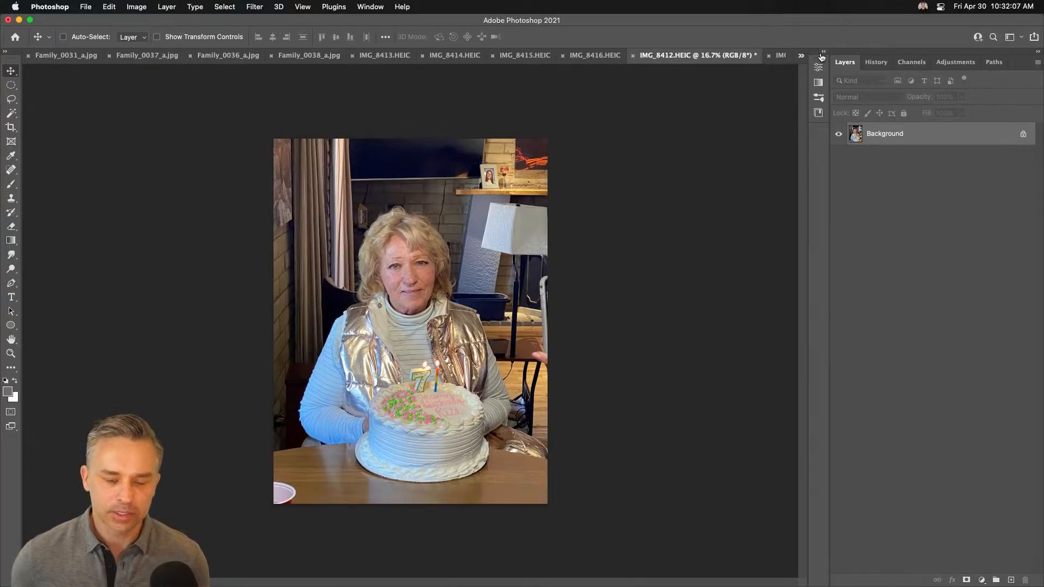
Tile all open documents, make Family_0038_a.jpg active, and consolidate the windows back into tabs with that photo enlarged to 66.7%
{"action": "key", "text": "super"}
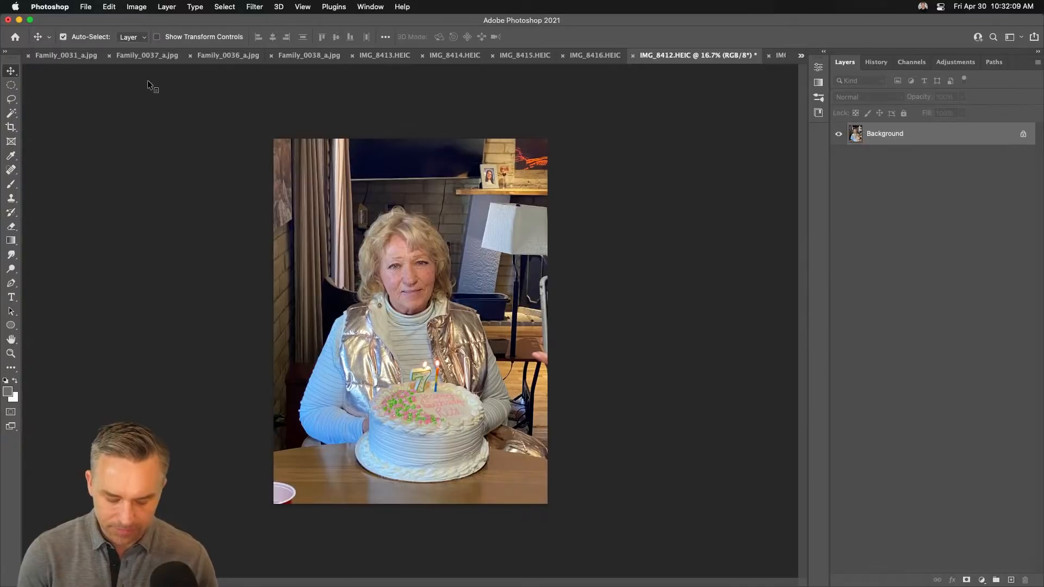
{"action": "key", "text": "ctrl+super+t"}
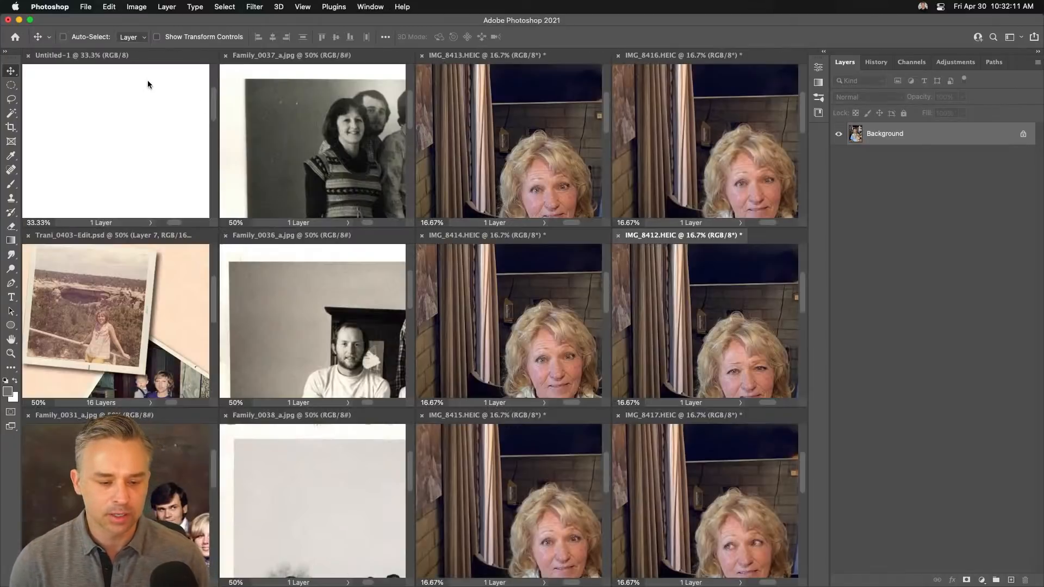
{"action": "left_click", "coordinate": [507, 120]}
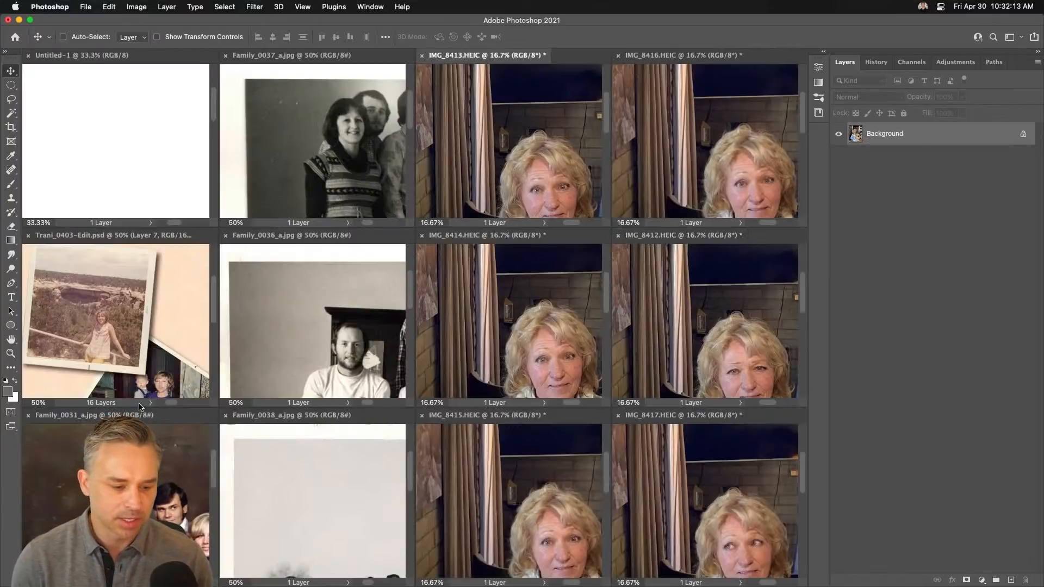
{"action": "left_click", "coordinate": [151, 518]}
{"action": "left_click", "coordinate": [306, 520]}
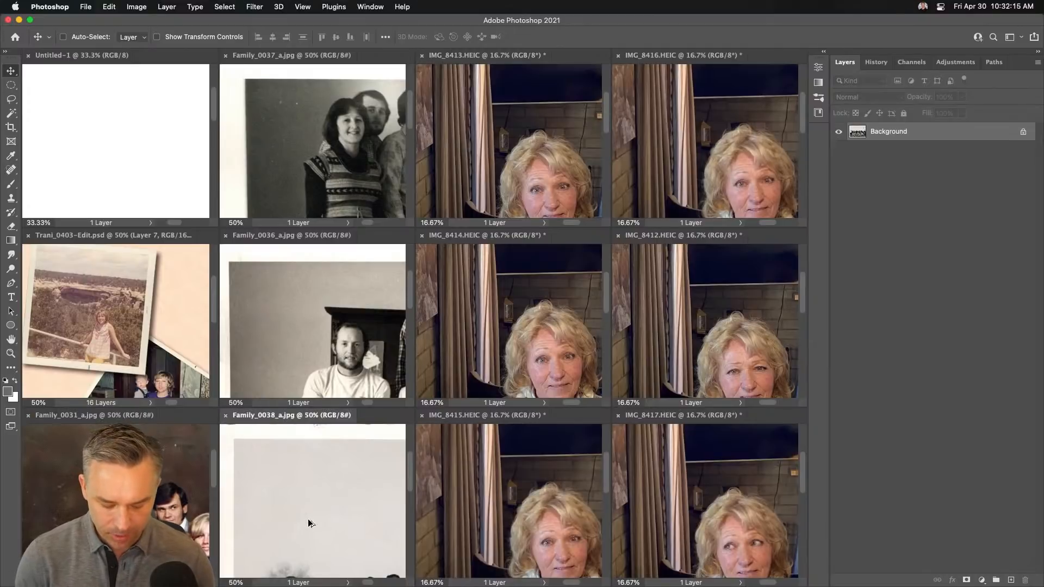
{"action": "key", "text": "ctrl+super+t"}
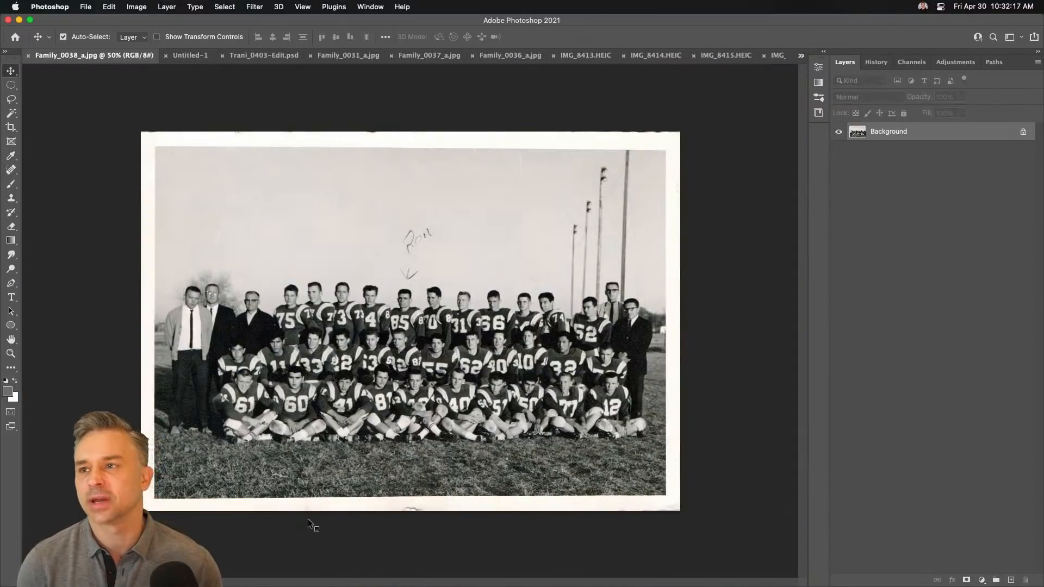
{"action": "key", "text": "super"}
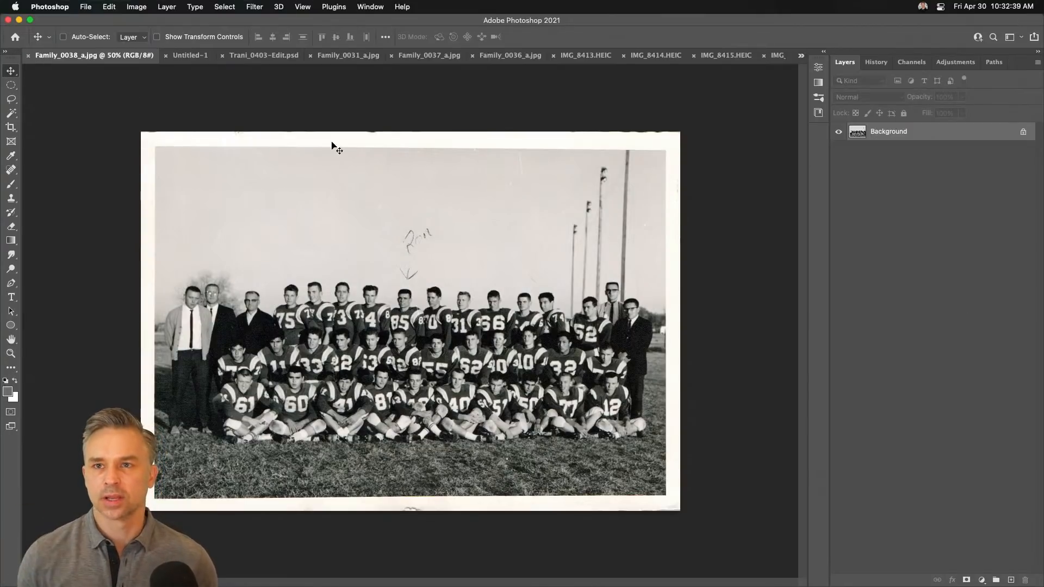
{"action": "key", "text": "super+0"}
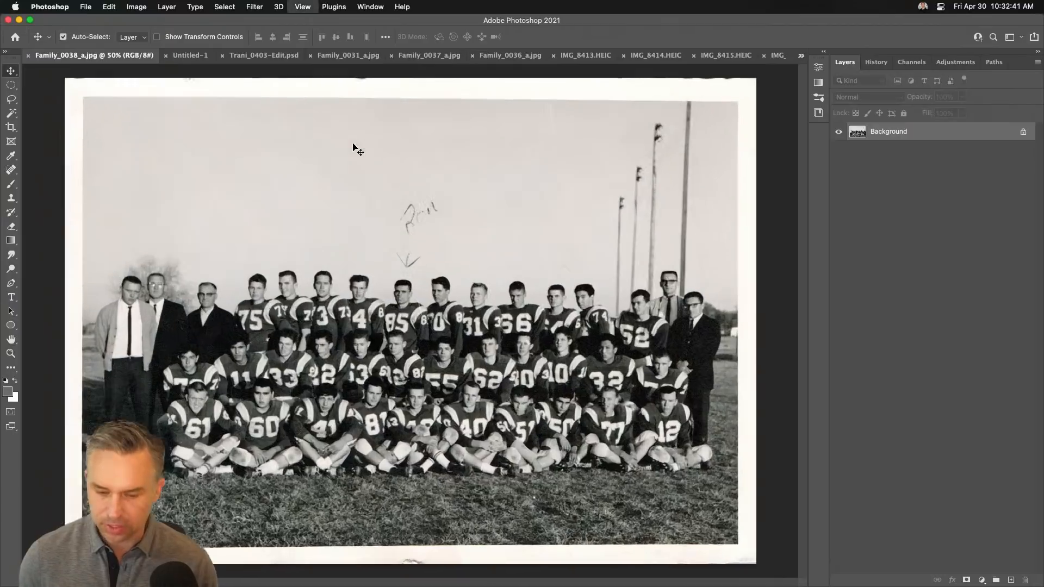
{"action": "key", "text": "super+equal"}
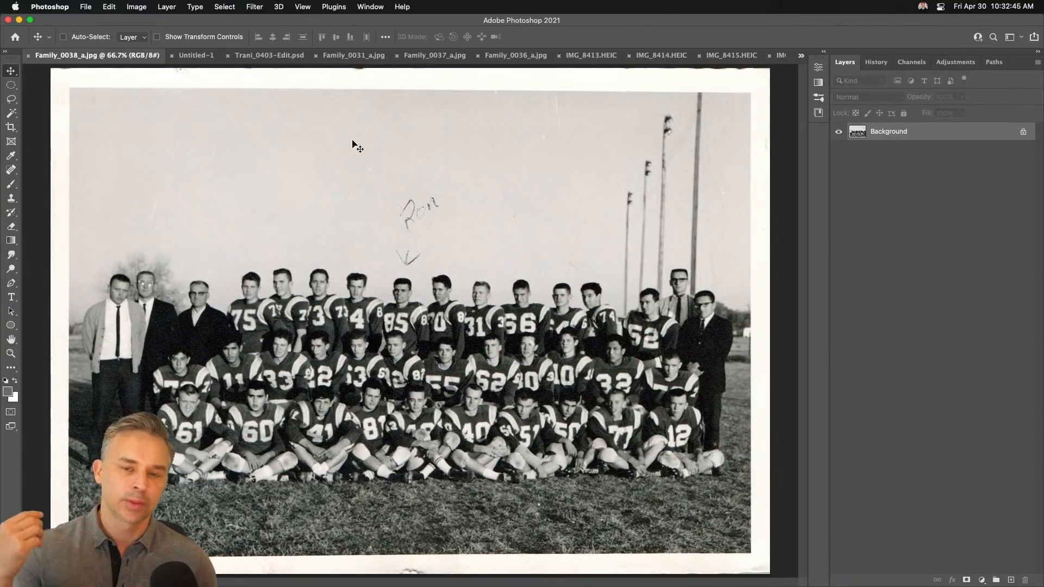
Switch to Chrome with the Adobe Blog article and enlarge the browser window to fill the screen
{"action": "mouse_move", "coordinate": [511, 584]}
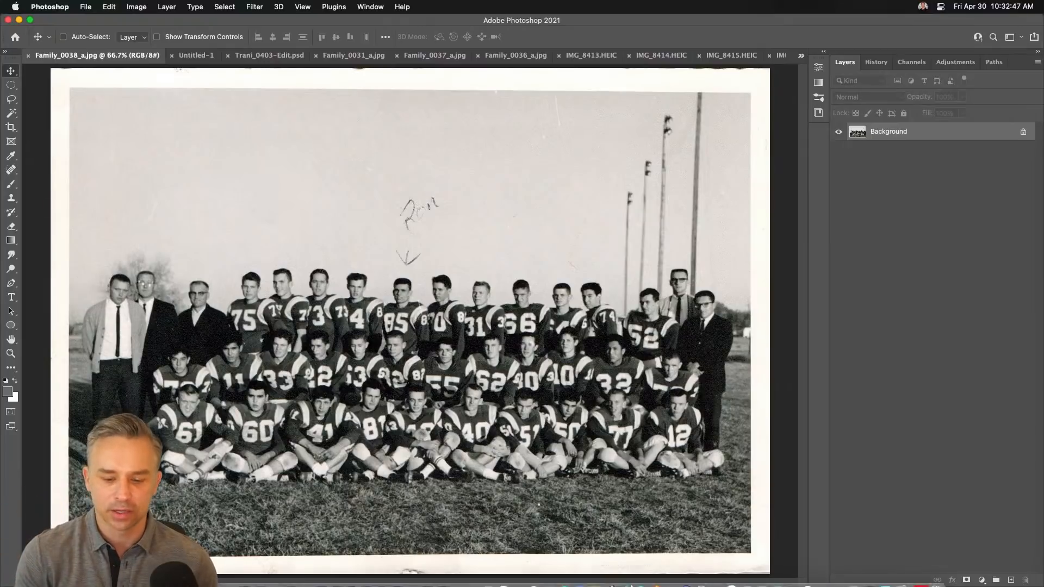
{"action": "left_click", "coordinate": [488, 574]}
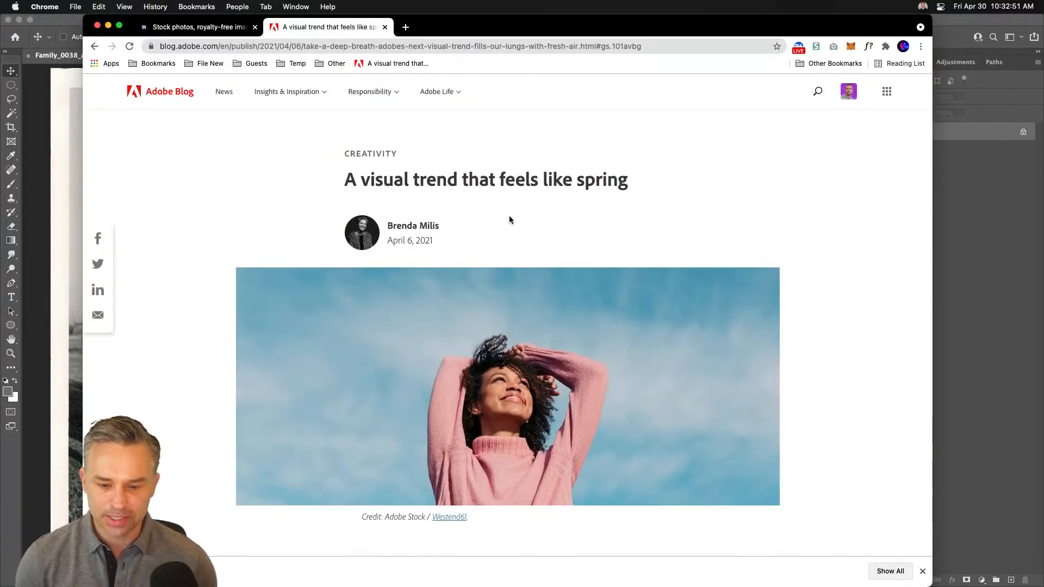
{"action": "scroll", "coordinate": [508, 216], "scroll_direction": "down", "scroll_amount": 8}
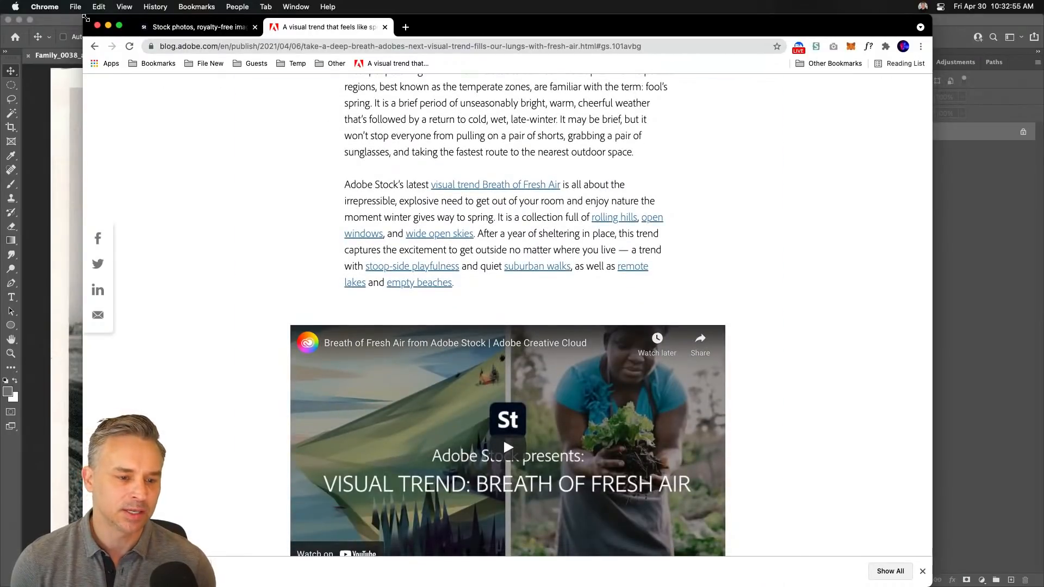
{"action": "left_click_drag", "start_coordinate": [85, 16], "coordinate": [2, 2]}
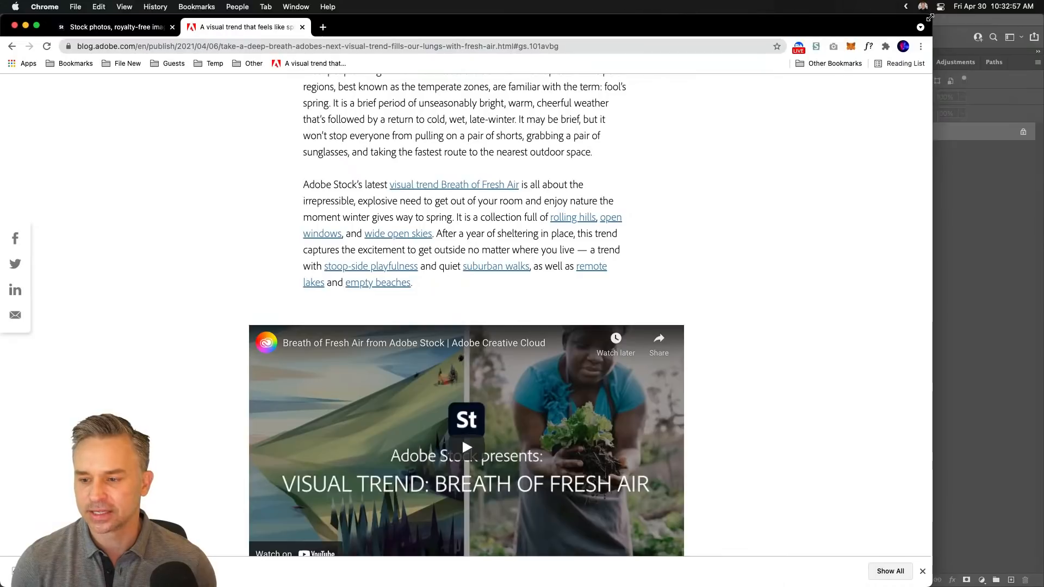
{"action": "left_click_drag", "start_coordinate": [932, 225], "coordinate": [1043, 225]}
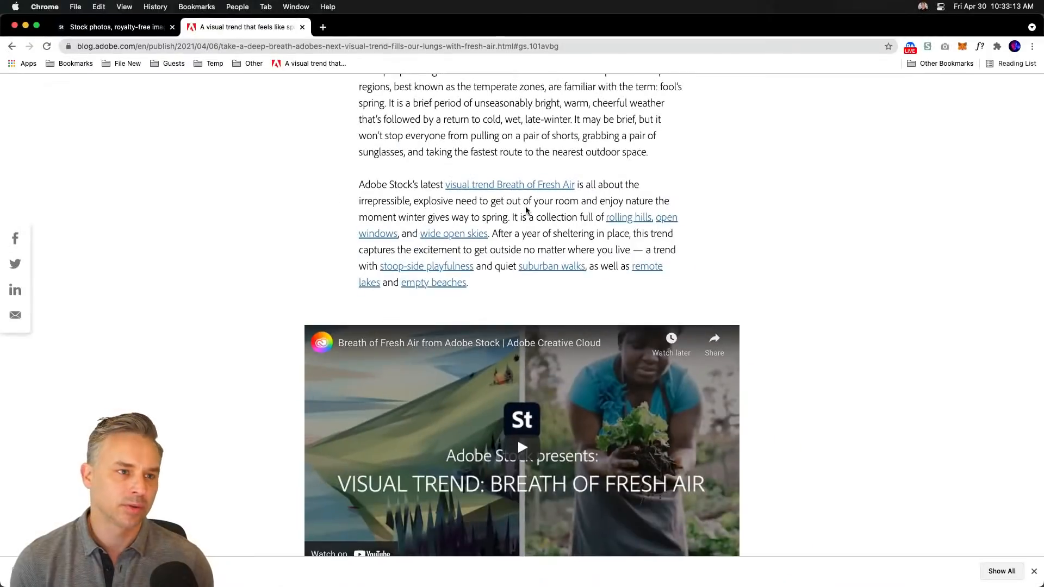
Look through the Adobe Blog article "A visual trend that feels like spring", its sample images and the Adobe Stock home page
{"action": "scroll", "coordinate": [526, 207], "scroll_direction": "down", "scroll_amount": 5}
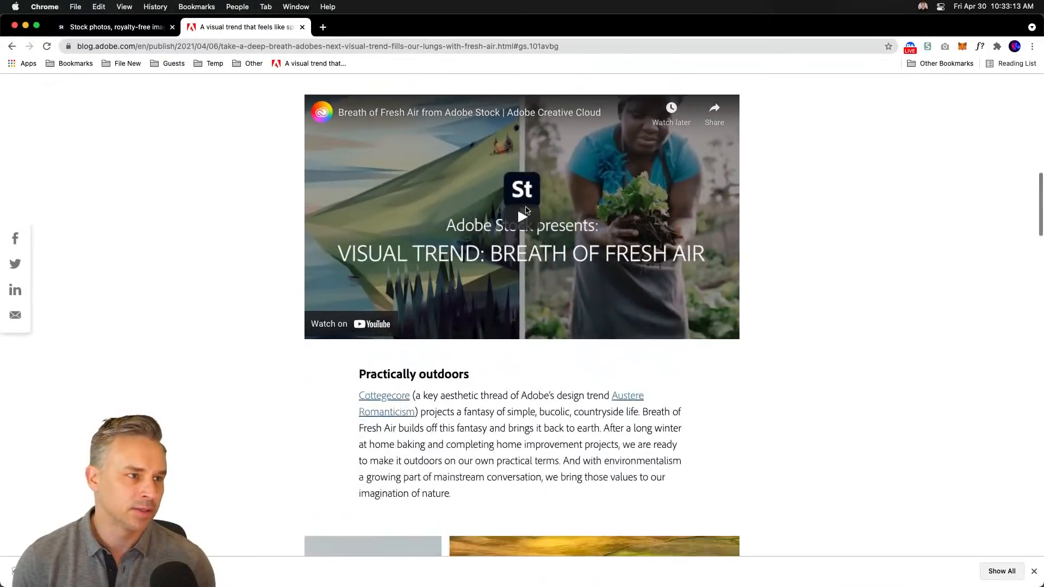
{"action": "scroll", "coordinate": [525, 207], "scroll_direction": "down", "scroll_amount": 6}
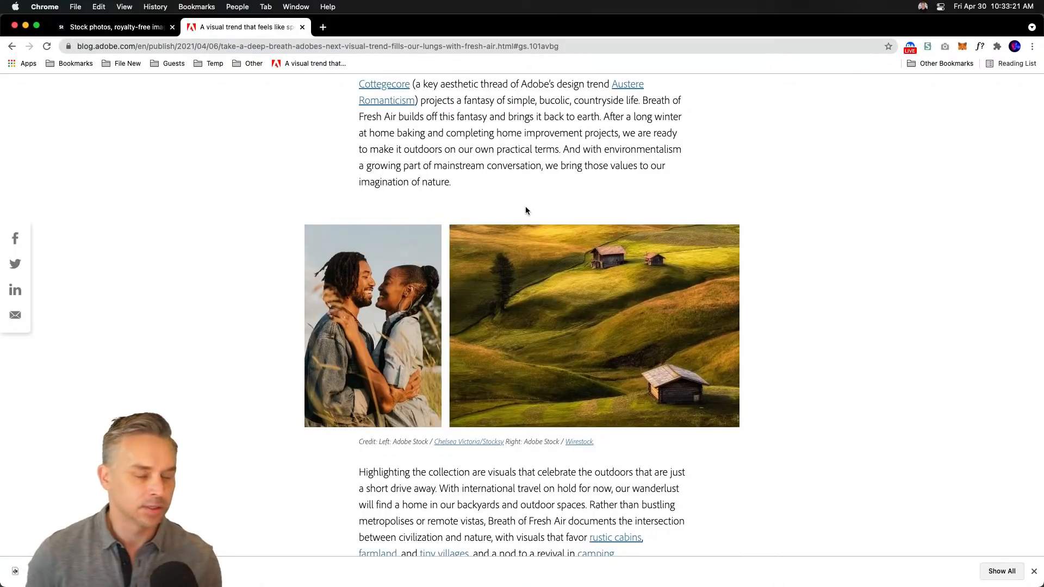
{"action": "scroll", "coordinate": [584, 202], "scroll_direction": "down", "scroll_amount": 8}
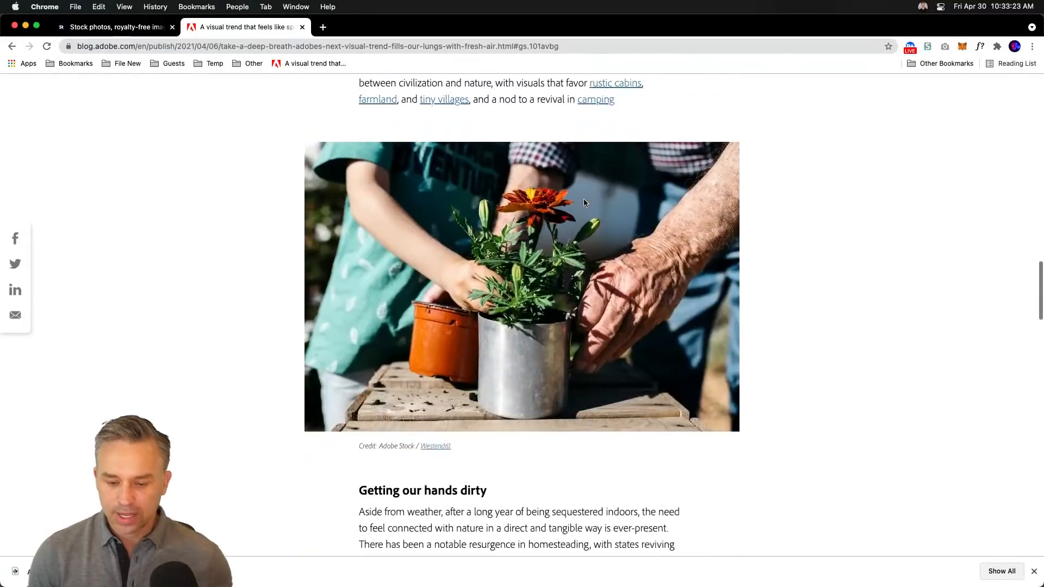
{"action": "scroll", "coordinate": [584, 202], "scroll_direction": "down", "scroll_amount": 2}
{"action": "scroll", "coordinate": [581, 199], "scroll_direction": "up", "scroll_amount": 4}
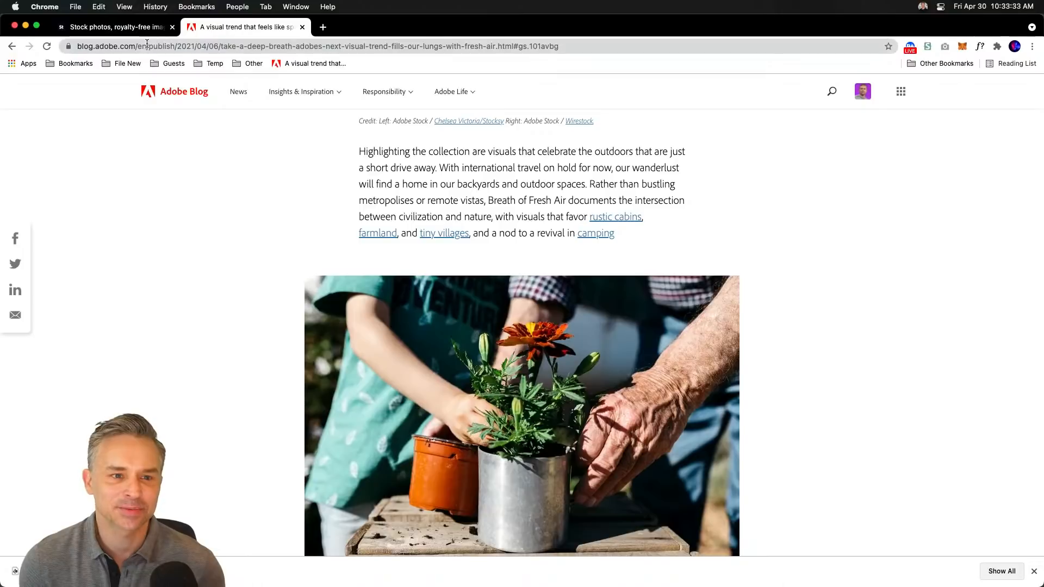
{"action": "left_click", "coordinate": [81, 30]}
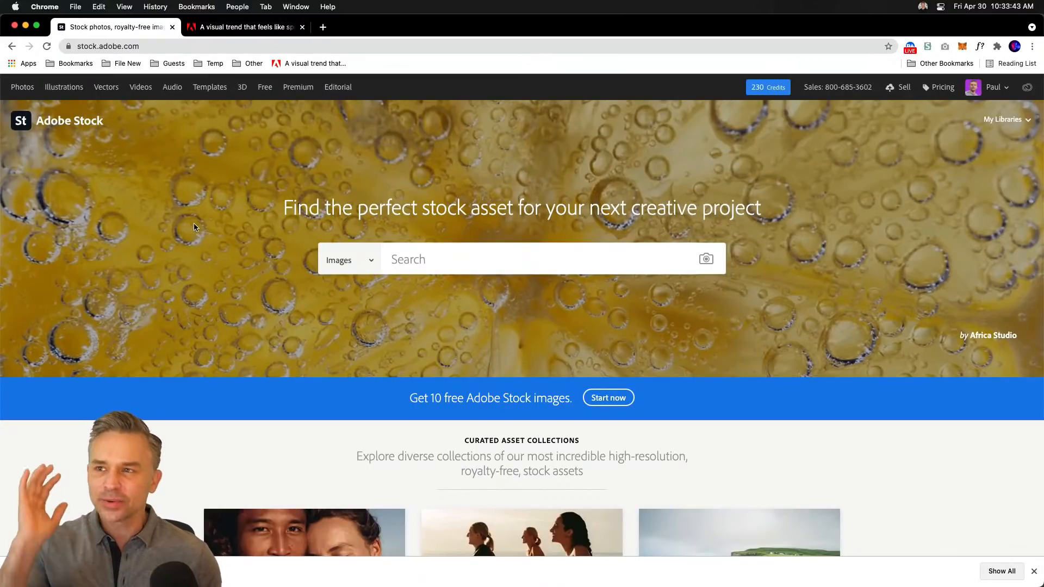
{"action": "left_click", "coordinate": [222, 28]}
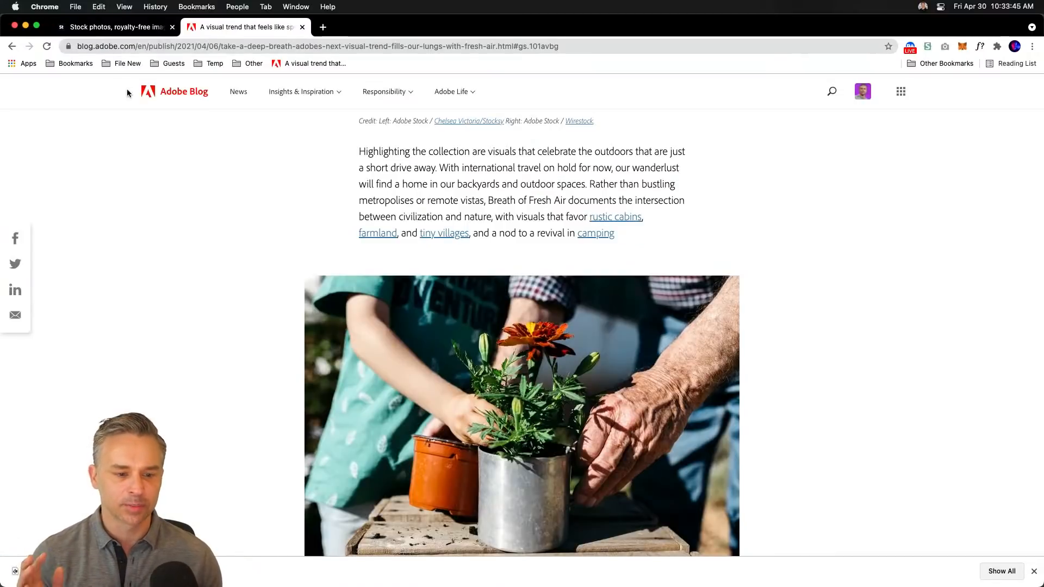
{"action": "scroll", "coordinate": [537, 261], "scroll_direction": "up", "scroll_amount": 10}
{"action": "scroll", "coordinate": [535, 267], "scroll_direction": "up", "scroll_amount": 2}
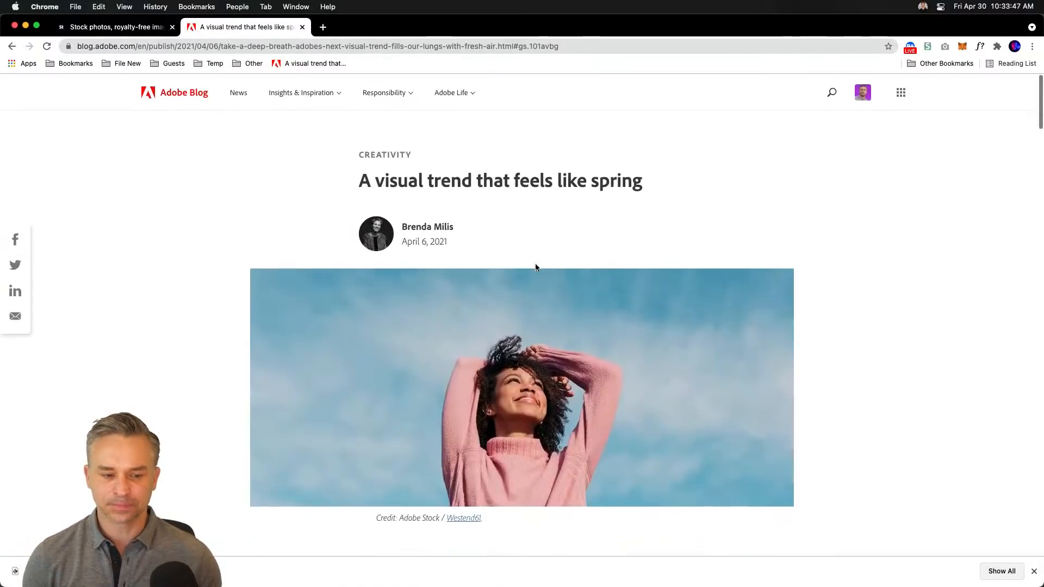
{"action": "scroll", "coordinate": [462, 201], "scroll_direction": "down", "scroll_amount": 6}
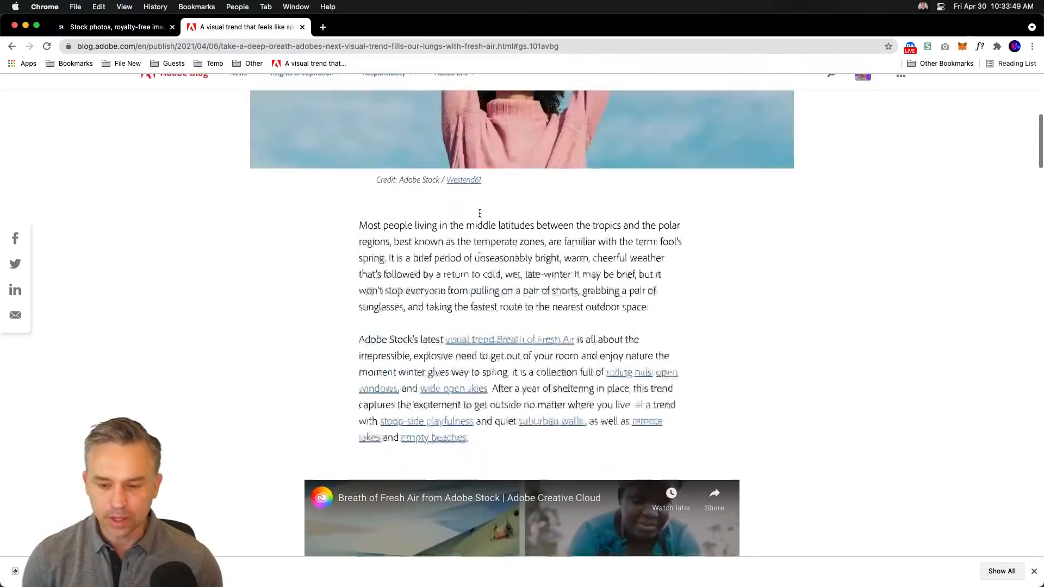
{"action": "scroll", "coordinate": [478, 215], "scroll_direction": "up", "scroll_amount": 6}
{"action": "scroll", "coordinate": [479, 213], "scroll_direction": "down", "scroll_amount": 1}
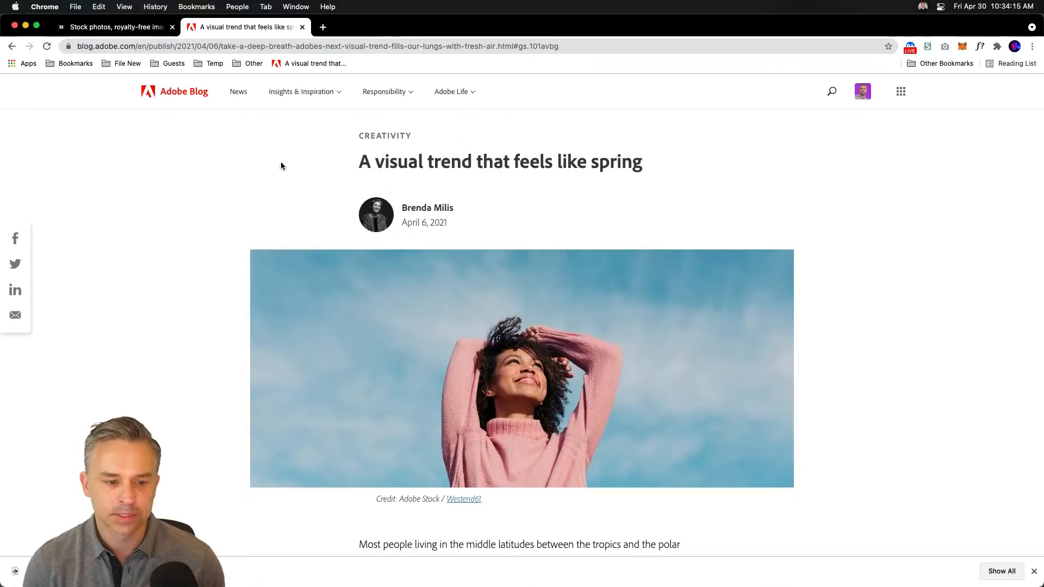
On the Adobe Stock site, set the search category to Free and list all free assets without a keyword
{"action": "left_click", "coordinate": [93, 31]}
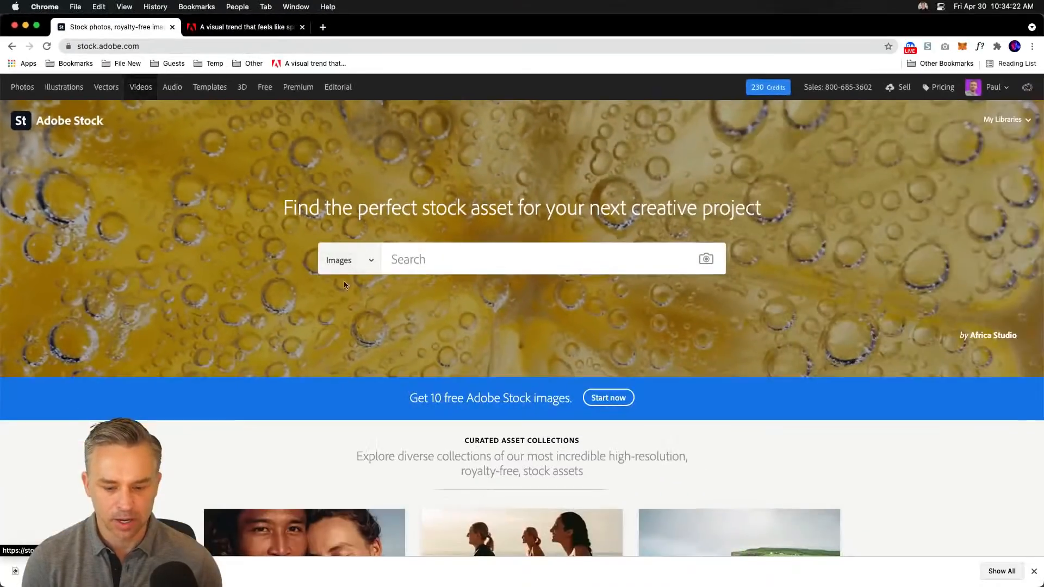
{"action": "left_click", "coordinate": [370, 260]}
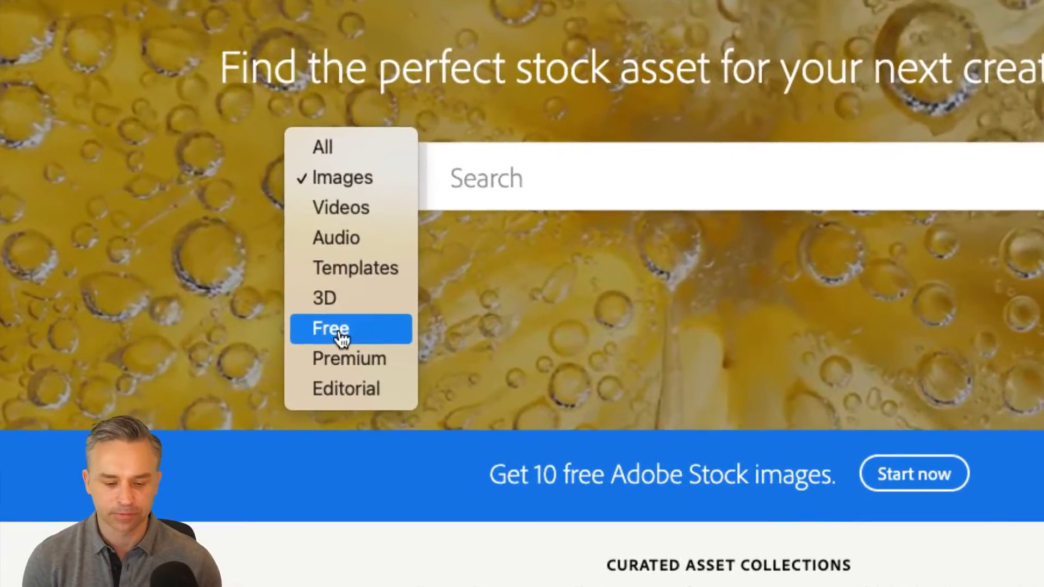
{"action": "left_click", "coordinate": [339, 332]}
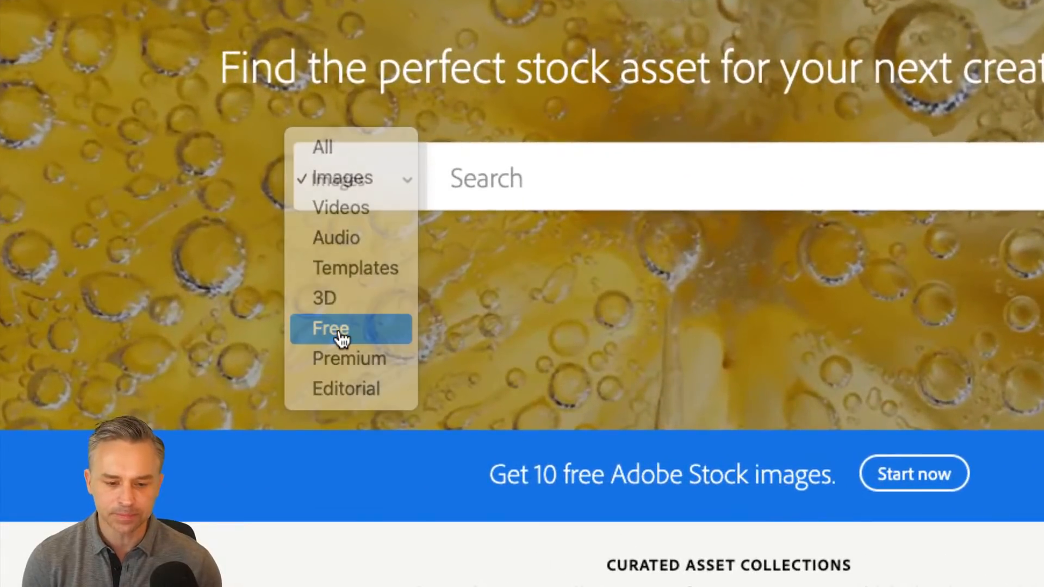
{"action": "left_click", "coordinate": [490, 182]}
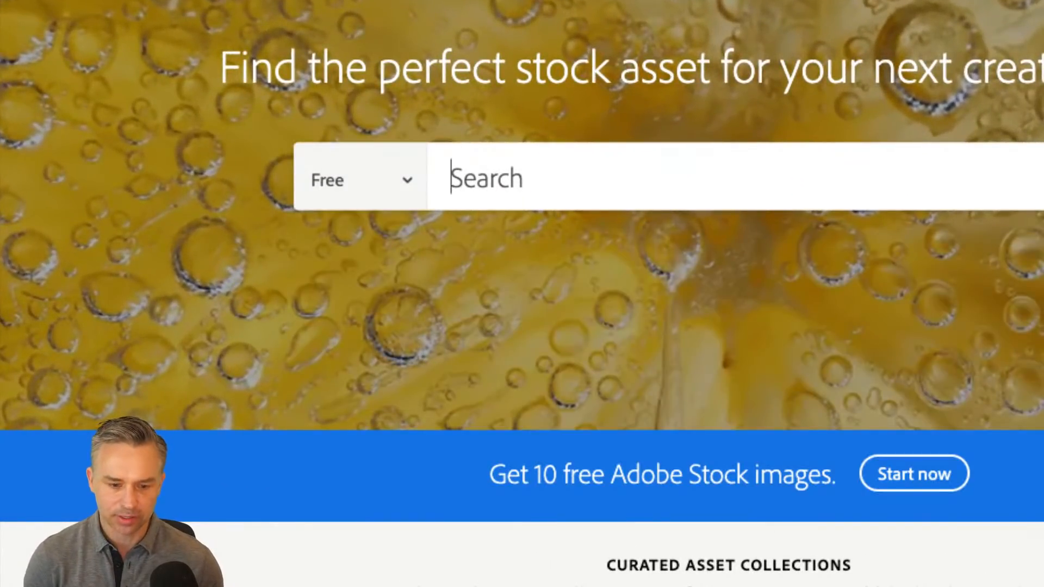
{"action": "key", "text": "Return"}
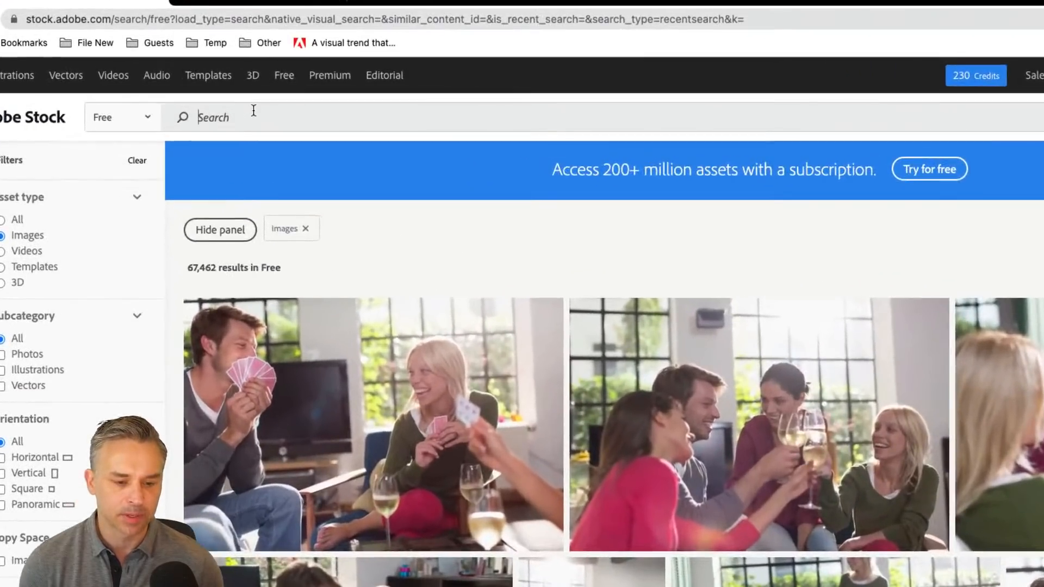
Search the free Adobe Stock images for "summer"
{"action": "left_click", "coordinate": [246, 117]}
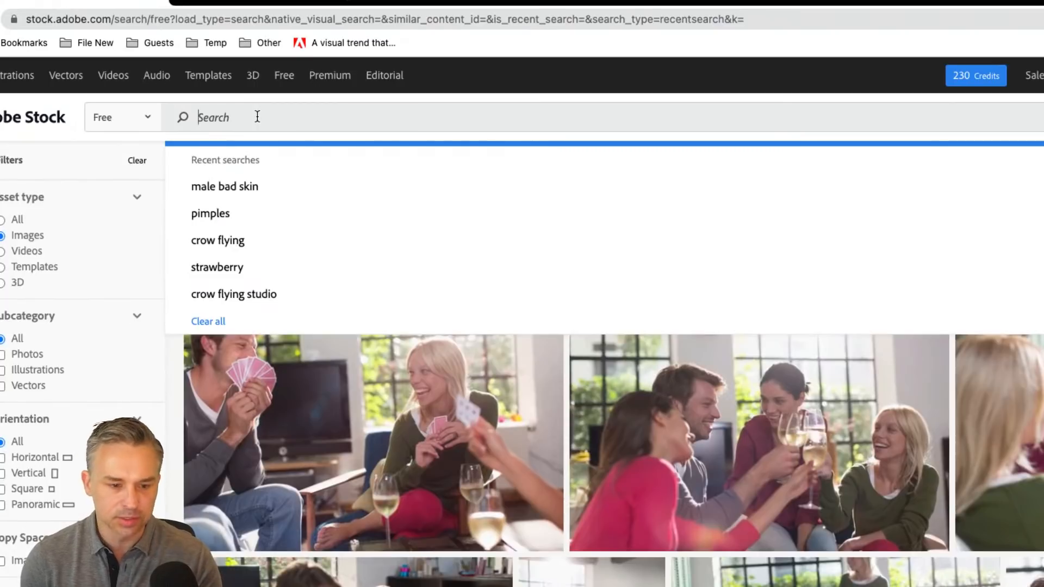
{"action": "type", "text": "summer"}
{"action": "key", "text": "Return"}
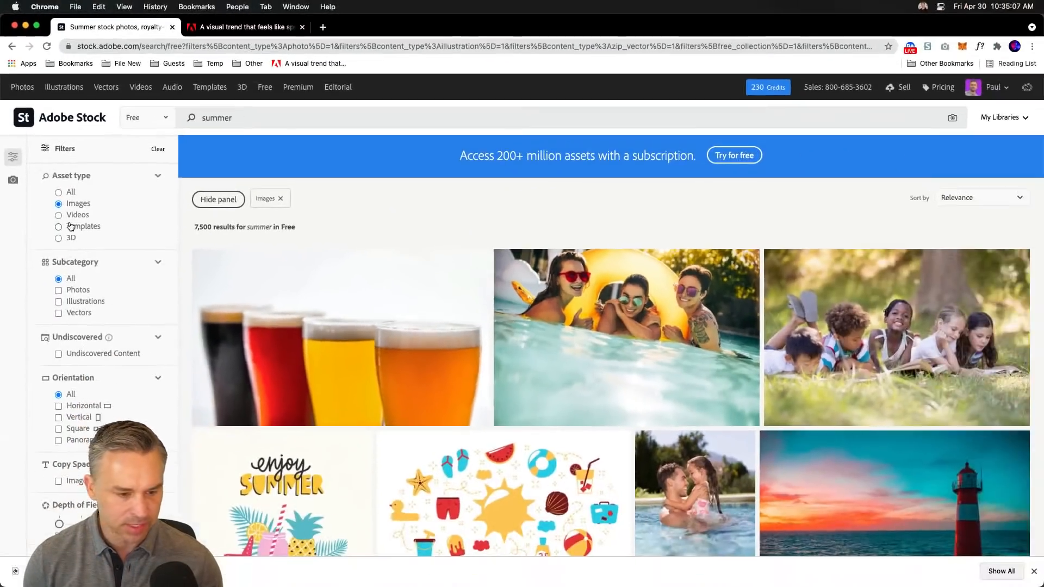
Browse the free summer image results for a suitable picture, examining the licensing option on the white flower photo
{"action": "scroll", "coordinate": [272, 321], "scroll_direction": "down", "scroll_amount": 3}
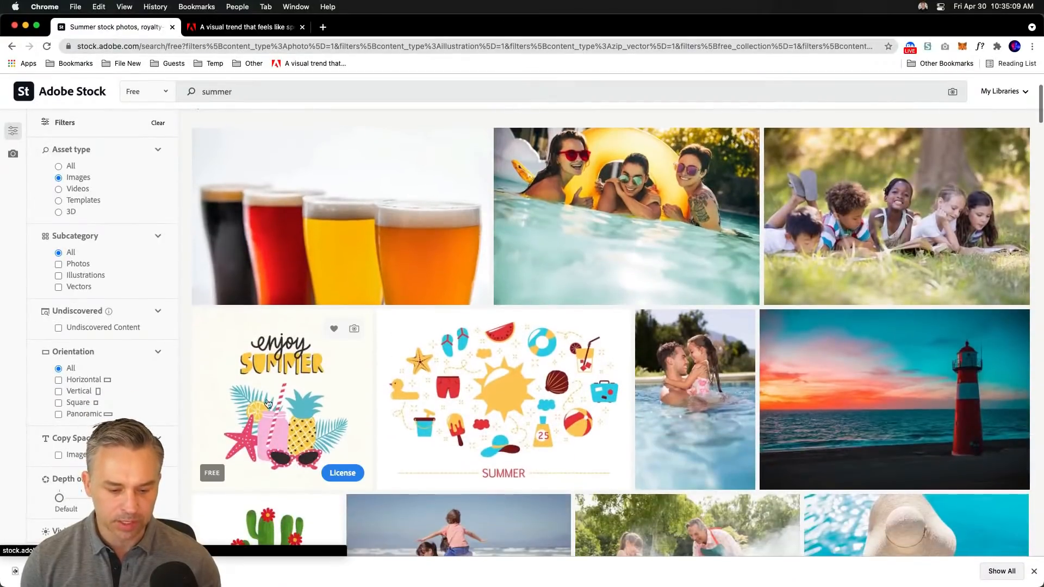
{"action": "scroll", "coordinate": [267, 402], "scroll_direction": "down", "scroll_amount": 8}
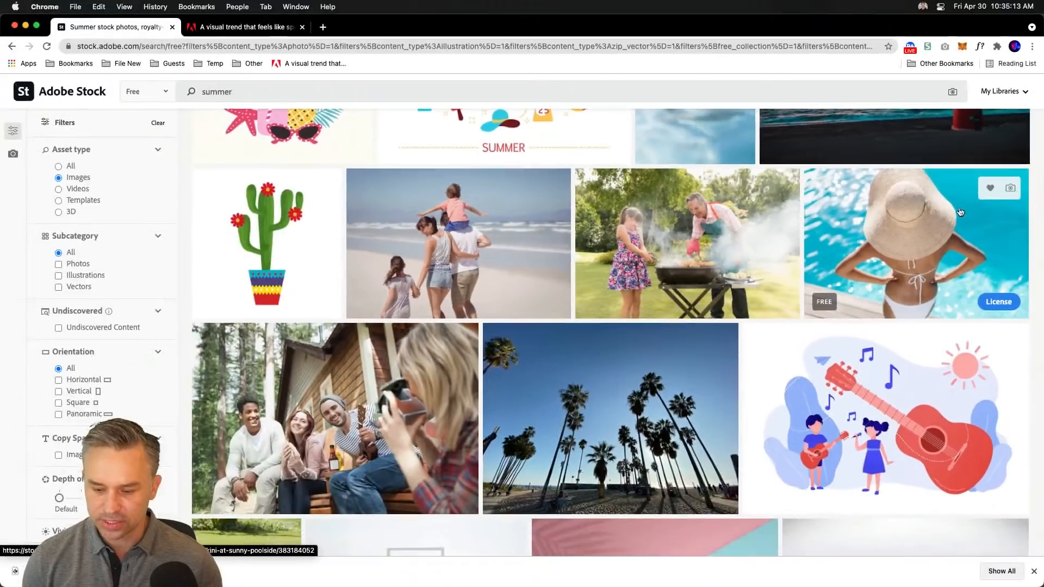
{"action": "scroll", "coordinate": [414, 357], "scroll_direction": "down", "scroll_amount": 3}
{"action": "scroll", "coordinate": [539, 329], "scroll_direction": "down", "scroll_amount": 5}
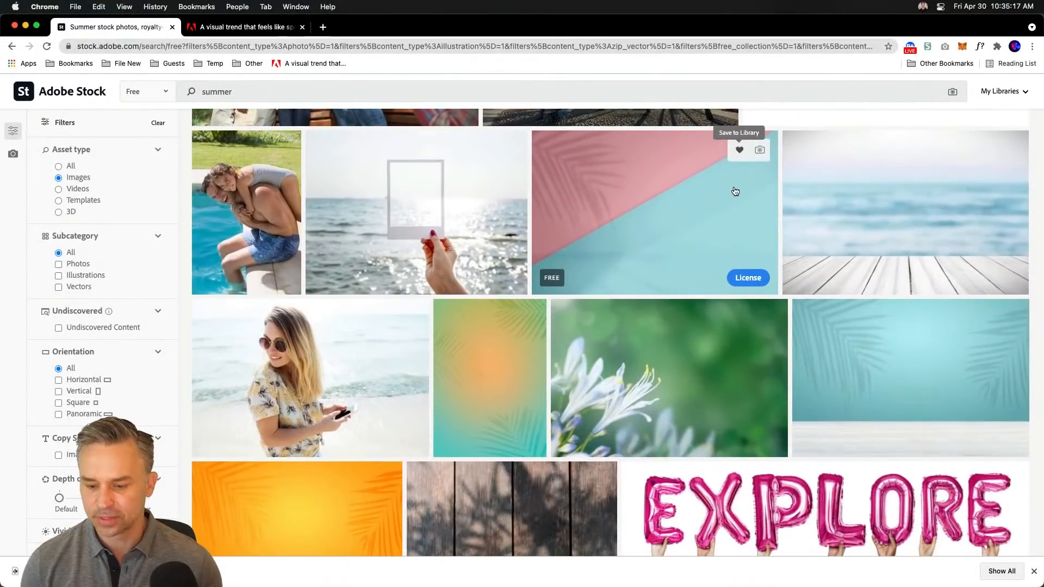
{"action": "scroll", "coordinate": [781, 201], "scroll_direction": "up", "scroll_amount": 10}
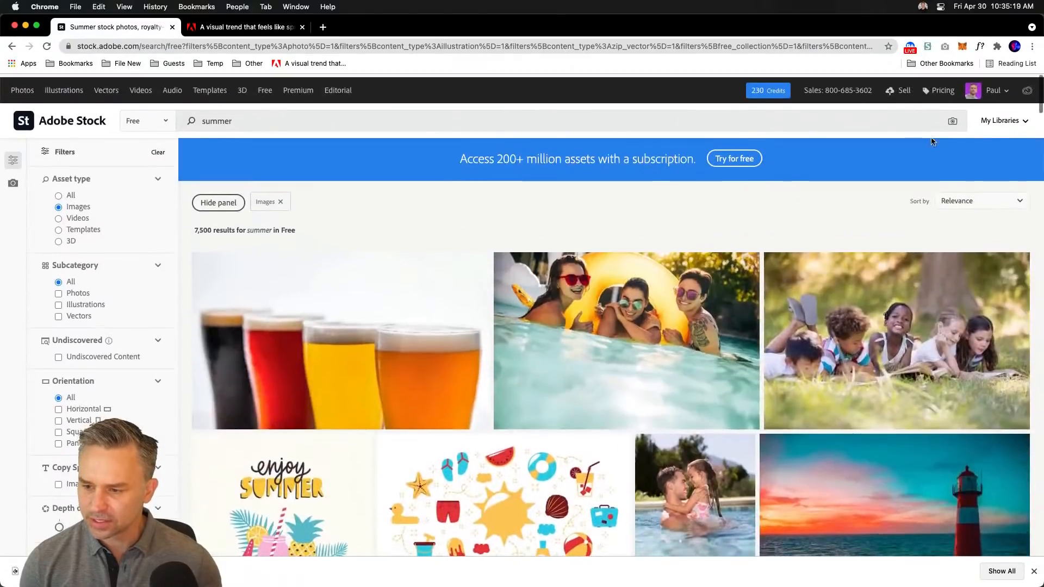
{"action": "scroll", "coordinate": [776, 200], "scroll_direction": "down", "scroll_amount": 6}
{"action": "scroll", "coordinate": [776, 200], "scroll_direction": "down", "scroll_amount": 10}
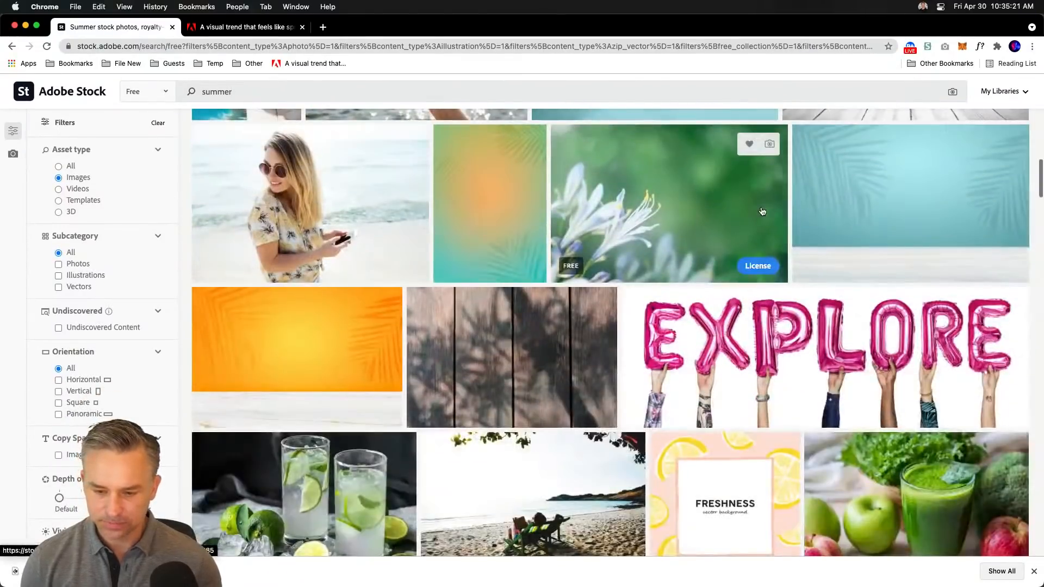
{"action": "scroll", "coordinate": [763, 210], "scroll_direction": "up", "scroll_amount": 1}
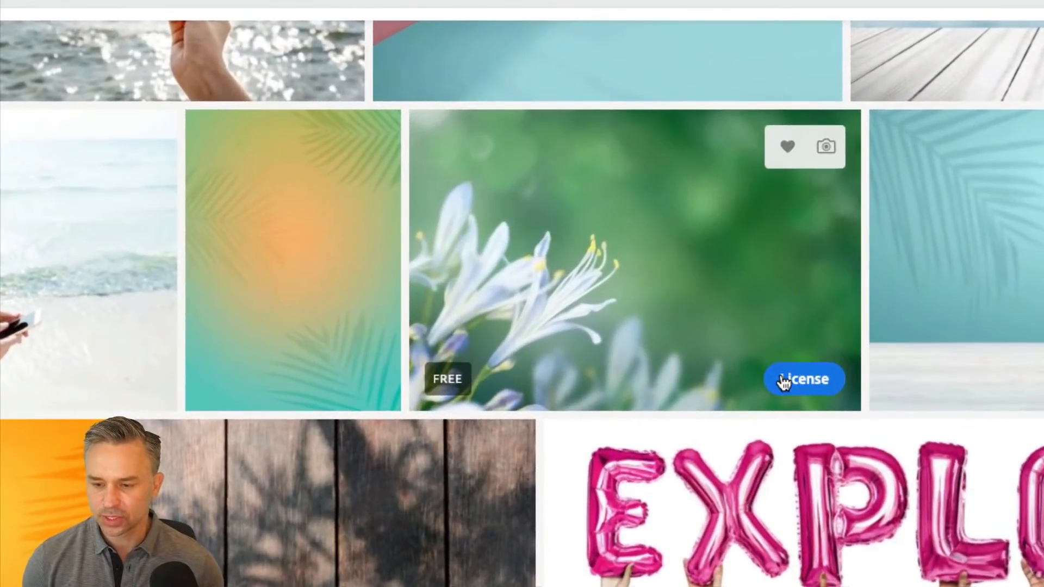
License the free white flower photo with the green background and look through the other summer results
{"action": "left_click", "coordinate": [783, 380]}
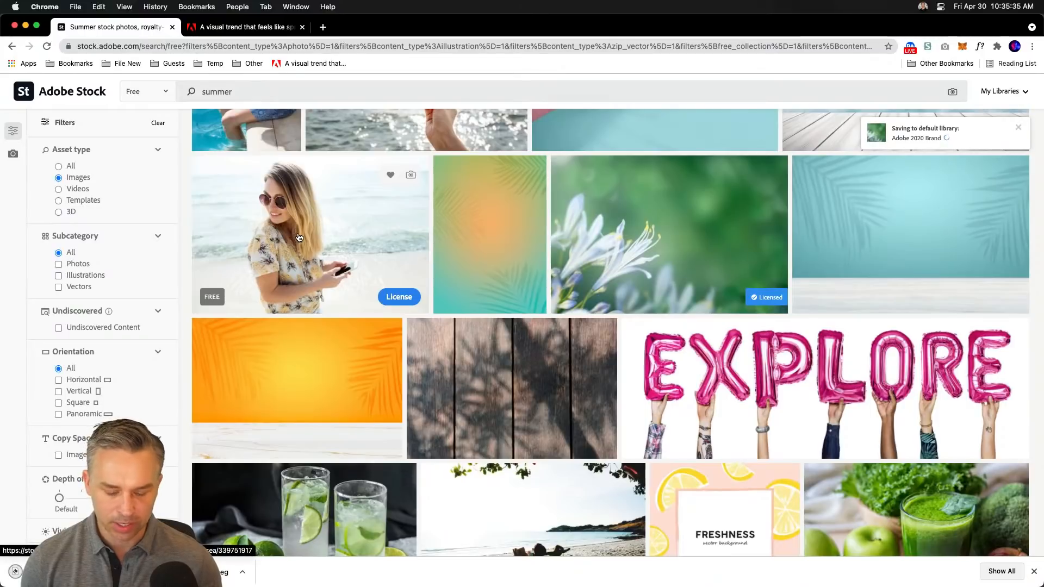
{"action": "scroll", "coordinate": [299, 237], "scroll_direction": "down", "scroll_amount": 6}
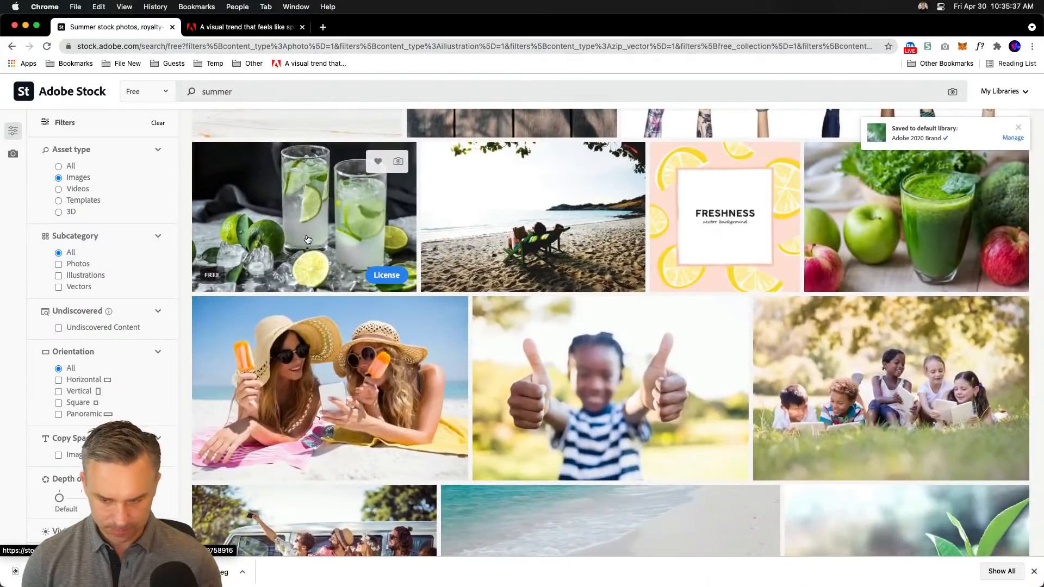
{"action": "scroll", "coordinate": [308, 240], "scroll_direction": "up", "scroll_amount": 8}
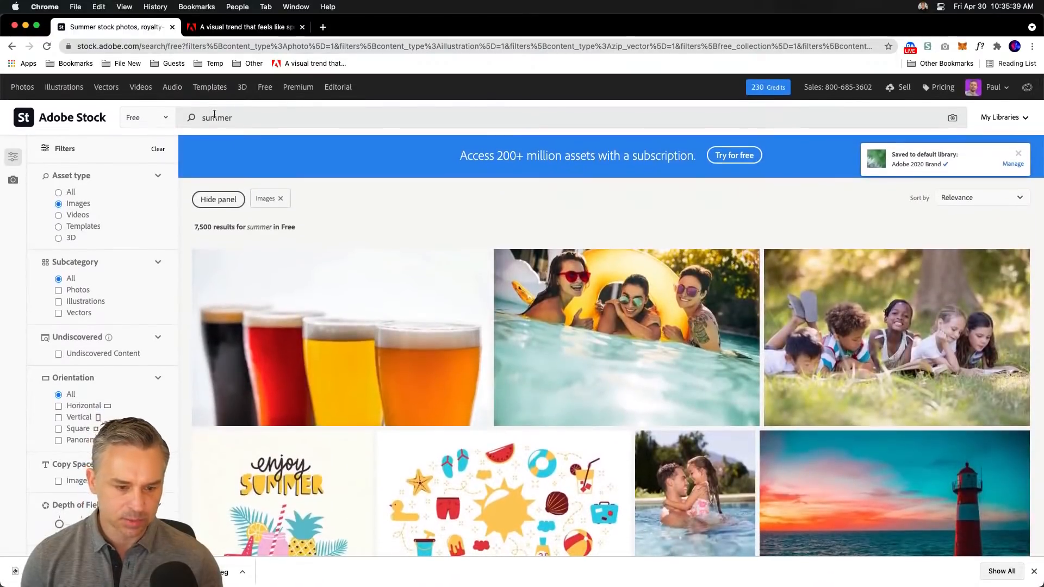
Search the free Adobe Stock images for "flowers" and license the photo of the colorful mixed flowers with yellow blooms
{"action": "type", "text": "lowers"}
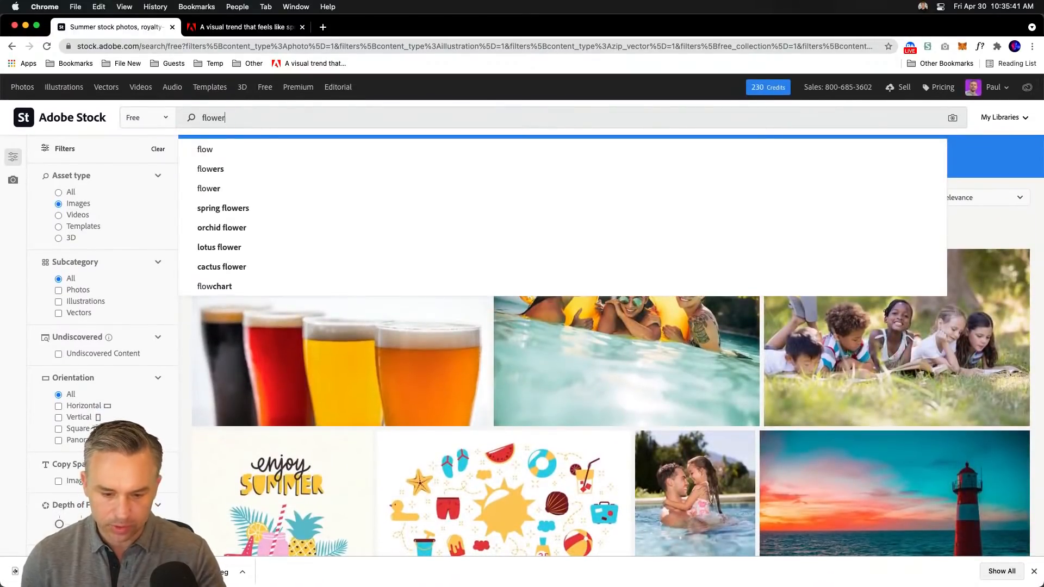
{"action": "key", "text": "Return"}
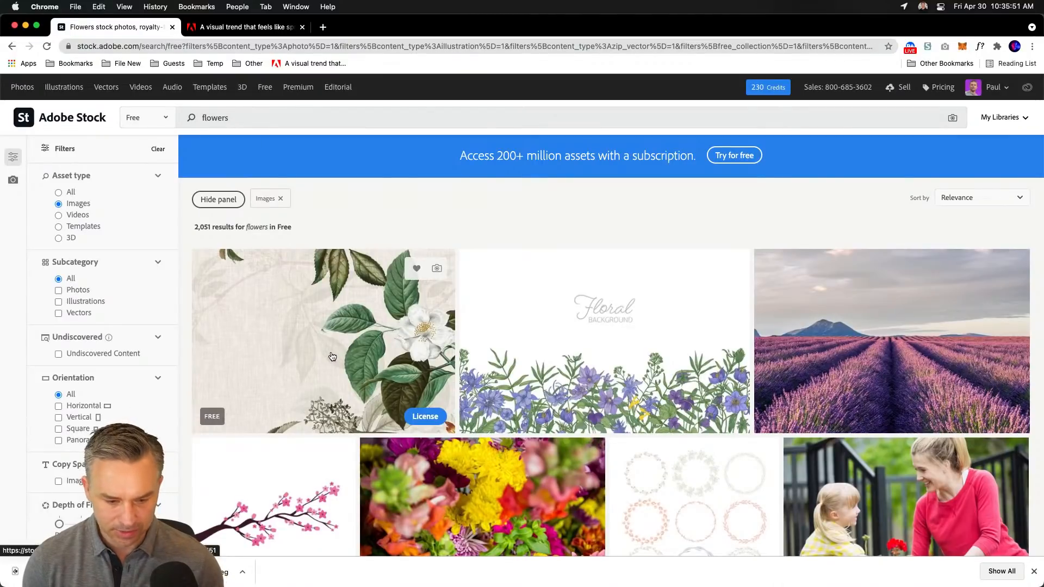
{"action": "scroll", "coordinate": [334, 356], "scroll_direction": "down", "scroll_amount": 3}
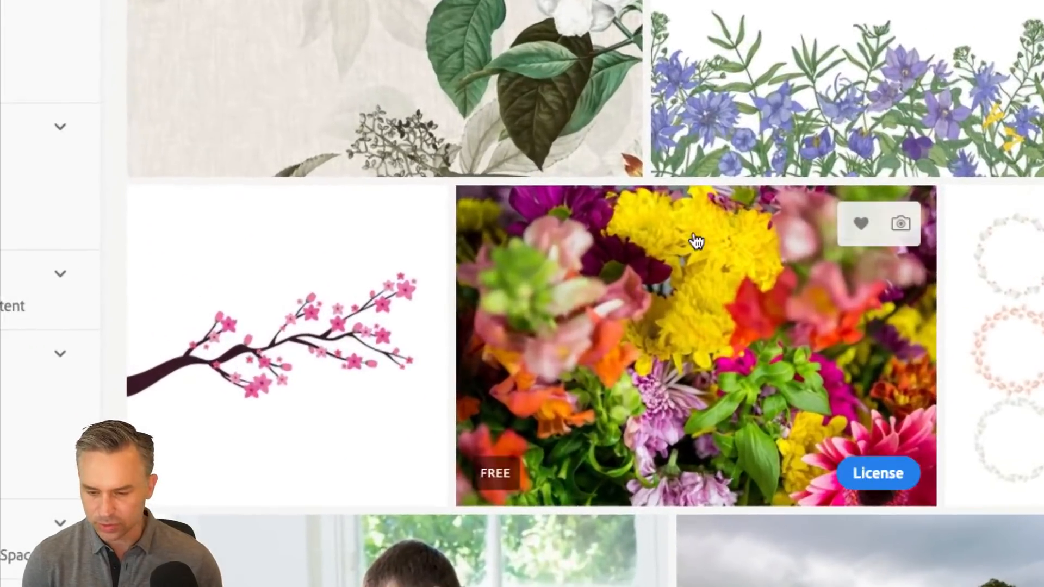
{"action": "left_click", "coordinate": [877, 475]}
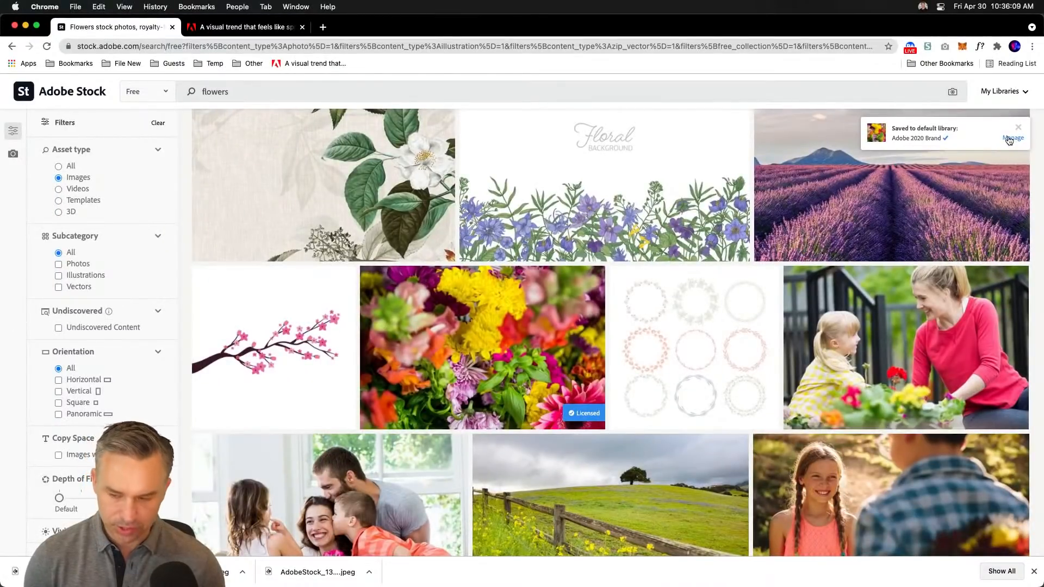
Move the newly licensed mixed flower photo from Adobe 2020 Brand to Nature as the default library
{"action": "left_click", "coordinate": [1008, 139]}
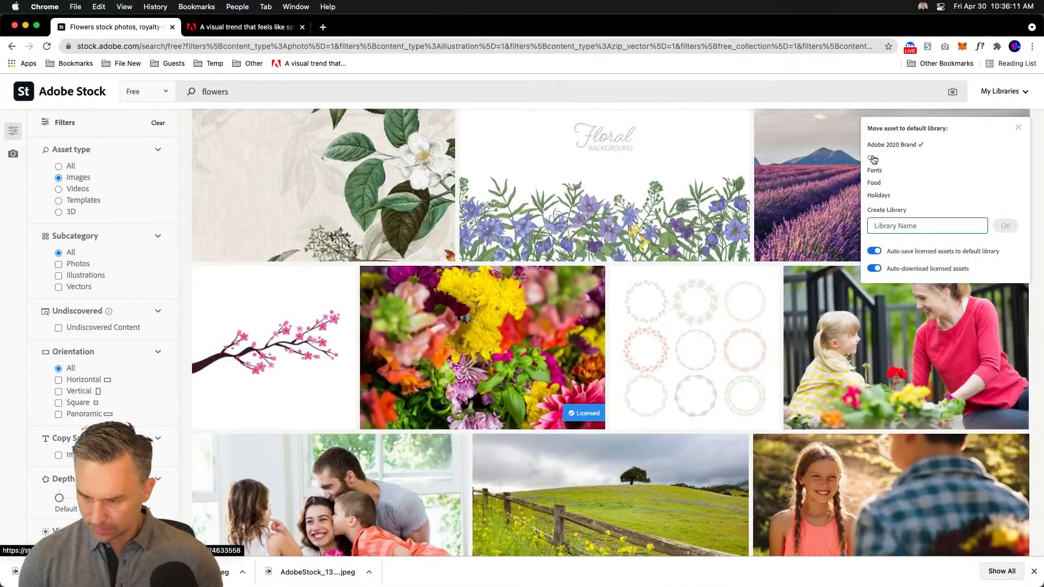
{"action": "scroll", "coordinate": [916, 182], "scroll_direction": "down", "scroll_amount": 2}
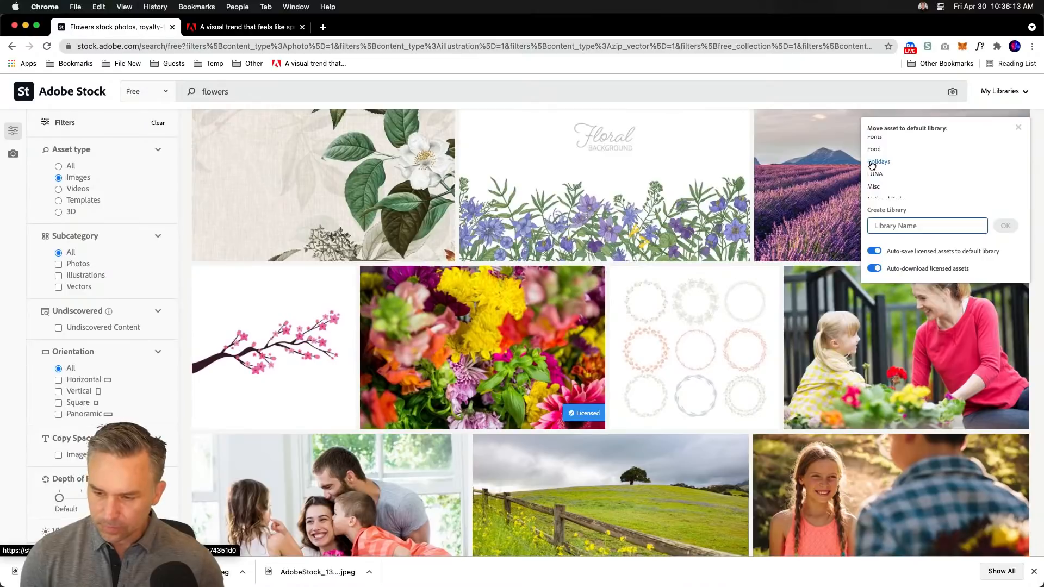
{"action": "scroll", "coordinate": [872, 165], "scroll_direction": "down", "scroll_amount": 2}
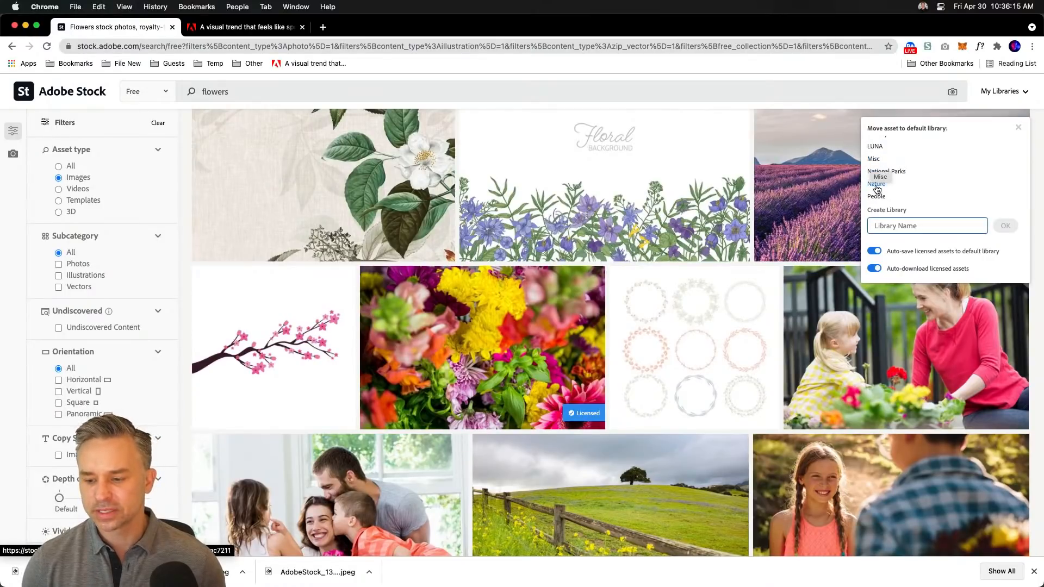
{"action": "left_click", "coordinate": [876, 184]}
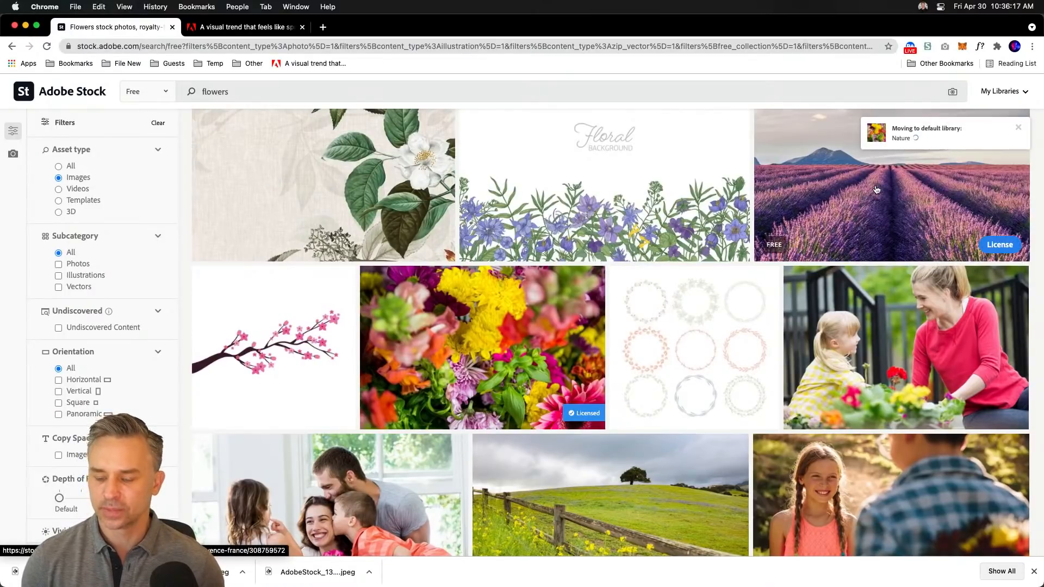
Switch to Photoshop, look over the list of Creative Cloud libraries, and minimize the window again
{"action": "scroll", "coordinate": [876, 189], "scroll_direction": "down", "scroll_amount": 5}
{"action": "scroll", "coordinate": [454, 414], "scroll_direction": "up", "scroll_amount": 10}
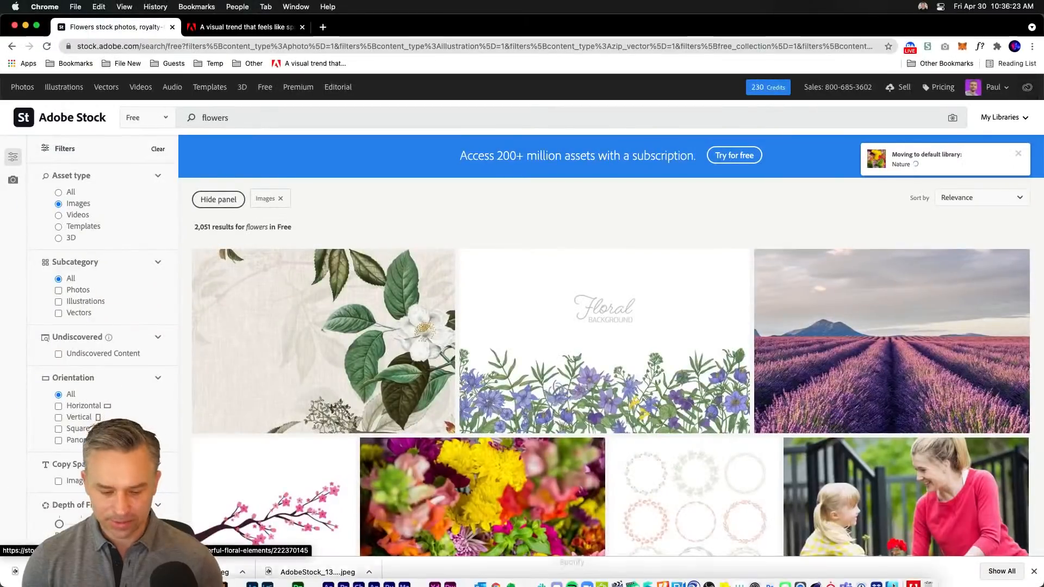
{"action": "left_click", "coordinate": [190, 574]}
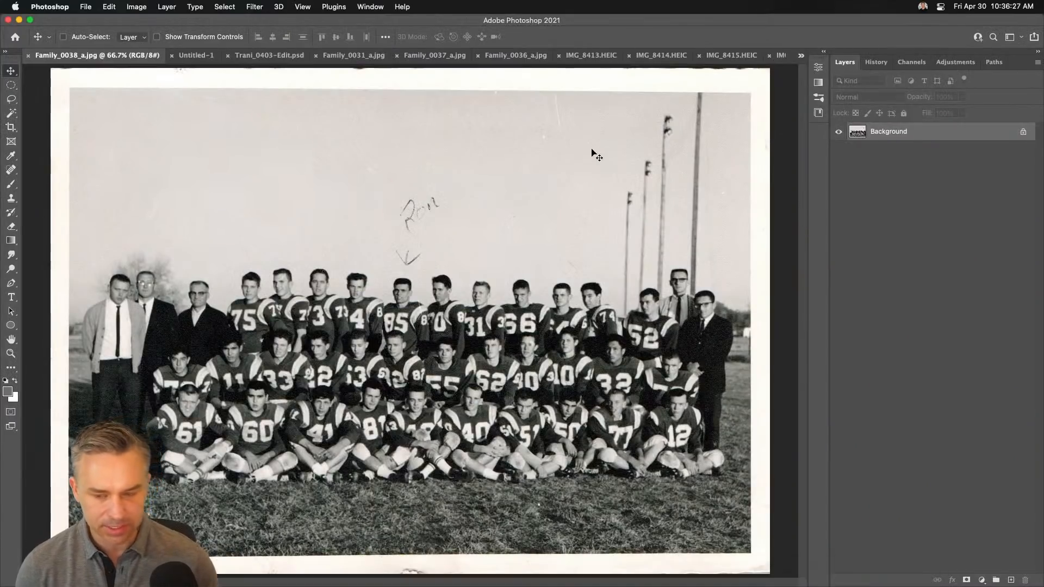
{"action": "left_click", "coordinate": [823, 53]}
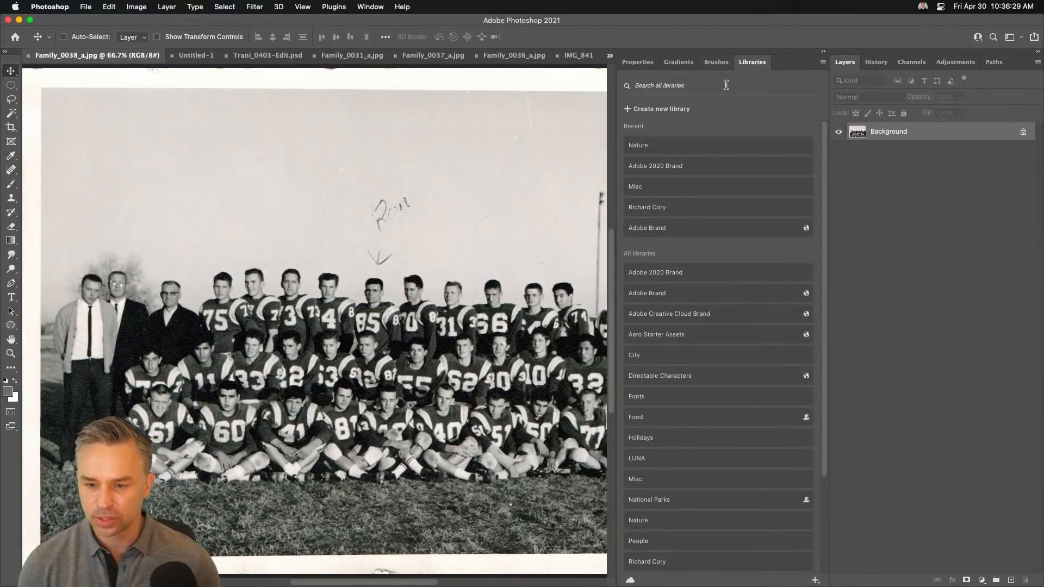
{"action": "mouse_move", "coordinate": [254, 584]}
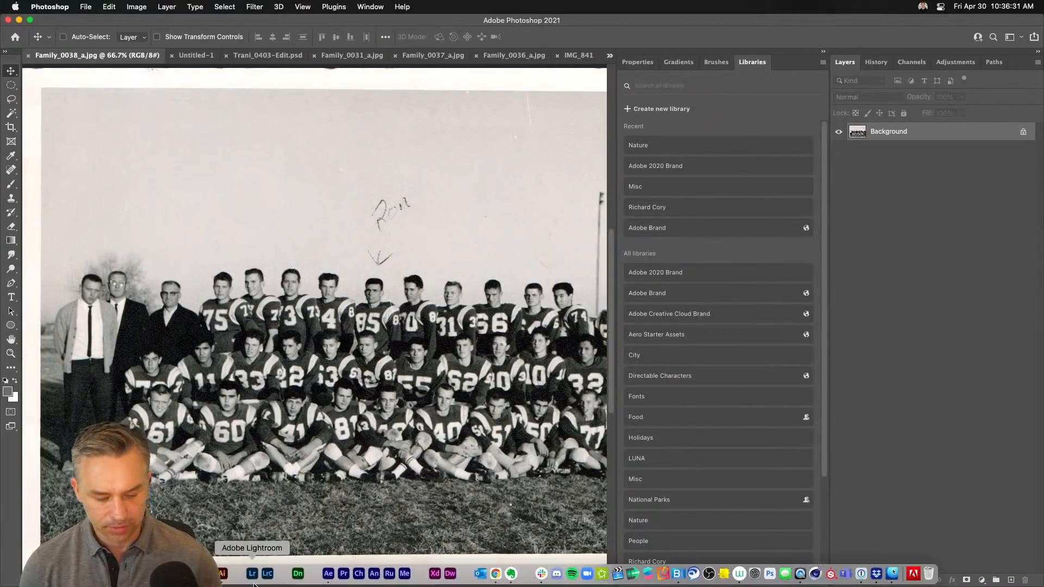
{"action": "left_click", "coordinate": [19, 20]}
Switch to the Creative Cloud desktop app, enlarge and reposition its window, and show the saved libraries under Your work
{"action": "mouse_move", "coordinate": [223, 580]}
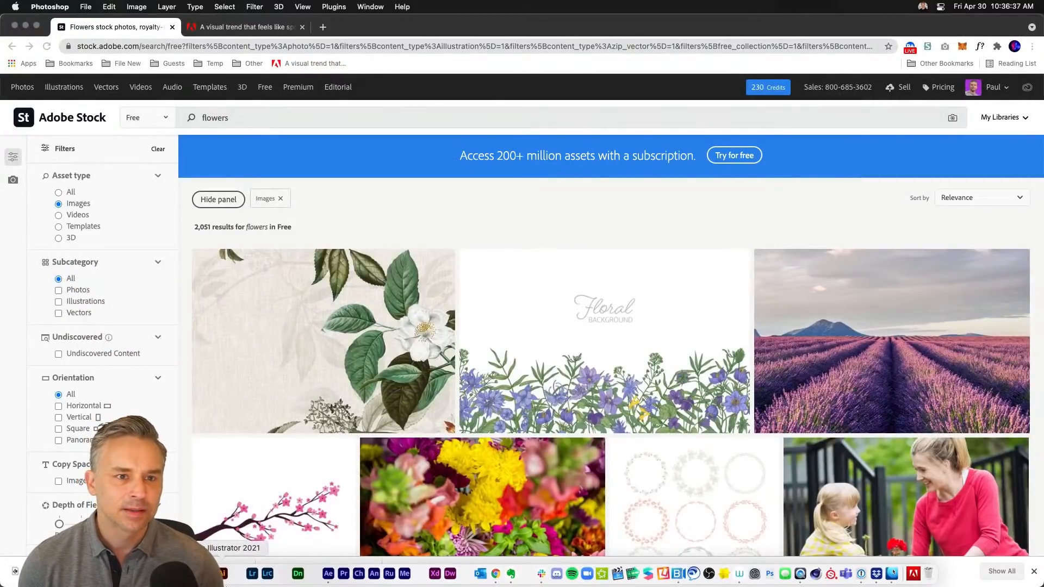
{"action": "left_click", "coordinate": [893, 572]}
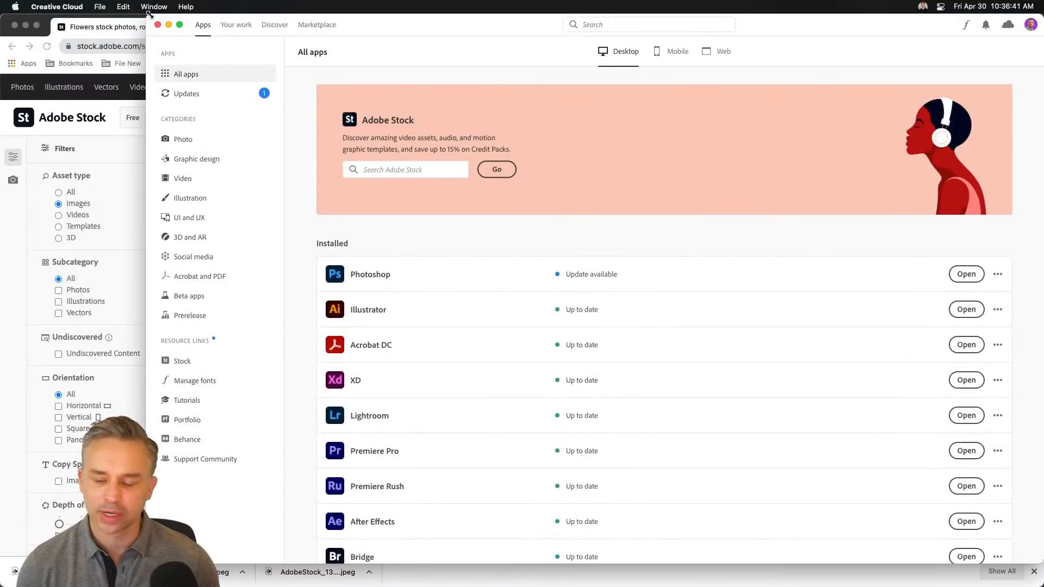
{"action": "left_click_drag", "start_coordinate": [383, 30], "coordinate": [272, 30]}
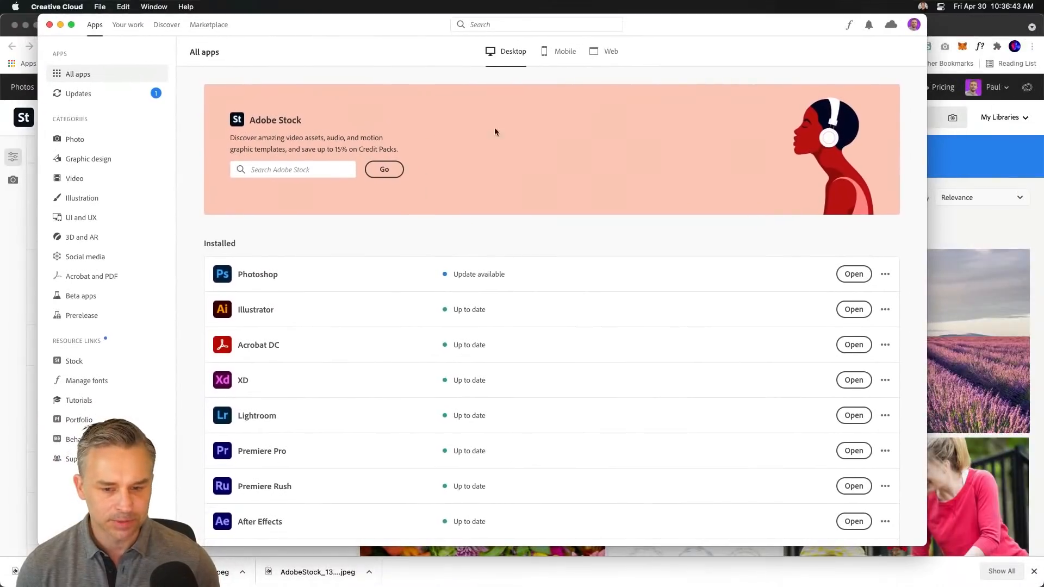
{"action": "left_click_drag", "start_coordinate": [924, 544], "coordinate": [959, 566]}
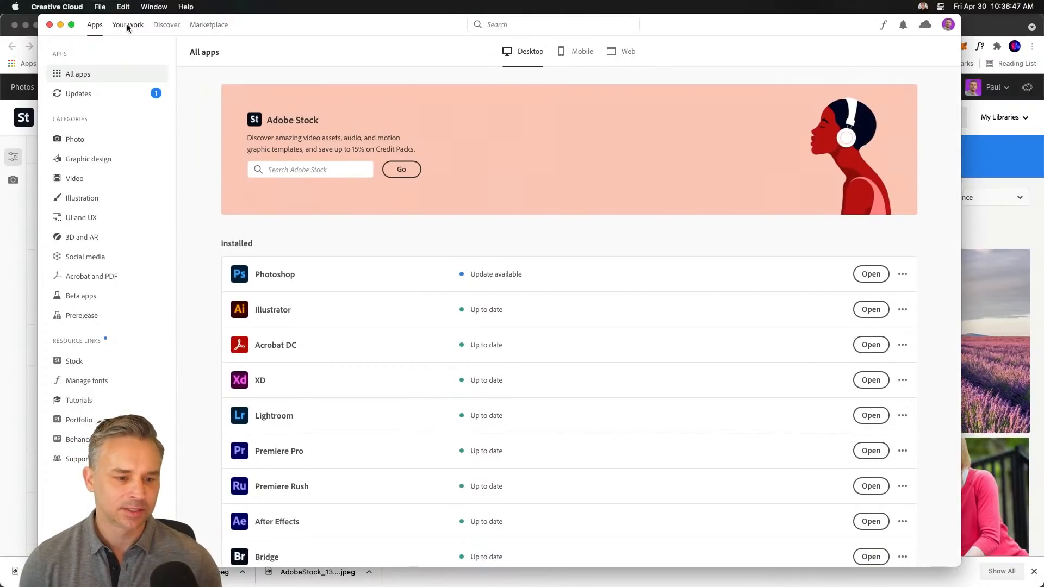
{"action": "left_click", "coordinate": [137, 27]}
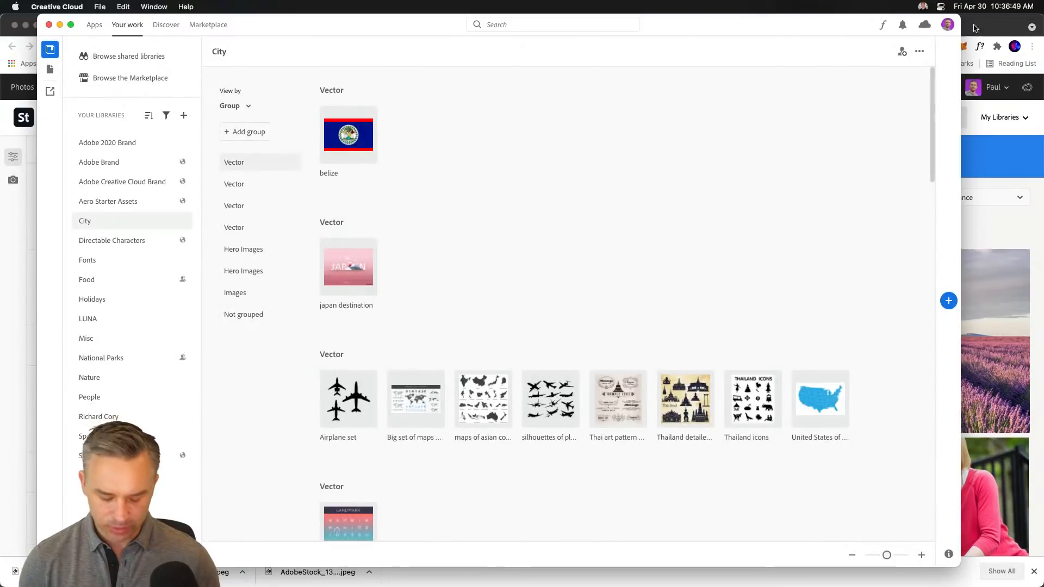
{"action": "left_click_drag", "start_coordinate": [813, 31], "coordinate": [806, 93]}
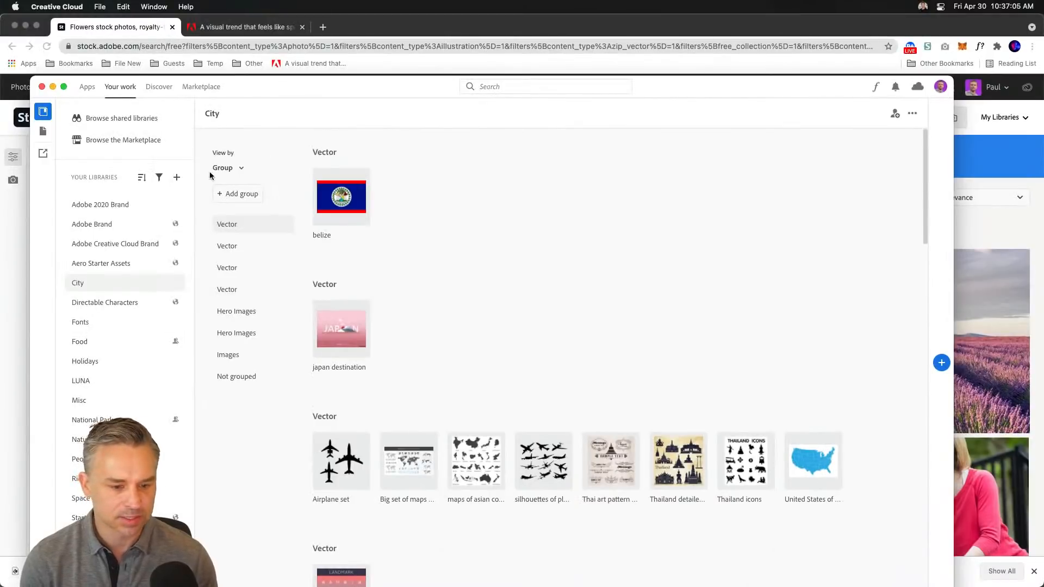
Move the ungrouped blue flower image from the Adobe 2020 Brand library to Not grouped in the Nature library
{"action": "left_click", "coordinate": [81, 209]}
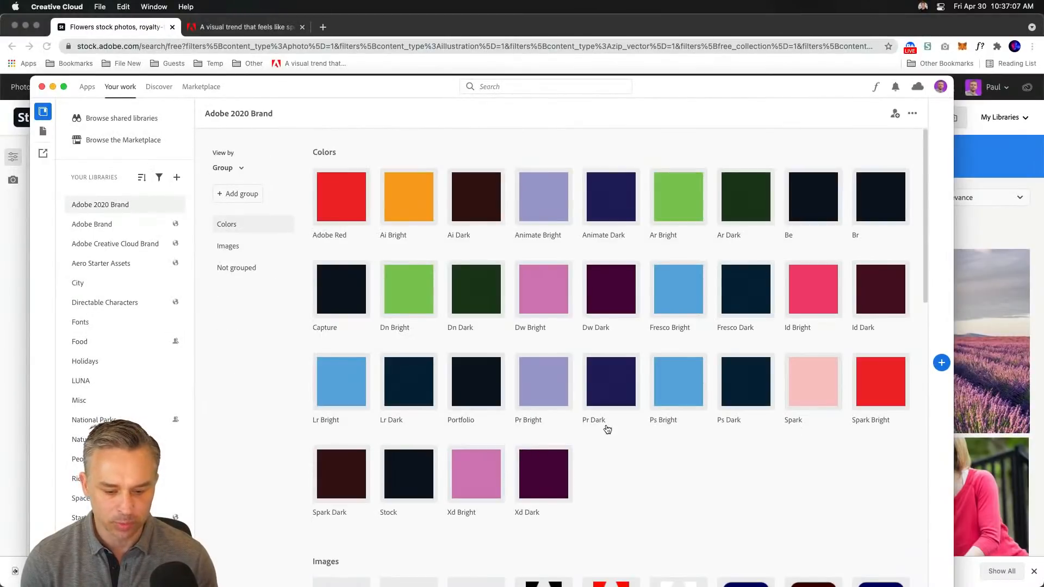
{"action": "scroll", "coordinate": [604, 442], "scroll_direction": "down", "scroll_amount": 15}
{"action": "scroll", "coordinate": [603, 447], "scroll_direction": "down", "scroll_amount": 5}
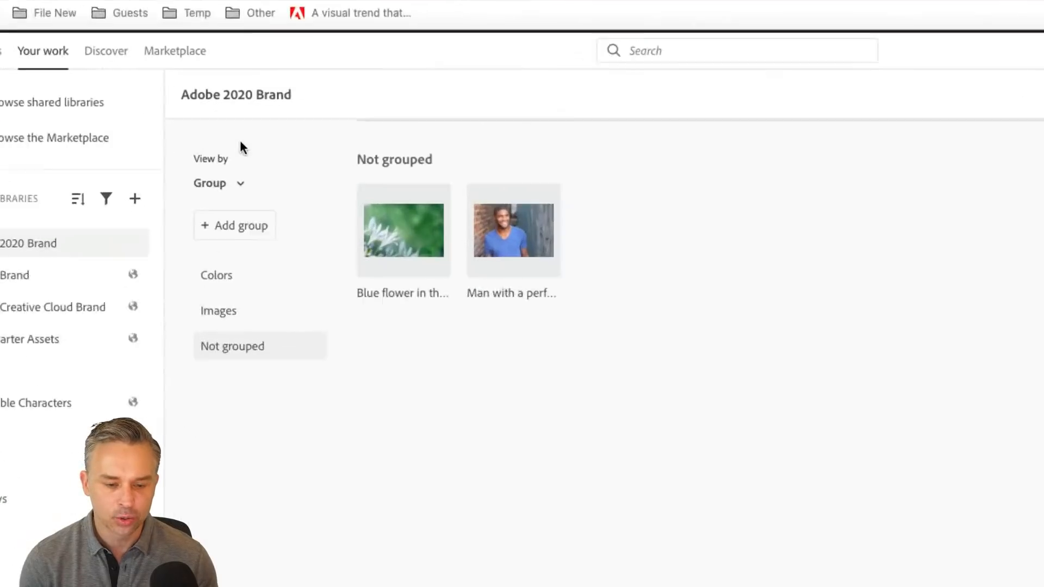
{"action": "left_click", "coordinate": [435, 277]}
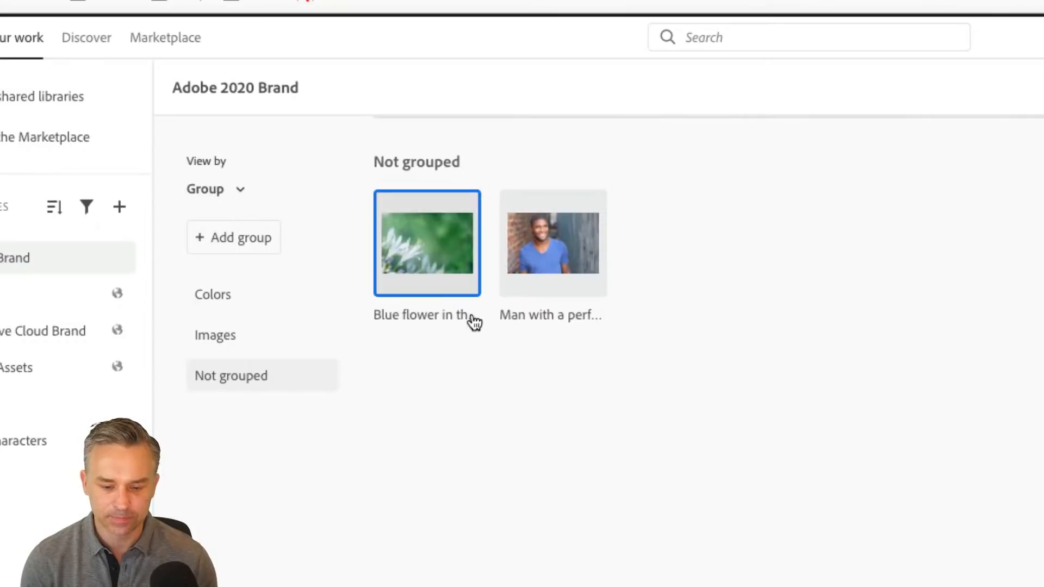
{"action": "right_click", "coordinate": [469, 301]}
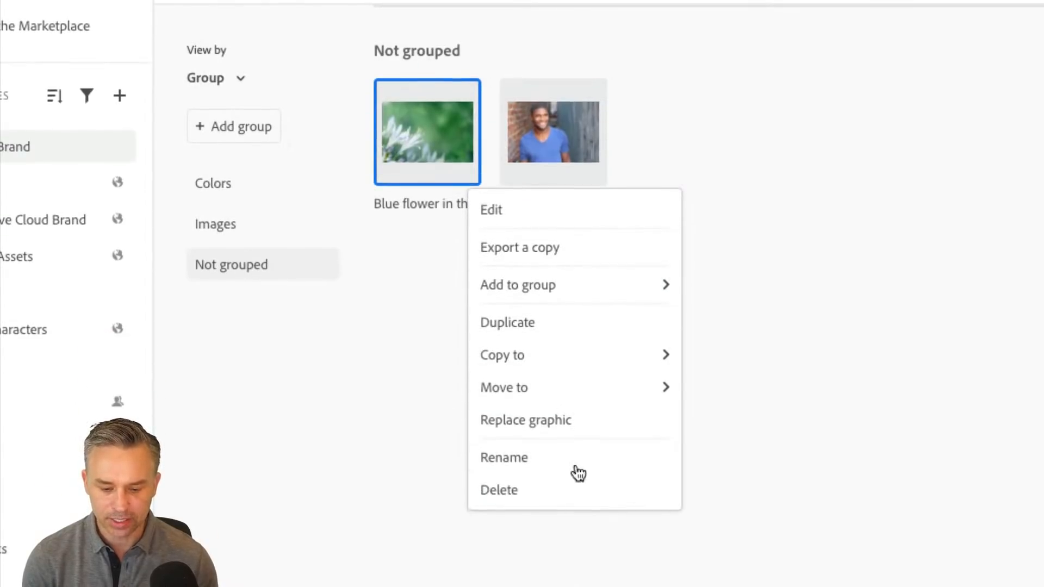
{"action": "mouse_move", "coordinate": [549, 394]}
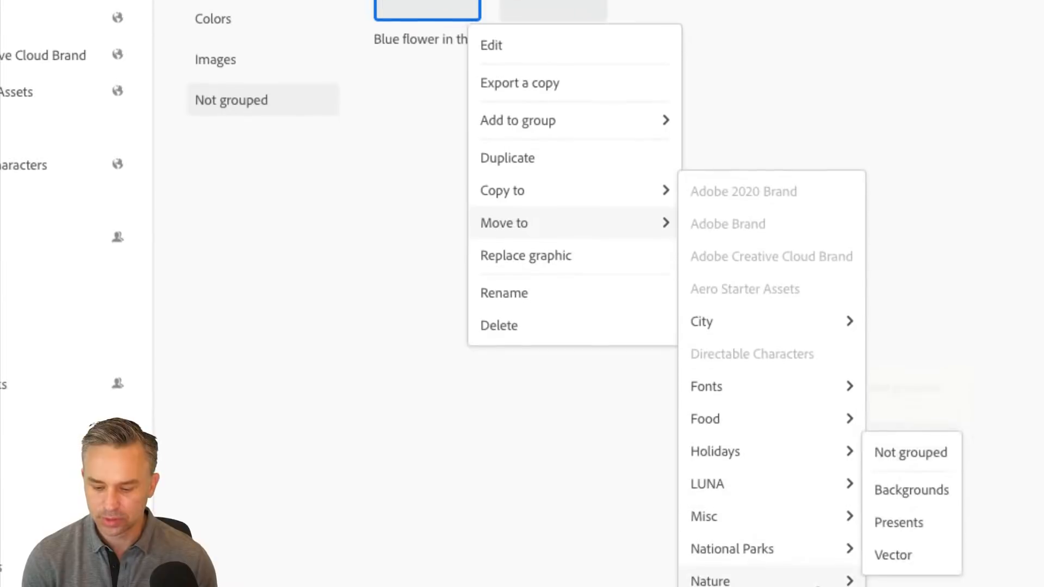
{"action": "mouse_move", "coordinate": [794, 578]}
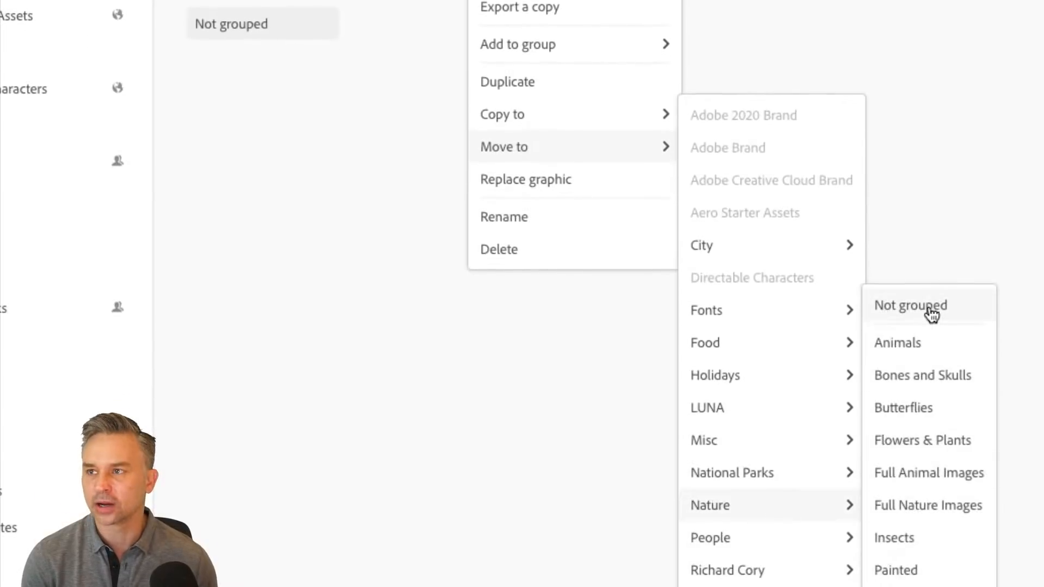
{"action": "left_click", "coordinate": [930, 308]}
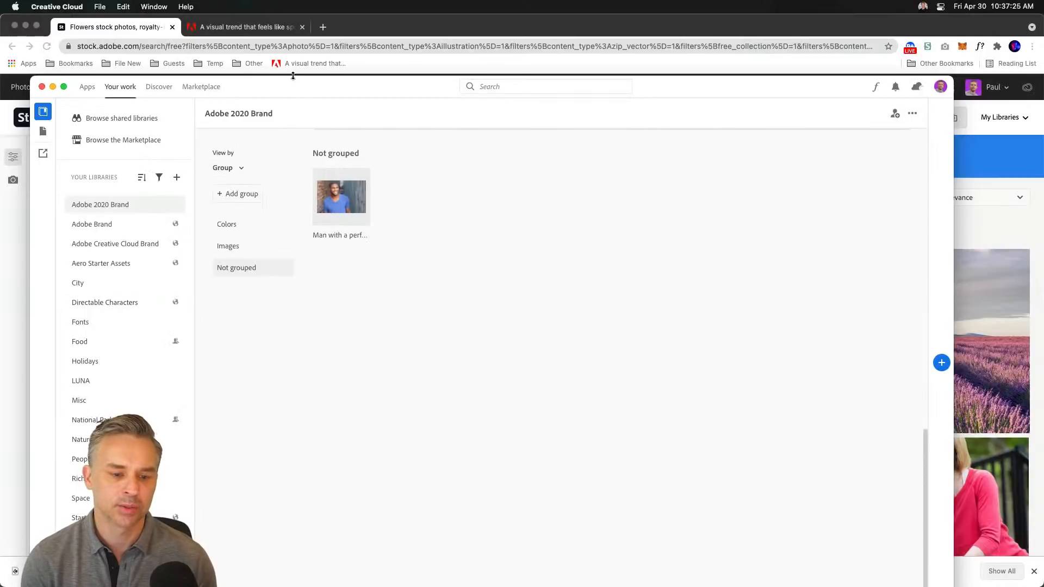
Minimize the Creative Cloud window to return to the Adobe Stock flower results and license the free Floral Background illustration
{"action": "left_click_drag", "start_coordinate": [300, 90], "coordinate": [283, 56]}
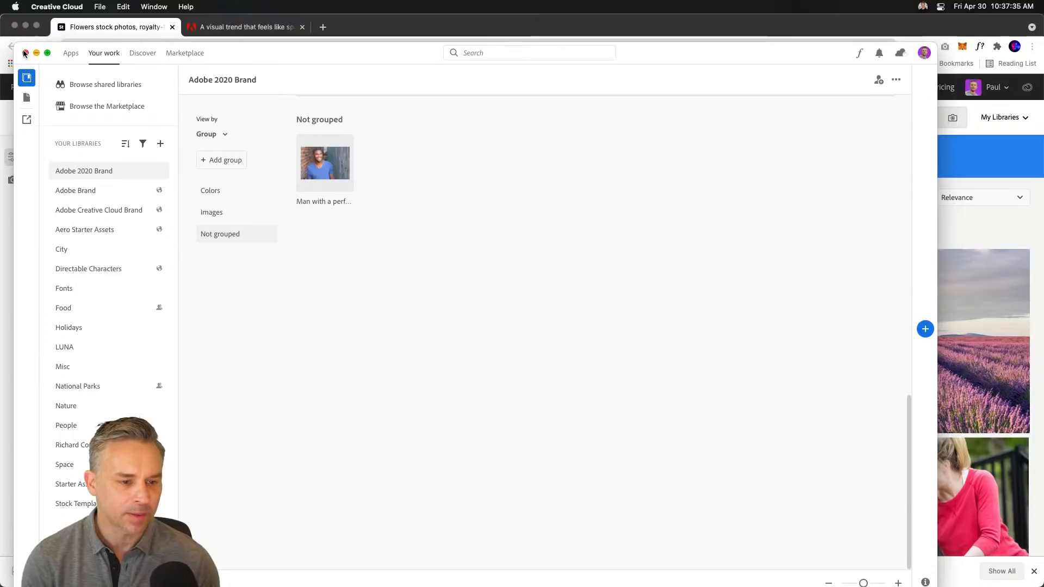
{"action": "left_click_drag", "start_coordinate": [15, 43], "coordinate": [3, 6]}
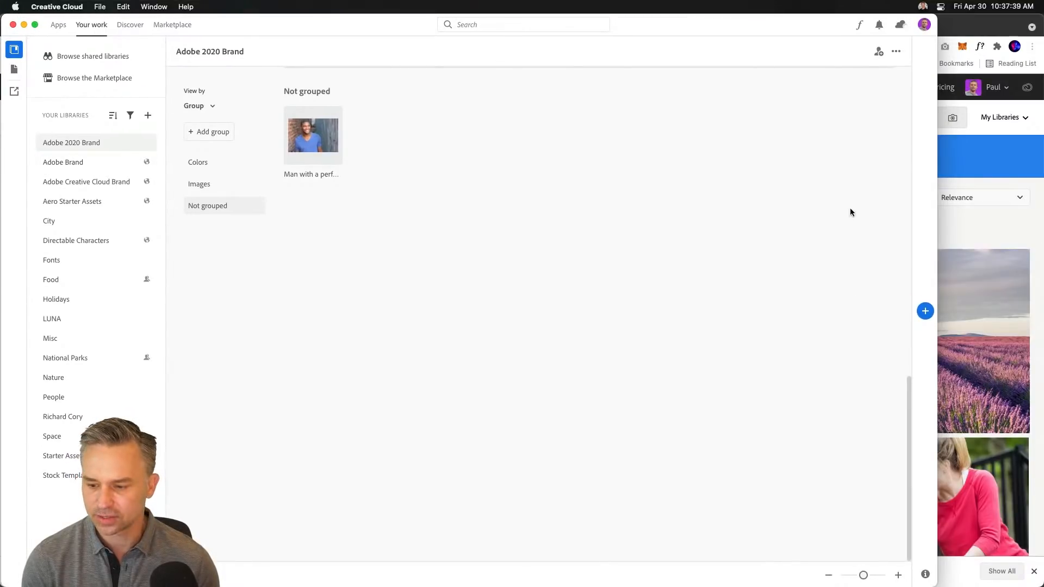
{"action": "scroll", "coordinate": [907, 160], "scroll_direction": "up", "scroll_amount": 15}
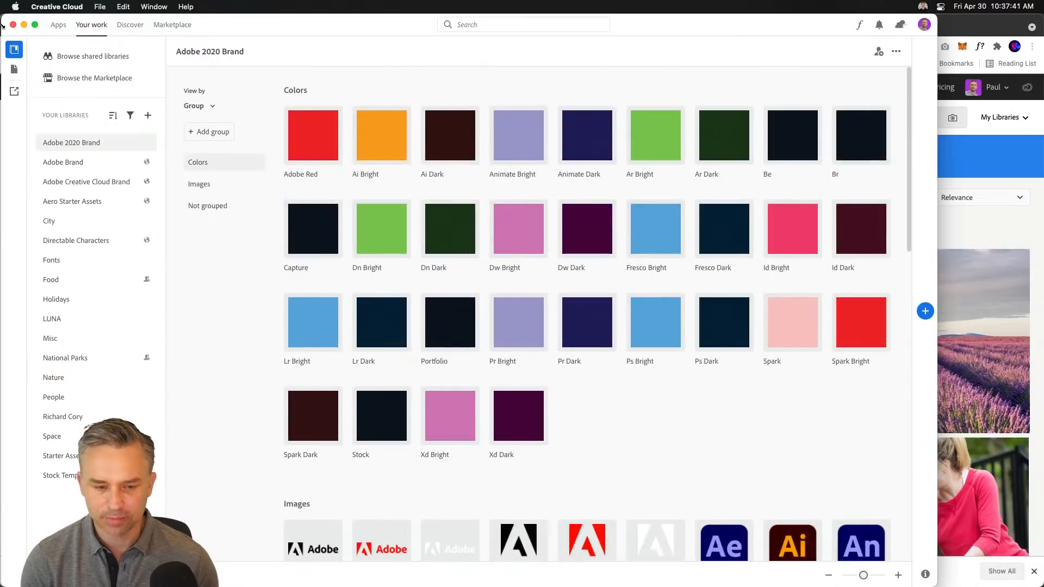
{"action": "left_click", "coordinate": [24, 25]}
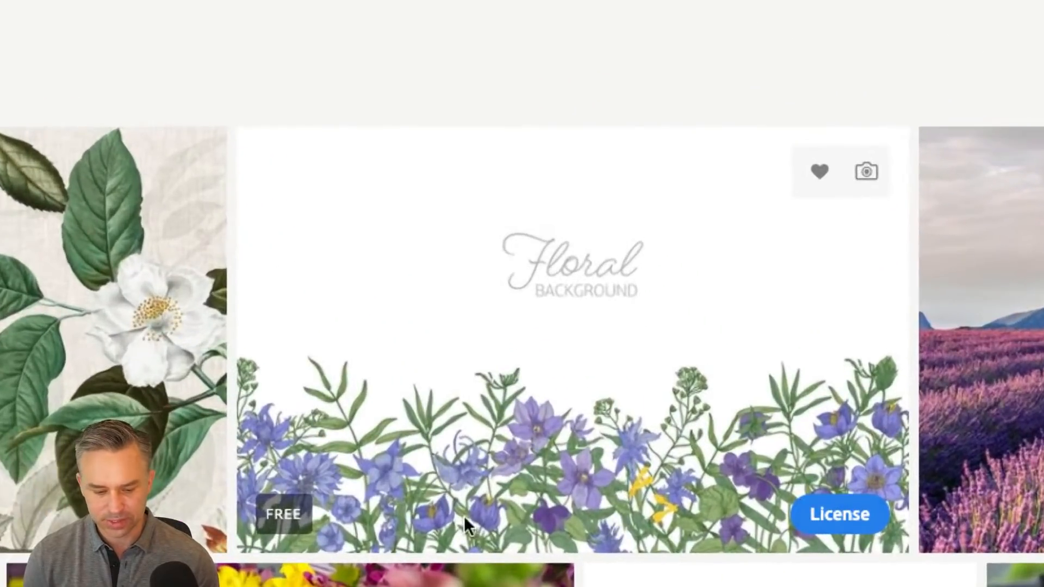
{"action": "left_click", "coordinate": [852, 513]}
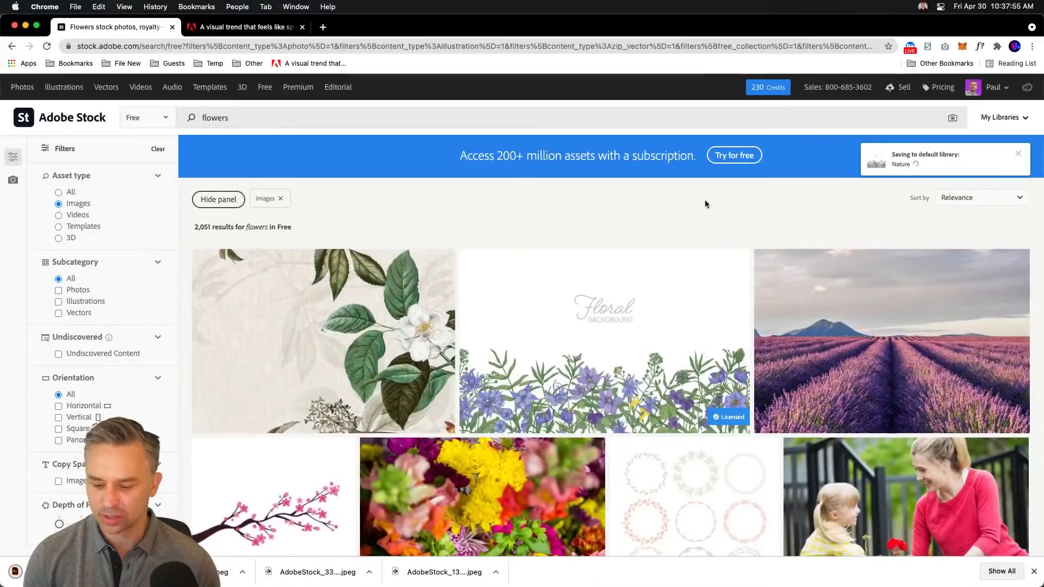
License the free pink blossom branch illustration and the free turquoise painted background with colorful flowers from the flower results
{"action": "scroll", "coordinate": [341, 223], "scroll_direction": "down", "scroll_amount": 5}
{"action": "mouse_move", "coordinate": [304, 231]}
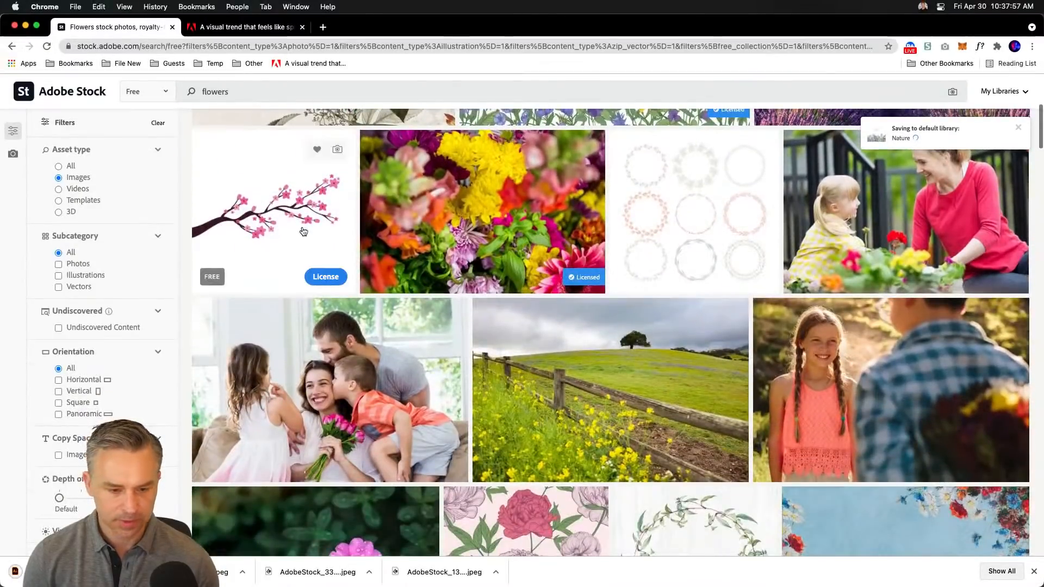
{"action": "scroll", "coordinate": [344, 287], "scroll_direction": "down", "scroll_amount": 7}
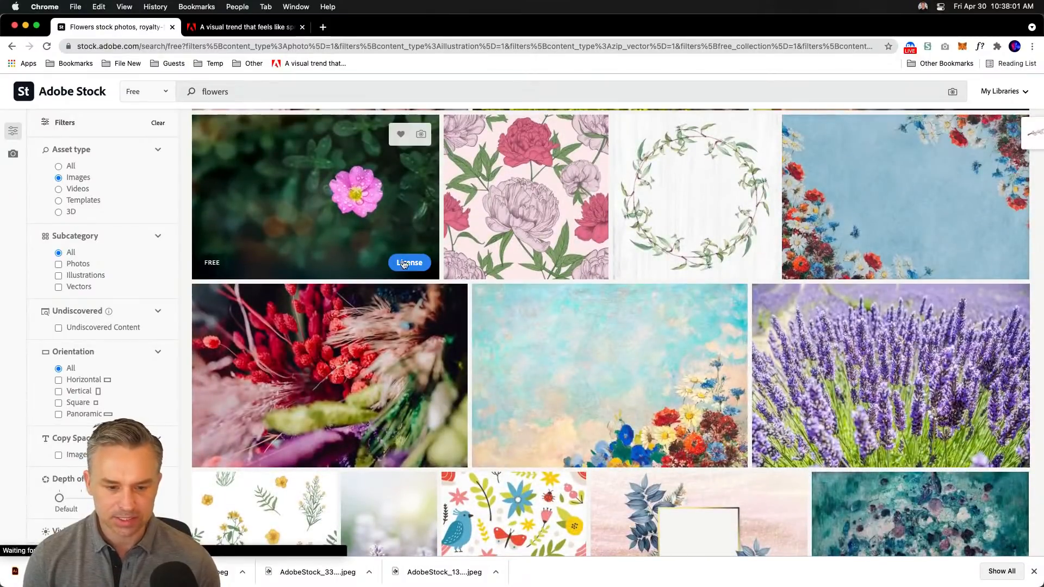
{"action": "left_click", "coordinate": [423, 263]}
{"action": "scroll", "coordinate": [621, 387], "scroll_direction": "down", "scroll_amount": 5}
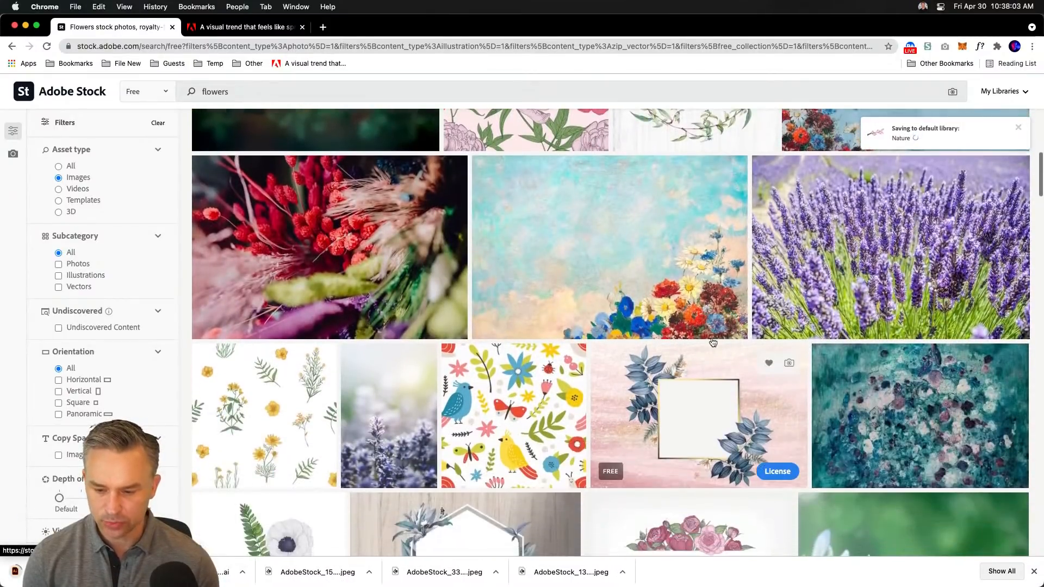
{"action": "left_click", "coordinate": [719, 323]}
{"action": "scroll", "coordinate": [719, 325], "scroll_direction": "down", "scroll_amount": 5}
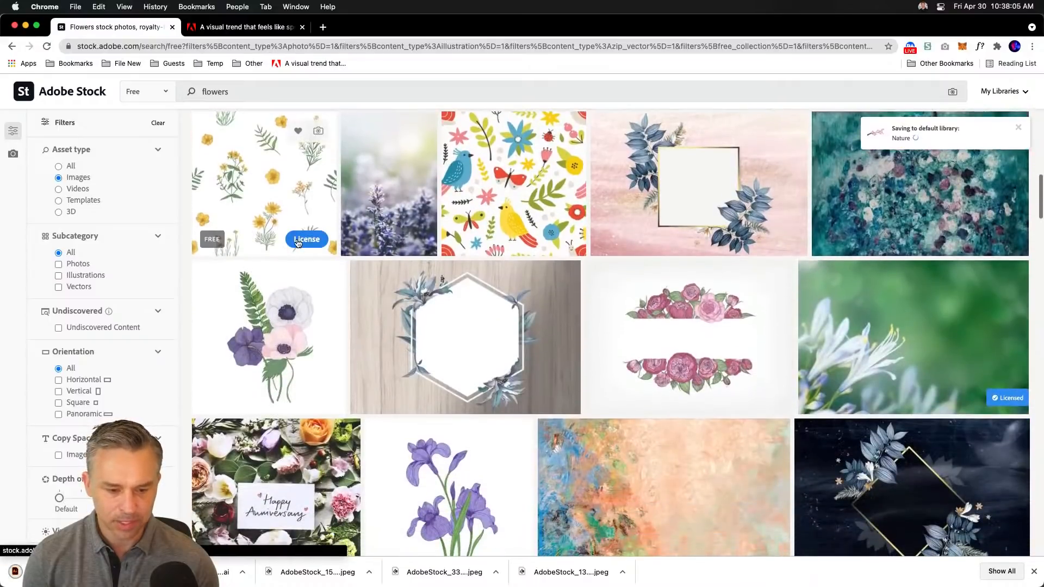
{"action": "scroll", "coordinate": [333, 285], "scroll_direction": "down", "scroll_amount": 1}
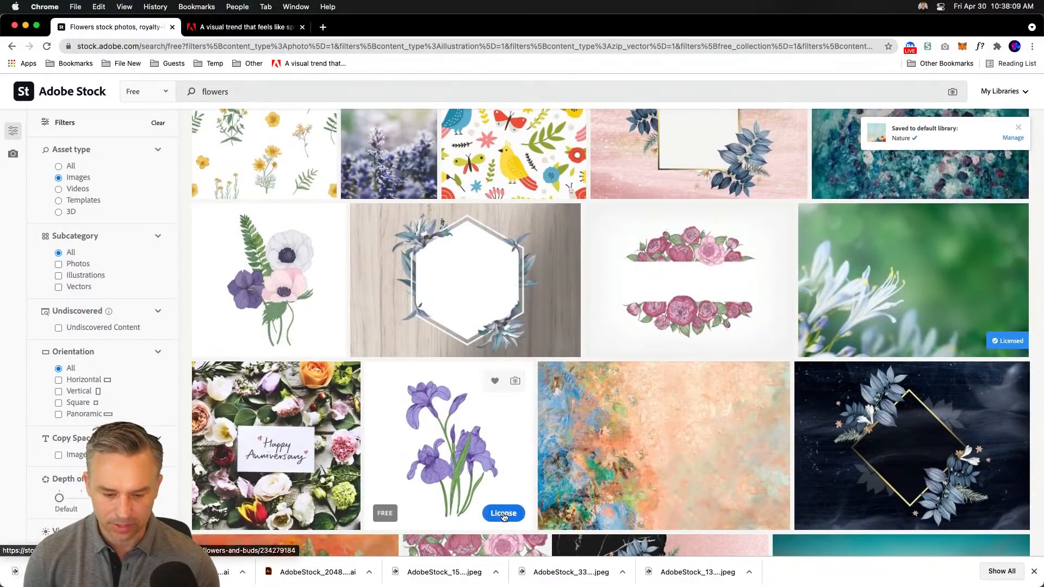
License the free purple iris illustration and the free black-and-pink image with the round gold frame and blue leaves
{"action": "left_click", "coordinate": [503, 516]}
{"action": "scroll", "coordinate": [500, 511], "scroll_direction": "down", "scroll_amount": 10}
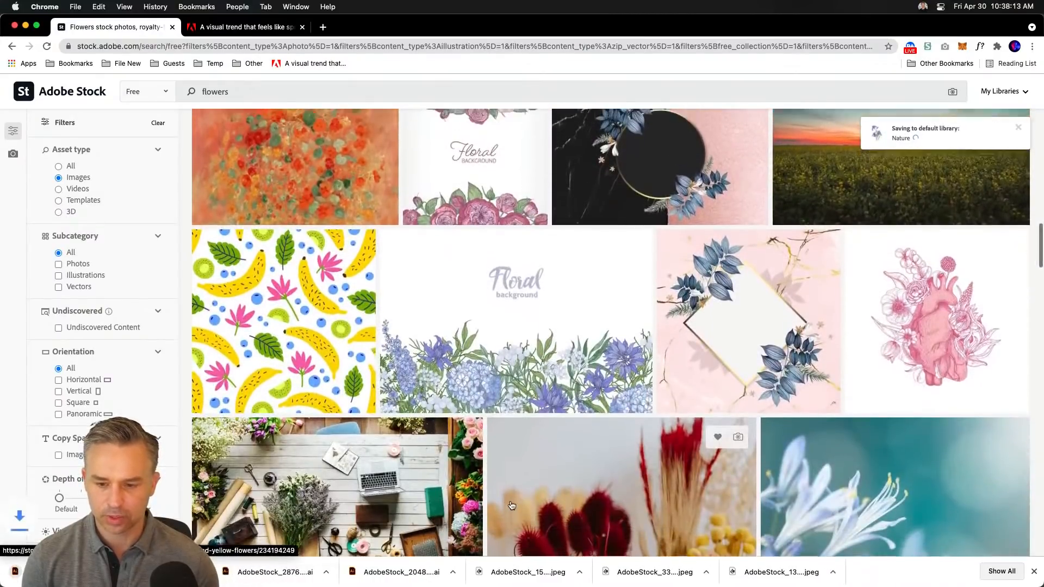
{"action": "scroll", "coordinate": [706, 407], "scroll_direction": "up", "scroll_amount": 4}
{"action": "left_click", "coordinate": [737, 403]}
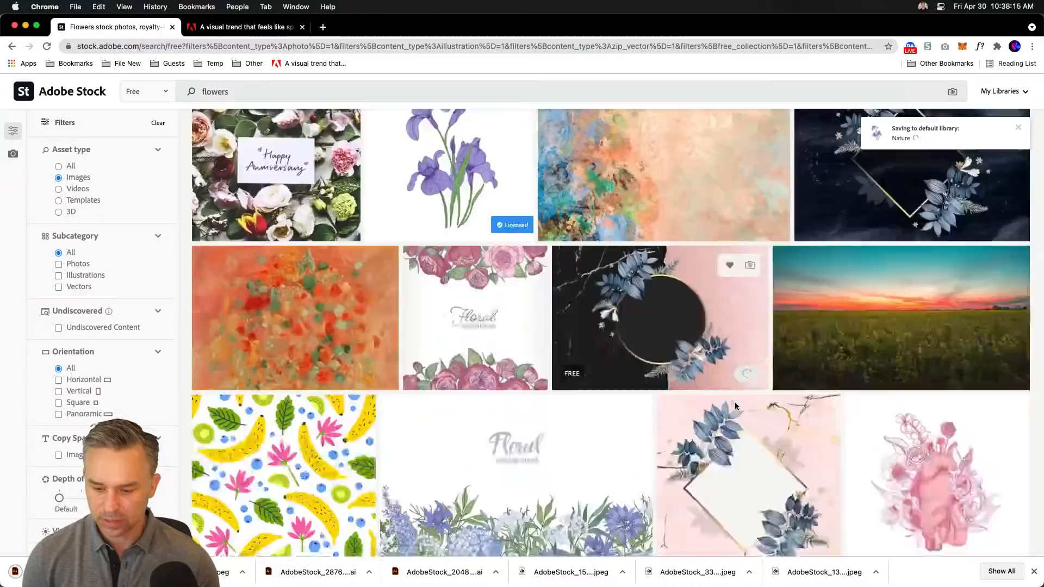
{"action": "scroll", "coordinate": [734, 402], "scroll_direction": "down", "scroll_amount": 4}
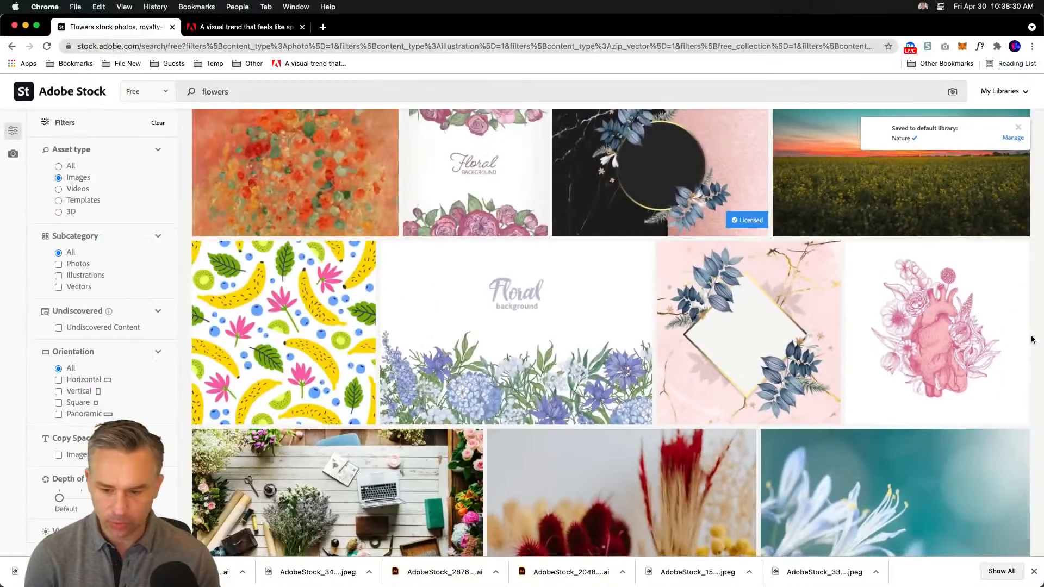
License the free gold Floral background wreath illustration and the free thank you card with the blue and yellow bouquet
{"action": "scroll", "coordinate": [1039, 342], "scroll_direction": "down", "scroll_amount": 10}
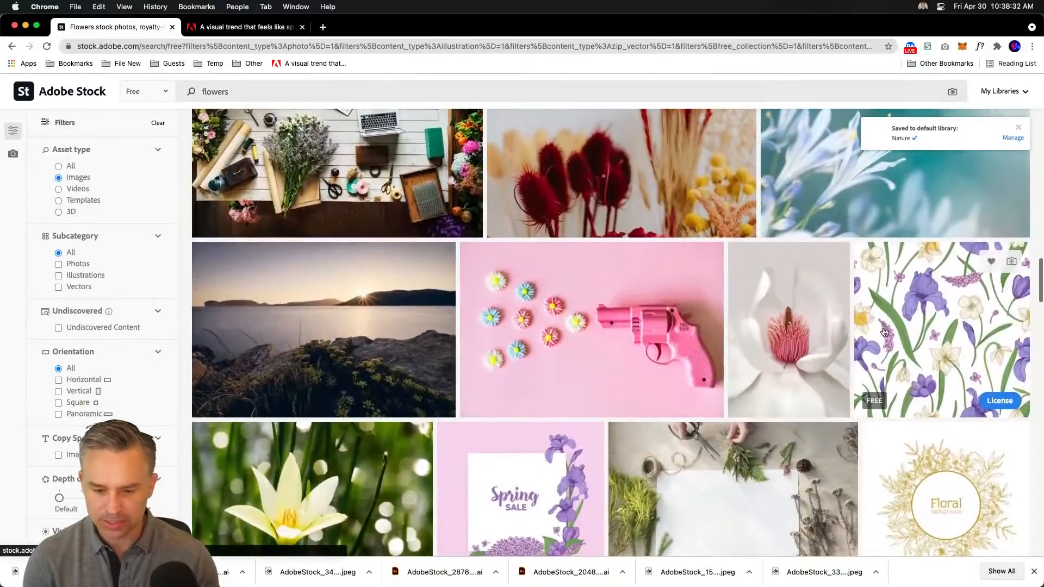
{"action": "scroll", "coordinate": [885, 334], "scroll_direction": "down", "scroll_amount": 3}
{"action": "mouse_move", "coordinate": [895, 339]}
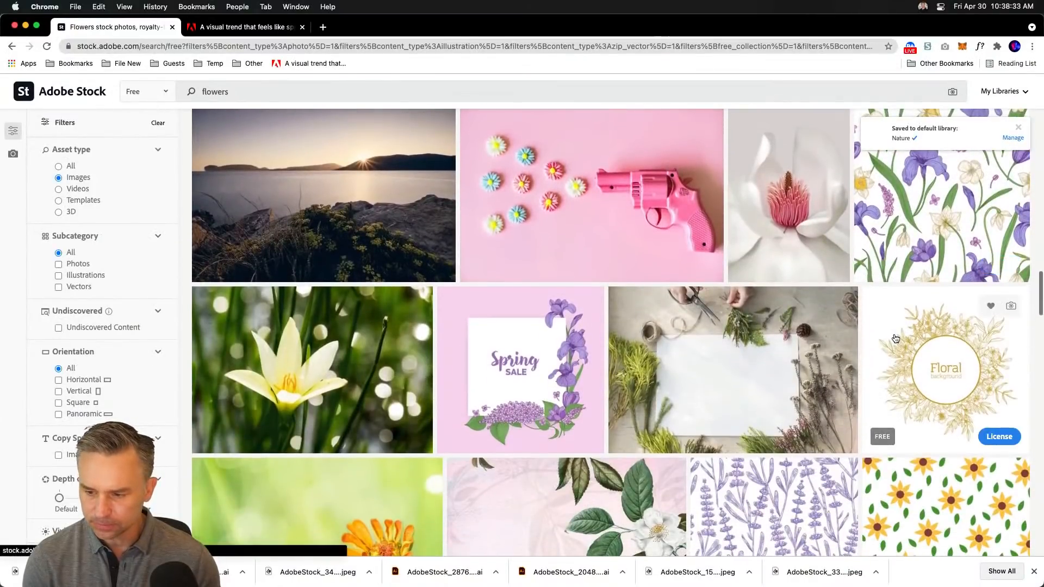
{"action": "left_click", "coordinate": [1005, 438]}
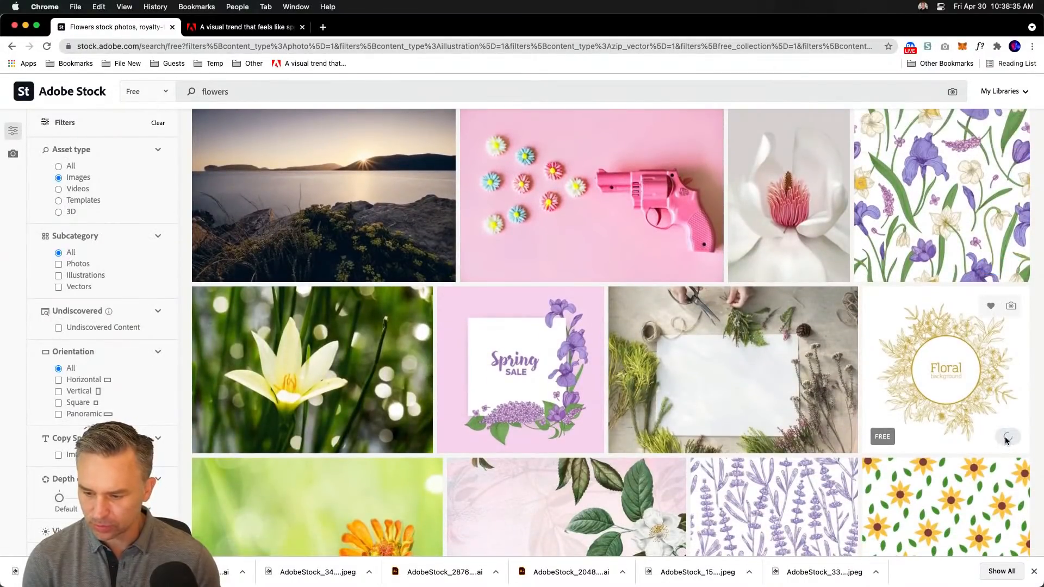
{"action": "scroll", "coordinate": [1005, 438], "scroll_direction": "down", "scroll_amount": 3}
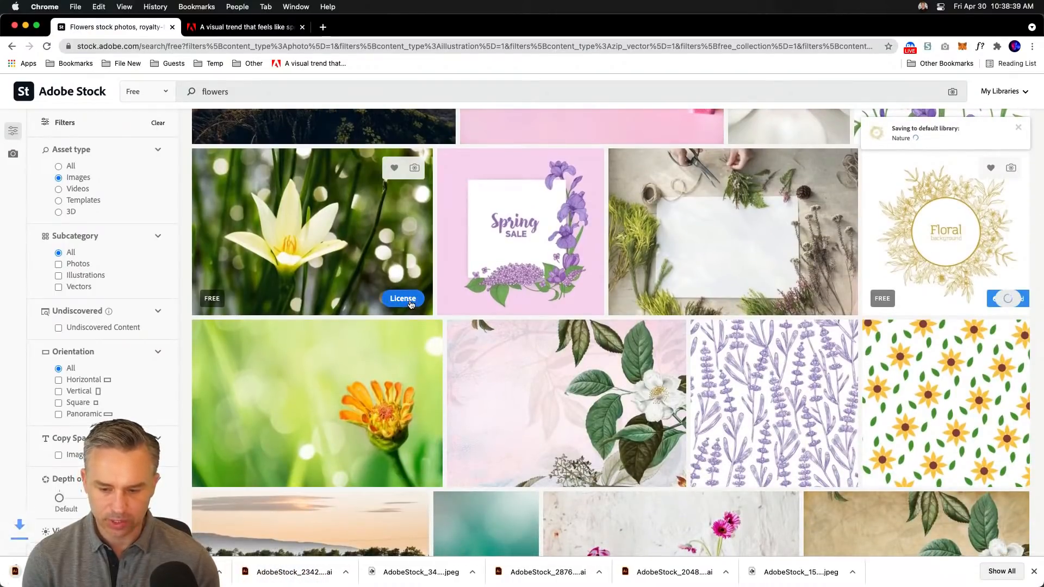
{"action": "scroll", "coordinate": [554, 415], "scroll_direction": "down", "scroll_amount": 5}
{"action": "scroll", "coordinate": [553, 415], "scroll_direction": "down", "scroll_amount": 3}
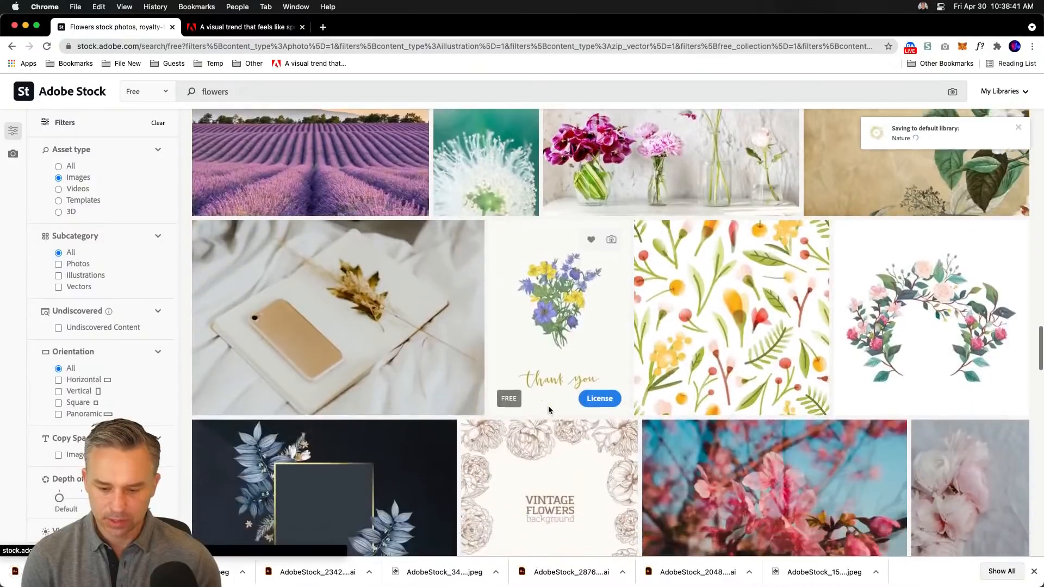
{"action": "left_click", "coordinate": [598, 369]}
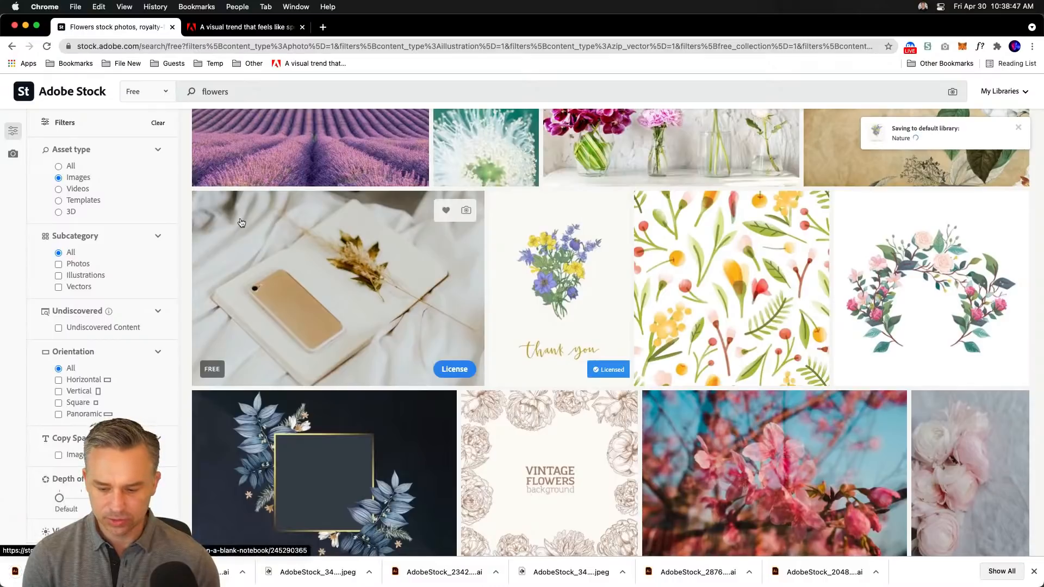
Filter the free flower image results to the Photos subcategory
{"action": "scroll", "coordinate": [295, 252], "scroll_direction": "down", "scroll_amount": 1}
{"action": "scroll", "coordinate": [3, 206], "scroll_direction": "down", "scroll_amount": 4}
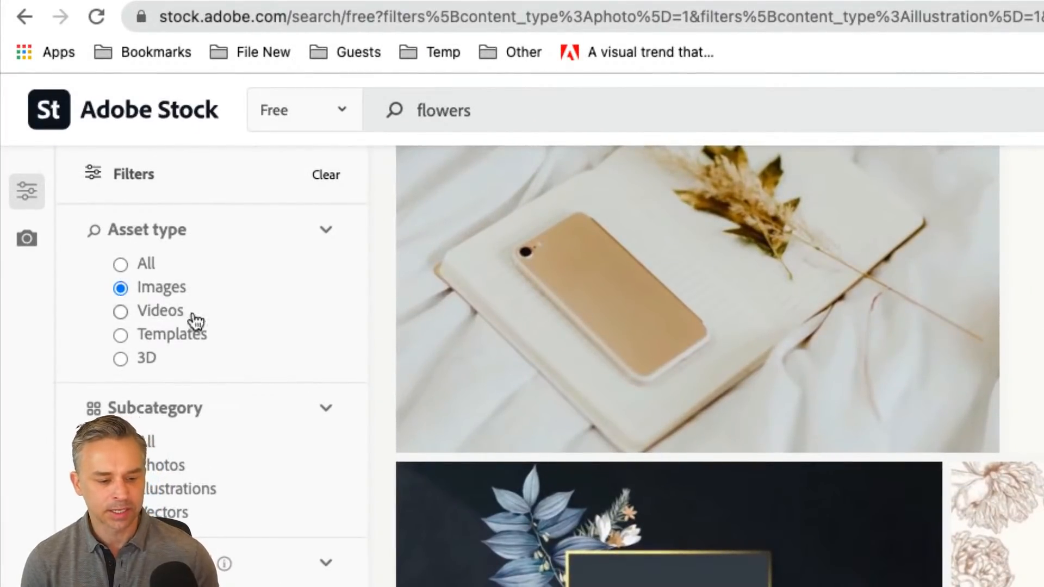
{"action": "scroll", "coordinate": [136, 271], "scroll_direction": "down", "scroll_amount": 2}
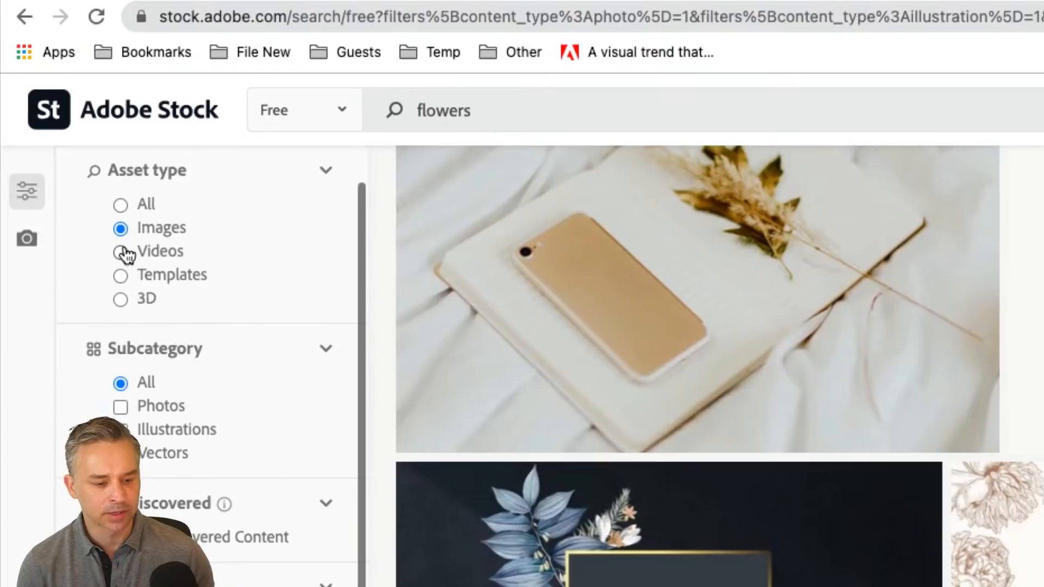
{"action": "left_click", "coordinate": [120, 407]}
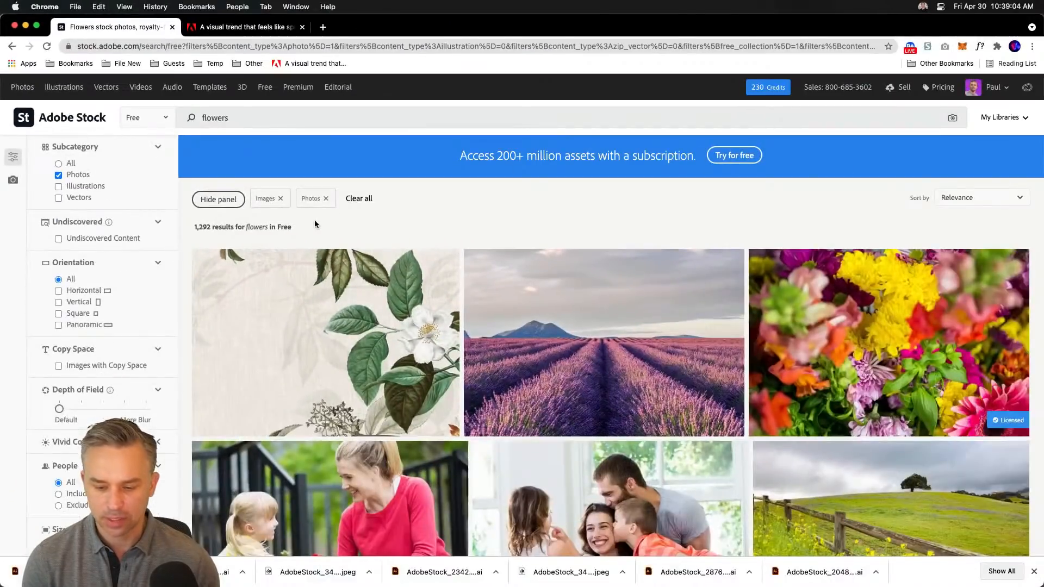
License the free beige photo with a white flower and green leaves from the filtered results
{"action": "mouse_move", "coordinate": [237, 401]}
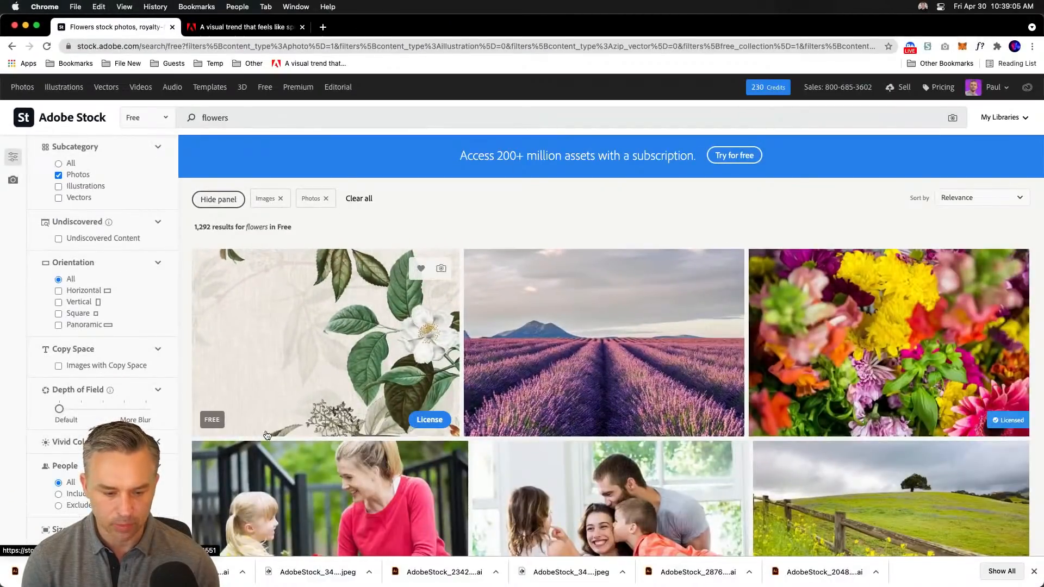
{"action": "scroll", "coordinate": [974, 373], "scroll_direction": "down", "scroll_amount": 6}
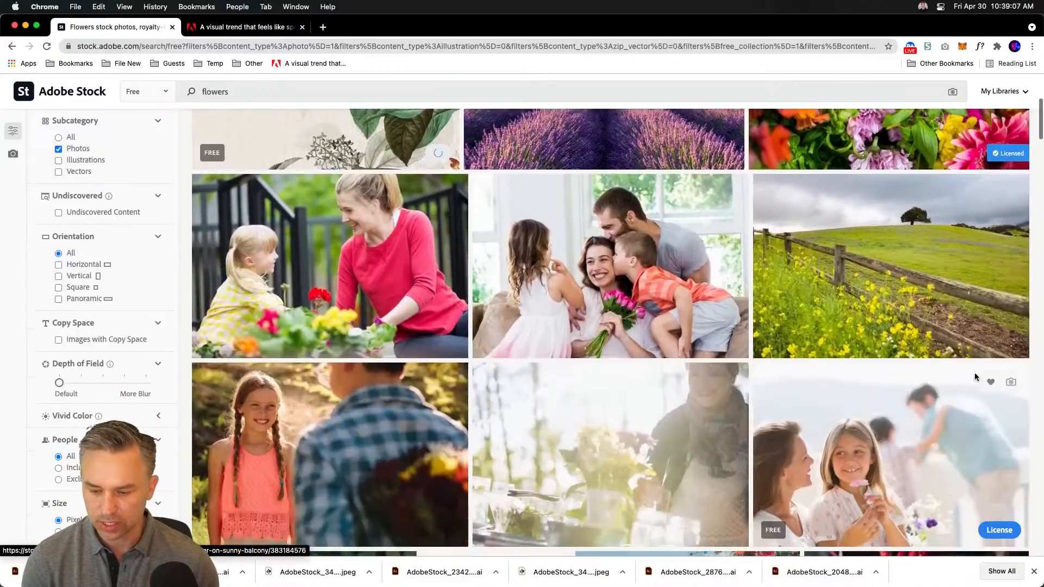
{"action": "scroll", "coordinate": [980, 379], "scroll_direction": "down", "scroll_amount": 7}
{"action": "left_click", "coordinate": [550, 290]}
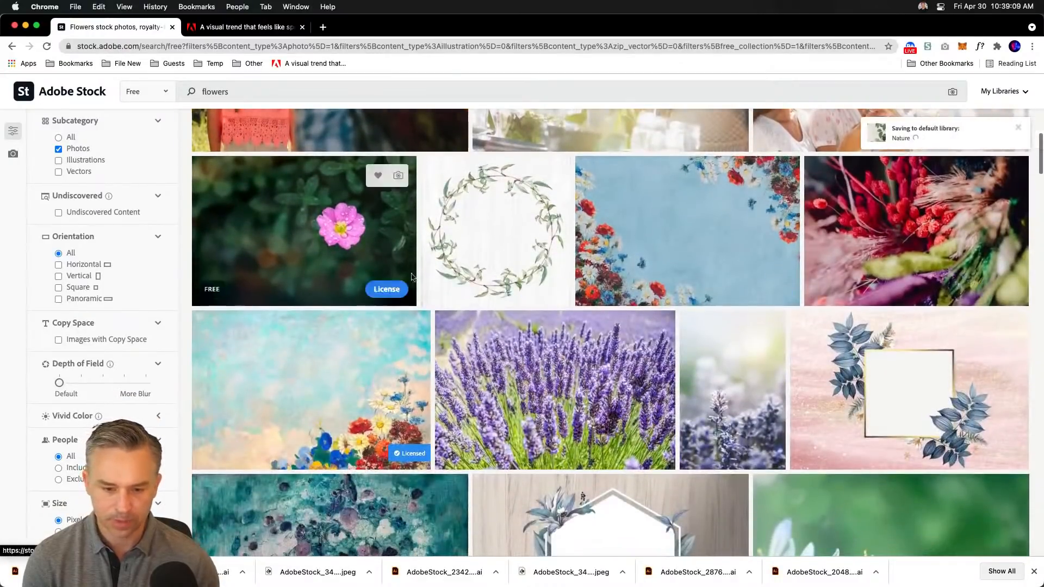
License the free Happy Anniversary flower photo and the free photo of a pale yellow lily against dark green grass
{"action": "scroll", "coordinate": [565, 299], "scroll_direction": "down", "scroll_amount": 8}
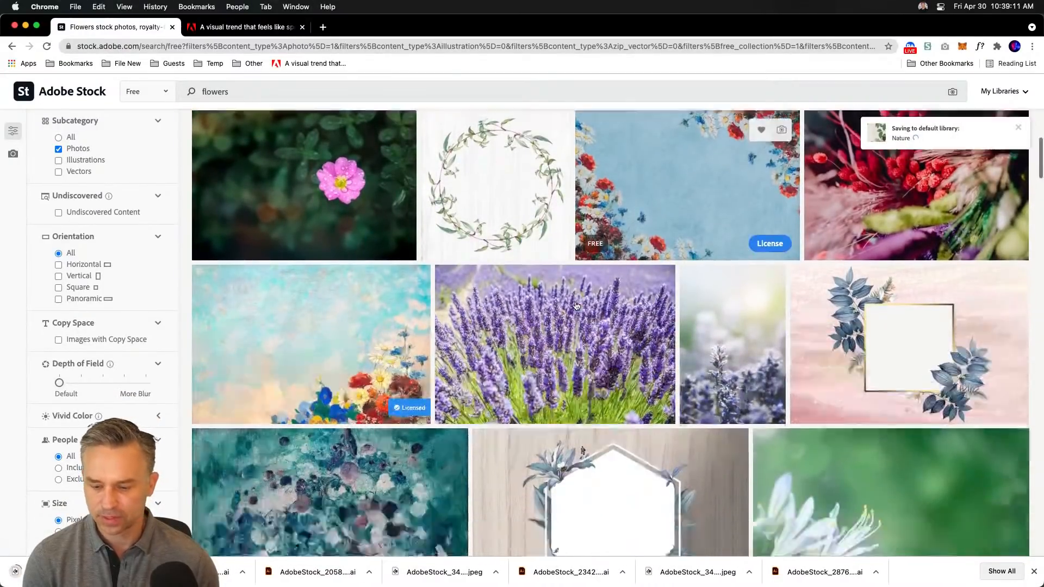
{"action": "scroll", "coordinate": [576, 306], "scroll_direction": "down", "scroll_amount": 1}
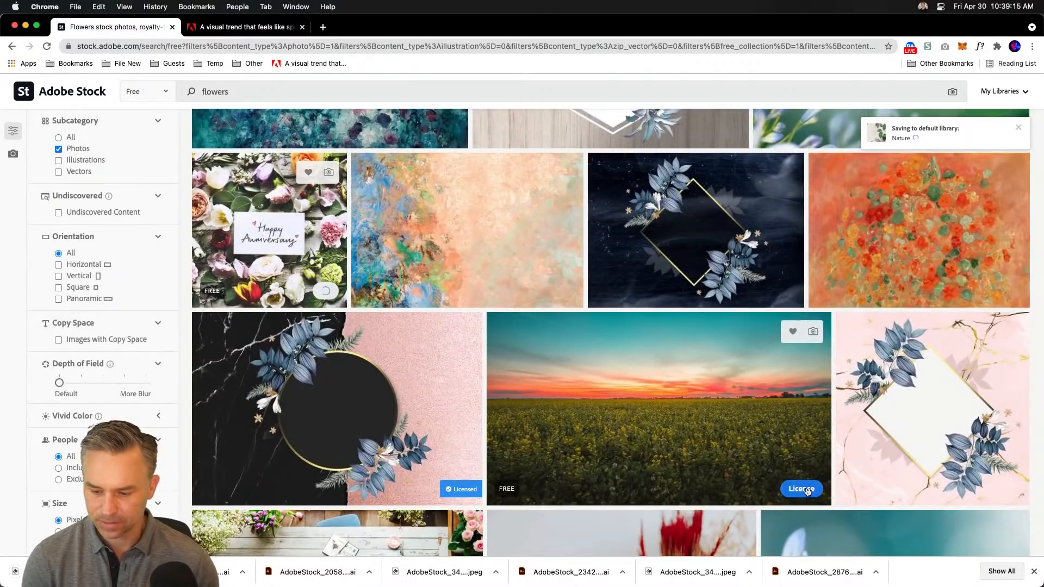
{"action": "left_click", "coordinate": [807, 491]}
{"action": "scroll", "coordinate": [548, 374], "scroll_direction": "down", "scroll_amount": 5}
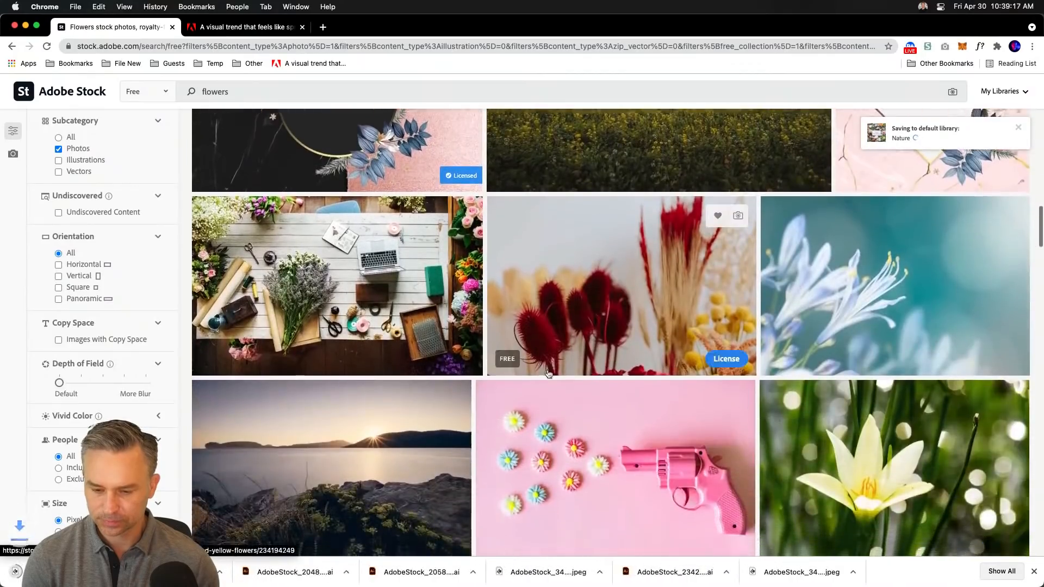
{"action": "scroll", "coordinate": [548, 374], "scroll_direction": "down", "scroll_amount": 4}
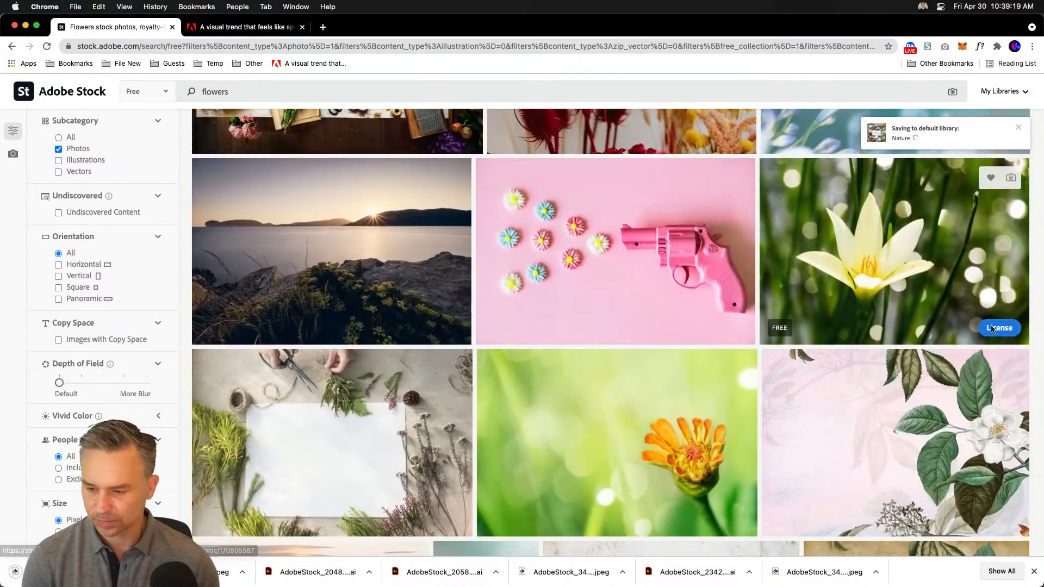
{"action": "left_click", "coordinate": [992, 327]}
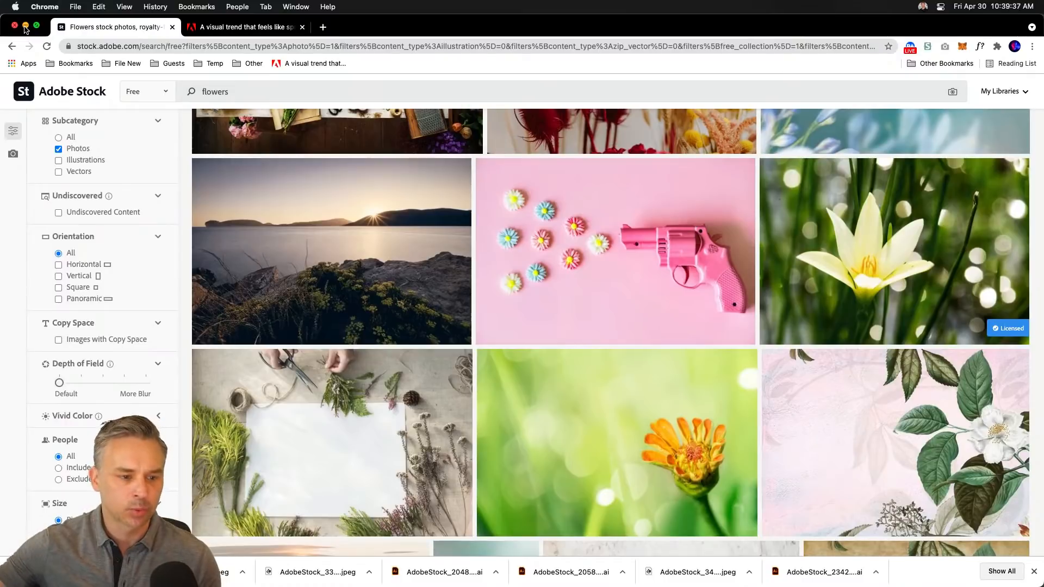
Minimize the browser, close the Downloads window, and switch to Photoshop with the Creative Cloud libraries list expanded
{"action": "left_click", "coordinate": [25, 26]}
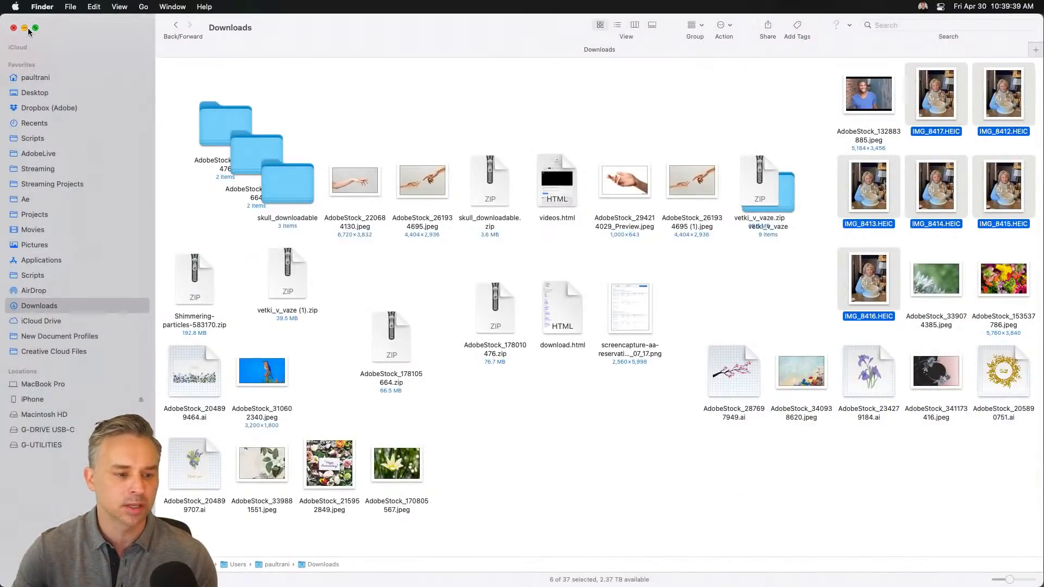
{"action": "left_click", "coordinate": [13, 28]}
{"action": "left_click", "coordinate": [150, 255]}
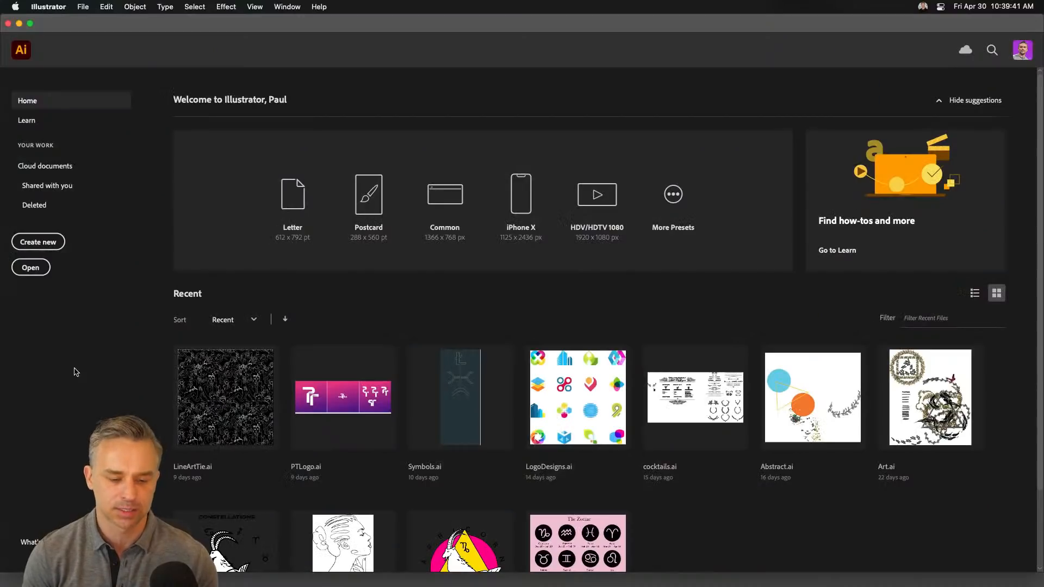
{"action": "mouse_move", "coordinate": [207, 584]}
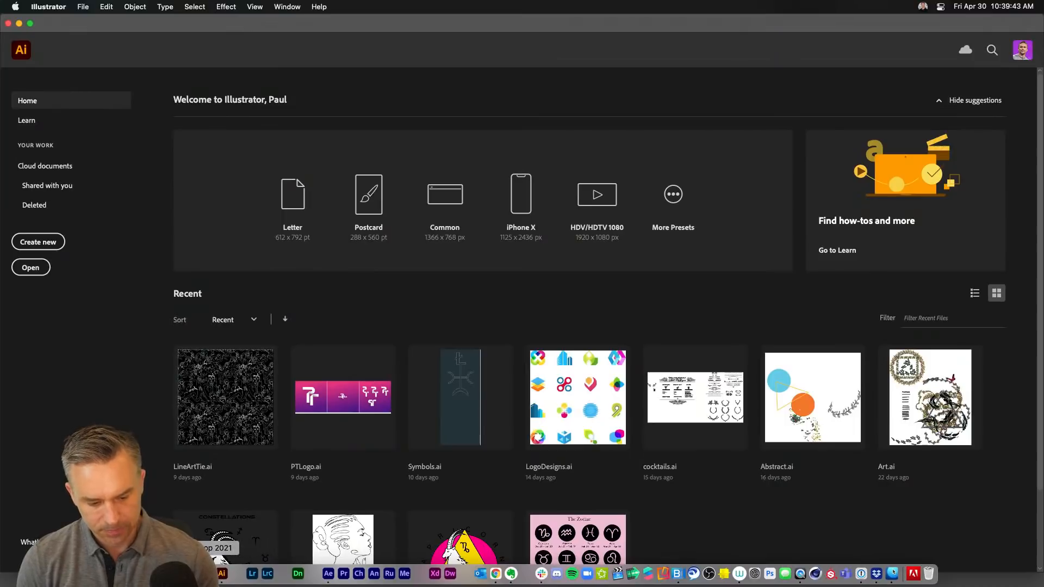
{"action": "left_click", "coordinate": [206, 573]}
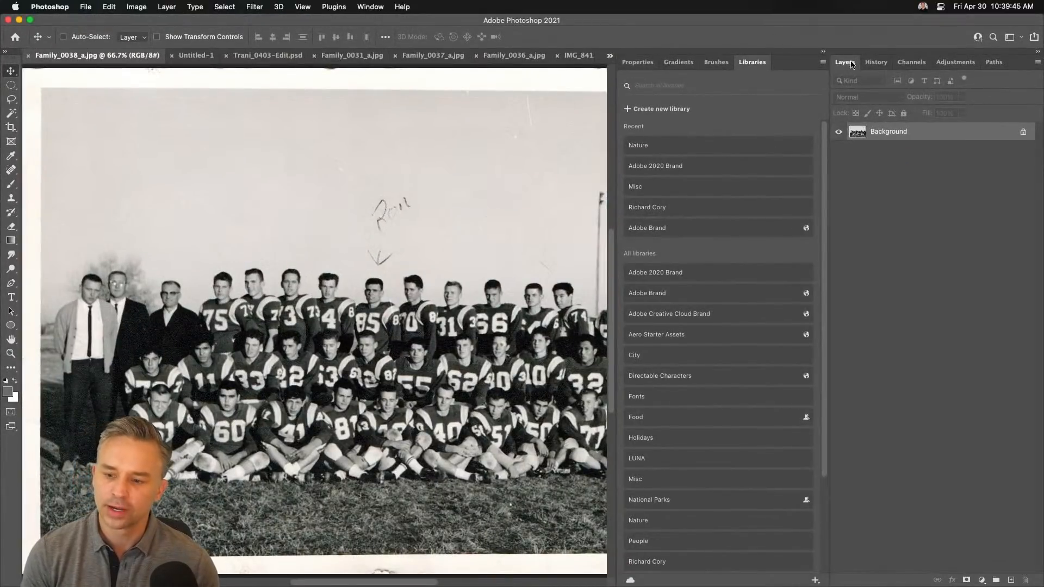
{"action": "left_click", "coordinate": [824, 53]}
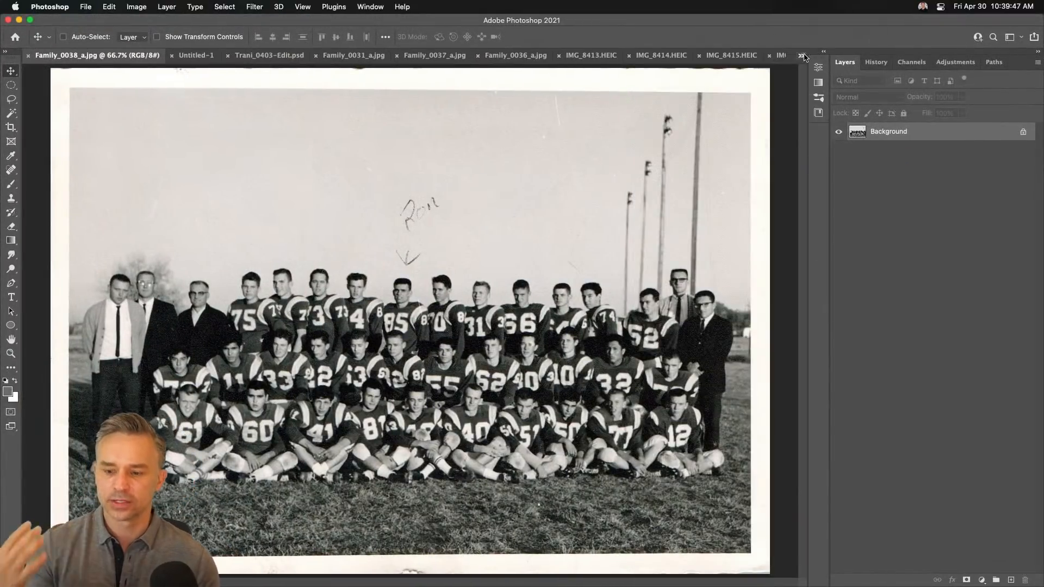
{"action": "left_click", "coordinate": [821, 54]}
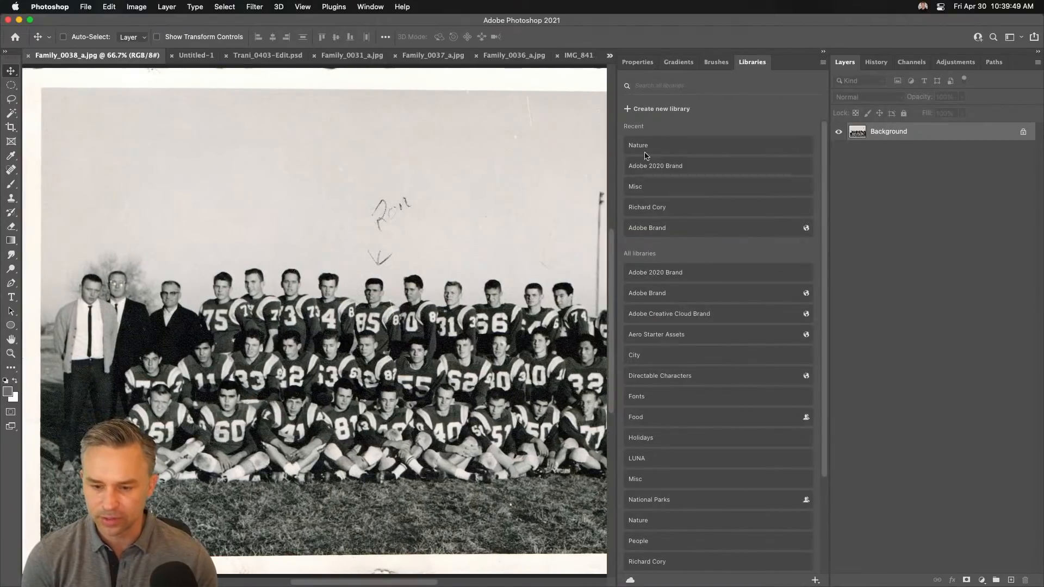
Open the Nature library, collapse its Flowers & Plants group, and look through the ungrouped assets for the newly licensed images
{"action": "left_click", "coordinate": [666, 152]}
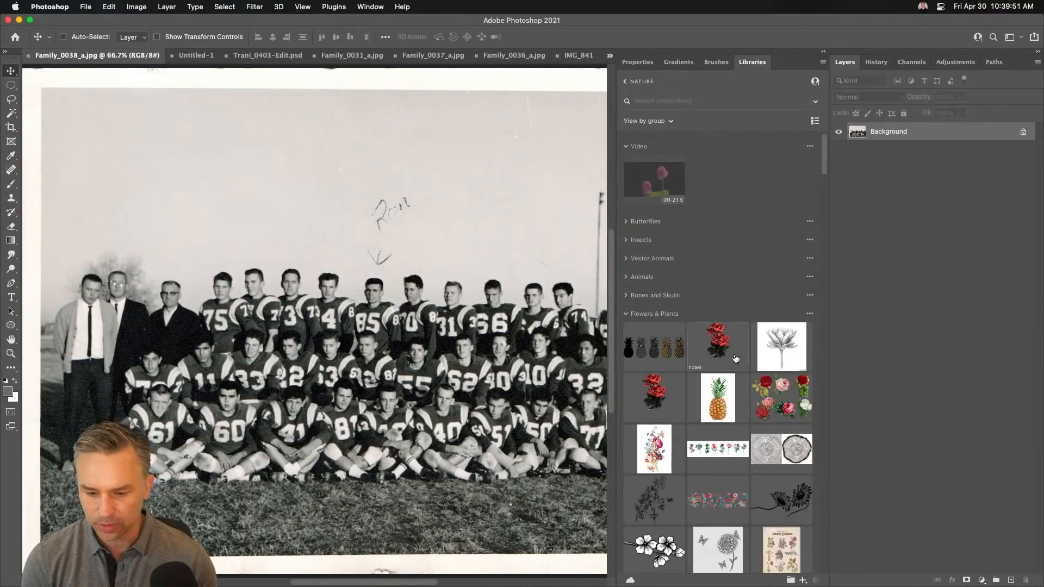
{"action": "left_click", "coordinate": [626, 314]}
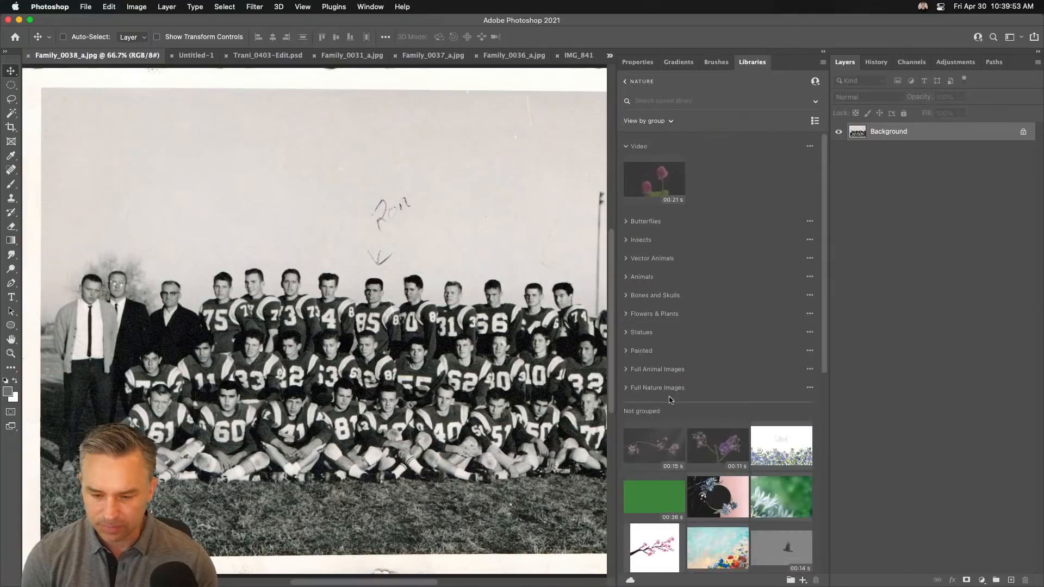
{"action": "scroll", "coordinate": [761, 337], "scroll_direction": "down", "scroll_amount": 10}
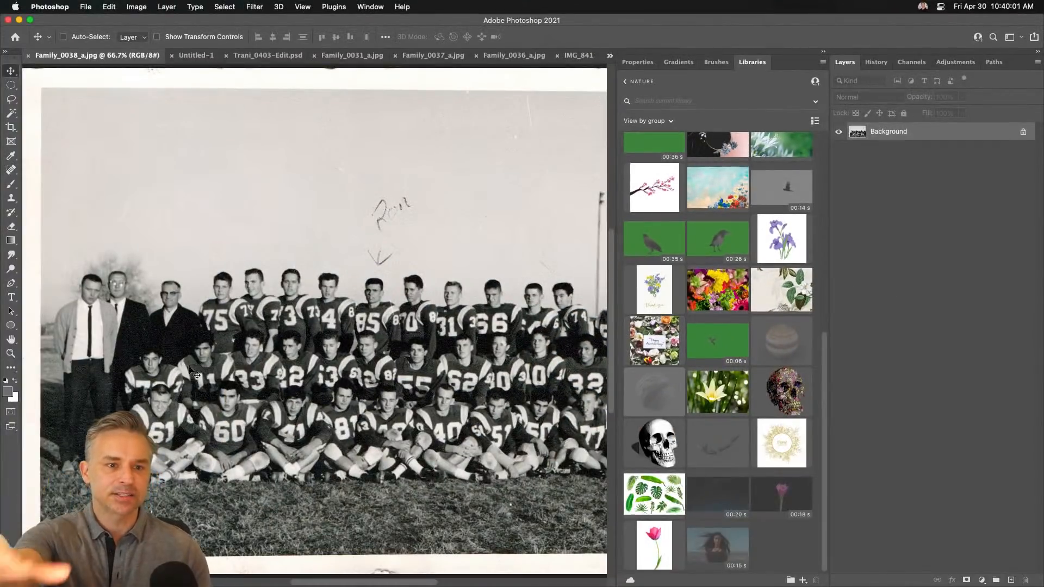
{"action": "mouse_move", "coordinate": [893, 572]}
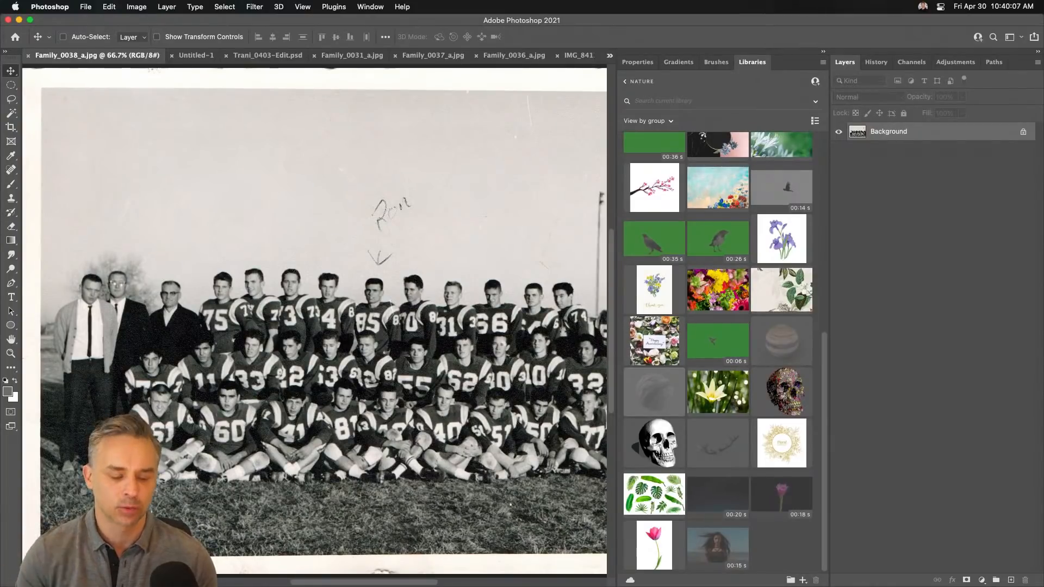
Switch to Finder and preview Hands copy.psd in the Hands folder inside Ae
{"action": "left_click", "coordinate": [893, 573]}
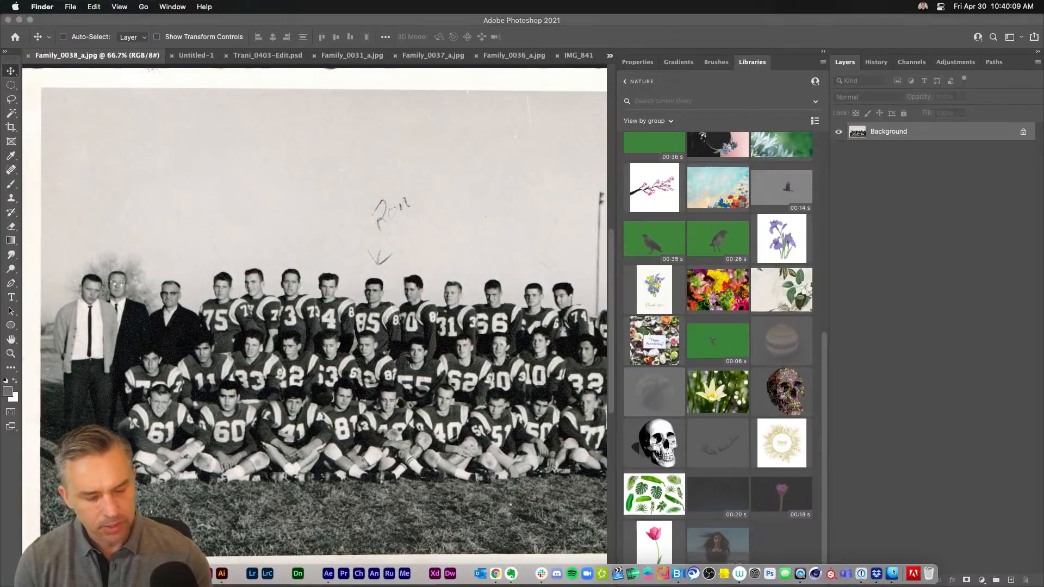
{"action": "left_click", "coordinate": [297, 285]}
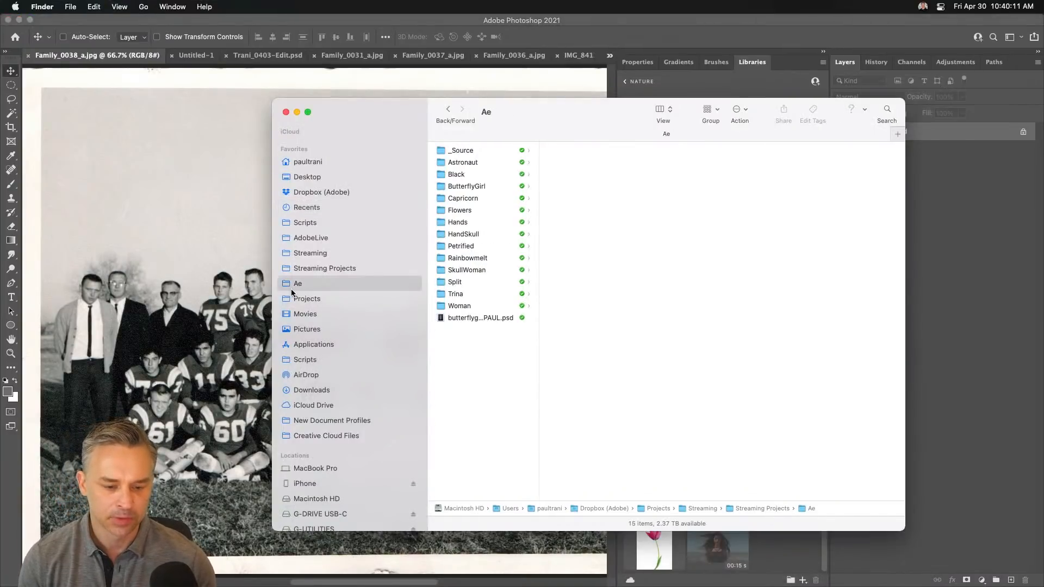
{"action": "left_click", "coordinate": [487, 220]}
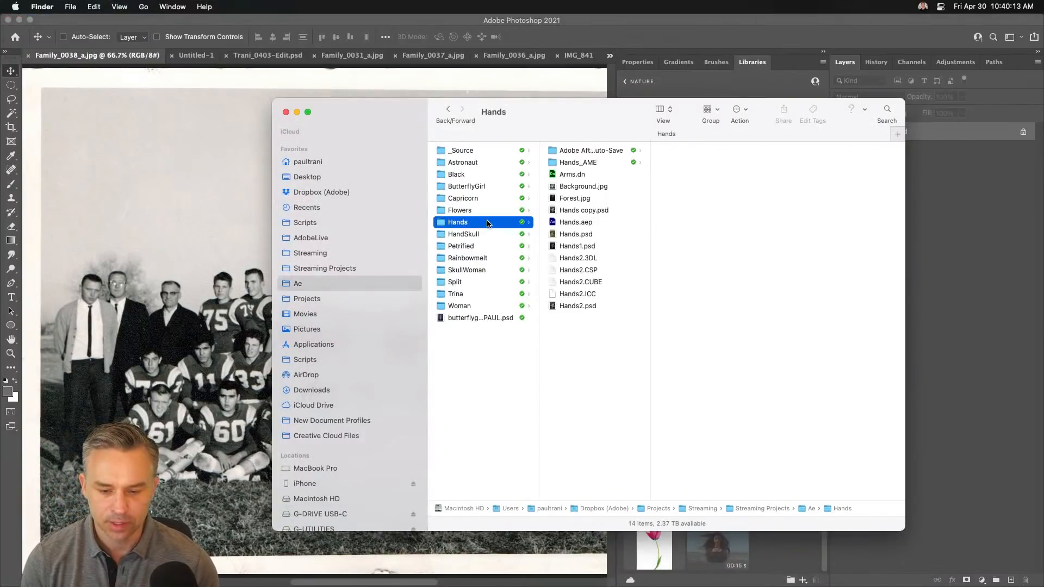
{"action": "left_click", "coordinate": [566, 214]}
{"action": "left_click_drag", "start_coordinate": [547, 112], "coordinate": [530, 119]}
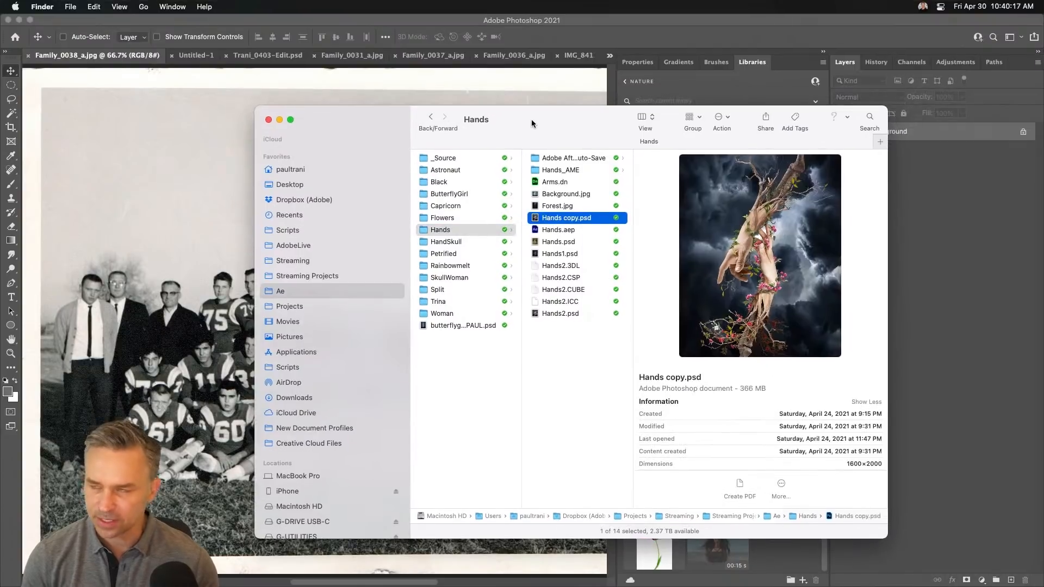
Preview the HandsFinal videos in the Hands_AME folder, play HandsFinal_10.mp4 in QuickTime Player, and close the player
{"action": "left_click", "coordinate": [552, 171]}
{"action": "left_click", "coordinate": [676, 159]}
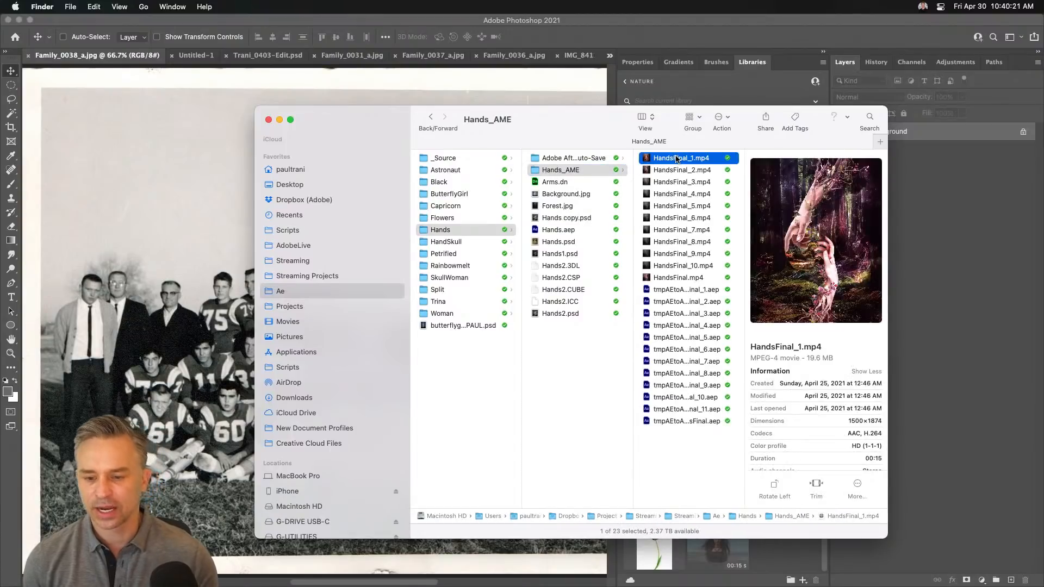
{"action": "left_click", "coordinate": [668, 277]}
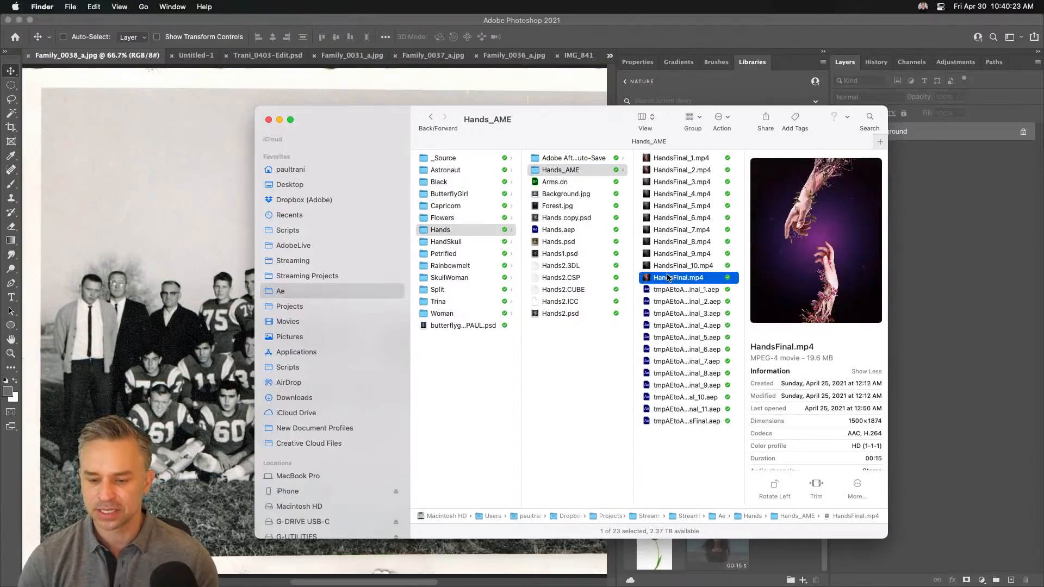
{"action": "left_click", "coordinate": [675, 266]}
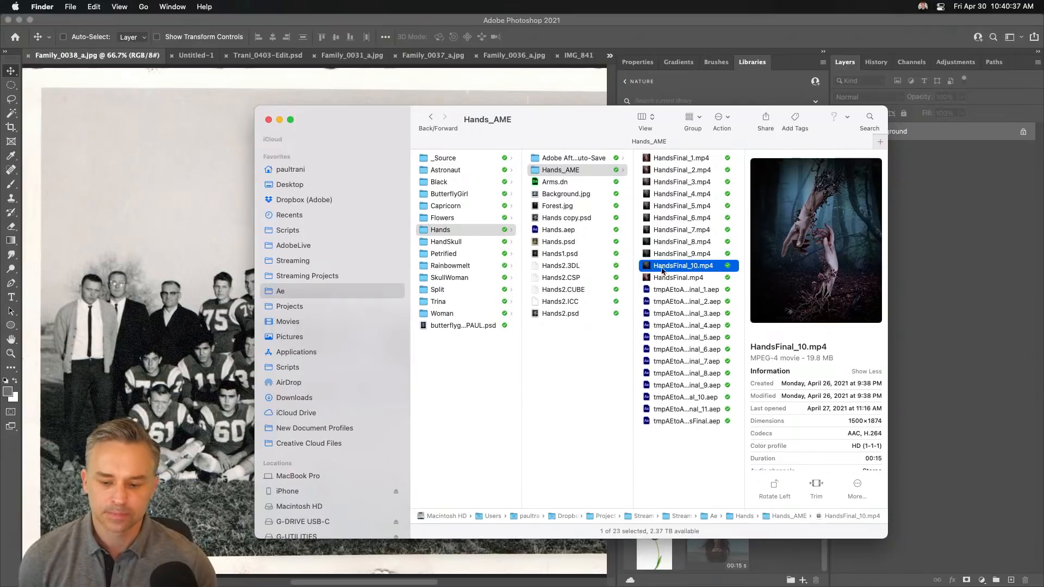
{"action": "double_click", "coordinate": [647, 266]}
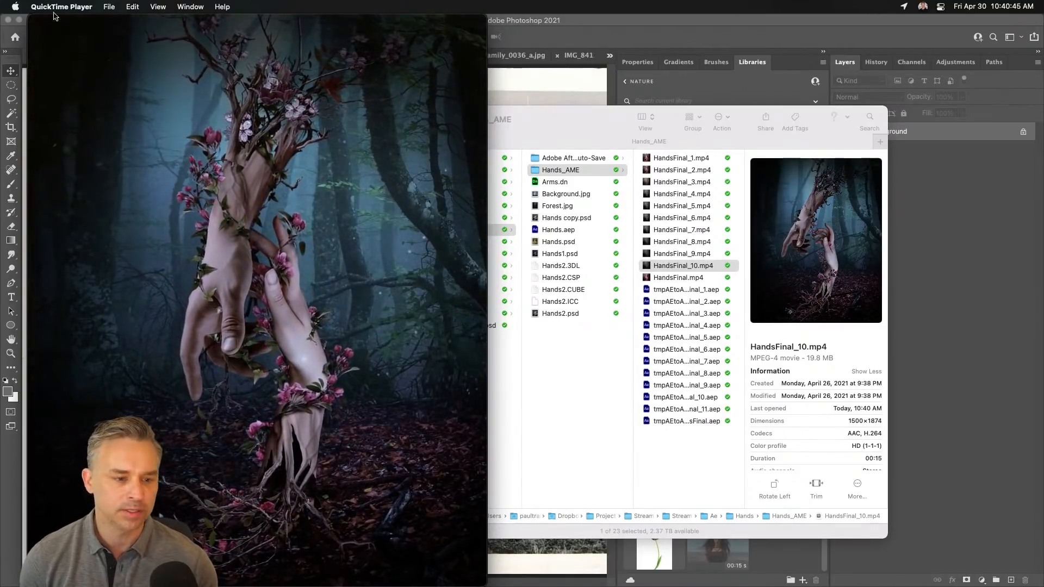
{"action": "left_click", "coordinate": [35, 24]}
Play Split Butterflies.mp4 from the Split_AME folder inside Split and close the player
{"action": "left_click", "coordinate": [575, 411]}
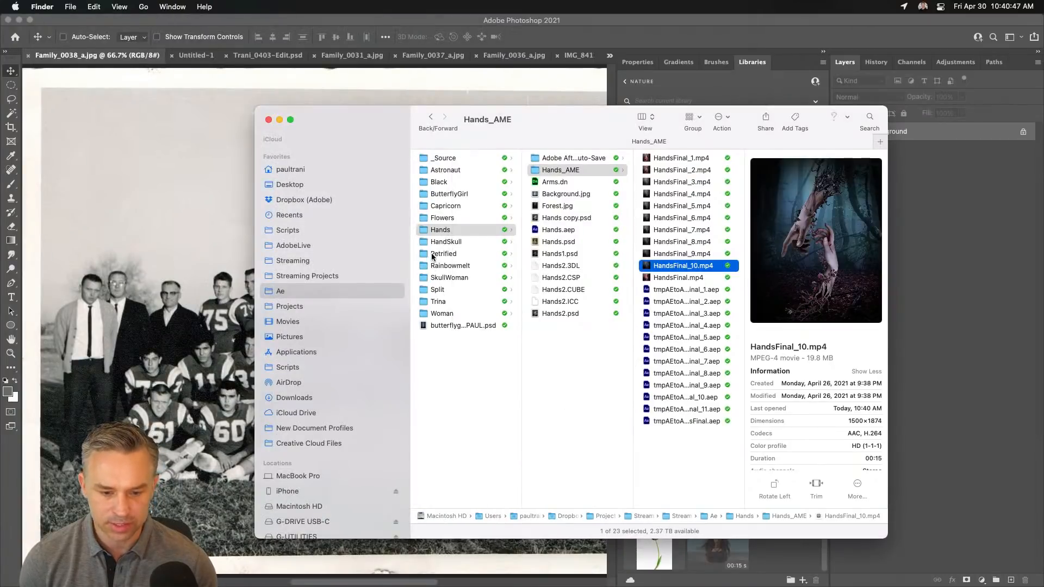
{"action": "left_click", "coordinate": [433, 290]}
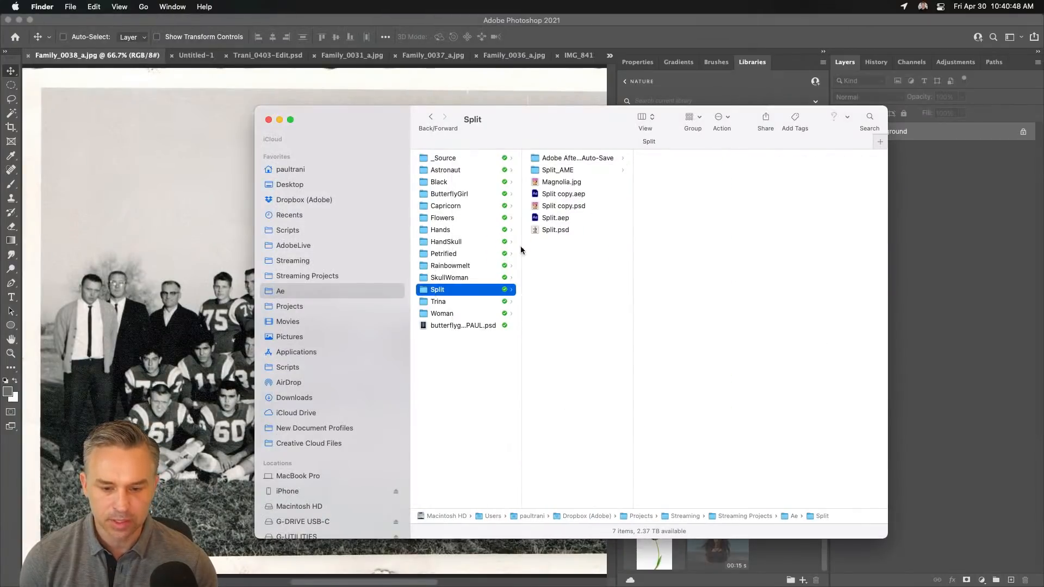
{"action": "left_click", "coordinate": [541, 170]}
{"action": "double_click", "coordinate": [684, 229]}
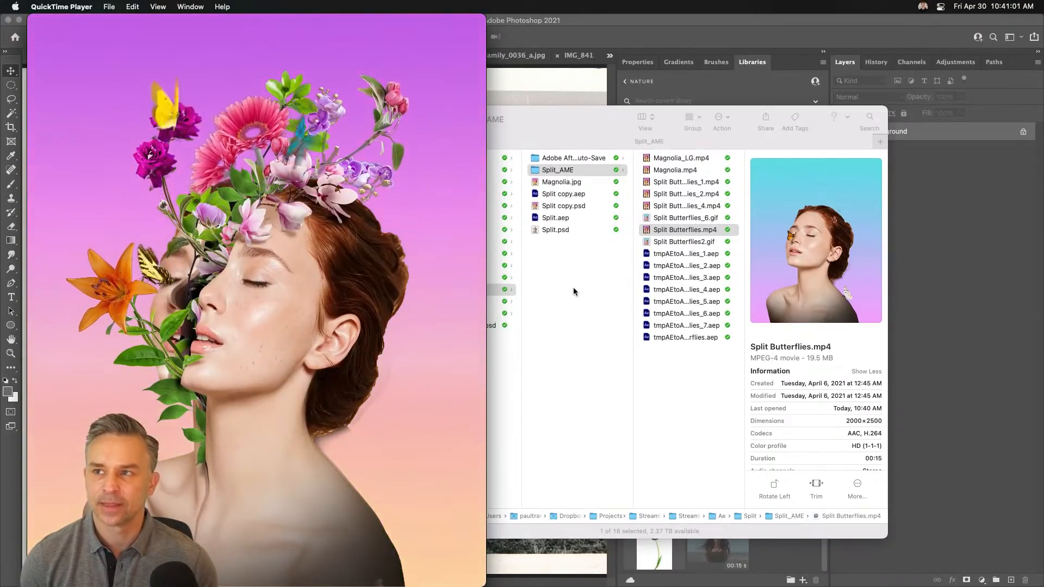
{"action": "mouse_move", "coordinate": [31, 56]}
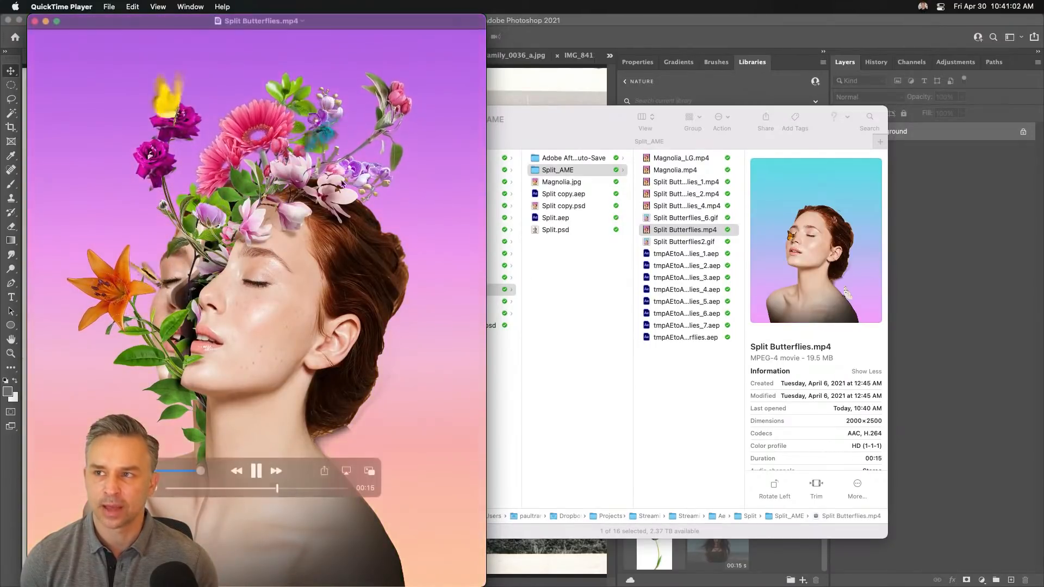
{"action": "left_click", "coordinate": [34, 22]}
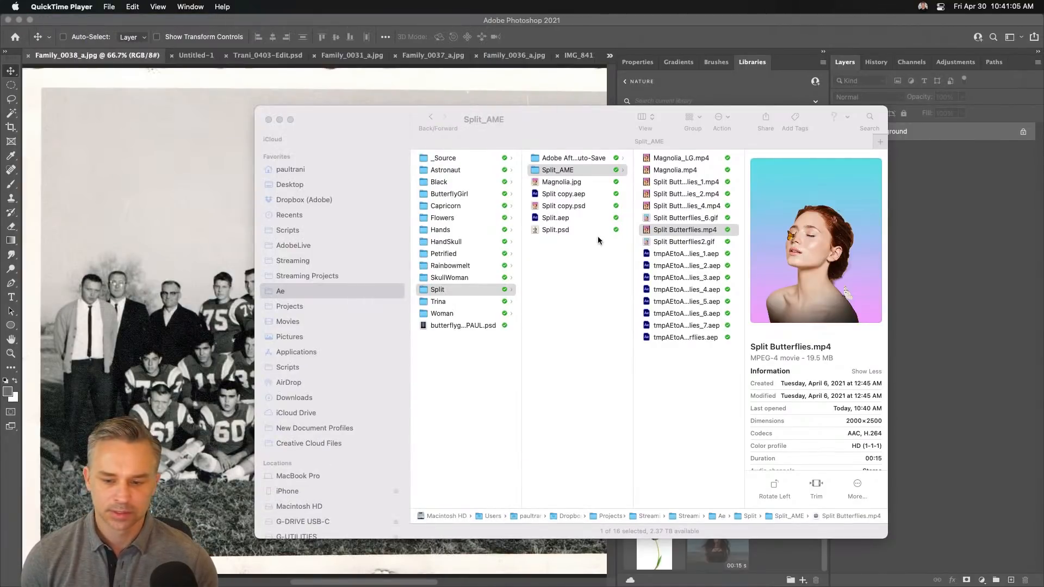
View Split Butterflies.mp4 in a Quick Look preview, and close both the preview and the Finder window
{"action": "left_click", "coordinate": [645, 233]}
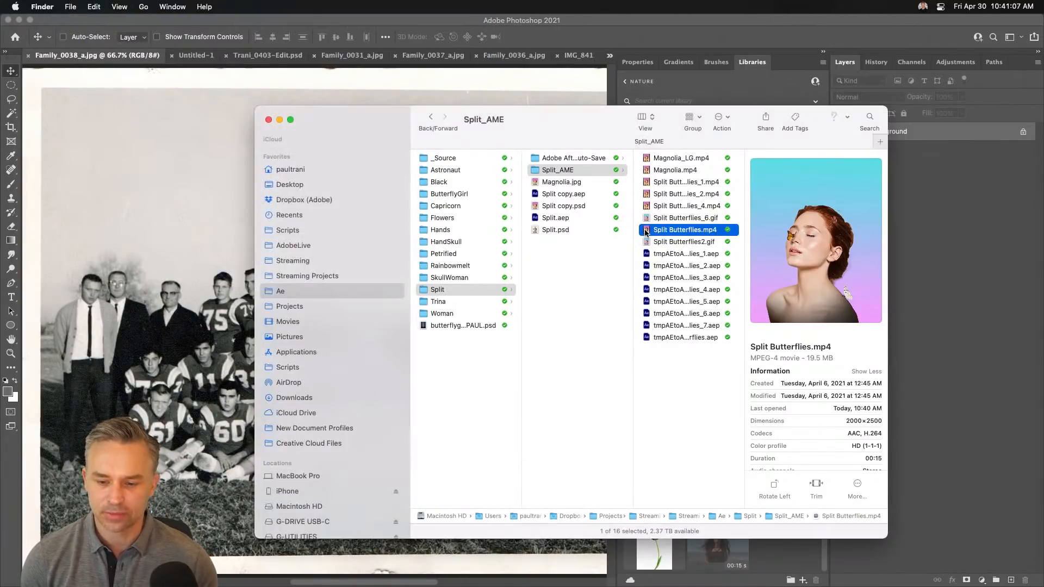
{"action": "key", "text": "space"}
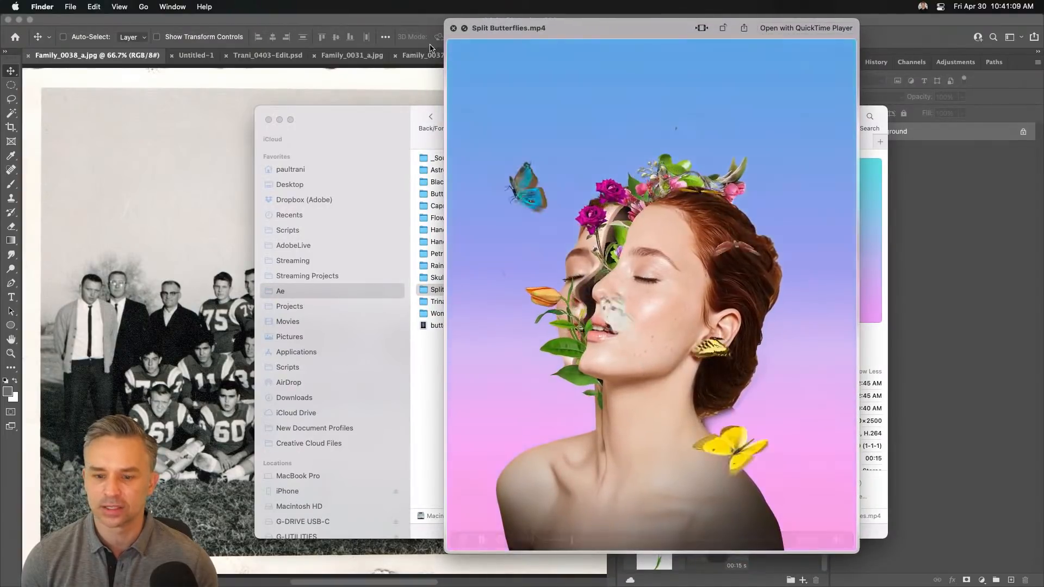
{"action": "left_click", "coordinate": [454, 29]}
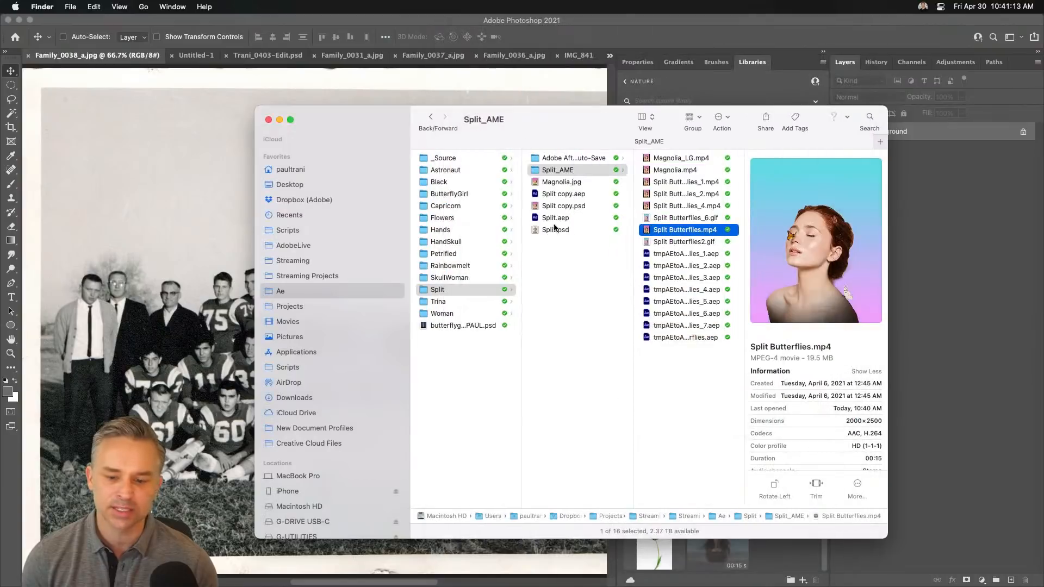
{"action": "left_click", "coordinate": [648, 426]}
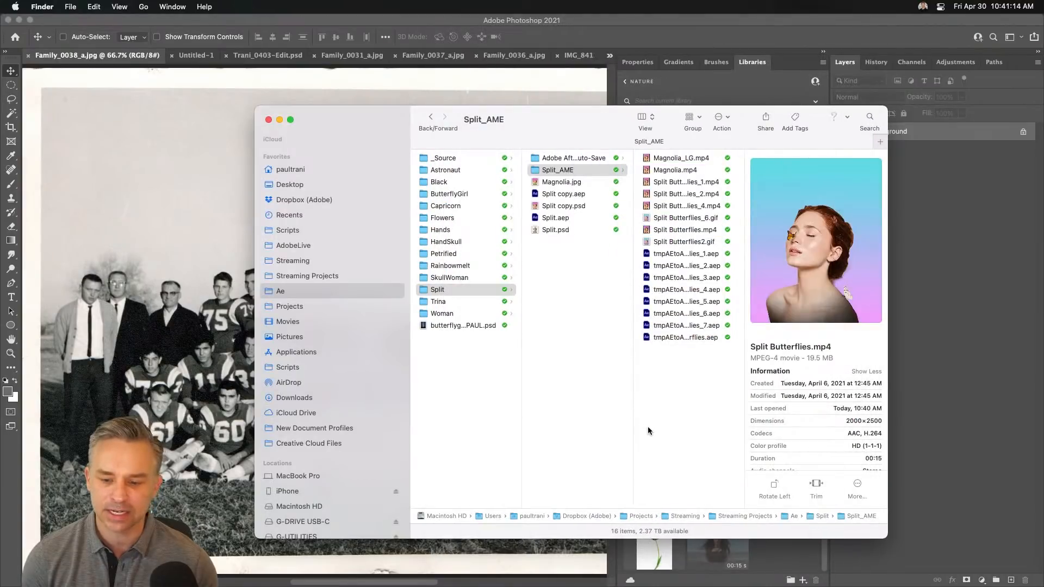
{"action": "left_click", "coordinate": [268, 120]}
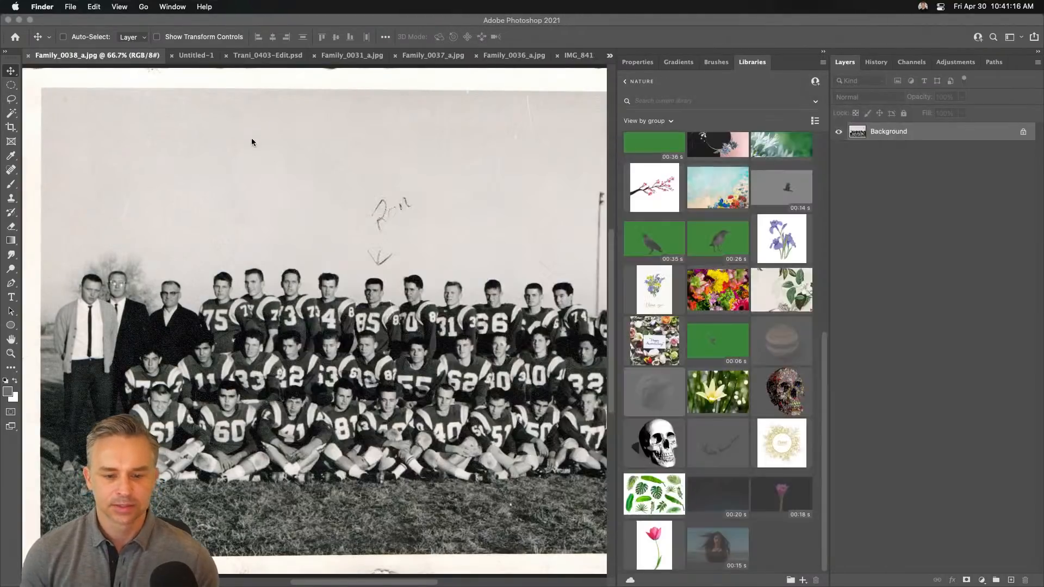
Return to Photoshop and view the open documents IMG_8413.HEIC and Family_0036_a.jpg
{"action": "left_click", "coordinate": [572, 56]}
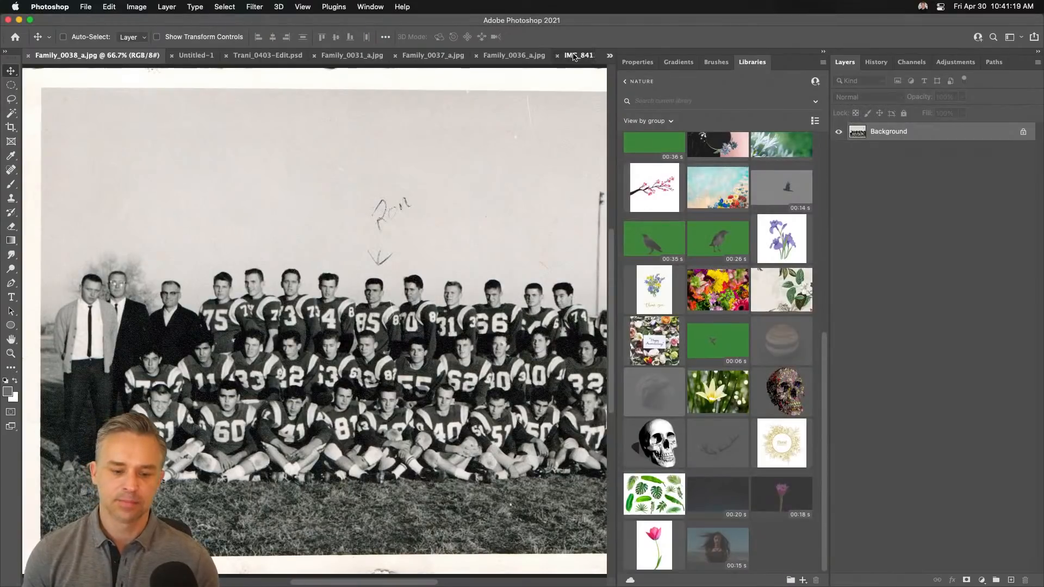
{"action": "left_click", "coordinate": [573, 55]}
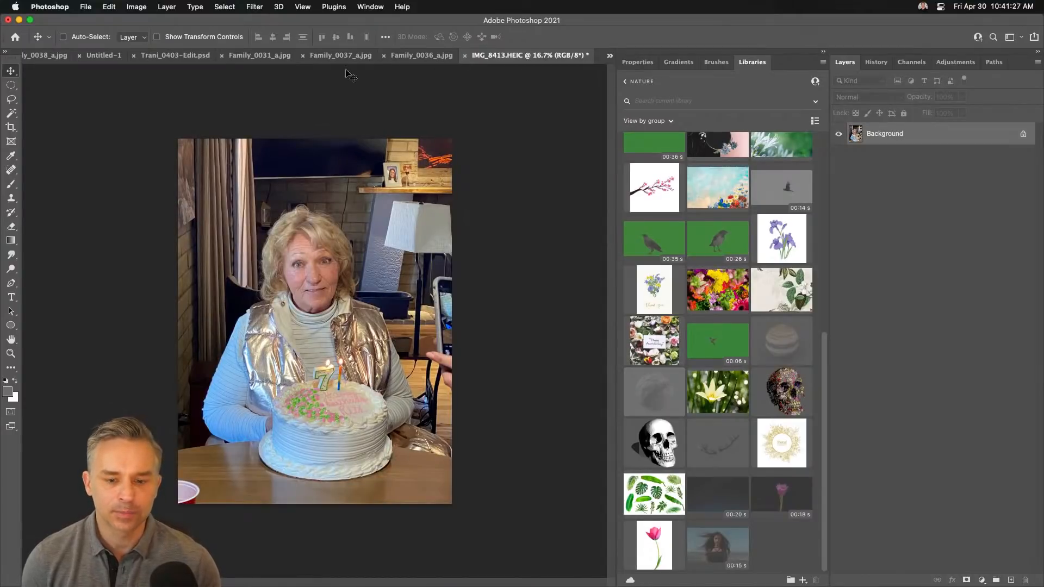
{"action": "left_click", "coordinate": [413, 56]}
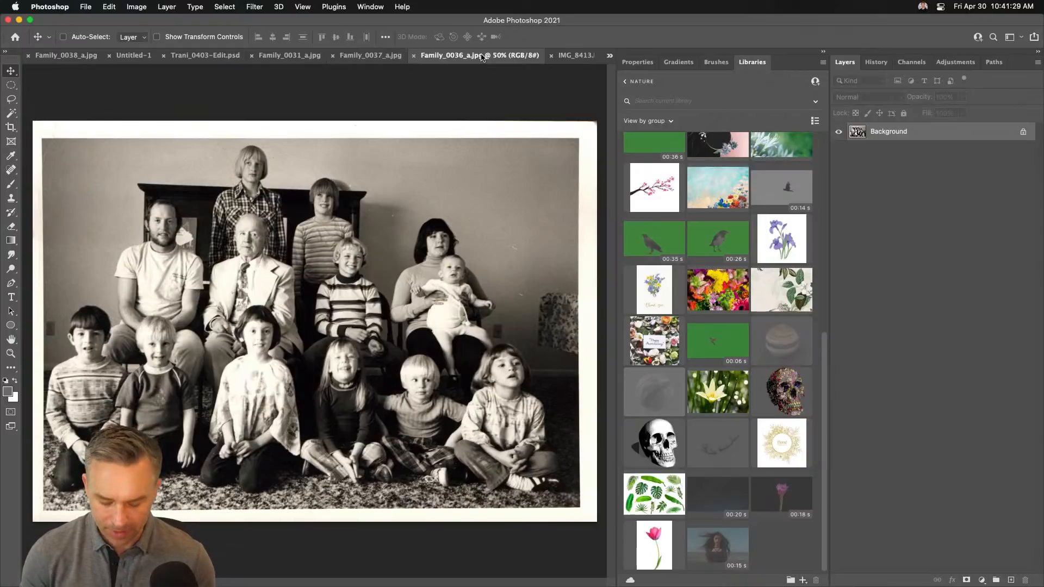
Collapse the Libraries panel group to icons and tile all open documents in the workspace
{"action": "left_click", "coordinate": [374, 6]}
{"action": "mouse_move", "coordinate": [374, 31]}
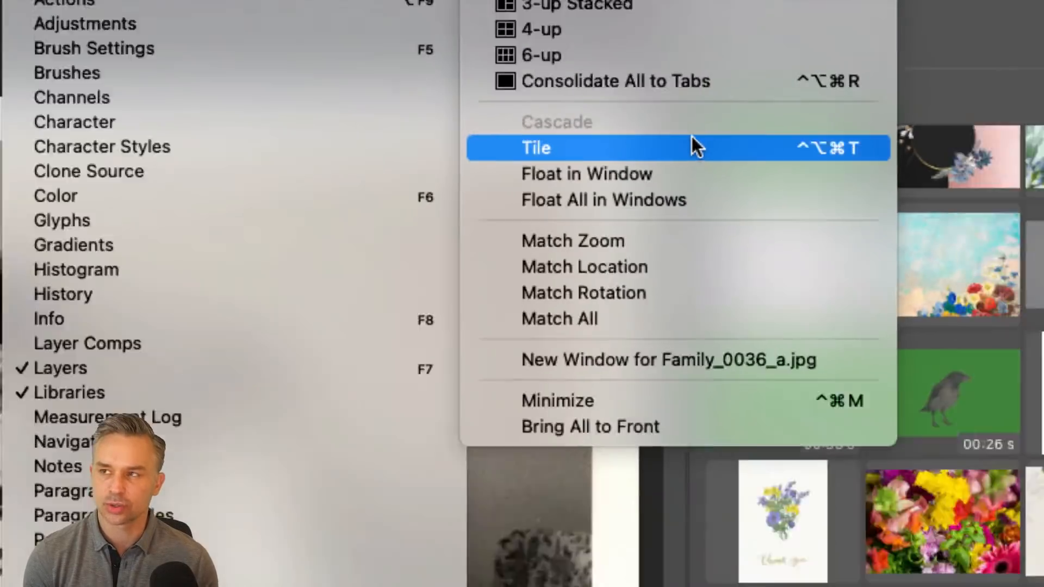
{"action": "left_click", "coordinate": [922, 45]}
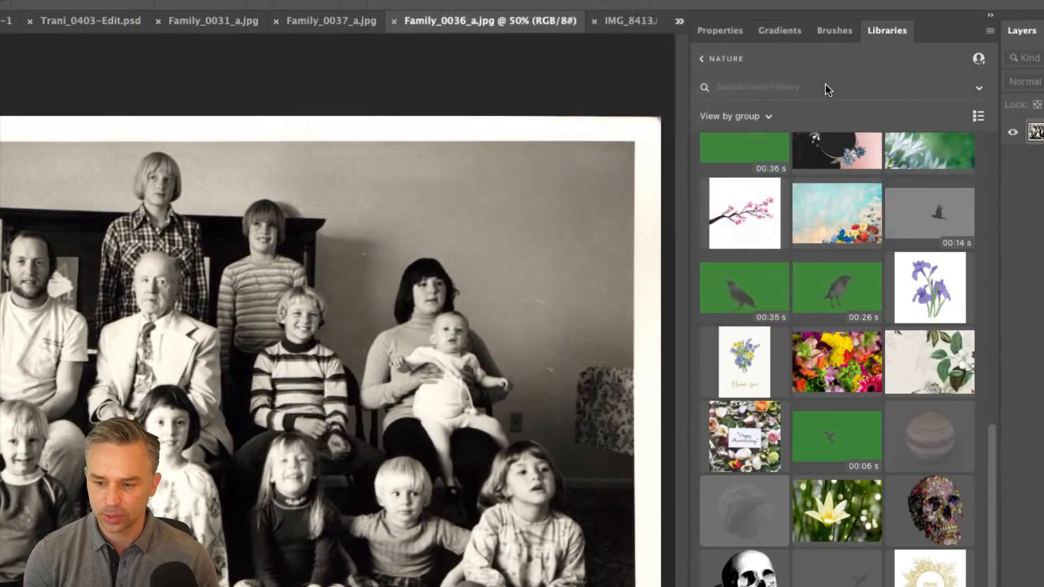
{"action": "left_click", "coordinate": [991, 19]}
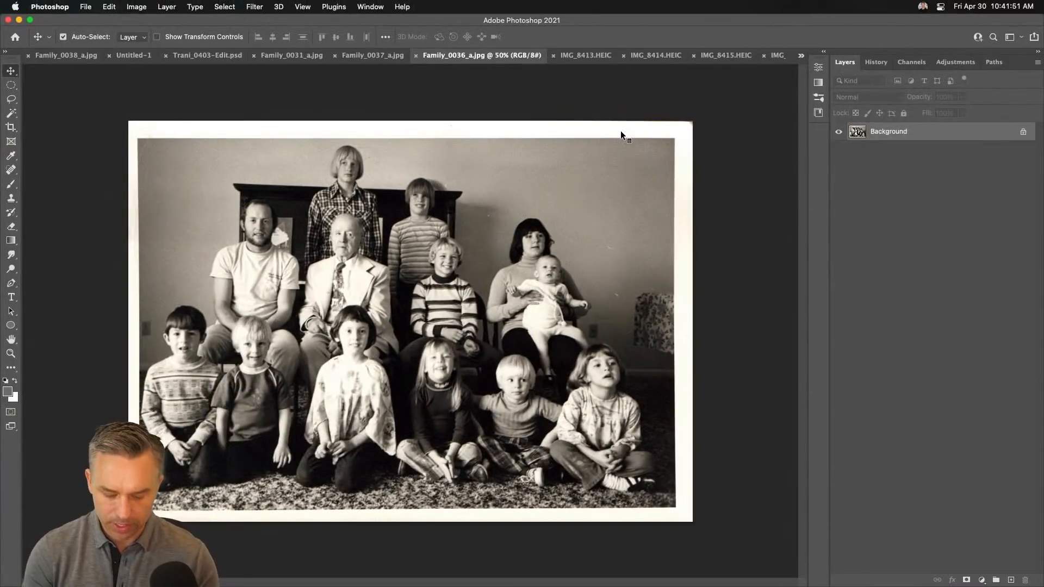
{"action": "key", "text": "super+alt+shift+t"}
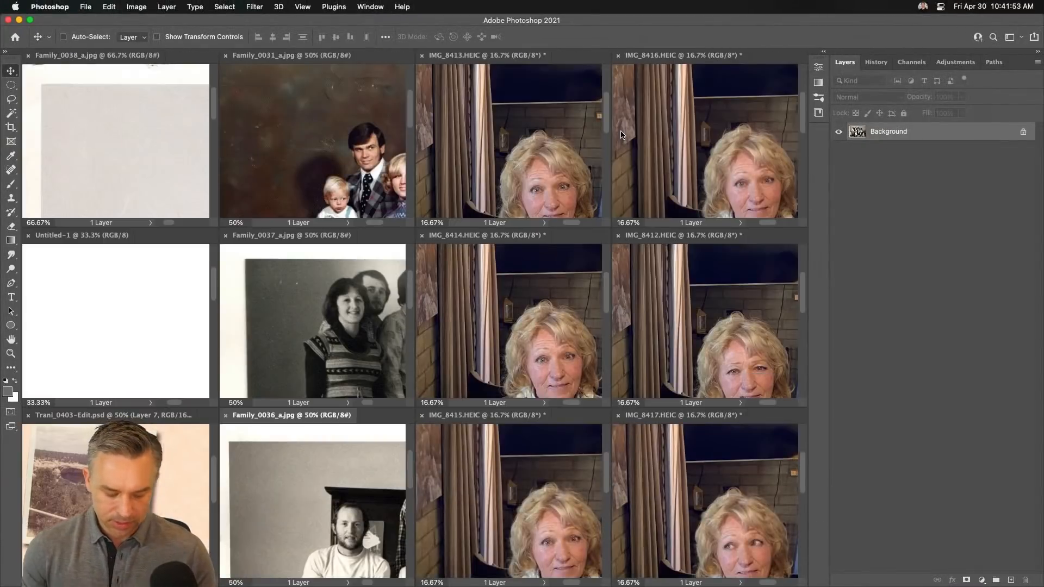
Copy the Background layers of IMG_8416.HEIC and IMG_8414.HEIC into IMG_8413.HEIC as new layers
{"action": "left_click", "coordinate": [539, 134]}
{"action": "left_click", "coordinate": [728, 120]}
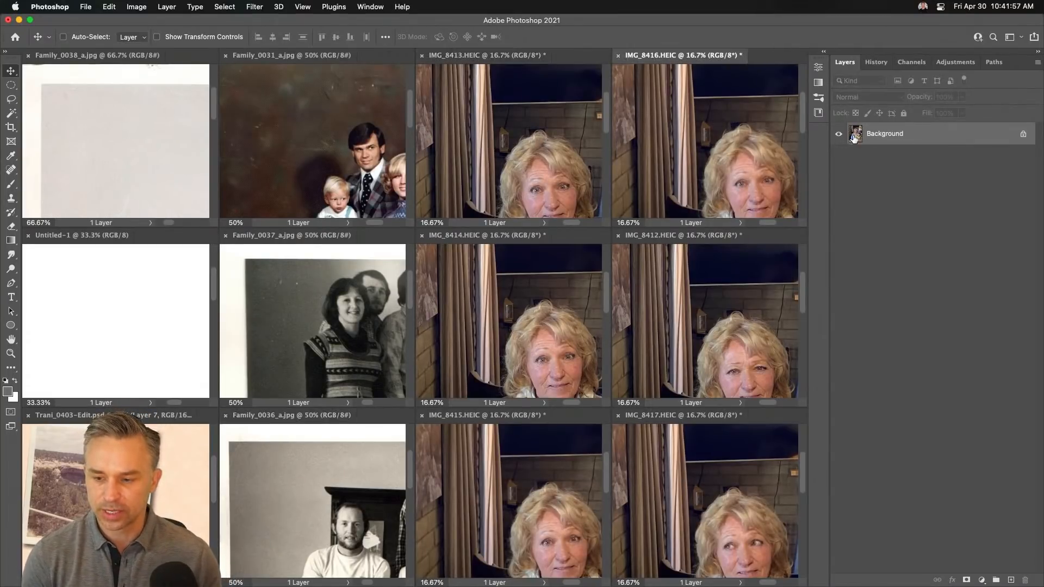
{"action": "left_click_drag", "start_coordinate": [853, 137], "coordinate": [511, 153]}
{"action": "left_click", "coordinate": [509, 301]}
{"action": "left_click_drag", "start_coordinate": [857, 134], "coordinate": [452, 131]}
{"action": "scroll", "coordinate": [694, 333], "scroll_direction": "up", "scroll_amount": 2}
Add the Background layers of IMG_8412.HEIC and IMG_8414.HEIC to IMG_8413.HEIC as two more layers
{"action": "left_click", "coordinate": [694, 334]}
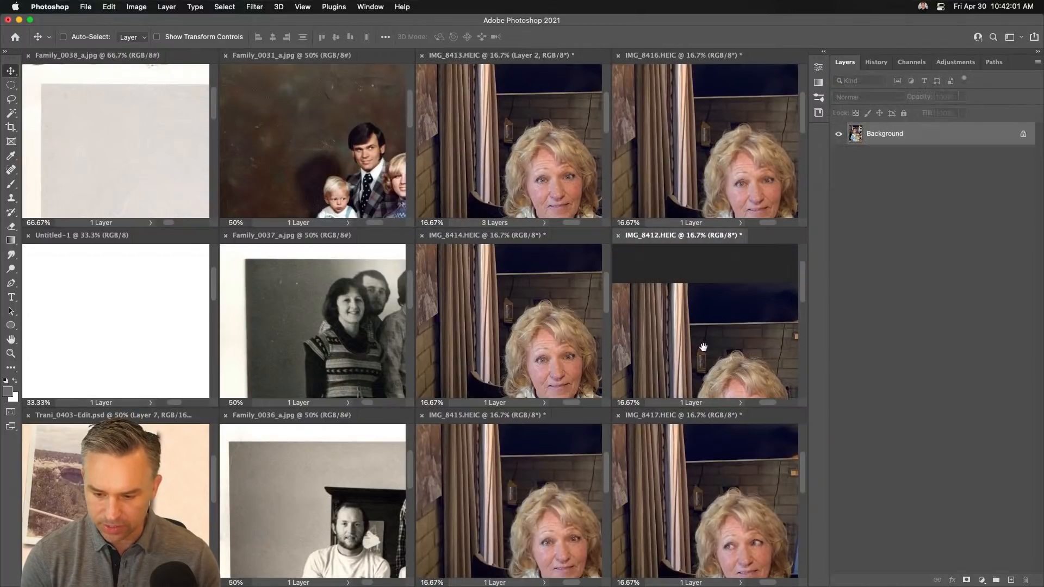
{"action": "left_click", "coordinate": [541, 487]}
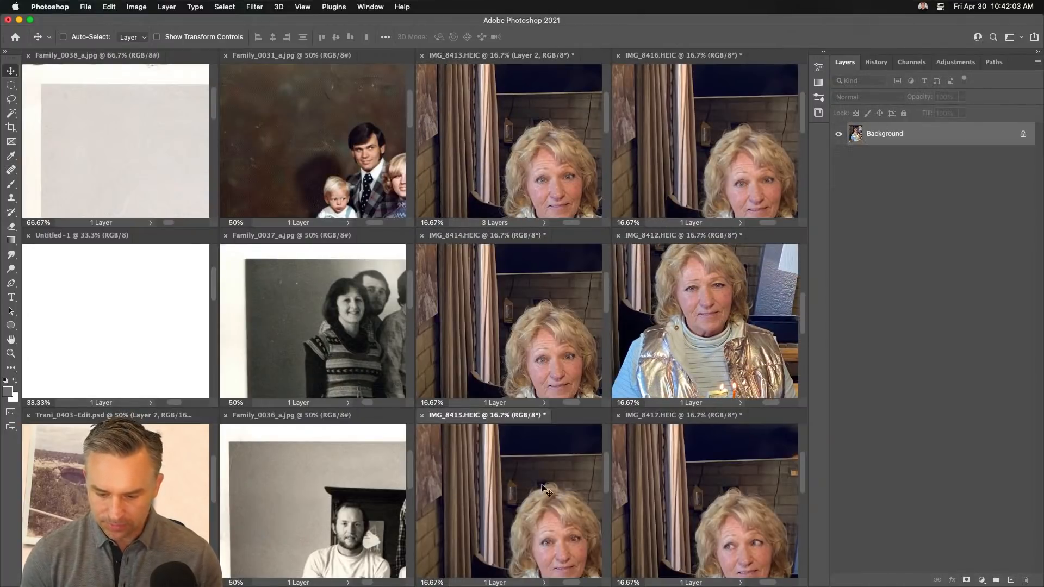
{"action": "left_click", "coordinate": [669, 323]}
{"action": "left_click", "coordinate": [440, 306]}
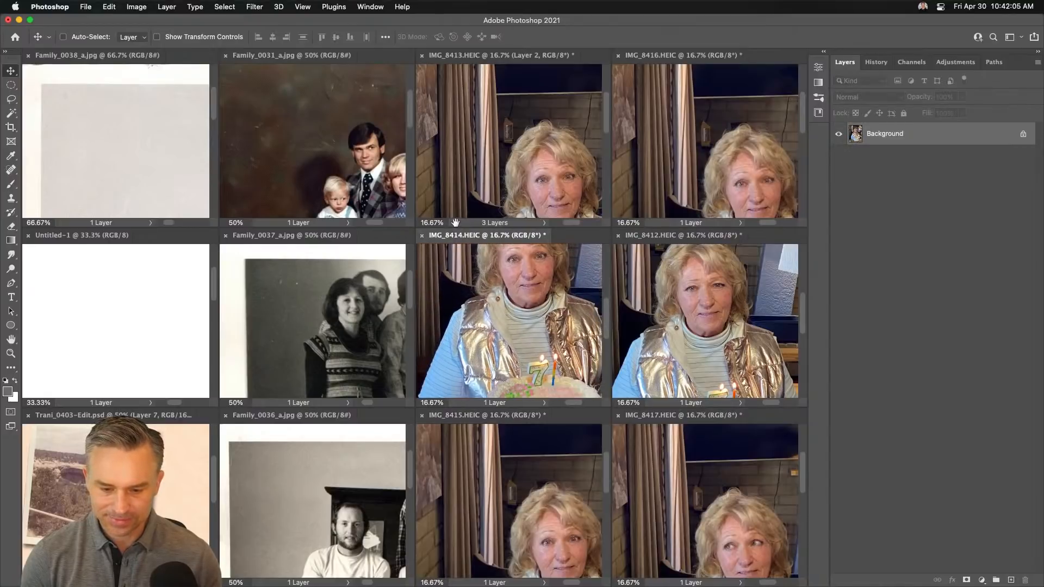
{"action": "left_click", "coordinate": [707, 302]}
{"action": "left_click_drag", "start_coordinate": [870, 134], "coordinate": [509, 127]}
{"action": "left_click", "coordinate": [473, 318]}
{"action": "left_click_drag", "start_coordinate": [854, 134], "coordinate": [496, 204]}
Close IMG_8416.HEIC without saving and make IMG_8412.HEIC the active document
{"action": "left_click", "coordinate": [618, 56]}
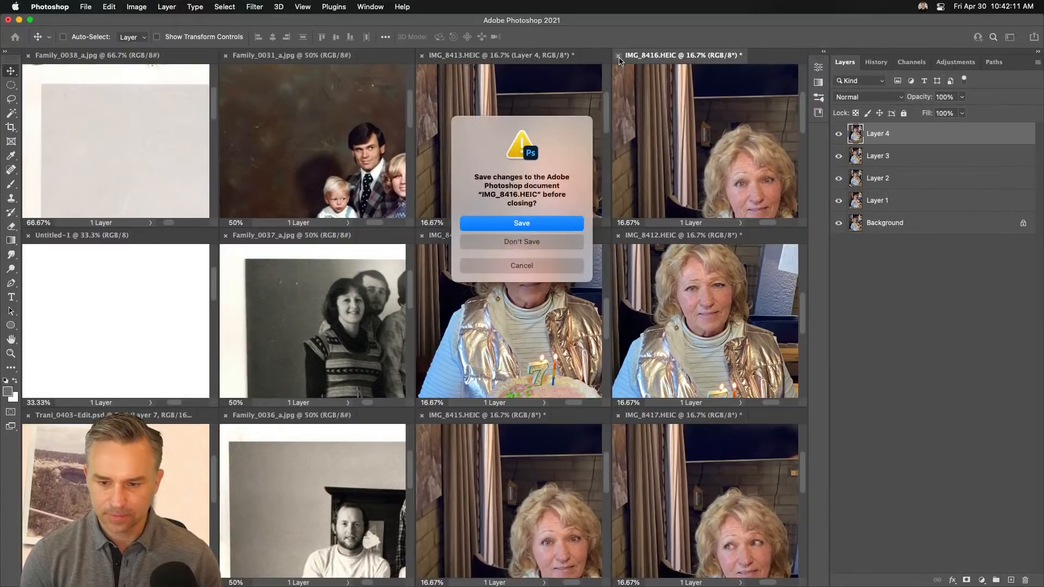
{"action": "left_click", "coordinate": [494, 242]}
{"action": "left_click", "coordinate": [677, 224]}
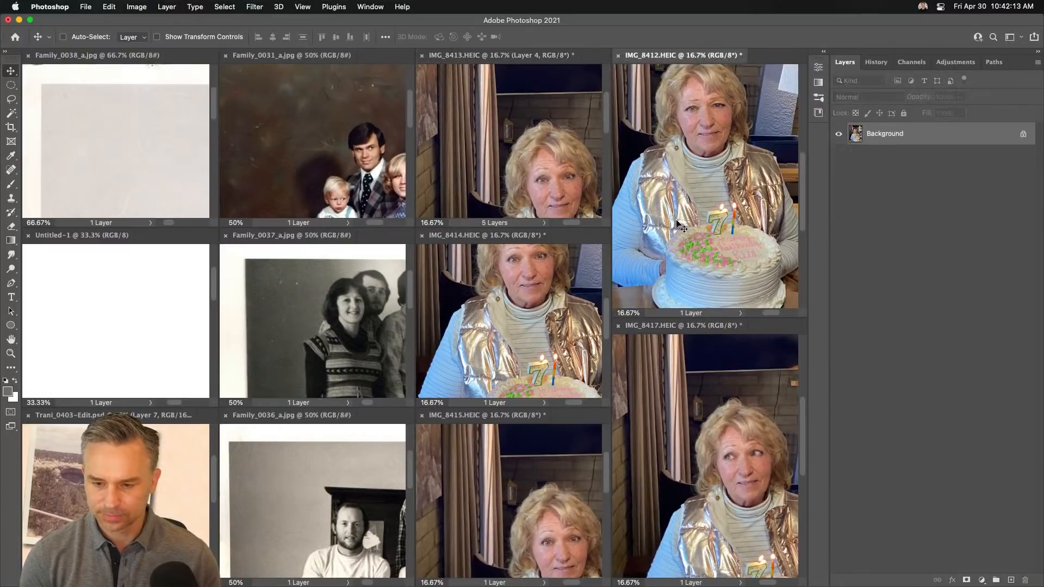
Check Layer 4 in IMG_8413.HEIC by hiding it and showing it again
{"action": "left_click", "coordinate": [526, 171]}
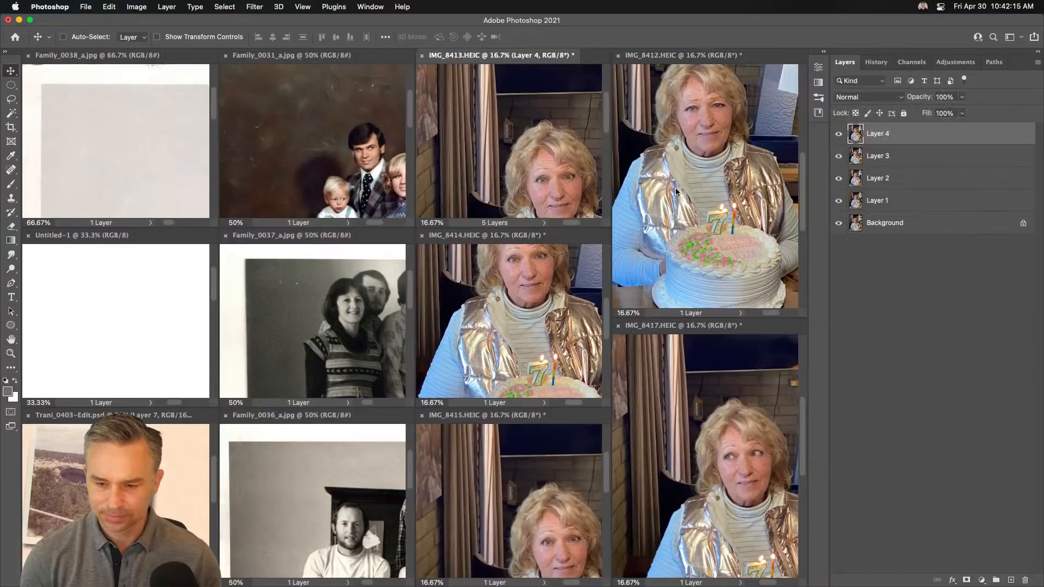
{"action": "left_click", "coordinate": [838, 134]}
{"action": "left_click", "coordinate": [838, 134]}
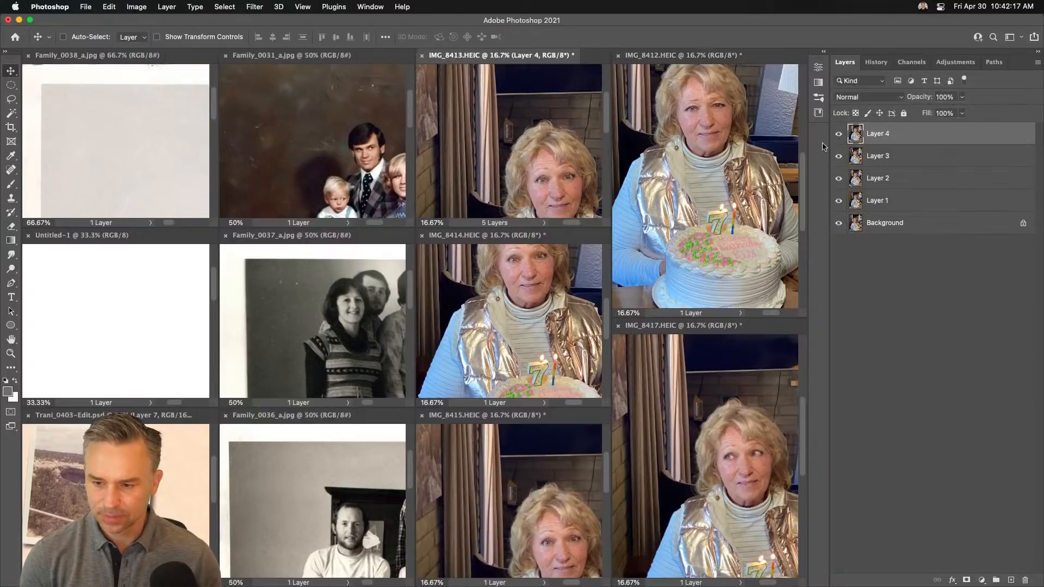
Close IMG_8412.HEIC, IMG_8417.HEIC, IMG_8415.HEIC and IMG_8414.HEIC without saving their changes
{"action": "left_click", "coordinate": [618, 56]}
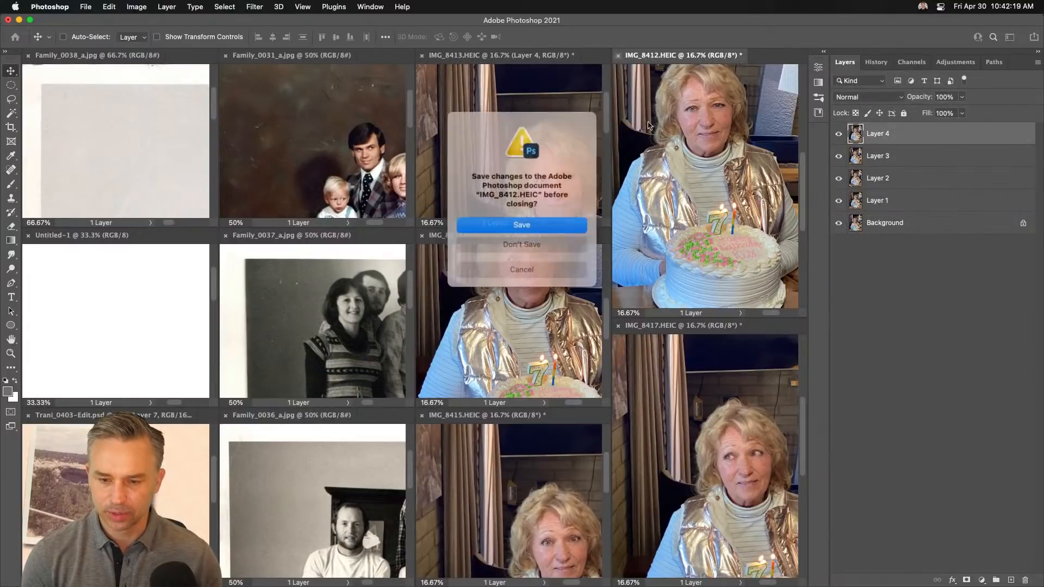
{"action": "left_click", "coordinate": [513, 239]}
{"action": "left_click", "coordinate": [618, 56]}
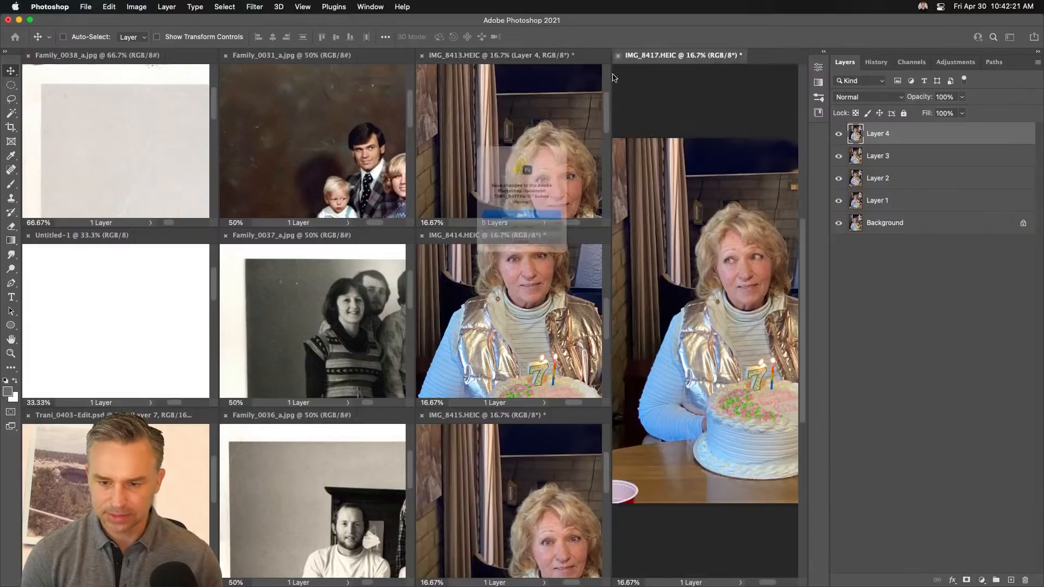
{"action": "left_click", "coordinate": [516, 242]}
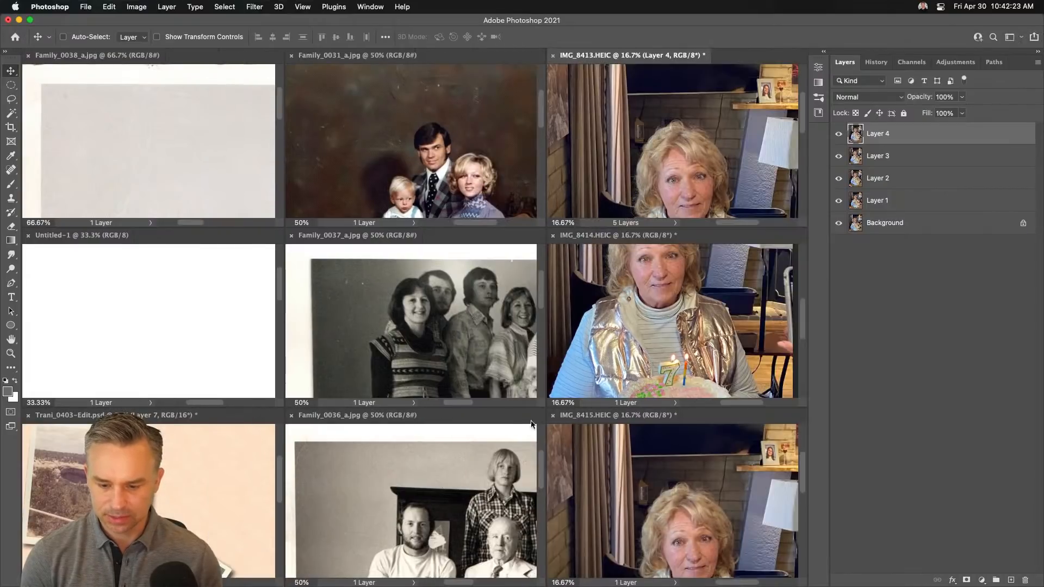
{"action": "left_click", "coordinate": [552, 417]}
{"action": "left_click", "coordinate": [516, 241]}
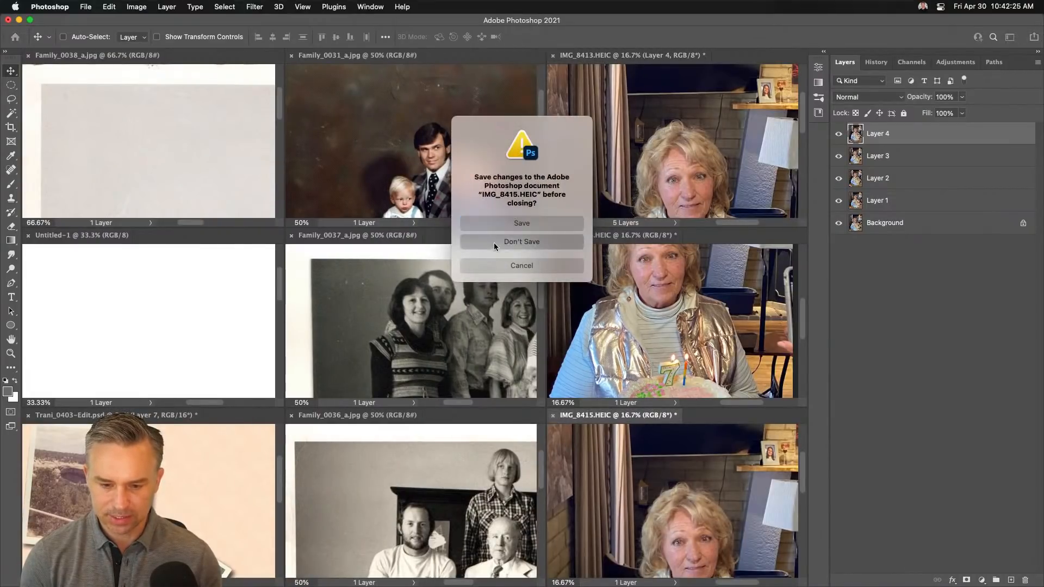
{"action": "left_click", "coordinate": [551, 327]}
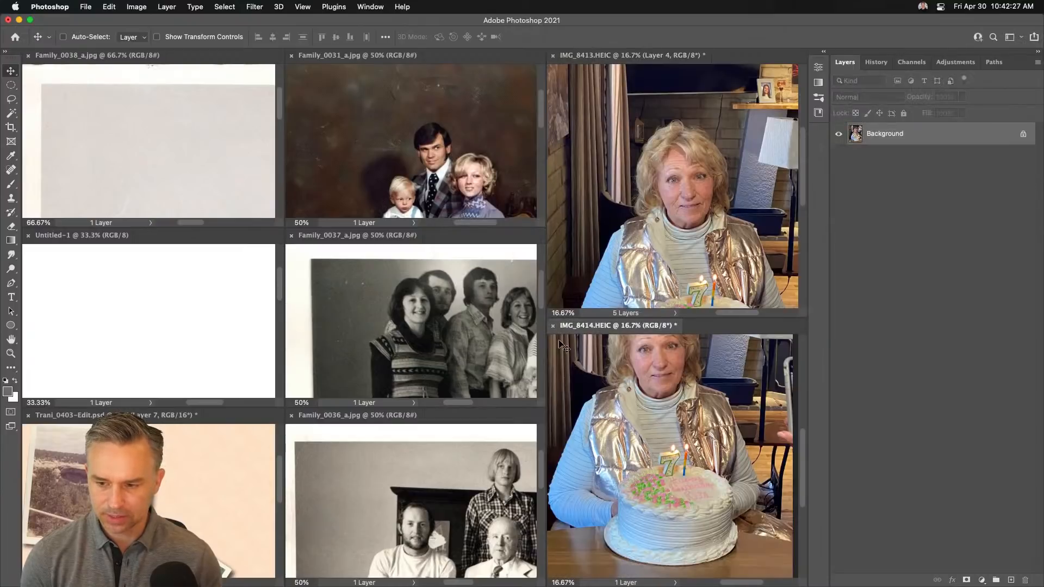
{"action": "left_click", "coordinate": [551, 328]}
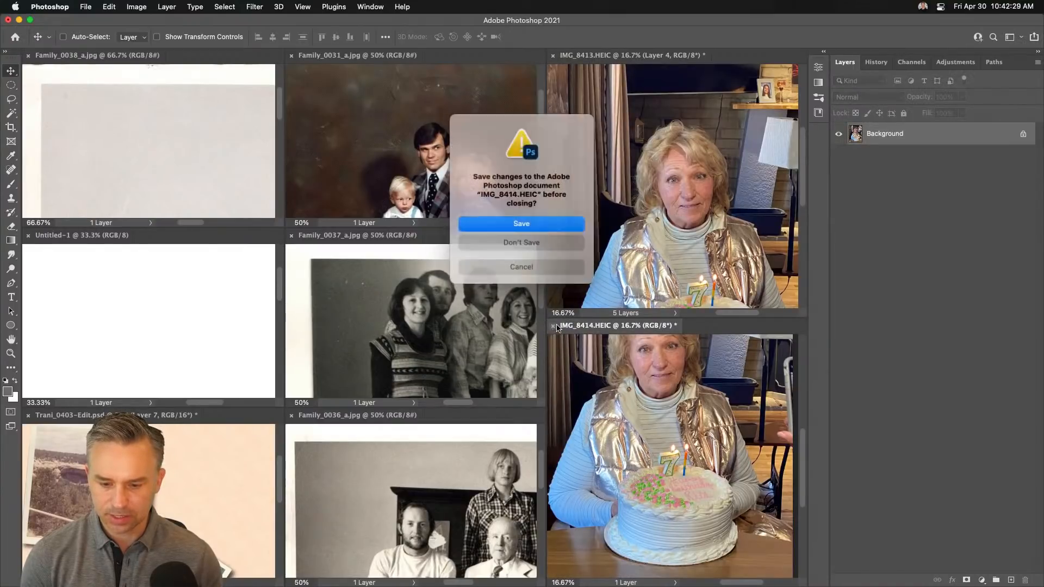
{"action": "left_click", "coordinate": [471, 242]}
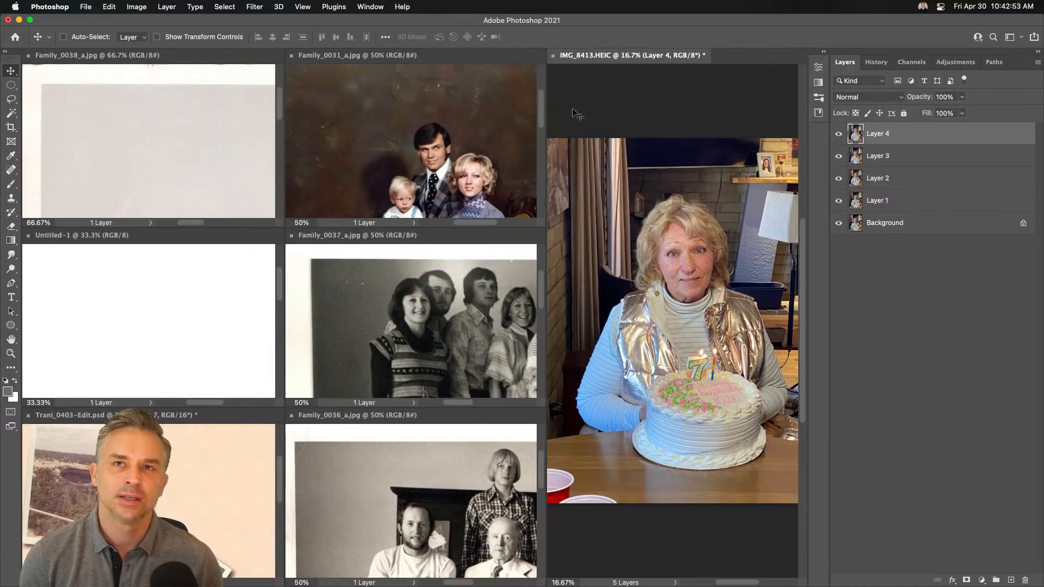
Check the remaining tiled documents and close the blank Untitled-1 document
{"action": "left_click", "coordinate": [156, 276]}
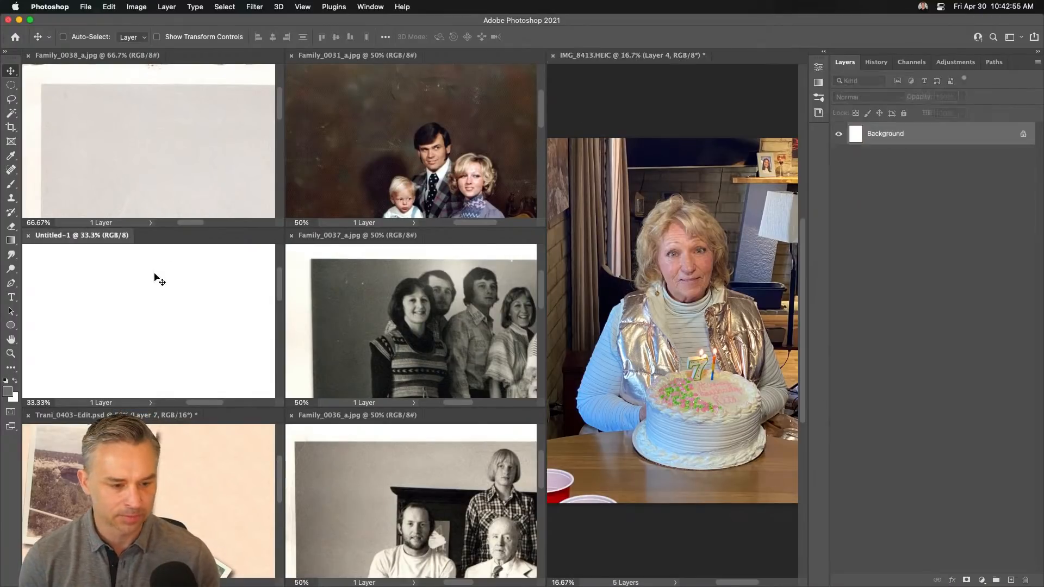
{"action": "left_click", "coordinate": [616, 252]}
{"action": "left_click", "coordinate": [453, 153]}
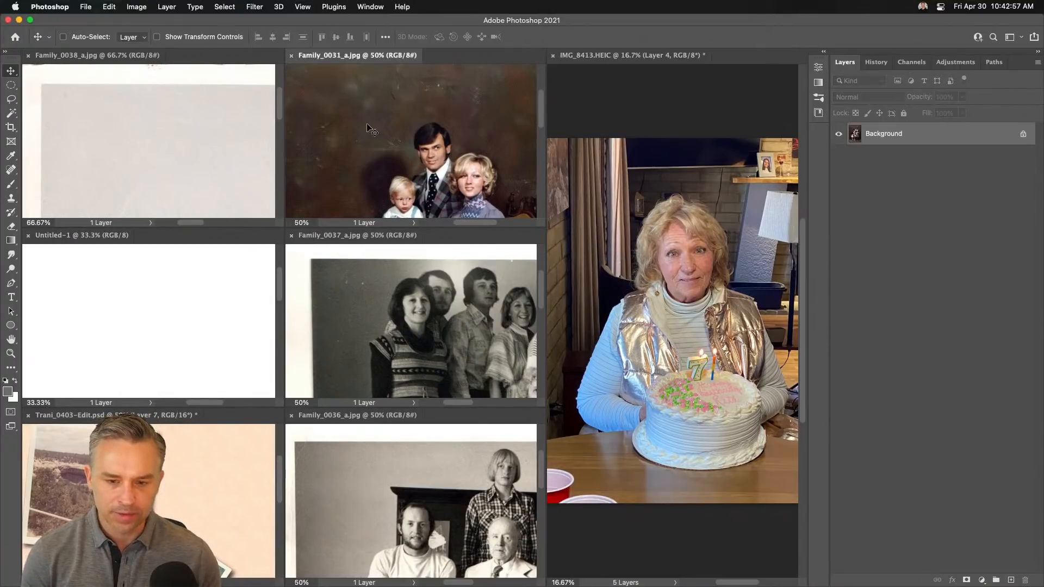
{"action": "left_click", "coordinate": [143, 159]}
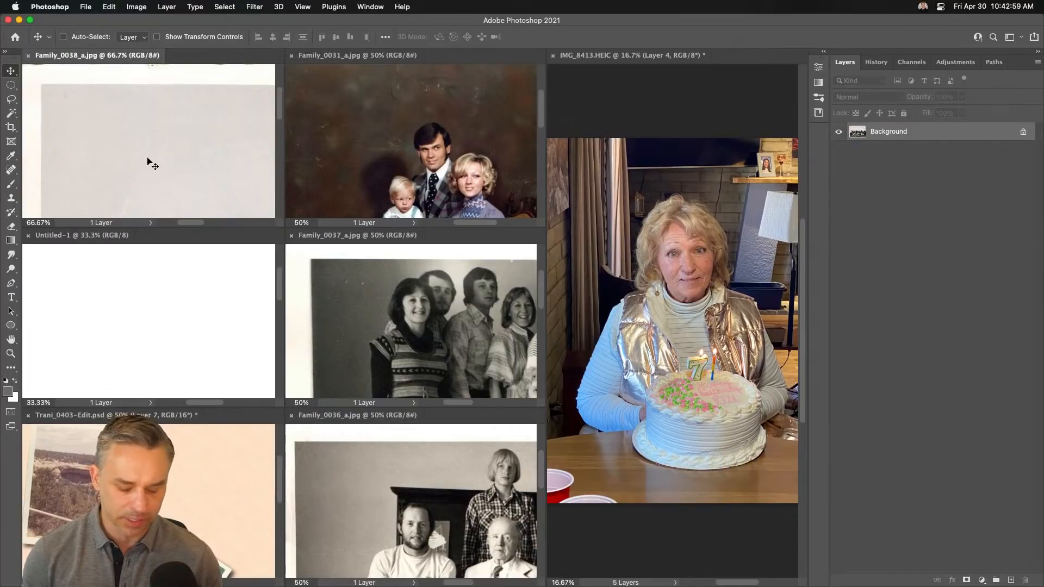
{"action": "scroll", "coordinate": [152, 163], "scroll_direction": "down", "scroll_amount": 5}
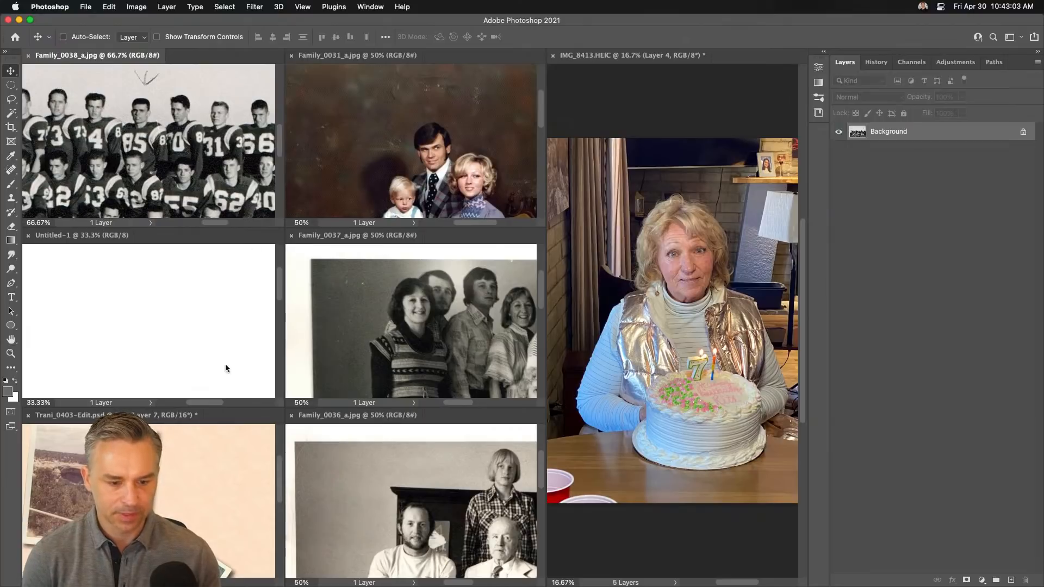
{"action": "left_click", "coordinate": [190, 322]}
{"action": "key", "text": "super+minus"}
{"action": "key", "text": "super+minus"}
{"action": "key", "text": "super+minus"}
{"action": "key", "text": "super+minus"}
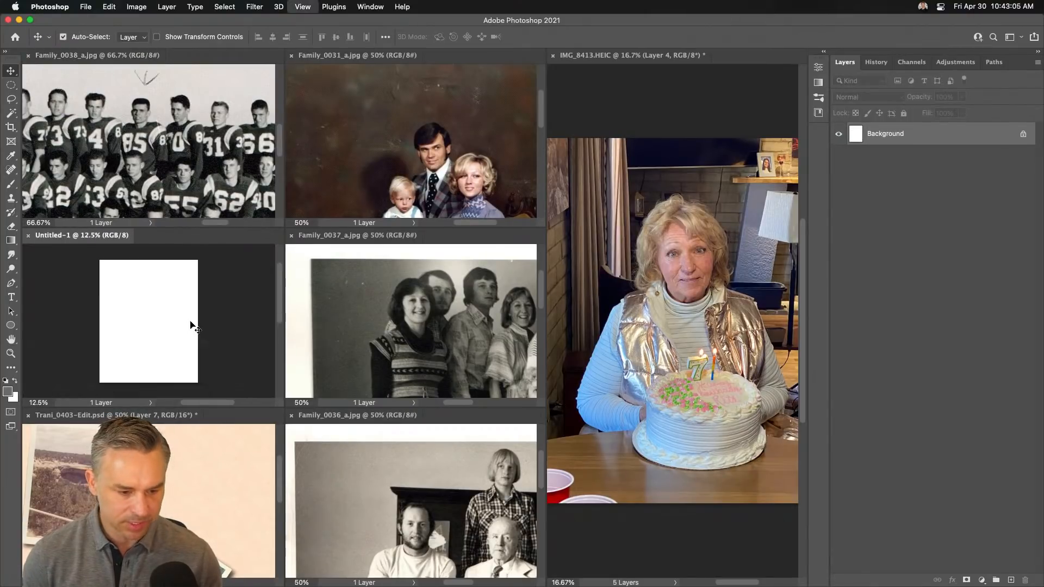
{"action": "left_click", "coordinate": [28, 235]}
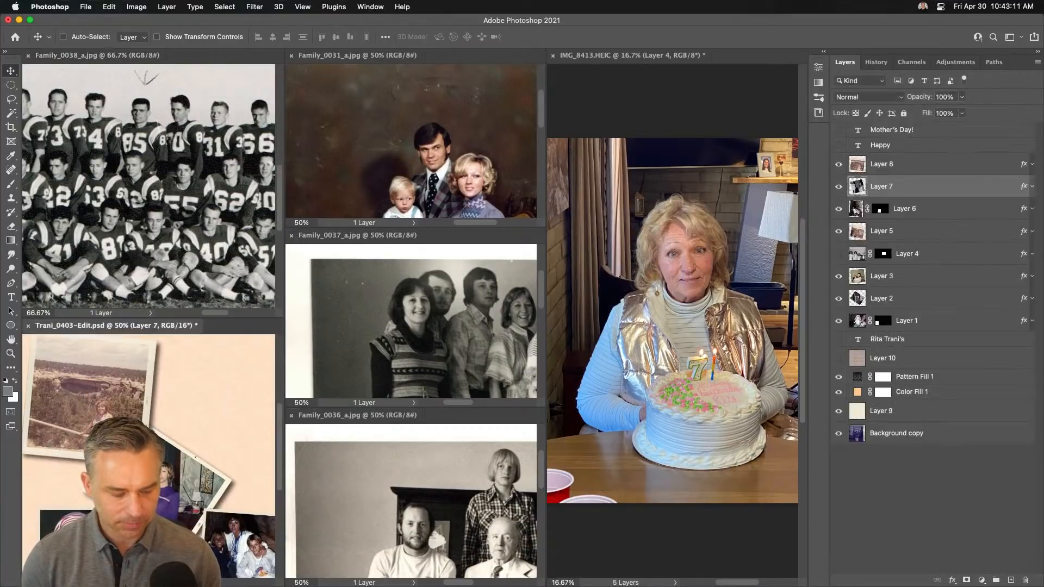
Make Family_0036_a.jpg the active document and consolidate all tiled documents into tabs
{"action": "left_click", "coordinate": [405, 485]}
{"action": "left_click", "coordinate": [407, 351]}
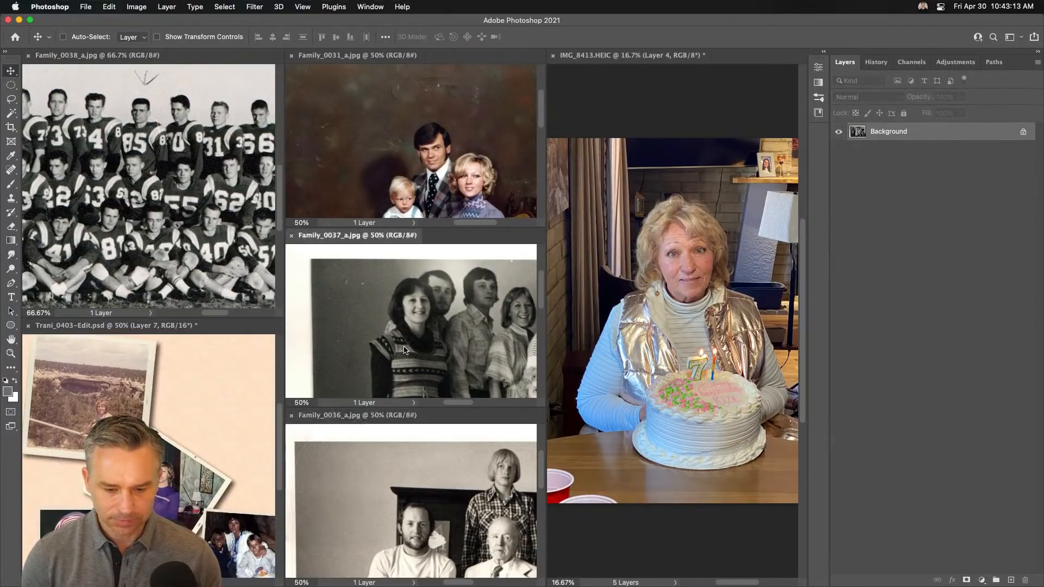
{"action": "left_click", "coordinate": [421, 532]}
{"action": "left_click_drag", "start_coordinate": [421, 533], "coordinate": [294, 388]}
{"action": "left_click", "coordinate": [392, 340]}
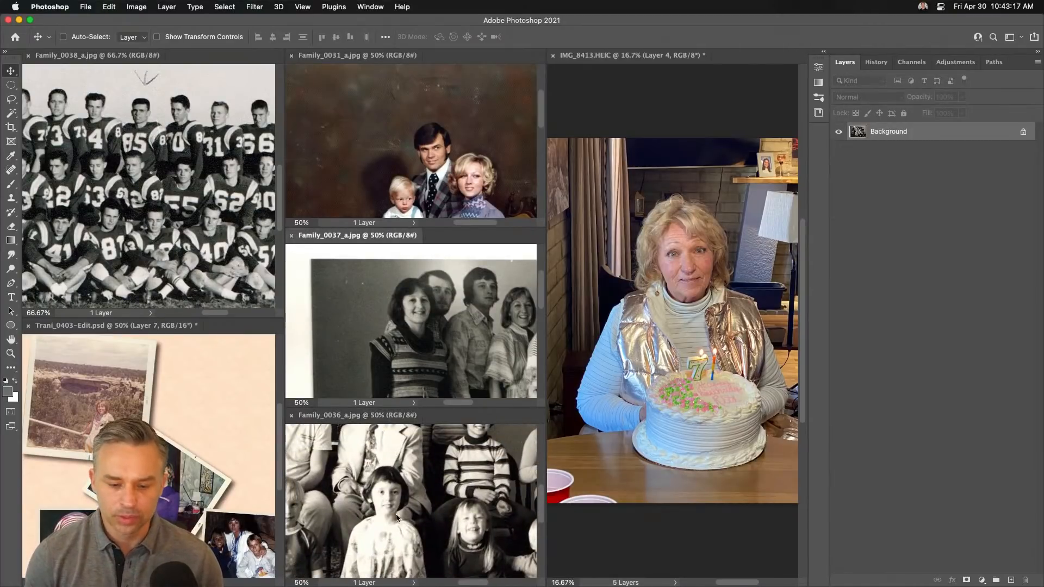
{"action": "left_click", "coordinate": [395, 511]}
{"action": "key", "text": "F2"}
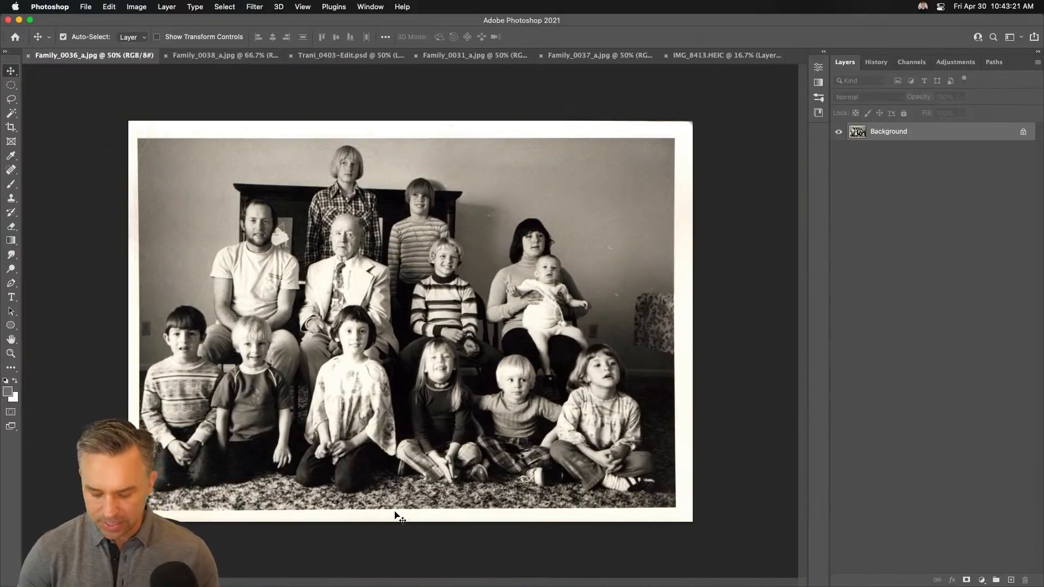
Duplicate the Background layer of Family_0036_a.jpg and open Neural Filters on the copy
{"action": "key", "text": "super+j"}
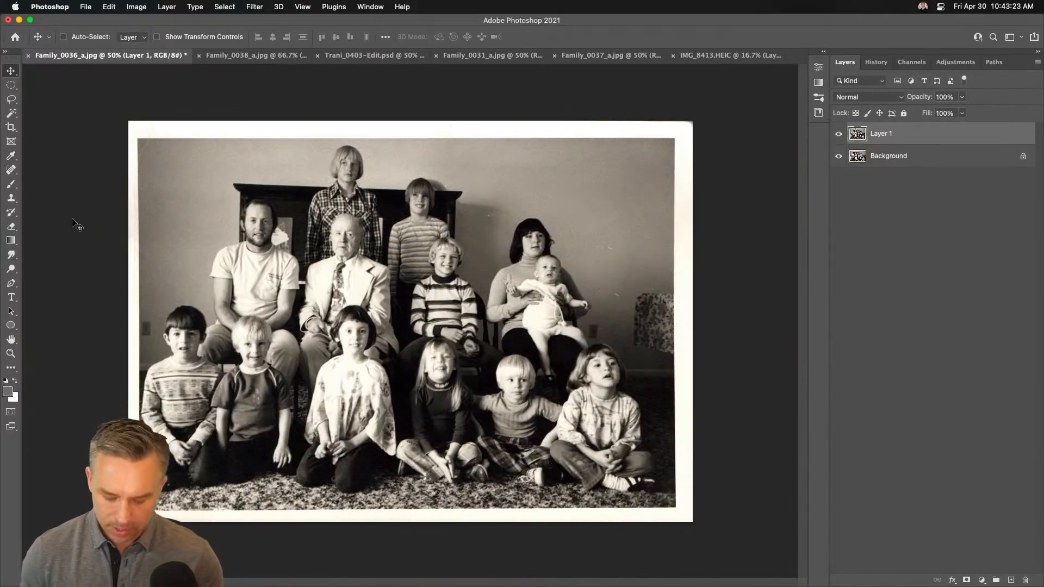
{"action": "key", "text": "super+equal"}
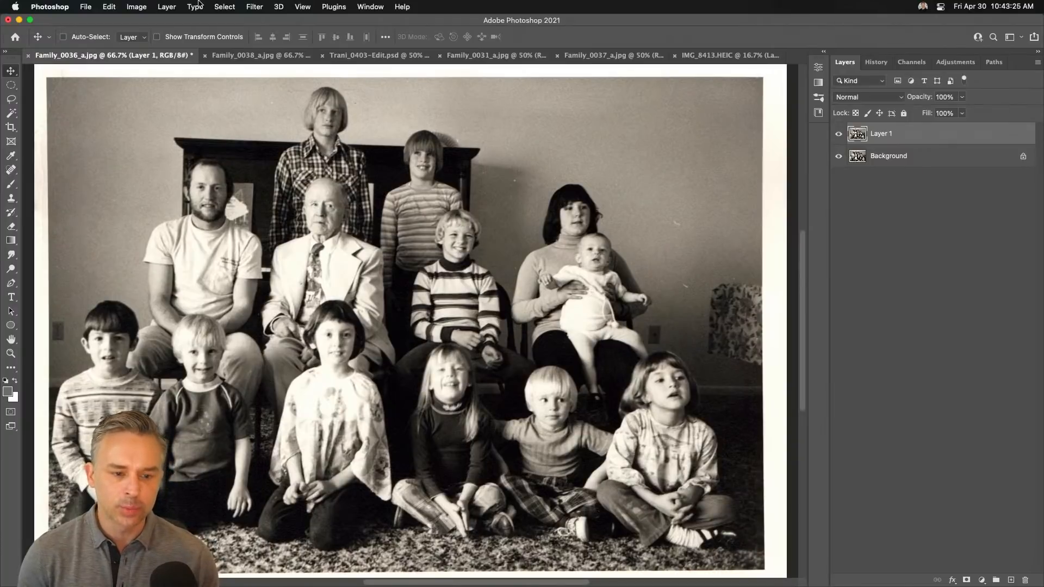
{"action": "left_click", "coordinate": [222, 6]}
{"action": "mouse_move", "coordinate": [254, 6]}
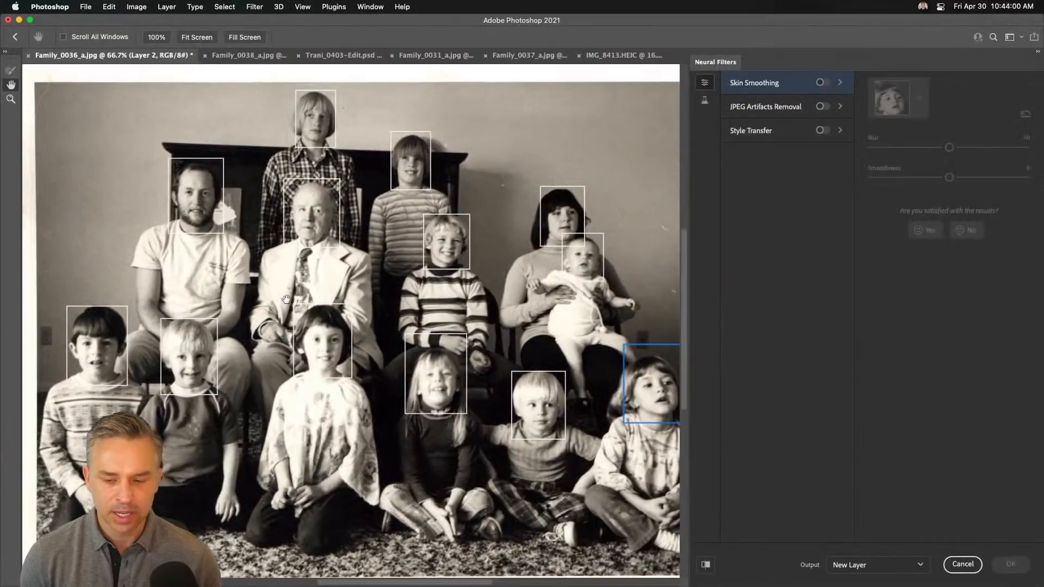
Enable the Colorize beta filter for the black-and-white family photo
{"action": "left_click_drag", "start_coordinate": [287, 299], "coordinate": [294, 322]}
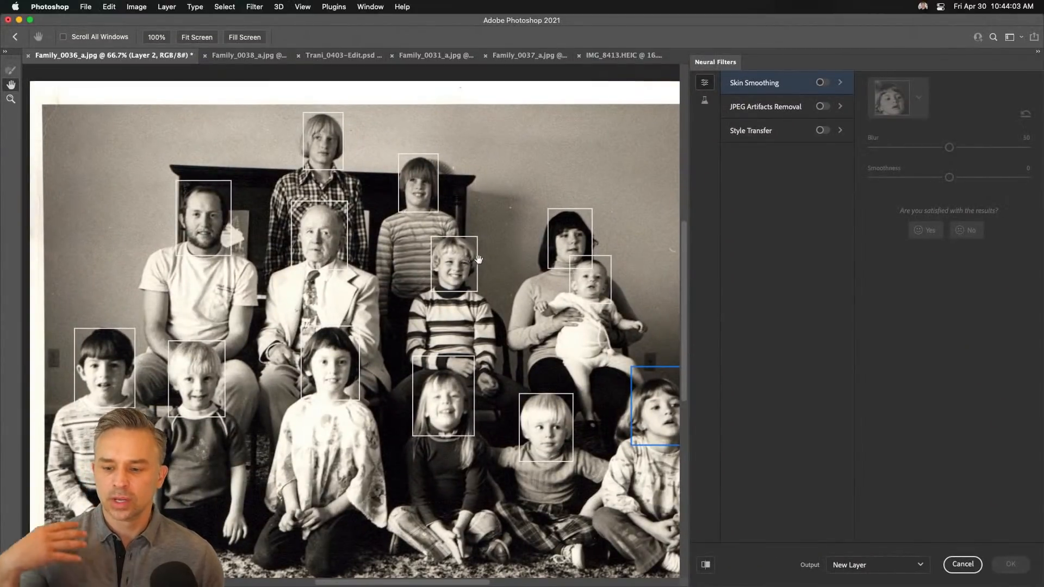
{"action": "left_click", "coordinate": [704, 104]}
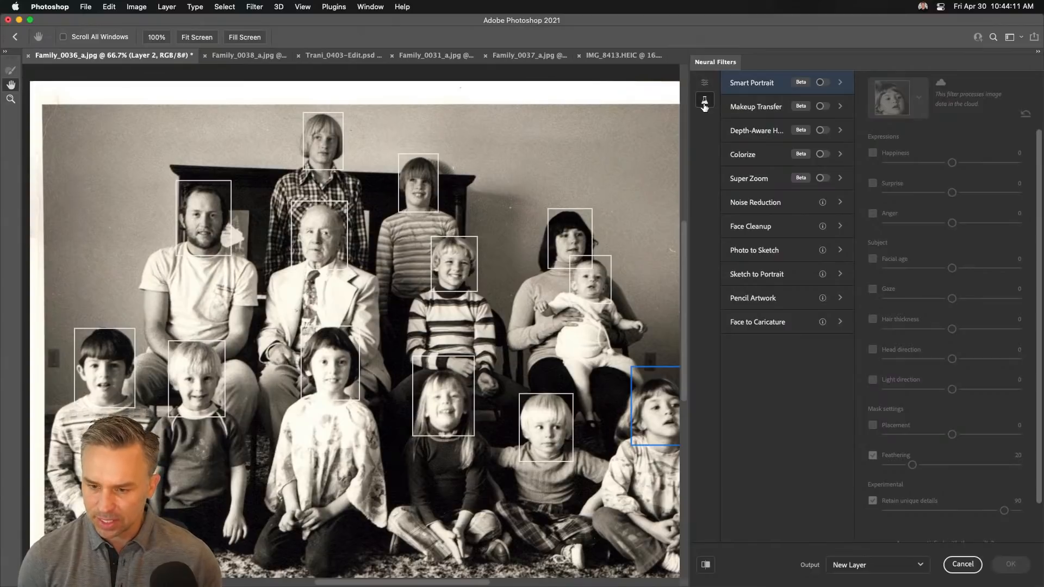
{"action": "left_click", "coordinate": [819, 155]}
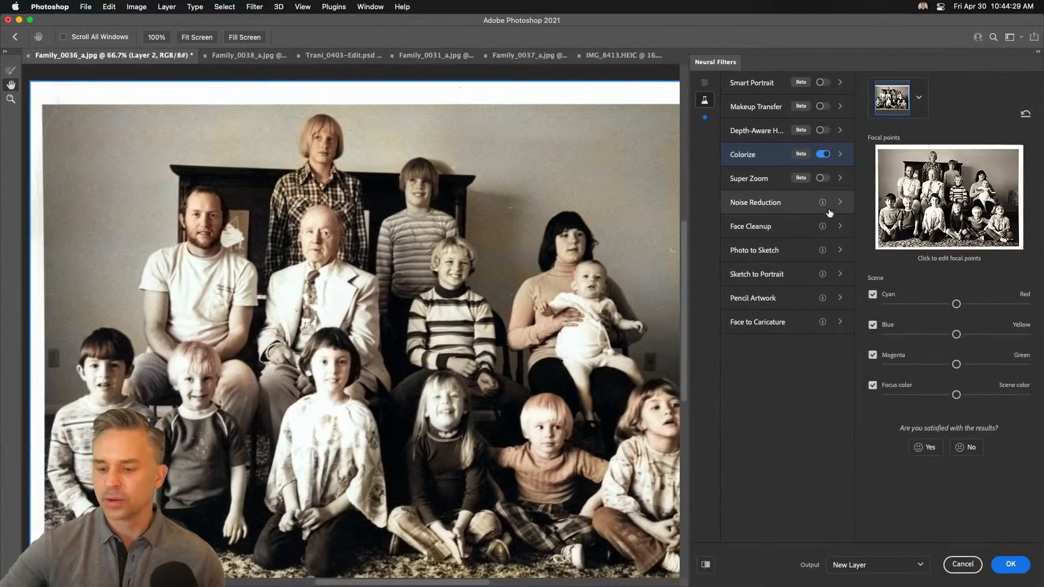
Enable Style Transfer, try the colourful eye style, and choose the tattoo skull style instead
{"action": "left_click", "coordinate": [705, 84]}
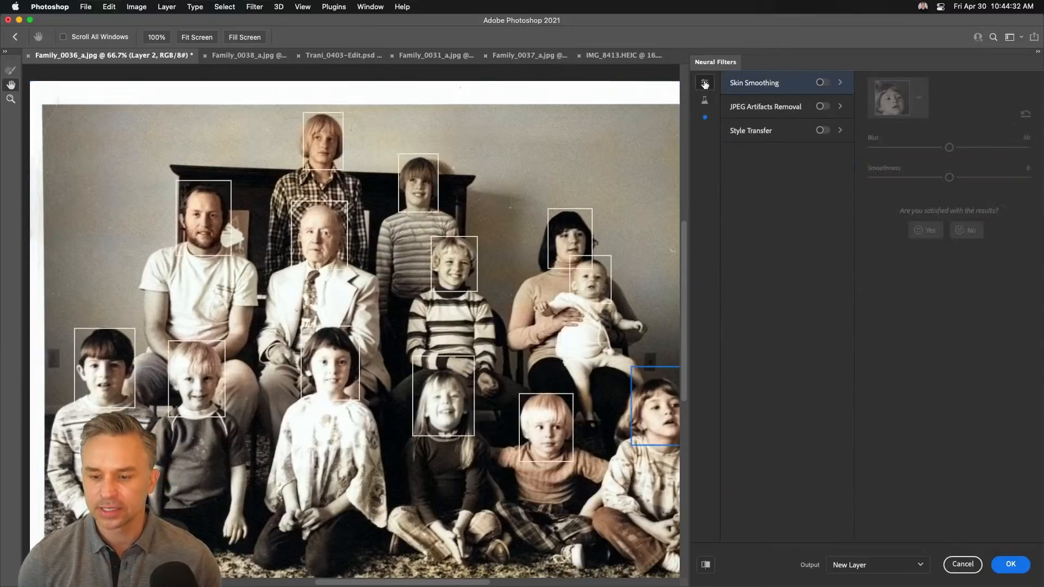
{"action": "left_click", "coordinate": [820, 132]}
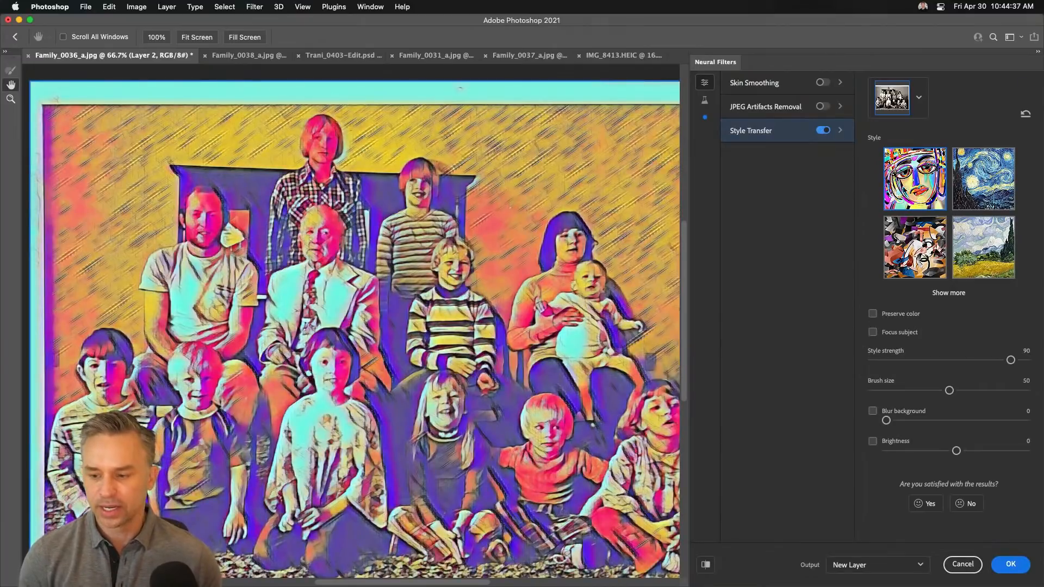
{"action": "left_click", "coordinate": [936, 293]}
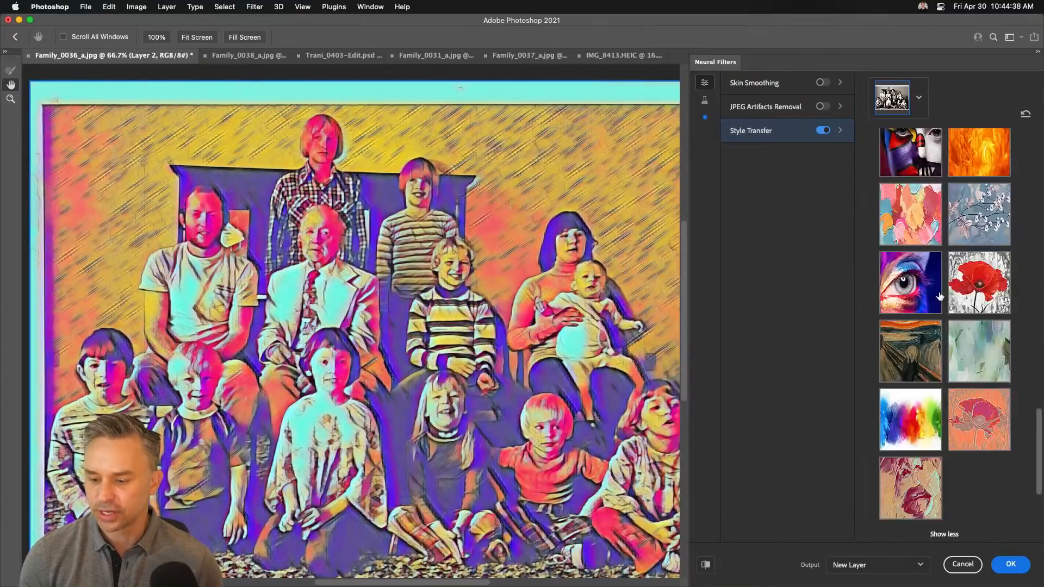
{"action": "left_click", "coordinate": [911, 289]}
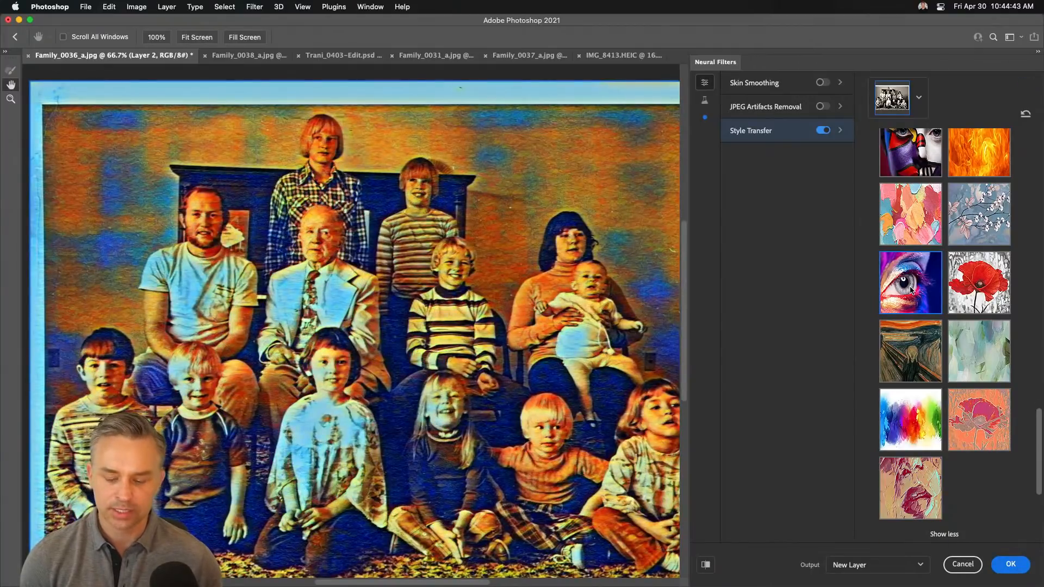
{"action": "scroll", "coordinate": [911, 290], "scroll_direction": "up", "scroll_amount": 15}
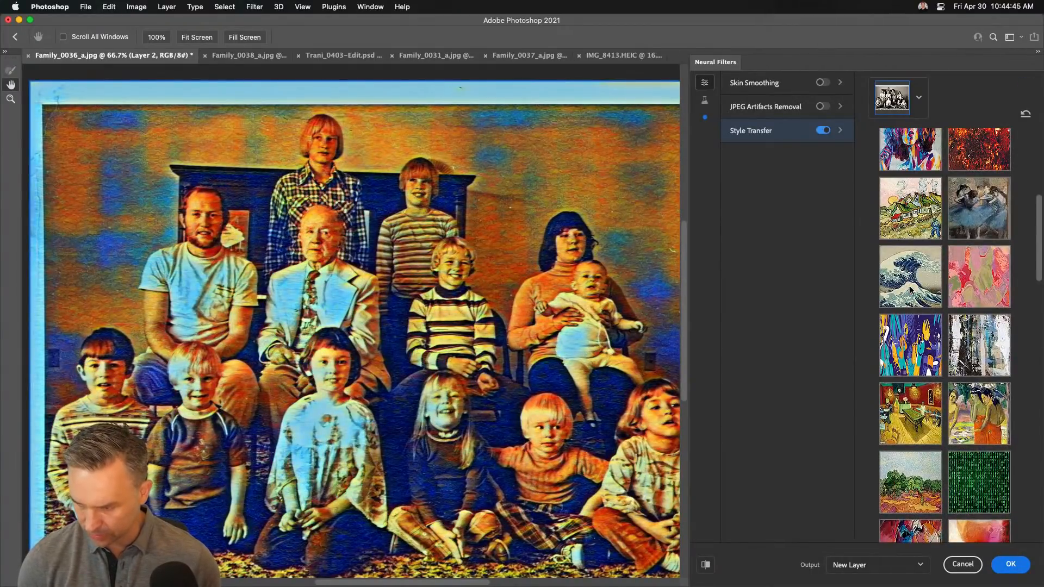
{"action": "scroll", "coordinate": [909, 286], "scroll_direction": "up", "scroll_amount": 5}
{"action": "left_click", "coordinate": [894, 386]}
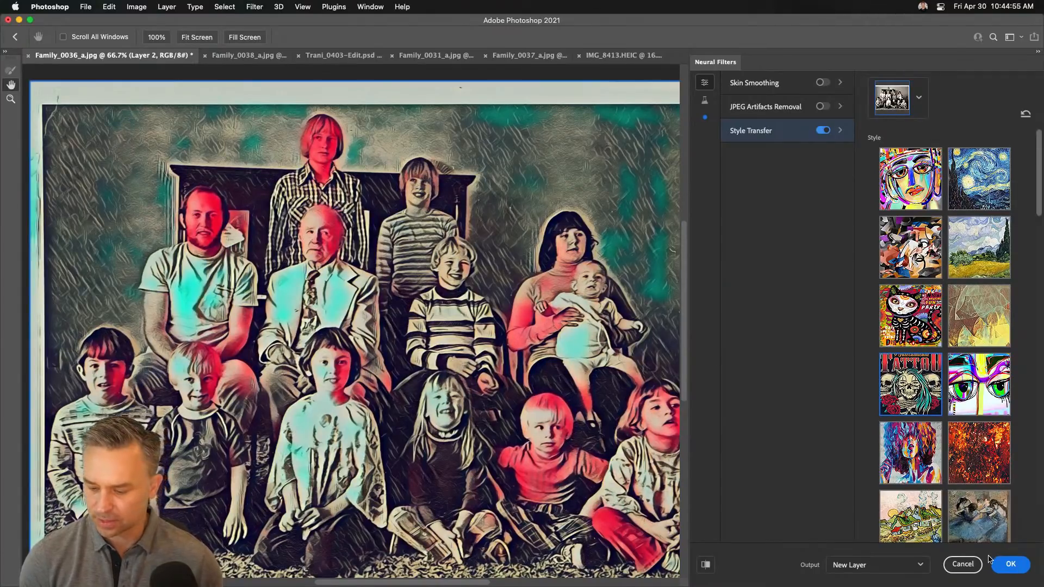
Apply the neural filters to Family_0036_a.jpg with New Layer as the output
{"action": "left_click", "coordinate": [896, 565]}
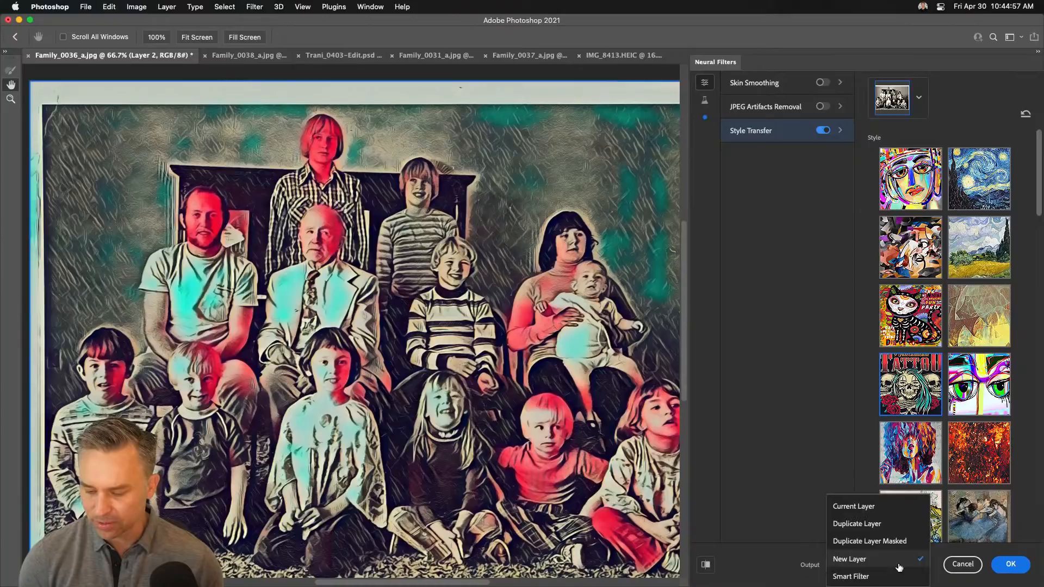
{"action": "left_click", "coordinate": [753, 523]}
{"action": "left_click", "coordinate": [1003, 564]}
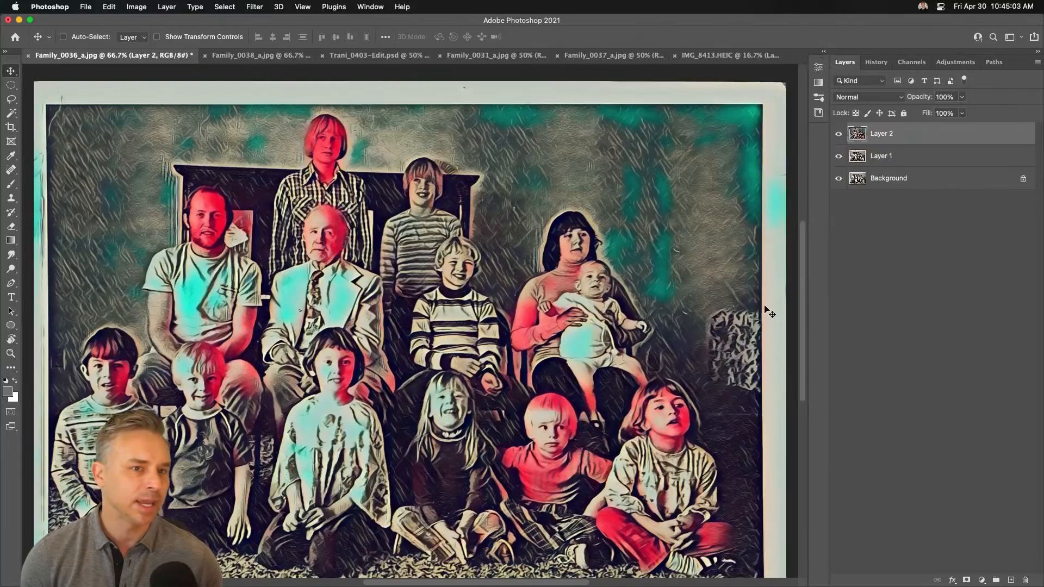
Hide and show Layer 2 to compare the stylized result with the layers beneath it
{"action": "left_click", "coordinate": [884, 160]}
{"action": "left_click", "coordinate": [882, 135]}
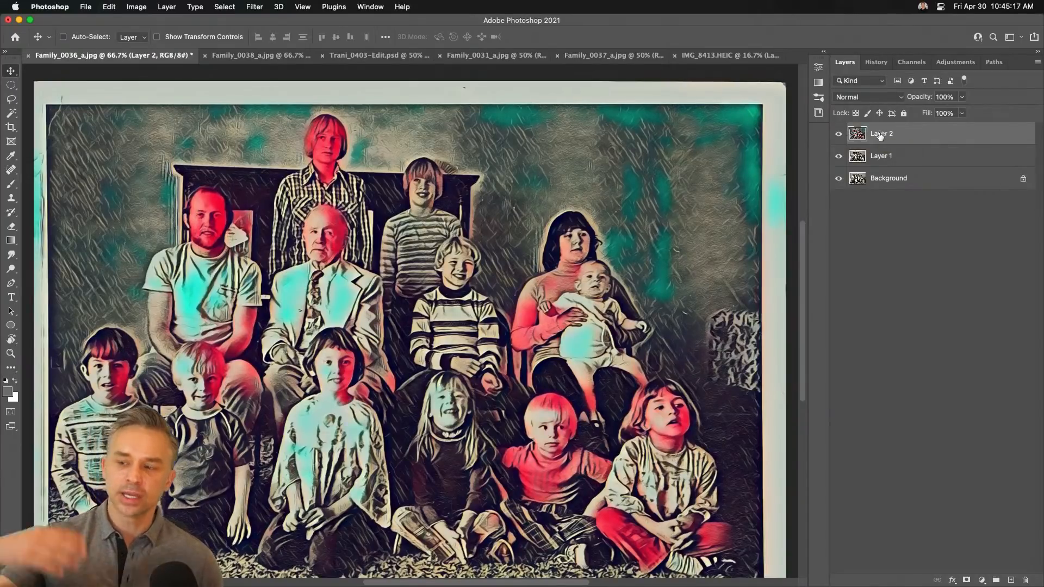
{"action": "left_click", "coordinate": [838, 135]}
{"action": "left_click", "coordinate": [838, 135]}
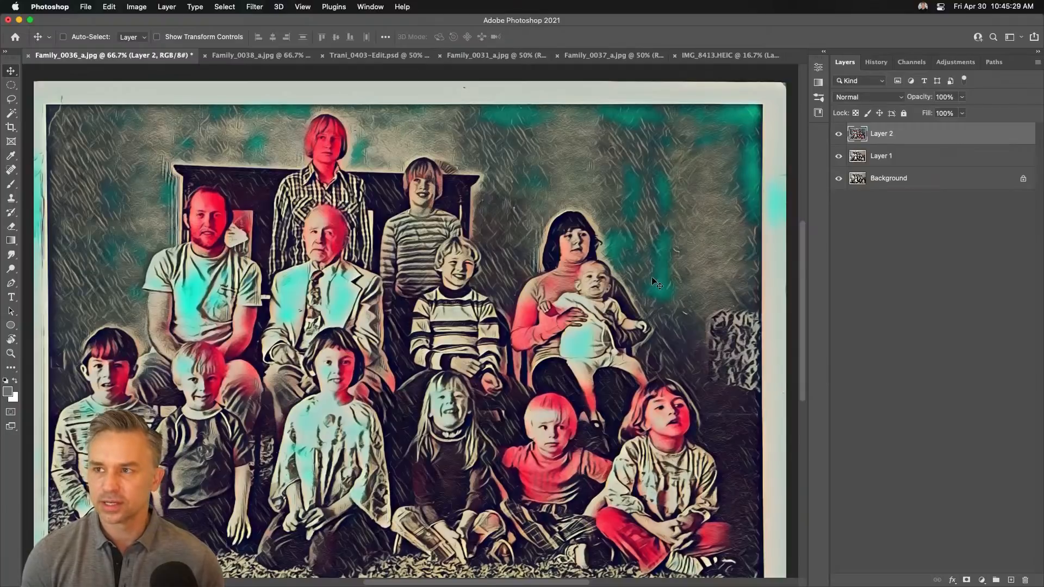
Select the entire canvas of Family_0036_a.jpg and make the photo collage PSD the active document
{"action": "key", "text": "super+a"}
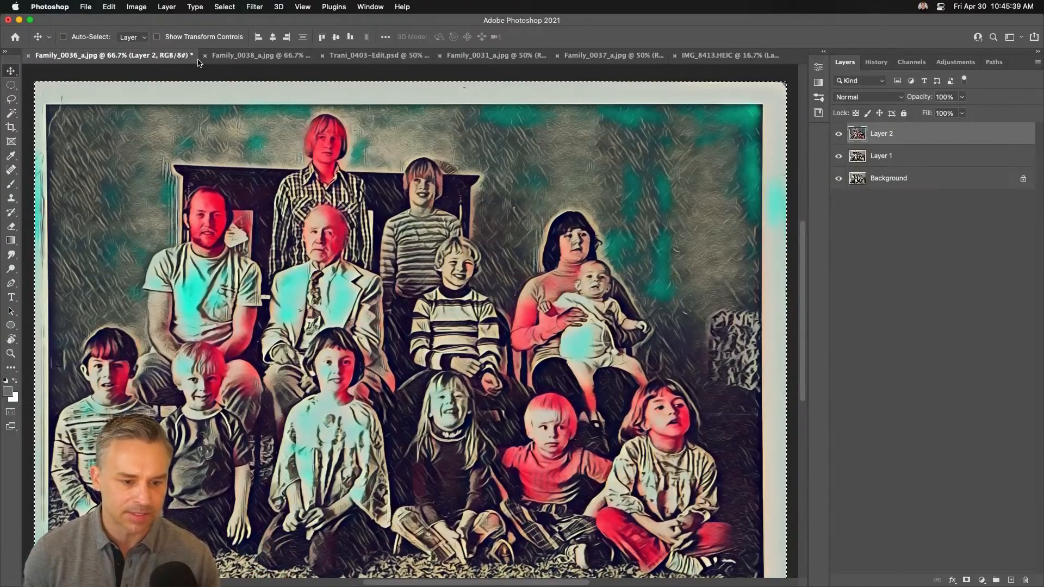
{"action": "left_click", "coordinate": [235, 58]}
{"action": "left_click", "coordinate": [339, 56]}
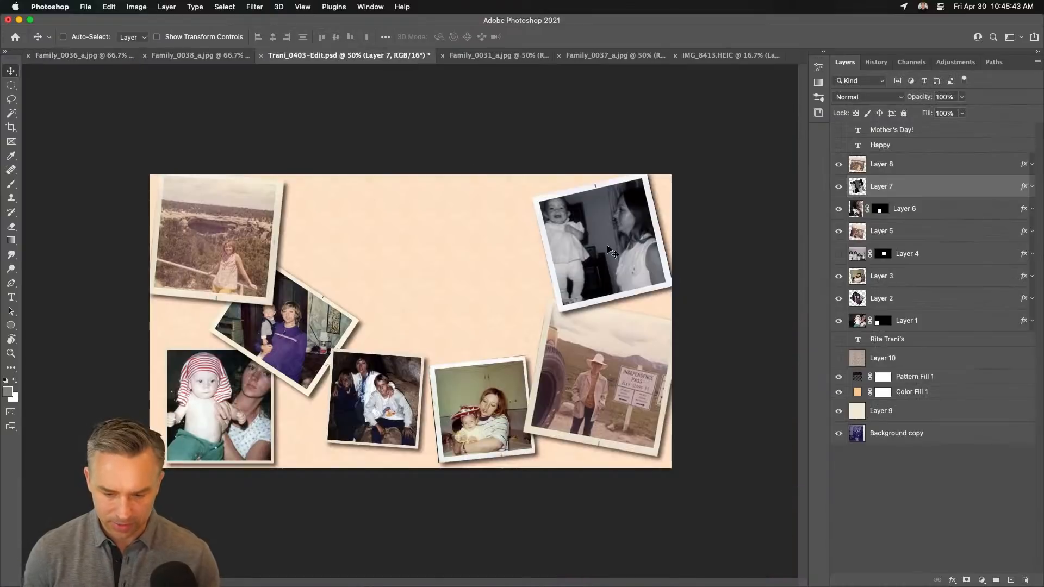
{"action": "key", "text": "super+equal"}
{"action": "key", "text": "super+equal"}
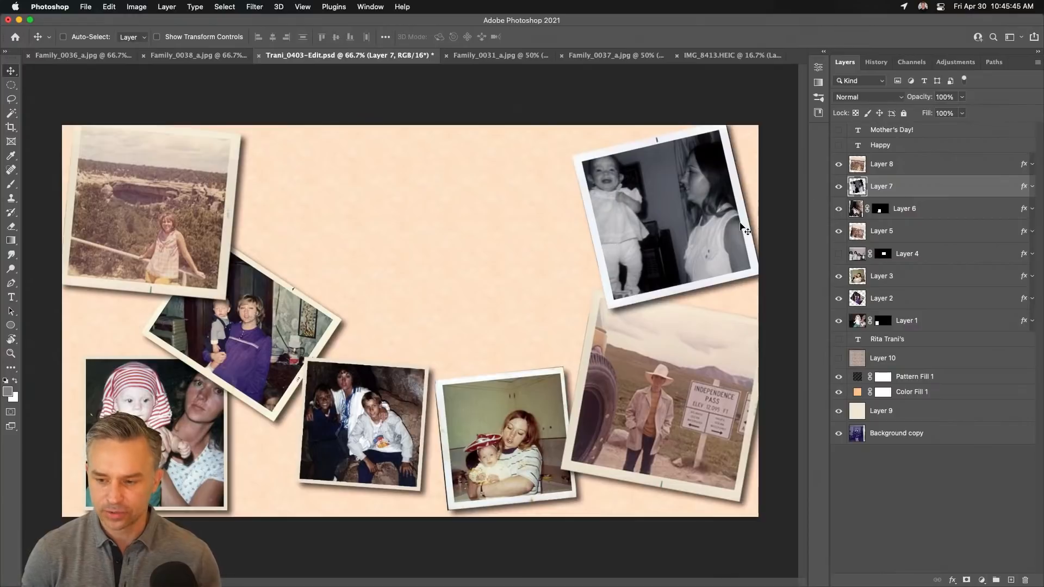
Paste the stylized family photo above Layer 8 in the photo collage PSD and scale it to about 43%
{"action": "left_click", "coordinate": [930, 164]}
{"action": "key", "text": "super+v"}
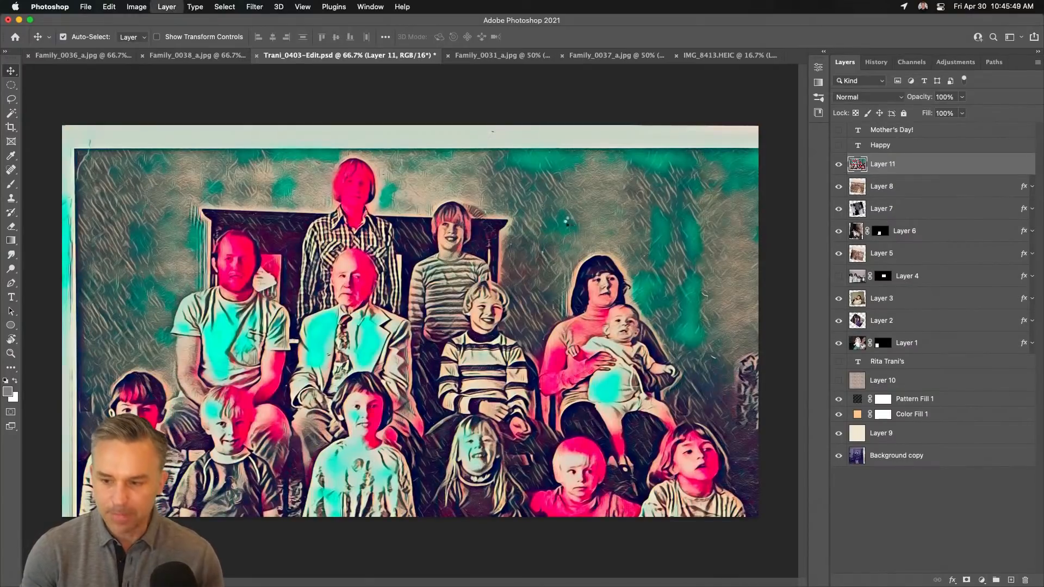
{"action": "key", "text": "super+t"}
{"action": "left_click_drag", "start_coordinate": [62, 127], "coordinate": [488, 431]}
{"action": "left_click_drag", "start_coordinate": [557, 498], "coordinate": [302, 202]}
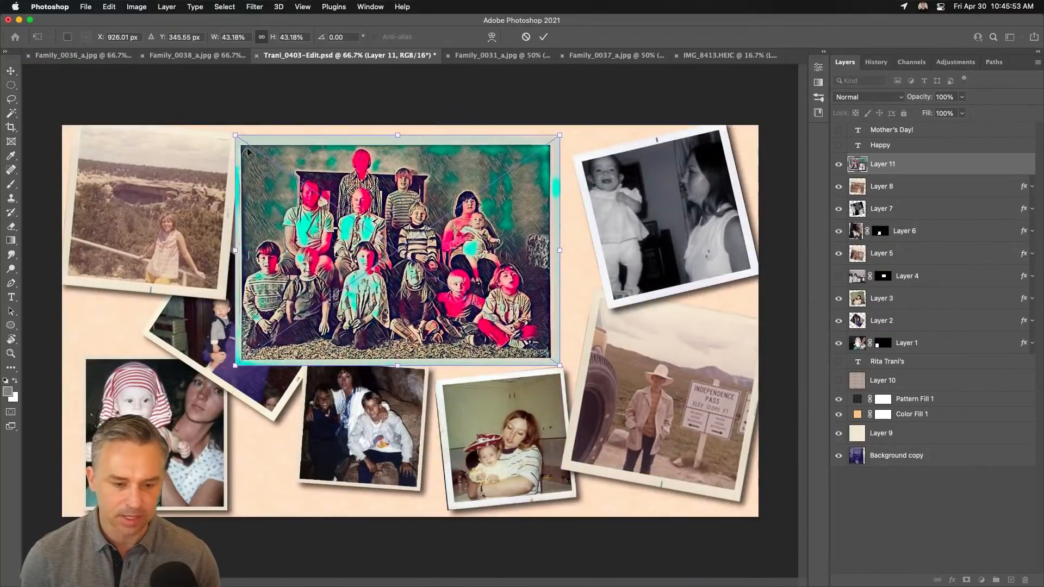
Rotate the pasted family photo about 12°, scale it to about 34%, and move it over the black-and-white mother-and-baby photo's edge
{"action": "left_click_drag", "start_coordinate": [225, 126], "coordinate": [264, 107]}
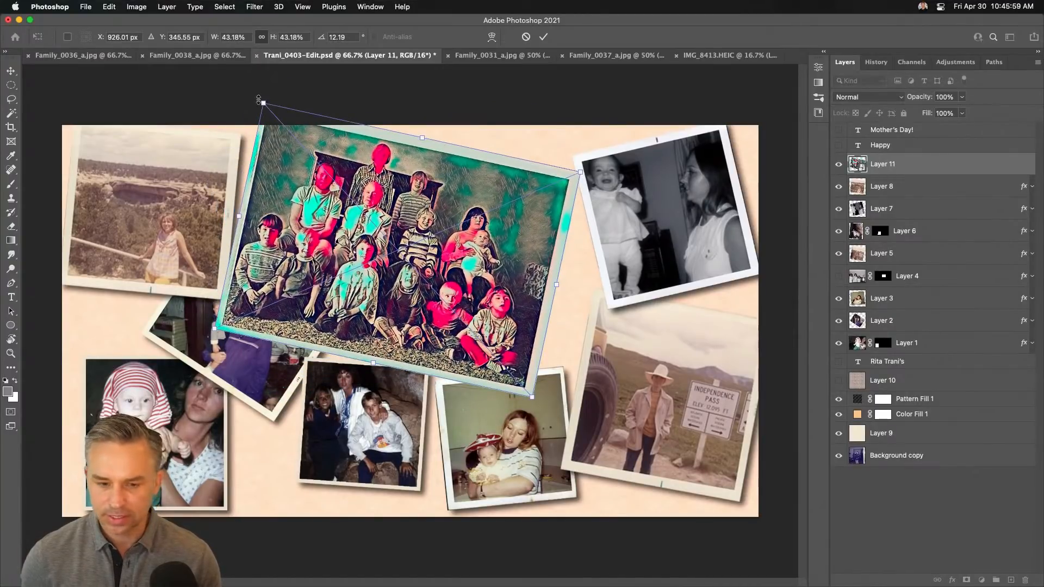
{"action": "left_click_drag", "start_coordinate": [263, 103], "coordinate": [315, 168]}
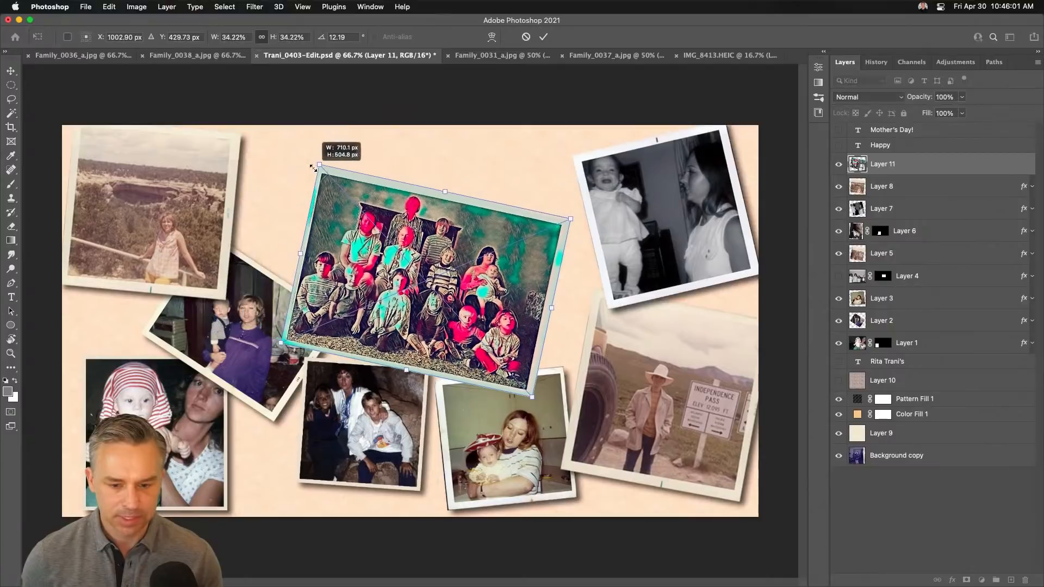
{"action": "key", "text": "Return"}
{"action": "left_click_drag", "start_coordinate": [384, 302], "coordinate": [443, 282]}
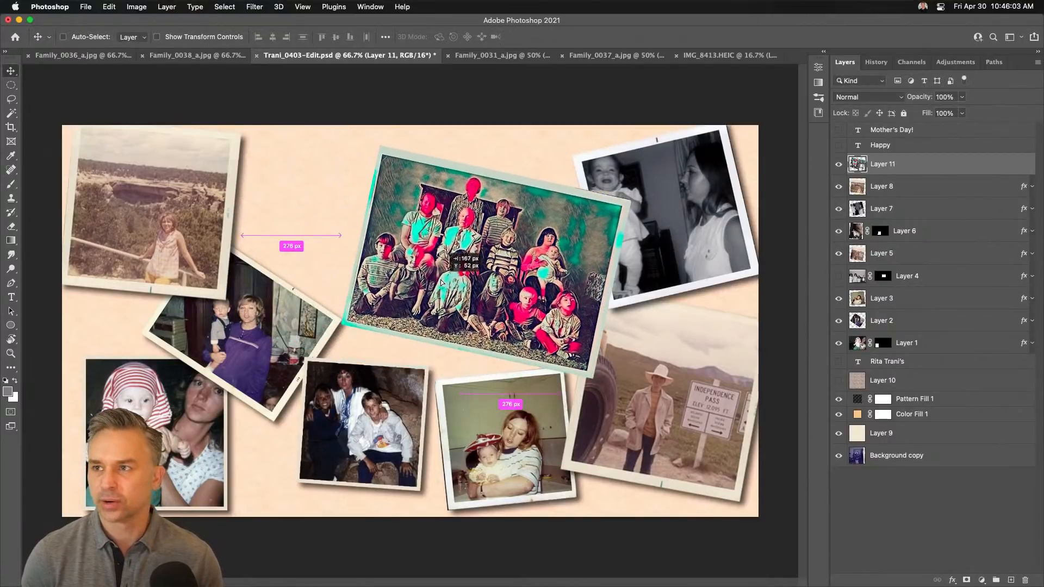
Open the smart object contents of Layer 11 and make Family_0036_a.jpg the active document
{"action": "double_click", "coordinate": [857, 164]}
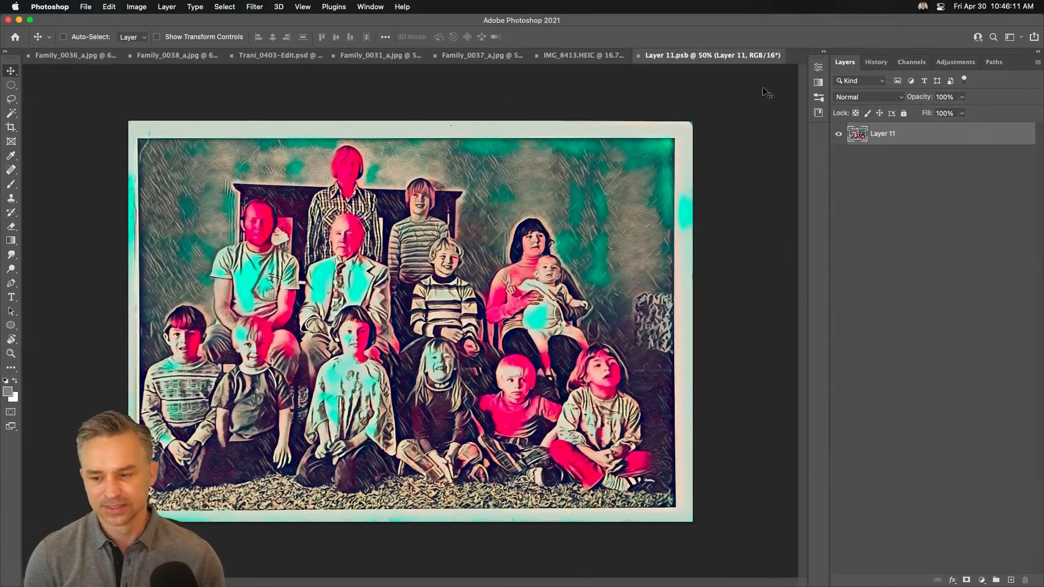
{"action": "left_click", "coordinate": [550, 56]}
{"action": "left_click", "coordinate": [466, 56]}
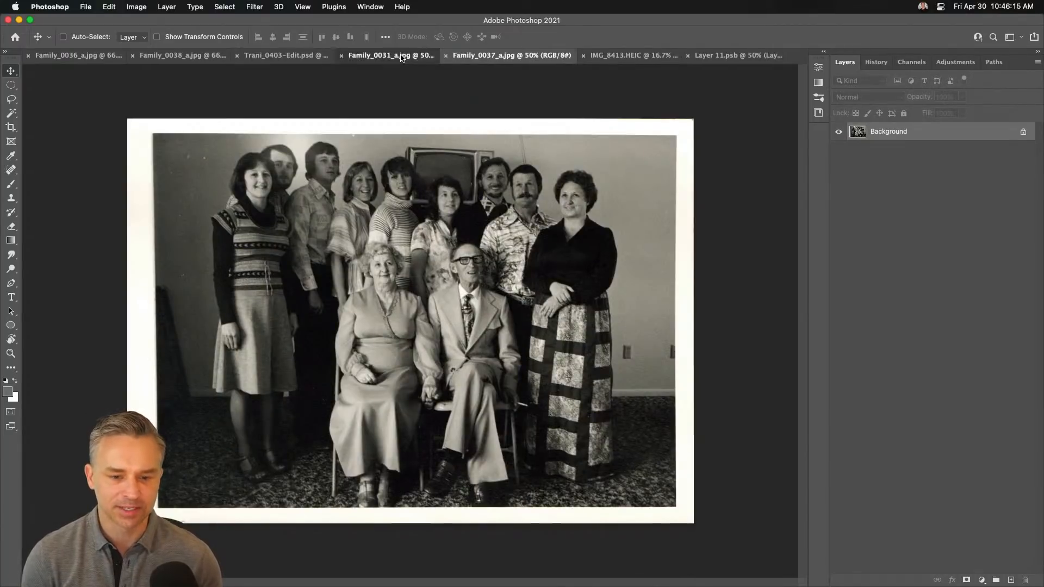
{"action": "left_click", "coordinate": [363, 55]}
{"action": "left_click", "coordinate": [267, 56]}
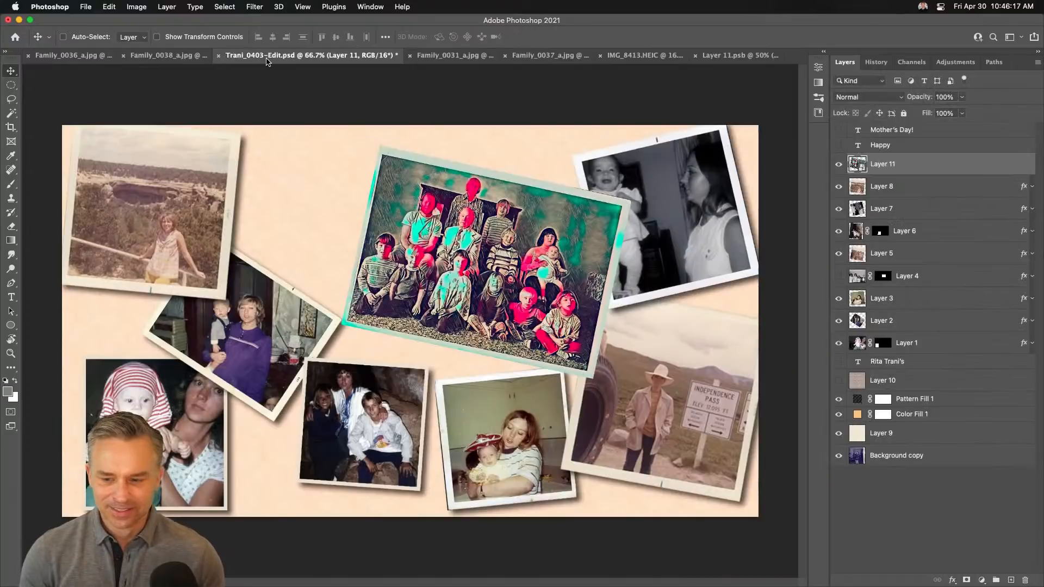
{"action": "left_click", "coordinate": [166, 56]}
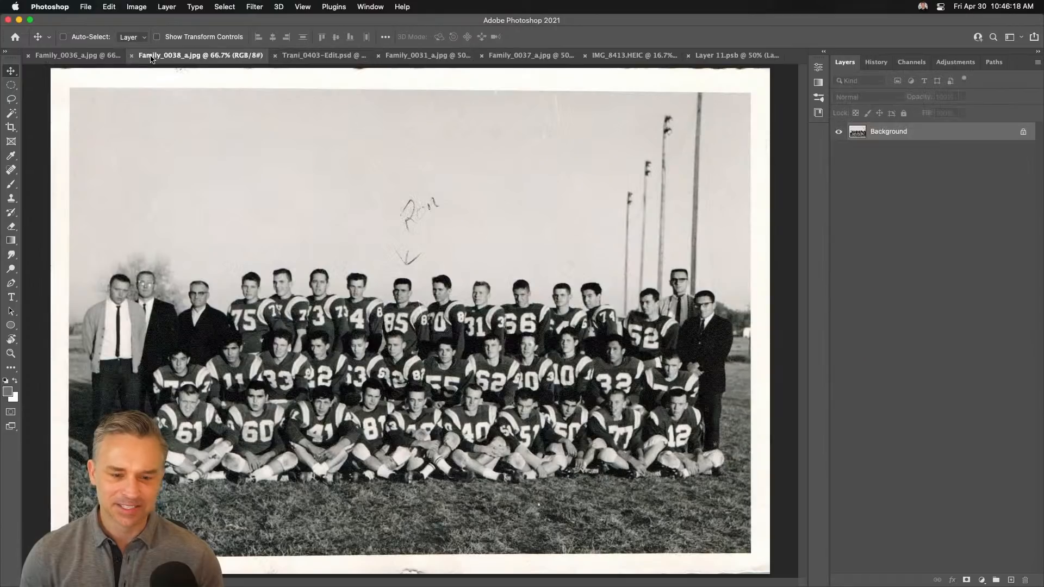
{"action": "left_click", "coordinate": [86, 55]}
Hide Layer 2 in Family_0036_a.jpg, copy Layer 1 above the stylized photo in Layer 11.psb, and save the smart object
{"action": "left_click", "coordinate": [838, 134]}
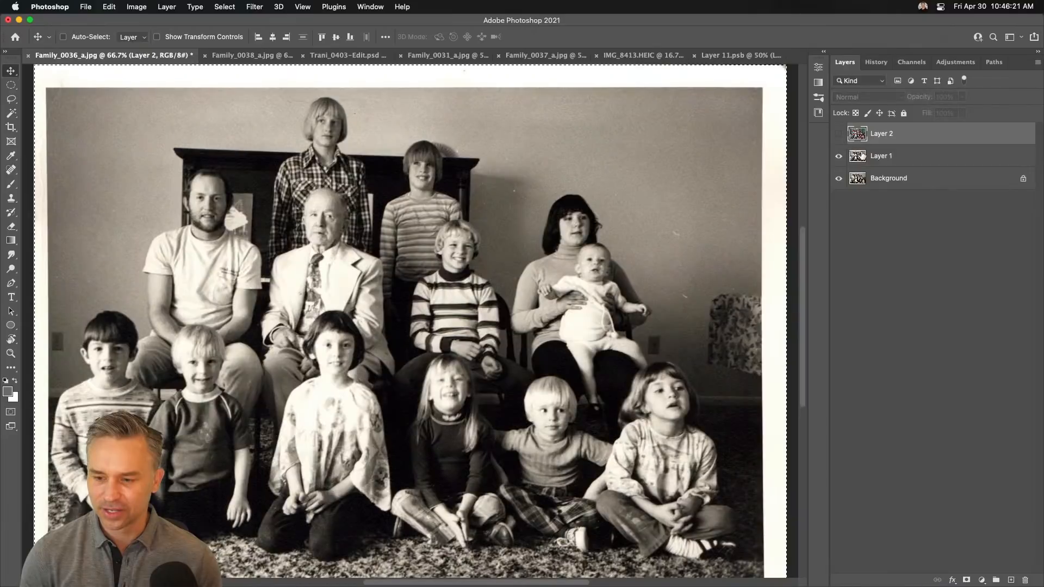
{"action": "left_click", "coordinate": [861, 156]}
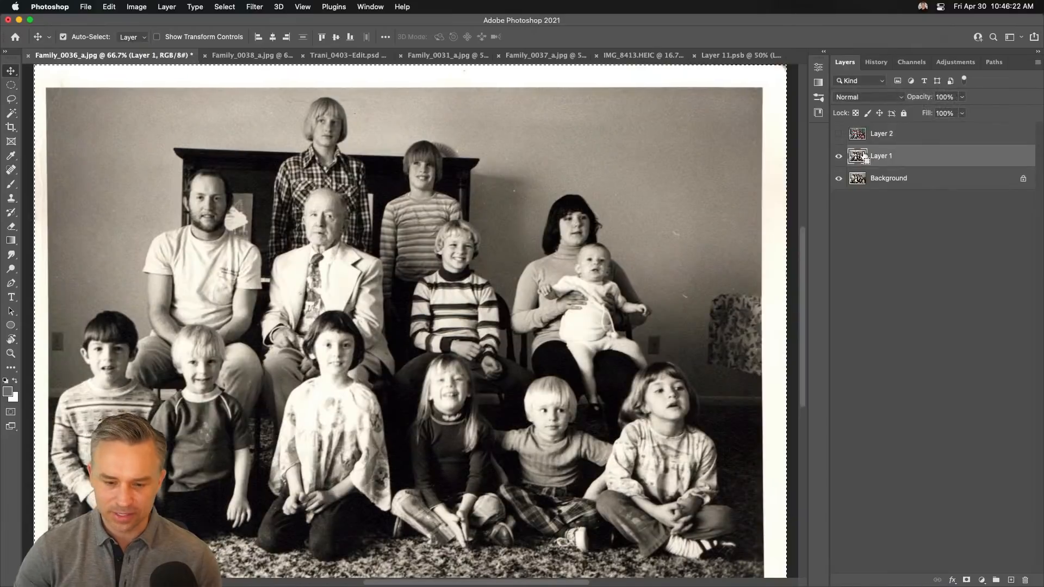
{"action": "left_click", "coordinate": [725, 55]}
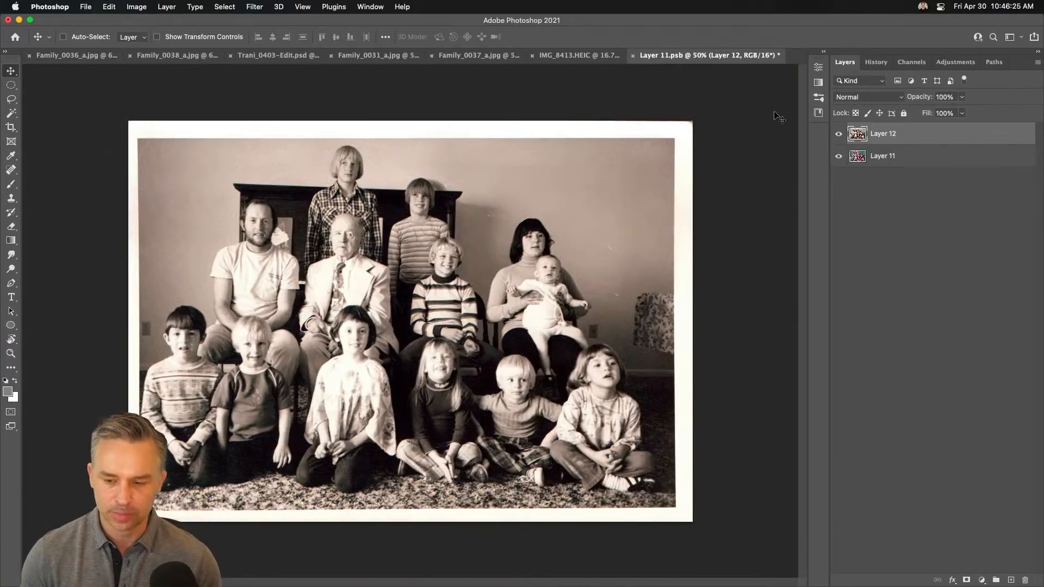
{"action": "key", "text": "super+s"}
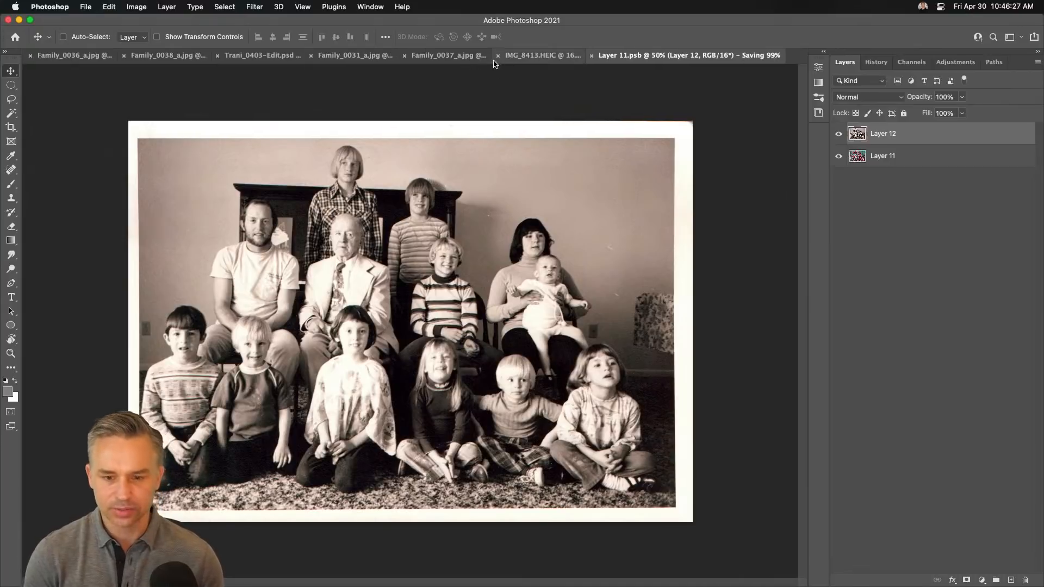
Return to the photo collage PSD and hide and show Layer 11 to check the updated family photo
{"action": "left_click", "coordinate": [427, 58]}
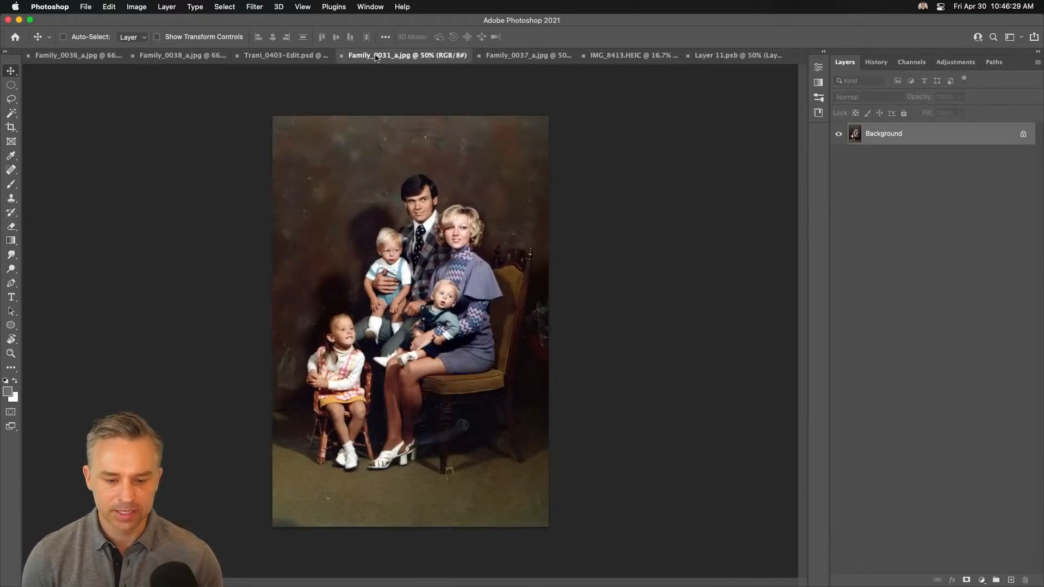
{"action": "left_click", "coordinate": [252, 58]}
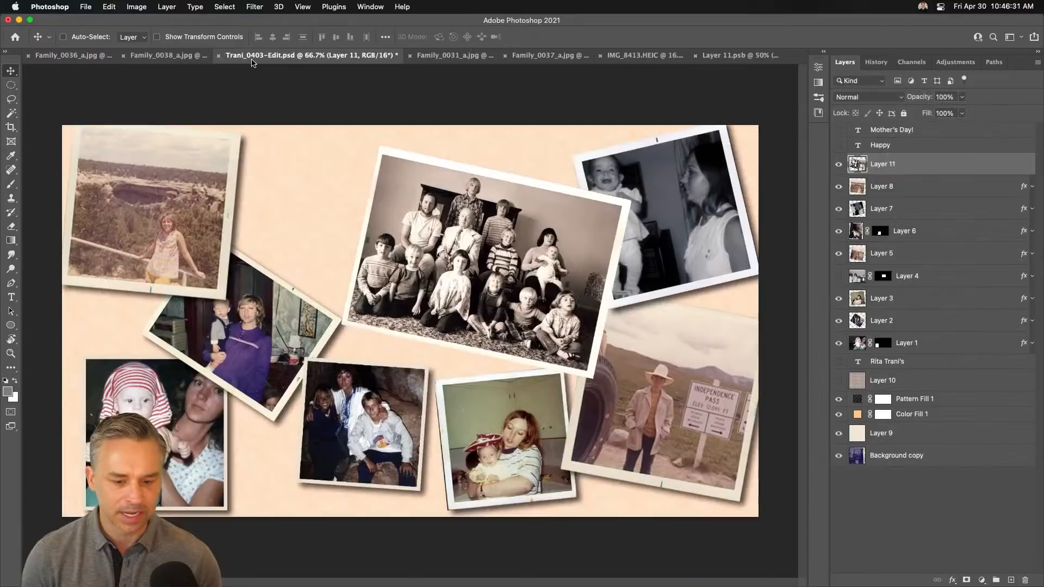
{"action": "left_click", "coordinate": [839, 168]}
{"action": "left_click", "coordinate": [839, 165]}
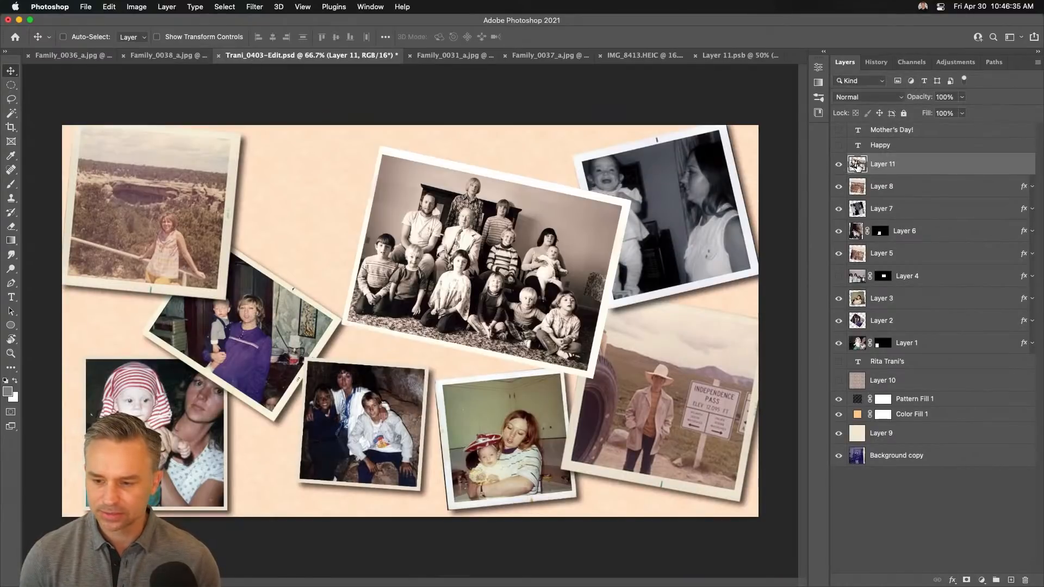
Reopen the contents of Layer 11 and hide and show Layer 12 to compare the original and stylized photos
{"action": "double_click", "coordinate": [857, 164]}
{"action": "left_click", "coordinate": [837, 133]}
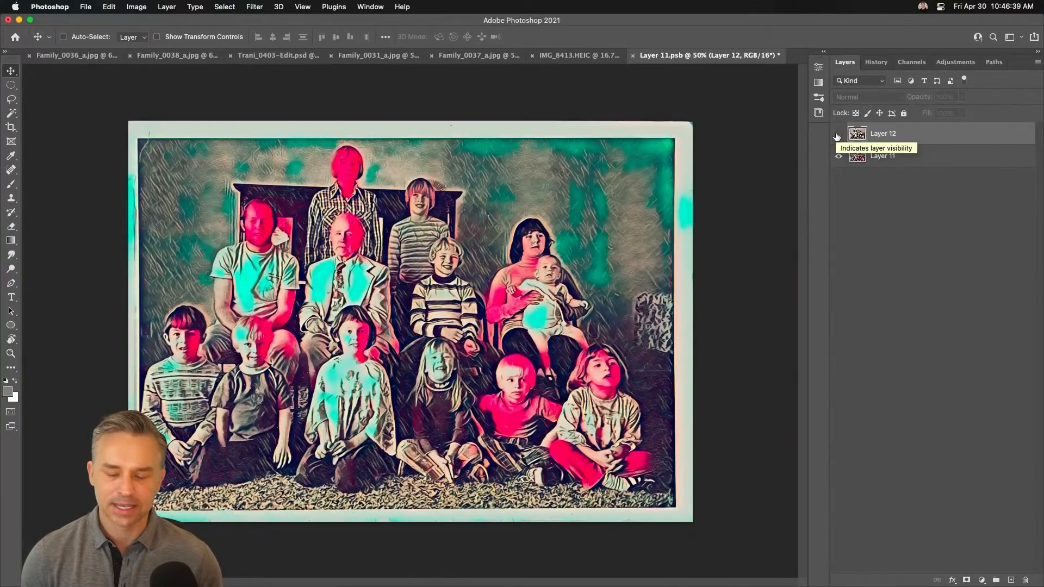
{"action": "left_click", "coordinate": [837, 134]}
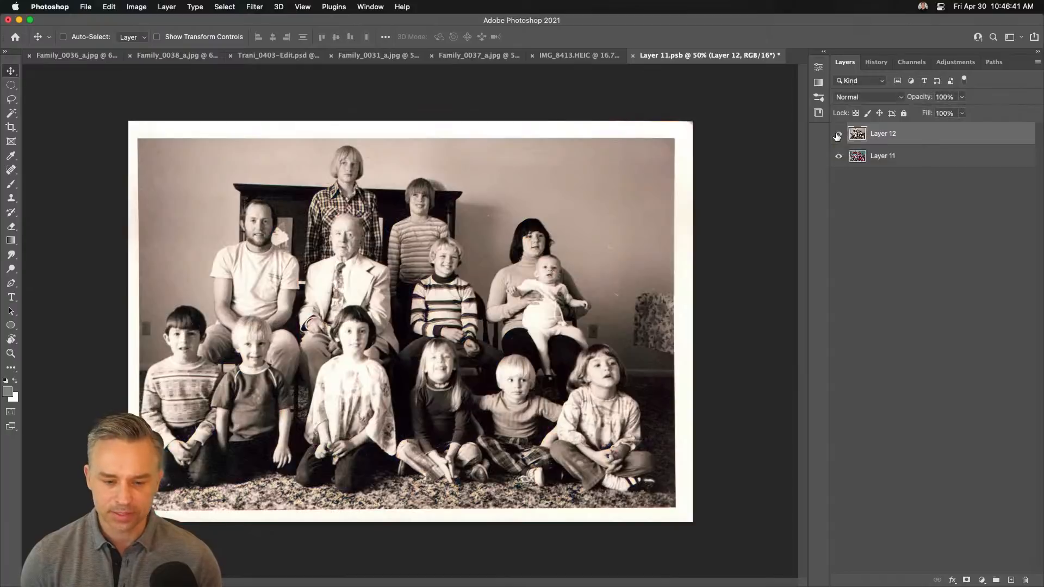
Set Layer 12's blend mode to Lighten in Layer 11.psb, inspect the blend, and save and close the smart object
{"action": "left_click", "coordinate": [876, 97]}
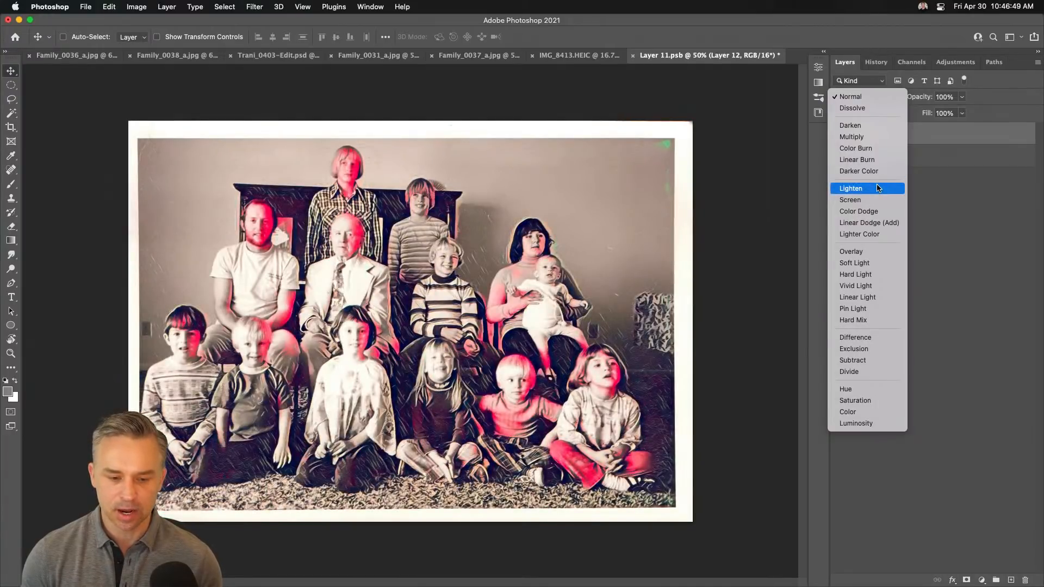
{"action": "left_click", "coordinate": [877, 188]}
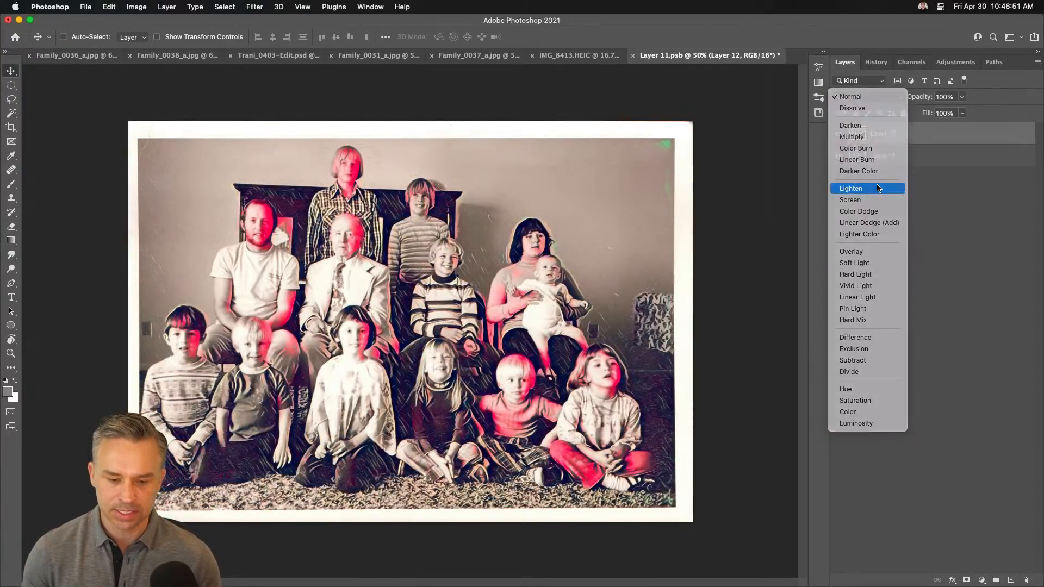
{"action": "key", "text": "super+1"}
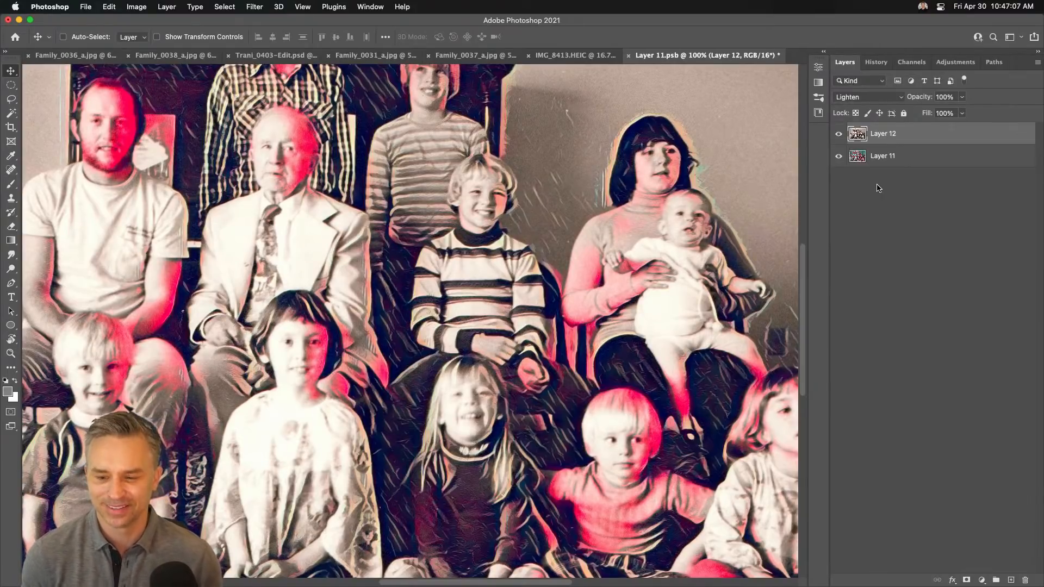
{"action": "key", "text": "super+minus"}
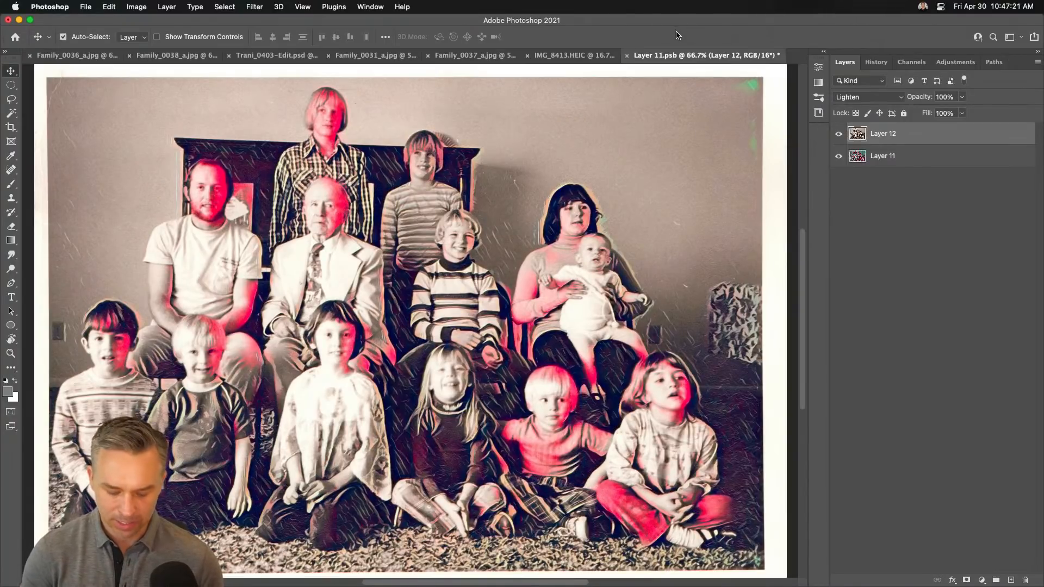
{"action": "key", "text": "super+s"}
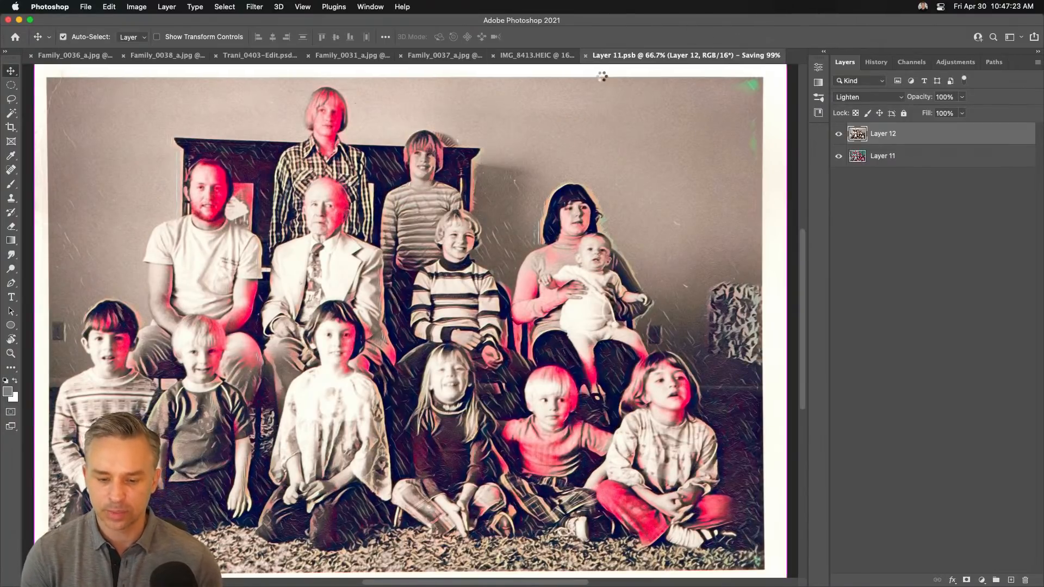
{"action": "key", "text": "super+w"}
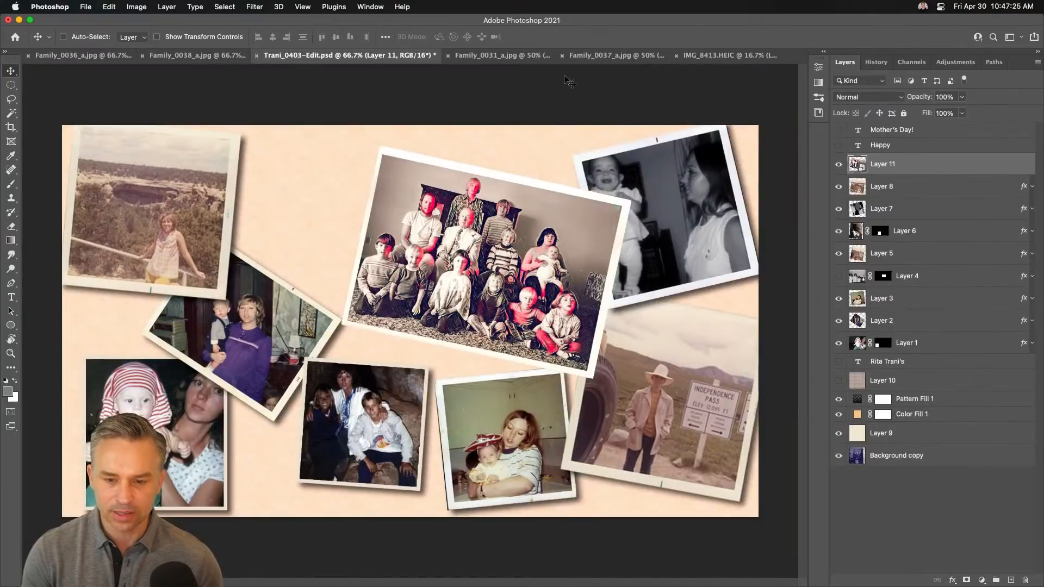
Tile all open document windows and make Family_0037_a.jpg the active document
{"action": "key", "text": "super+alt+t"}
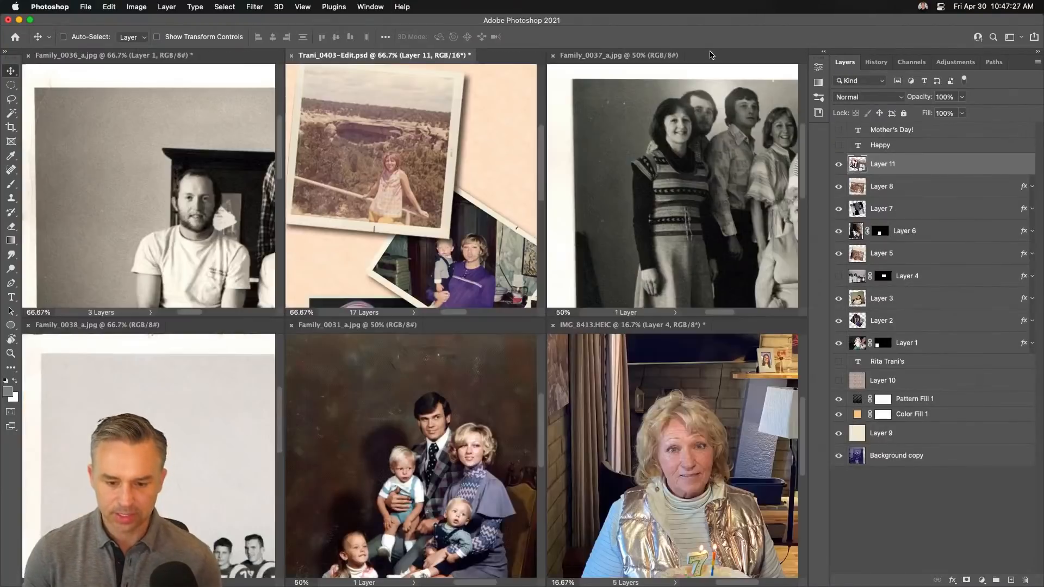
{"action": "left_click", "coordinate": [674, 131]}
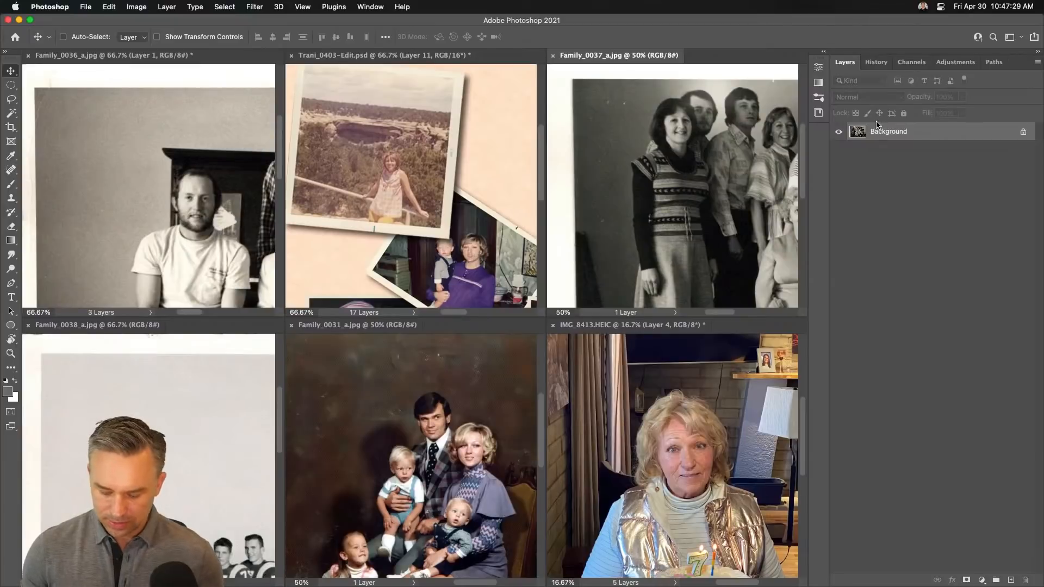
{"action": "key", "text": "super+minus"}
{"action": "key", "text": "super+minus"}
{"action": "key", "text": "super+plus"}
{"action": "key", "text": "super+plus"}
{"action": "key", "text": "super+plus"}
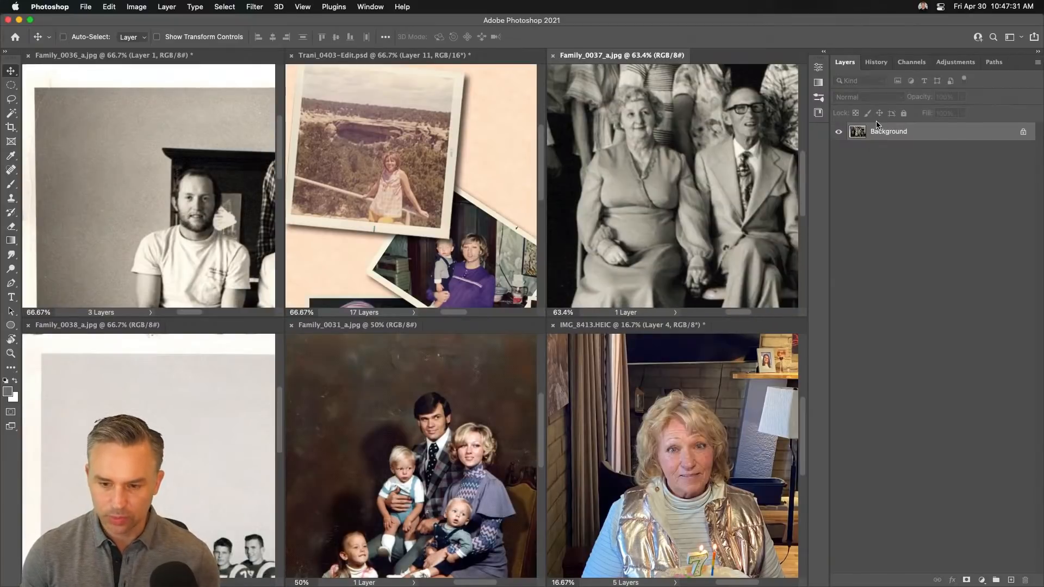
Copy the Background of Family_0037_a.jpg into the photo collage PSD, accepting the bit-depth difference, and close Family_0037_a.jpg
{"action": "left_click_drag", "start_coordinate": [887, 134], "coordinate": [386, 189]}
{"action": "left_click", "coordinate": [510, 231]}
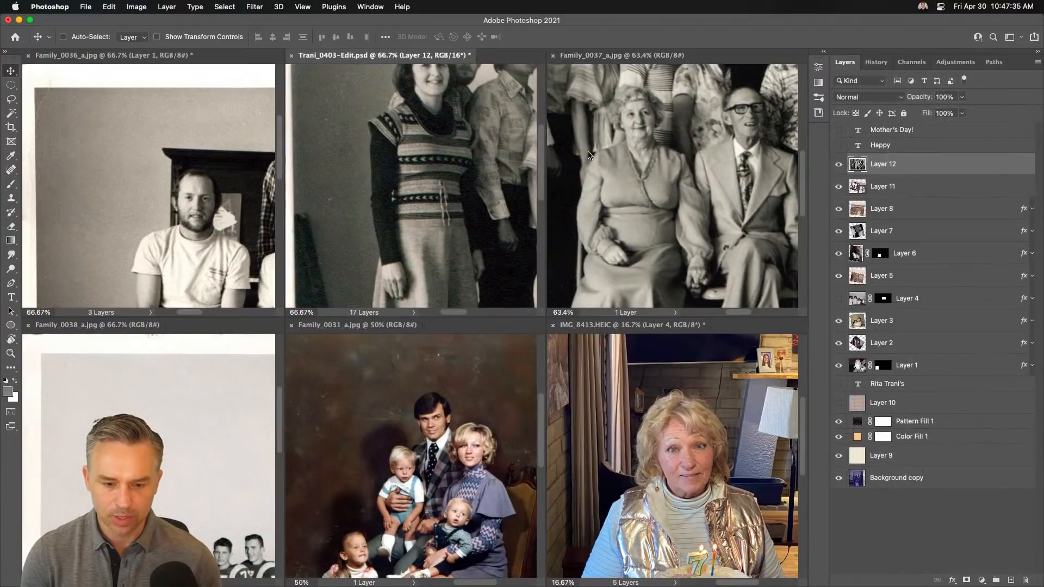
{"action": "left_click", "coordinate": [584, 155]}
{"action": "key", "text": "super+w"}
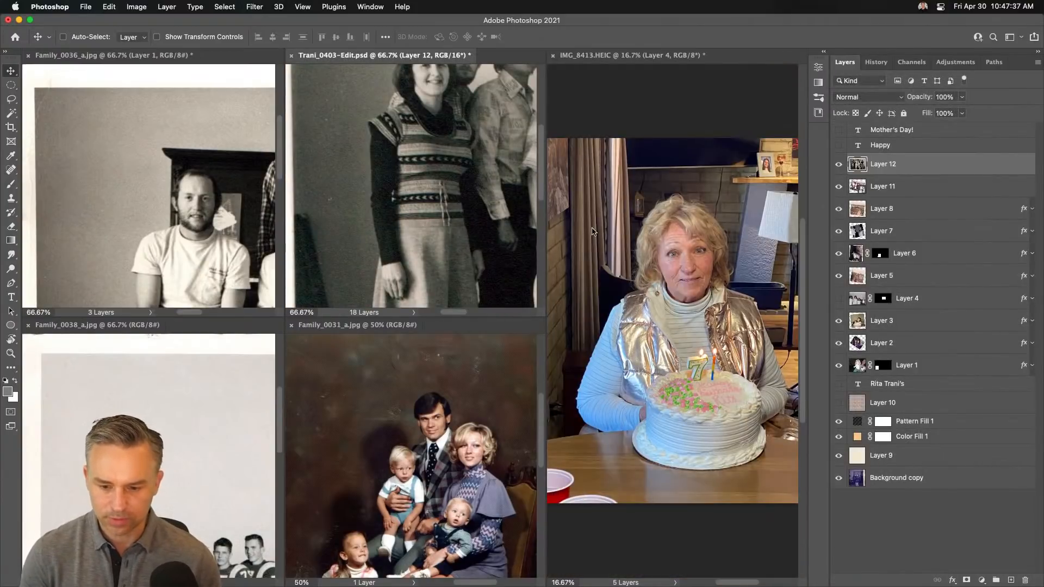
Copy Layer 4 of IMG_8413.HEIC into the photo collage PSD, accepting the bit-depth difference, and close IMG_8413.HEIC without saving
{"action": "left_click", "coordinate": [629, 221]}
{"action": "left_click_drag", "start_coordinate": [855, 134], "coordinate": [390, 154]}
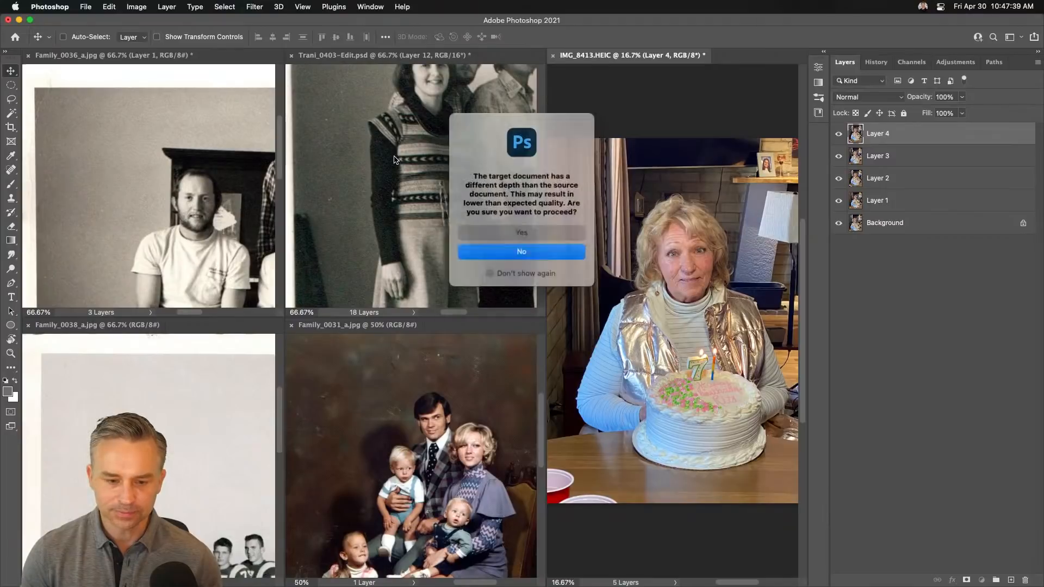
{"action": "left_click", "coordinate": [528, 231]}
{"action": "left_click", "coordinate": [616, 89]}
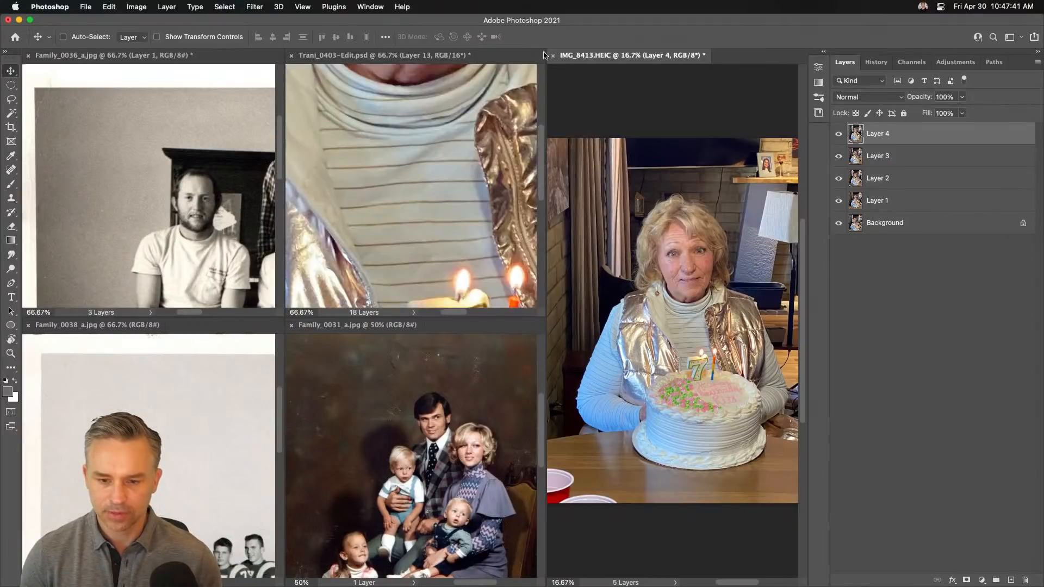
{"action": "left_click", "coordinate": [552, 54]}
{"action": "left_click", "coordinate": [506, 243]}
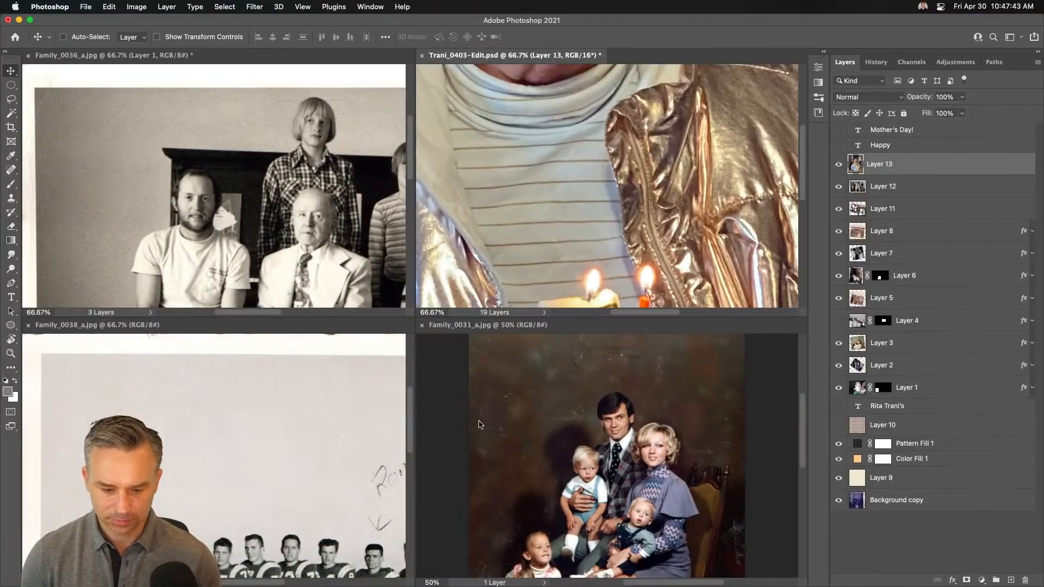
Copy the Background of Family_0031_a.jpg into the photo collage PSD, accepting the bit-depth difference, and close Family_0031_a.jpg
{"action": "left_click", "coordinate": [519, 427]}
{"action": "left_click_drag", "start_coordinate": [932, 133], "coordinate": [571, 154]}
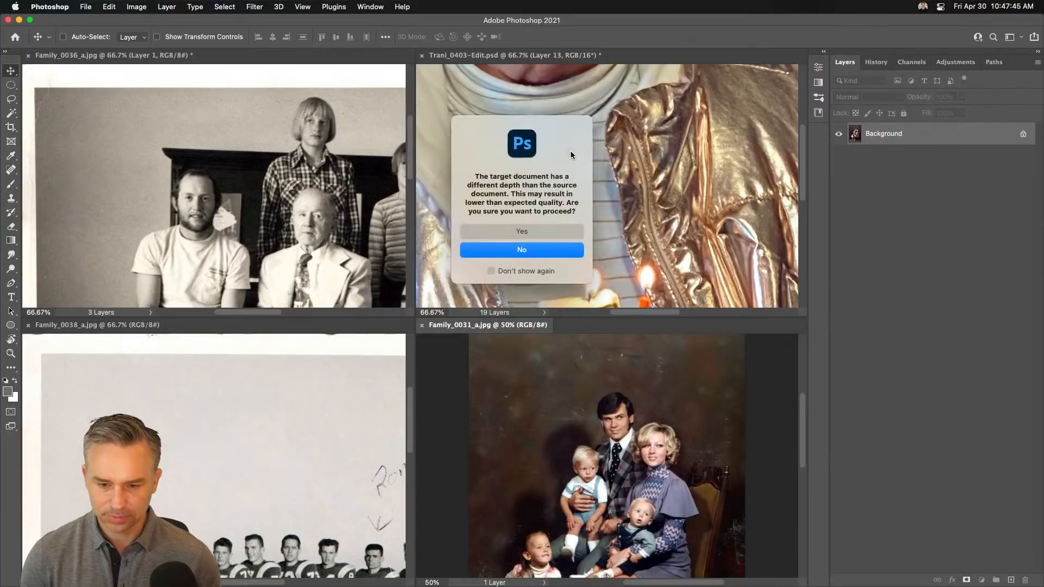
{"action": "left_click", "coordinate": [506, 233]}
{"action": "left_click", "coordinate": [524, 444]}
{"action": "key", "text": "super+w"}
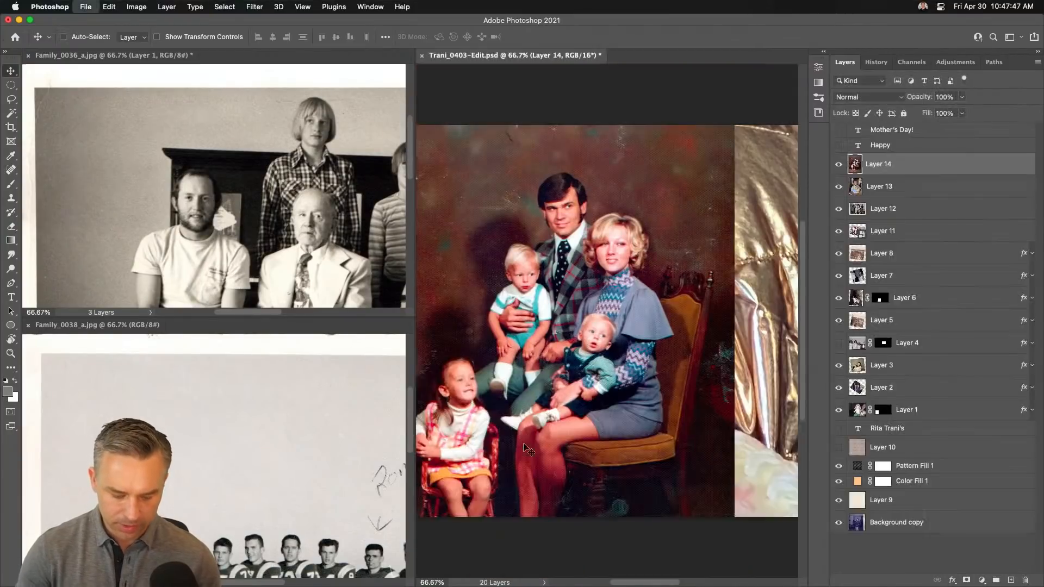
Copy the Background of Family_0038_a.jpg into the photo collage PSD, accepting the bit-depth difference, and close Family_0038_a.jpg
{"action": "left_click", "coordinate": [156, 416]}
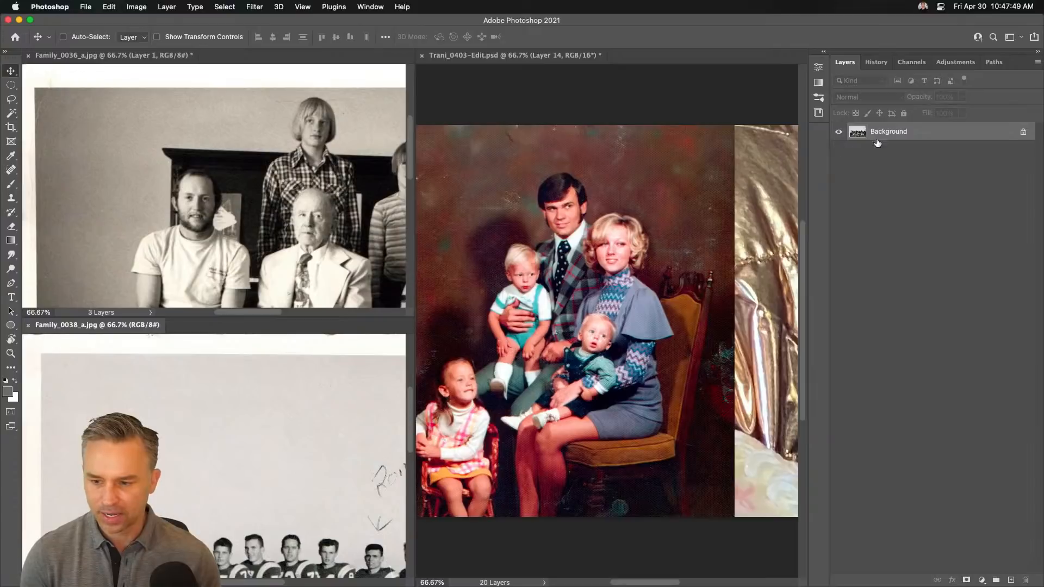
{"action": "left_click_drag", "start_coordinate": [877, 142], "coordinate": [544, 234]}
{"action": "left_click", "coordinate": [506, 239]}
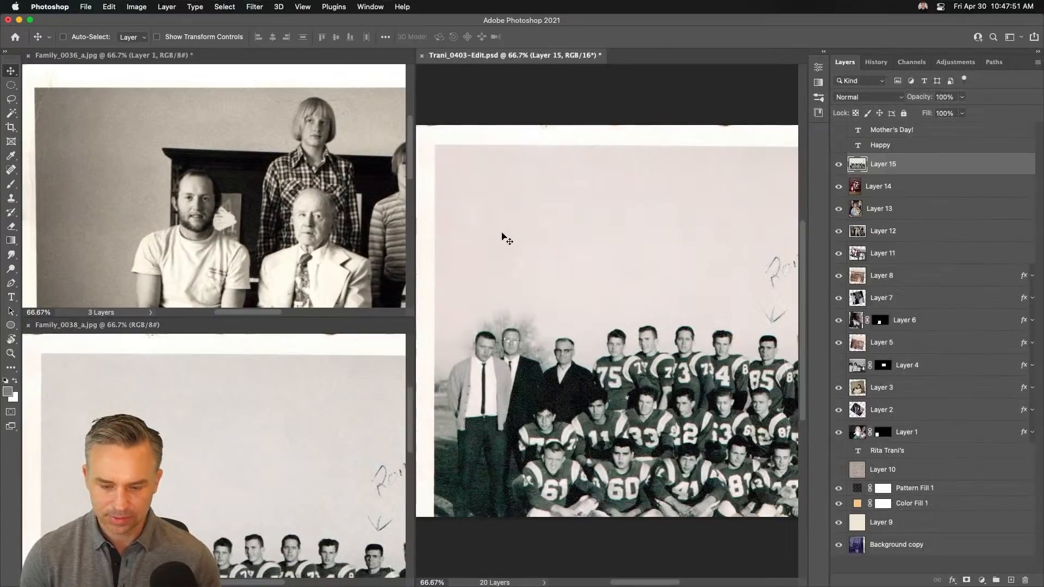
{"action": "left_click", "coordinate": [296, 399]}
{"action": "key", "text": "super+w"}
Close Family_0036_a.jpg without saving its changes
{"action": "left_click", "coordinate": [390, 210]}
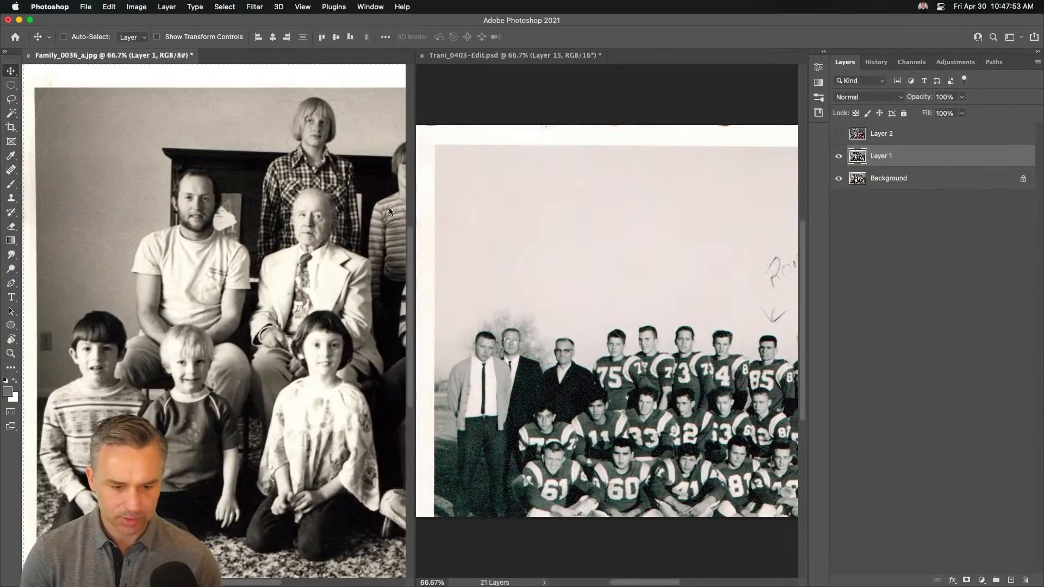
{"action": "left_click", "coordinate": [30, 56]}
{"action": "left_click", "coordinate": [522, 241]}
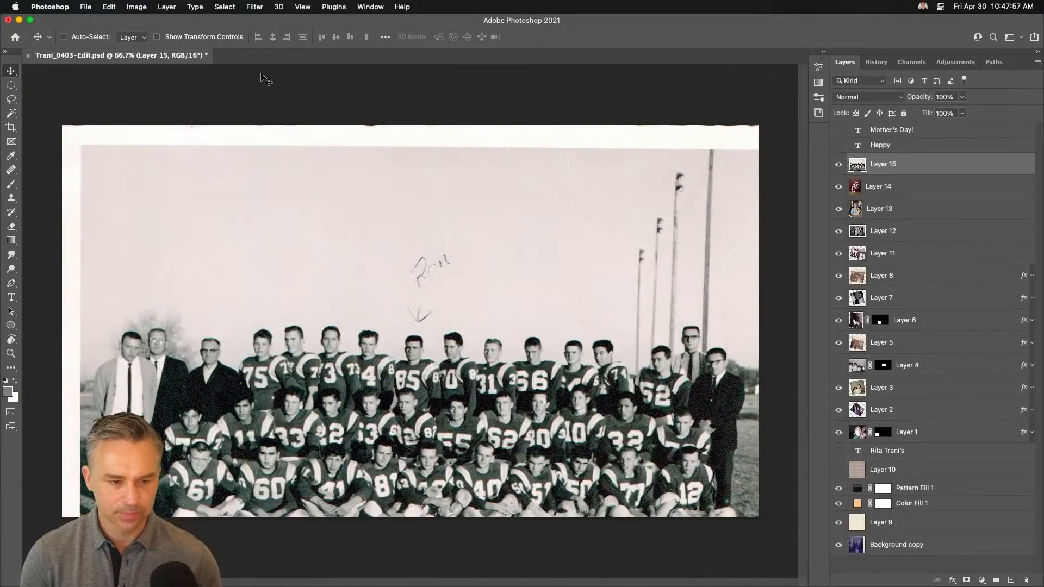
Scale the football team photo on Layer 15 down proportionally, reposition it on the canvas, and hide the layer
{"action": "key", "text": "super+t"}
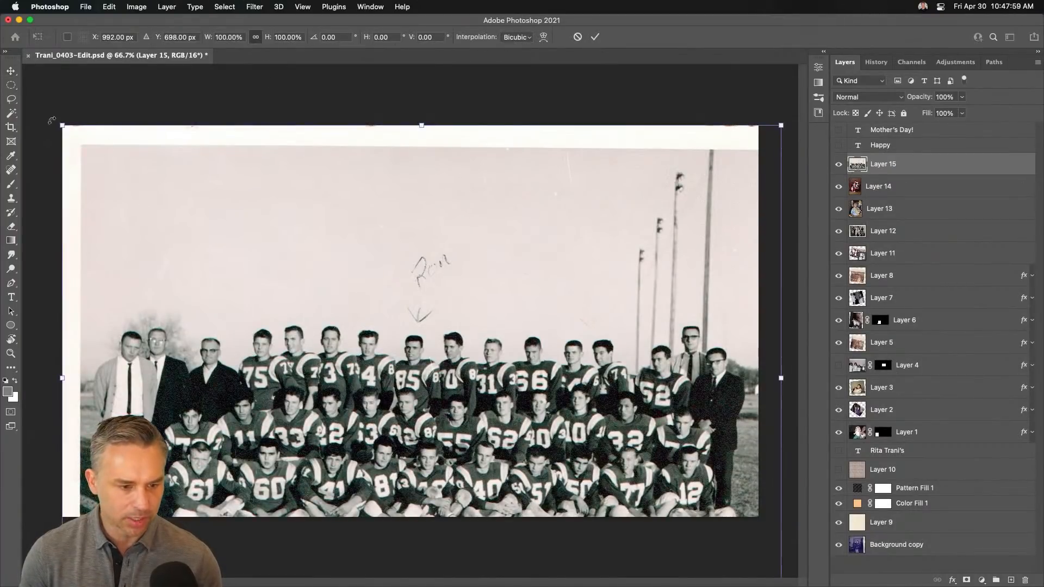
{"action": "left_click_drag", "start_coordinate": [63, 125], "coordinate": [279, 350]}
{"action": "left_click_drag", "start_coordinate": [496, 438], "coordinate": [369, 281]}
{"action": "key", "text": "Return"}
{"action": "left_click", "coordinate": [839, 164]}
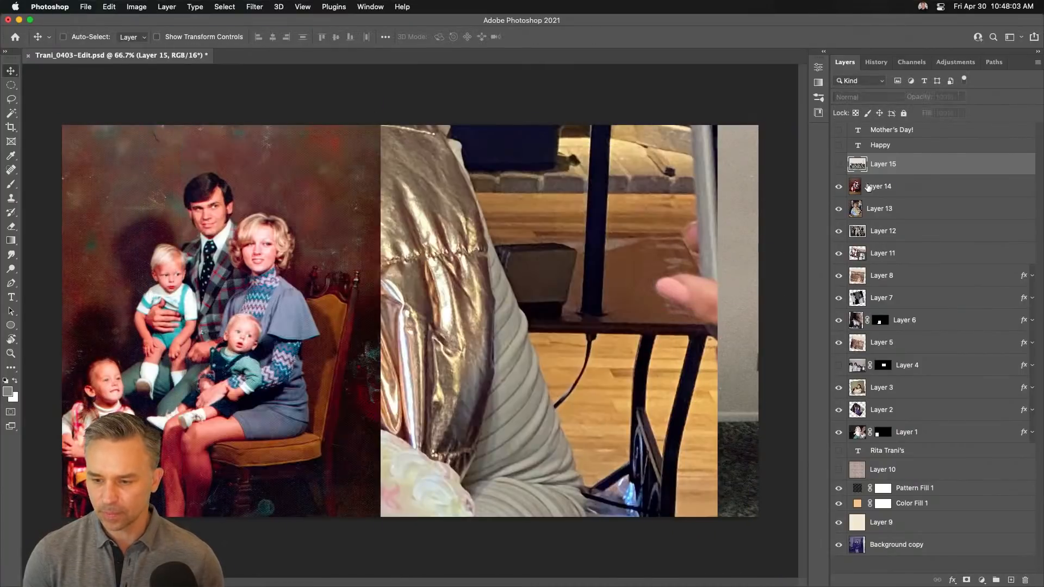
Move the family portrait on Layer 14 to the middle of the canvas
{"action": "left_click", "coordinate": [868, 188]}
{"action": "left_click_drag", "start_coordinate": [368, 258], "coordinate": [573, 256]}
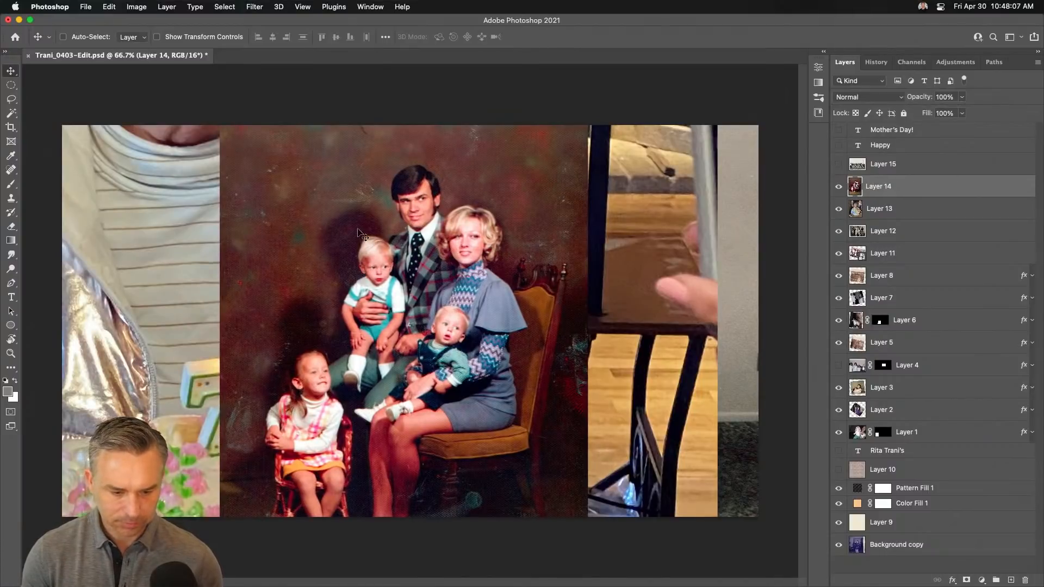
{"action": "left_click_drag", "start_coordinate": [357, 257], "coordinate": [358, 256]}
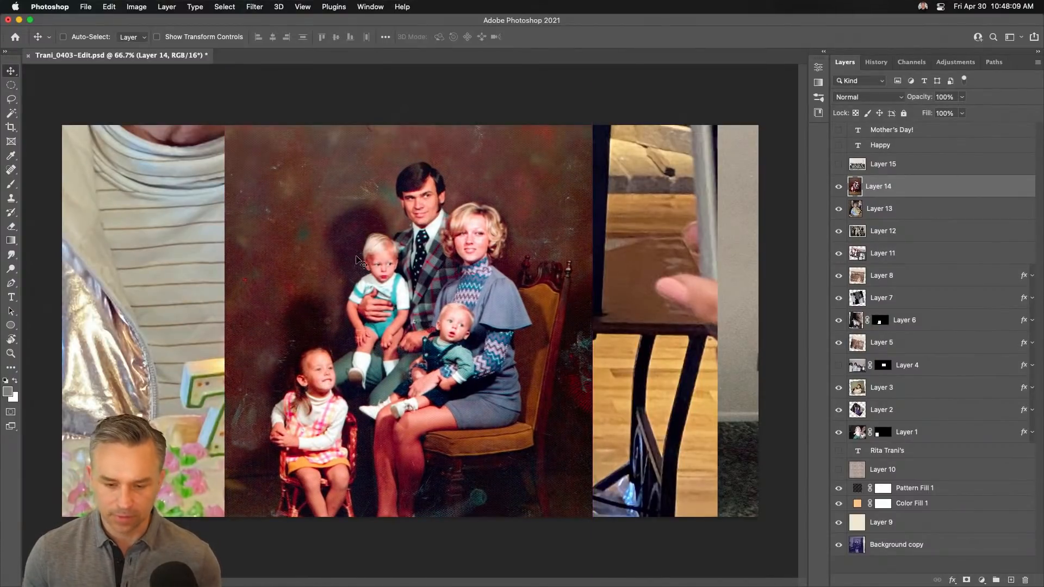
Remove the white scratches and specks from the brown backdrop left of the man's head with the Spot Healing Brush
{"action": "key", "text": "super+1"}
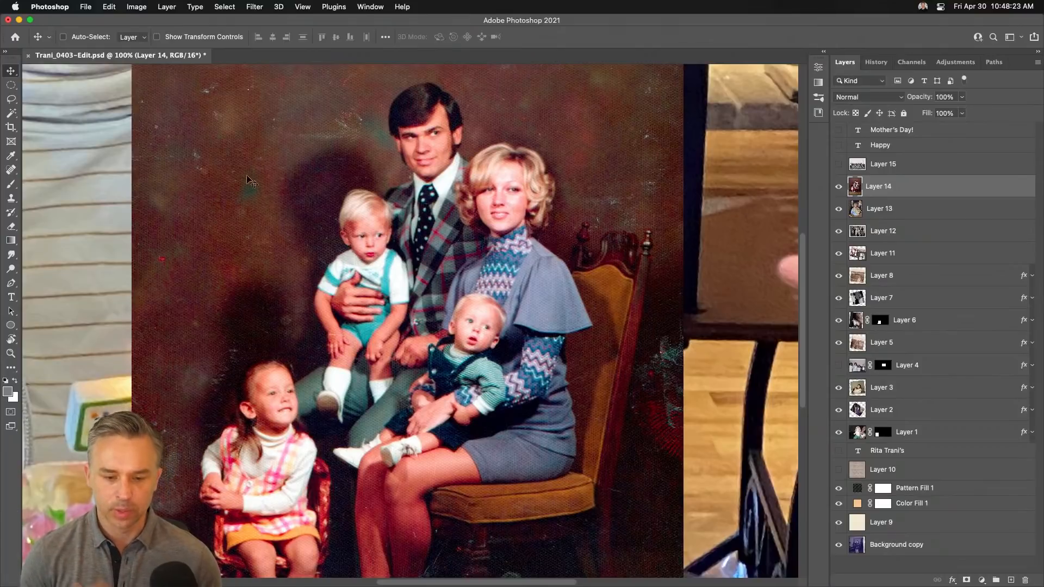
{"action": "key", "text": "super+plus"}
{"action": "key", "text": "space"}
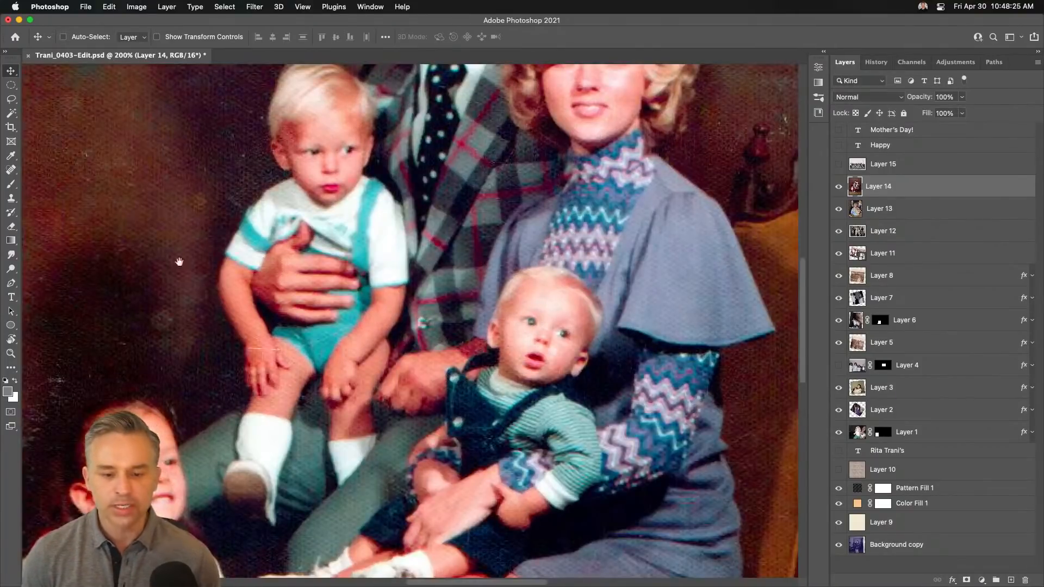
{"action": "mouse_move", "coordinate": [178, 261]}
{"action": "left_mouse_down"}
{"action": "mouse_move", "coordinate": [364, 410]}
{"action": "mouse_move", "coordinate": [305, 438]}
{"action": "mouse_move", "coordinate": [313, 519]}
{"action": "left_mouse_up"}
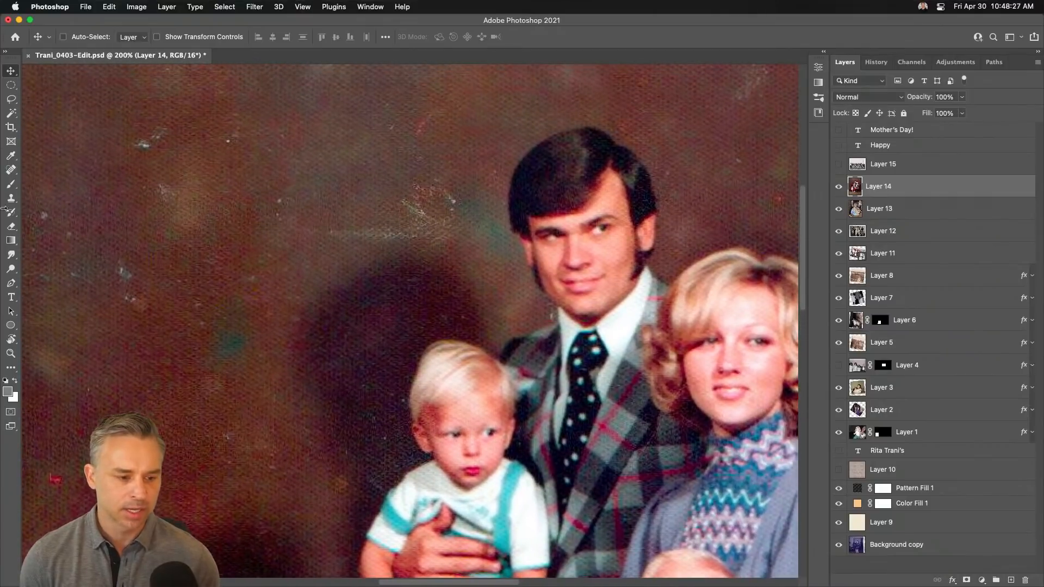
{"action": "key", "text": "j"}
{"action": "mouse_move", "coordinate": [406, 194]}
{"action": "left_mouse_down"}
{"action": "mouse_move", "coordinate": [457, 220]}
{"action": "mouse_move", "coordinate": [300, 230]}
{"action": "left_mouse_up"}
{"action": "left_click_drag", "start_coordinate": [173, 121], "coordinate": [140, 147]}
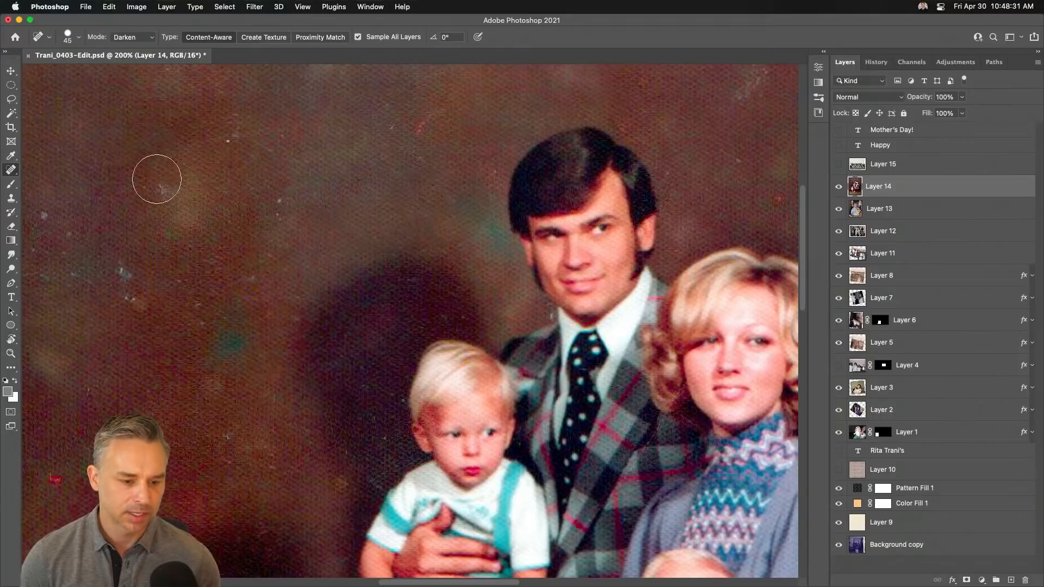
{"action": "left_click_drag", "start_coordinate": [105, 262], "coordinate": [148, 326]}
{"action": "left_click", "coordinate": [274, 210]}
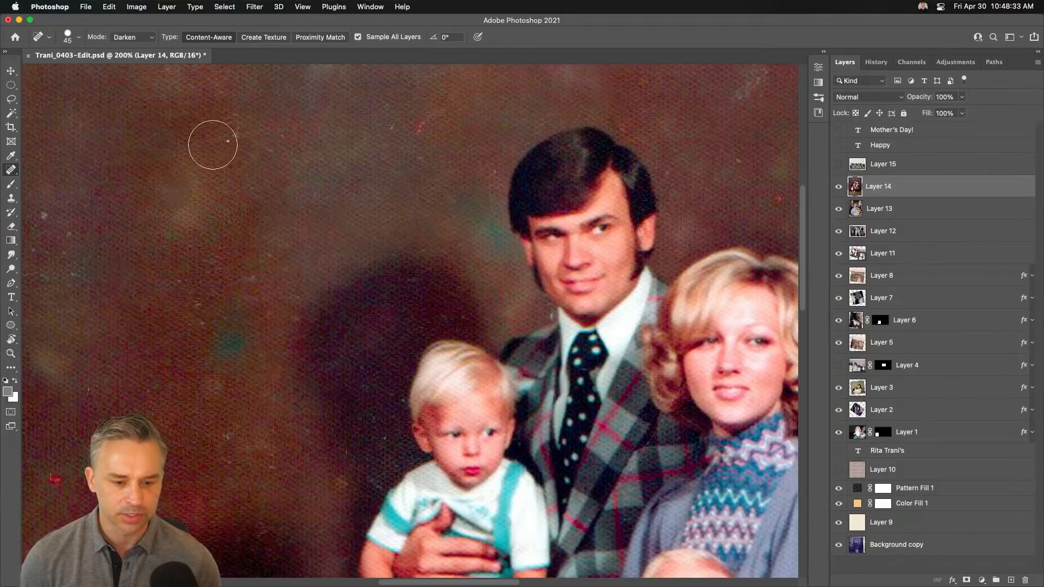
{"action": "left_click", "coordinate": [232, 143]}
{"action": "left_click", "coordinate": [44, 214]}
Heal the red spot and the nearby blemish on the dark backdrop above the seated girl
{"action": "left_click_drag", "start_coordinate": [273, 350], "coordinate": [324, 65]}
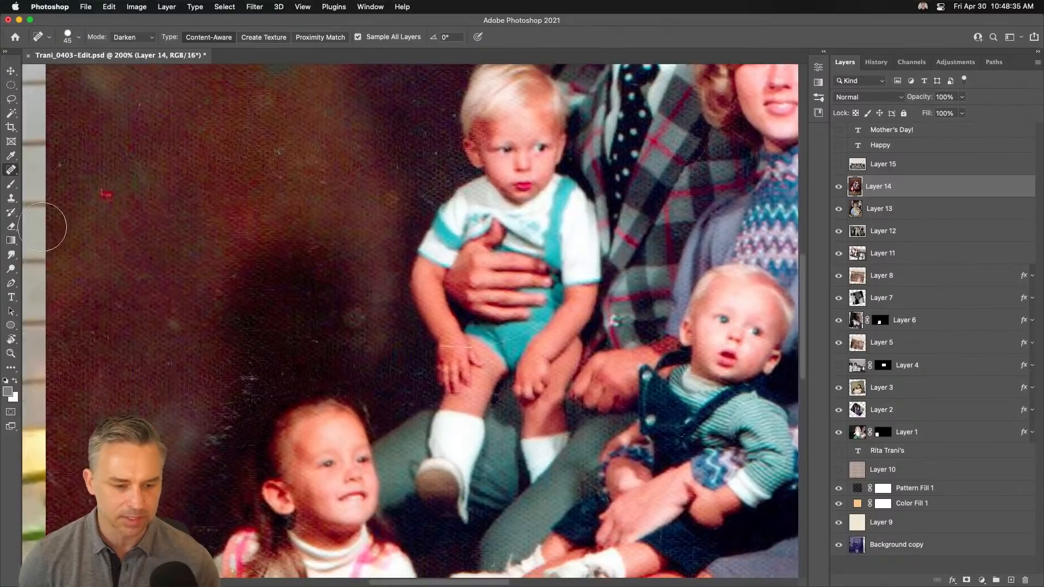
{"action": "left_click", "coordinate": [111, 198]}
{"action": "left_click", "coordinate": [178, 322]}
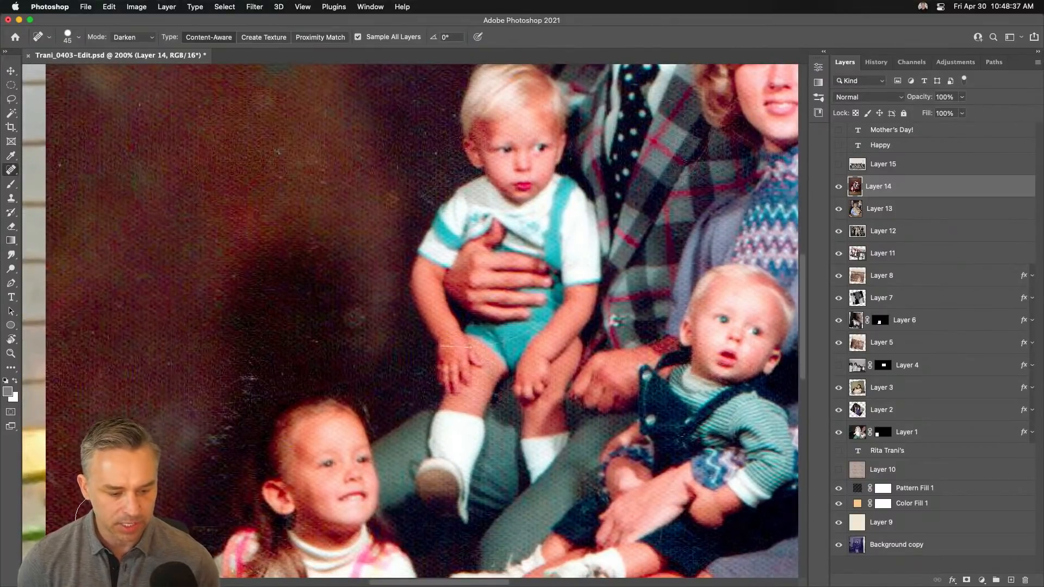
Heal the scratches on the backdrop above the chair and between the man's and woman's heads
{"action": "mouse_move", "coordinate": [375, 285]}
{"action": "left_mouse_down"}
{"action": "mouse_move", "coordinate": [354, 315]}
{"action": "mouse_move", "coordinate": [14, 477]}
{"action": "left_mouse_up"}
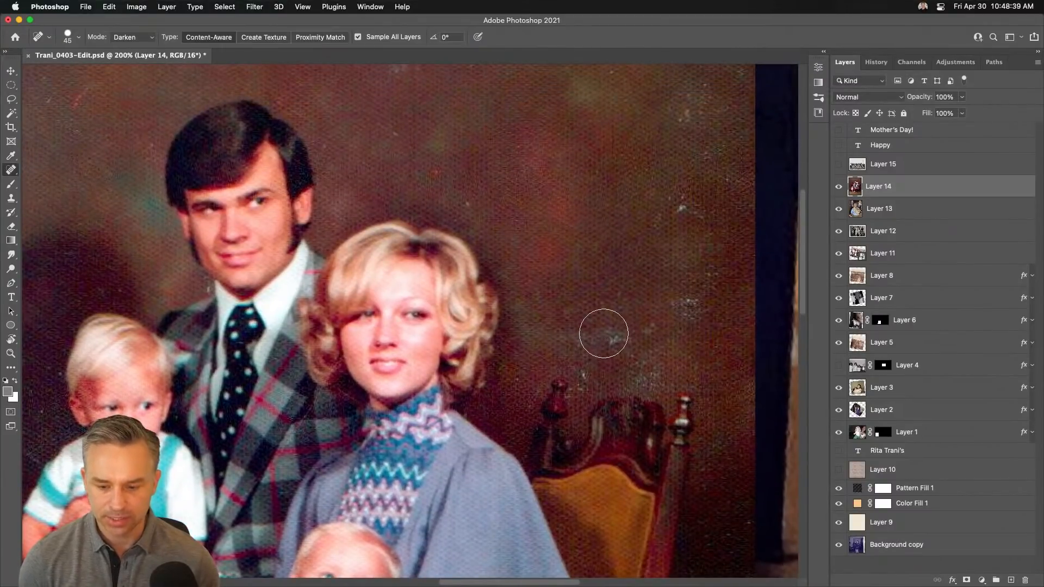
{"action": "mouse_move", "coordinate": [604, 333]}
{"action": "left_mouse_down"}
{"action": "mouse_move", "coordinate": [677, 323]}
{"action": "mouse_move", "coordinate": [690, 293]}
{"action": "mouse_move", "coordinate": [685, 202]}
{"action": "left_mouse_up"}
{"action": "left_click_drag", "start_coordinate": [428, 169], "coordinate": [484, 218]}
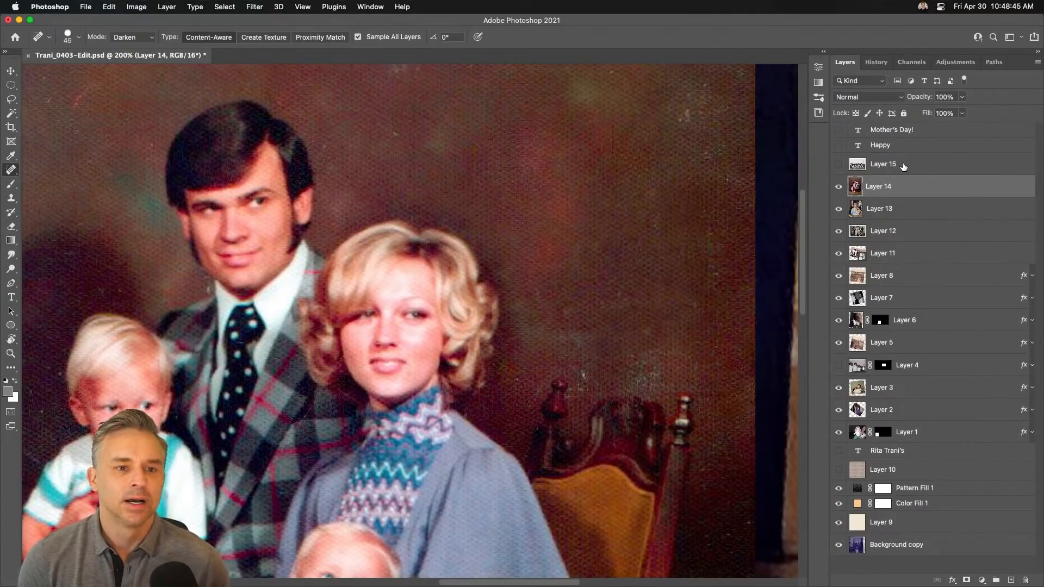
Heal the teal and red marks on the dark backdrop beside the chair, along the portrait's right edge
{"action": "left_click_drag", "start_coordinate": [243, 308], "coordinate": [393, 219]}
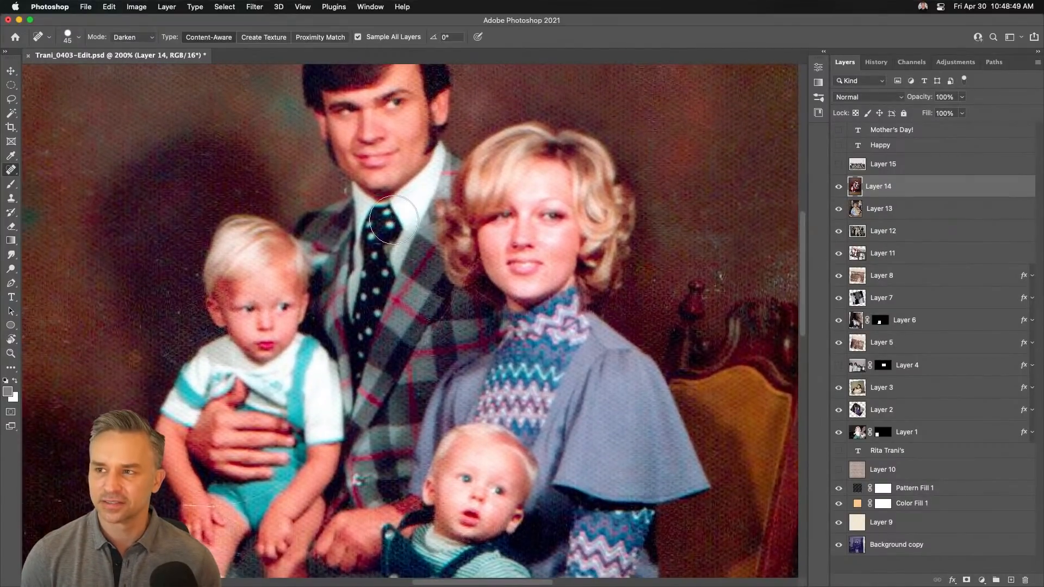
{"action": "key", "text": "super+minus"}
{"action": "left_click_drag", "start_coordinate": [406, 277], "coordinate": [474, 246]}
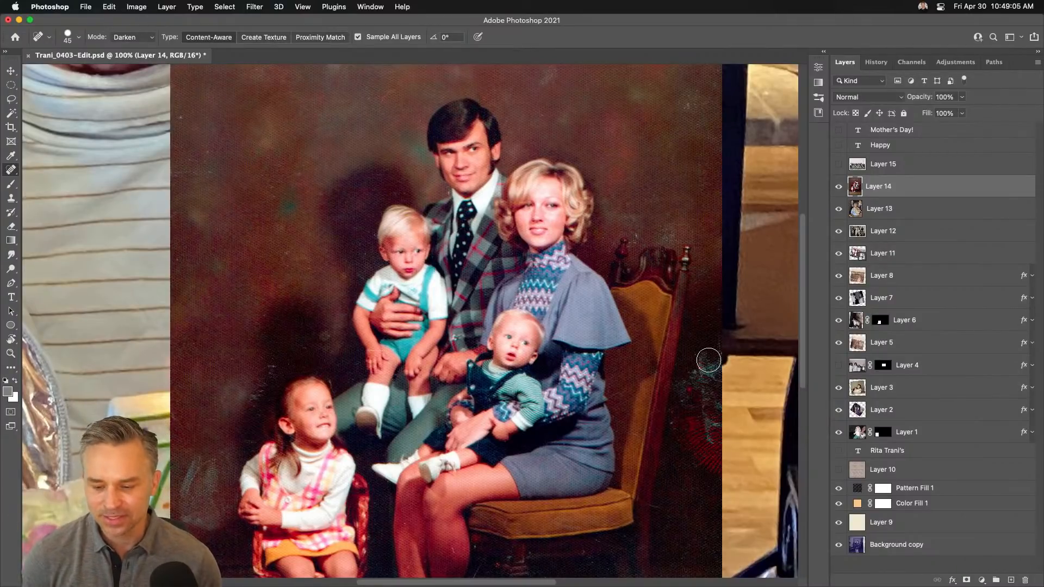
{"action": "mouse_move", "coordinate": [706, 356]}
{"action": "left_mouse_down"}
{"action": "mouse_move", "coordinate": [699, 389]}
{"action": "mouse_move", "coordinate": [690, 384]}
{"action": "mouse_move", "coordinate": [689, 462]}
{"action": "left_mouse_up"}
{"action": "mouse_move", "coordinate": [694, 408]}
{"action": "left_mouse_down"}
{"action": "mouse_move", "coordinate": [705, 473]}
{"action": "mouse_move", "coordinate": [699, 418]}
{"action": "mouse_move", "coordinate": [700, 465]}
{"action": "left_mouse_up"}
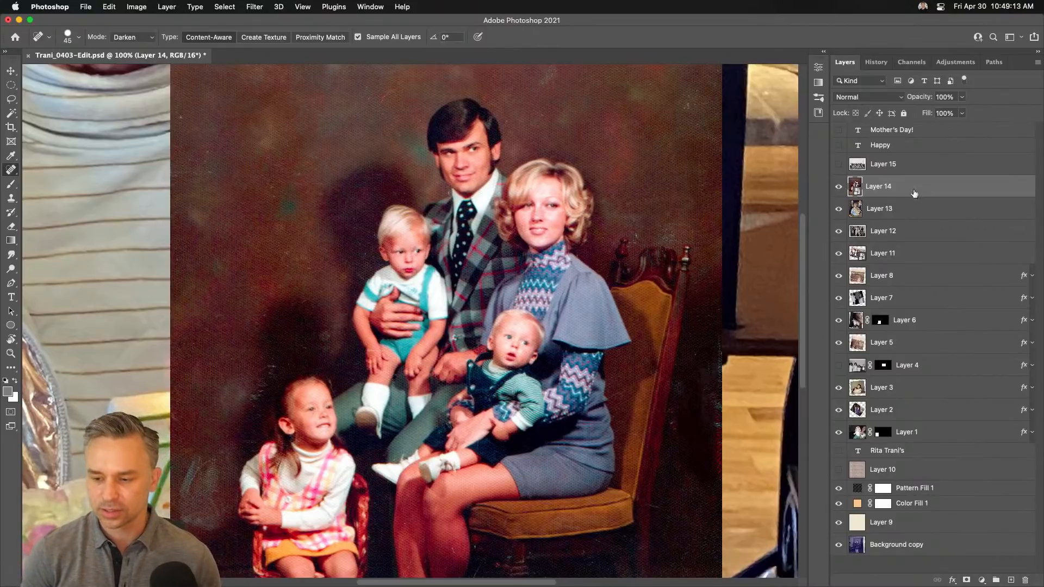
Open Layer 14 in the Camera Raw Filter and apply the Auto tonal adjustments
{"action": "left_click", "coordinate": [248, 7]}
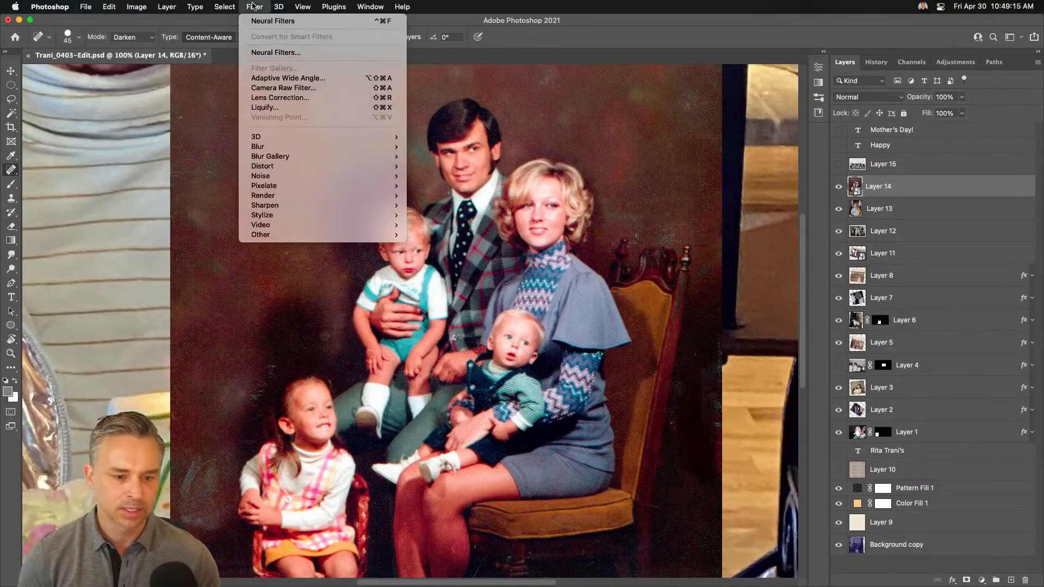
{"action": "left_click", "coordinate": [261, 92]}
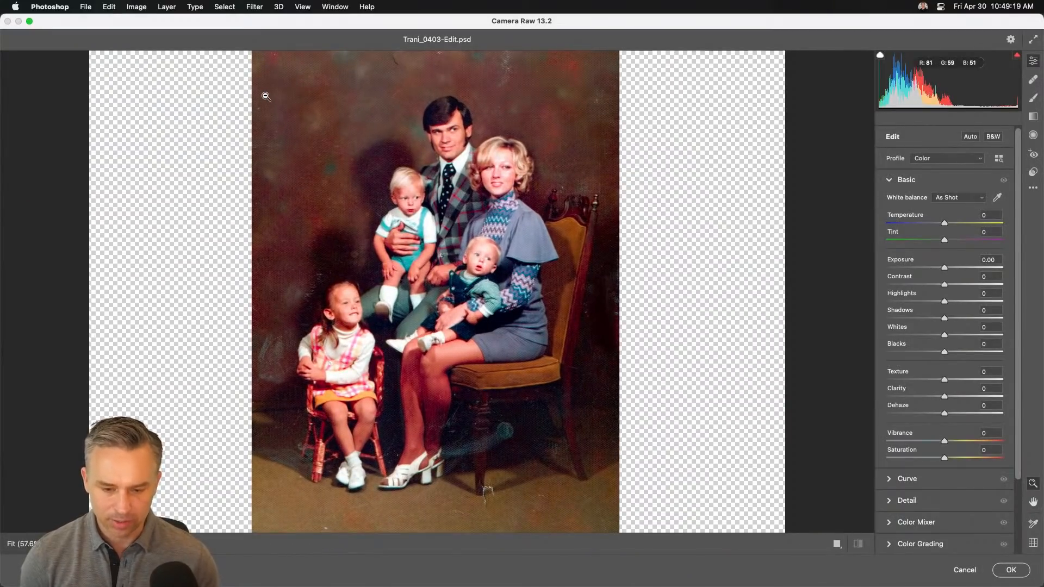
{"action": "key", "text": "super+equal"}
{"action": "left_click_drag", "start_coordinate": [316, 198], "coordinate": [326, 366]}
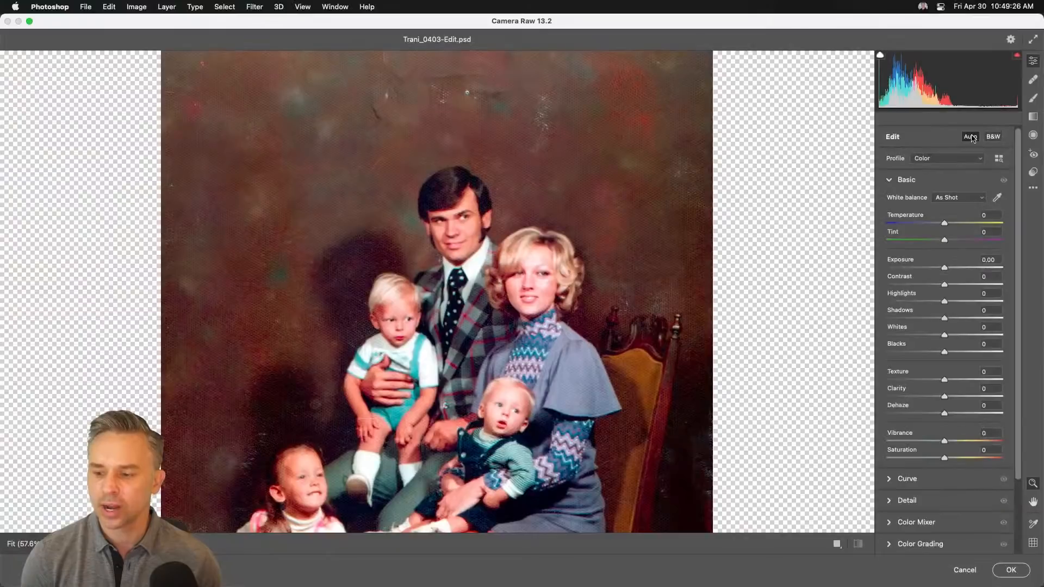
{"action": "left_click", "coordinate": [895, 159]}
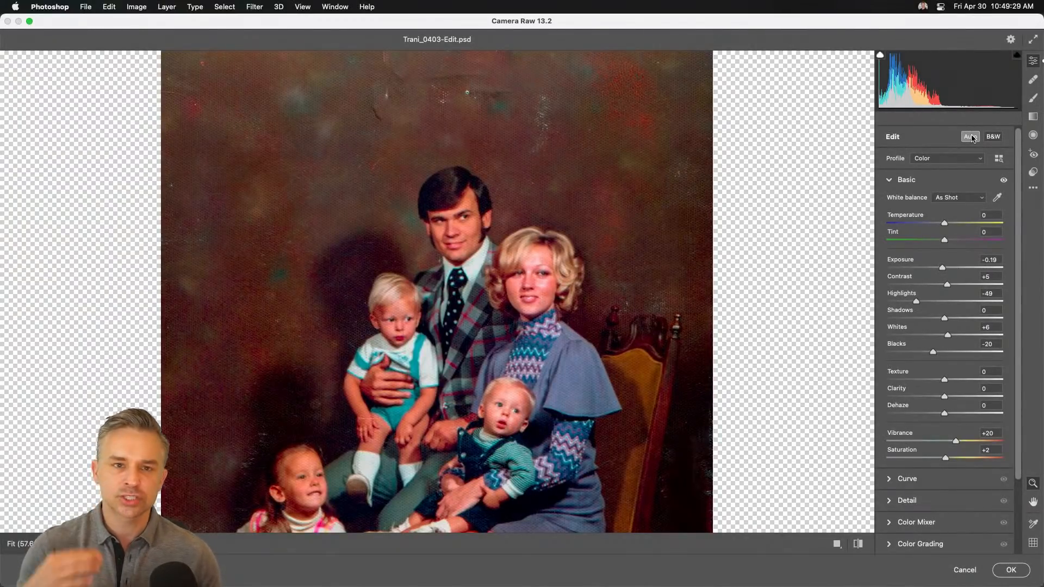
Toggle the Auto adjustments off and on repeatedly to compare the portrait before and after
{"action": "left_click", "coordinate": [972, 138]}
{"action": "left_click", "coordinate": [971, 138]}
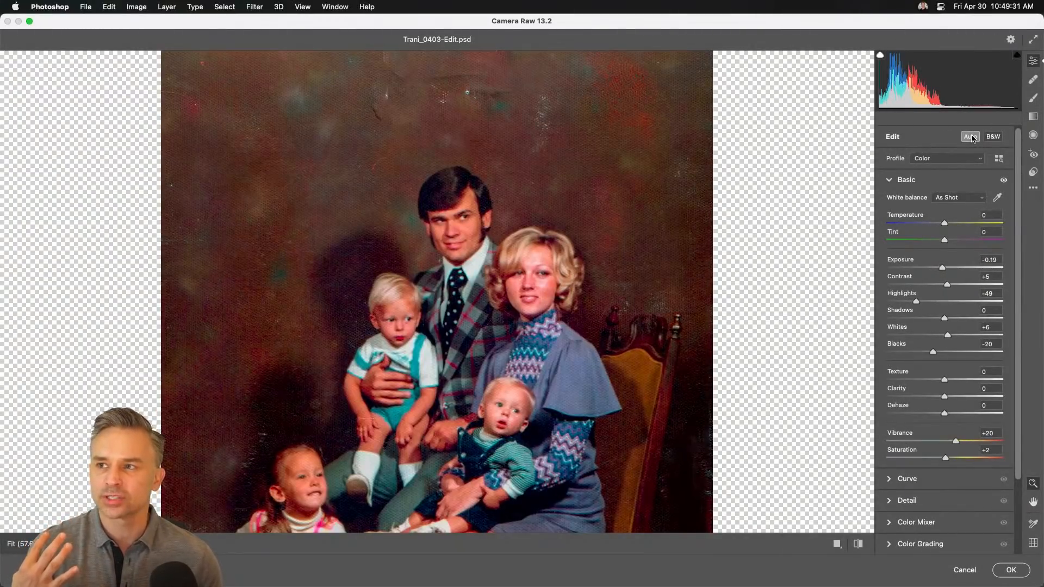
{"action": "left_click", "coordinate": [971, 138]}
{"action": "left_click", "coordinate": [971, 138]}
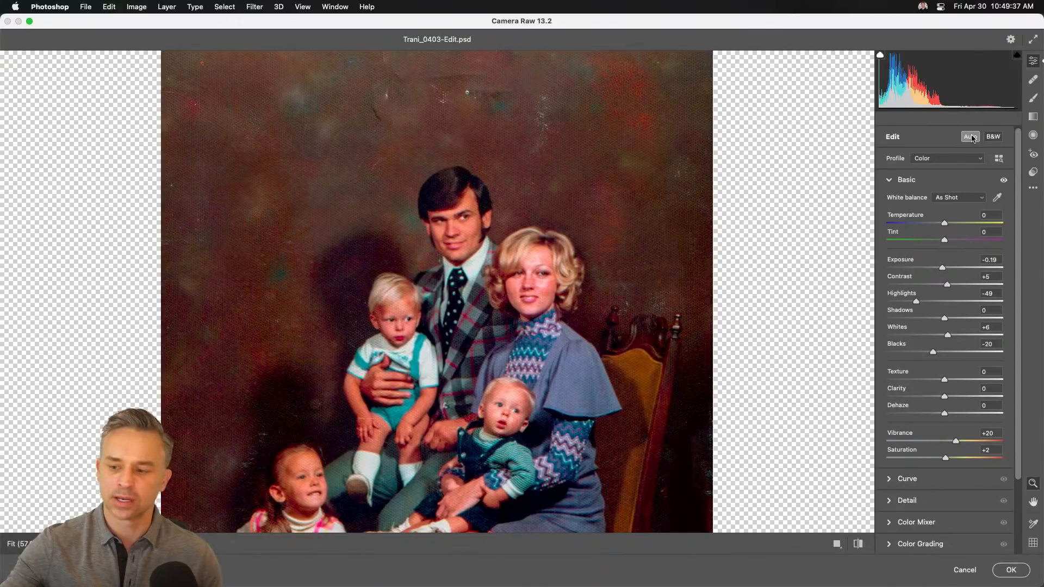
{"action": "left_click", "coordinate": [971, 138]}
{"action": "left_click", "coordinate": [972, 138]}
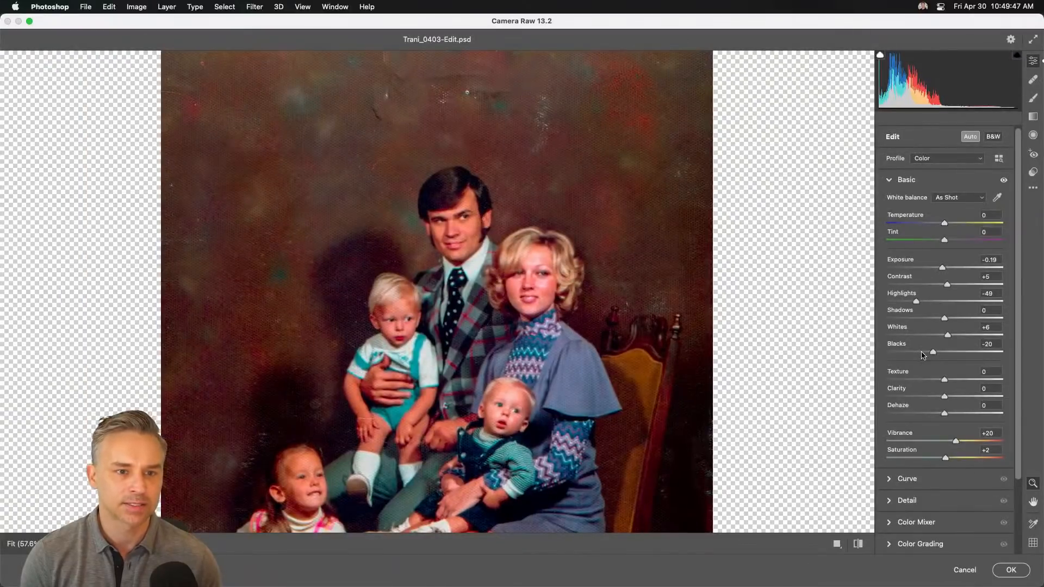
Heal the vertical streak of white scratches above the woman at brush size 16, moving the sample source to cleaner backdrop
{"action": "left_click", "coordinate": [543, 162]}
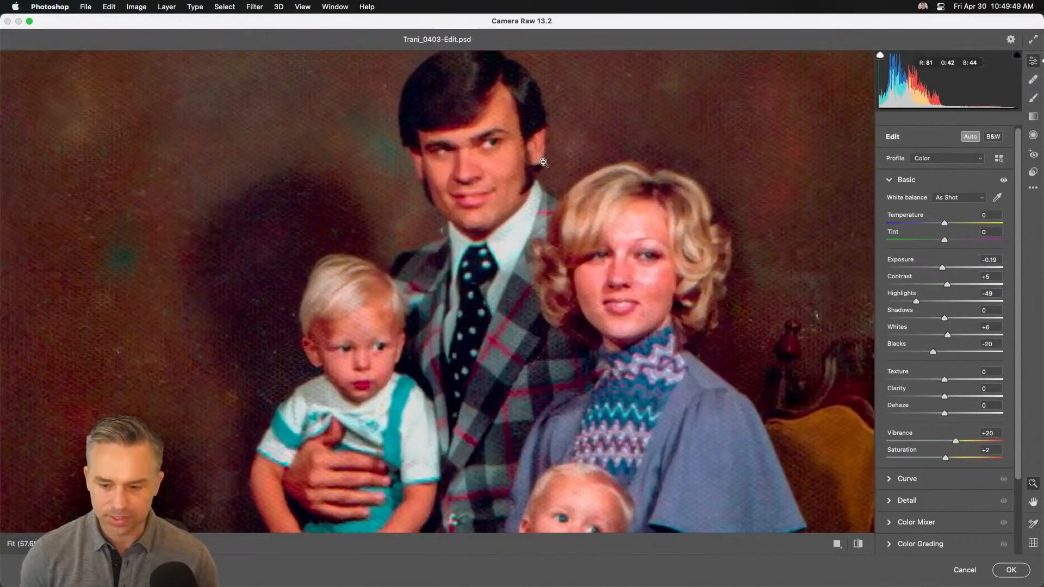
{"action": "key", "text": "space"}
{"action": "left_click_drag", "start_coordinate": [654, 326], "coordinate": [594, 541]}
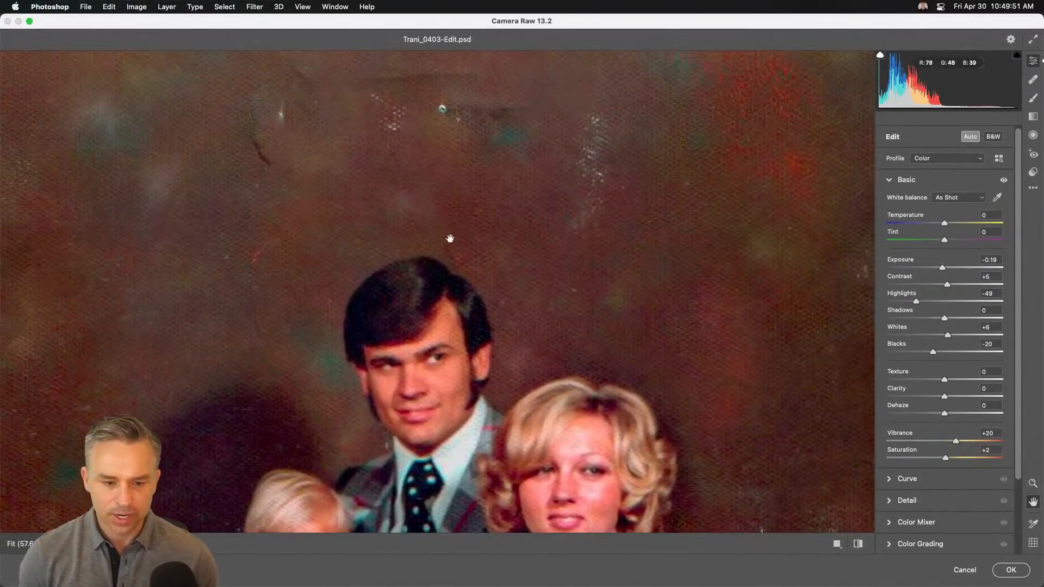
{"action": "left_click_drag", "start_coordinate": [450, 238], "coordinate": [521, 263]}
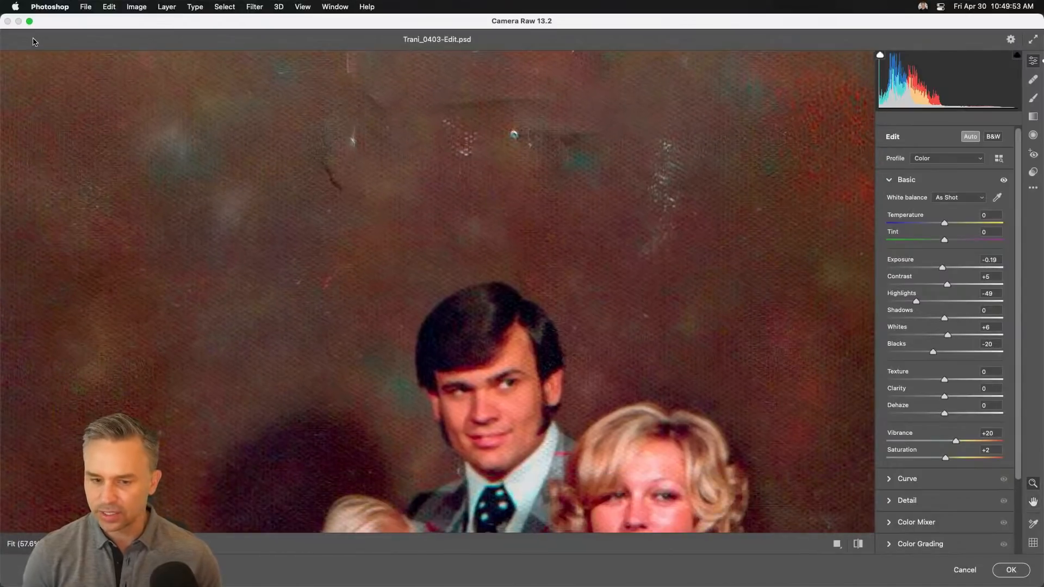
{"action": "left_click", "coordinate": [1033, 80]}
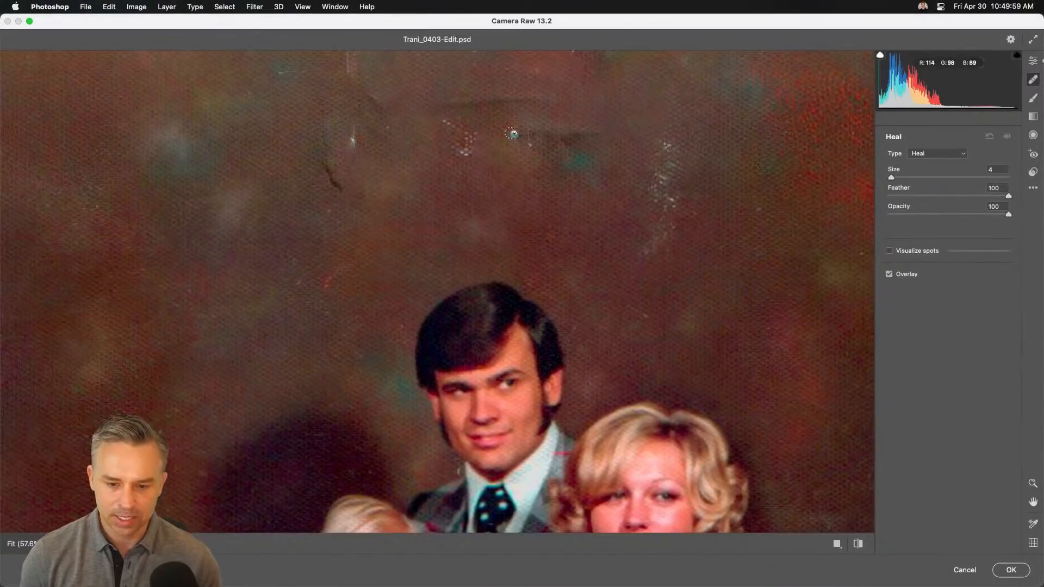
{"action": "key", "text": "bracketright"}
{"action": "key", "text": "bracketright"}
{"action": "key", "text": "bracketright"}
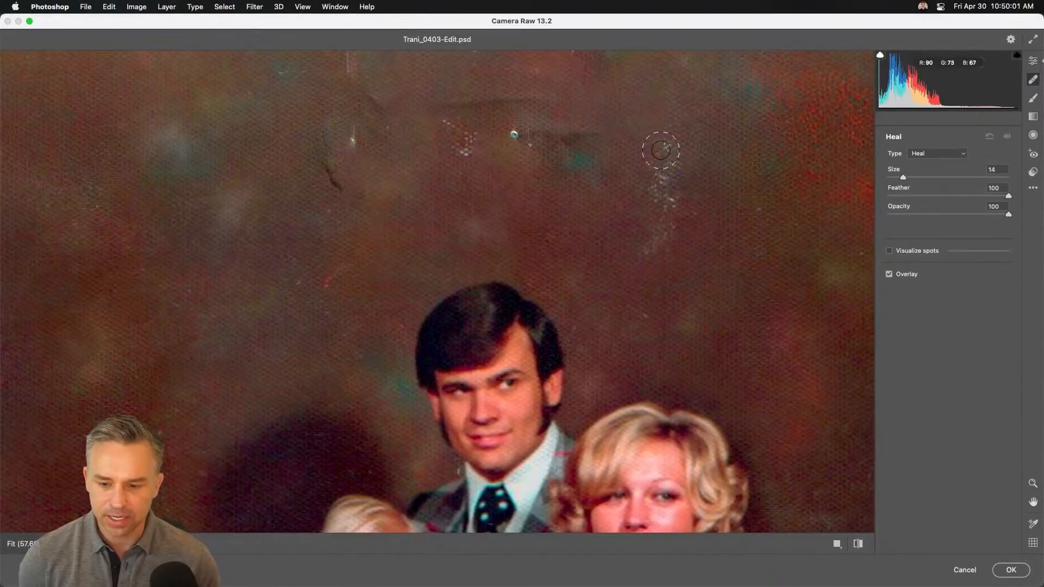
{"action": "left_click_drag", "start_coordinate": [660, 150], "coordinate": [659, 271]}
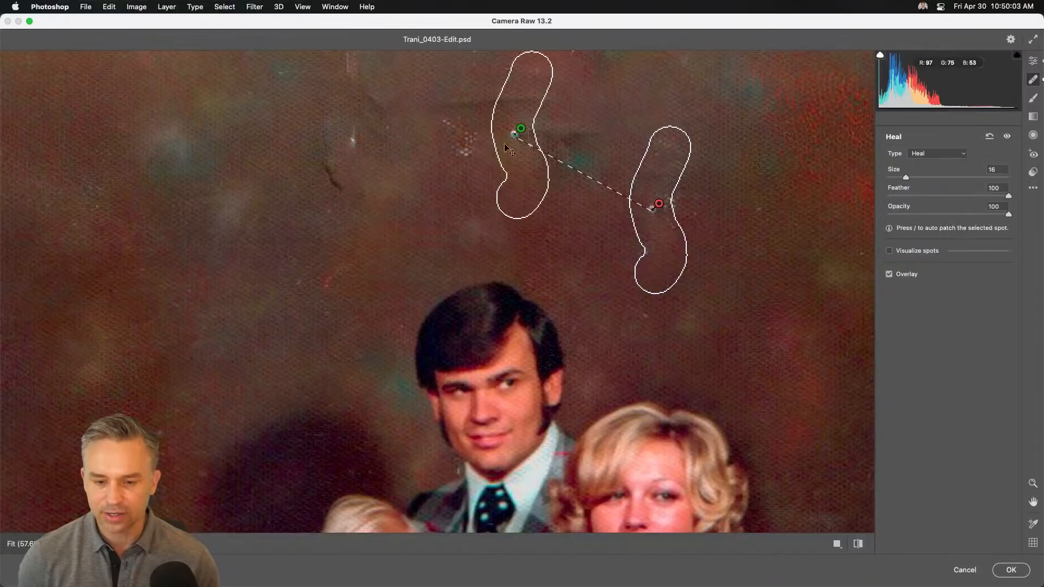
{"action": "mouse_move", "coordinate": [509, 150]}
{"action": "left_mouse_down"}
{"action": "mouse_move", "coordinate": [526, 243]}
{"action": "mouse_move", "coordinate": [791, 231]}
{"action": "mouse_move", "coordinate": [727, 278]}
{"action": "left_mouse_up"}
Heal the white specks above the man's head using a relocated sample source, and paint over the dark crack beside them
{"action": "mouse_move", "coordinate": [464, 122]}
{"action": "left_mouse_down"}
{"action": "mouse_move", "coordinate": [481, 160]}
{"action": "mouse_move", "coordinate": [513, 130]}
{"action": "mouse_move", "coordinate": [535, 140]}
{"action": "left_mouse_up"}
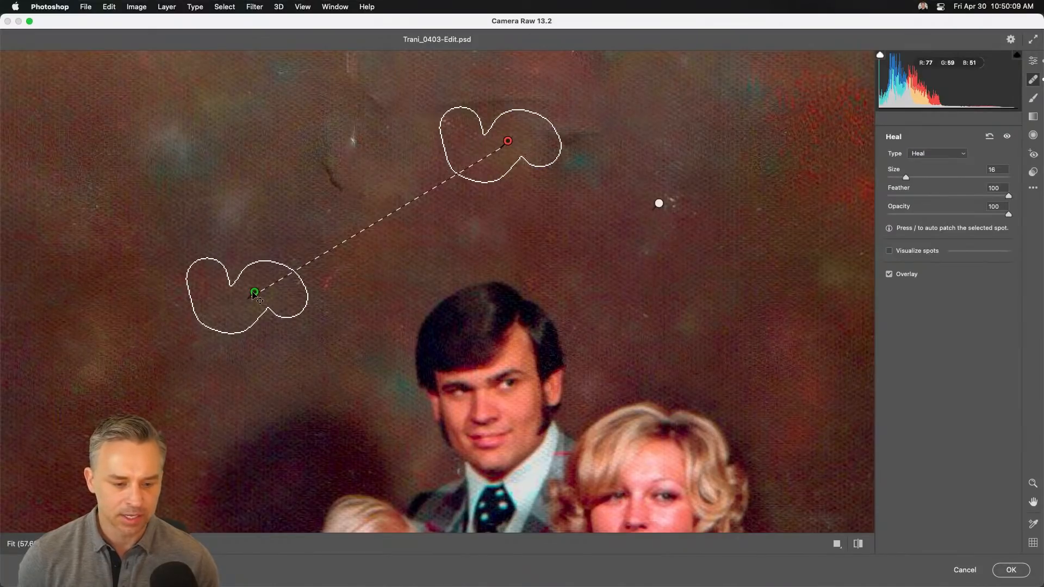
{"action": "left_click_drag", "start_coordinate": [255, 294], "coordinate": [198, 136]}
{"action": "mouse_move", "coordinate": [344, 109]}
{"action": "left_mouse_down"}
{"action": "mouse_move", "coordinate": [361, 145]}
{"action": "mouse_move", "coordinate": [340, 170]}
{"action": "mouse_move", "coordinate": [347, 204]}
{"action": "left_mouse_up"}
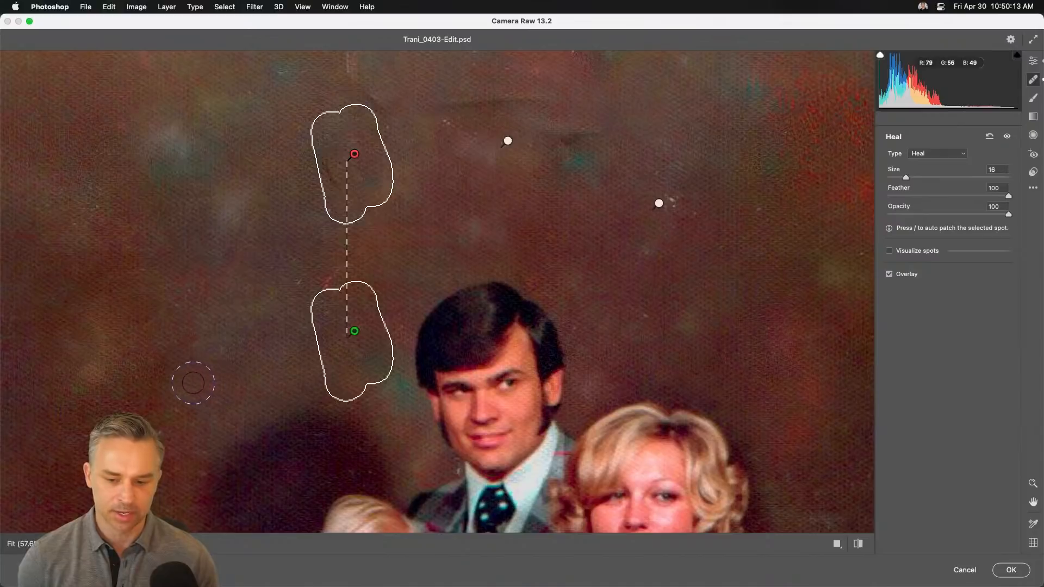
Heal the blemished backdrop patch beside the family's shadow using a relocated sample source, and apply the Camera Raw edits
{"action": "key", "text": "space"}
{"action": "mouse_move", "coordinate": [184, 379]}
{"action": "left_mouse_down"}
{"action": "mouse_move", "coordinate": [349, 147]}
{"action": "mouse_move", "coordinate": [368, 100]}
{"action": "left_mouse_up"}
{"action": "left_click_drag", "start_coordinate": [312, 192], "coordinate": [320, 253]}
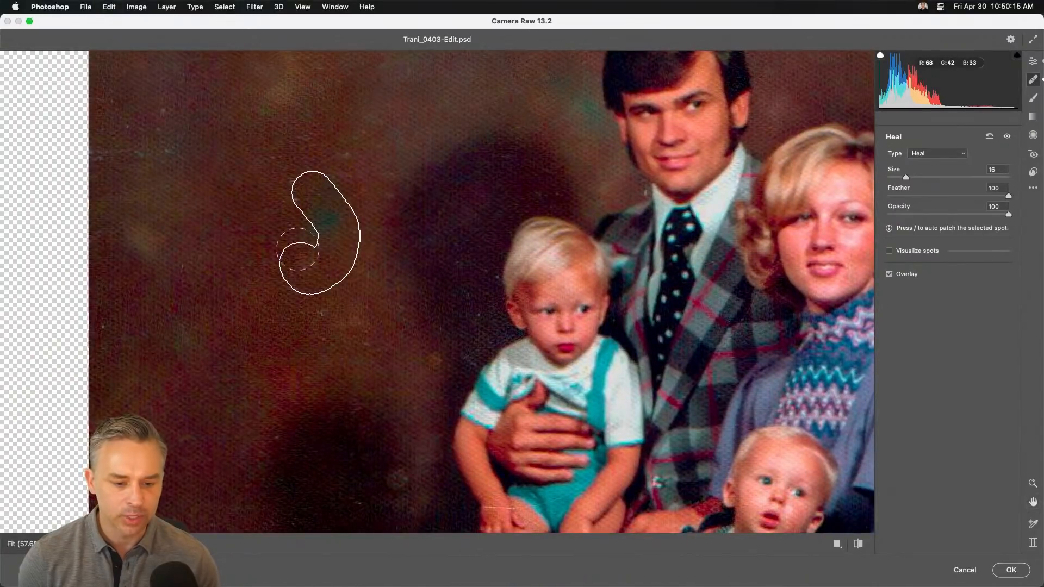
{"action": "mouse_move", "coordinate": [241, 207]}
{"action": "left_mouse_down"}
{"action": "mouse_move", "coordinate": [231, 261]}
{"action": "mouse_move", "coordinate": [225, 217]}
{"action": "left_mouse_up"}
{"action": "mouse_move", "coordinate": [323, 222]}
{"action": "left_mouse_down"}
{"action": "mouse_move", "coordinate": [325, 197]}
{"action": "mouse_move", "coordinate": [319, 267]}
{"action": "mouse_move", "coordinate": [324, 233]}
{"action": "left_mouse_up"}
{"action": "key", "text": "space"}
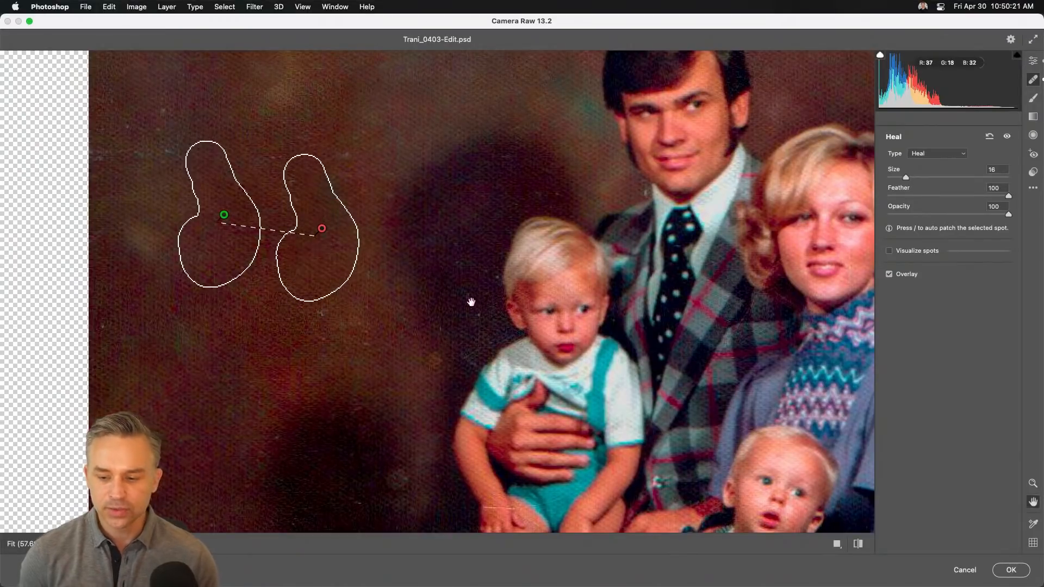
{"action": "mouse_move", "coordinate": [548, 505]}
{"action": "left_mouse_down"}
{"action": "mouse_move", "coordinate": [291, 328]}
{"action": "mouse_move", "coordinate": [58, 124]}
{"action": "mouse_move", "coordinate": [280, 205]}
{"action": "mouse_move", "coordinate": [455, 443]}
{"action": "mouse_move", "coordinate": [402, 489]}
{"action": "left_mouse_up"}
{"action": "left_click", "coordinate": [1011, 571]}
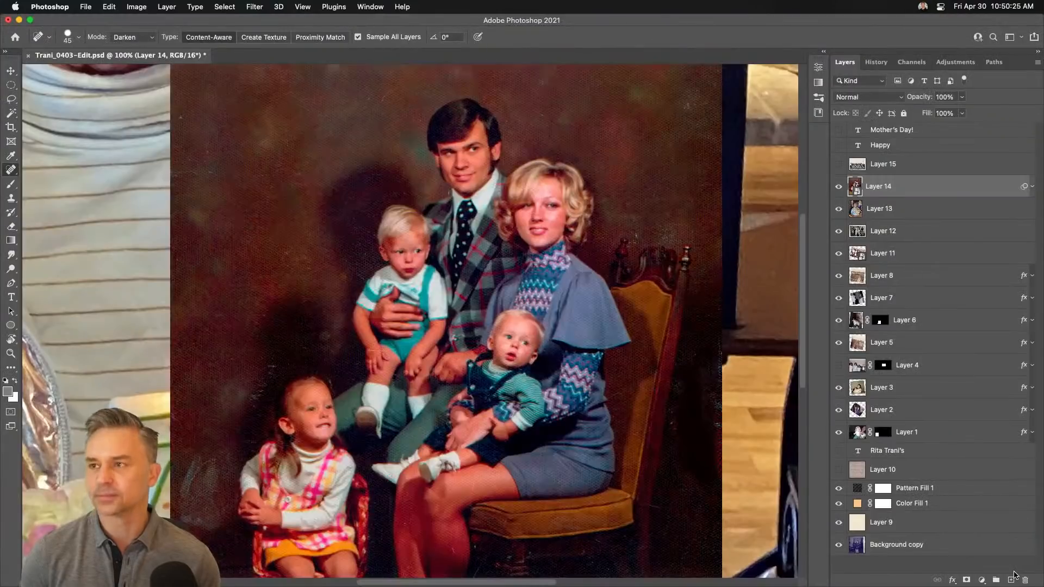
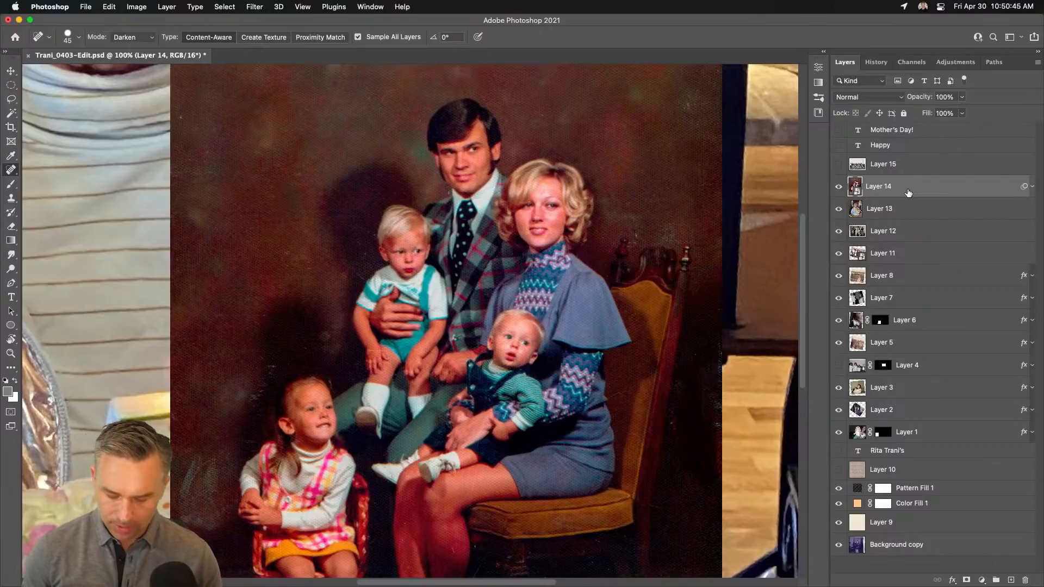
Scale Layer 14 down to 32.88% and place the family portrait over the wooden floor beside the woman in the vest
{"action": "key", "text": "super+minus"}
{"action": "key", "text": "super+minus"}
{"action": "key", "text": "super+t"}
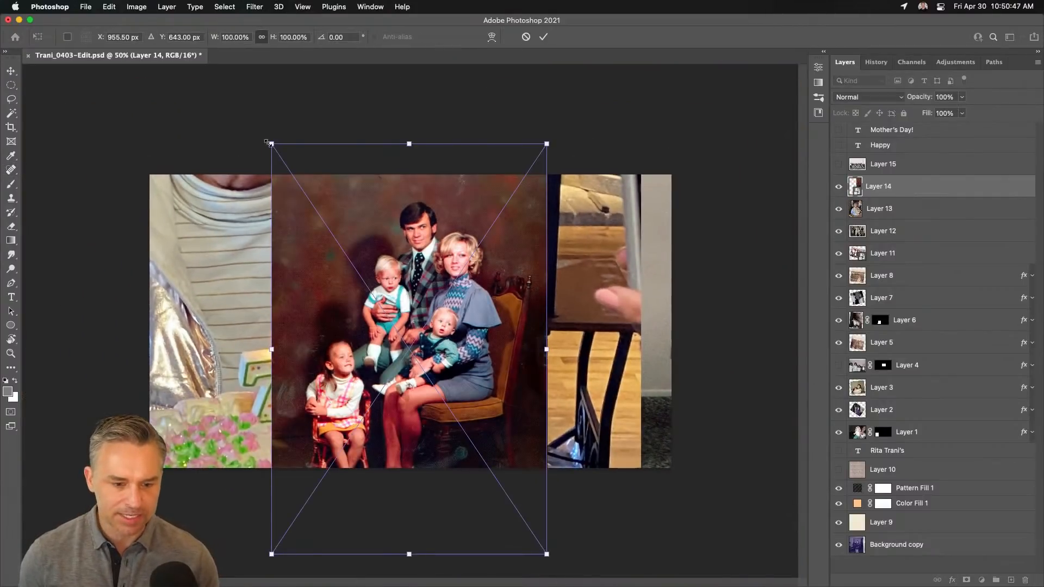
{"action": "left_click_drag", "start_coordinate": [271, 139], "coordinate": [456, 419]}
{"action": "mouse_move", "coordinate": [472, 486]}
{"action": "left_mouse_down"}
{"action": "mouse_move", "coordinate": [564, 300]}
{"action": "mouse_move", "coordinate": [552, 298]}
{"action": "left_mouse_up"}
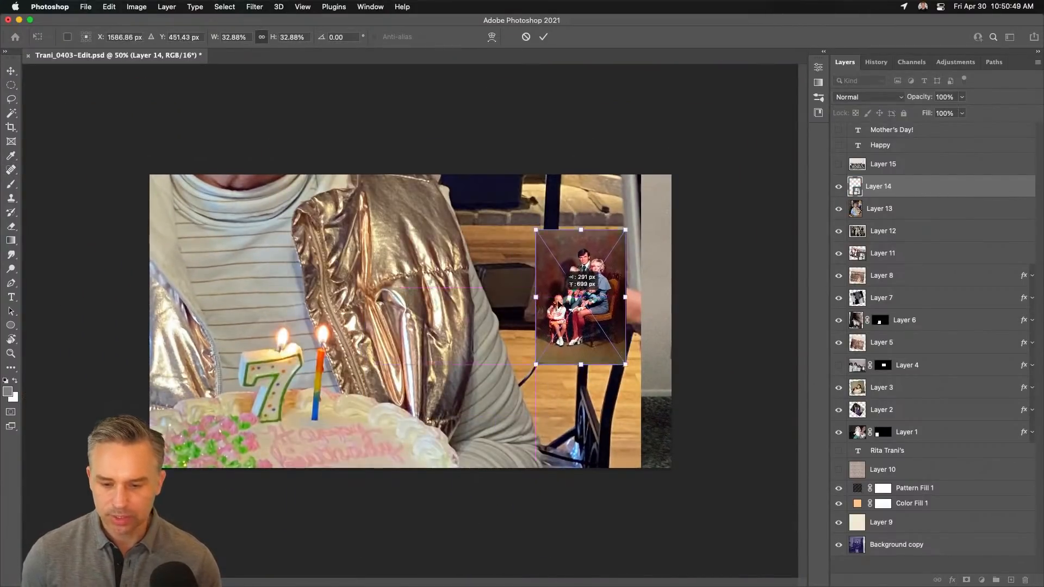
{"action": "key", "text": "Return"}
{"action": "key", "text": "j"}
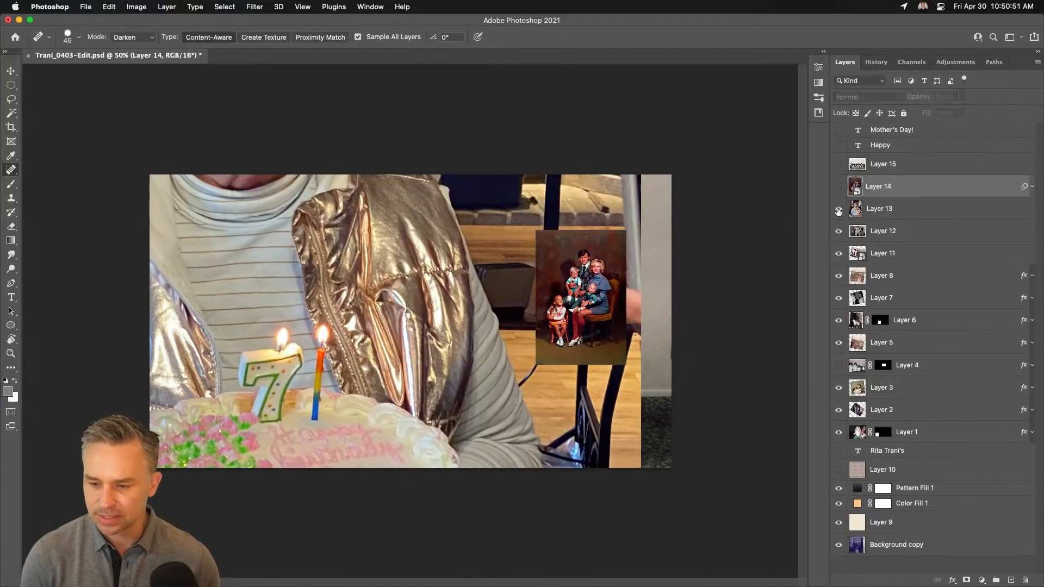
Hide Layer 14 and reposition Layer 13 at full size so the woman's face sits in the middle of the canvas
{"action": "left_click", "coordinate": [838, 187]}
{"action": "left_click", "coordinate": [879, 209]}
{"action": "key", "text": "super+t"}
{"action": "left_click_drag", "start_coordinate": [276, 332], "coordinate": [358, 482]}
{"action": "left_click_drag", "start_coordinate": [196, 193], "coordinate": [248, 312]}
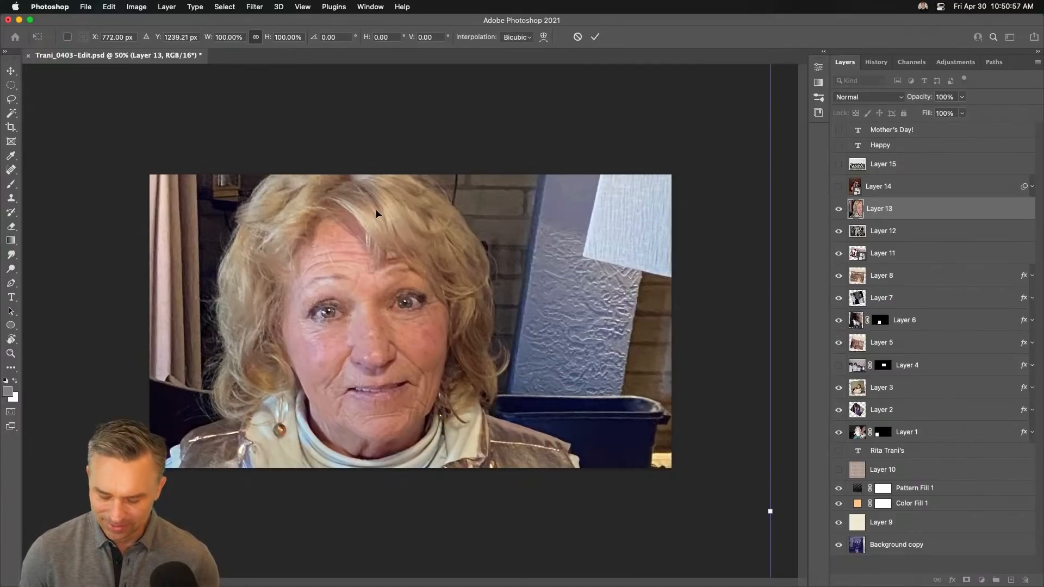
{"action": "key", "text": "Return"}
{"action": "key", "text": "j"}
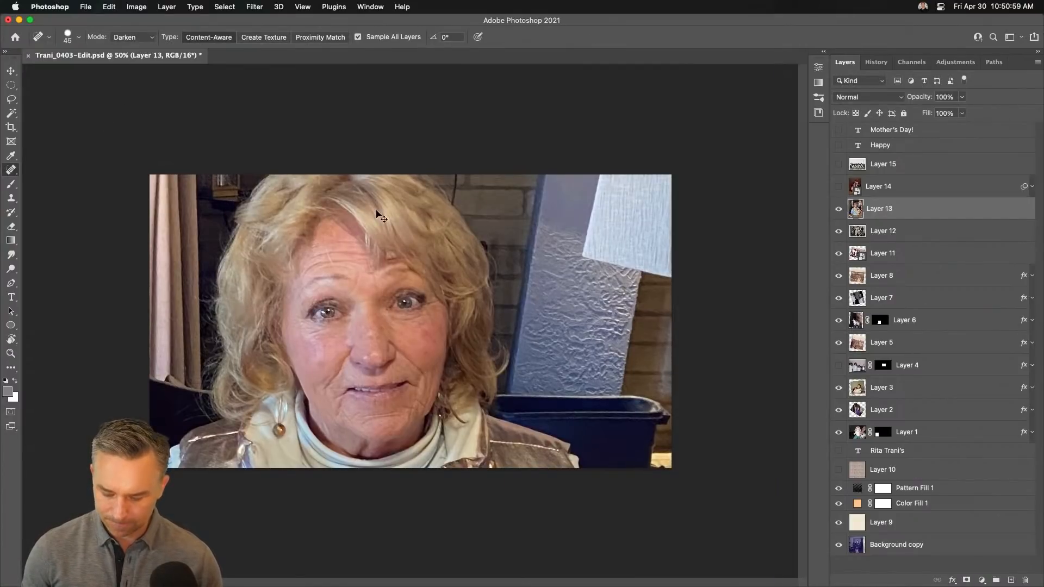
Convert Layer 13 to a smart object, scale it down, and position it to show the woman with the candles below her
{"action": "key", "text": "super+minus"}
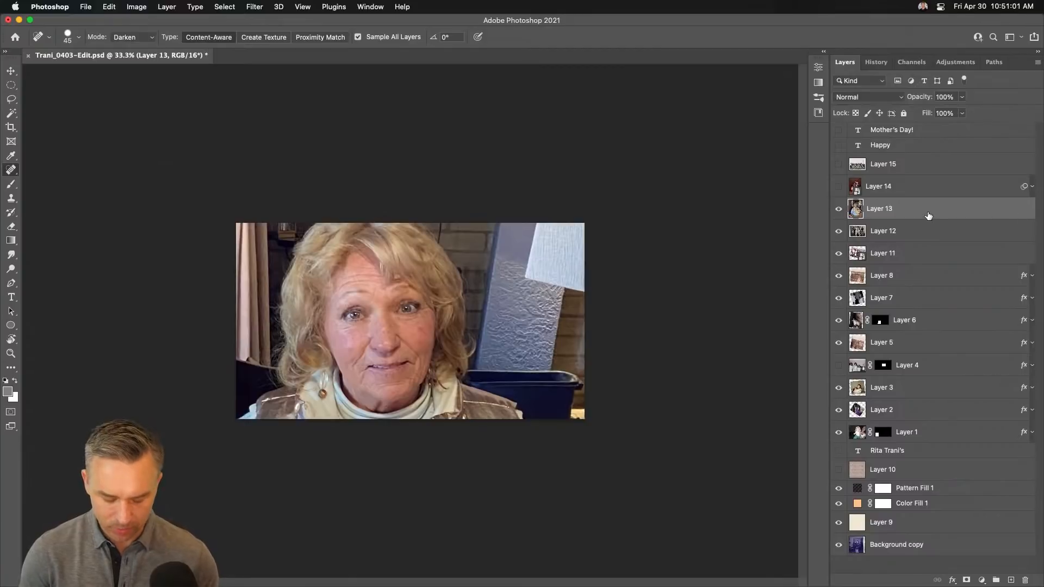
{"action": "key", "text": "super+j"}
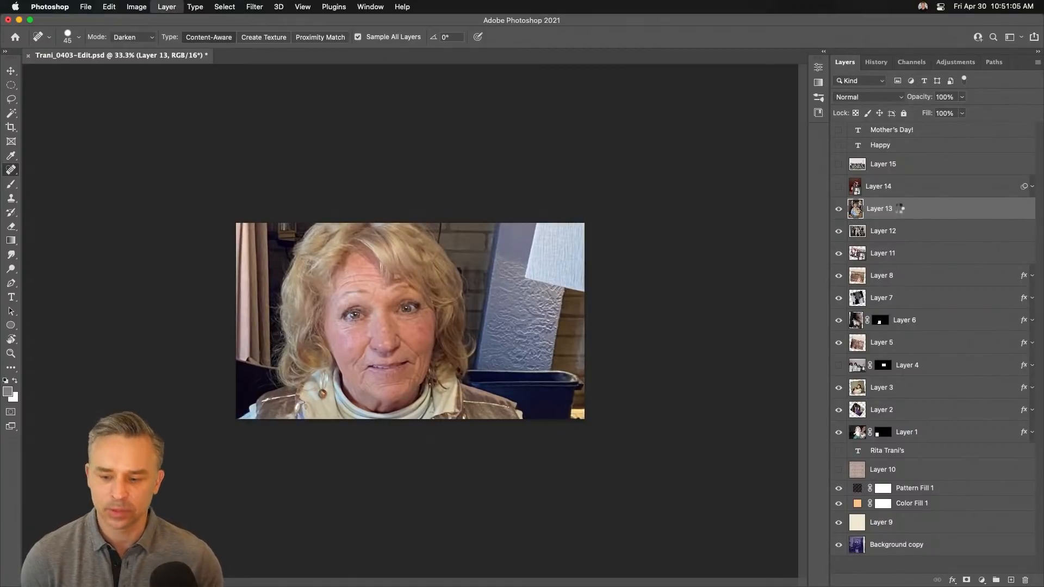
{"action": "key", "text": "super+t"}
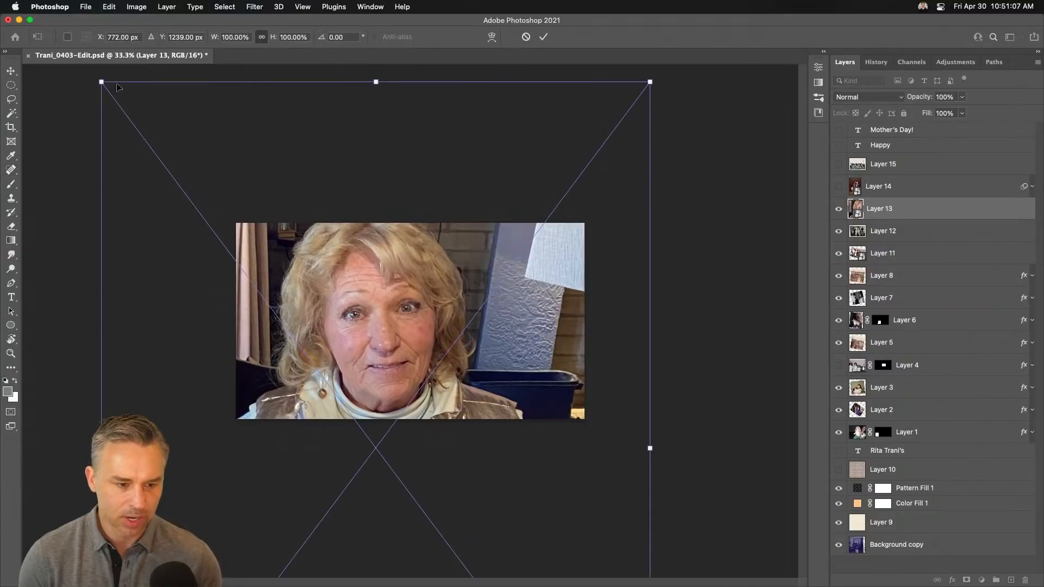
{"action": "left_click_drag", "start_coordinate": [100, 81], "coordinate": [419, 506]}
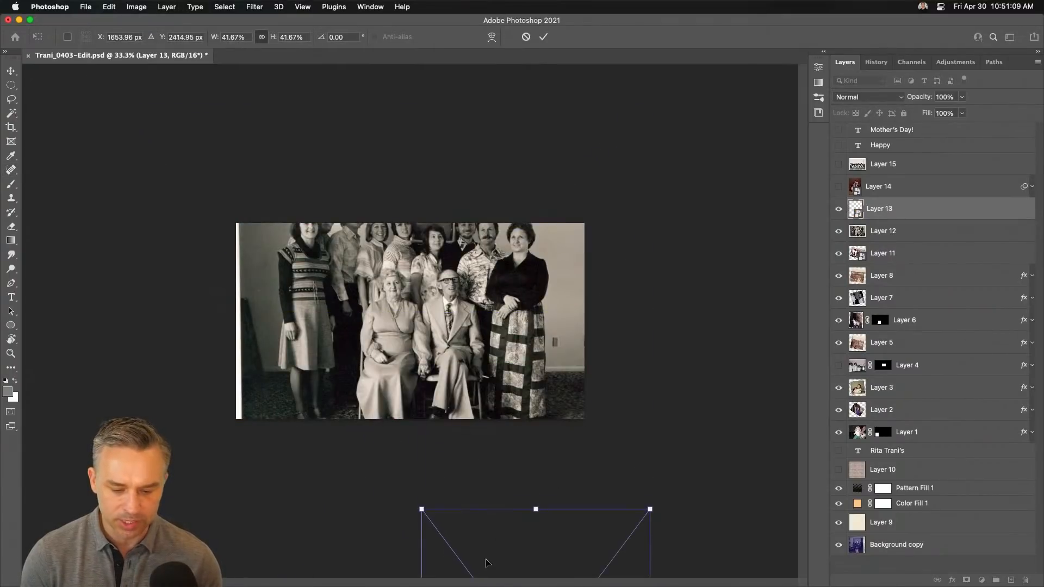
{"action": "left_click_drag", "start_coordinate": [482, 564], "coordinate": [359, 276]}
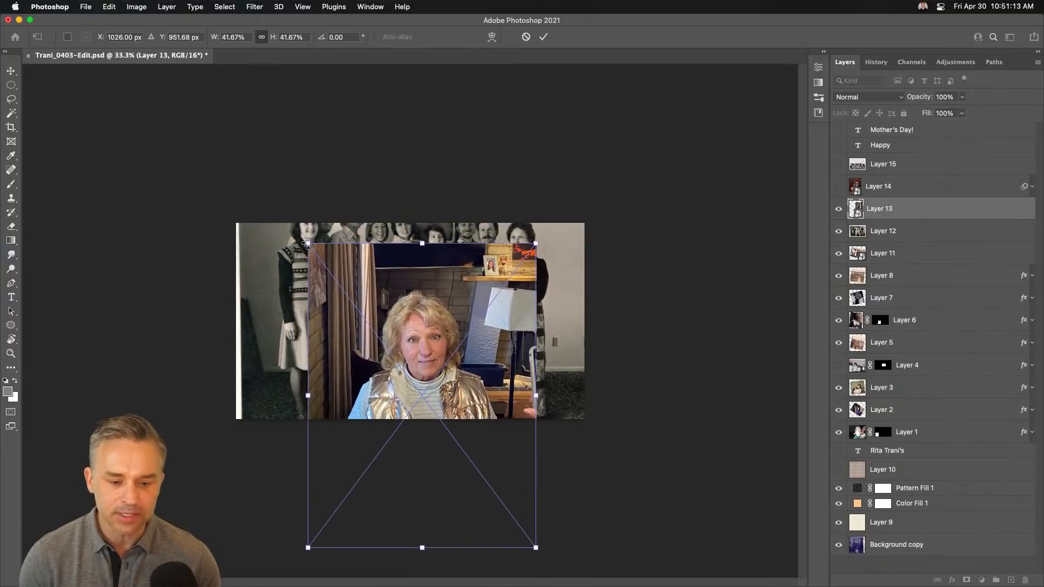
{"action": "left_click_drag", "start_coordinate": [306, 244], "coordinate": [250, 168]}
{"action": "left_click_drag", "start_coordinate": [341, 311], "coordinate": [367, 314]}
{"action": "key", "text": "Return"}
{"action": "key", "text": "j"}
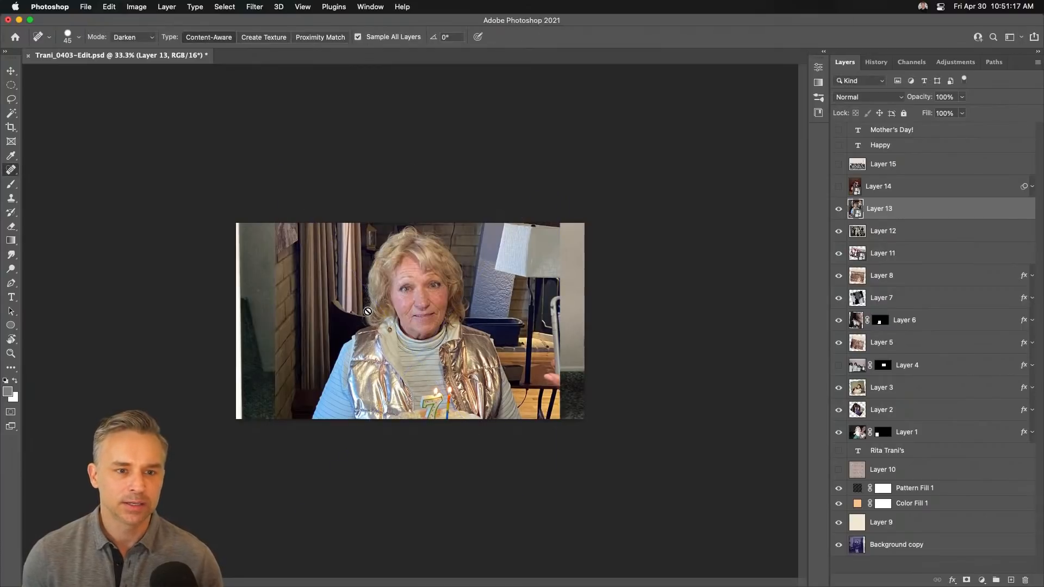
Open the Layer 13 photo in the Camera Raw Filter
{"action": "key", "text": "super+equal"}
{"action": "key", "text": "super+equal"}
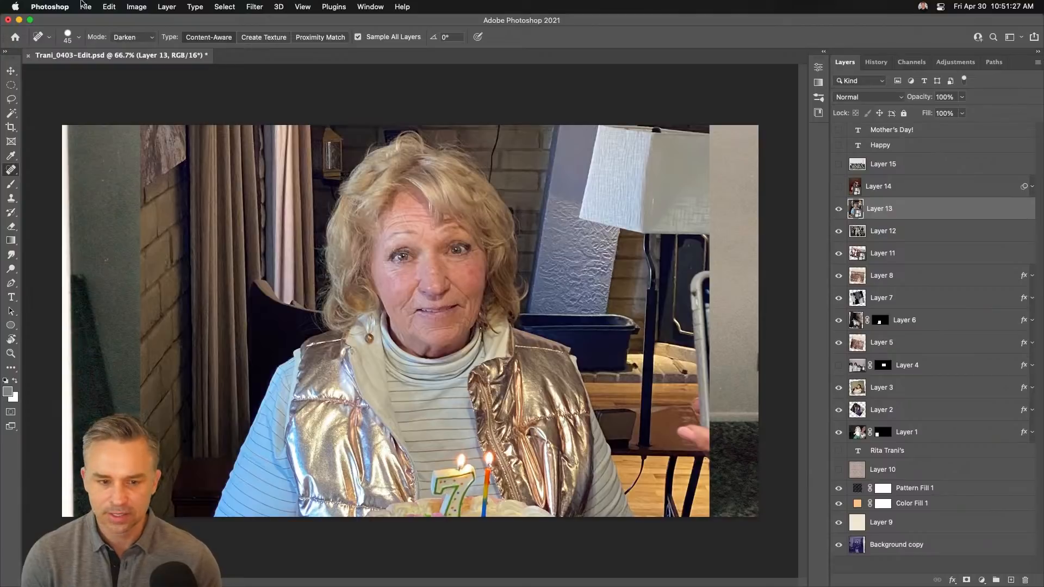
{"action": "left_click", "coordinate": [236, 3]}
{"action": "mouse_move", "coordinate": [254, 7]}
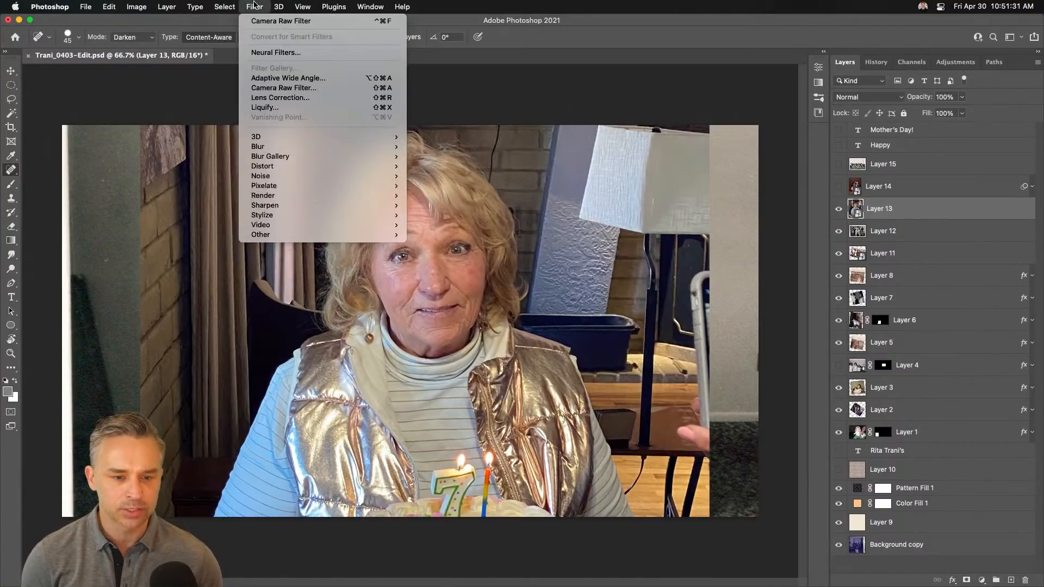
{"action": "left_click", "coordinate": [271, 89]}
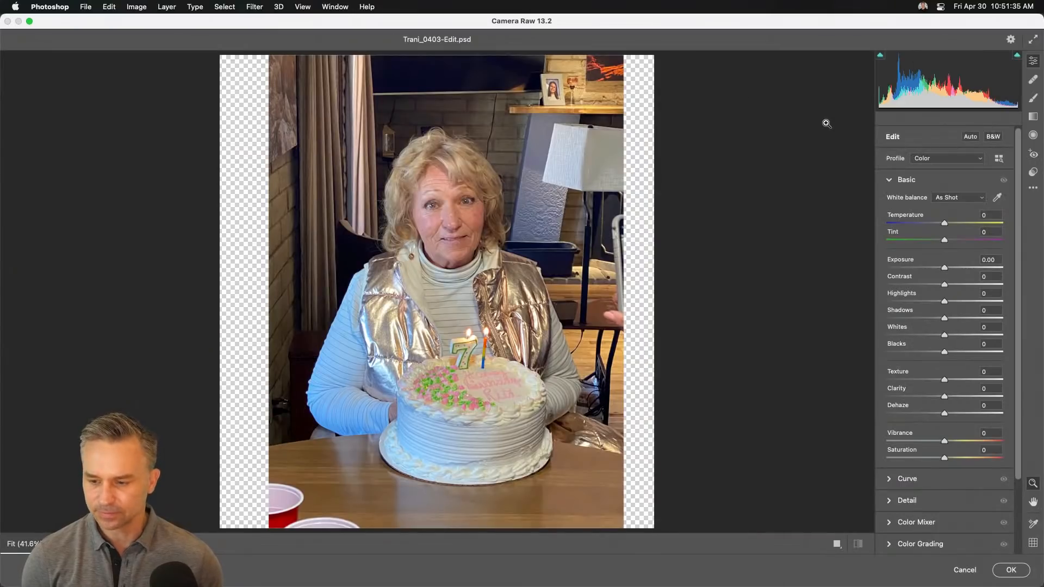
Soften the woman's portrait by setting Clarity to -22 and Texture to -14
{"action": "scroll", "coordinate": [900, 426], "scroll_direction": "down", "scroll_amount": 4}
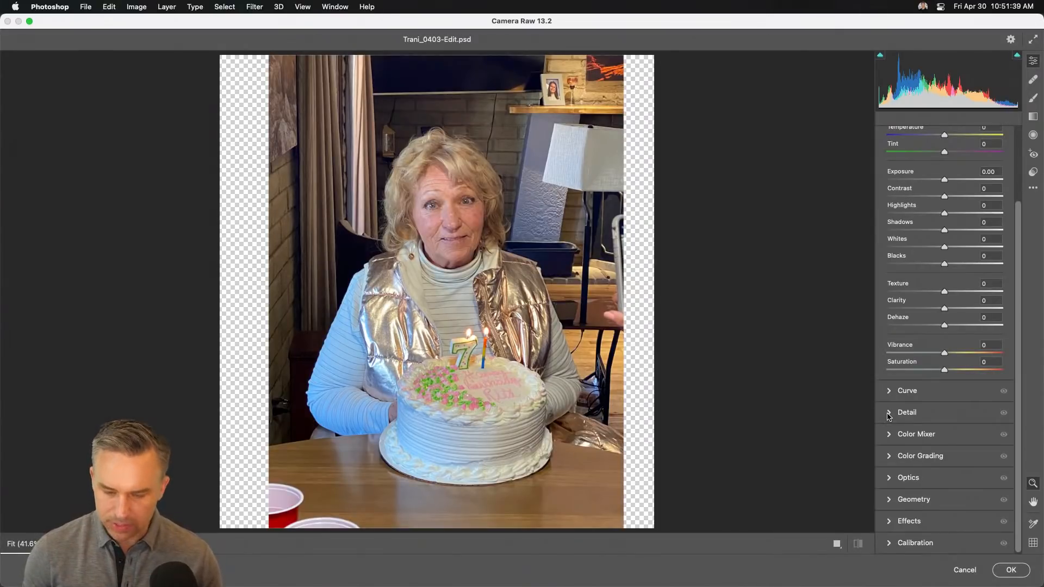
{"action": "key", "text": "super+equal"}
{"action": "key", "text": "super+equal"}
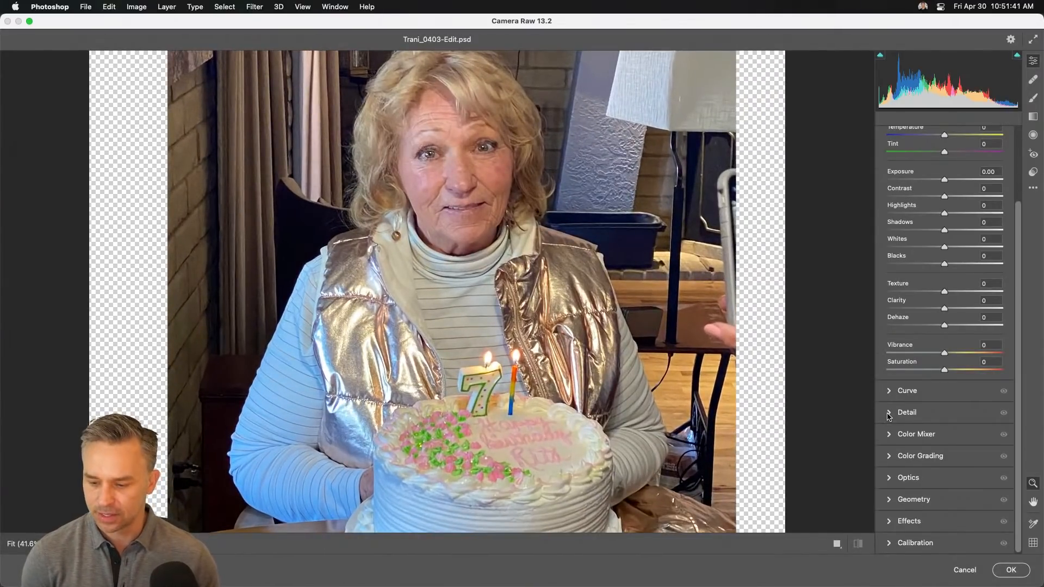
{"action": "left_click", "coordinate": [889, 414]}
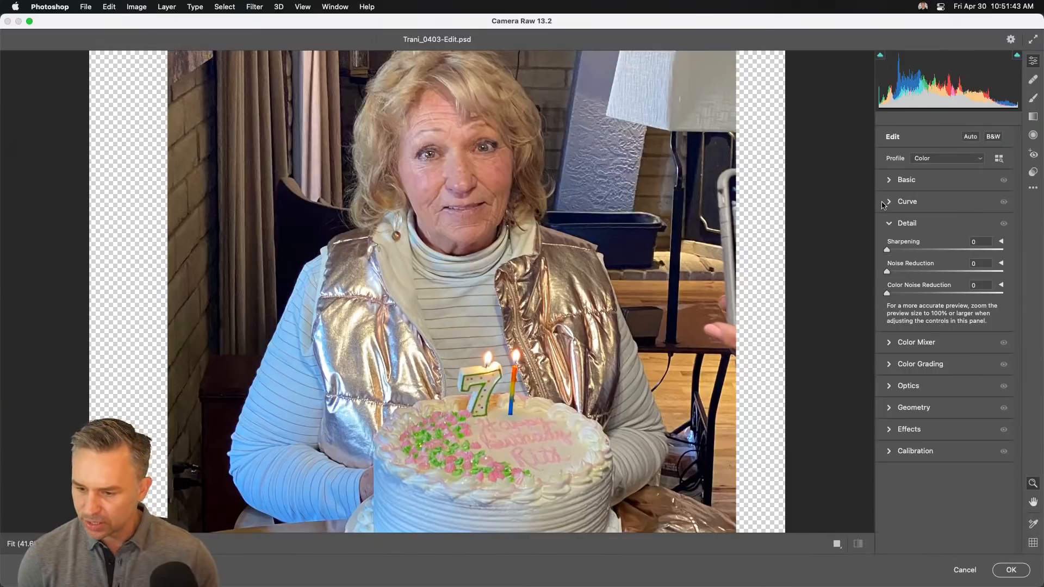
{"action": "left_click", "coordinate": [890, 181]}
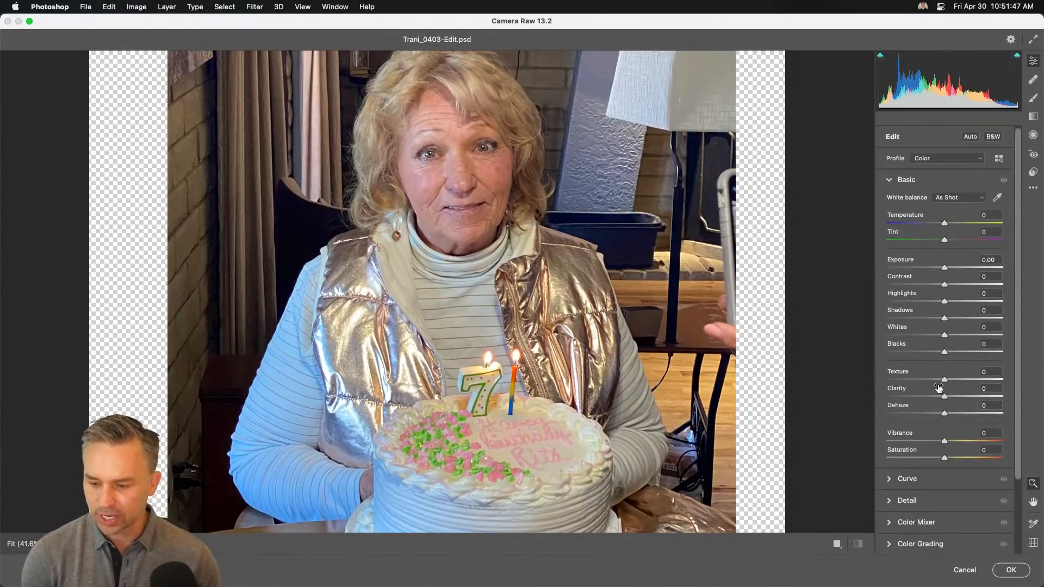
{"action": "mouse_move", "coordinate": [944, 397]}
{"action": "left_mouse_down"}
{"action": "mouse_move", "coordinate": [914, 397]}
{"action": "mouse_move", "coordinate": [938, 399]}
{"action": "left_mouse_up"}
{"action": "mouse_move", "coordinate": [933, 396]}
{"action": "left_mouse_down"}
{"action": "mouse_move", "coordinate": [955, 385]}
{"action": "mouse_move", "coordinate": [936, 386]}
{"action": "left_mouse_up"}
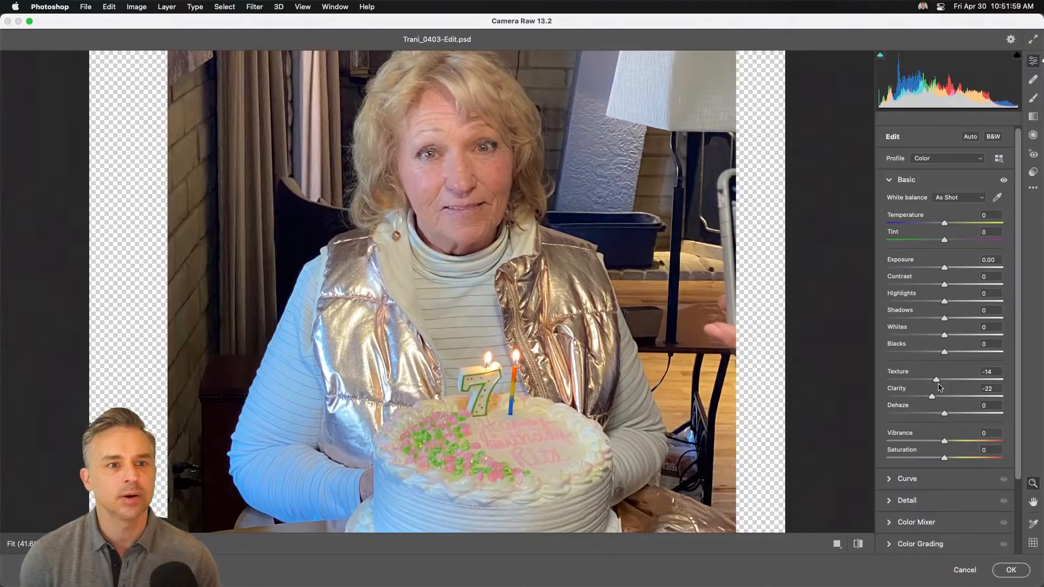
Place small radial filters over both of the woman's eyes with Exposure +0.25 and Contrast +31
{"action": "key", "text": "super+="}
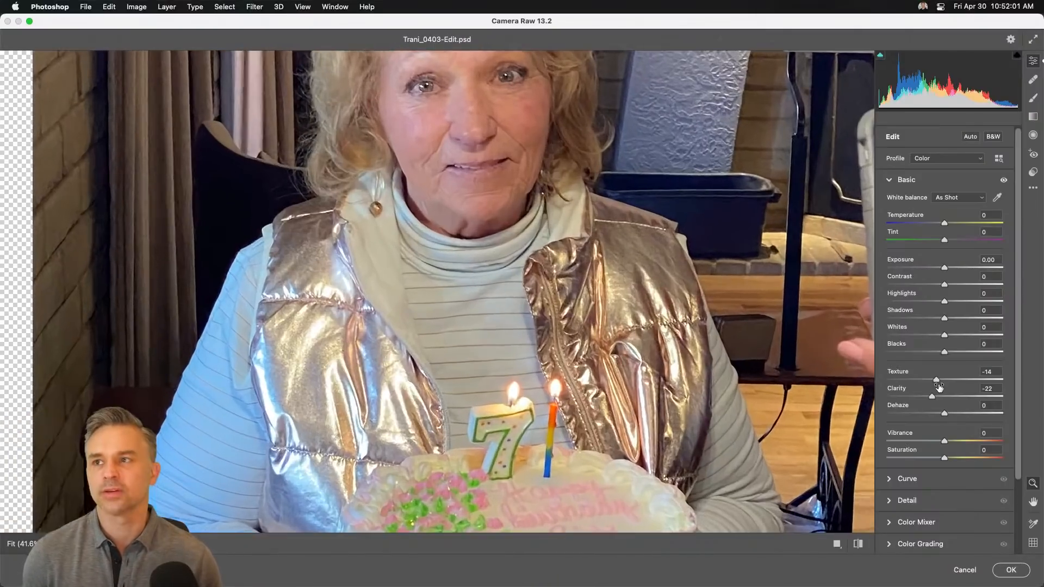
{"action": "scroll", "coordinate": [415, 313], "scroll_direction": "up", "scroll_amount": 5}
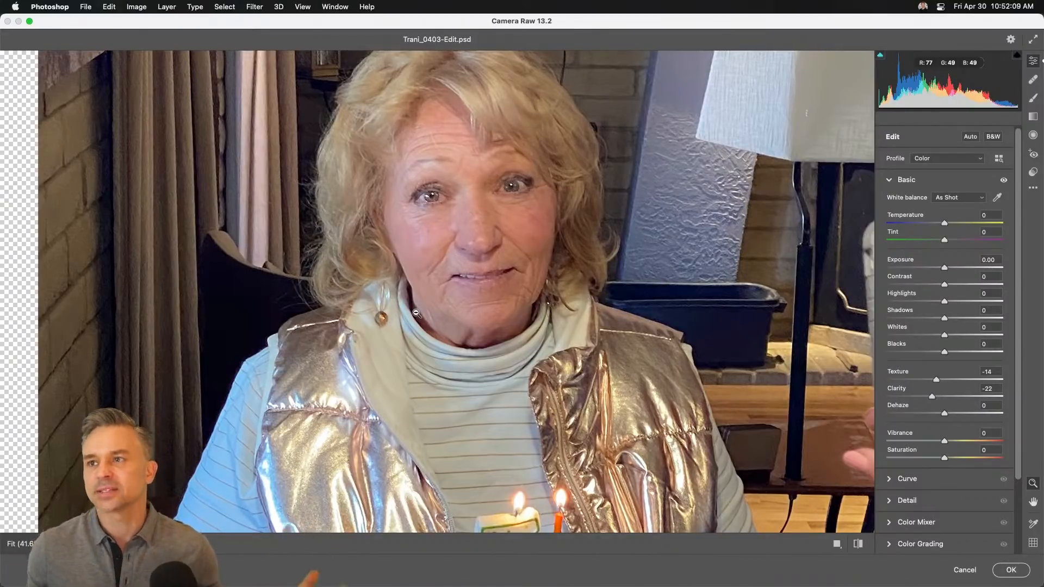
{"action": "scroll", "coordinate": [519, 196], "scroll_direction": "down", "scroll_amount": 1}
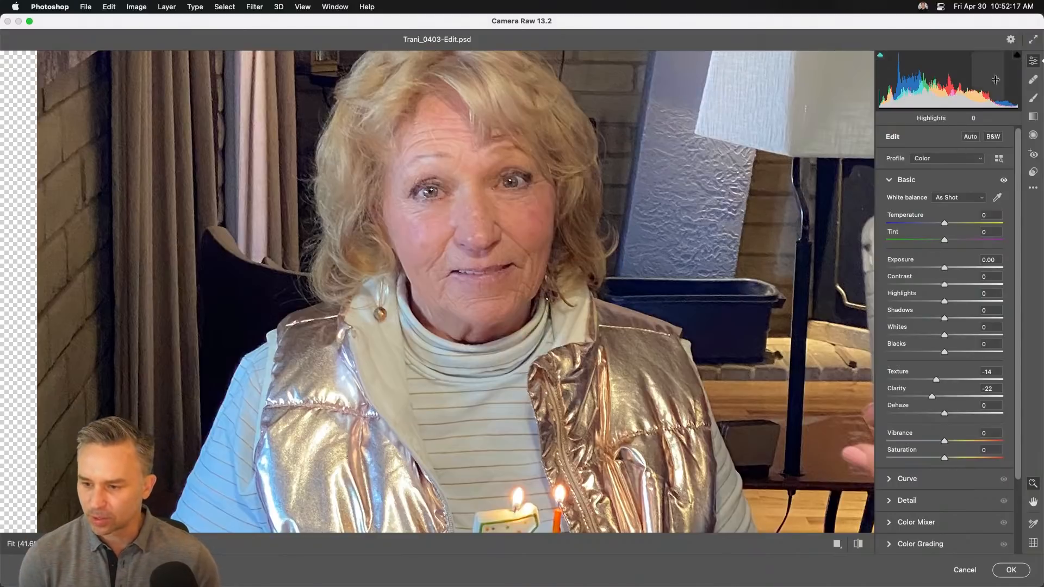
{"action": "left_click", "coordinate": [1032, 136]}
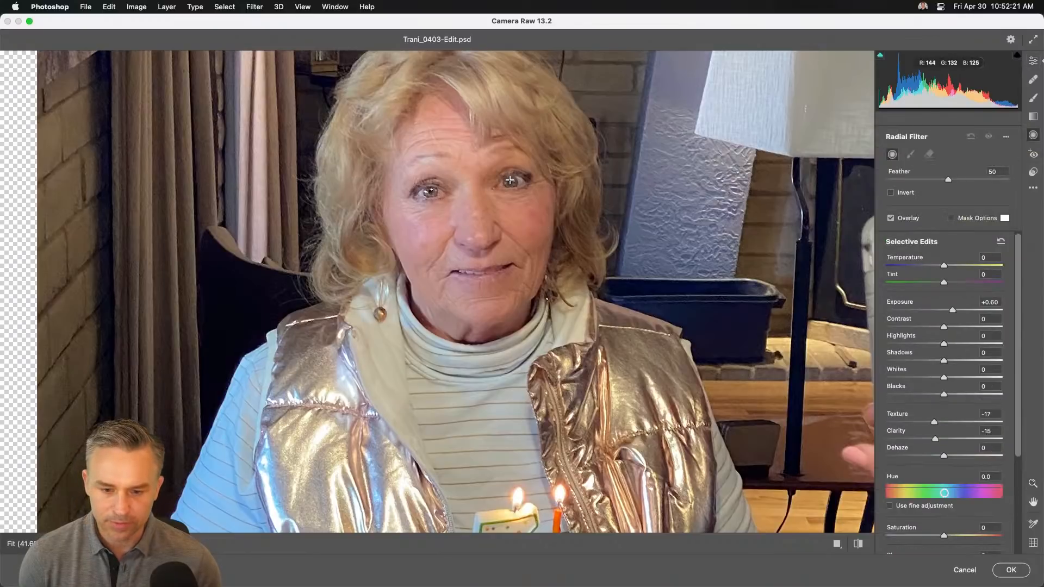
{"action": "left_click_drag", "start_coordinate": [499, 174], "coordinate": [527, 192]}
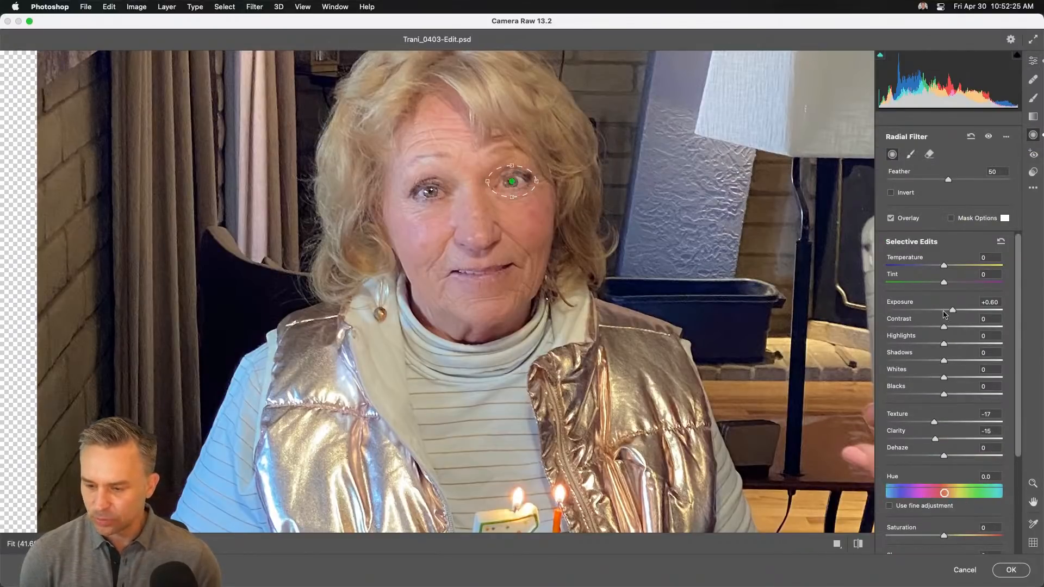
{"action": "mouse_move", "coordinate": [952, 311]}
{"action": "left_mouse_down"}
{"action": "mouse_move", "coordinate": [906, 311]}
{"action": "mouse_move", "coordinate": [969, 312]}
{"action": "mouse_move", "coordinate": [928, 312]}
{"action": "mouse_move", "coordinate": [946, 312]}
{"action": "left_mouse_up"}
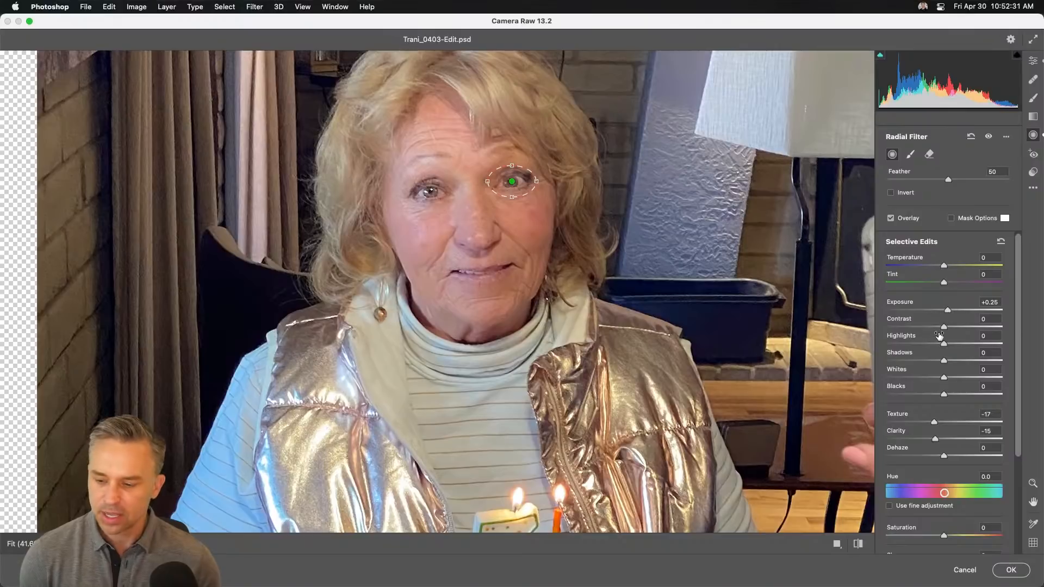
{"action": "left_click_drag", "start_coordinate": [946, 328], "coordinate": [966, 329]}
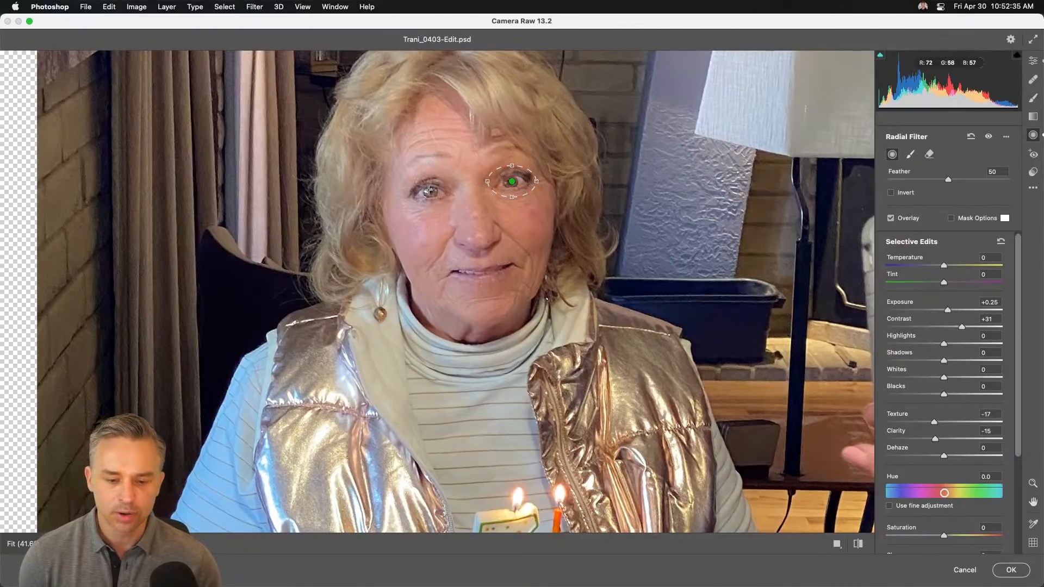
{"action": "left_click_drag", "start_coordinate": [429, 190], "coordinate": [449, 201]}
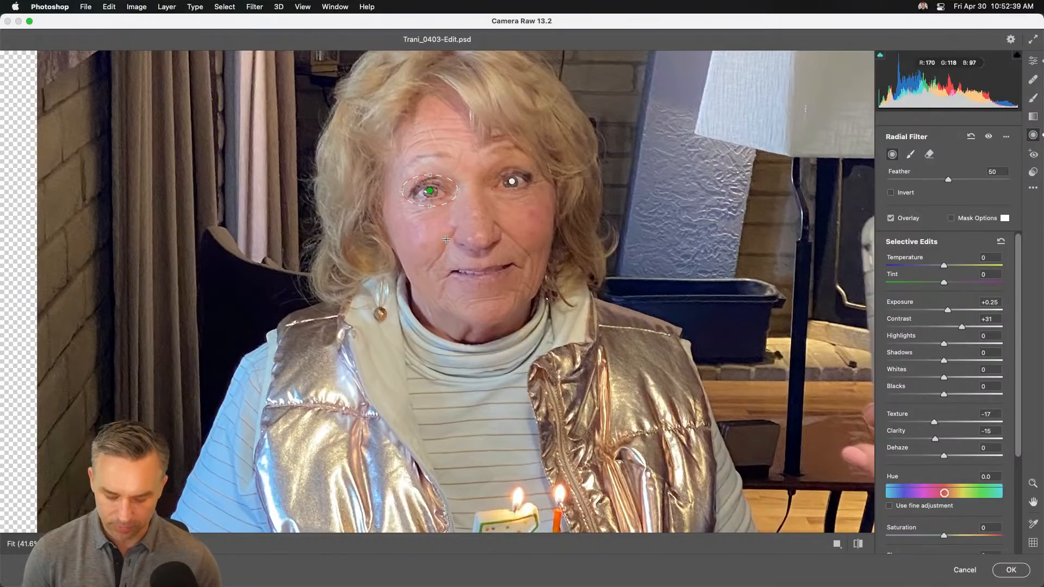
Set the portrait's global Clarity to -9 and Texture to -7, and apply the Camera Raw Filter to Layer 13
{"action": "key", "text": "e"}
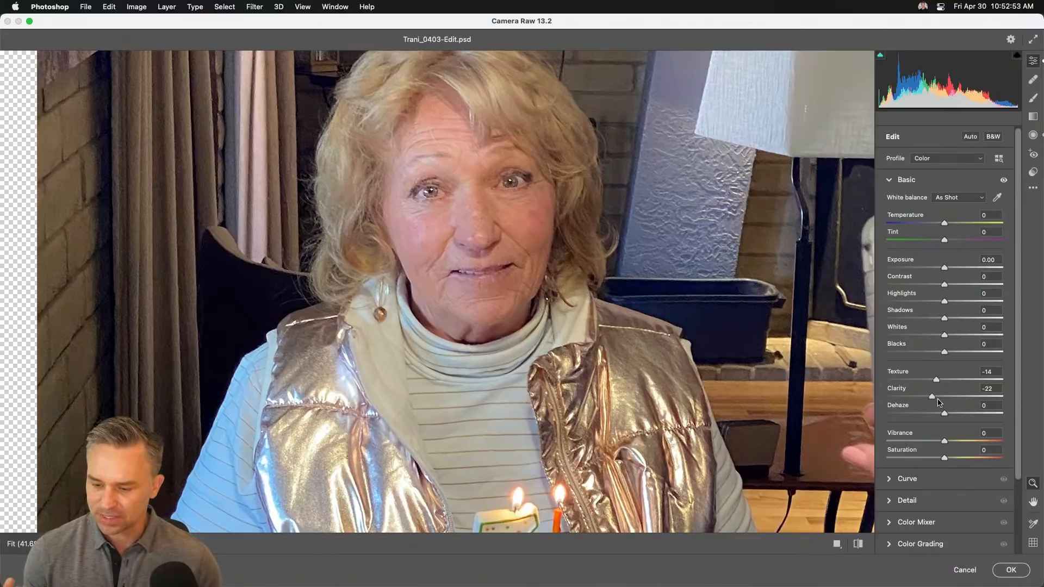
{"action": "left_click_drag", "start_coordinate": [931, 397], "coordinate": [938, 396]}
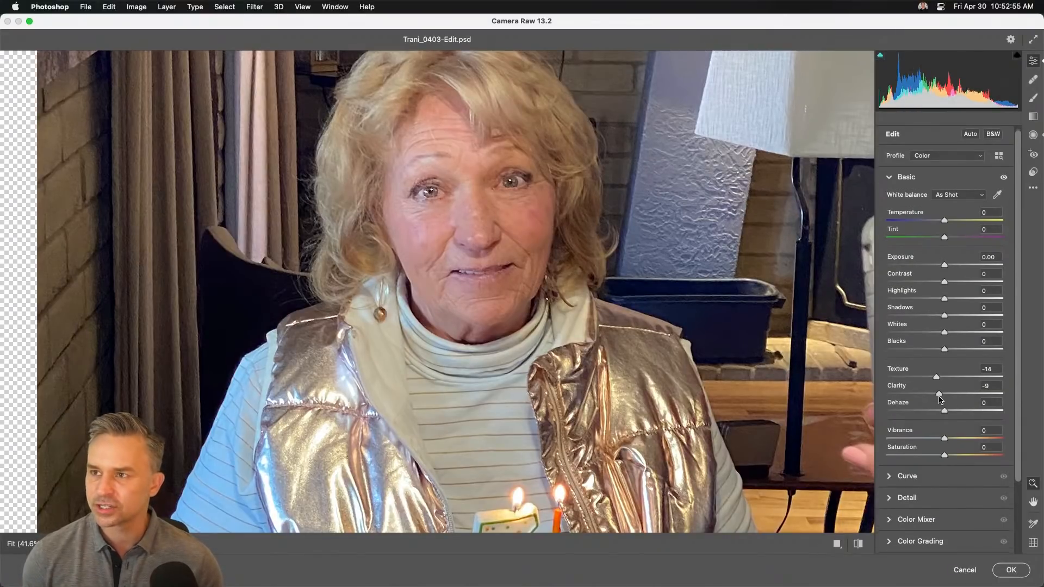
{"action": "scroll", "coordinate": [939, 399], "scroll_direction": "down", "scroll_amount": 1}
{"action": "left_click_drag", "start_coordinate": [936, 369], "coordinate": [941, 372]}
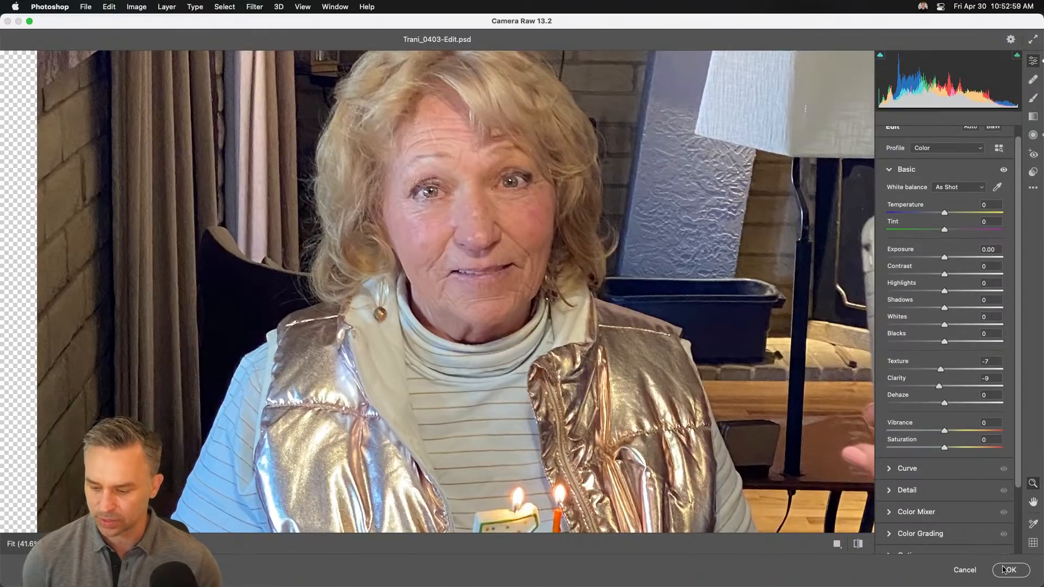
{"action": "left_click", "coordinate": [1005, 569]}
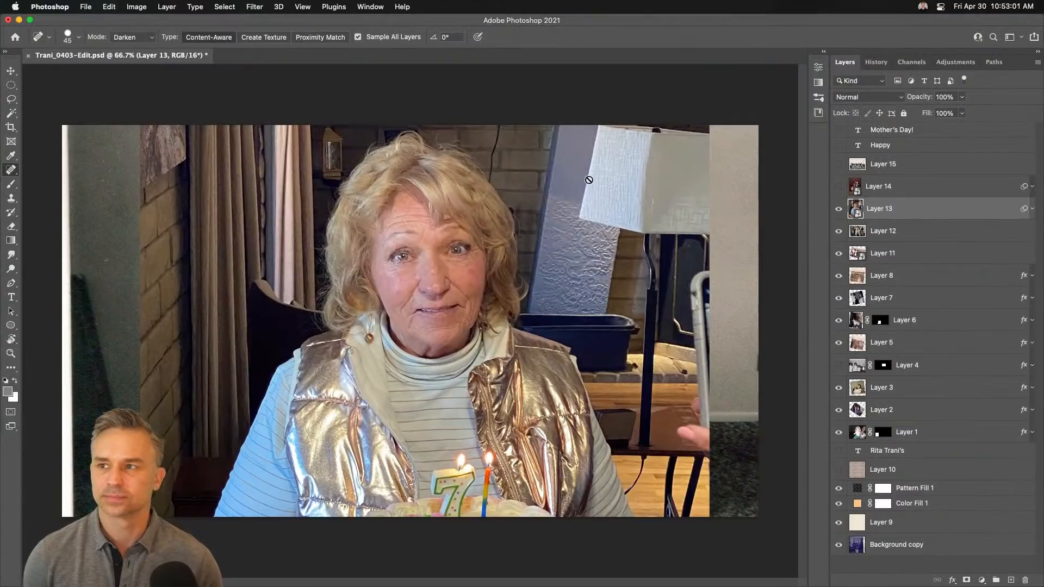
Mask Layer 13 to a rectangular marquee selection of about 838 × 926 px framing the woman's head and shoulders, and collapse its smart filter list
{"action": "left_click", "coordinate": [1030, 210]}
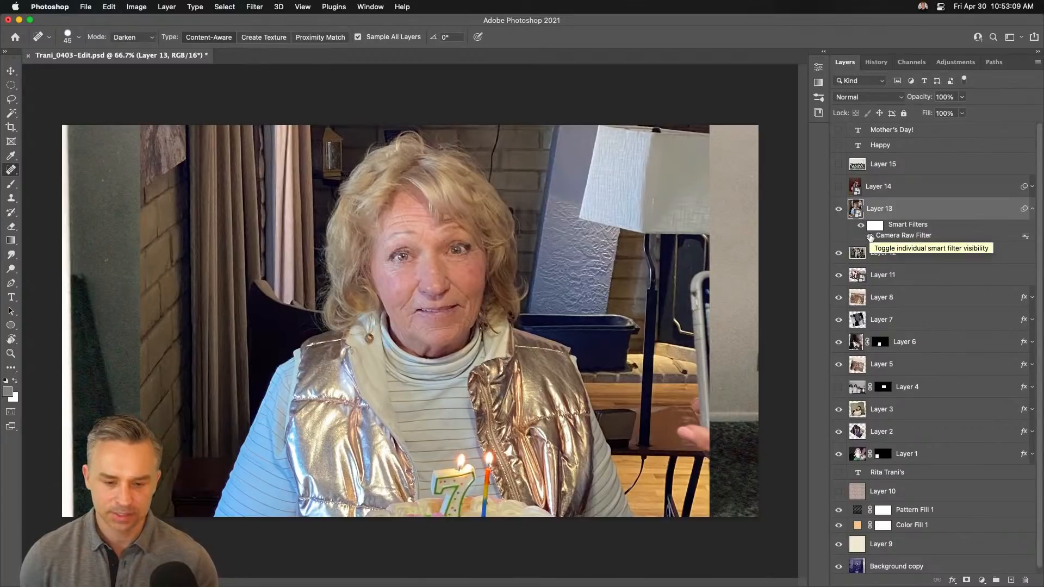
{"action": "key", "text": "super+minus"}
{"action": "key", "text": "super+minus"}
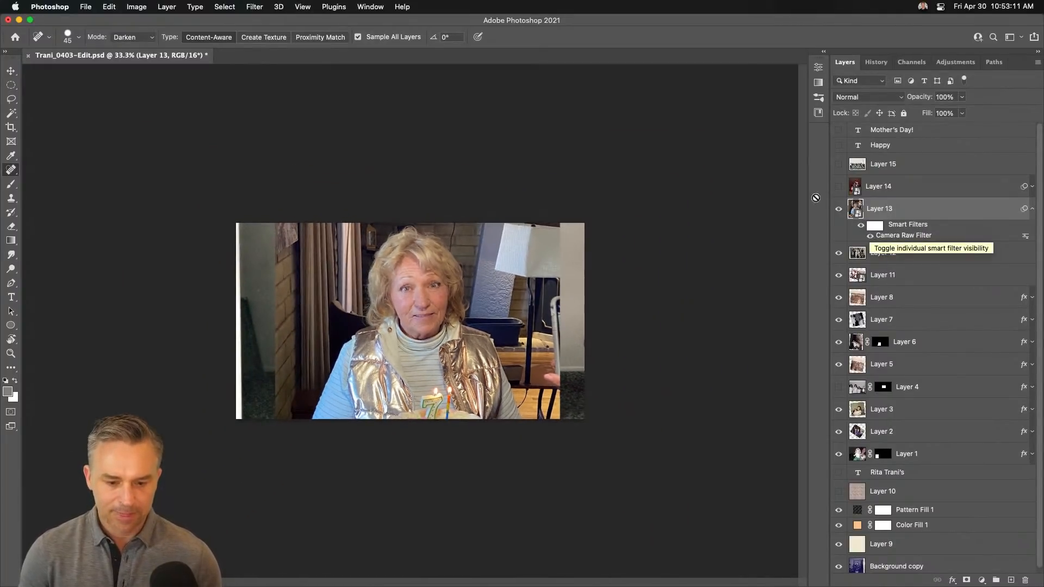
{"action": "left_click", "coordinate": [4, 89]}
{"action": "left_click", "coordinate": [4, 88]}
{"action": "left_click", "coordinate": [60, 83]}
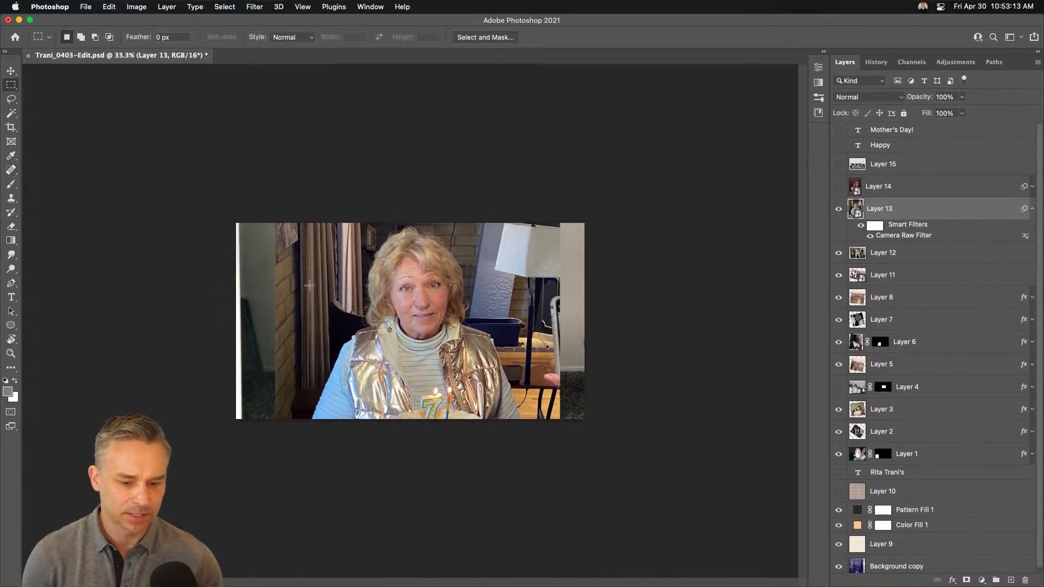
{"action": "left_click_drag", "start_coordinate": [326, 223], "coordinate": [476, 390]}
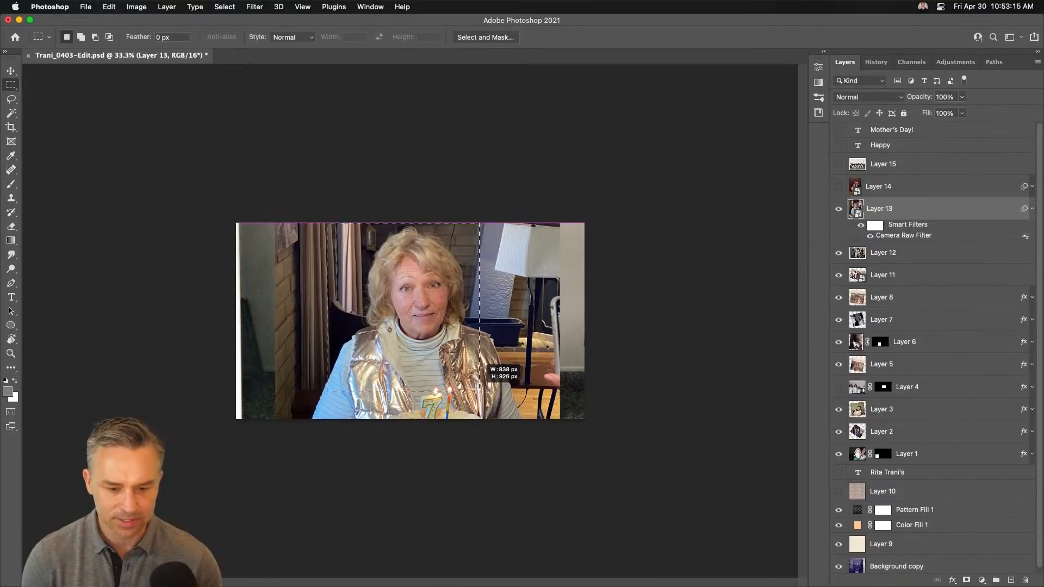
{"action": "left_click_drag", "start_coordinate": [373, 354], "coordinate": [386, 354]}
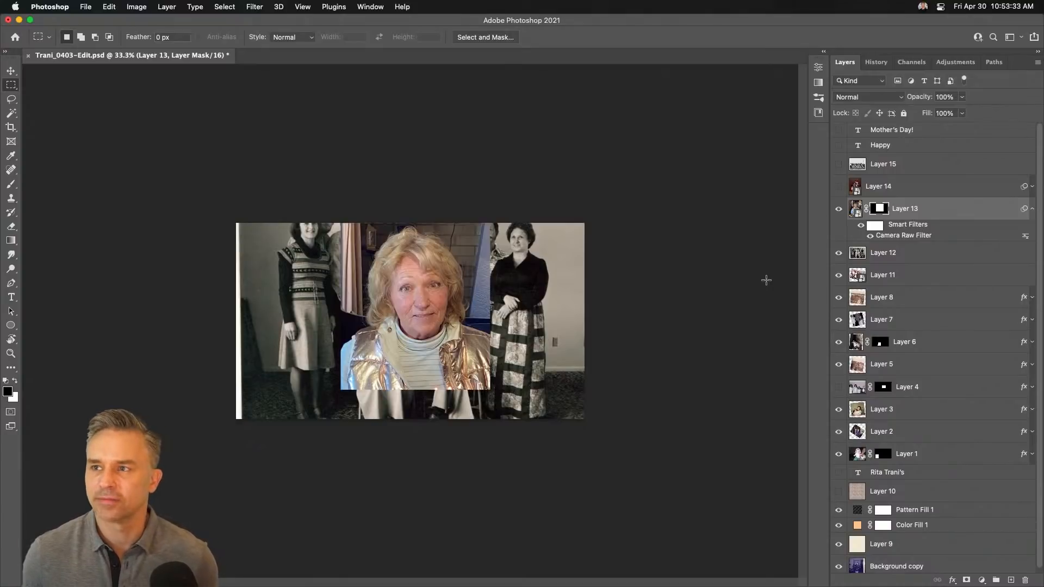
{"action": "key", "text": "super+equal"}
{"action": "key", "text": "super+equal"}
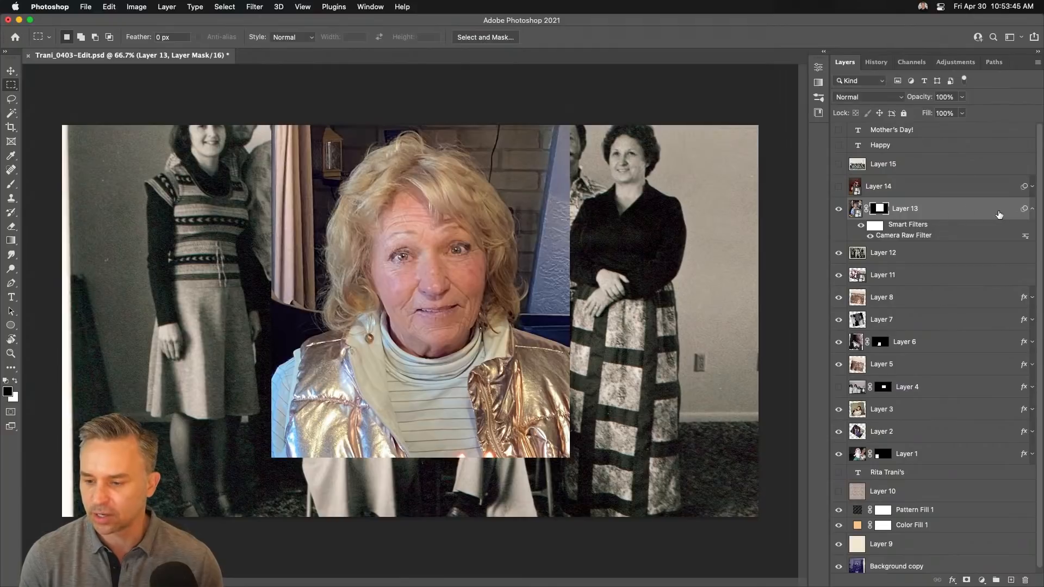
{"action": "left_click", "coordinate": [1032, 210]}
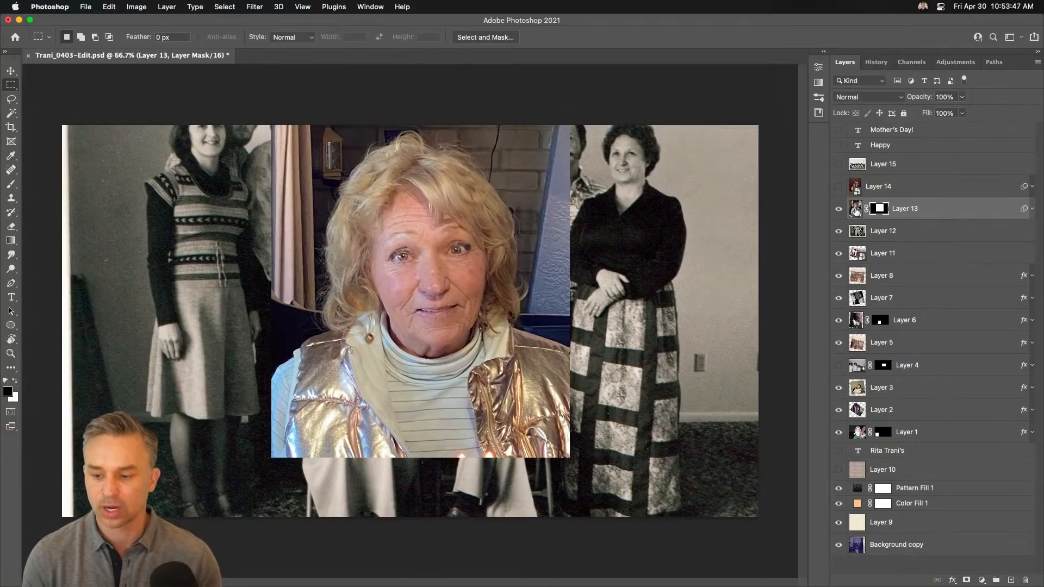
Free-transform the masked Layer 13 portrait and scale it proportionally to 40%
{"action": "key", "text": "super+t"}
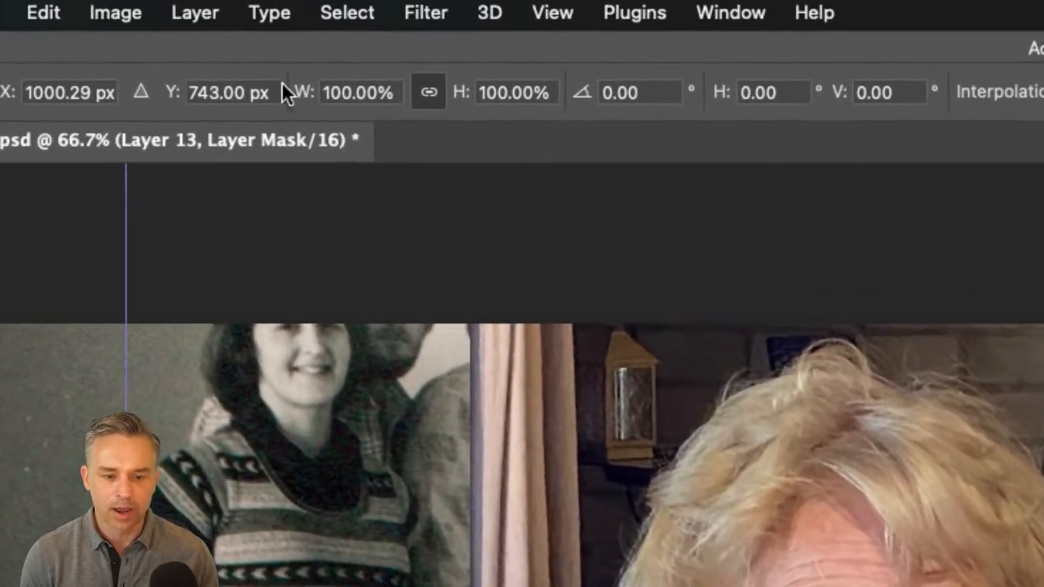
{"action": "left_click", "coordinate": [221, 37]}
{"action": "left_click_drag", "start_coordinate": [338, 94], "coordinate": [124, 46]}
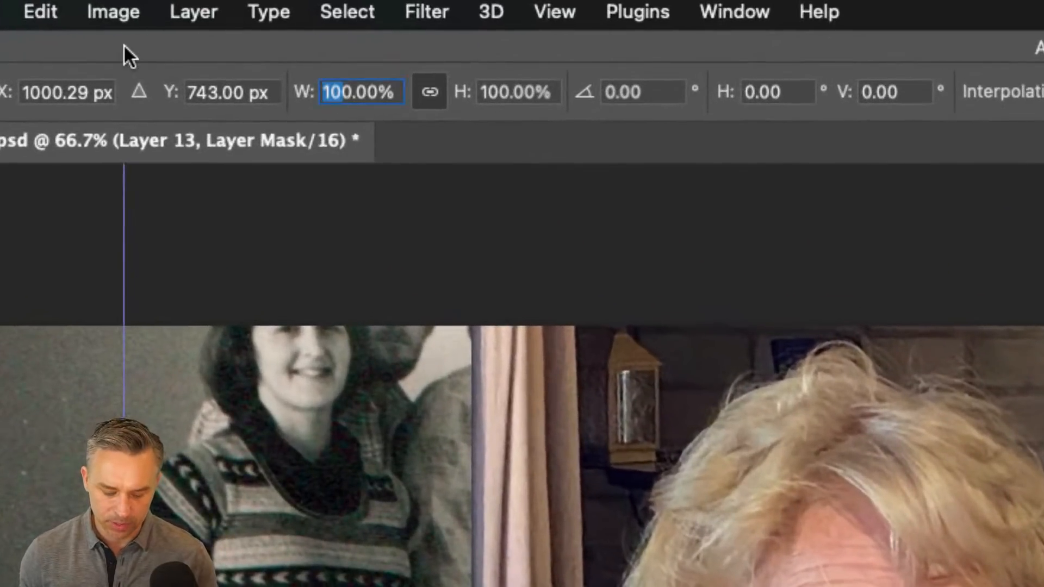
{"action": "type", "text": "4"}
{"action": "key", "text": "Return"}
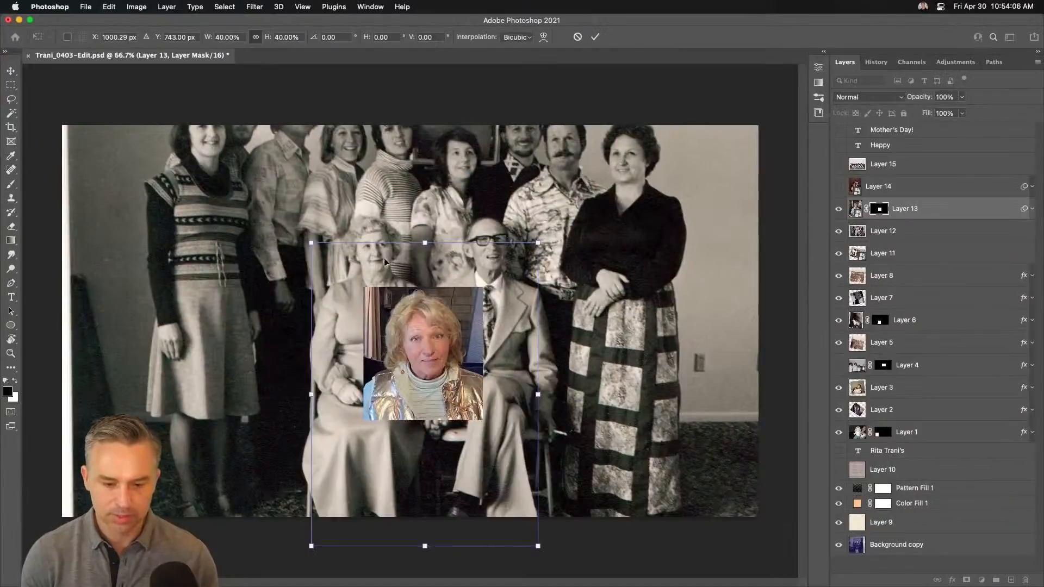
Enlarge the portrait to about 62%, place it over the middle of the canvas, and apply the transform
{"action": "left_click_drag", "start_coordinate": [384, 262], "coordinate": [412, 155]}
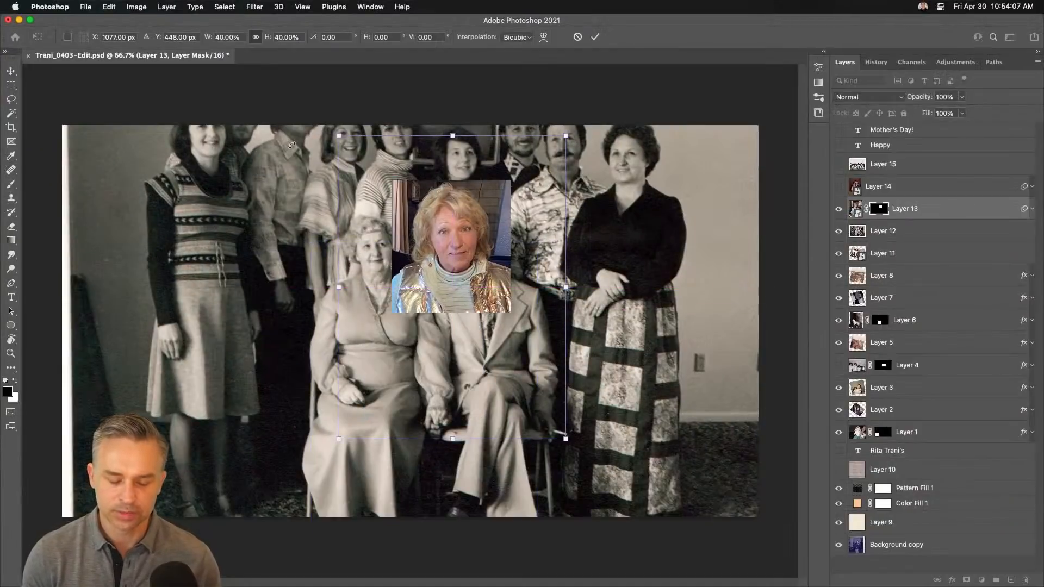
{"action": "left_click_drag", "start_coordinate": [339, 135], "coordinate": [191, 37]}
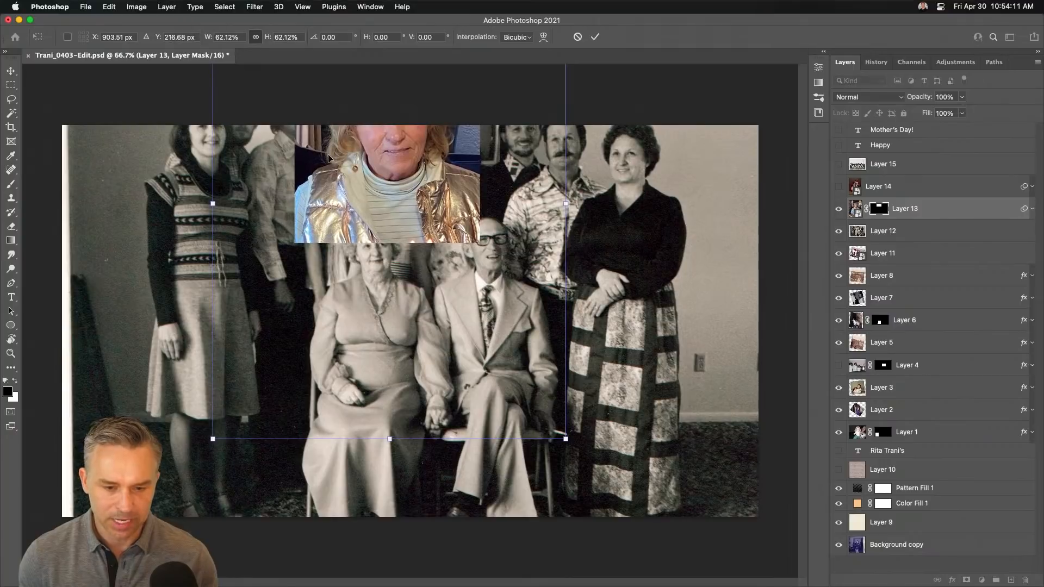
{"action": "left_click_drag", "start_coordinate": [325, 158], "coordinate": [359, 294]}
{"action": "key", "text": "Return"}
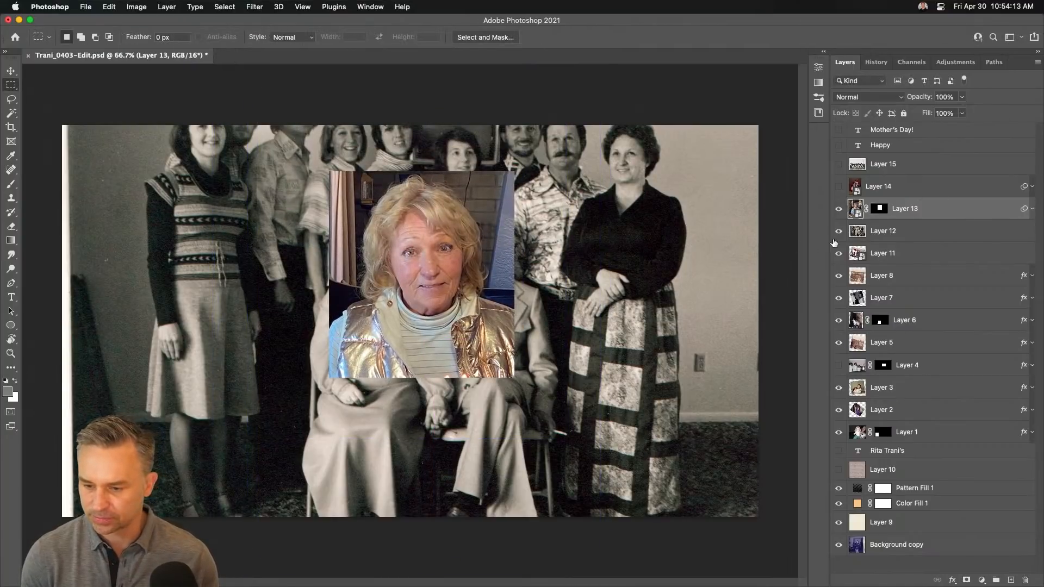
Hide the Layer 12 group photo and examine the bordered snapshots around the collage at 100% zoom
{"action": "left_click", "coordinate": [837, 233]}
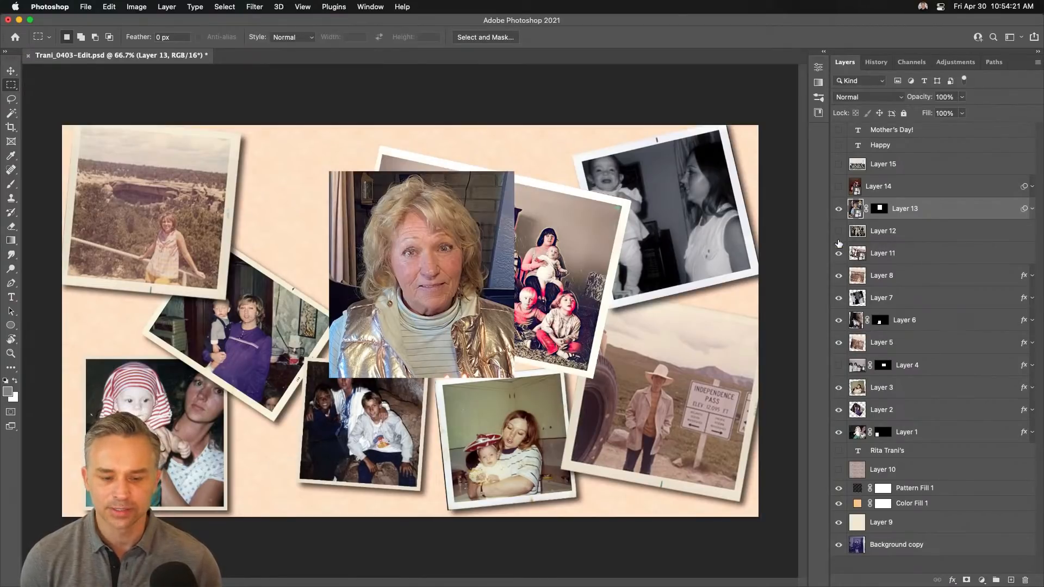
{"action": "key", "text": "super+1"}
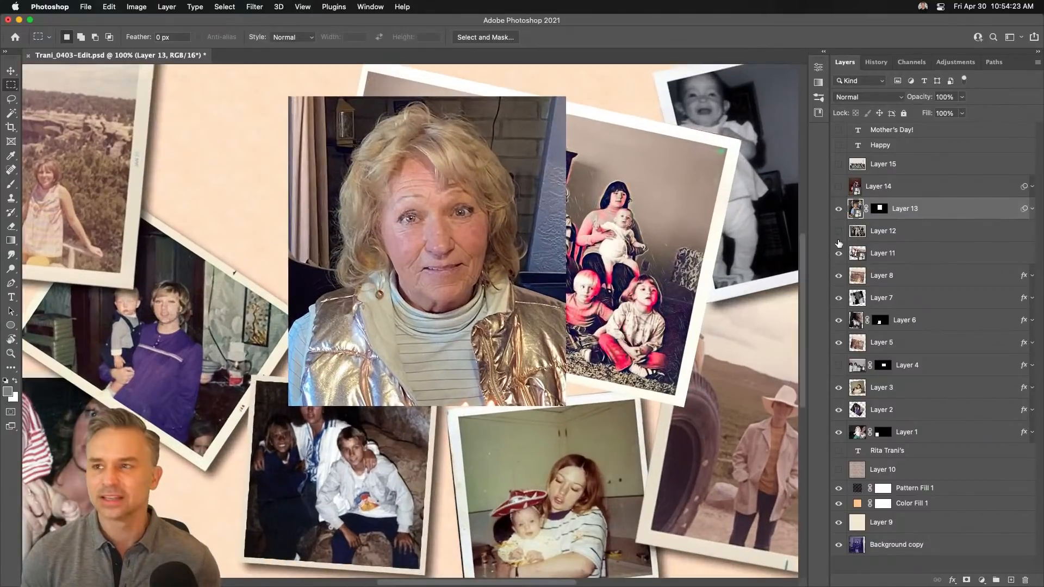
{"action": "scroll", "coordinate": [332, 251], "scroll_direction": "left", "scroll_amount": 5}
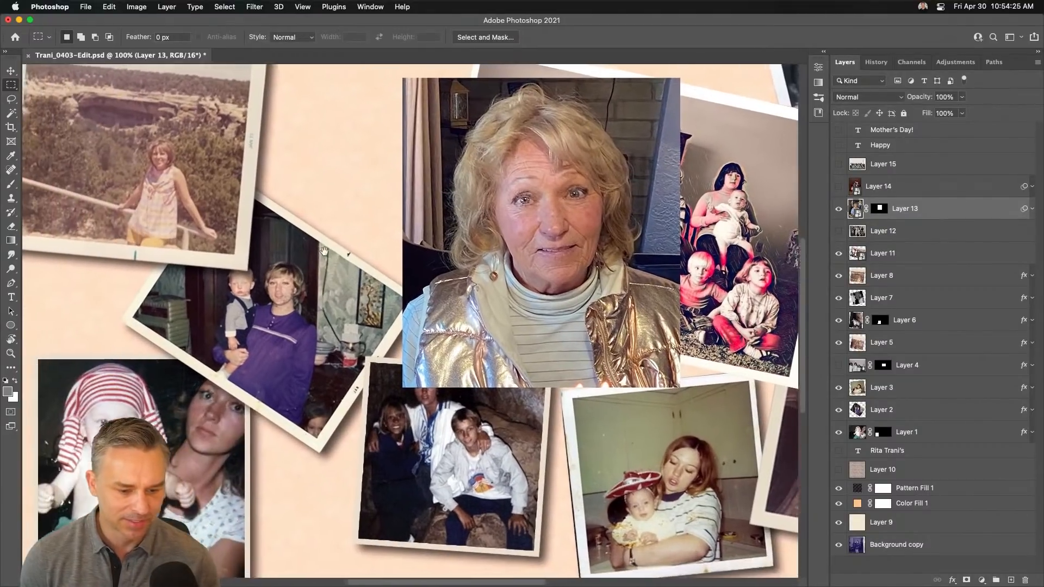
{"action": "left_click_drag", "start_coordinate": [304, 242], "coordinate": [357, 211]}
{"action": "scroll", "coordinate": [357, 211], "scroll_direction": "down", "scroll_amount": 3}
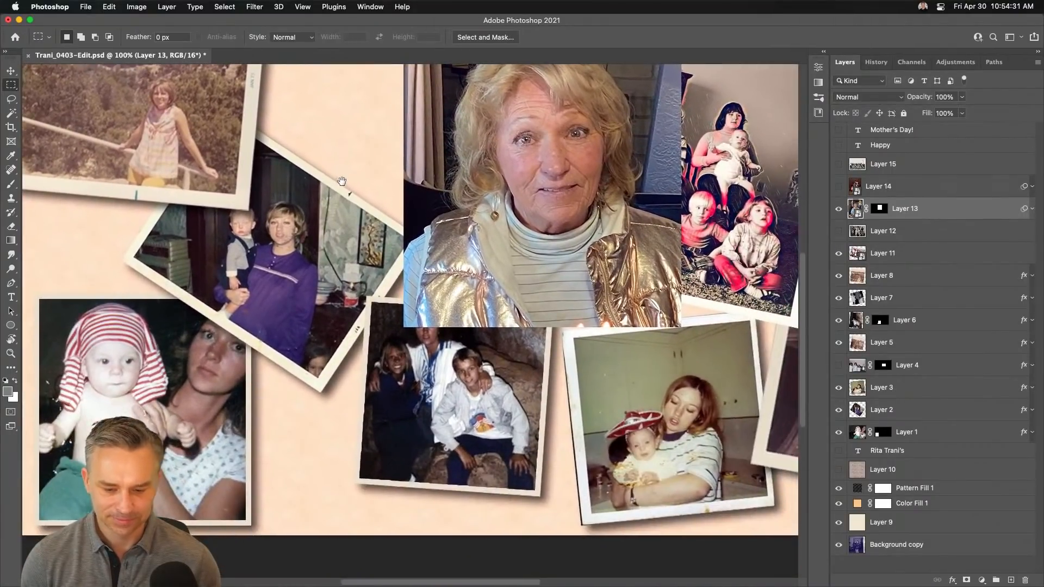
{"action": "scroll", "coordinate": [243, 259], "scroll_direction": "right", "scroll_amount": 9}
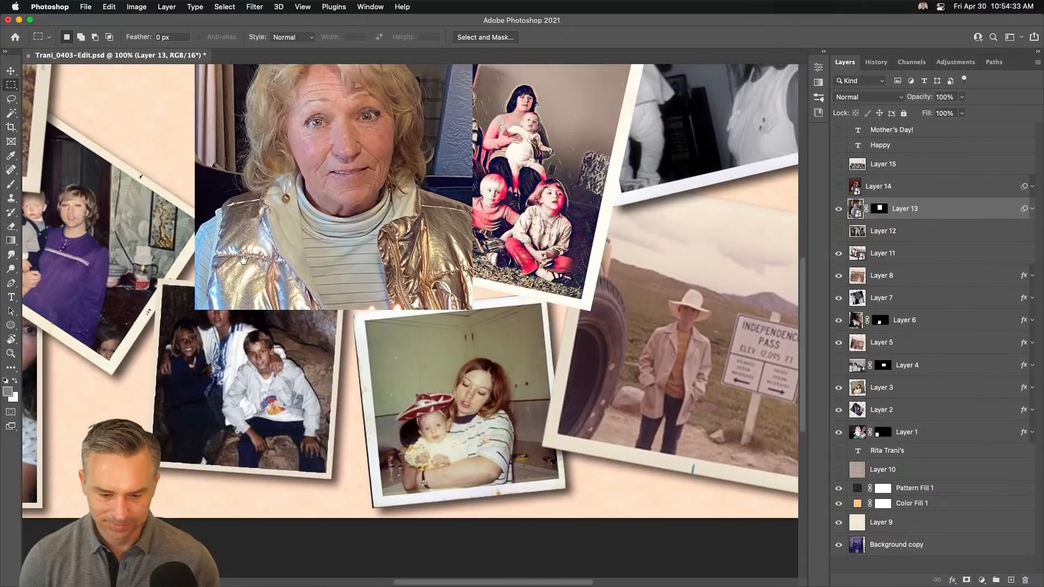
{"action": "left_click_drag", "start_coordinate": [243, 260], "coordinate": [283, 314]}
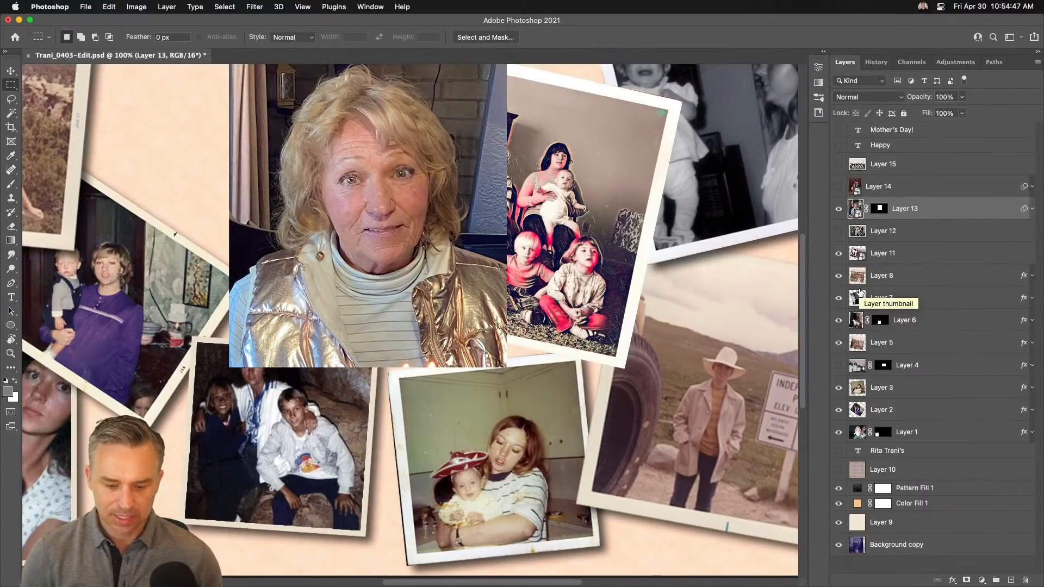
{"action": "left_click_drag", "start_coordinate": [655, 389], "coordinate": [613, 372]}
Shift the Independence Pass snapshot on Layer 5 inward from the canvas edge, and isolate it by hiding all other layers
{"action": "key", "text": "v"}
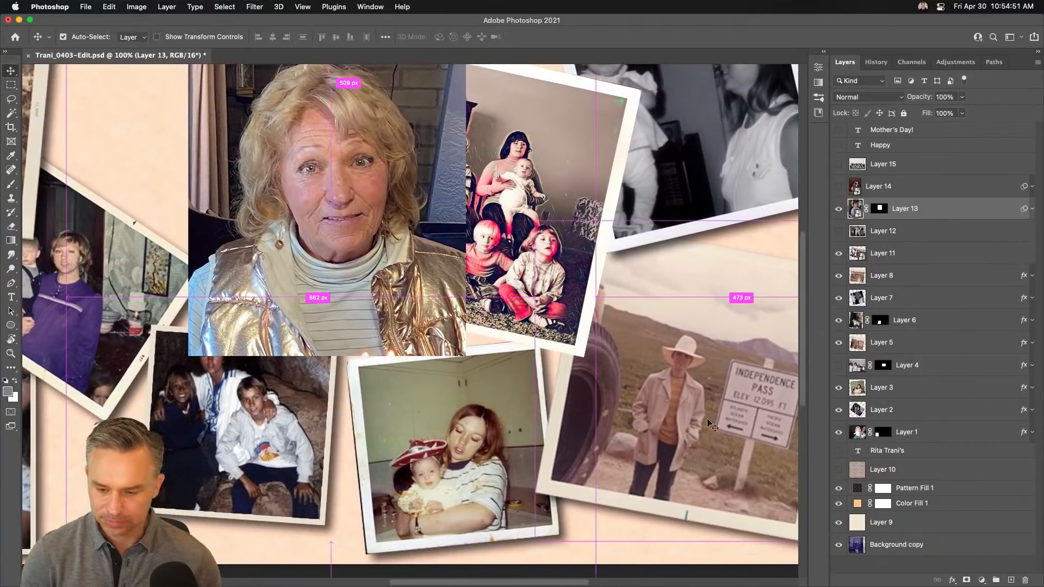
{"action": "left_click_drag", "start_coordinate": [712, 426], "coordinate": [727, 354]}
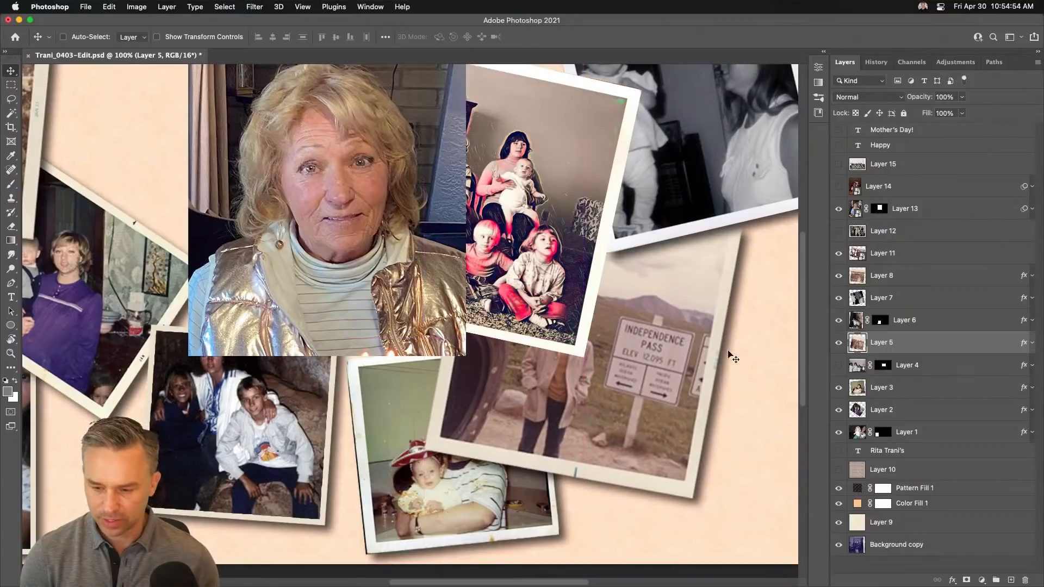
{"action": "left_click", "coordinate": [838, 343], "text": "alt"}
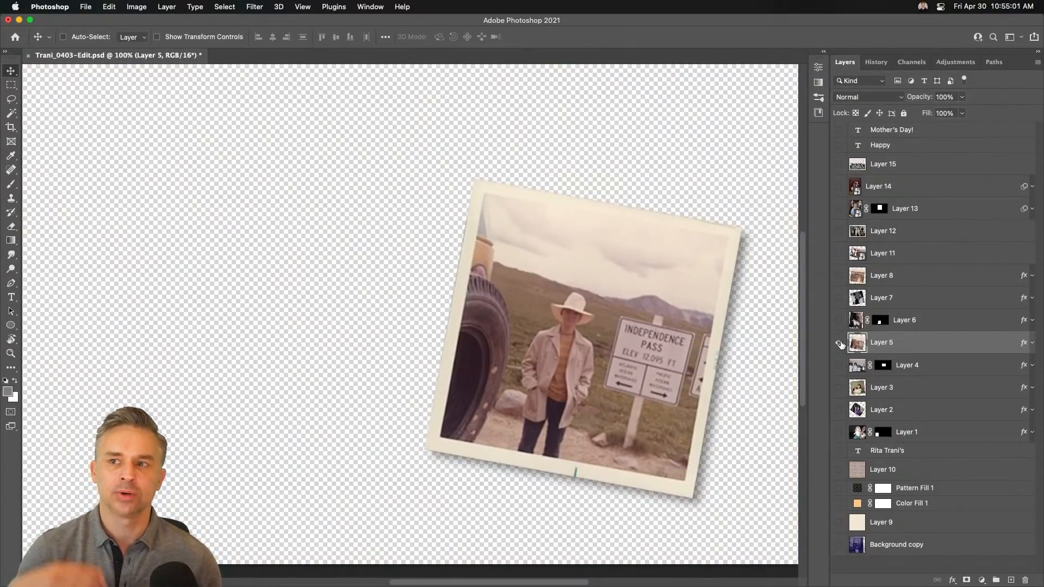
{"action": "key", "text": "super+equal"}
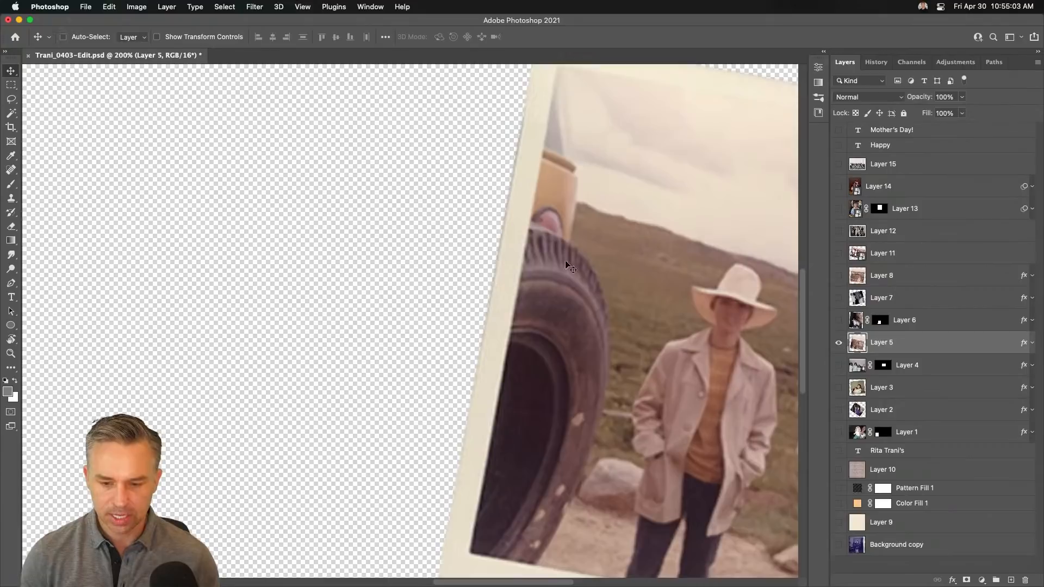
{"action": "key", "text": "super+minus"}
Move the Independence Pass snapshot toward the canvas centre and rotate it until its paper border is level
{"action": "left_click_drag", "start_coordinate": [473, 371], "coordinate": [336, 321]}
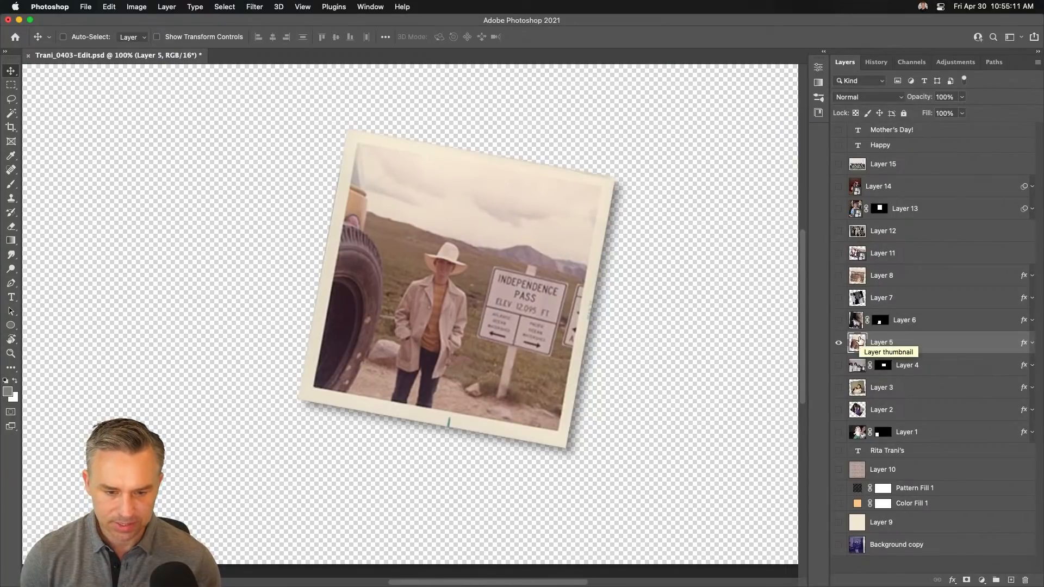
{"action": "key", "text": "super+t"}
{"action": "left_click_drag", "start_coordinate": [197, 148], "coordinate": [202, 158]}
{"action": "key", "text": "Escape"}
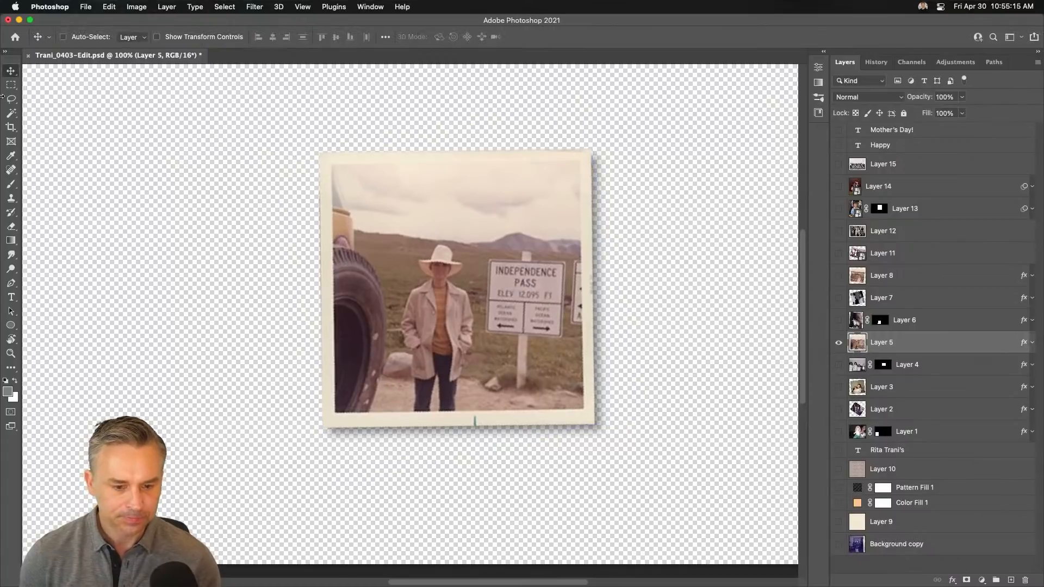
Duplicate Layer 5 and hide the original layer beneath the copy
{"action": "left_click", "coordinate": [11, 84]}
{"action": "key", "text": "super+j"}
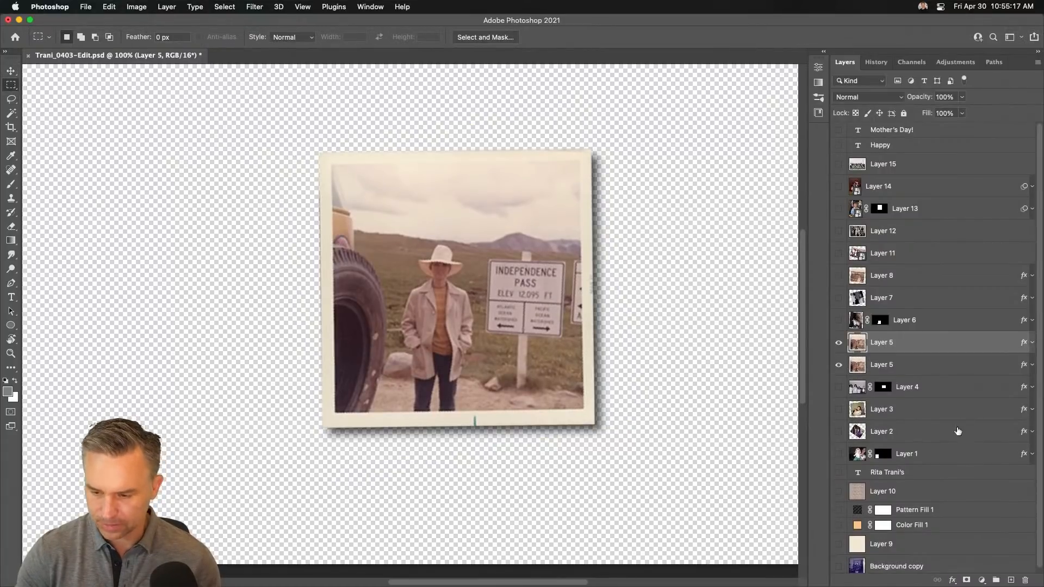
{"action": "left_click", "coordinate": [838, 364]}
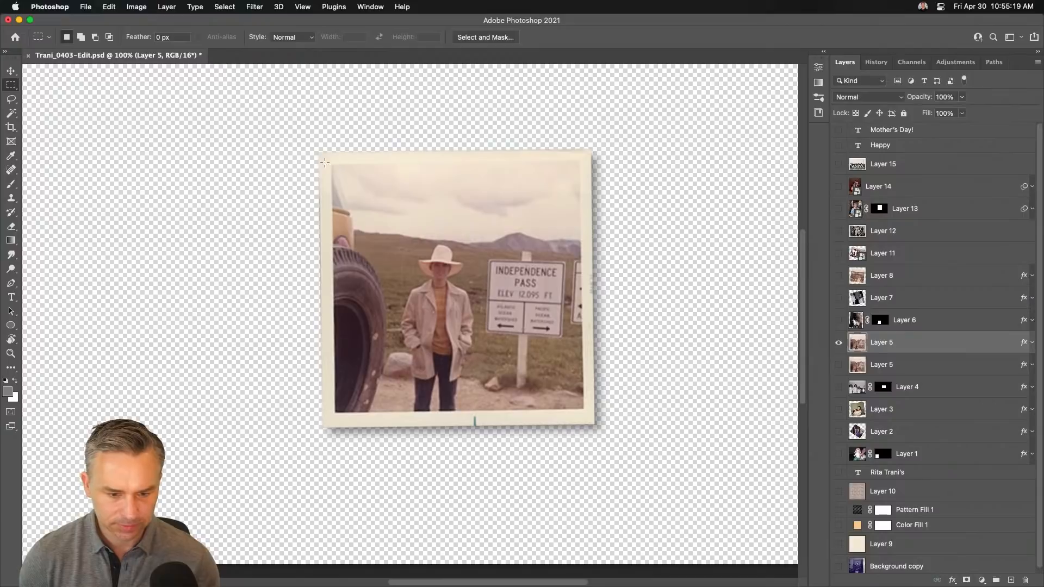
Select the picture area inside the snapshot's border and replace it with blank paper using a Content-Aware fill with Color Adaptation
{"action": "left_click_drag", "start_coordinate": [328, 161], "coordinate": [586, 412]}
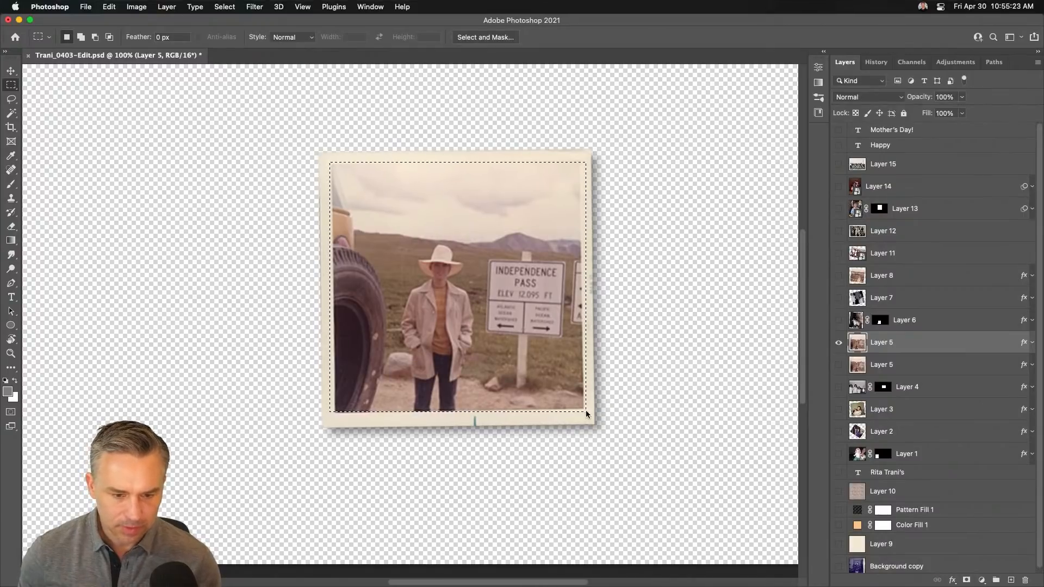
{"action": "key", "text": "shift+BackSpace"}
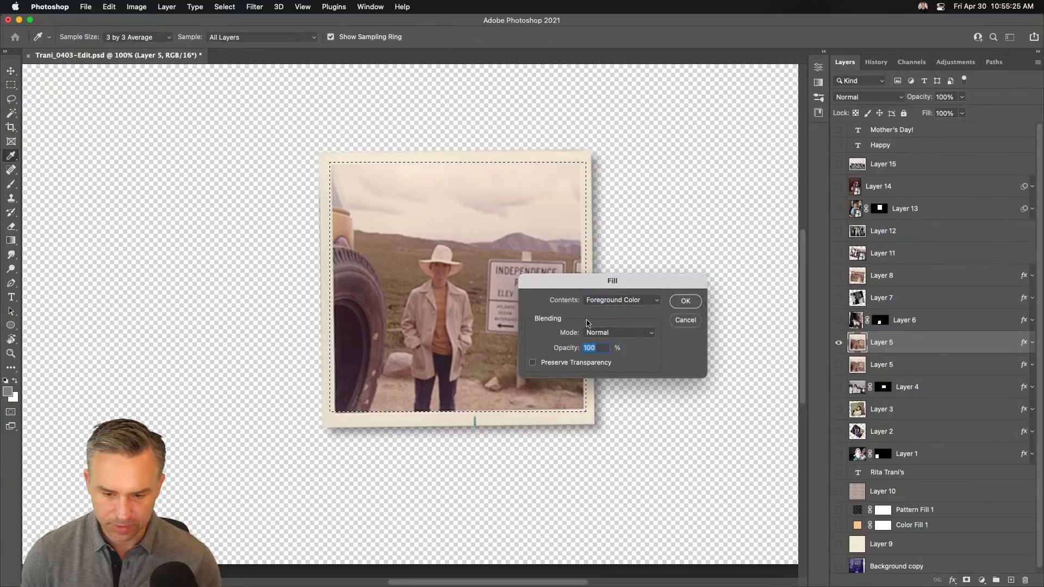
{"action": "left_click", "coordinate": [643, 303]}
{"action": "left_click", "coordinate": [620, 340]}
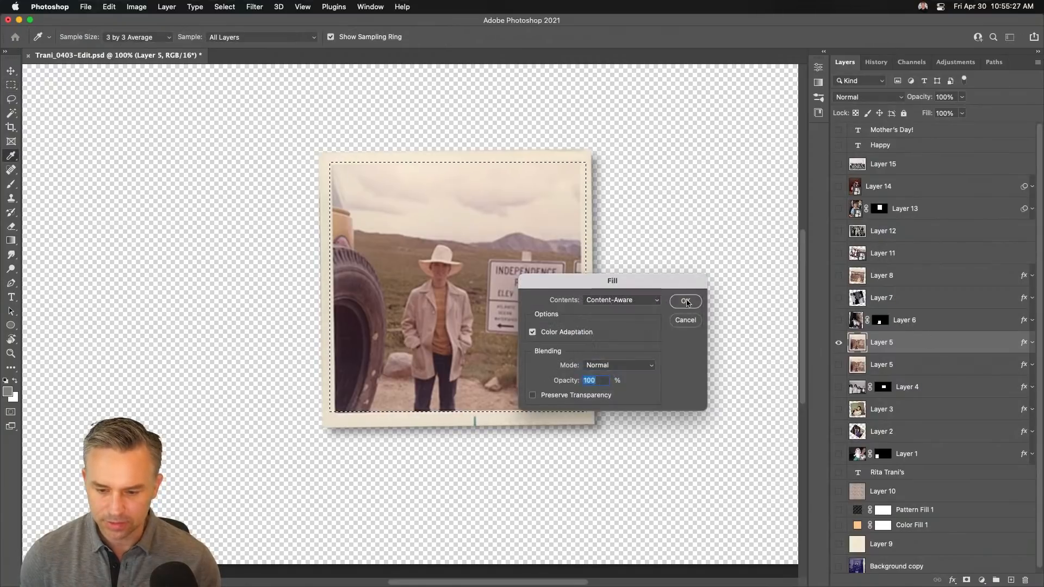
{"action": "key", "text": "Return"}
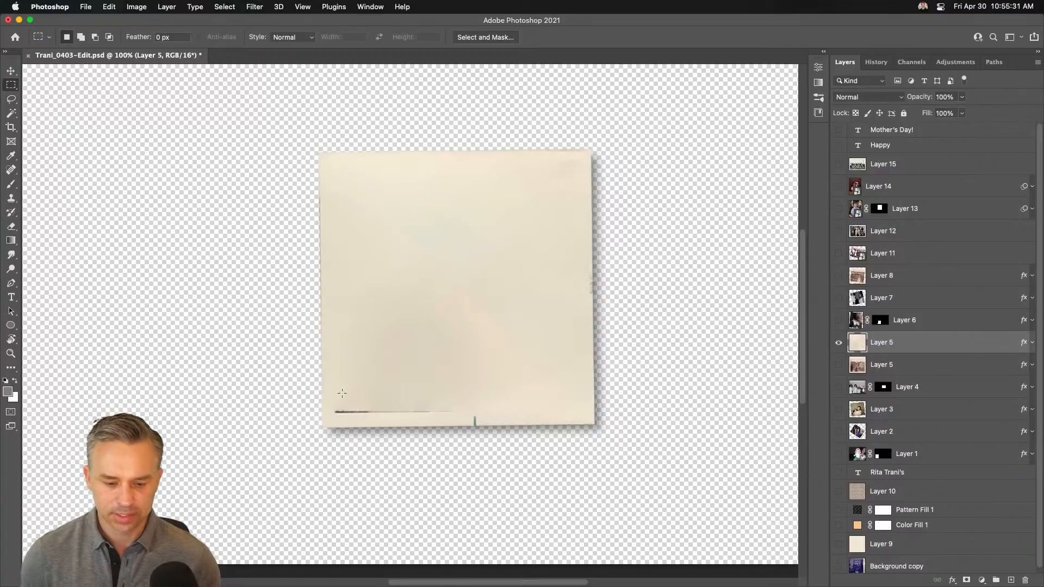
Remove the dark streak near the blank paper's lower edge with a Content-Aware fill
{"action": "left_click_drag", "start_coordinate": [331, 401], "coordinate": [472, 415]}
{"action": "key", "text": "shift+BackSpace"}
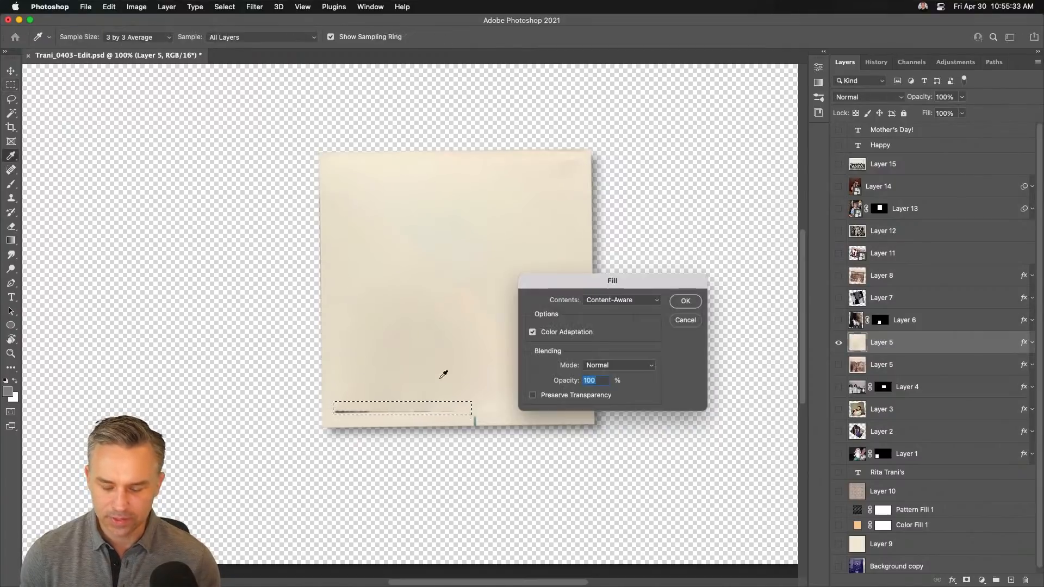
{"action": "key", "text": "Return"}
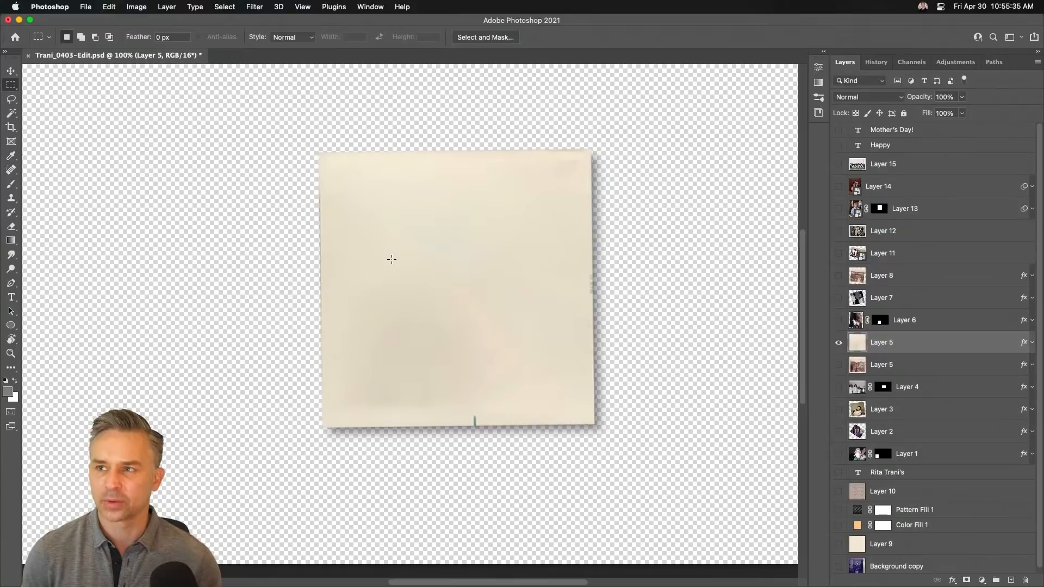
Show the Layer 13 portrait together with the blank paper print
{"action": "key", "text": "super+minus"}
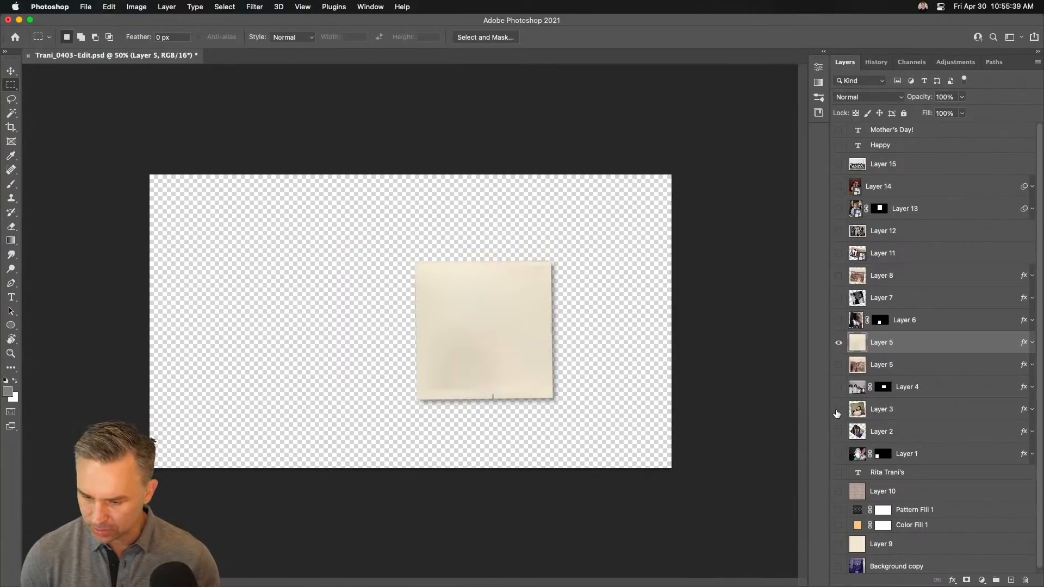
{"action": "left_click", "coordinate": [837, 210]}
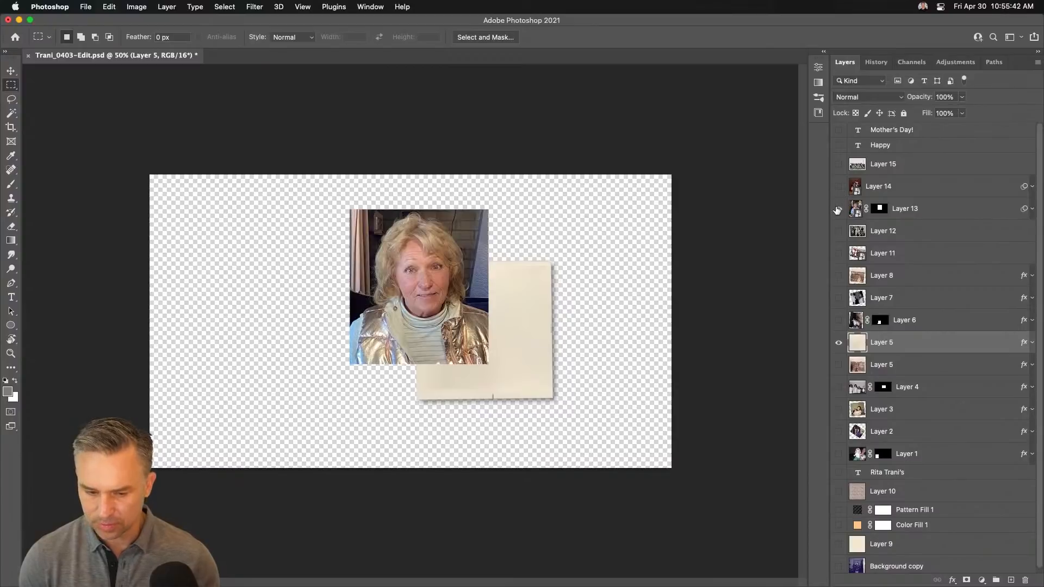
Move the blank paper behind the Layer 13 portrait and stretch it into an even border around the picture
{"action": "left_click", "coordinate": [11, 72]}
{"action": "left_click_drag", "start_coordinate": [484, 356], "coordinate": [448, 308]}
{"action": "key", "text": "super"}
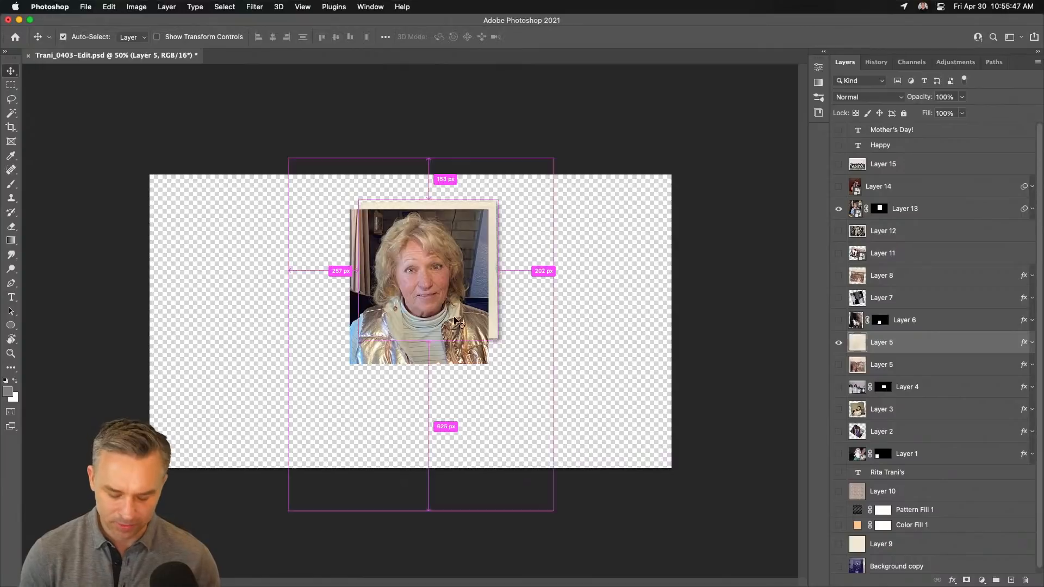
{"action": "key", "text": "super+t"}
{"action": "left_click_drag", "start_coordinate": [363, 345], "coordinate": [338, 377]}
{"action": "key", "text": "Right"}
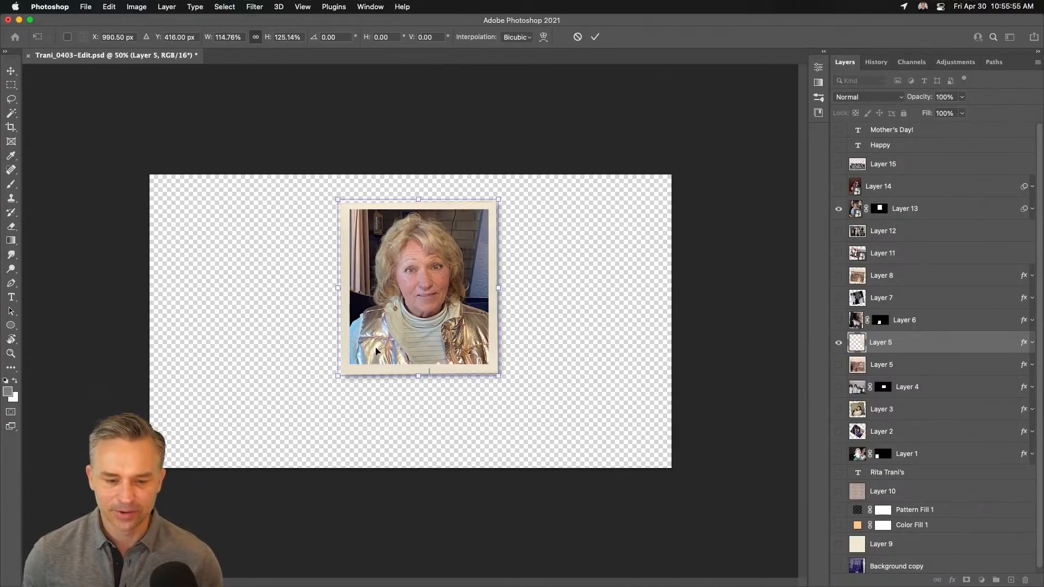
{"action": "key", "text": "Right"}
{"action": "key", "text": "Right"}
{"action": "key", "text": "Return"}
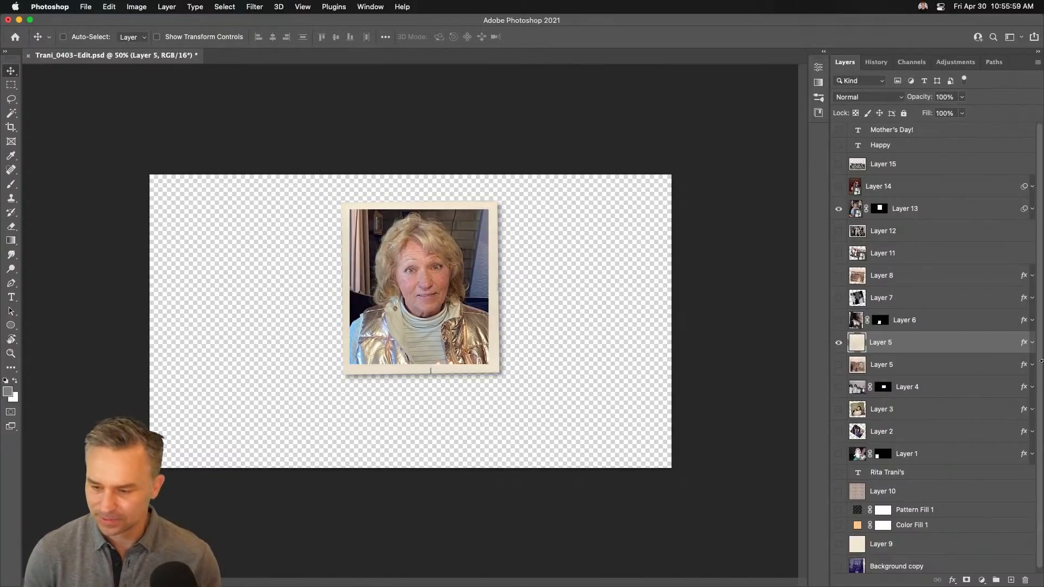
Remove the blank paper layer's drop shadow and combine the paper with Layer 13 into one smart object
{"action": "left_click", "coordinate": [1031, 343]}
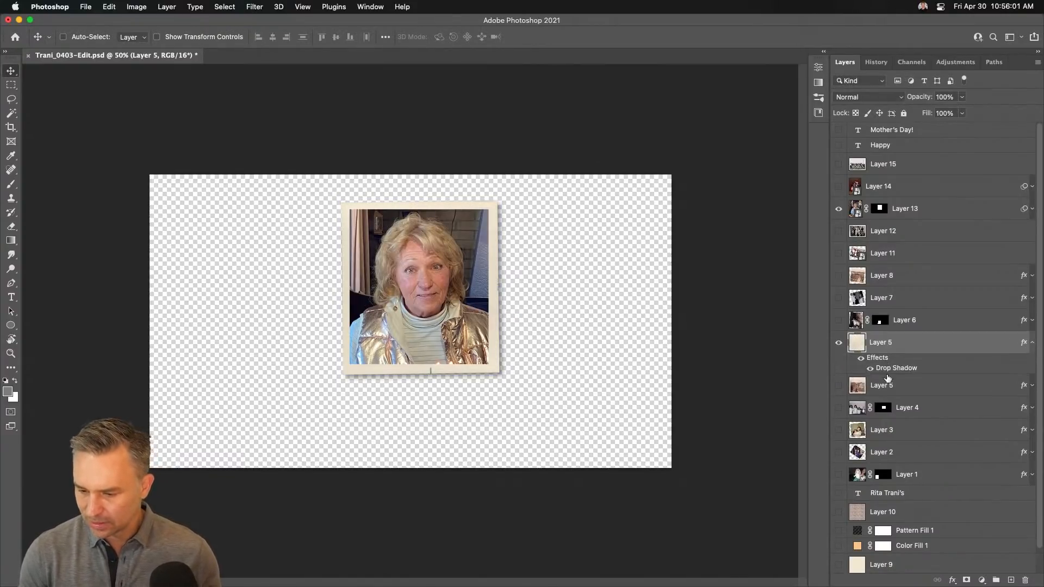
{"action": "left_click_drag", "start_coordinate": [1025, 578], "coordinate": [1026, 580]}
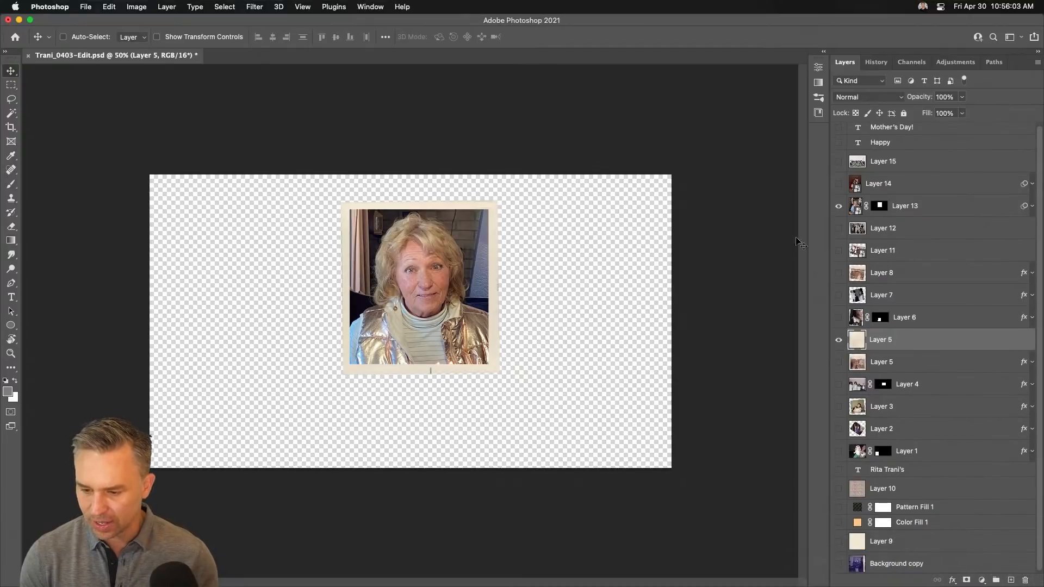
{"action": "left_click_drag", "start_coordinate": [888, 341], "coordinate": [893, 220]}
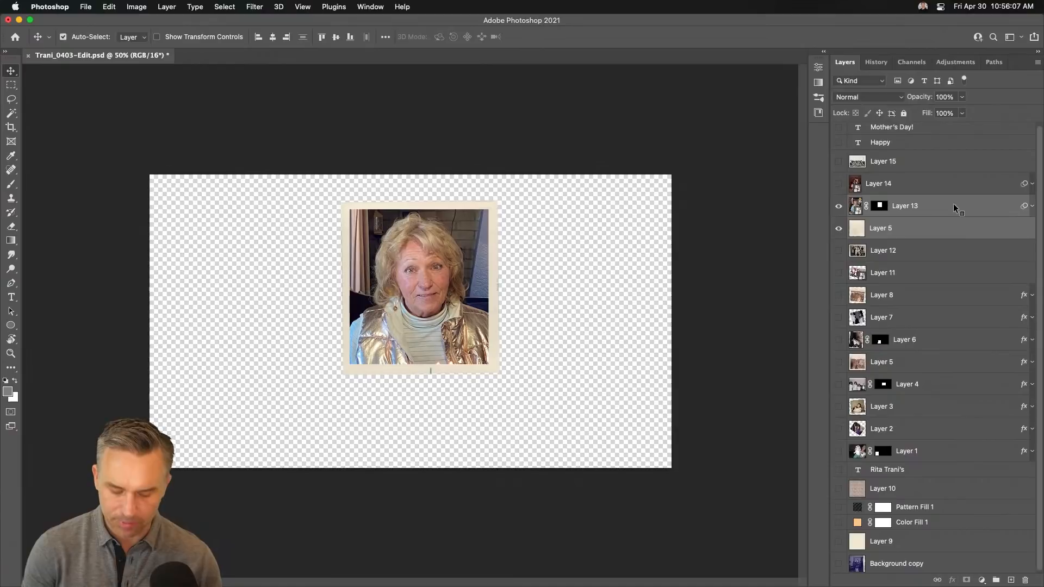
{"action": "key", "text": "super+e"}
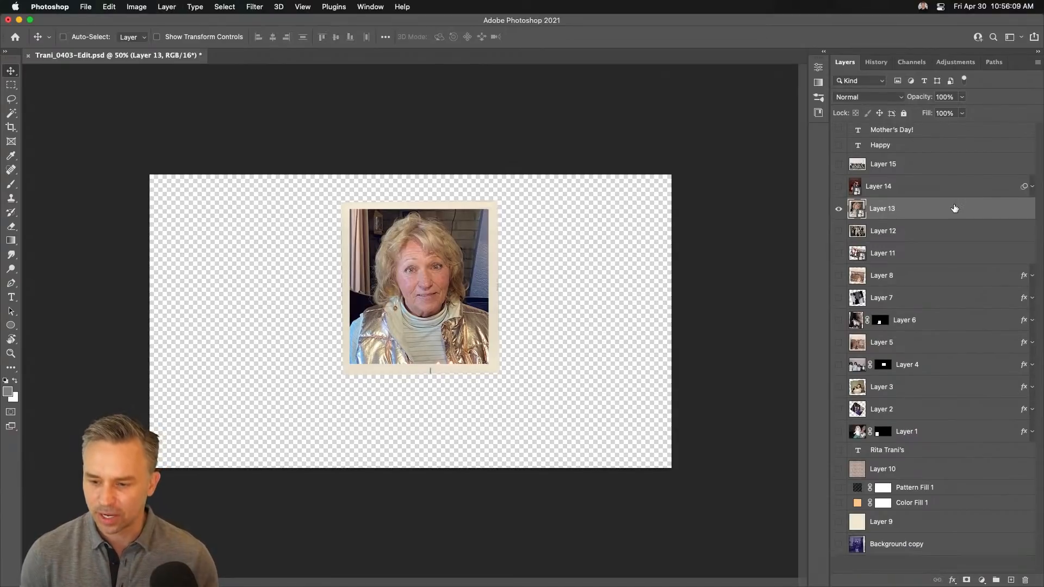
{"action": "left_click", "coordinate": [1031, 276]}
{"action": "left_click_drag", "start_coordinate": [888, 302], "coordinate": [925, 275]}
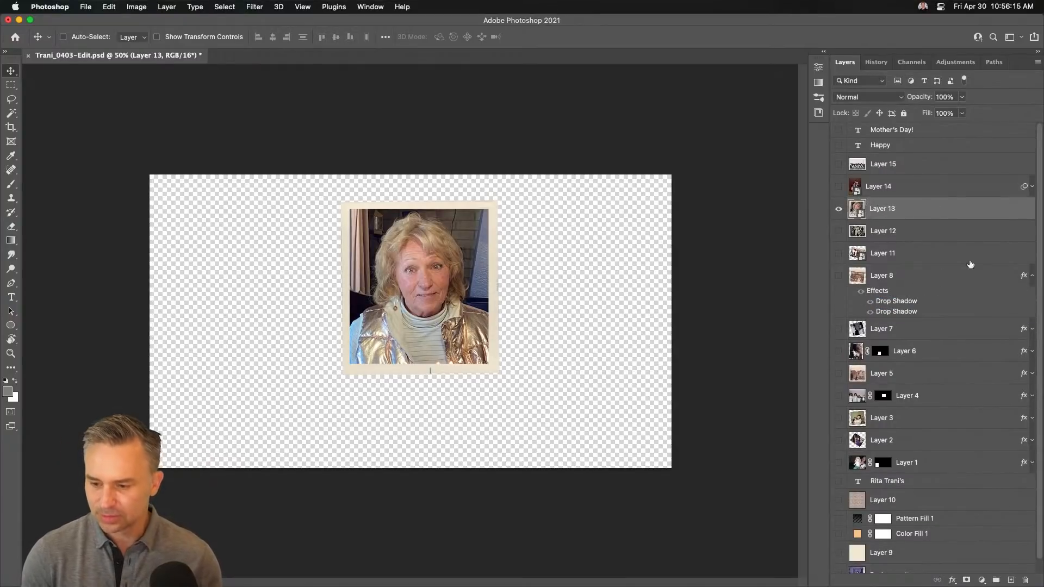
{"action": "key", "text": "super+z"}
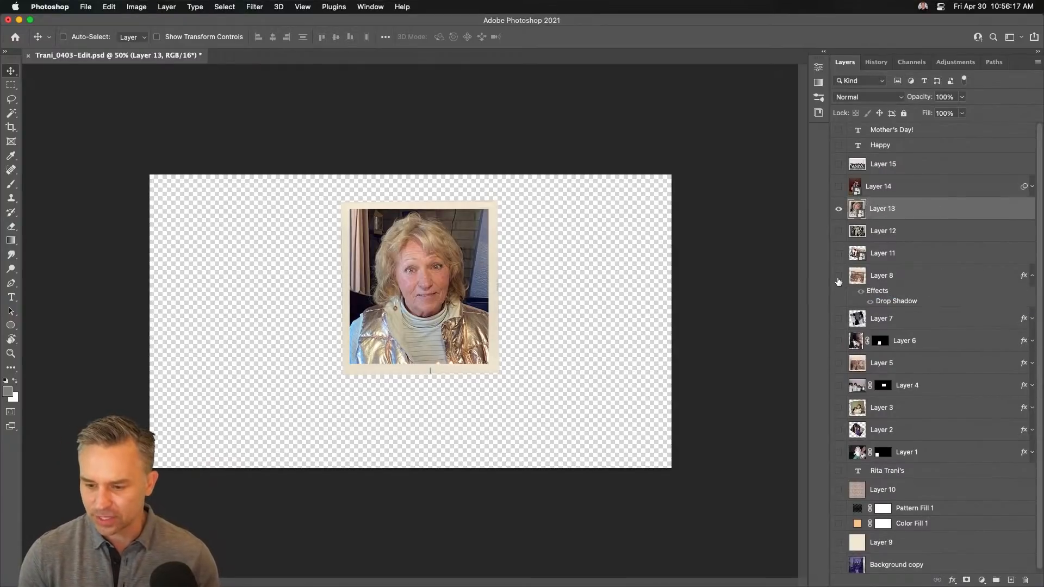
Show the photos on Layer 8, Layer 7 and Layer 6 together with the framed portrait
{"action": "left_click", "coordinate": [838, 276]}
{"action": "left_click", "coordinate": [838, 319]}
{"action": "left_click", "coordinate": [838, 340]}
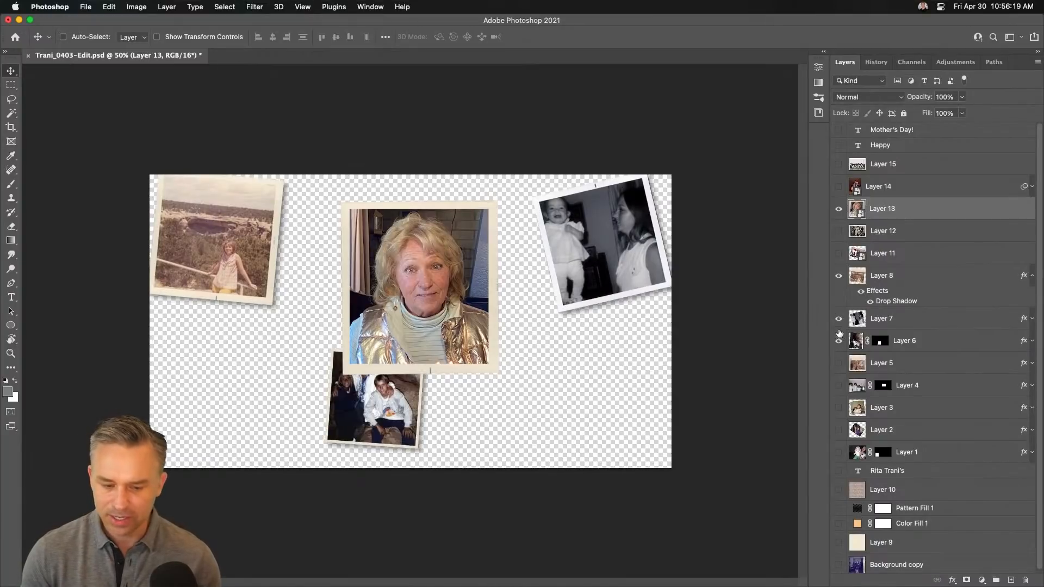
Copy Layer 8's Drop Shadow effect onto the framed portrait on Layer 13
{"action": "key", "text": "super+equal"}
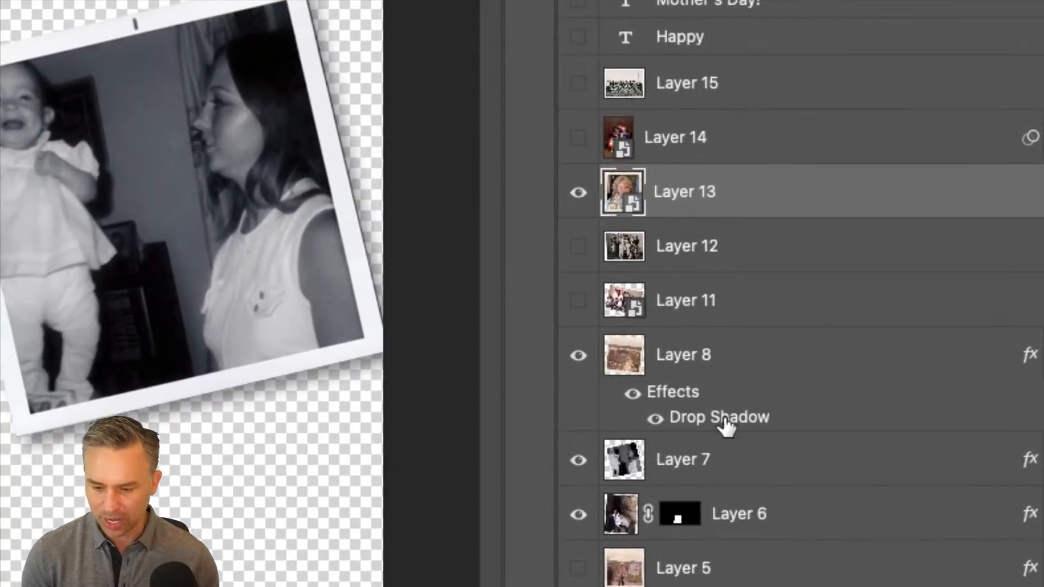
{"action": "left_click", "coordinate": [900, 305]}
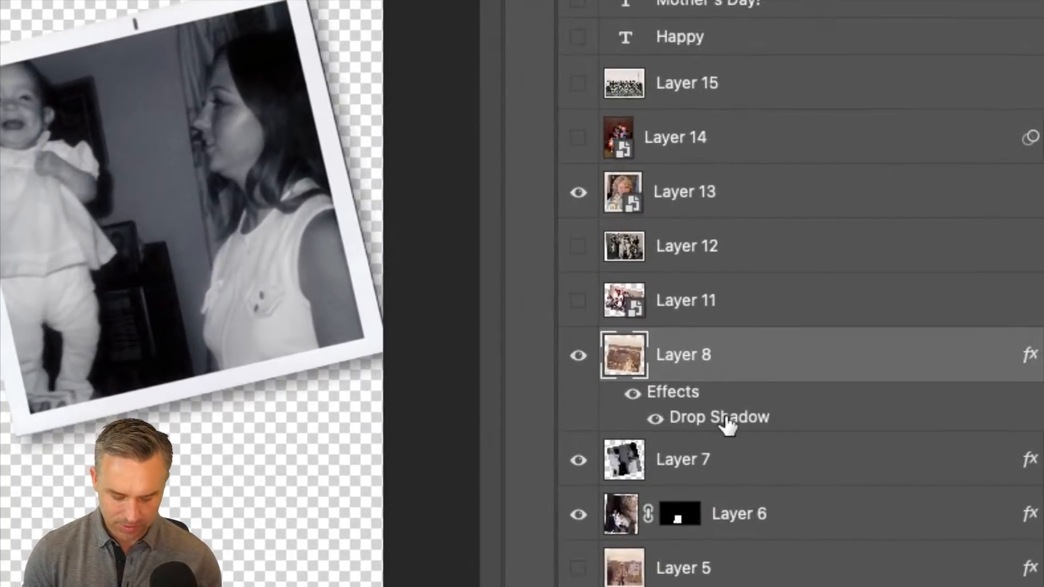
{"action": "left_click_drag", "start_coordinate": [728, 426], "coordinate": [703, 184]}
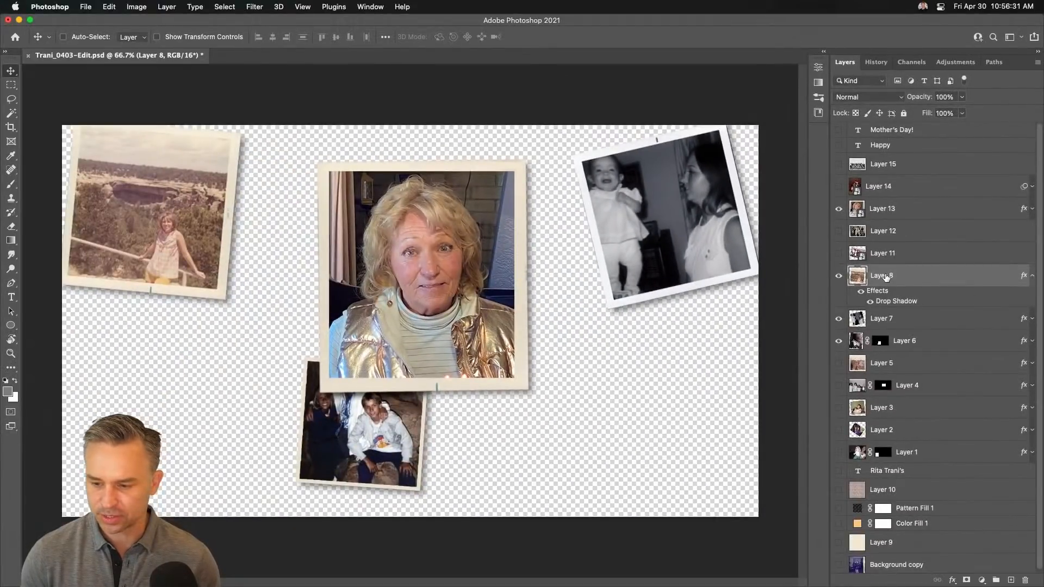
Rename Layer 13 to "mom"
{"action": "double_click", "coordinate": [885, 276]}
{"action": "left_click", "coordinate": [868, 217]}
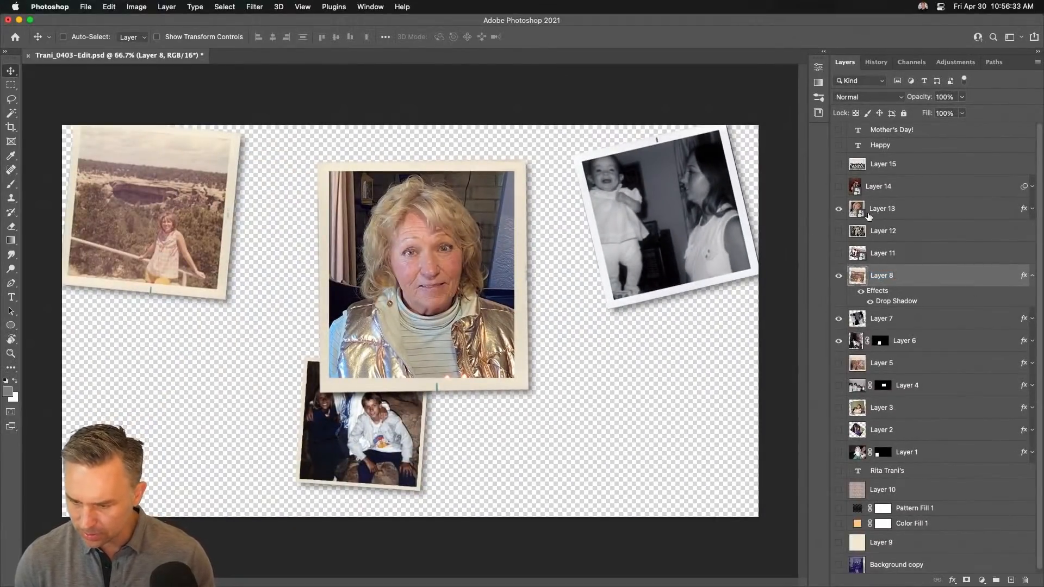
{"action": "left_click", "coordinate": [873, 211]}
{"action": "double_click", "coordinate": [872, 211]}
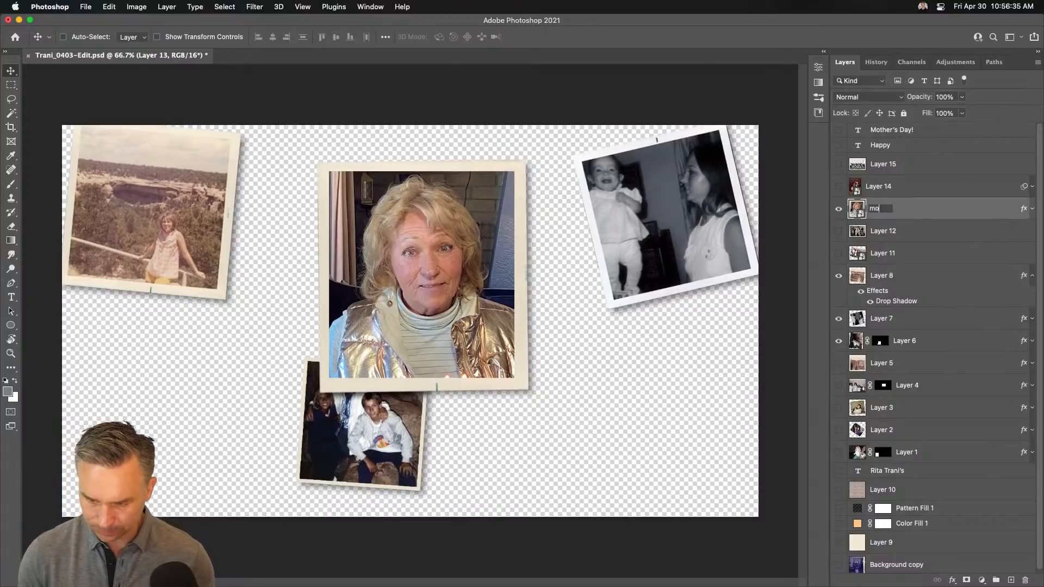
{"action": "type", "text": "mom"}
{"action": "key", "text": "Return"}
Scale the mom portrait down proportionally and move it next to the Layer 8 canyon snapshot, overlapping the Layer 6 photo
{"action": "key", "text": "ctrl+t"}
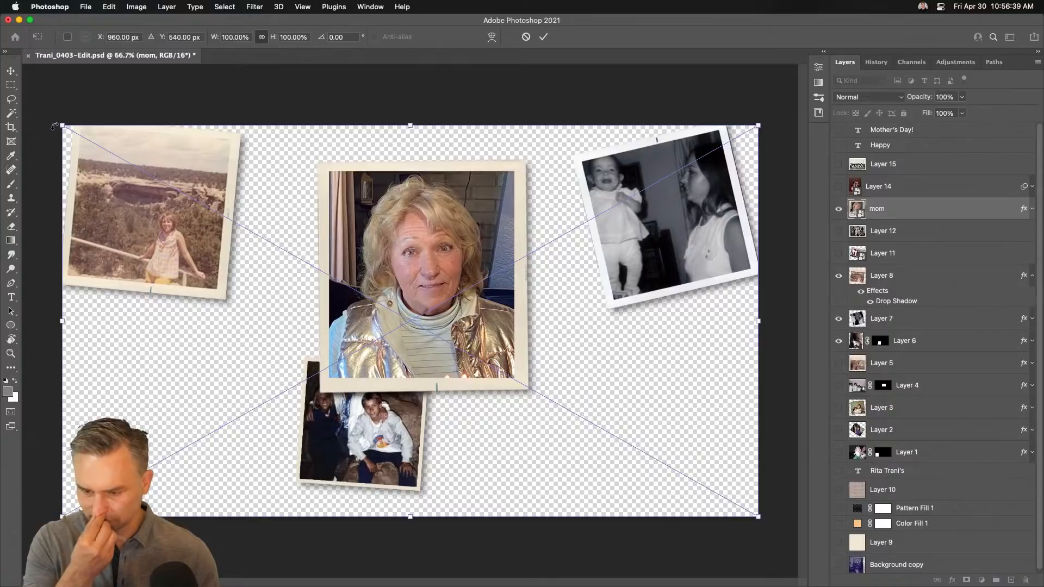
{"action": "key", "text": "Return"}
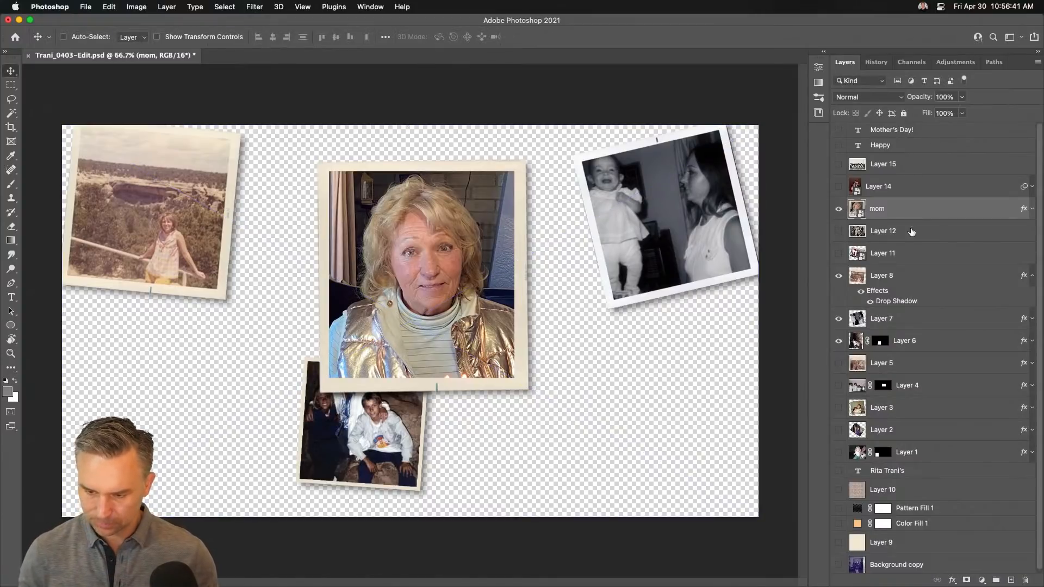
{"action": "left_click", "coordinate": [892, 234]}
{"action": "left_click", "coordinate": [863, 212]}
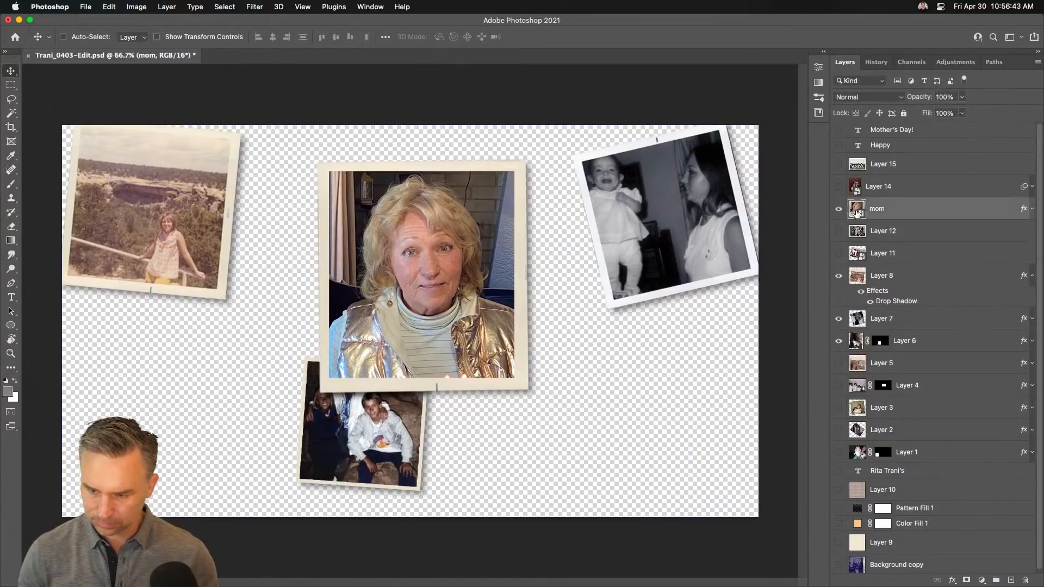
{"action": "key", "text": "super+t"}
{"action": "left_click_drag", "start_coordinate": [56, 129], "coordinate": [321, 271]}
{"action": "left_click_drag", "start_coordinate": [490, 378], "coordinate": [267, 321]}
{"action": "key", "text": "Return"}
Arrange the Layer 8 canyon snapshot and the mom portrait side by side, with the portrait directly above the Layer 6 photo
{"action": "left_click", "coordinate": [885, 276]}
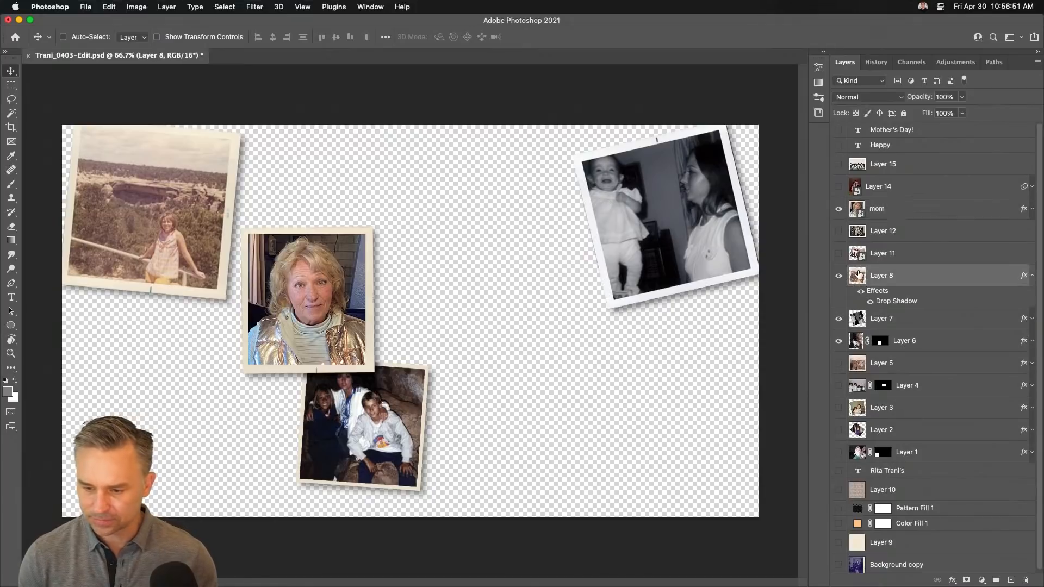
{"action": "mouse_move", "coordinate": [178, 245]}
{"action": "left_mouse_down"}
{"action": "mouse_move", "coordinate": [189, 260]}
{"action": "mouse_move", "coordinate": [184, 250]}
{"action": "left_mouse_up"}
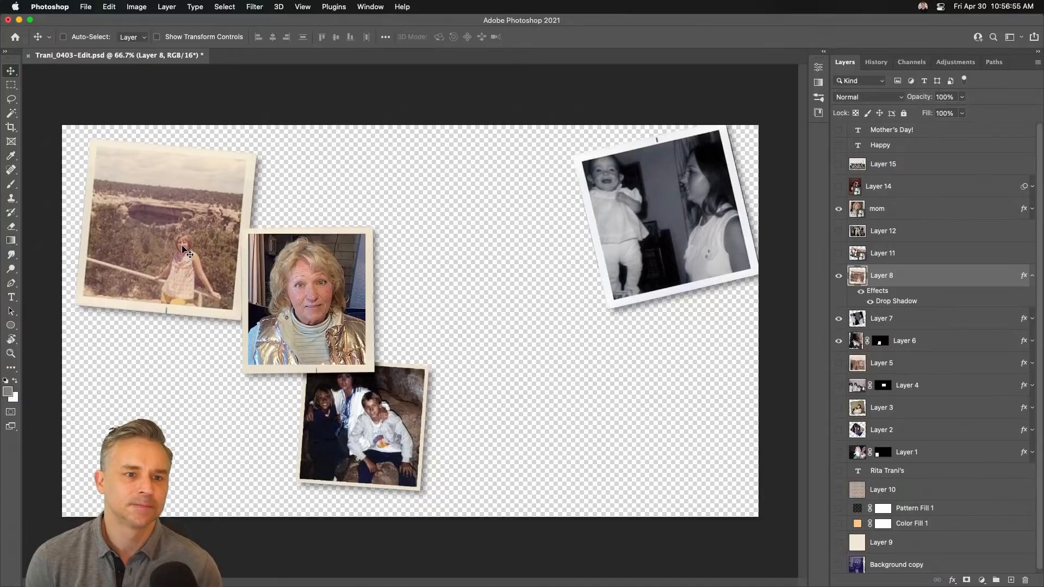
{"action": "left_click", "coordinate": [247, 307], "text": "super"}
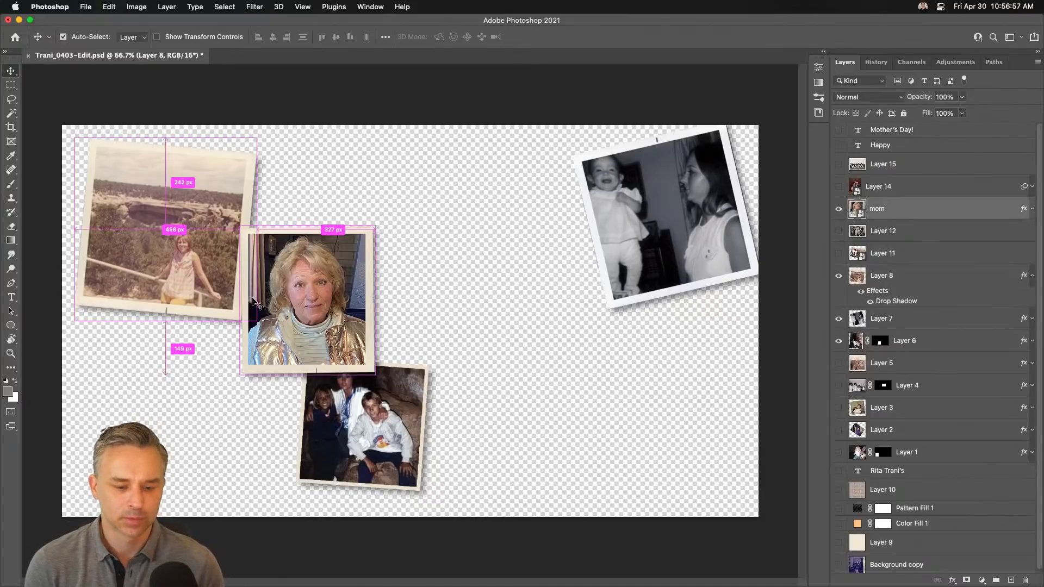
{"action": "left_click_drag", "start_coordinate": [318, 296], "coordinate": [386, 271]}
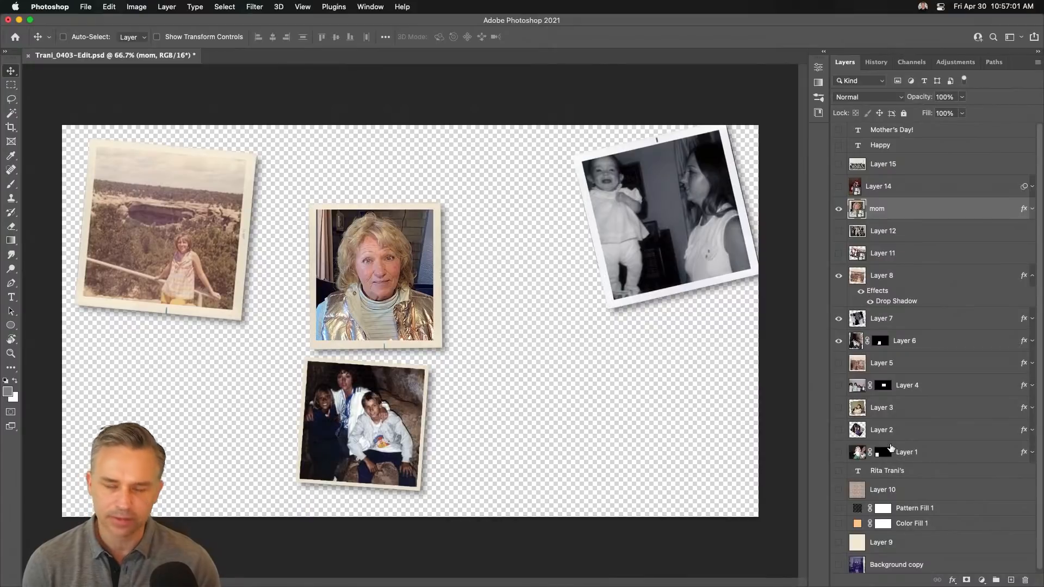
{"action": "left_click", "coordinate": [152, 221], "text": "super"}
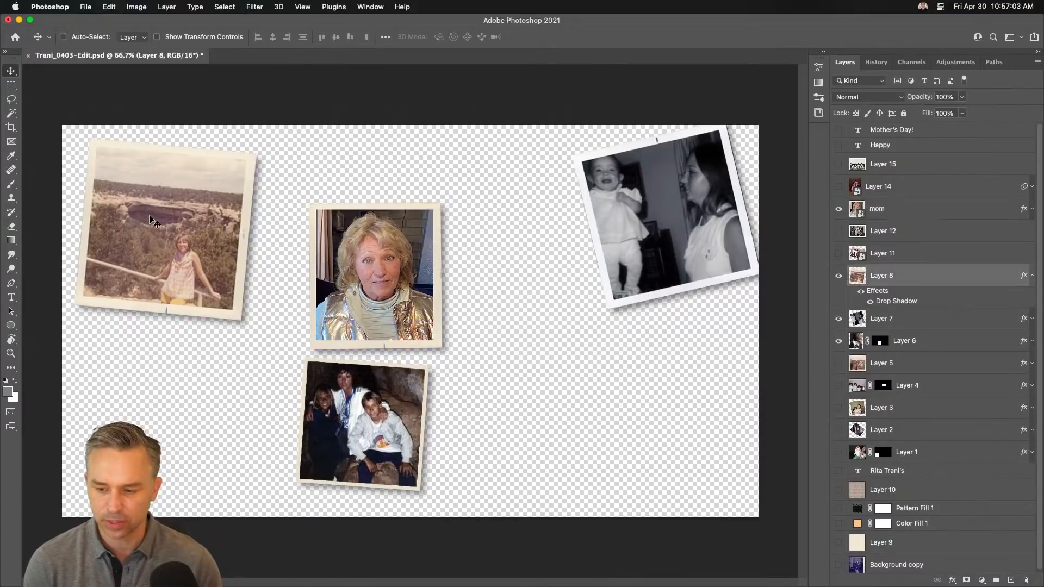
{"action": "left_click_drag", "start_coordinate": [149, 214], "coordinate": [193, 230]}
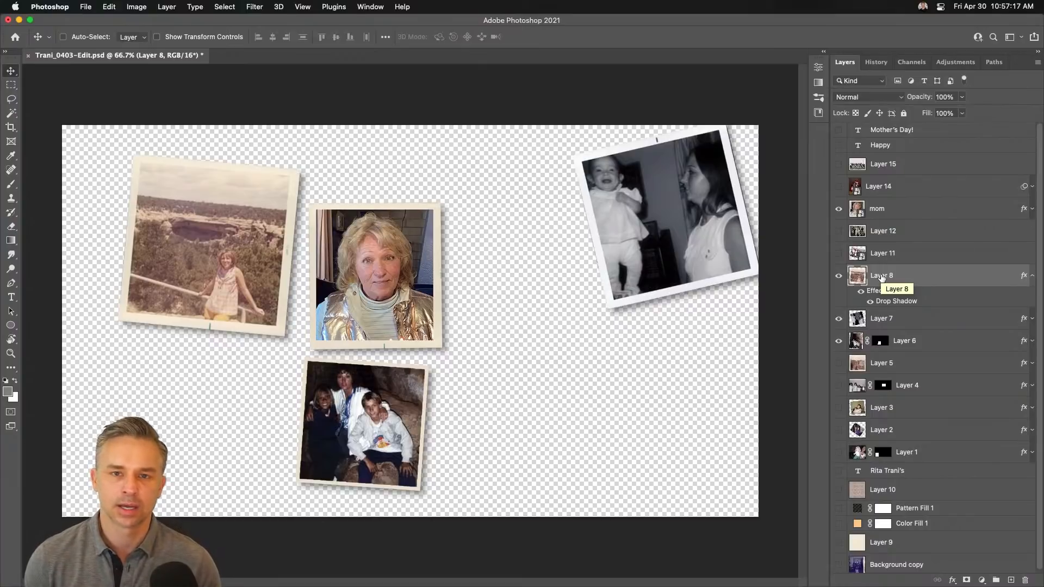
Convert Layer 8 to a smart object and open it in the Camera Raw Filter, with the canyon snapshot enlarged for editing
{"action": "key", "text": "super+shift+o"}
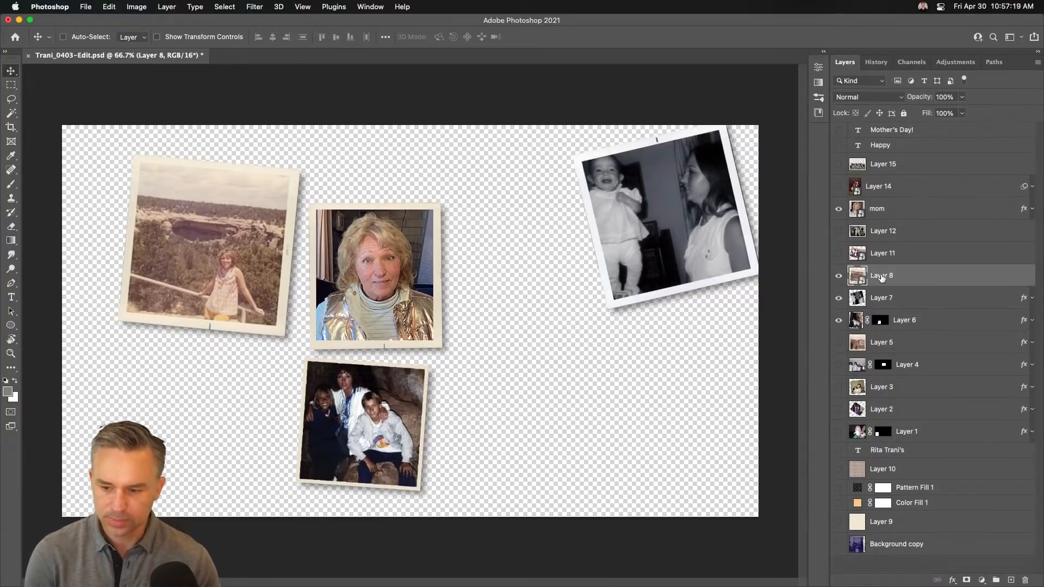
{"action": "left_click", "coordinate": [250, 6]}
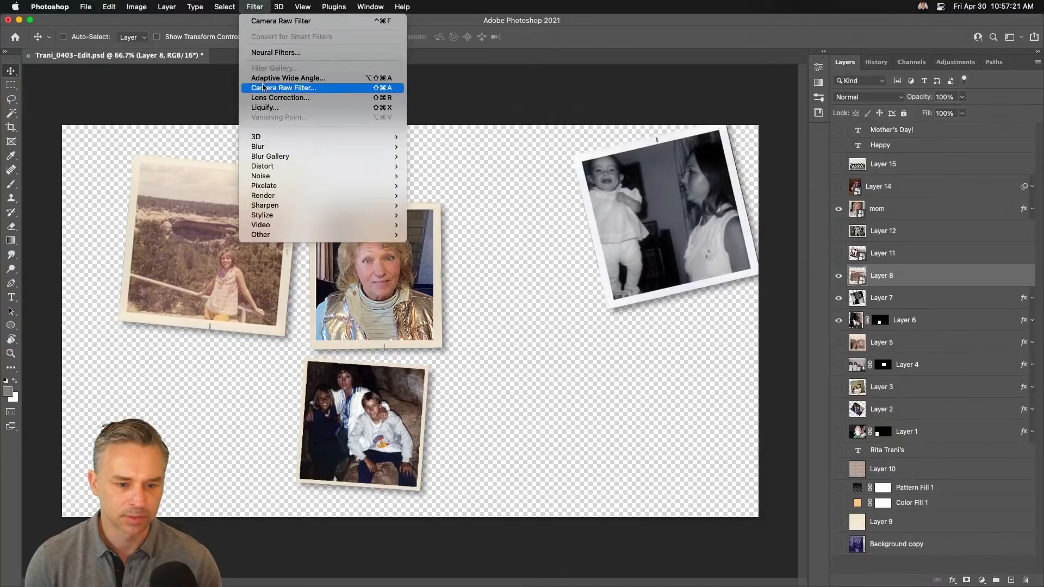
{"action": "left_click", "coordinate": [264, 88]}
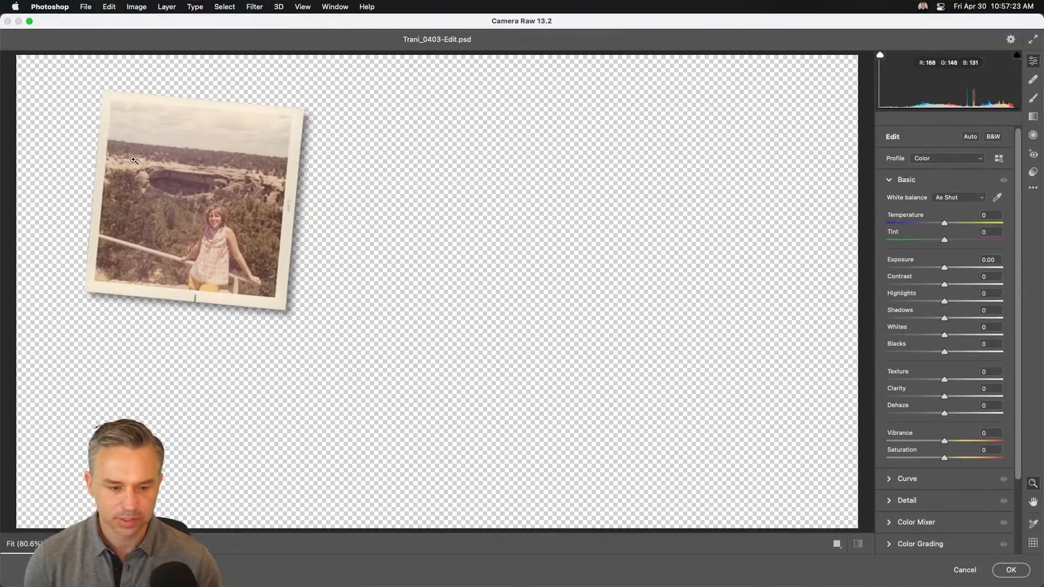
{"action": "left_click", "coordinate": [130, 158]}
{"action": "left_click_drag", "start_coordinate": [382, 278], "coordinate": [214, 125]}
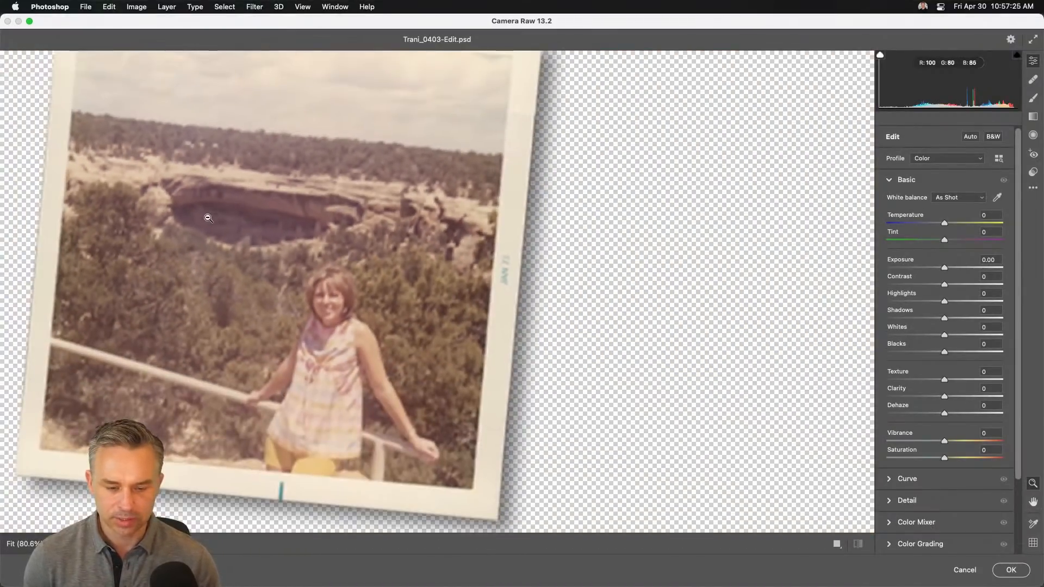
{"action": "key", "text": "space"}
{"action": "left_click_drag", "start_coordinate": [208, 218], "coordinate": [413, 229]}
Apply the Auto tone adjustment to the canyon snapshot and compare it with the unadjusted version
{"action": "left_click", "coordinate": [970, 137]}
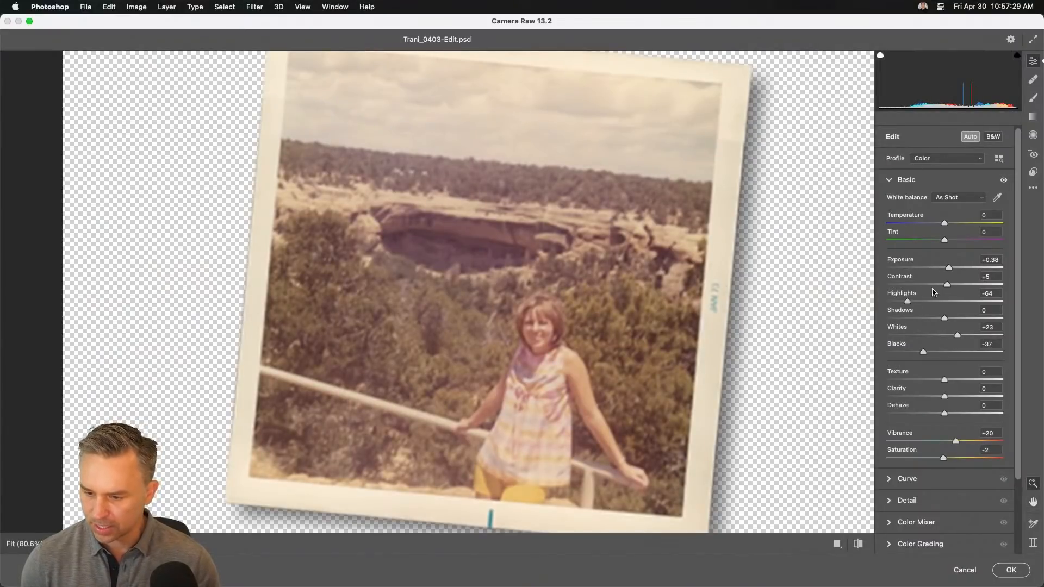
{"action": "mouse_move", "coordinate": [948, 287]}
{"action": "left_mouse_down"}
{"action": "mouse_move", "coordinate": [968, 287]}
{"action": "mouse_move", "coordinate": [943, 268]}
{"action": "mouse_move", "coordinate": [960, 286]}
{"action": "left_mouse_up"}
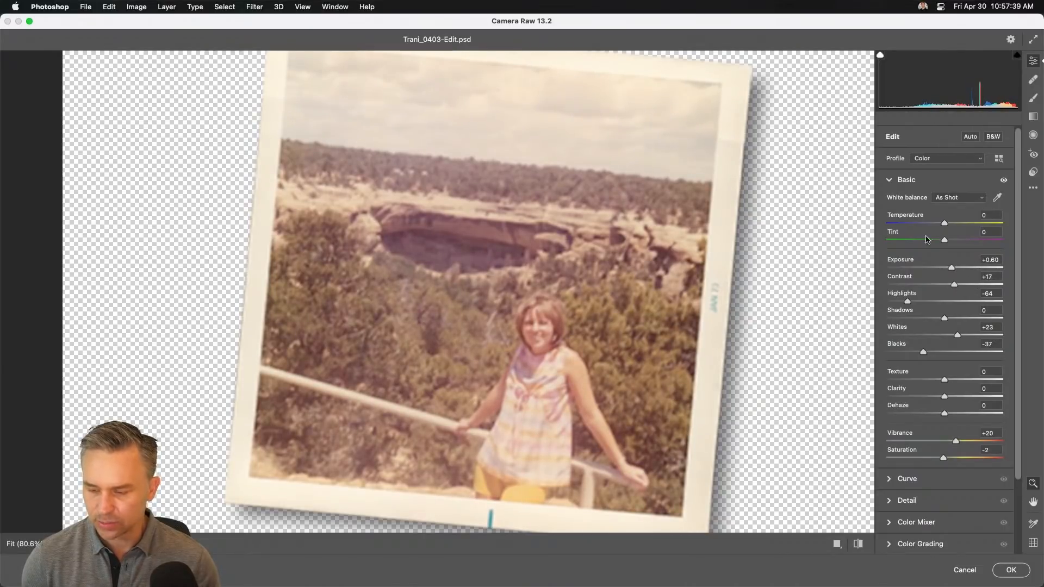
{"action": "left_click", "coordinate": [971, 136]}
{"action": "left_click", "coordinate": [974, 138]}
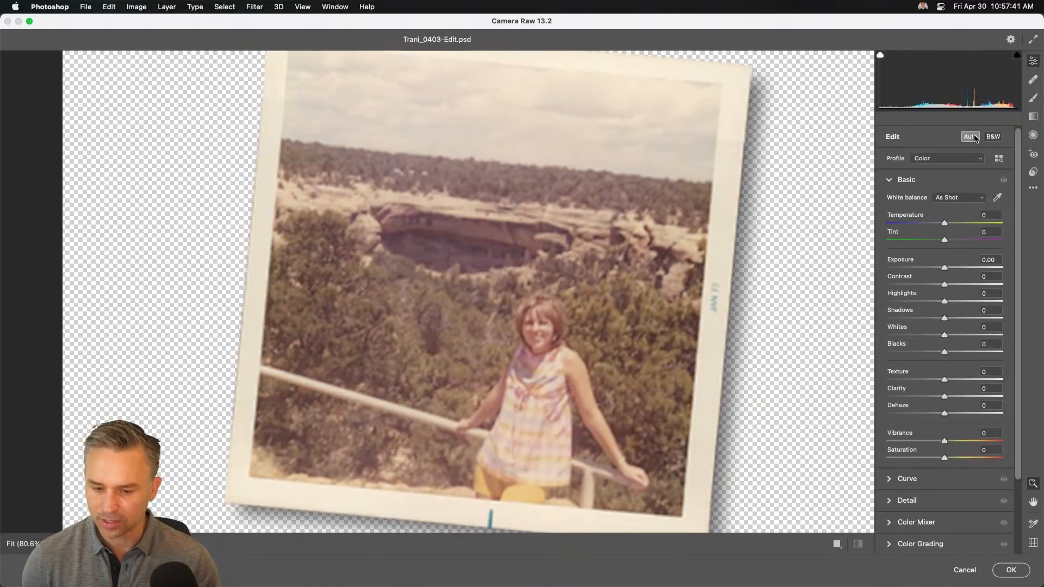
{"action": "left_click", "coordinate": [974, 138]}
{"action": "left_click", "coordinate": [974, 138]}
{"action": "left_click", "coordinate": [973, 138]}
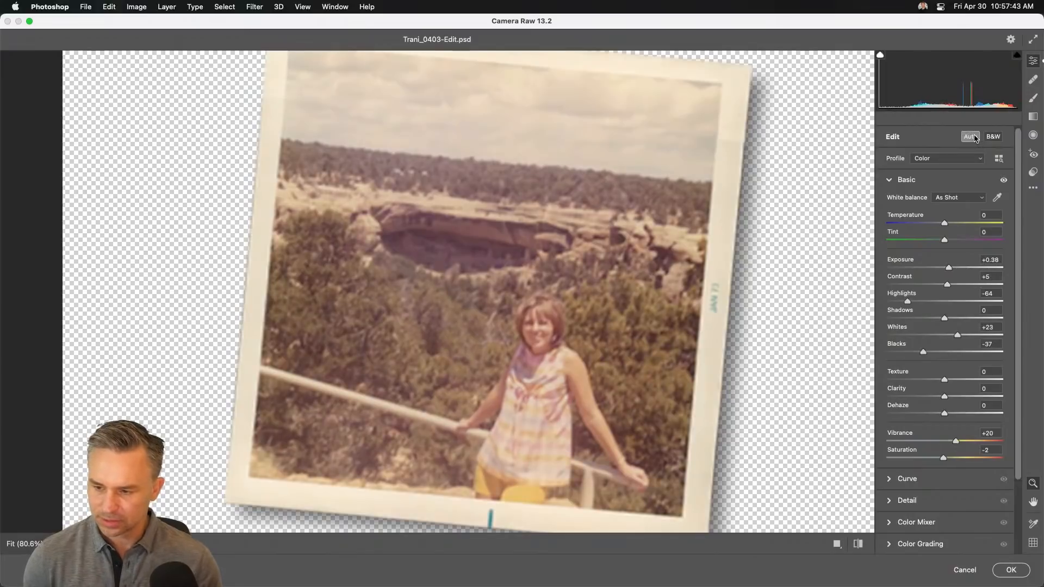
{"action": "left_click", "coordinate": [974, 138]}
{"action": "left_click", "coordinate": [974, 138]}
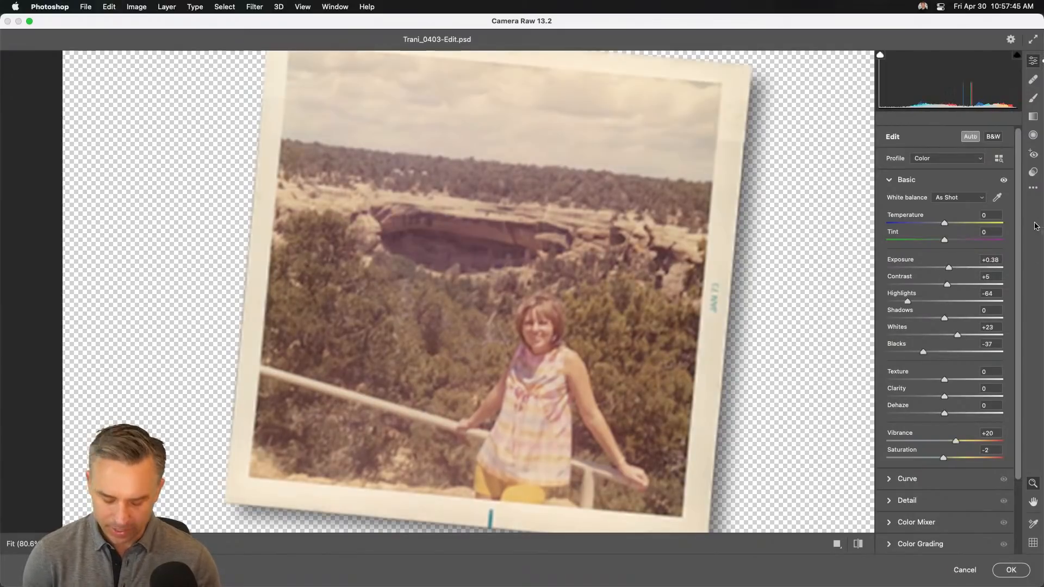
Set Exposure to +0.40, Contrast to +60, Highlights to -47 and Shadows to -100, and compare the snapshot with and without the Basic adjustments
{"action": "mouse_move", "coordinate": [945, 288]}
{"action": "left_mouse_down"}
{"action": "mouse_move", "coordinate": [932, 288]}
{"action": "mouse_move", "coordinate": [979, 285]}
{"action": "mouse_move", "coordinate": [949, 269]}
{"action": "left_mouse_up"}
{"action": "left_click_drag", "start_coordinate": [906, 302], "coordinate": [817, 321]}
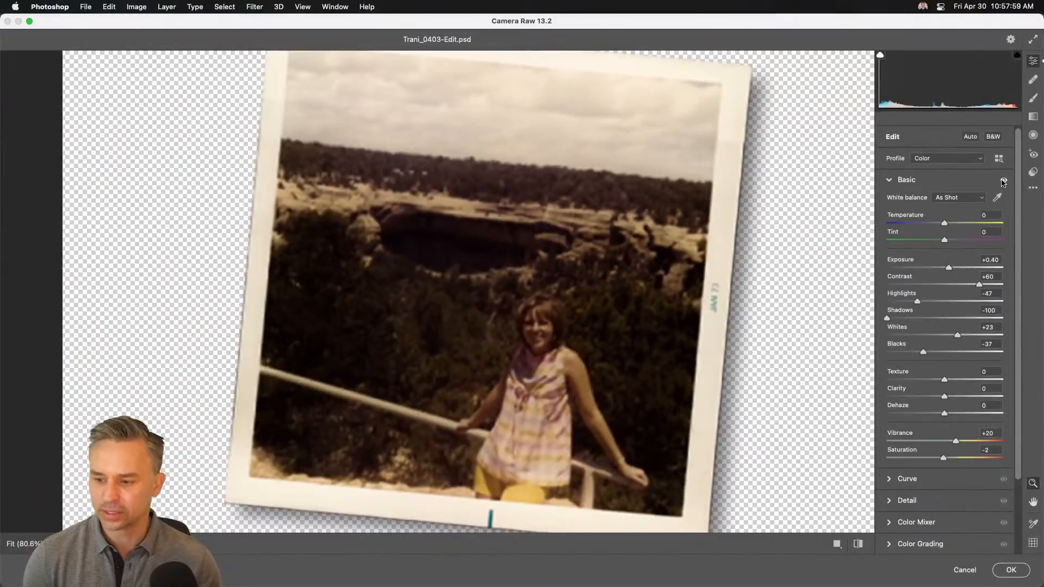
{"action": "left_click", "coordinate": [1003, 181]}
{"action": "left_click", "coordinate": [1003, 181]}
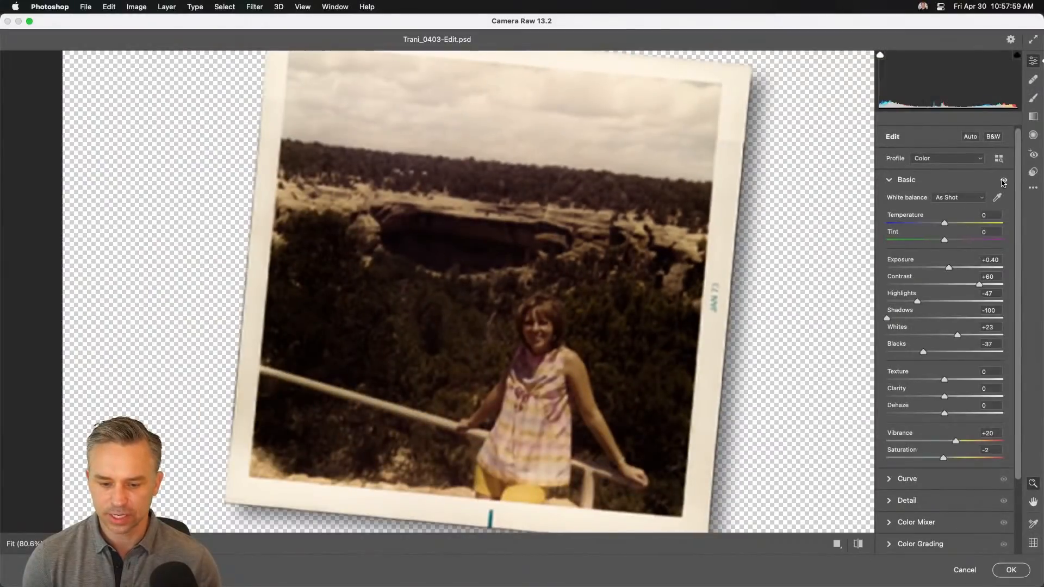
Set Highlights to -10 and Shadows to -20, compare the canyon snapshot with and without the Basic adjustments, and apply the filter
{"action": "left_click", "coordinate": [1003, 180]}
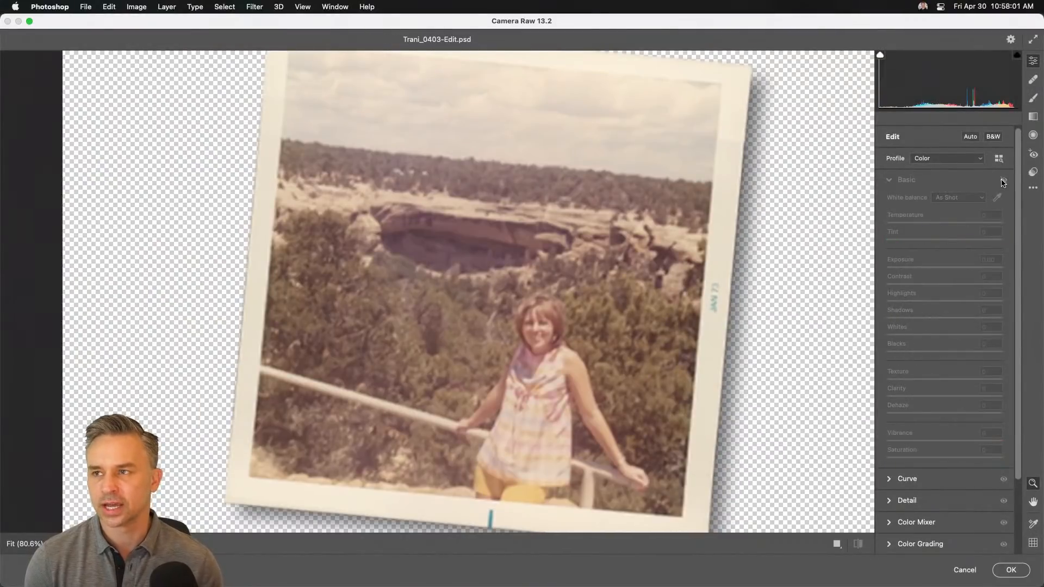
{"action": "left_click", "coordinate": [1003, 181]}
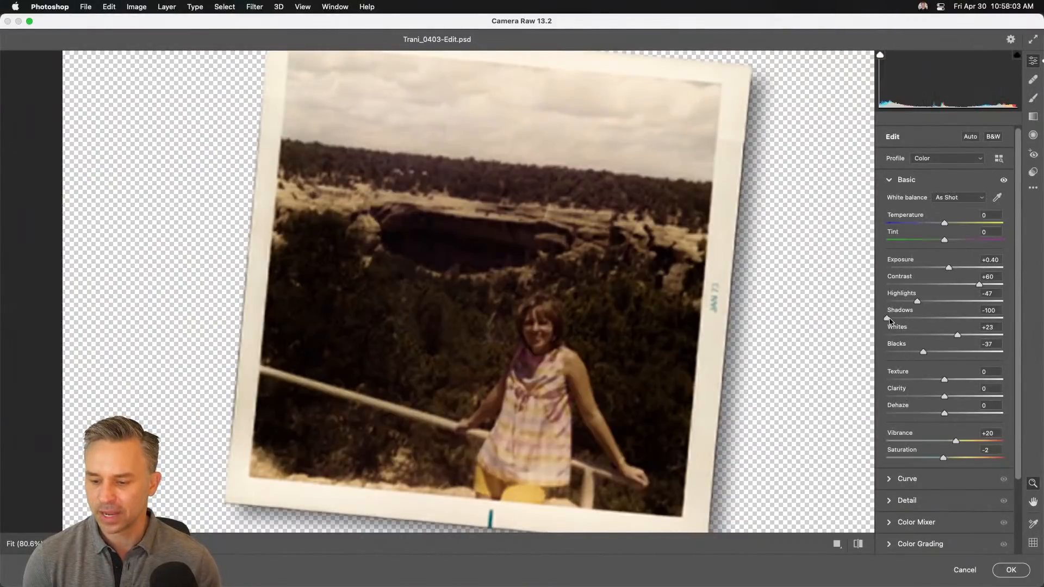
{"action": "left_click_drag", "start_coordinate": [887, 318], "coordinate": [940, 304]}
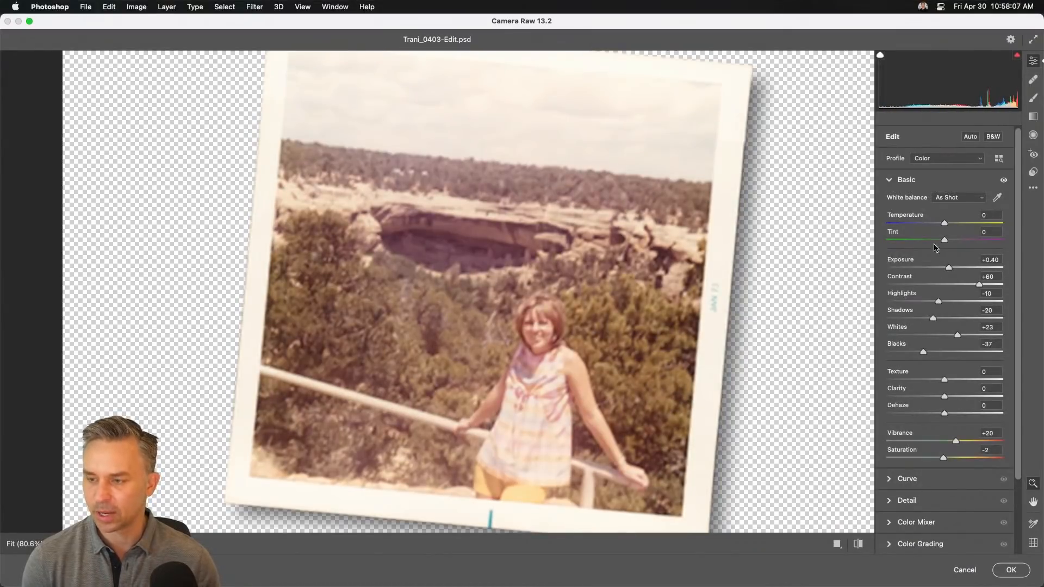
{"action": "left_click", "coordinate": [1003, 180]}
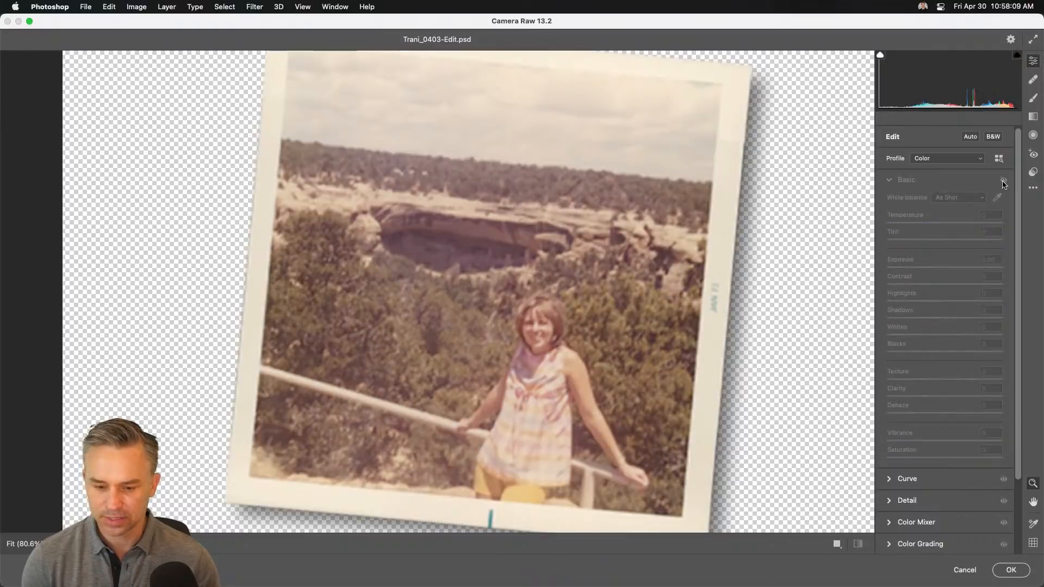
{"action": "left_click", "coordinate": [1003, 180]}
{"action": "left_click", "coordinate": [1002, 180]}
{"action": "left_click", "coordinate": [1003, 180]}
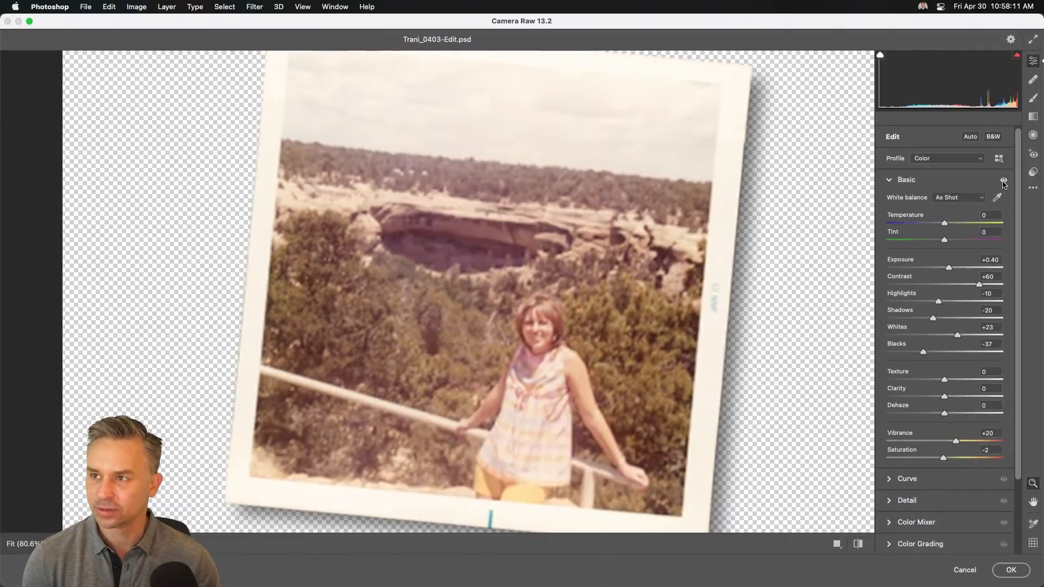
{"action": "left_click", "coordinate": [1009, 570]}
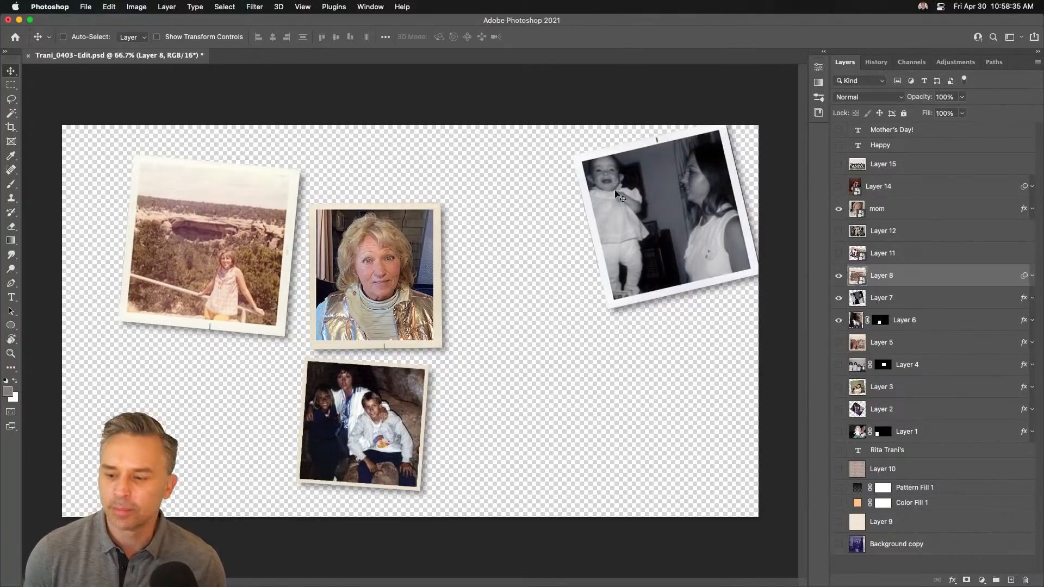
Add a Levels adjustment layer directly above Layer 7 and clip it to that layer
{"action": "left_click", "coordinate": [925, 300]}
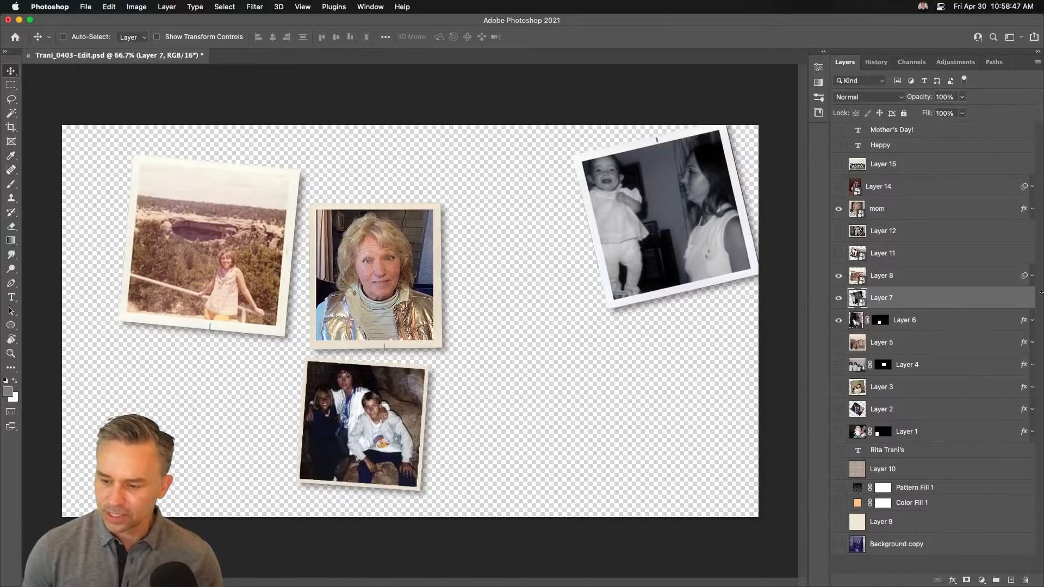
{"action": "left_click", "coordinate": [261, 7]}
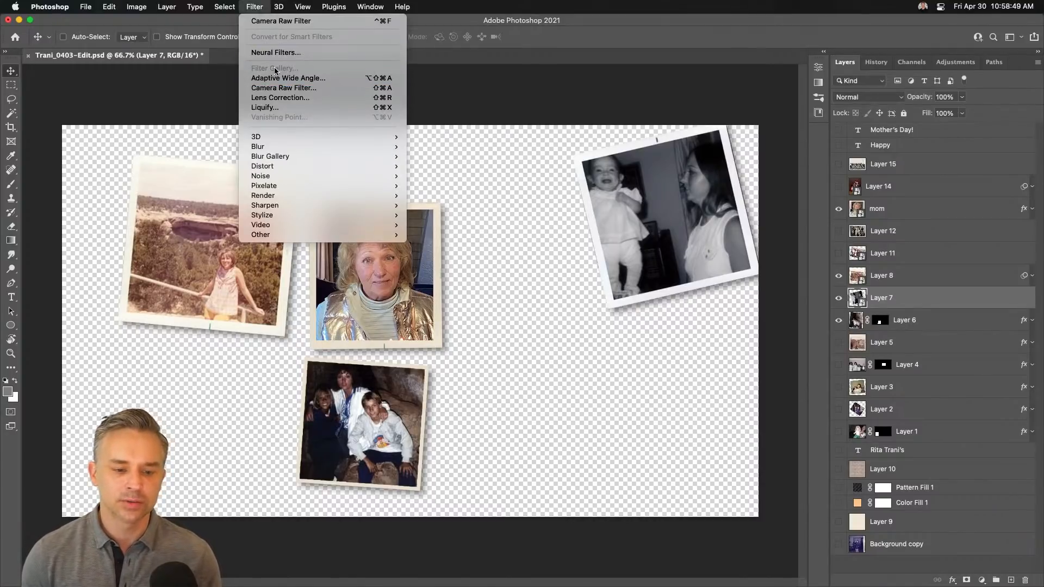
{"action": "left_click", "coordinate": [871, 460]}
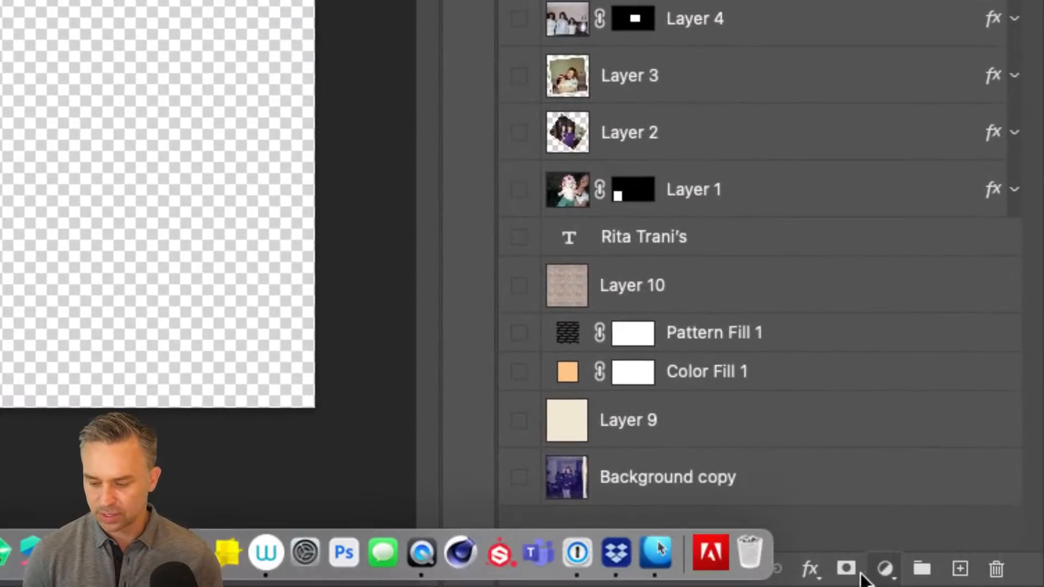
{"action": "left_click", "coordinate": [884, 568]}
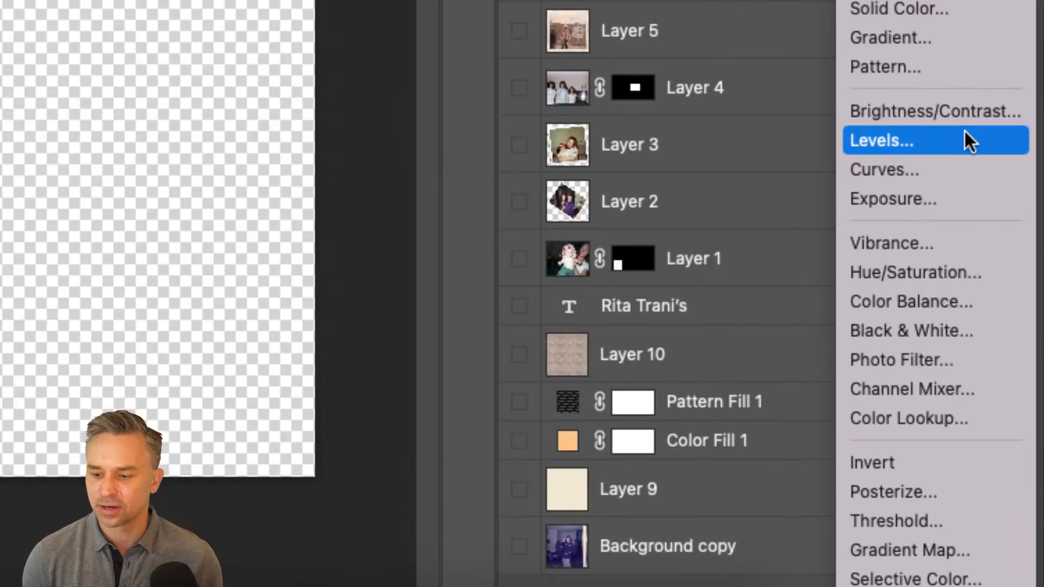
{"action": "left_click", "coordinate": [964, 133]}
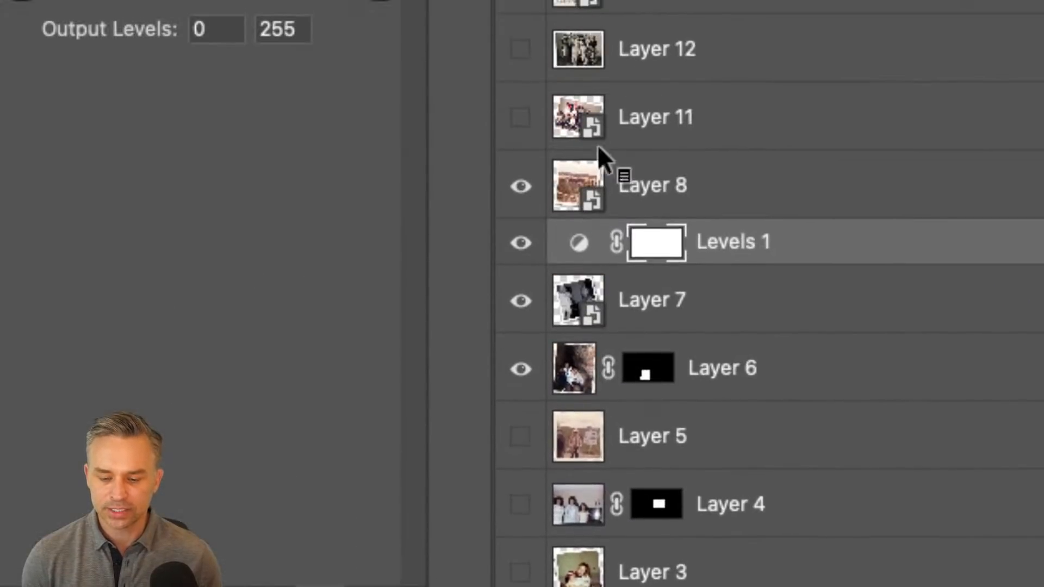
{"action": "left_click", "coordinate": [744, 259], "text": "alt"}
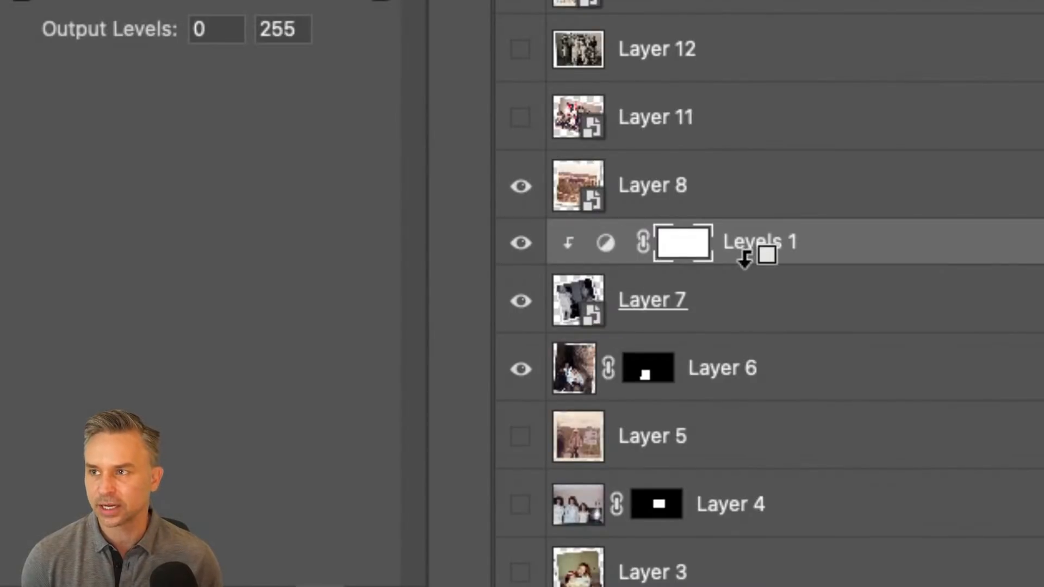
Rename Layer 7 as "balancing baby"
{"action": "double_click", "coordinate": [640, 306]}
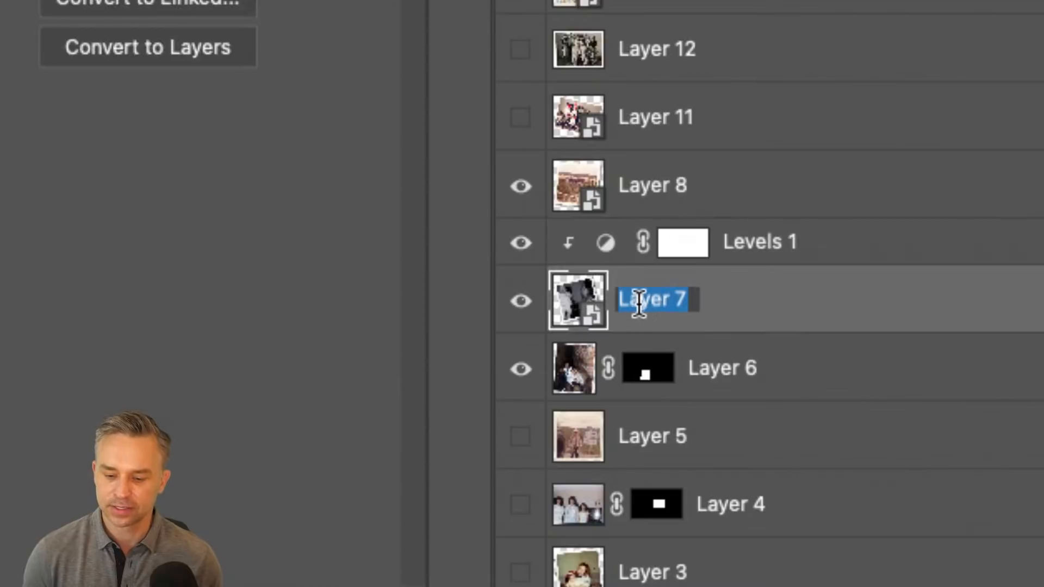
{"action": "type", "text": "balancing baby"}
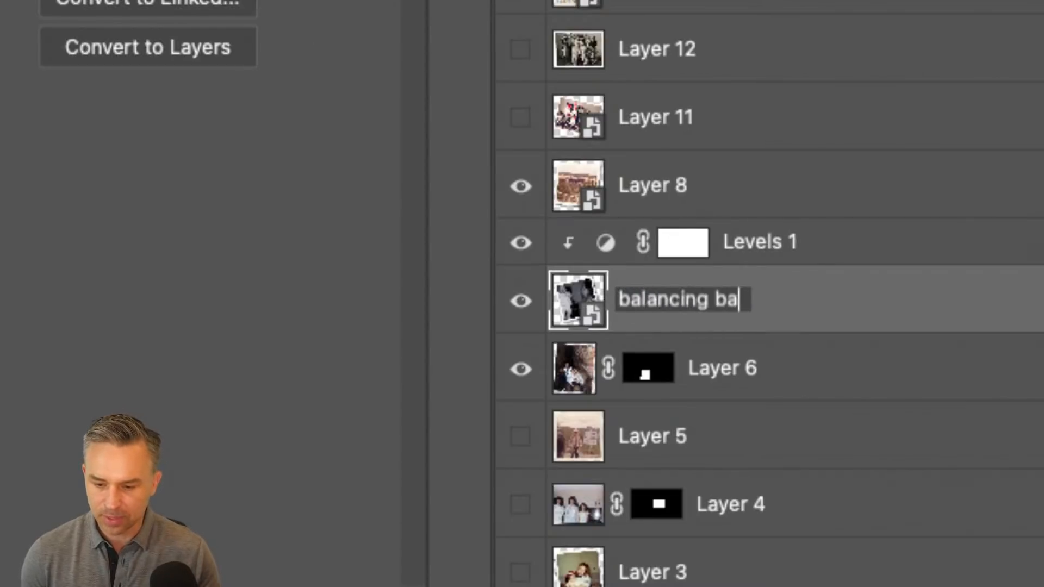
{"action": "key", "text": "Return"}
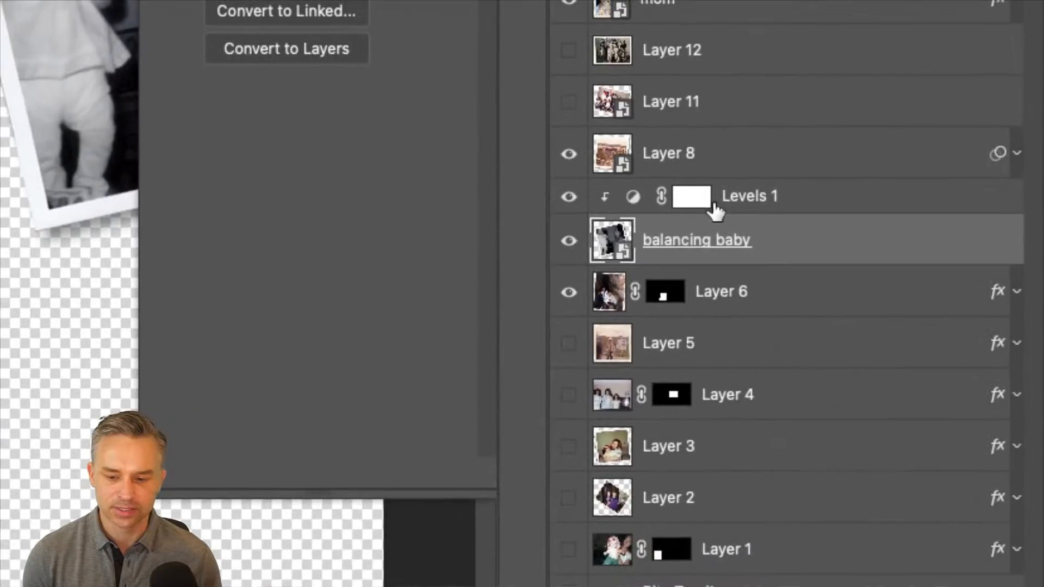
Apply the Auto correction to the Levels 1 adjustment of the balancing baby photo
{"action": "left_click", "coordinate": [710, 205]}
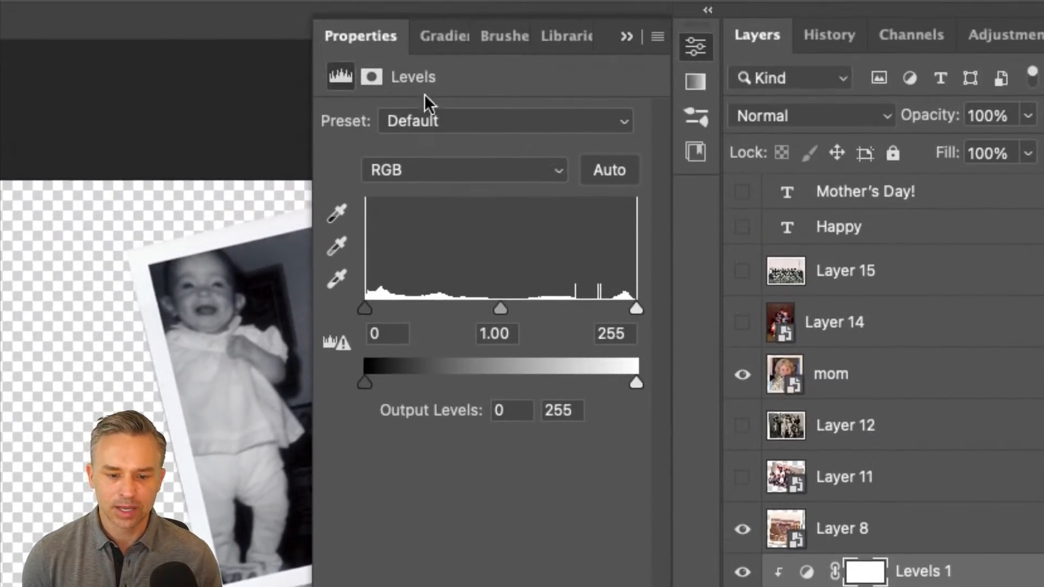
{"action": "left_click", "coordinate": [595, 177]}
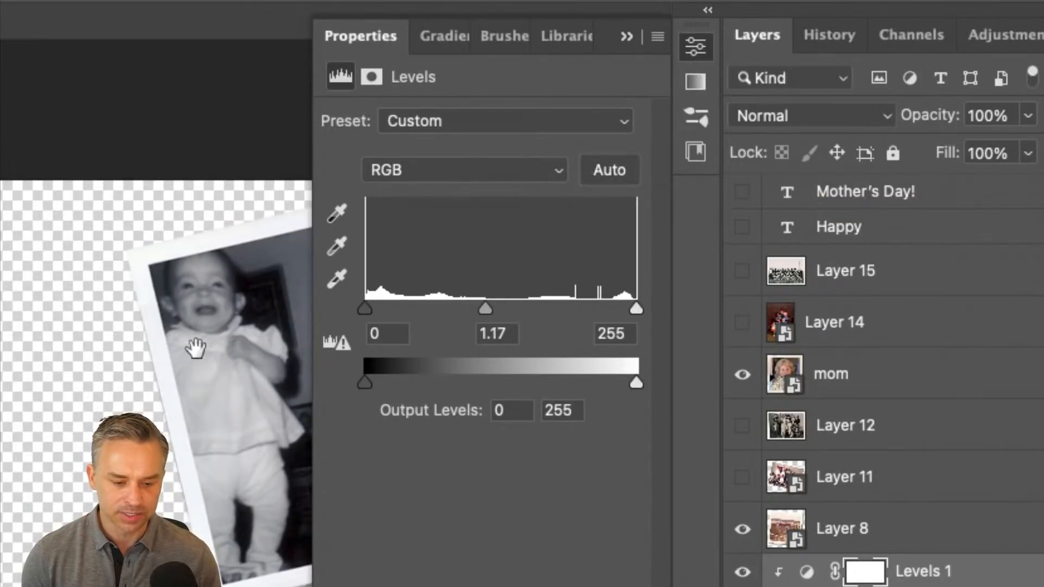
{"action": "key", "text": "super+minus"}
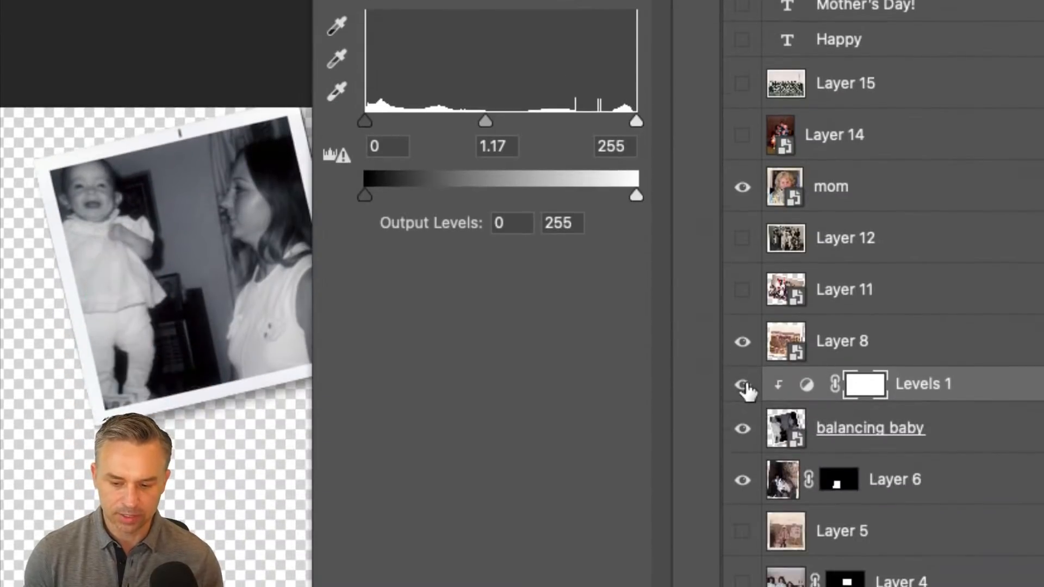
Compare the balancing baby photo with and without Levels 1, and set its white input level to 218
{"action": "left_click", "coordinate": [743, 386]}
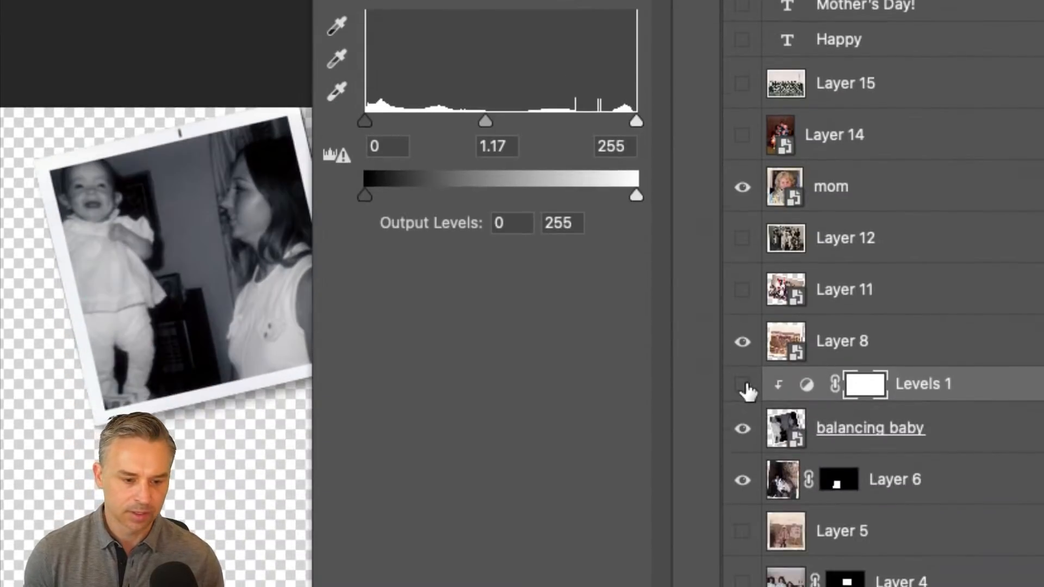
{"action": "left_click", "coordinate": [743, 386]}
{"action": "left_click", "coordinate": [740, 386]}
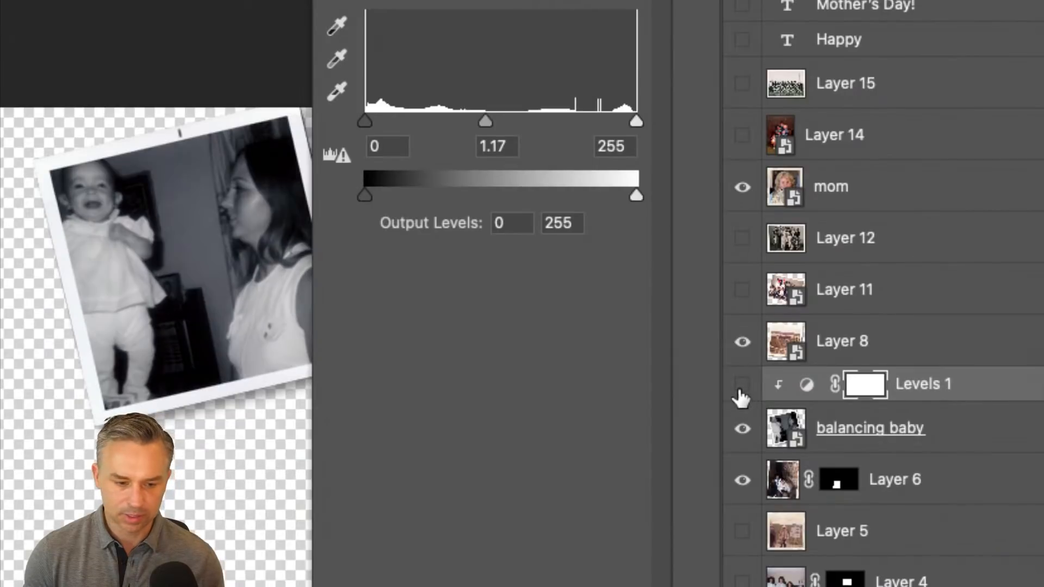
{"action": "left_click", "coordinate": [740, 387]}
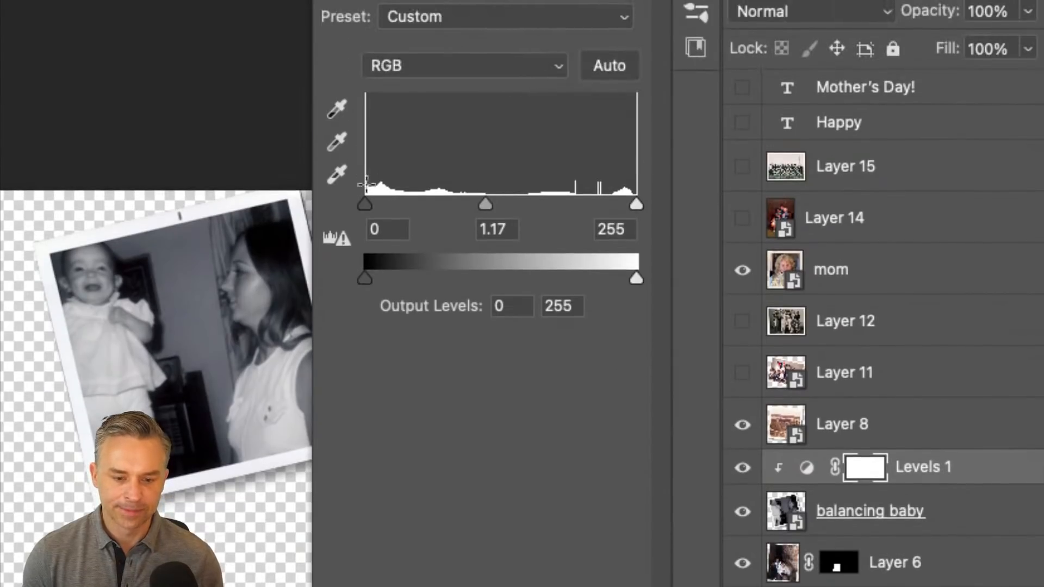
{"action": "left_click_drag", "start_coordinate": [629, 205], "coordinate": [596, 205]}
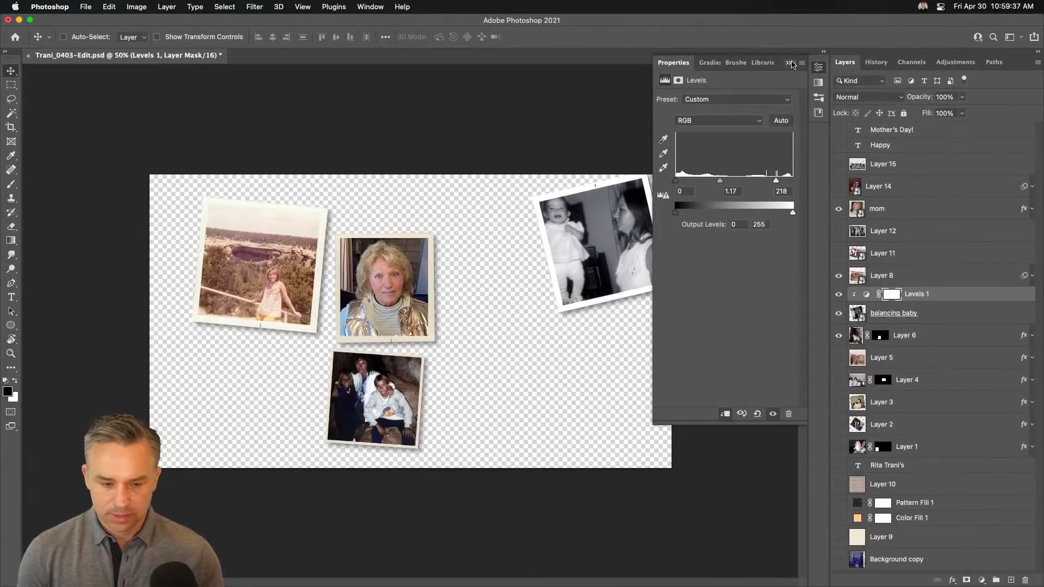
{"action": "left_click", "coordinate": [791, 63]}
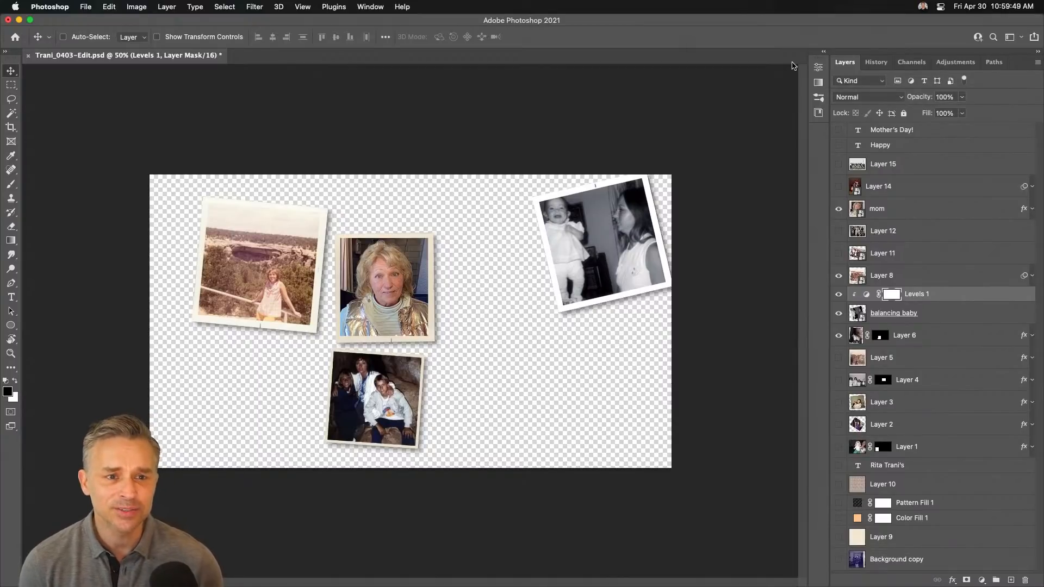
Show Layer 5 and Layer 4, and add a Levels adjustment with the Auto correction clipped to Layer 5
{"action": "left_click", "coordinate": [838, 358]}
{"action": "left_click", "coordinate": [838, 379]}
{"action": "left_click", "coordinate": [888, 360]}
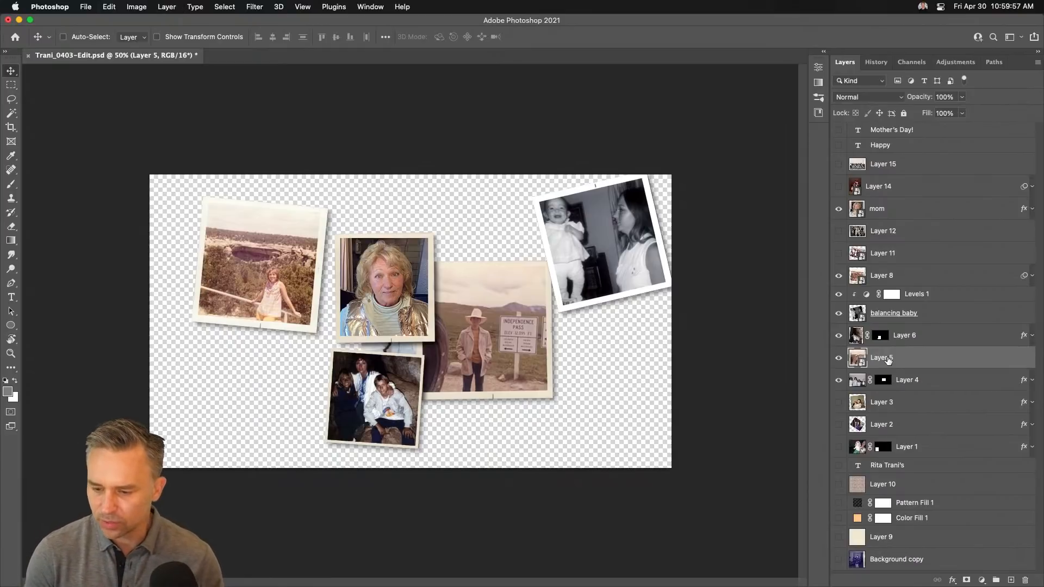
{"action": "left_click", "coordinate": [981, 580]}
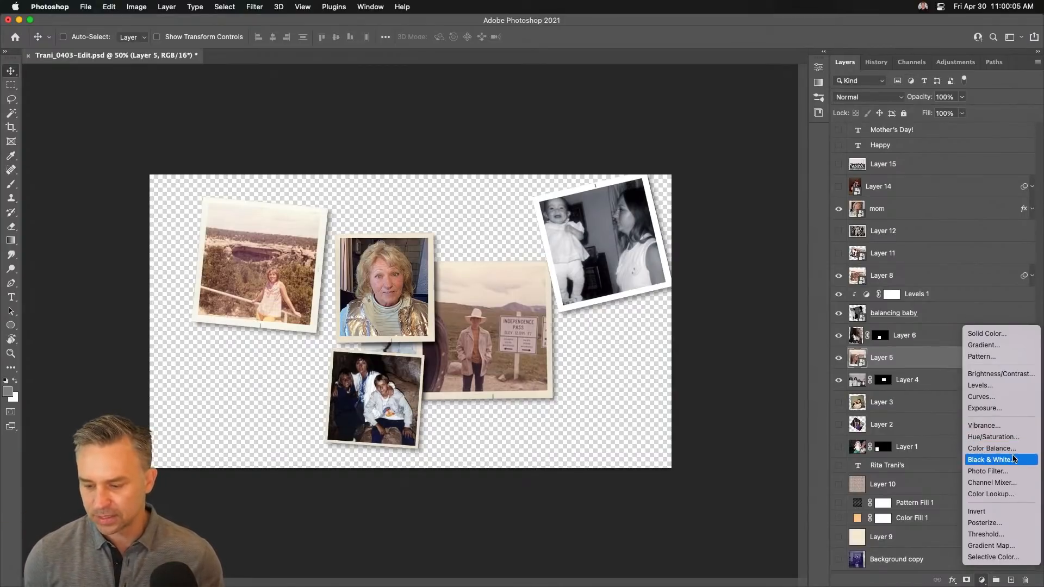
{"action": "left_click", "coordinate": [1010, 385]}
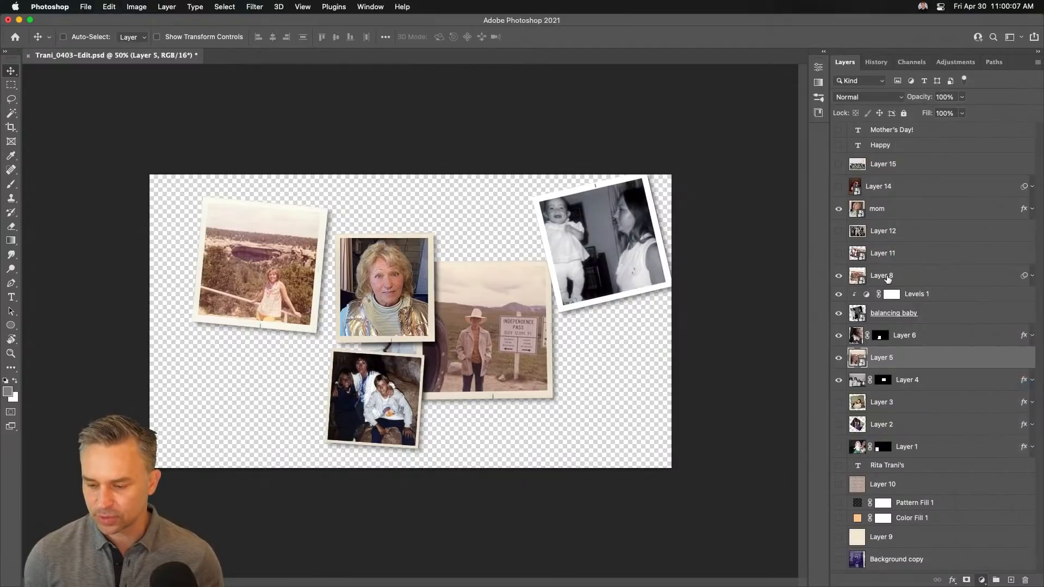
{"action": "left_click", "coordinate": [780, 122]}
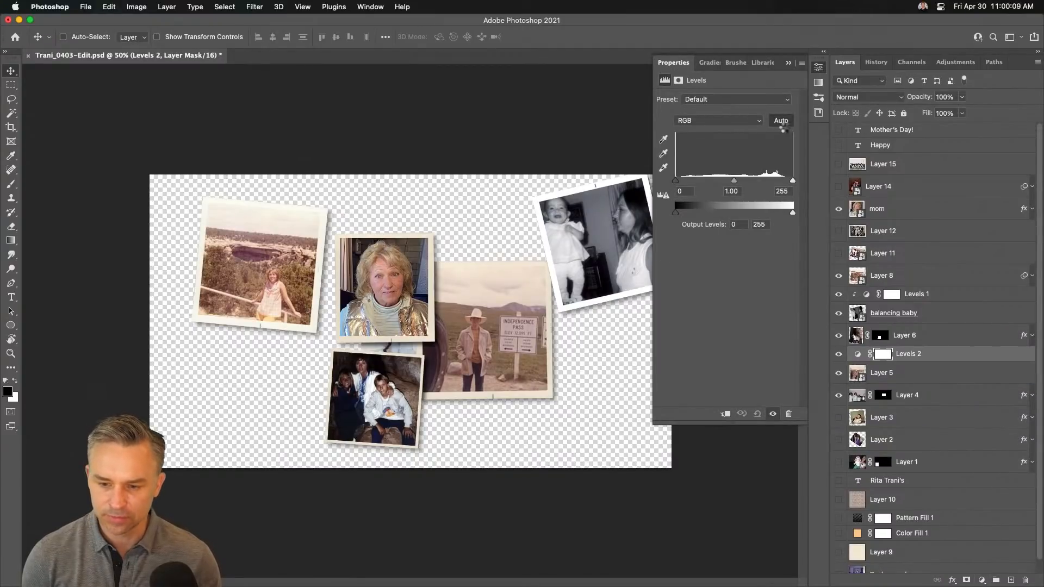
{"action": "left_click", "coordinate": [902, 363], "text": "alt"}
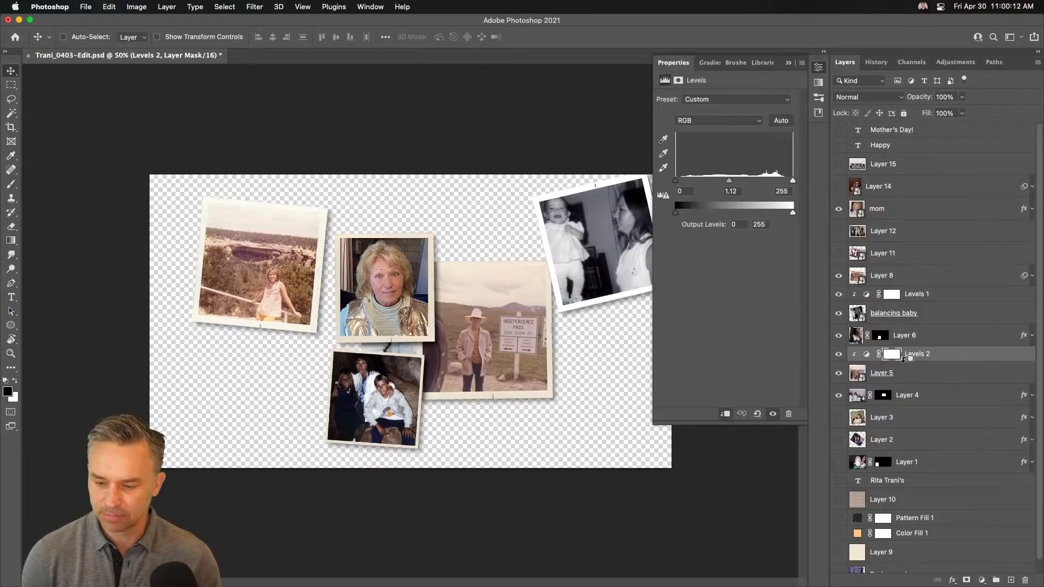
{"action": "left_click", "coordinate": [788, 63]}
Create a new empty layer and place it directly above Layer 10, beneath all the photo layers
{"action": "scroll", "coordinate": [863, 435], "scroll_direction": "down", "scroll_amount": 1}
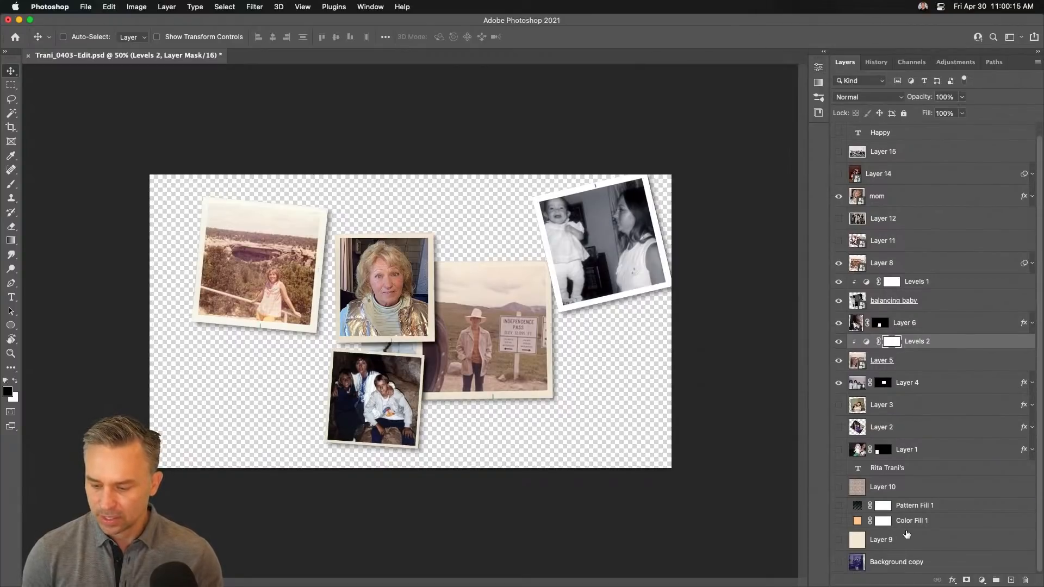
{"action": "left_click", "coordinate": [1011, 580]}
{"action": "left_click_drag", "start_coordinate": [920, 345], "coordinate": [852, 492]}
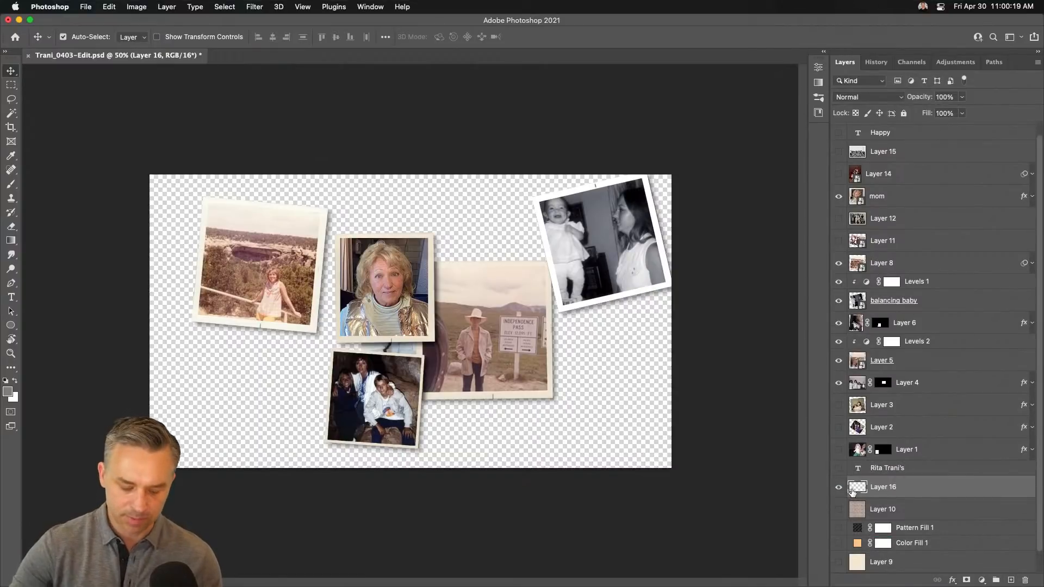
{"action": "key", "text": "super"}
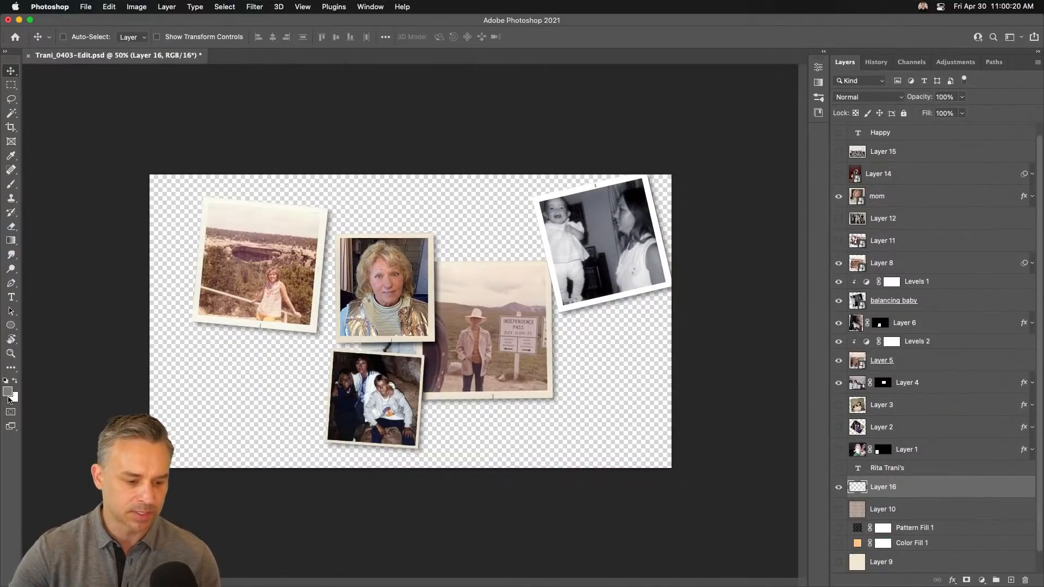
Add a Solid Color fill layer directly above Layer 10 and choose a medium pink as the collage background
{"action": "left_click", "coordinate": [982, 579]}
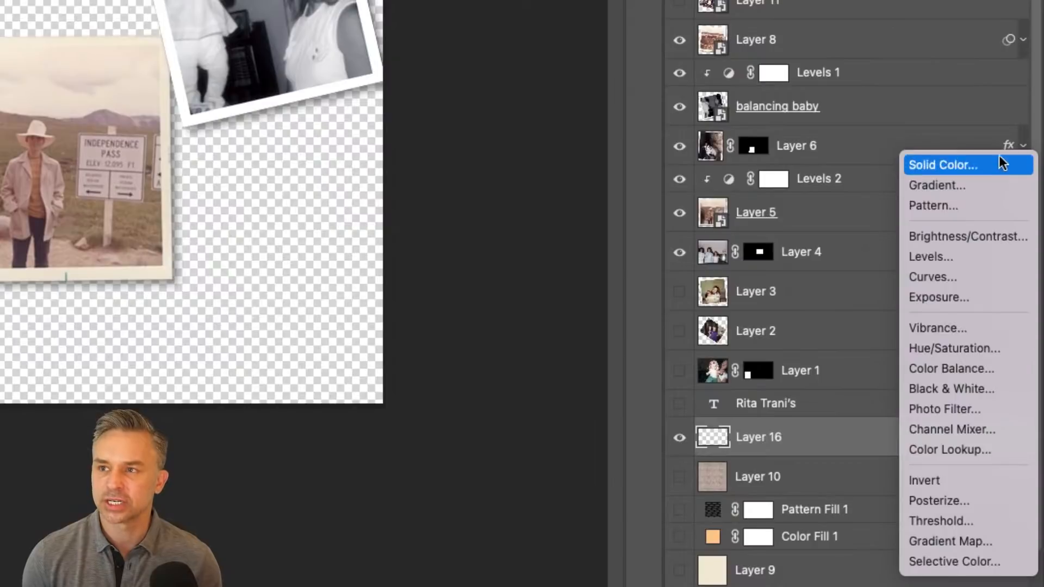
{"action": "left_click", "coordinate": [997, 158]}
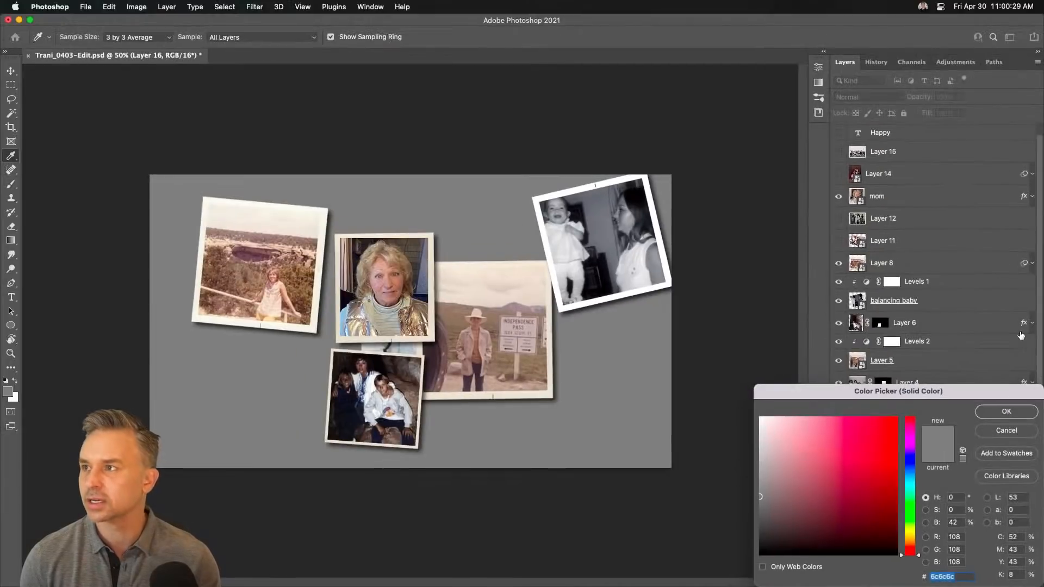
{"action": "left_click_drag", "start_coordinate": [942, 395], "coordinate": [566, 229]}
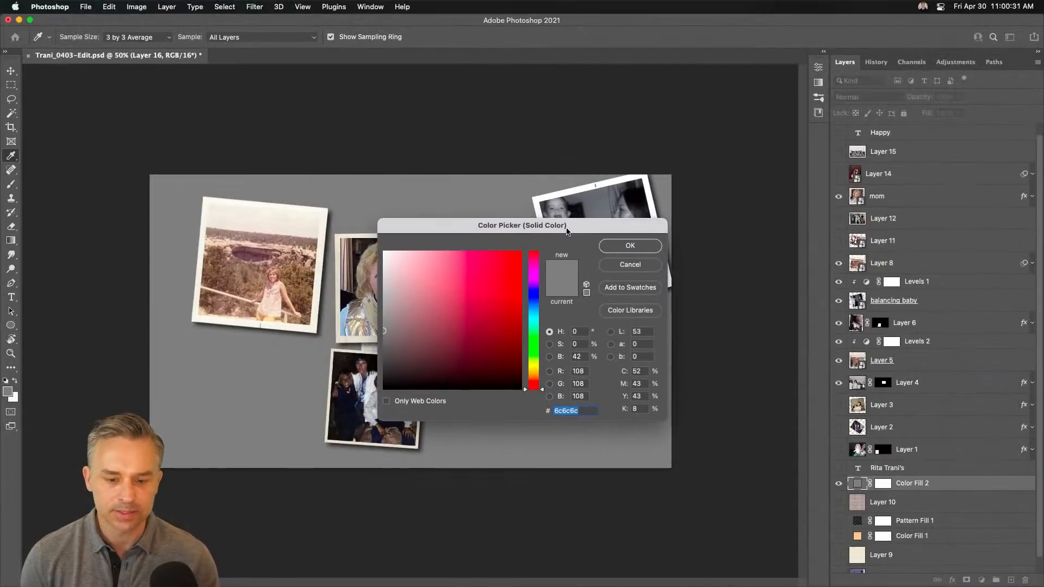
{"action": "left_click", "coordinate": [495, 288]}
{"action": "left_click", "coordinate": [384, 252]}
{"action": "left_click_drag", "start_coordinate": [400, 260], "coordinate": [443, 228]}
{"action": "left_click", "coordinate": [632, 246]}
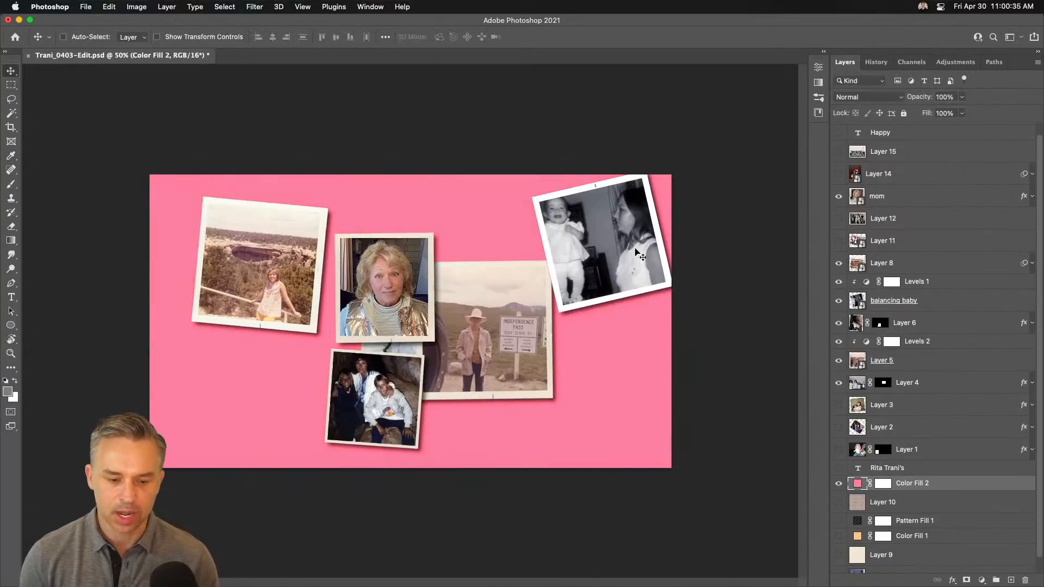
Turn on layer auto-selection, then move the mom portrait over the canyon photo's lower edge and tilt it counterclockwise
{"action": "left_click", "coordinate": [63, 37]}
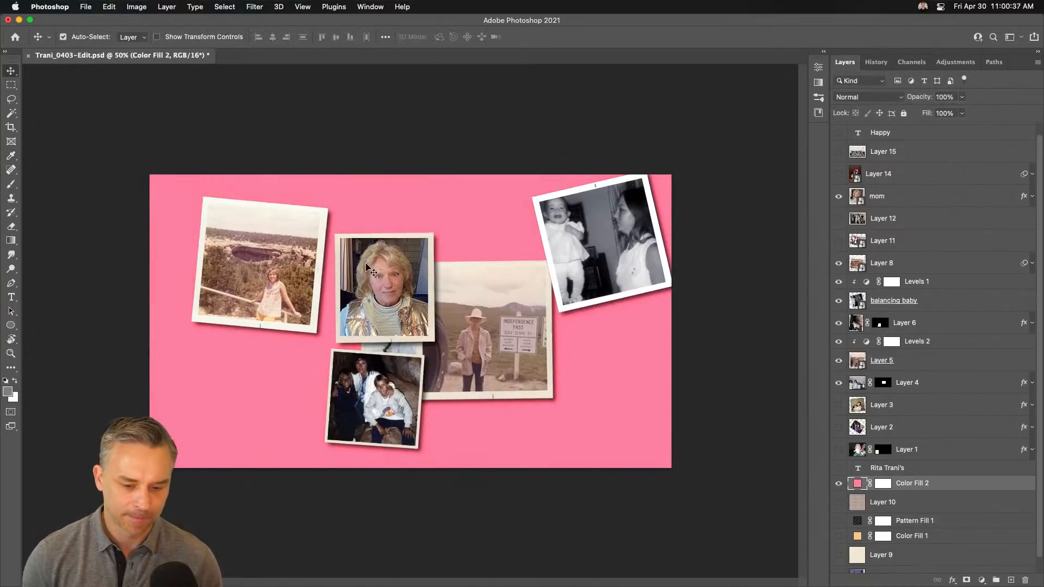
{"action": "left_click_drag", "start_coordinate": [372, 272], "coordinate": [237, 351]}
{"action": "key", "text": "super+t"}
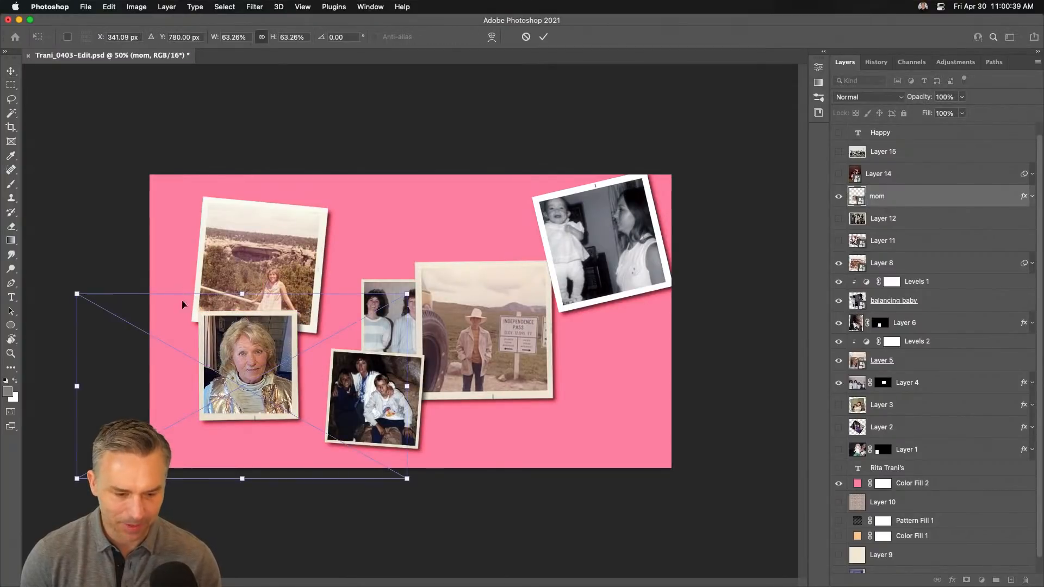
{"action": "left_click_drag", "start_coordinate": [81, 302], "coordinate": [72, 367]}
{"action": "key", "text": "Return"}
{"action": "left_click_drag", "start_coordinate": [260, 397], "coordinate": [260, 368]}
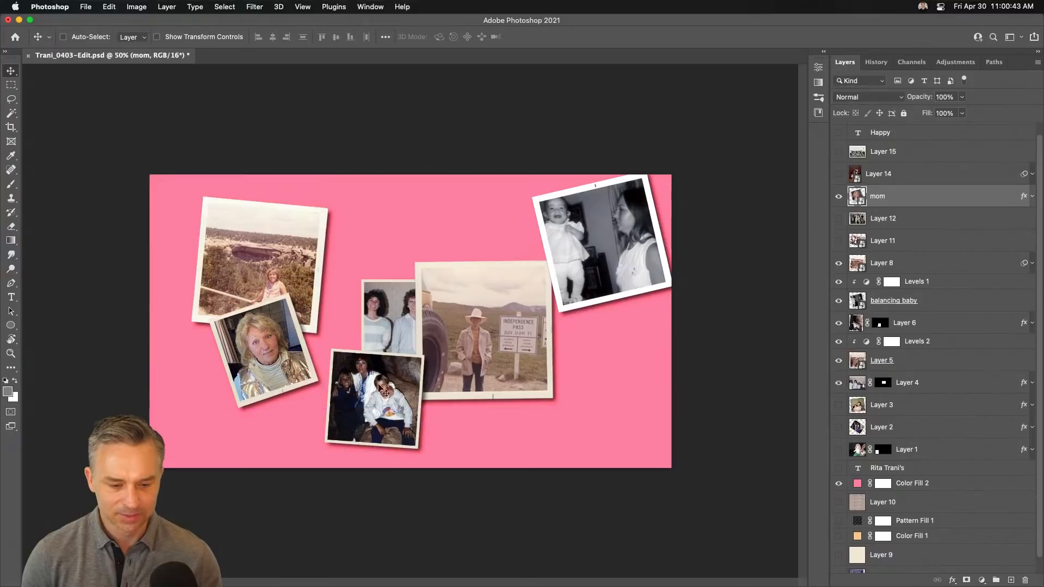
Move the Independence Pass photo to the canvas's lower-right corner, tilt it slightly clockwise, and shift the Layer 4 group photo up to the upper middle
{"action": "left_click_drag", "start_coordinate": [466, 310], "coordinate": [577, 369]}
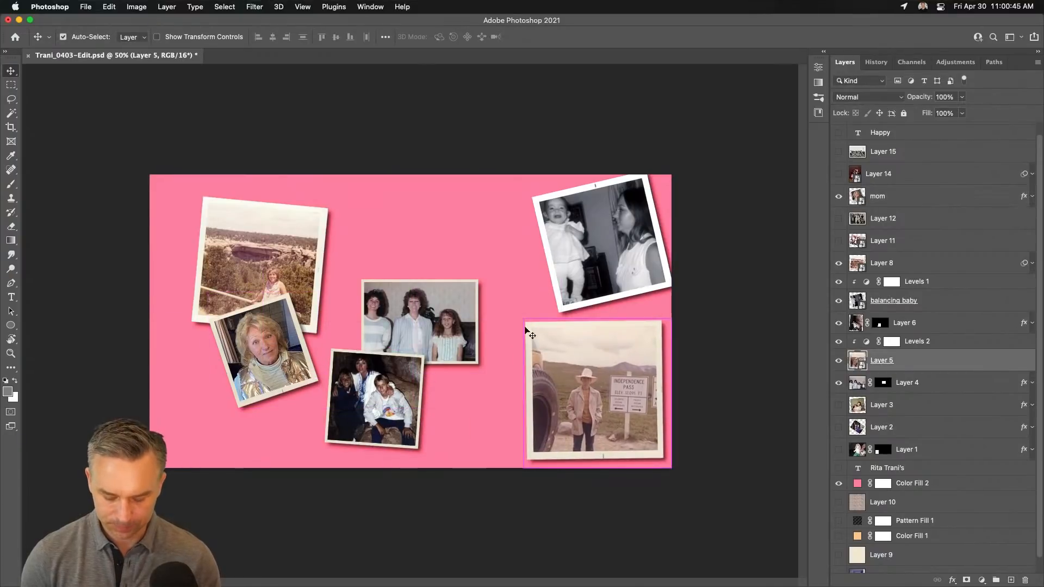
{"action": "key", "text": "super+t"}
{"action": "left_click_drag", "start_coordinate": [489, 286], "coordinate": [513, 275]}
{"action": "key", "text": "Return"}
{"action": "left_click_drag", "start_coordinate": [429, 315], "coordinate": [455, 270]}
Show Layer 3 and Layer 2, and place the Layer 2 photo between the canyon photo and the Layer 4 group photo
{"action": "left_click", "coordinate": [837, 404]}
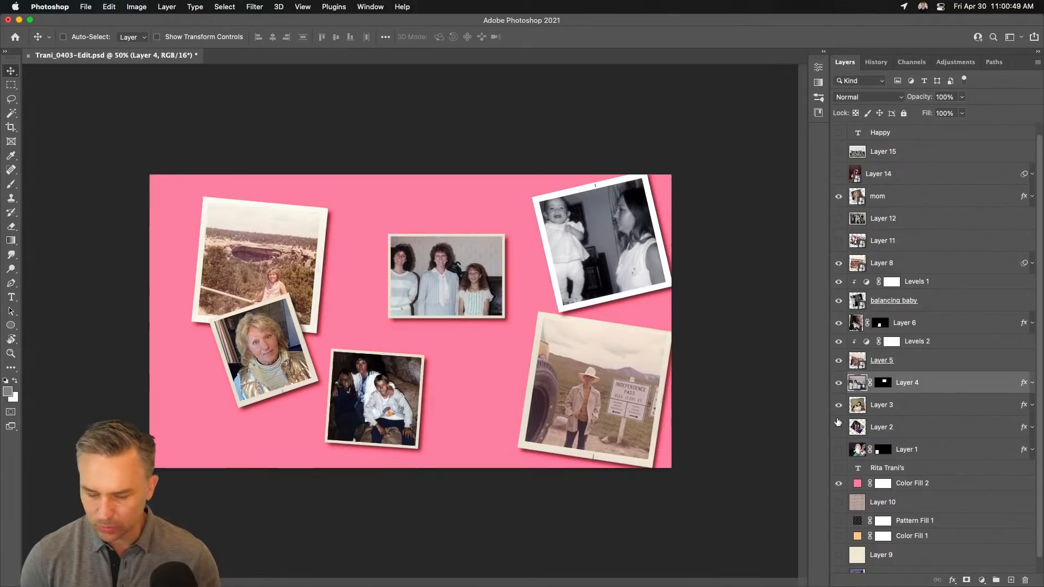
{"action": "left_click", "coordinate": [837, 427]}
{"action": "left_click", "coordinate": [883, 427]}
{"action": "left_click_drag", "start_coordinate": [335, 403], "coordinate": [387, 321]}
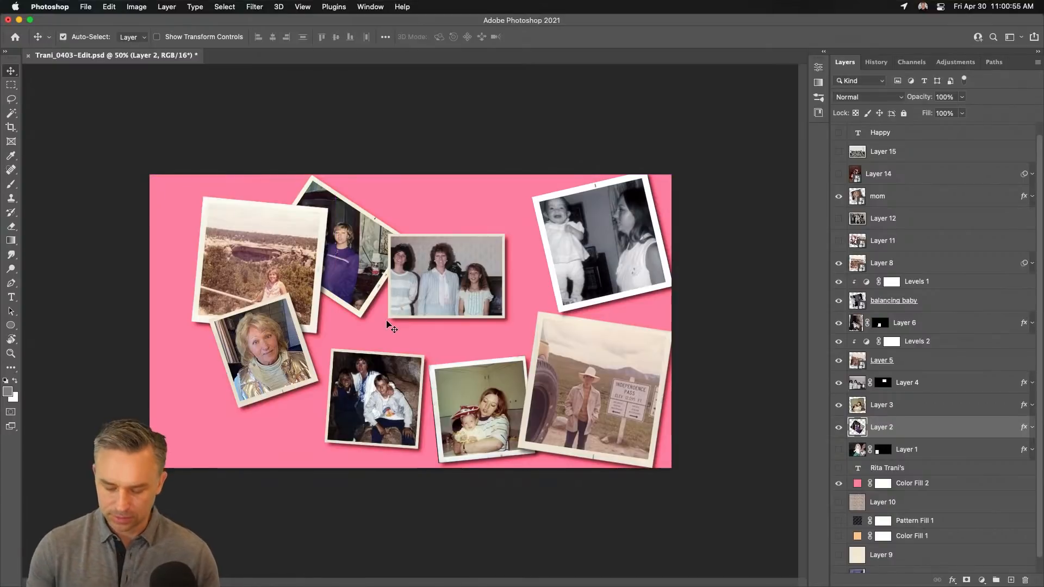
{"action": "key", "text": "super+equal"}
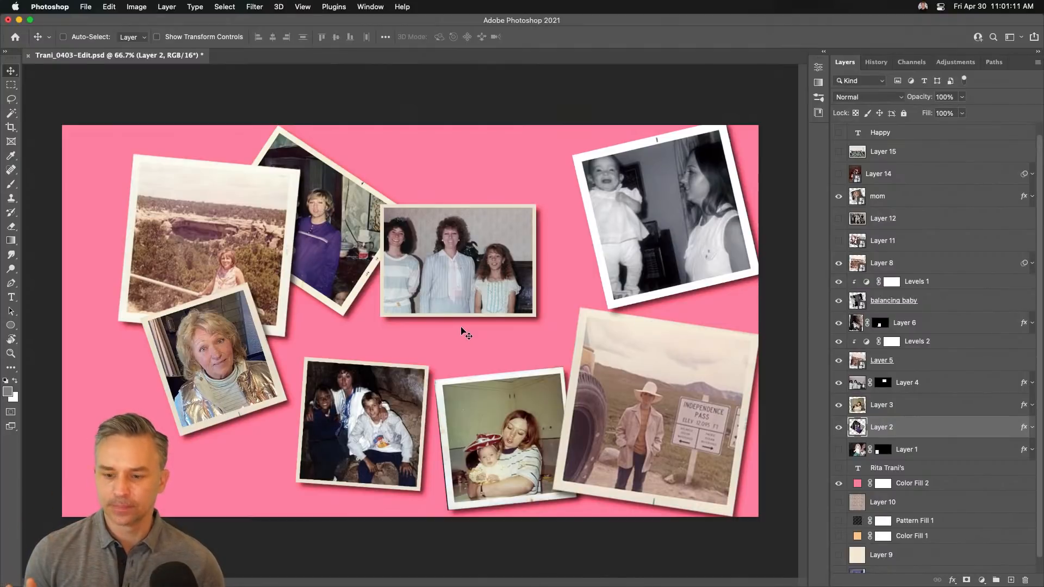
Save the collage to the Desktop as a layered Photoshop file named MothersDay.psd
{"action": "left_click", "coordinate": [85, 6]}
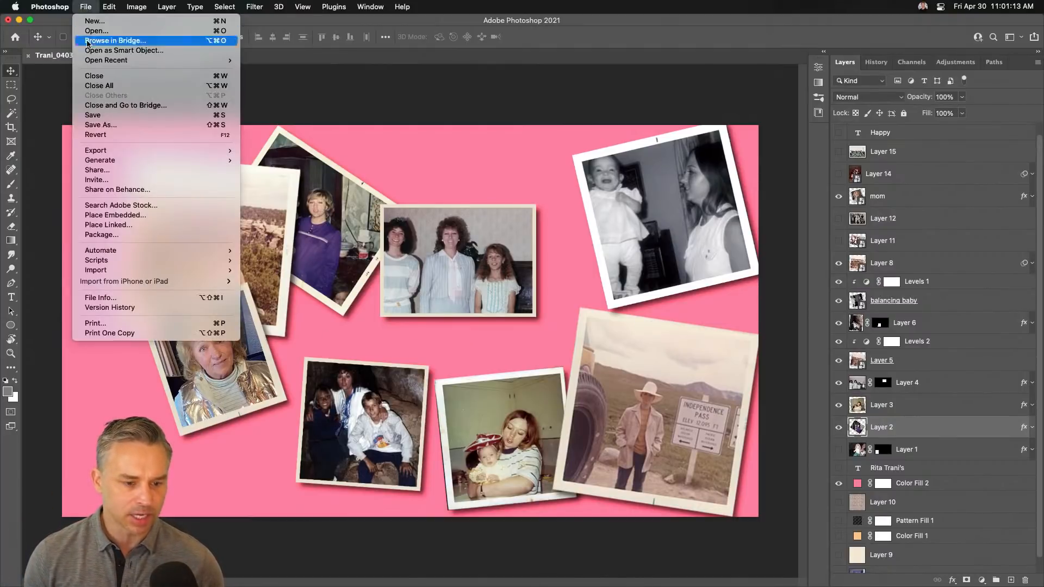
{"action": "left_click", "coordinate": [96, 123]}
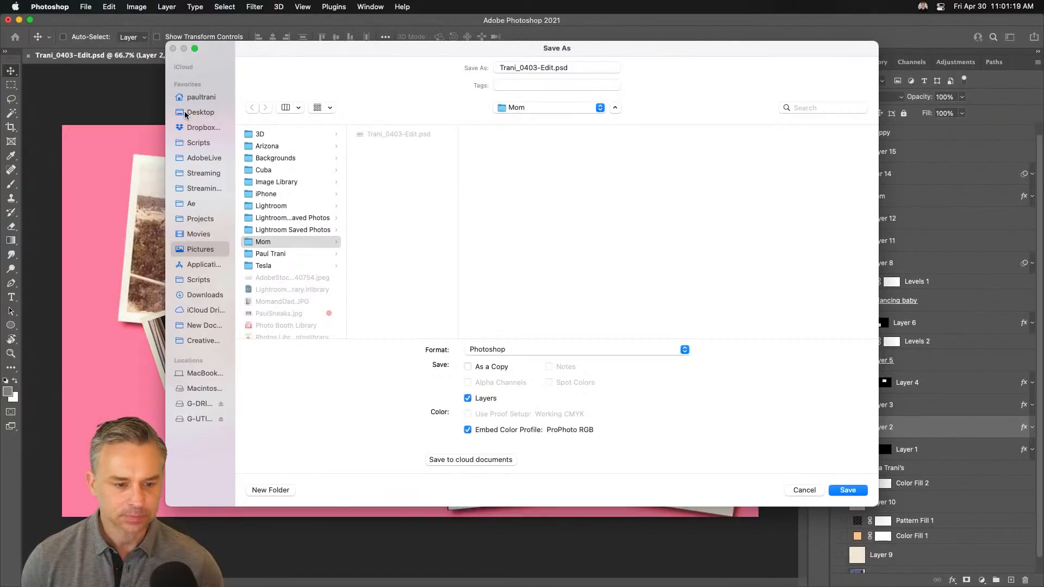
{"action": "left_click", "coordinate": [185, 112]}
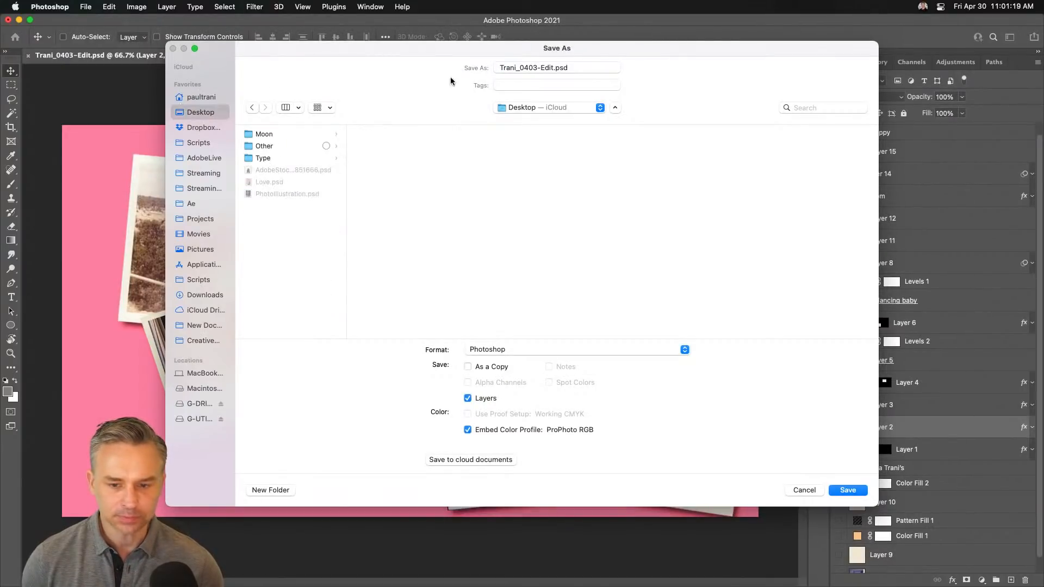
{"action": "left_click_drag", "start_coordinate": [553, 68], "coordinate": [377, 53]}
{"action": "type", "text": "M"}
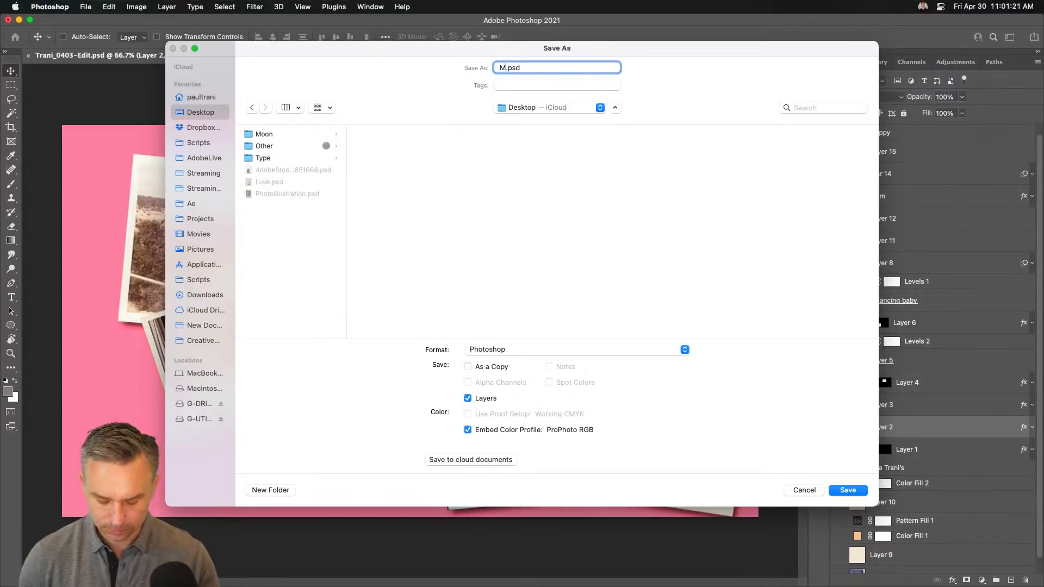
{"action": "type", "text": "Other"}
{"action": "key", "text": "BackSpace"}
{"action": "key", "text": "BackSpace"}
{"action": "key", "text": "BackSpace"}
{"action": "key", "text": "BackSpace"}
{"action": "key", "text": "BackSpace"}
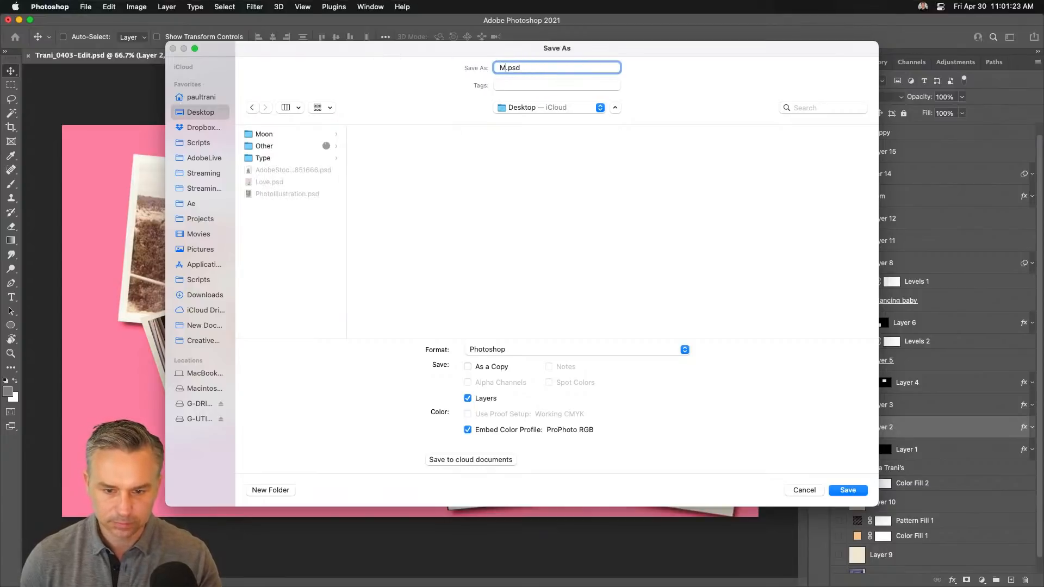
{"action": "type", "text": "other"}
{"action": "type", "text": "sDay"}
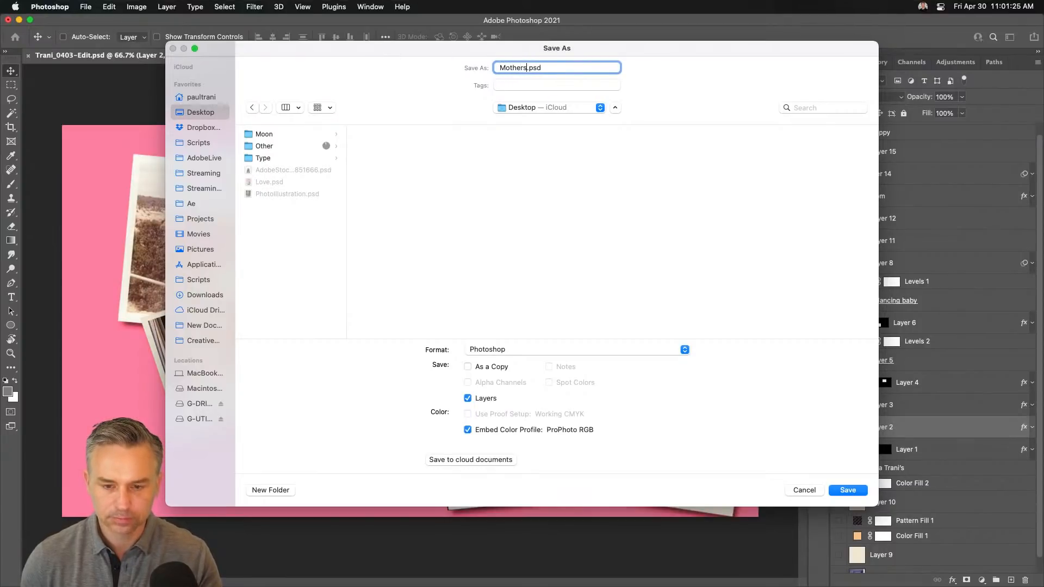
{"action": "key", "text": "Return"}
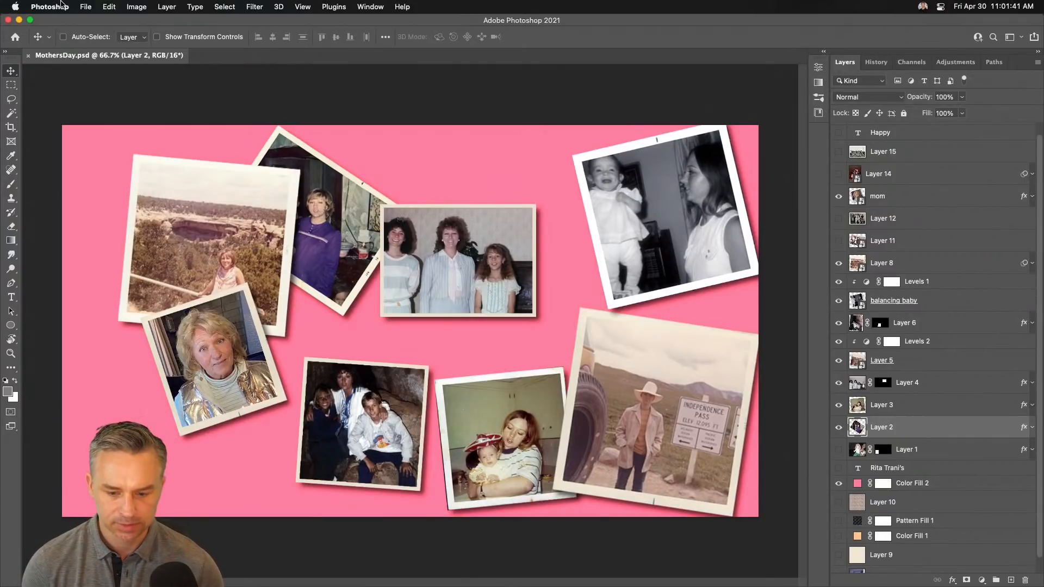
Open the Canvas Size settings for the collage and move the dialog clear of the middle photos
{"action": "left_click", "coordinate": [136, 7]}
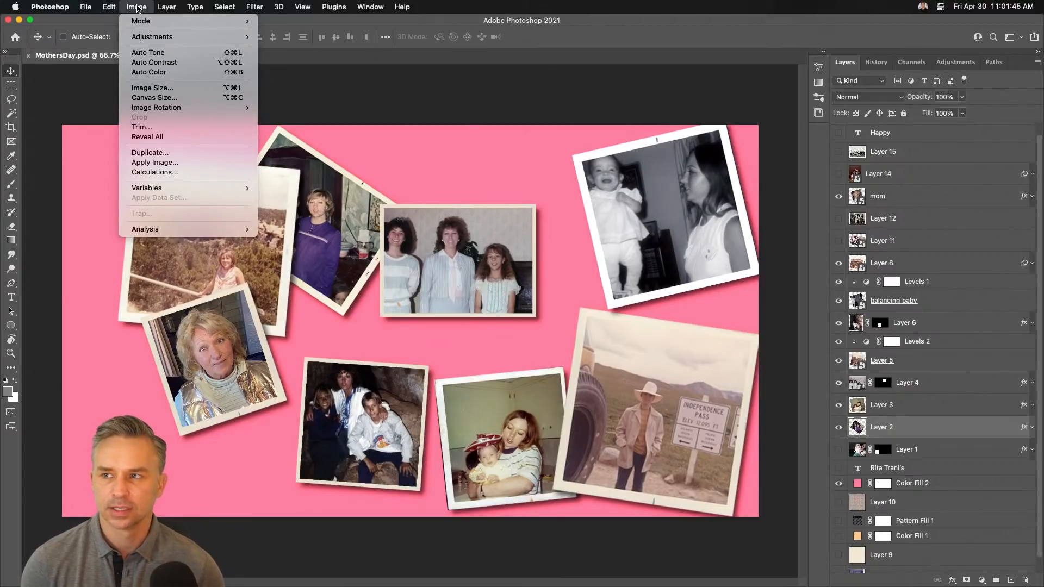
{"action": "left_click", "coordinate": [146, 98]}
{"action": "left_click_drag", "start_coordinate": [627, 307], "coordinate": [614, 188]}
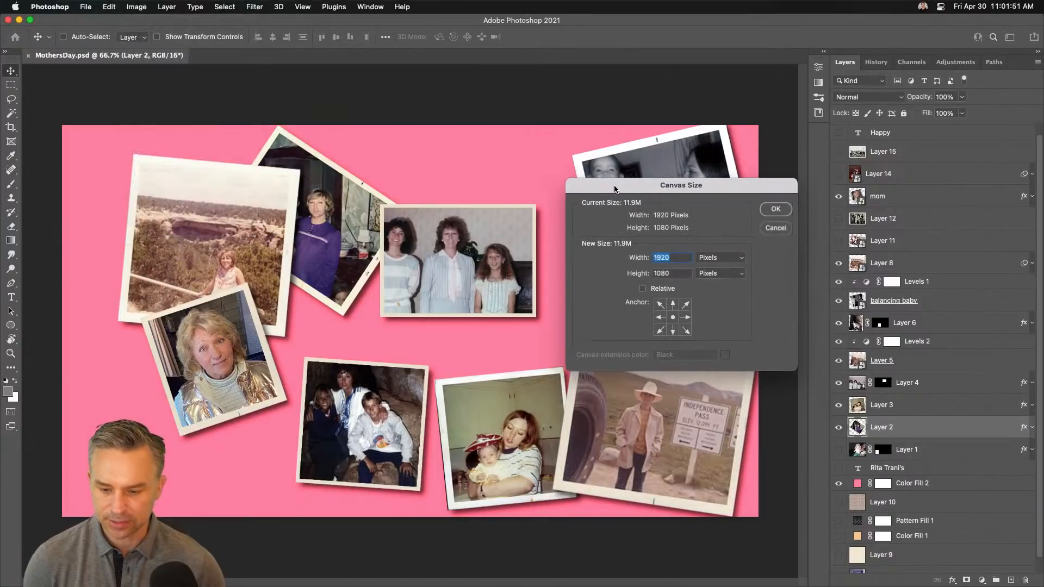
Set the canvas size to 7 × 5 inches and move the black-and-white mother-and-baby photo fully inside the canvas
{"action": "left_click", "coordinate": [713, 263]}
{"action": "left_click", "coordinate": [712, 267]}
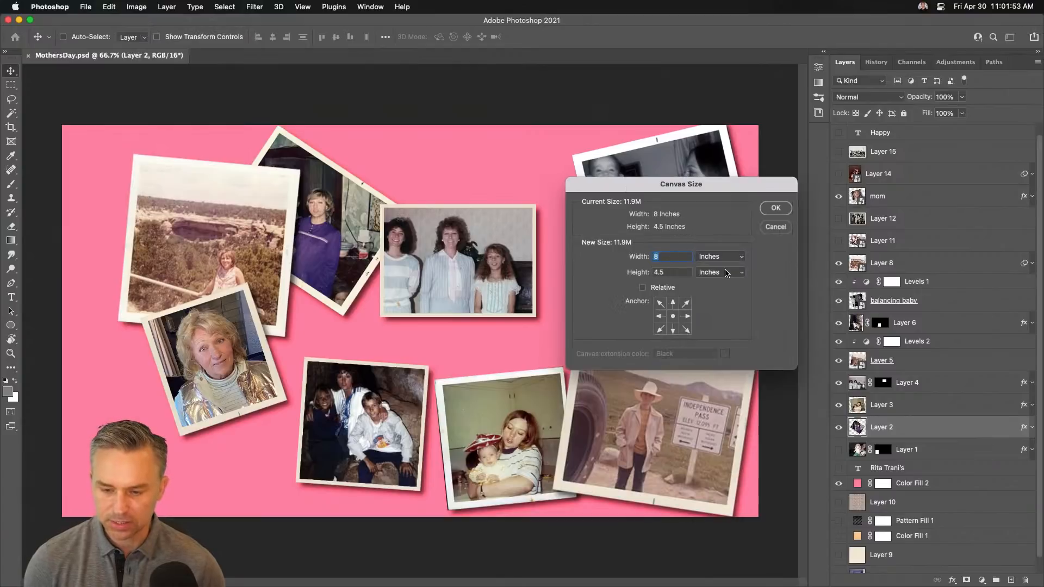
{"action": "left_click_drag", "start_coordinate": [667, 271], "coordinate": [594, 268]}
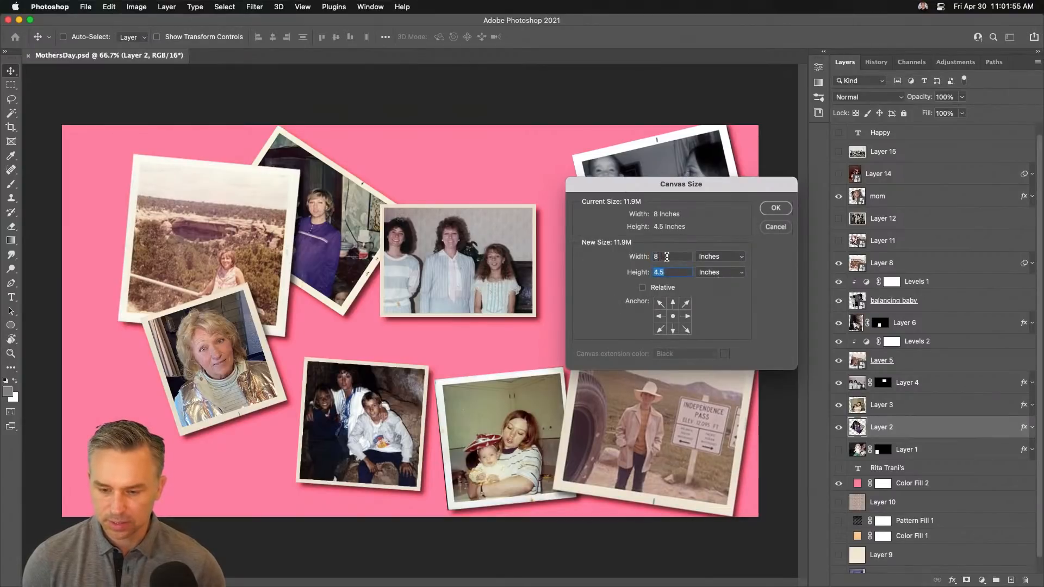
{"action": "left_click_drag", "start_coordinate": [666, 257], "coordinate": [547, 245]}
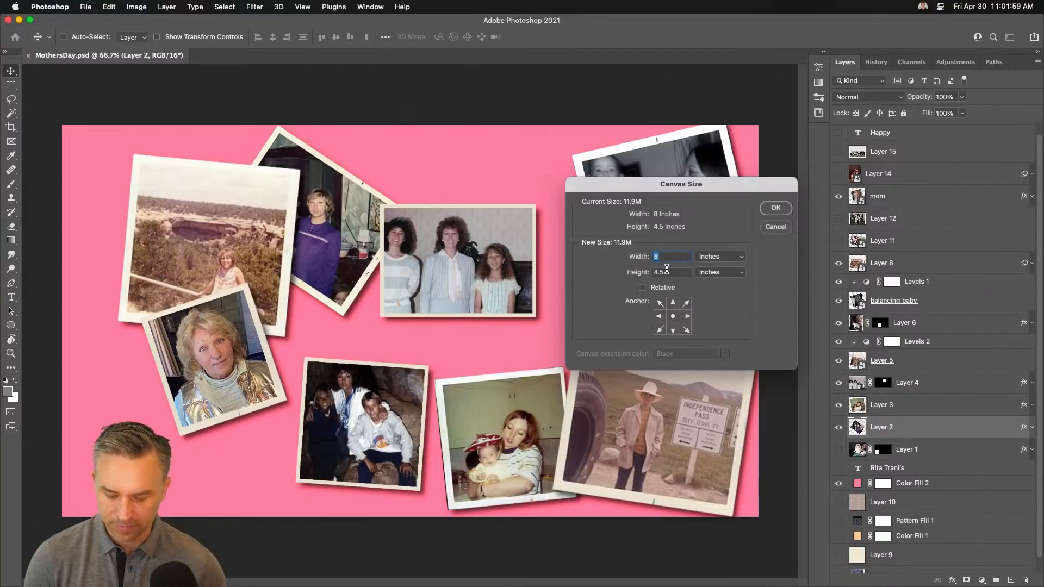
{"action": "type", "text": "7"}
{"action": "left_click_drag", "start_coordinate": [669, 272], "coordinate": [608, 269]}
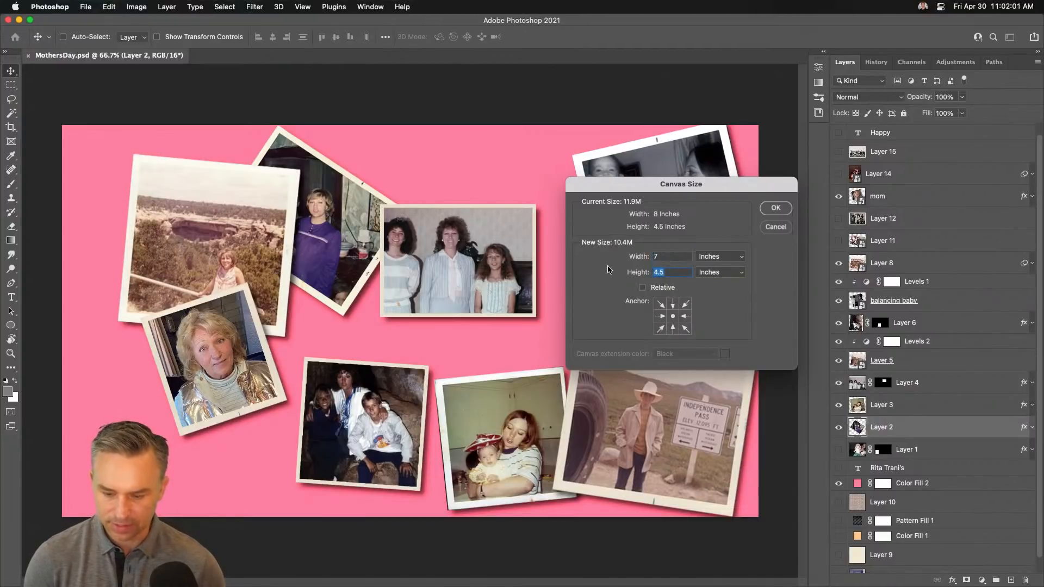
{"action": "type", "text": "5"}
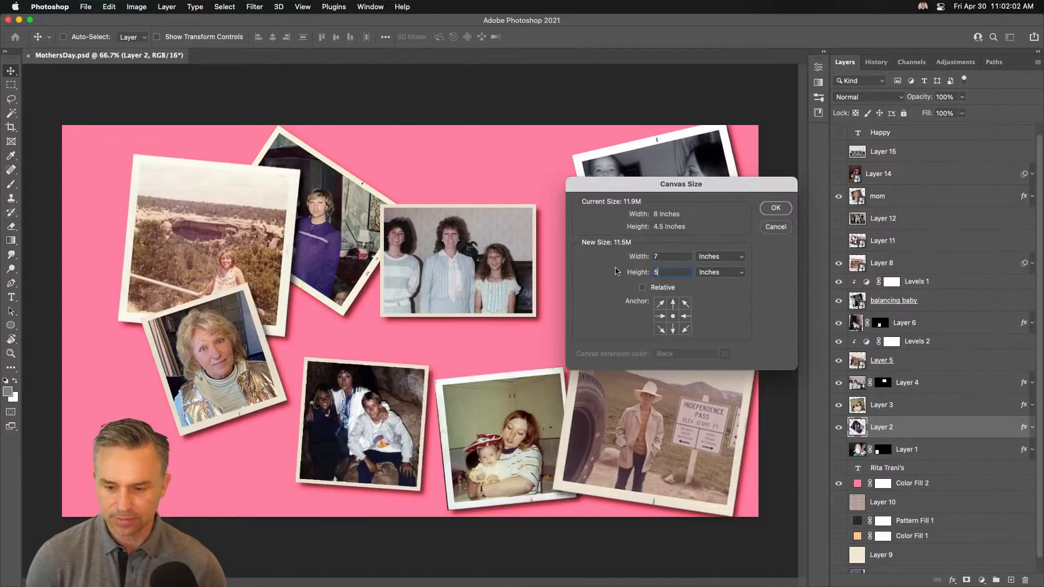
{"action": "left_click", "coordinate": [774, 209]}
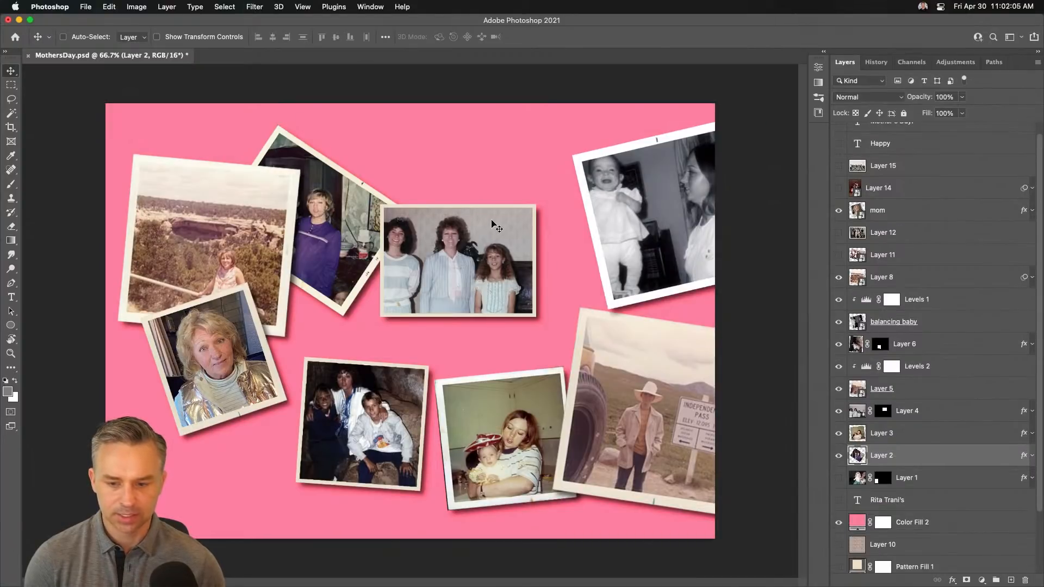
{"action": "left_click_drag", "start_coordinate": [615, 210], "coordinate": [550, 207]}
Convert Layer 4, Layer 3, Layer 2 and Layer 1 to individual smart objects, making Layer 1 visible
{"action": "left_click", "coordinate": [900, 375]}
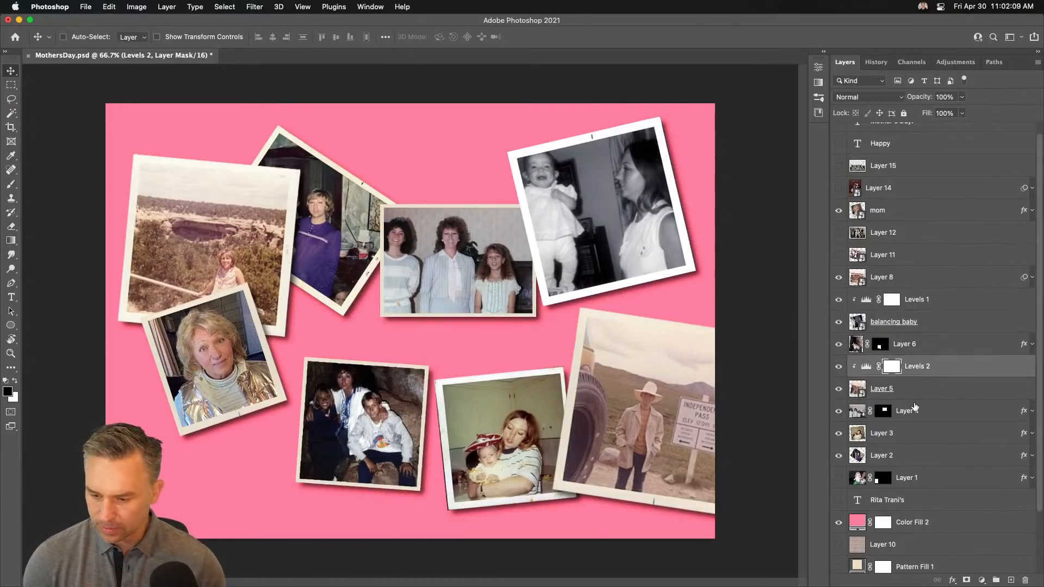
{"action": "left_click", "coordinate": [912, 410]}
{"action": "key", "text": "super+/"}
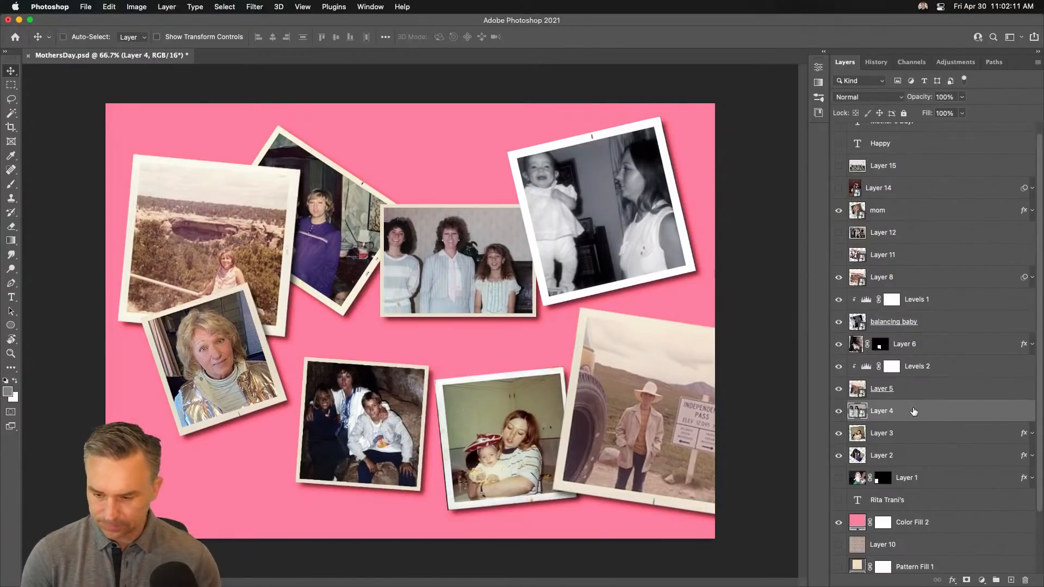
{"action": "left_click", "coordinate": [890, 435]}
{"action": "key", "text": "super+/"}
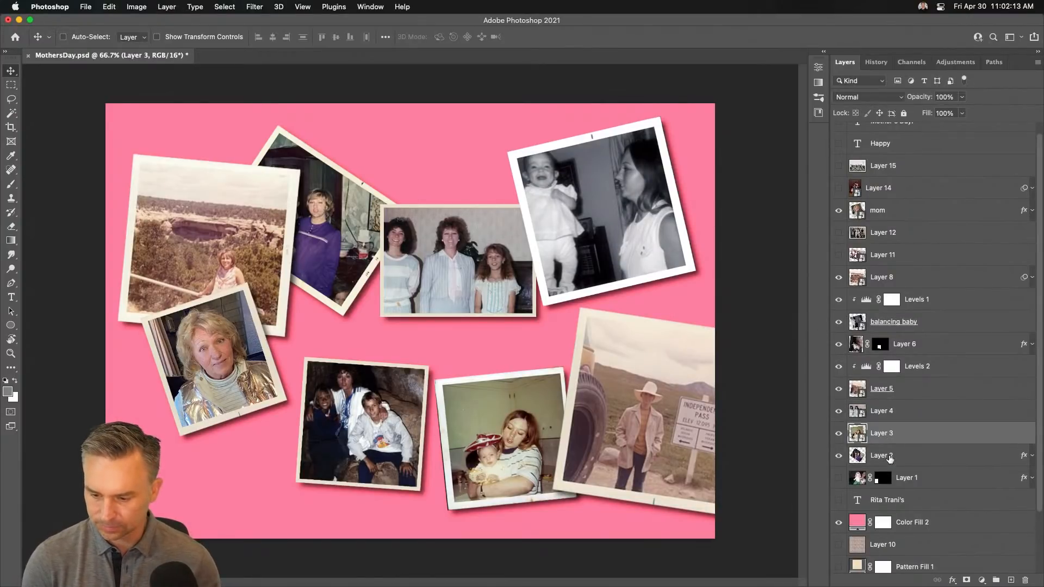
{"action": "left_click", "coordinate": [889, 459]}
{"action": "key", "text": "super+/"}
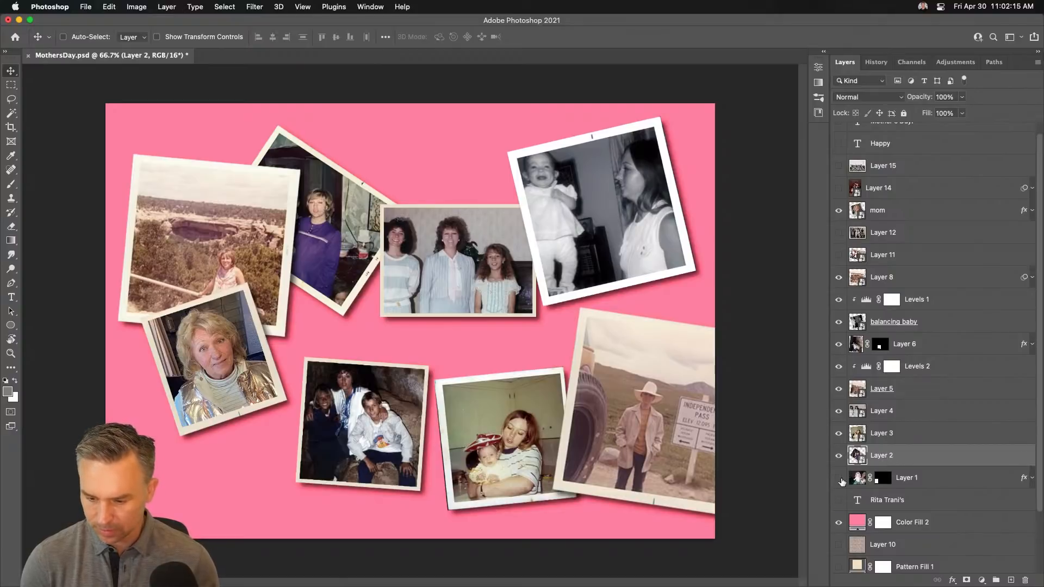
{"action": "left_click", "coordinate": [838, 479]}
{"action": "left_click", "coordinate": [923, 478]}
{"action": "key", "text": "super+/"}
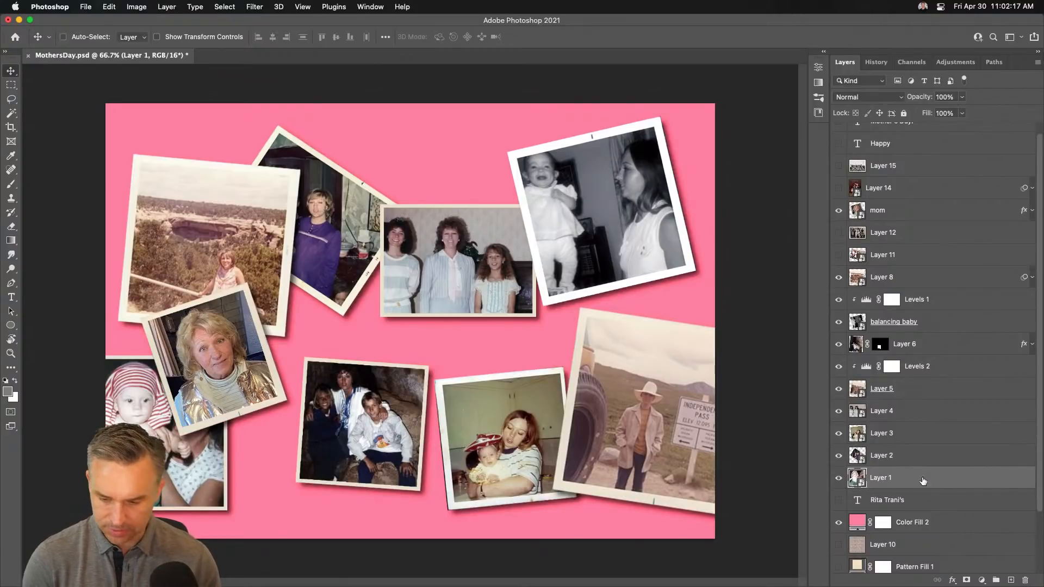
Show the group photo on Layer 11 and preview Layer 12 before hiding Layer 12 again
{"action": "left_click", "coordinate": [838, 255]}
{"action": "left_click", "coordinate": [881, 254]}
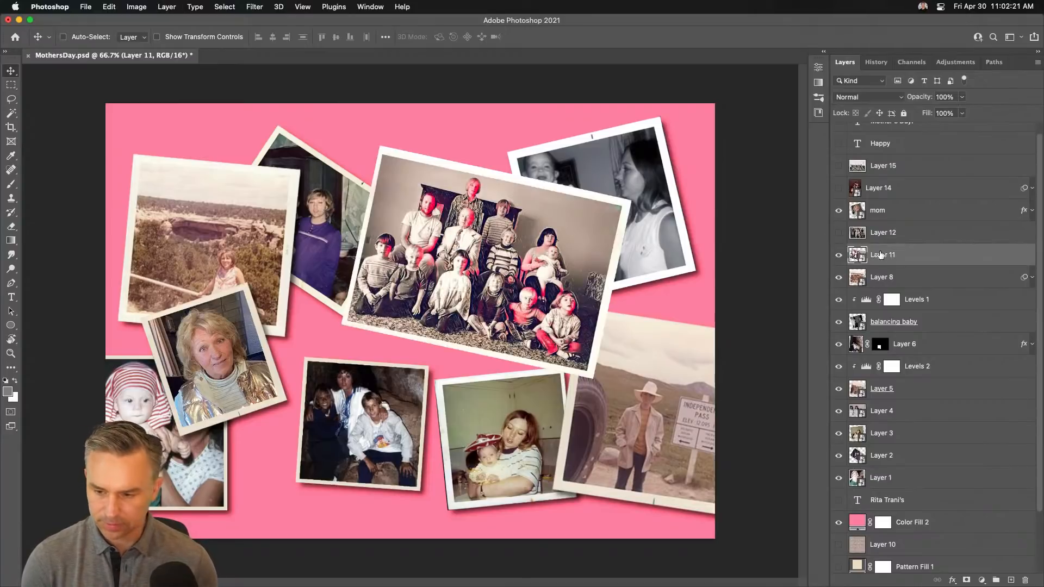
{"action": "left_click", "coordinate": [838, 232]}
{"action": "left_click", "coordinate": [894, 232]}
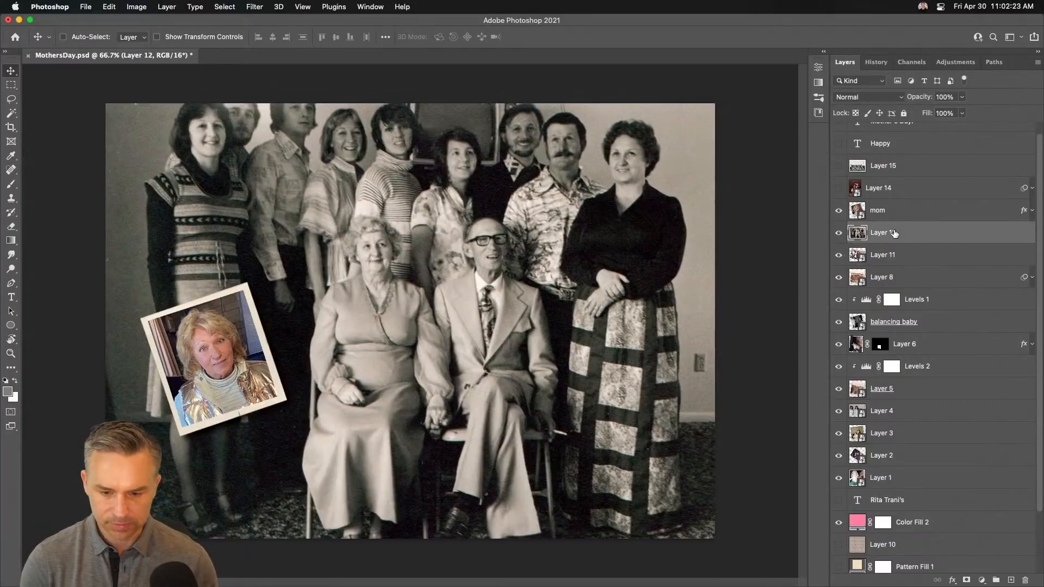
{"action": "left_click", "coordinate": [838, 233]}
Move the mom portrait down and right between the lower-row photos, and show the family portrait on Layer 14
{"action": "left_click_drag", "start_coordinate": [184, 349], "coordinate": [263, 445]}
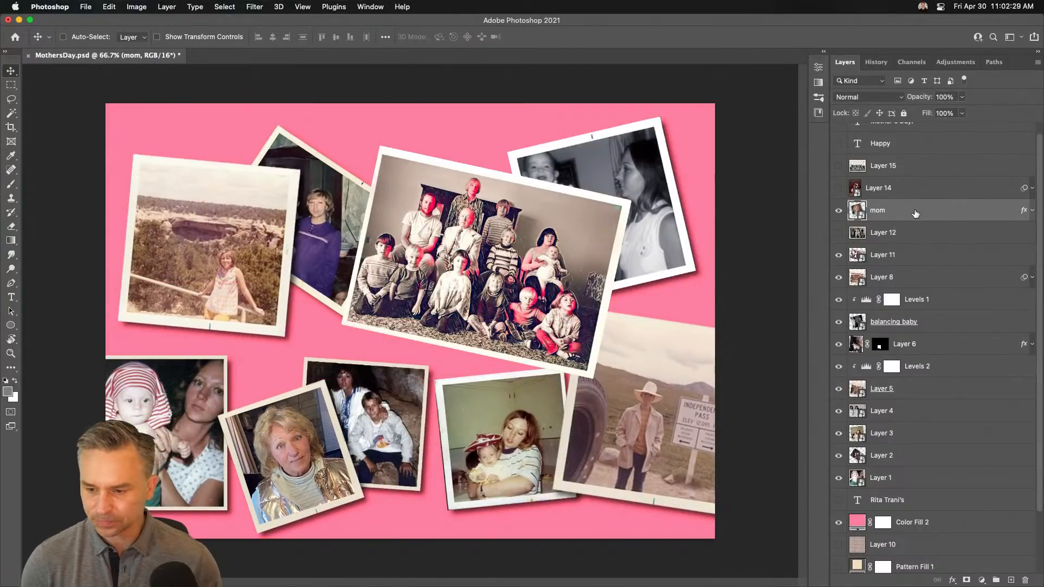
{"action": "left_click", "coordinate": [839, 188]}
{"action": "left_click", "coordinate": [845, 193]}
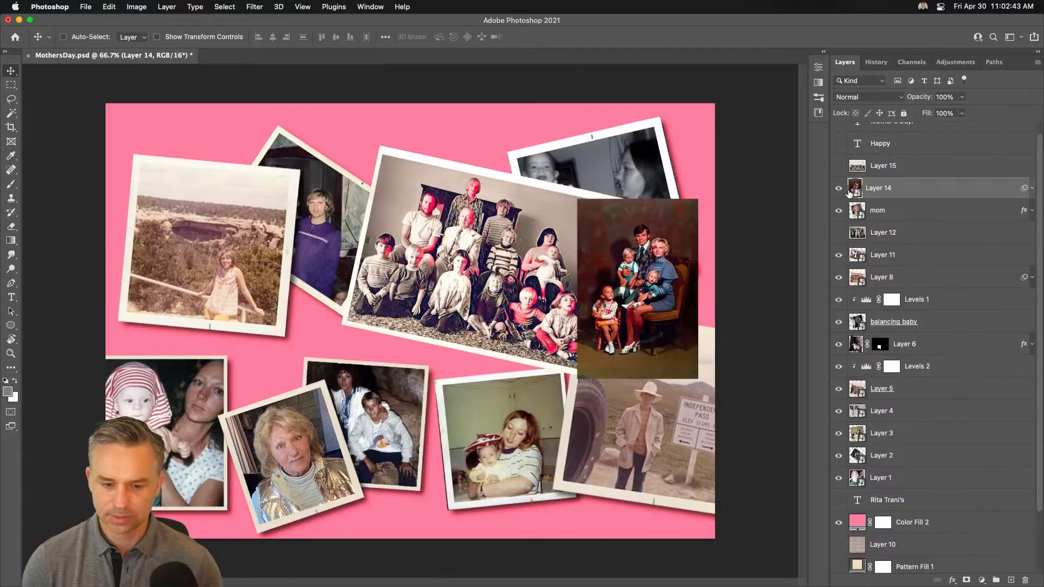
Duplicate Layer 11, rotated about 78° so its frame stands upright, and place the copy directly beneath Layer 14
{"action": "left_click", "coordinate": [856, 255]}
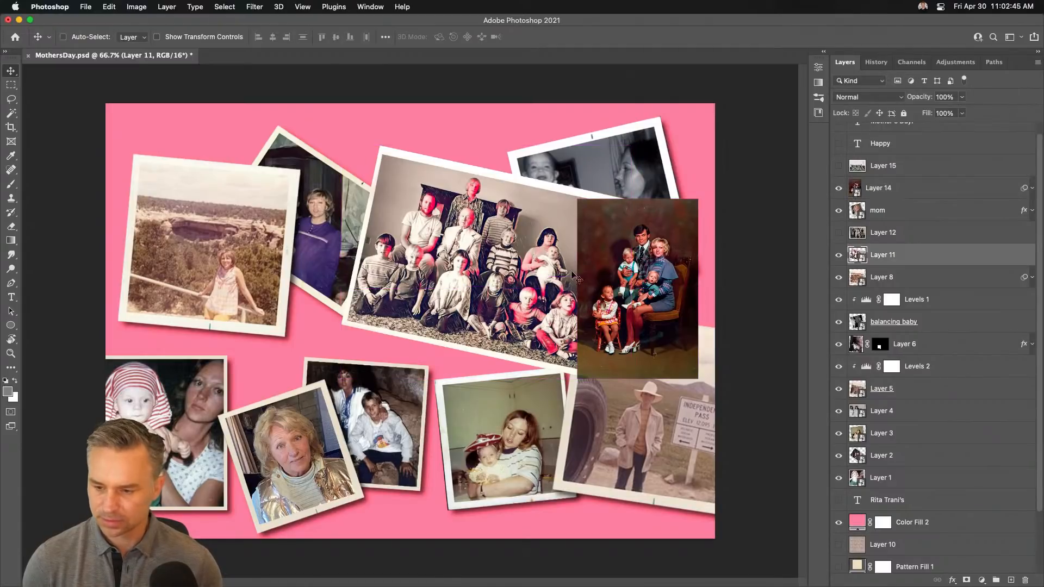
{"action": "key", "text": "ctrl+j"}
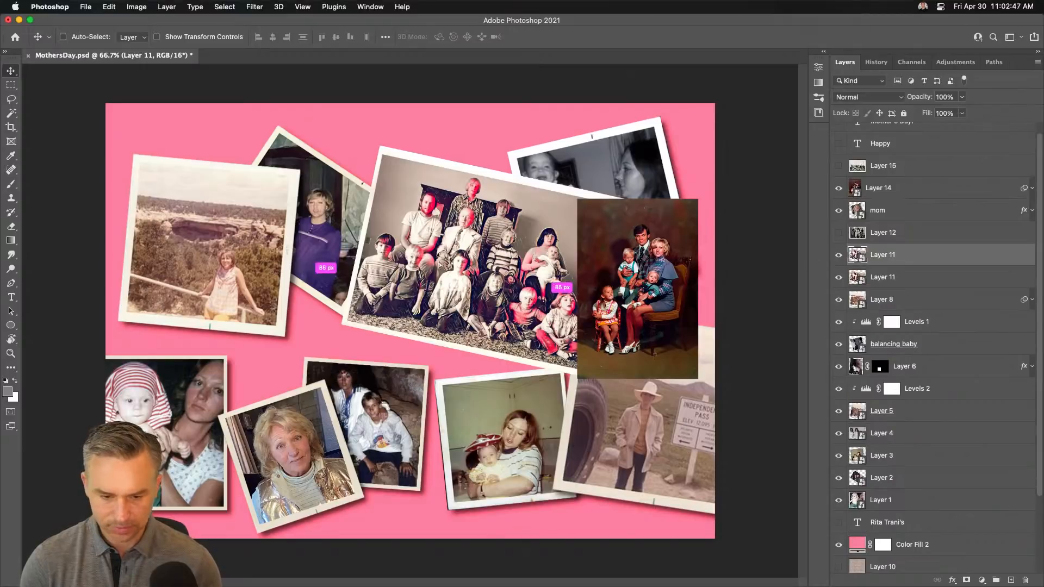
{"action": "left_click_drag", "start_coordinate": [517, 259], "coordinate": [364, 269]}
{"action": "key", "text": "ctrl+t"}
{"action": "left_click_drag", "start_coordinate": [256, 133], "coordinate": [441, 122]}
{"action": "left_click_drag", "start_coordinate": [367, 228], "coordinate": [455, 228]}
{"action": "key", "text": "Return"}
{"action": "left_click_drag", "start_coordinate": [879, 255], "coordinate": [890, 190]}
Move the family portrait on Layer 14 onto the upright frame and scale it to 45.27% to fill the frame's height
{"action": "left_click", "coordinate": [890, 189]}
{"action": "left_click_drag", "start_coordinate": [637, 246], "coordinate": [499, 198]}
{"action": "key", "text": "Up"}
{"action": "key", "text": "Up"}
{"action": "key", "text": "Up"}
{"action": "key", "text": "Up"}
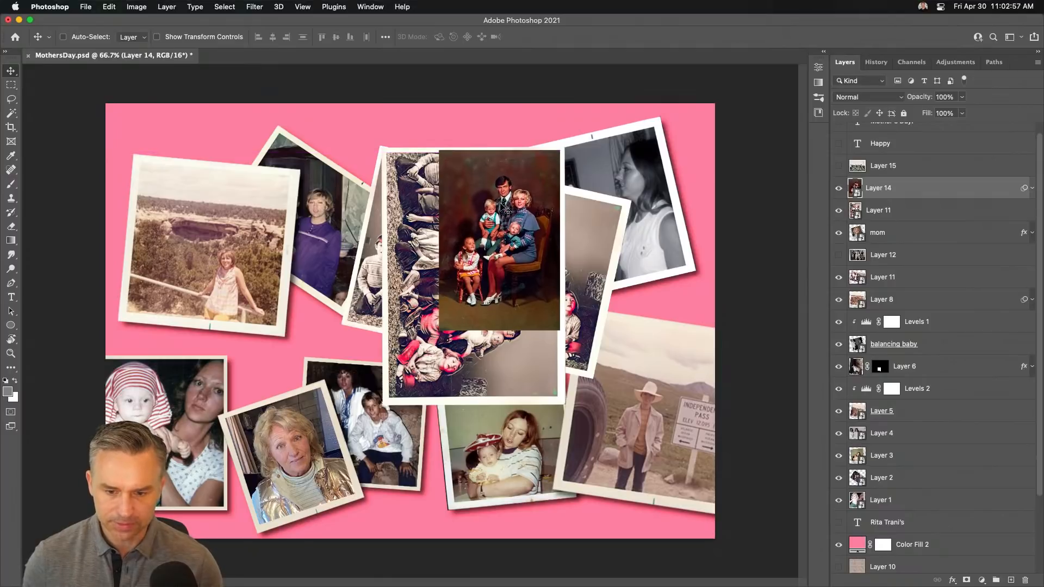
{"action": "key", "text": "Left"}
{"action": "key", "text": "Left"}
{"action": "key", "text": "Left"}
{"action": "key", "text": "super+t"}
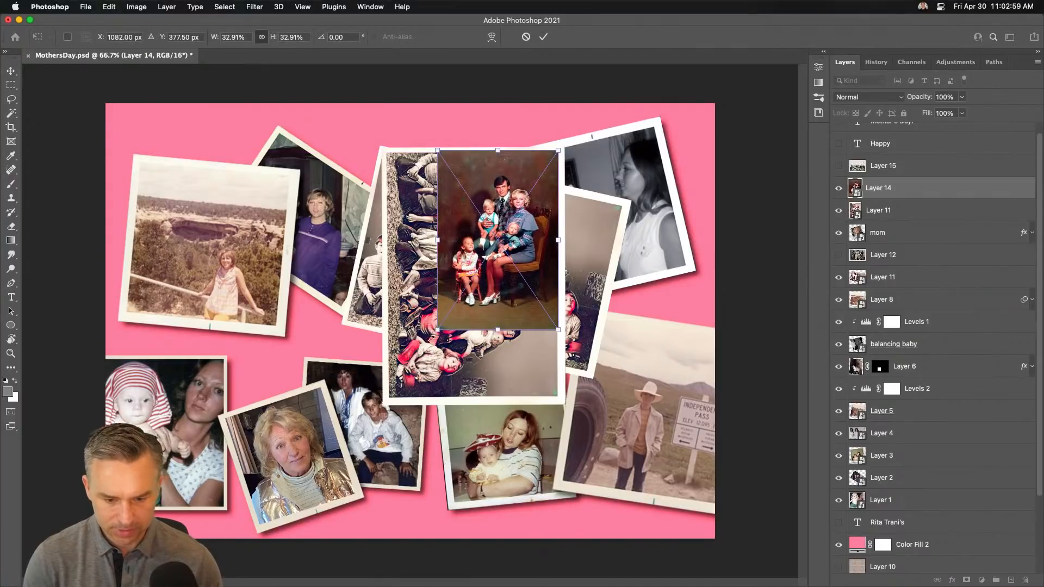
{"action": "left_click_drag", "start_coordinate": [435, 332], "coordinate": [392, 400]}
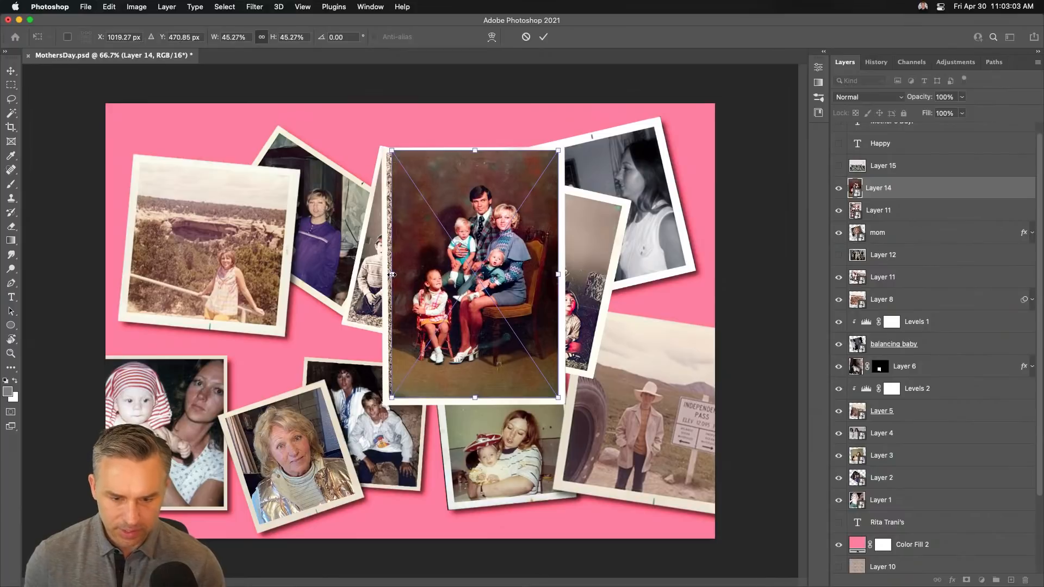
{"action": "key", "text": "Return"}
Rasterize the upright copy of Layer 11 directly beneath Layer 14
{"action": "left_click", "coordinate": [880, 213]}
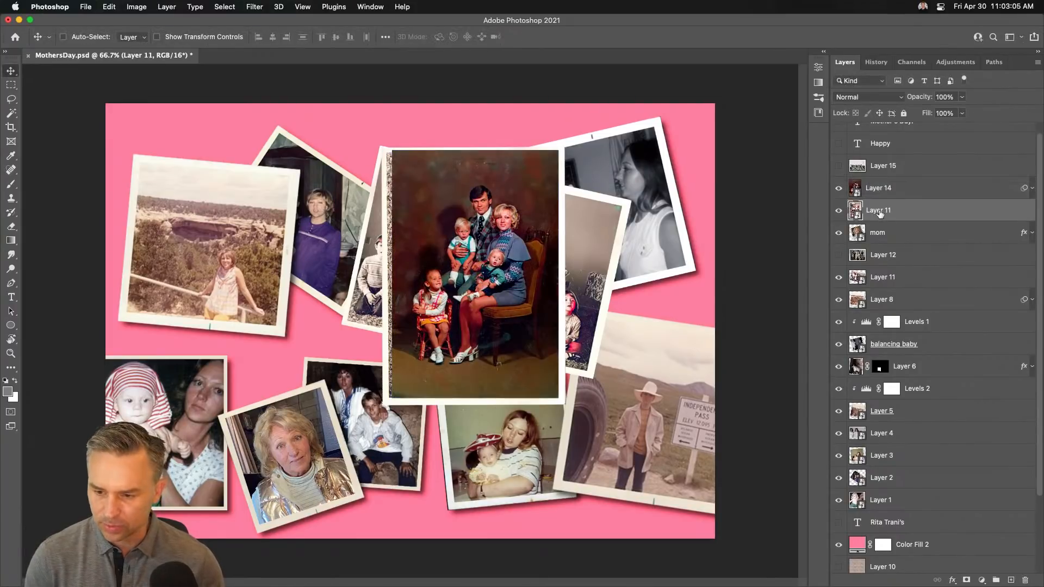
{"action": "key", "text": "super+t"}
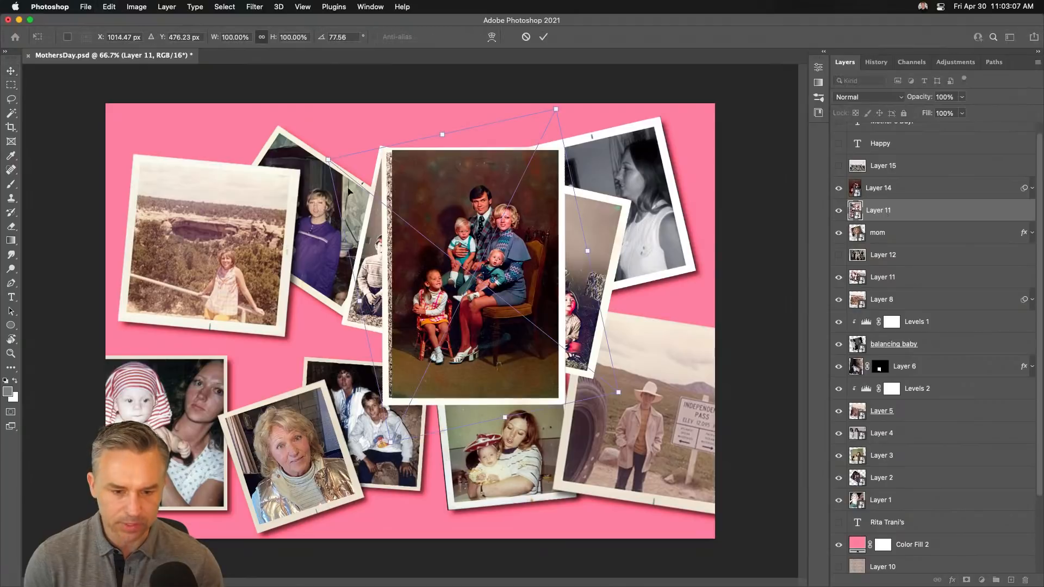
{"action": "key", "text": "Return"}
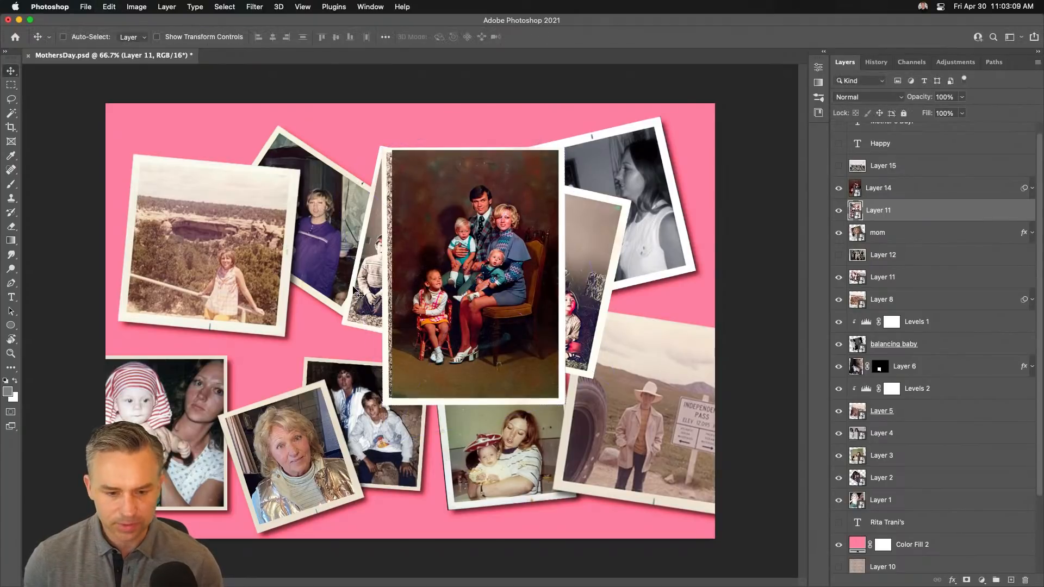
{"action": "right_click", "coordinate": [901, 206]}
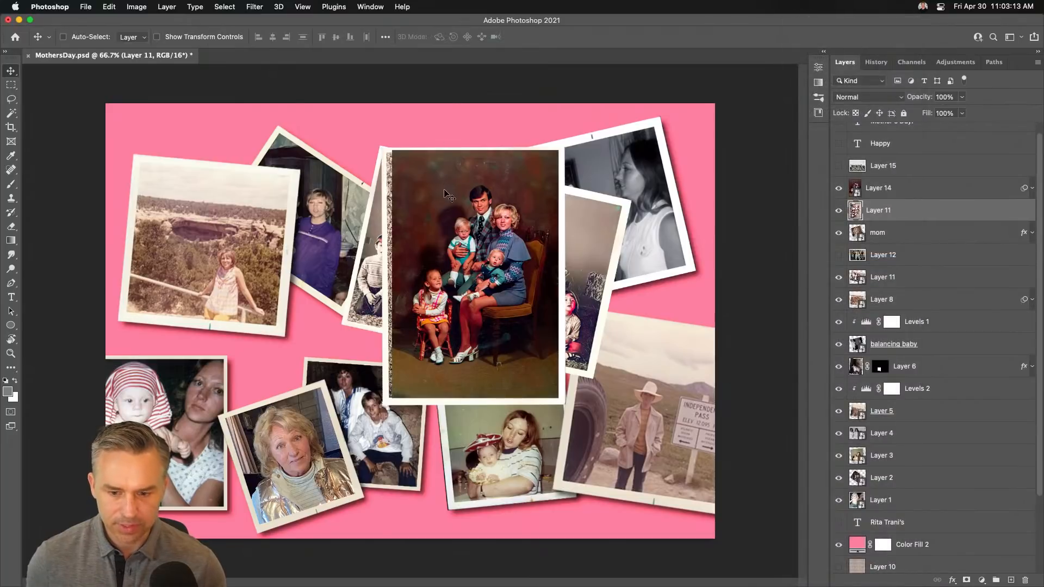
Nudge the rasterized frame slightly upward and fine-tune it behind the family portrait with Free Transform
{"action": "key", "text": "Up"}
{"action": "key", "text": "Up"}
{"action": "key", "text": "Up"}
{"action": "key", "text": "Up"}
{"action": "key", "text": "Up"}
{"action": "key", "text": "Up"}
{"action": "key", "text": "Up"}
{"action": "key", "text": "Up"}
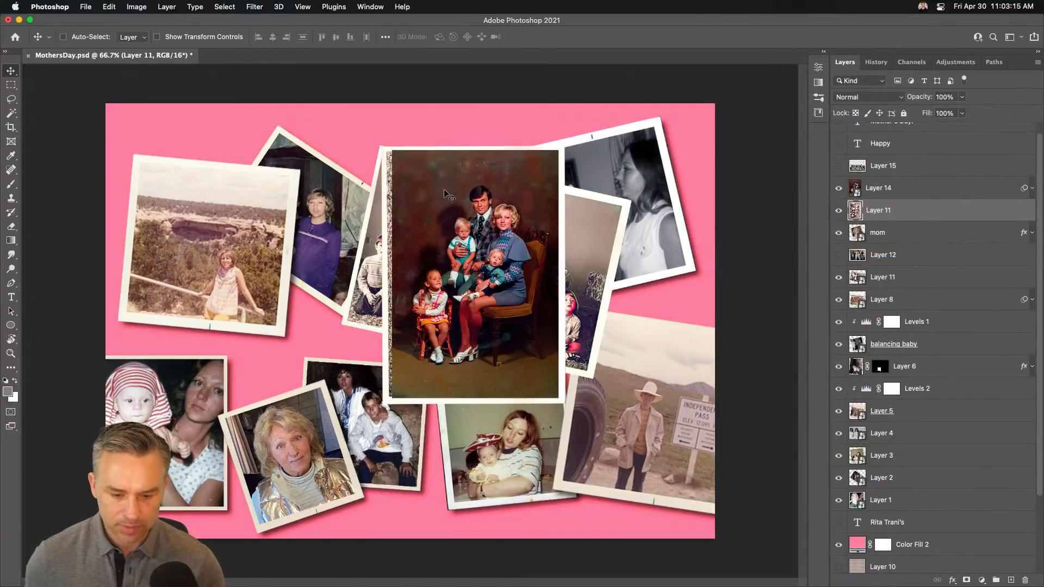
{"action": "key", "text": "super+t"}
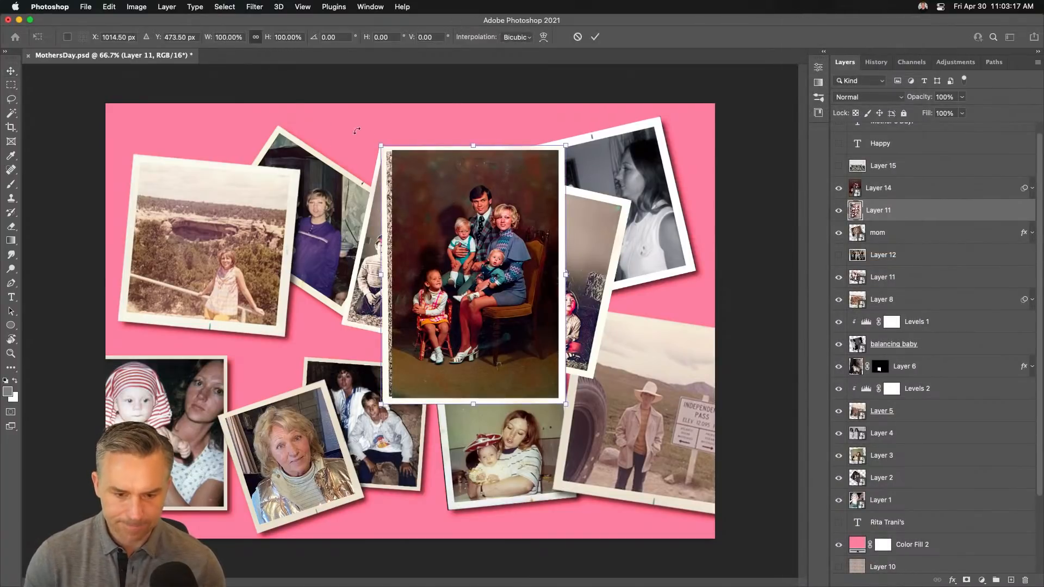
{"action": "left_click_drag", "start_coordinate": [379, 144], "coordinate": [379, 144]}
{"action": "key", "text": "Return"}
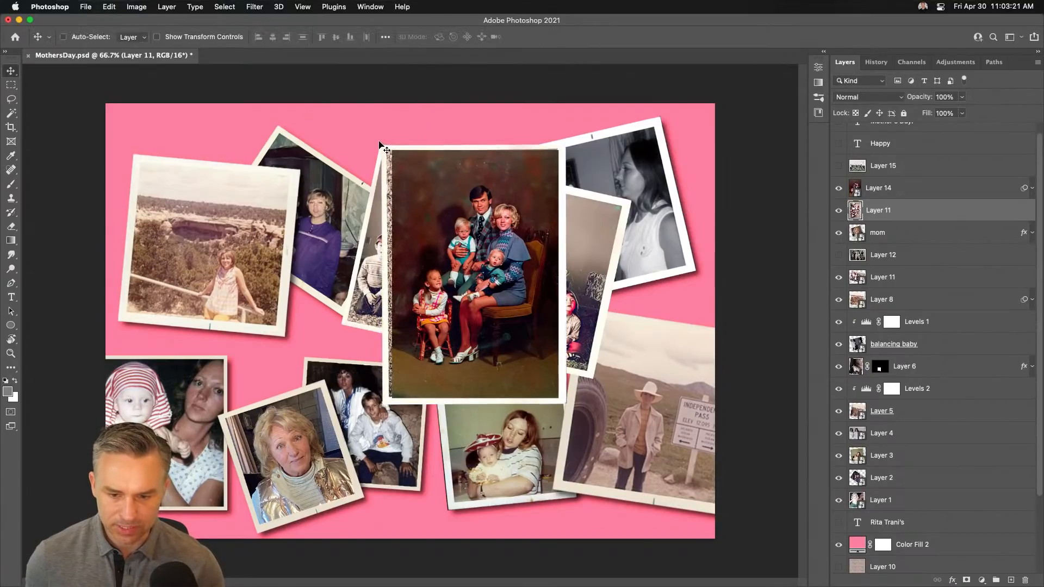
Select the left half of the frame layer and shift it right so its white border meets the portrait's edge
{"action": "left_click", "coordinate": [11, 84]}
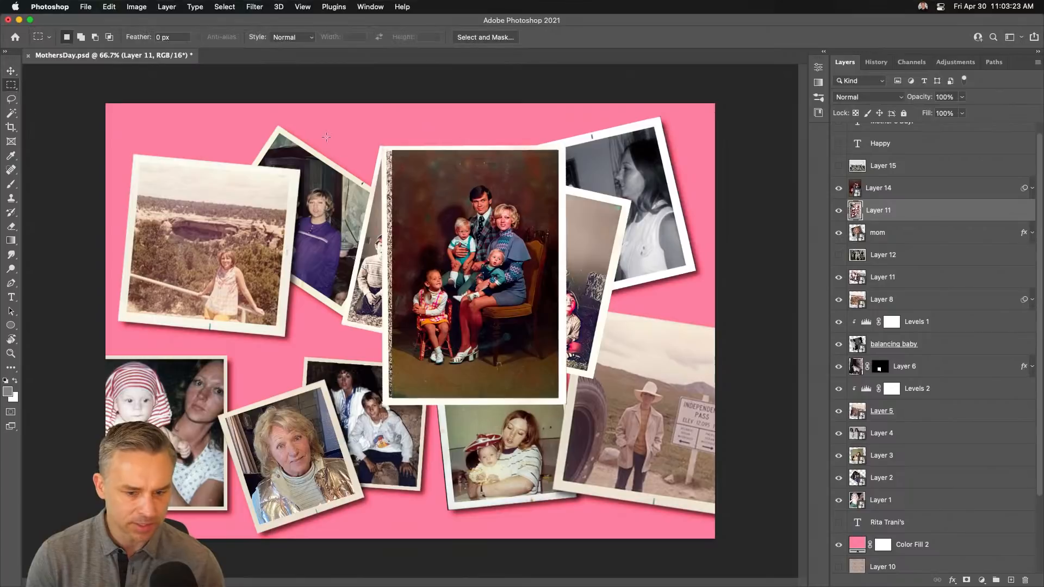
{"action": "left_click_drag", "start_coordinate": [347, 130], "coordinate": [470, 484]}
{"action": "key", "text": "shift+super+Right"}
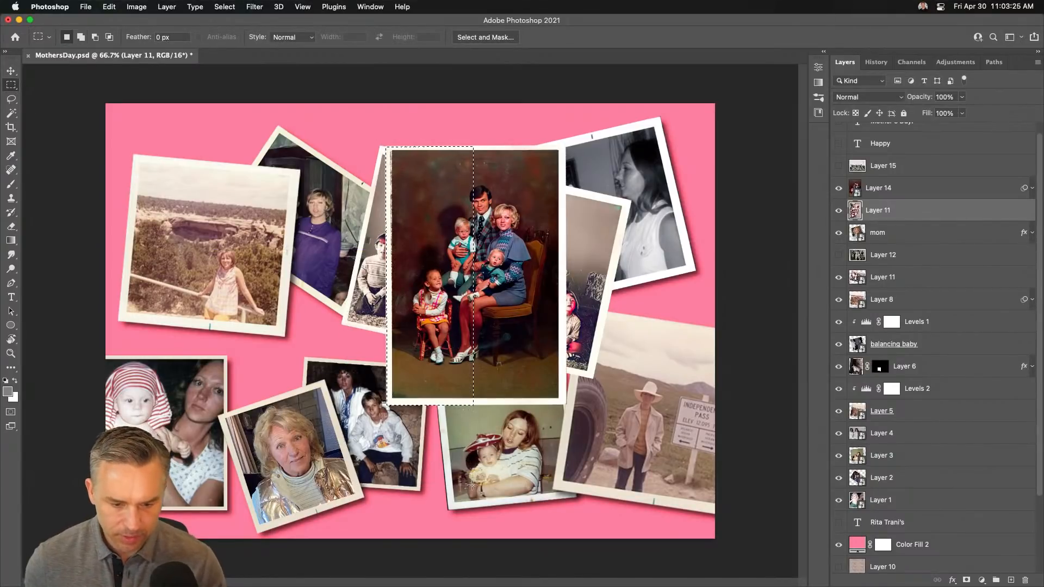
{"action": "key", "text": "super+Right"}
{"action": "key", "text": "super+Right"}
{"action": "key", "text": "super+Right"}
{"action": "key", "text": "super+d"}
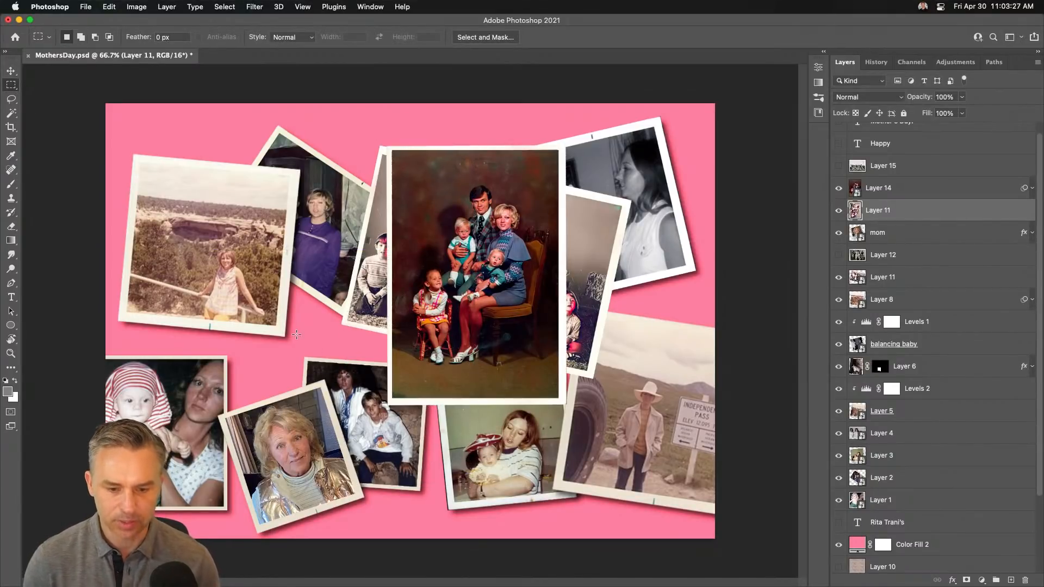
Combine Layer 14 and its frame into one smart object, then shrink, tilt and place it right of centre over the group photo
{"action": "left_click", "coordinate": [932, 183], "text": "shift"}
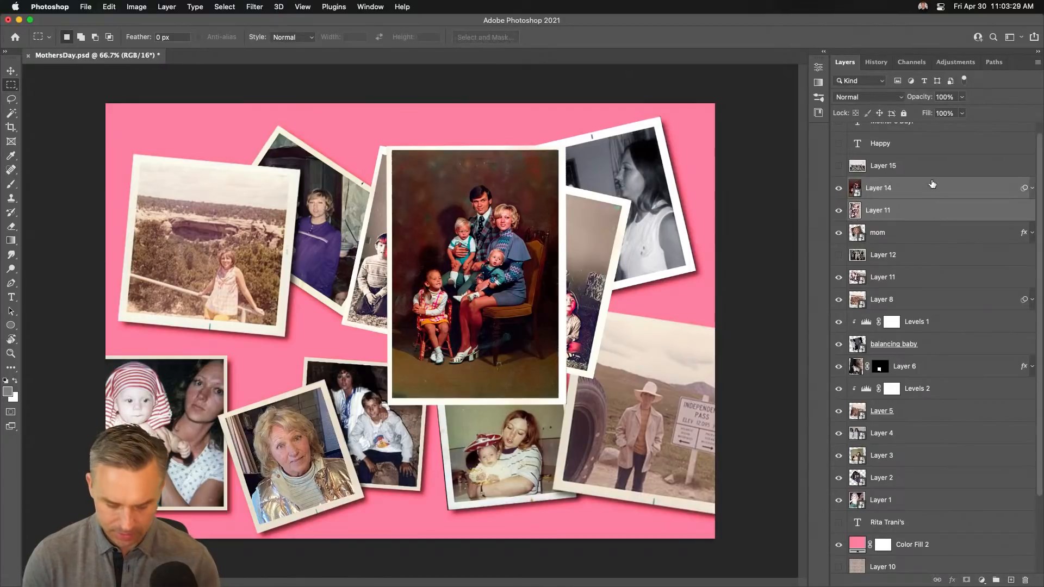
{"action": "key", "text": "super+e"}
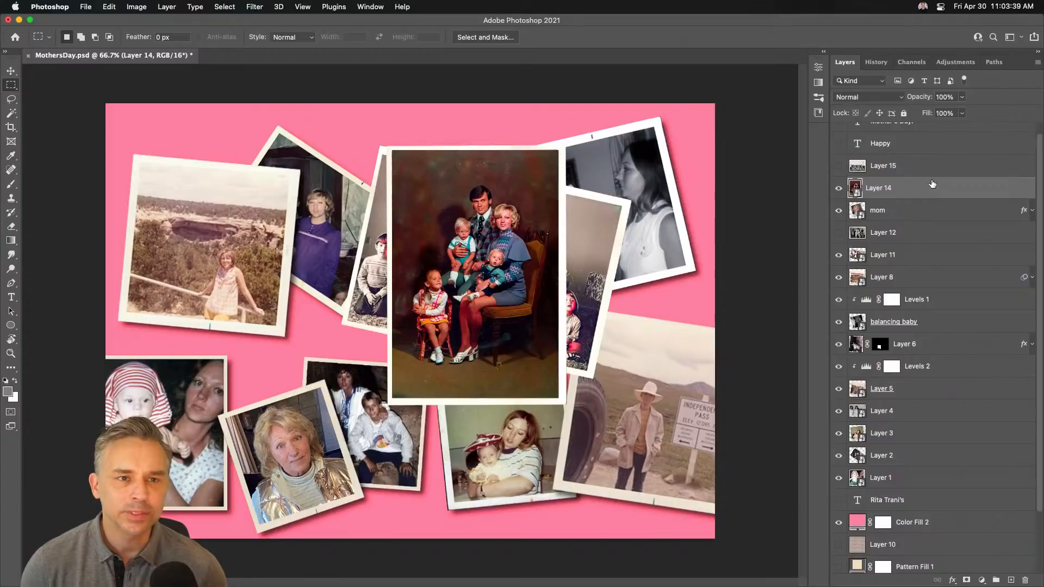
{"action": "left_click", "coordinate": [11, 71]}
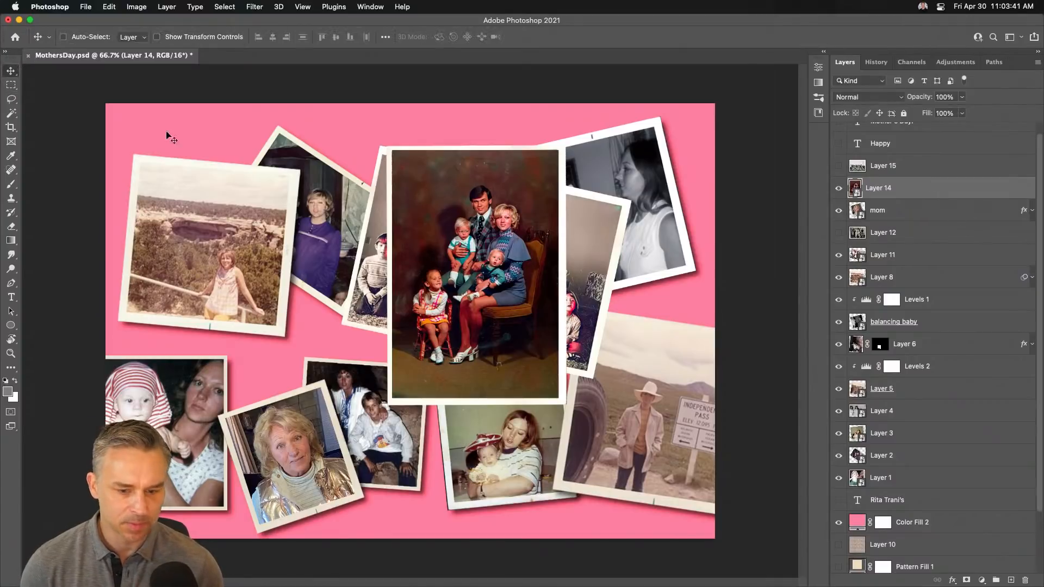
{"action": "key", "text": "super+t"}
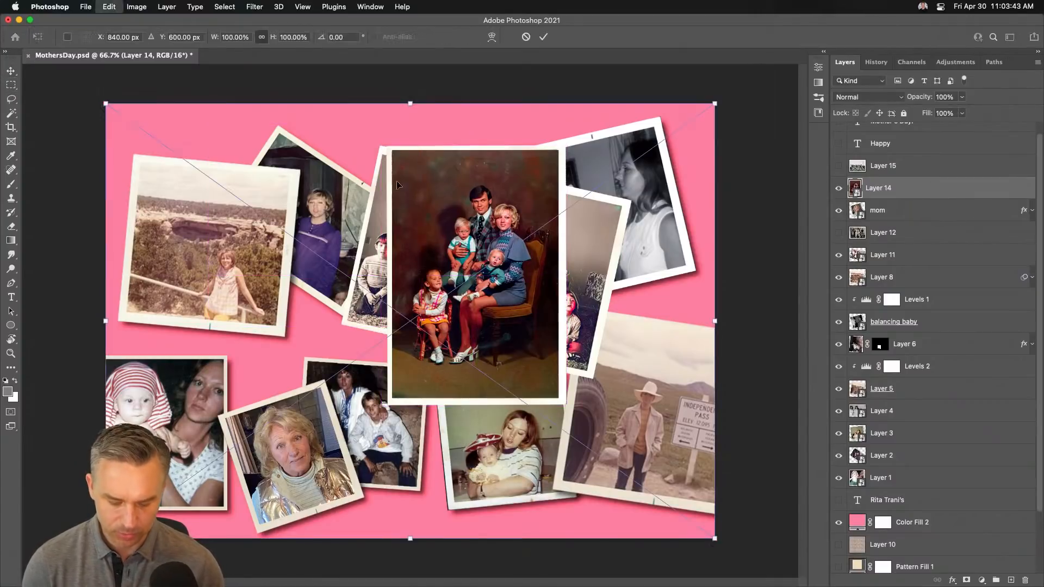
{"action": "left_click_drag", "start_coordinate": [98, 103], "coordinate": [252, 187]}
{"action": "key", "text": "Return"}
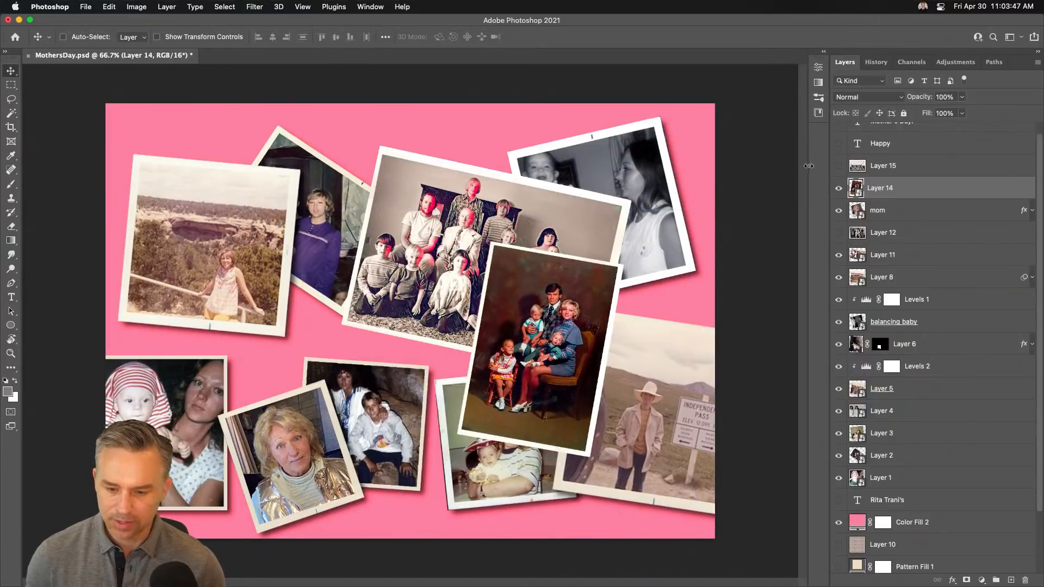
Open the Layer 14 smart object, set its Camera Raw exposure to +0.30 and vibrance to -67, then save and close it
{"action": "left_click", "coordinate": [249, 4]}
{"action": "left_click", "coordinate": [249, 4]}
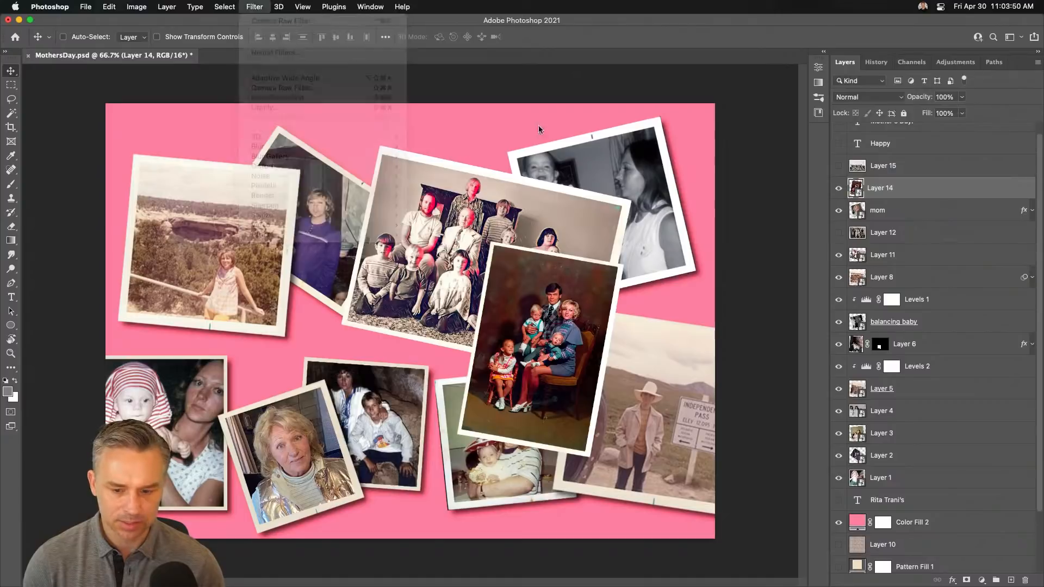
{"action": "double_click", "coordinate": [855, 188]}
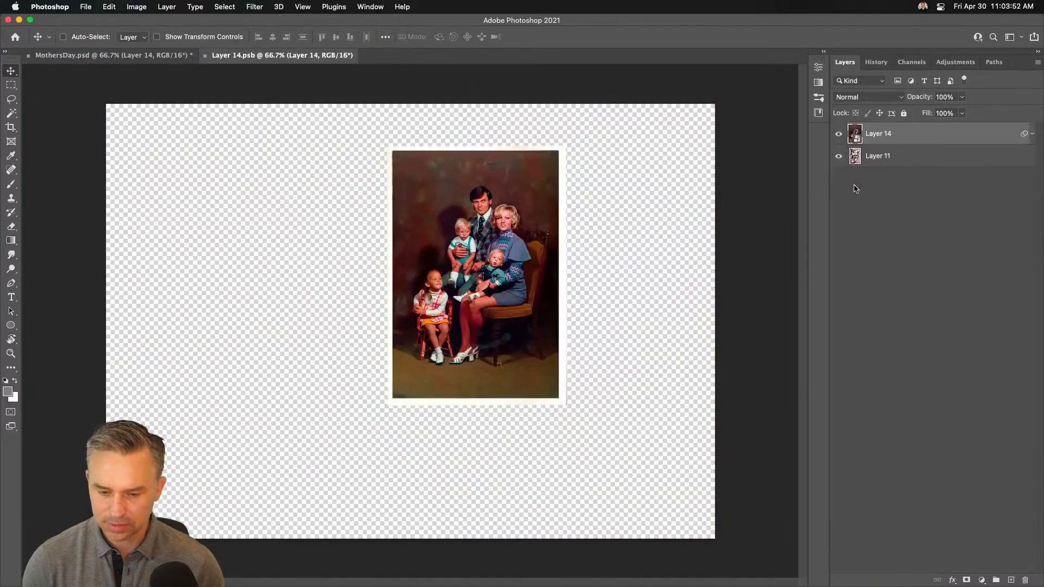
{"action": "left_click", "coordinate": [1032, 134]}
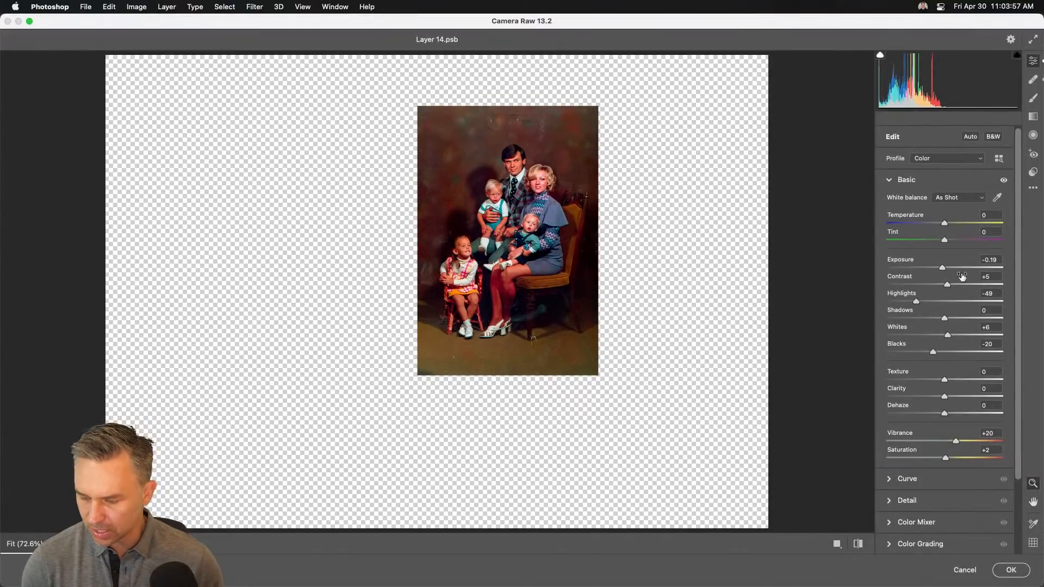
{"action": "left_click_drag", "start_coordinate": [965, 269], "coordinate": [944, 272]}
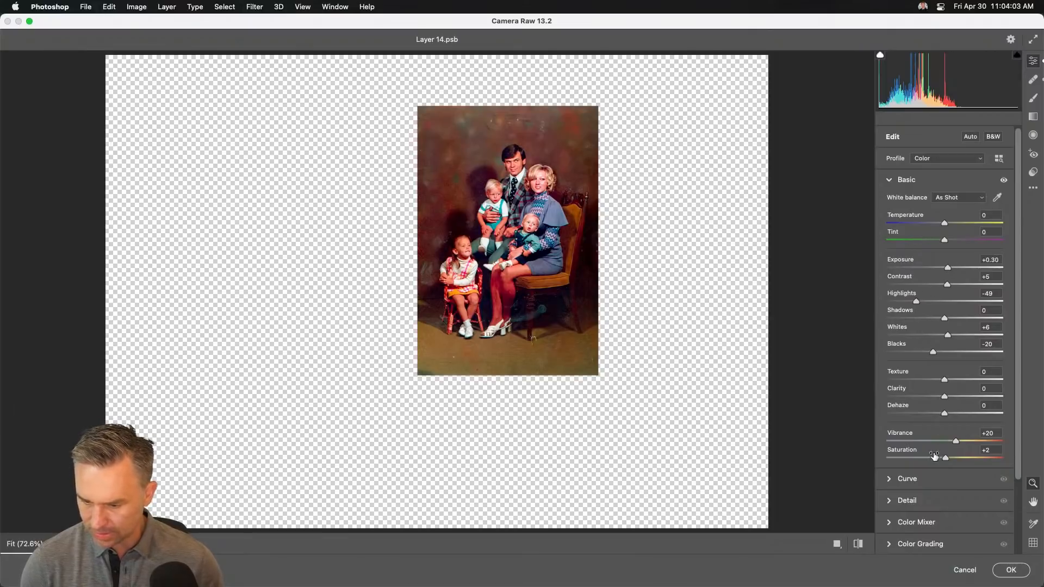
{"action": "left_click_drag", "start_coordinate": [951, 442], "coordinate": [906, 444]}
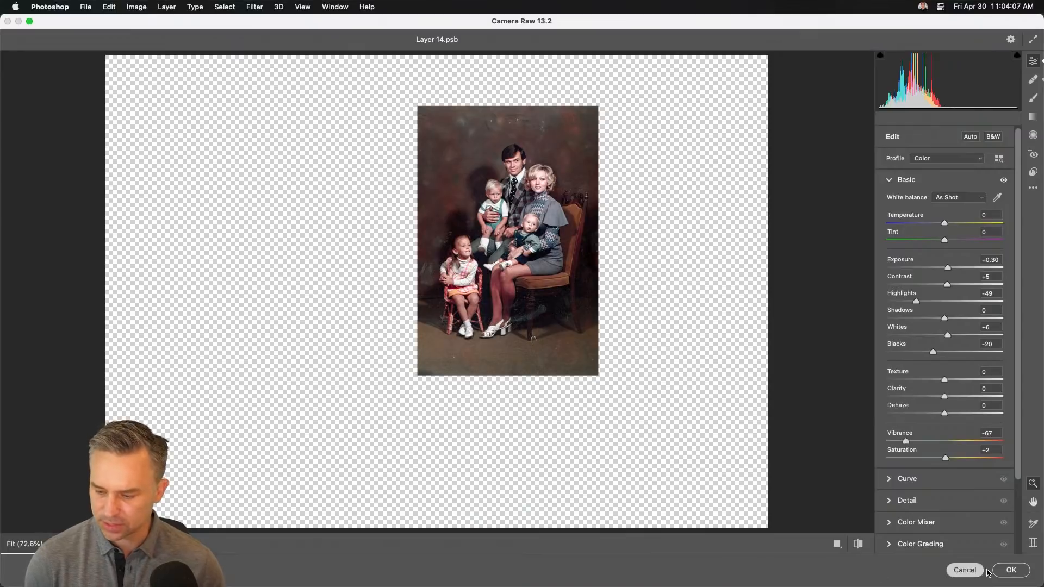
{"action": "left_click", "coordinate": [1010, 570]}
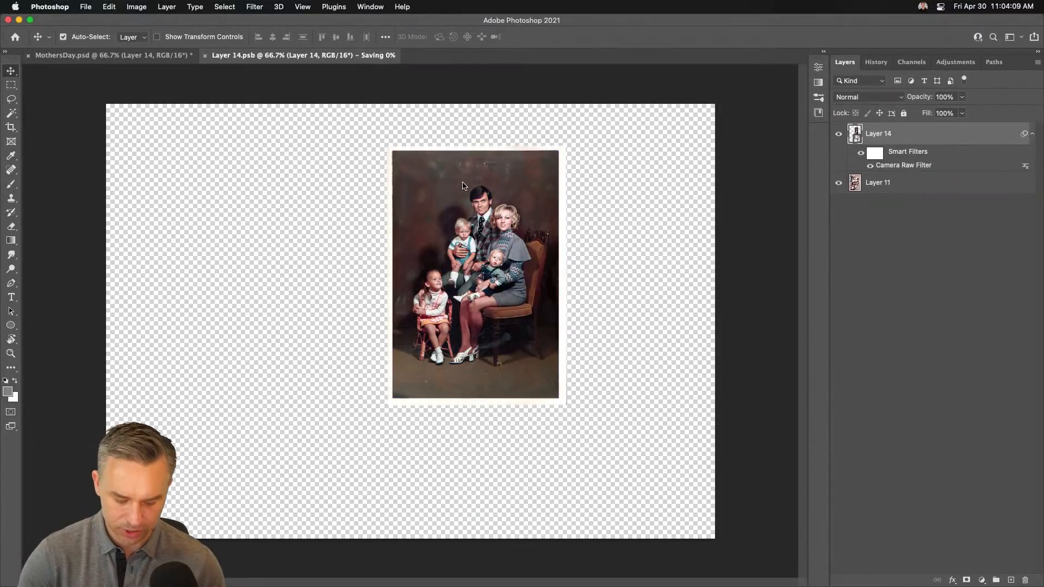
{"action": "key", "text": "cmd+w"}
Shift the Layer 14 family portrait right and down, and move the canyon overlook and mom photos slightly left
{"action": "left_click_drag", "start_coordinate": [509, 390], "coordinate": [532, 363]}
{"action": "left_click_drag", "start_coordinate": [229, 248], "coordinate": [218, 248]}
{"action": "mouse_move", "coordinate": [266, 446]}
{"action": "left_mouse_down"}
{"action": "mouse_move", "coordinate": [266, 475]}
{"action": "mouse_move", "coordinate": [246, 441]}
{"action": "mouse_move", "coordinate": [252, 452]}
{"action": "left_mouse_up"}
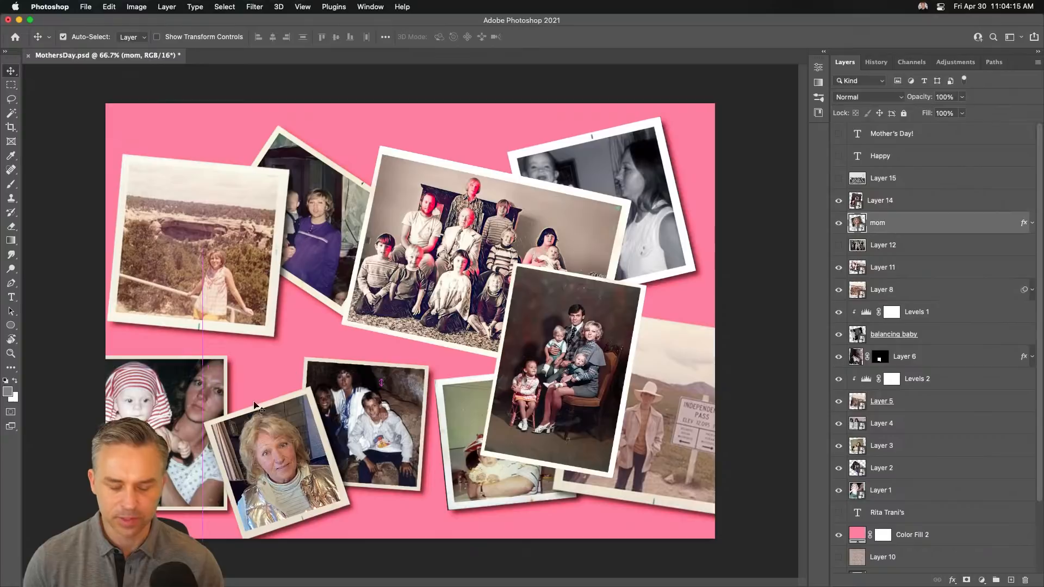
Scale the Layer 11 group photo to 70% and place it in the upper middle, overlapping the black-and-white photo
{"action": "left_click", "coordinate": [435, 241]}
{"action": "left_click_drag", "start_coordinate": [420, 257], "coordinate": [424, 229]}
{"action": "key", "text": "ctrl+t"}
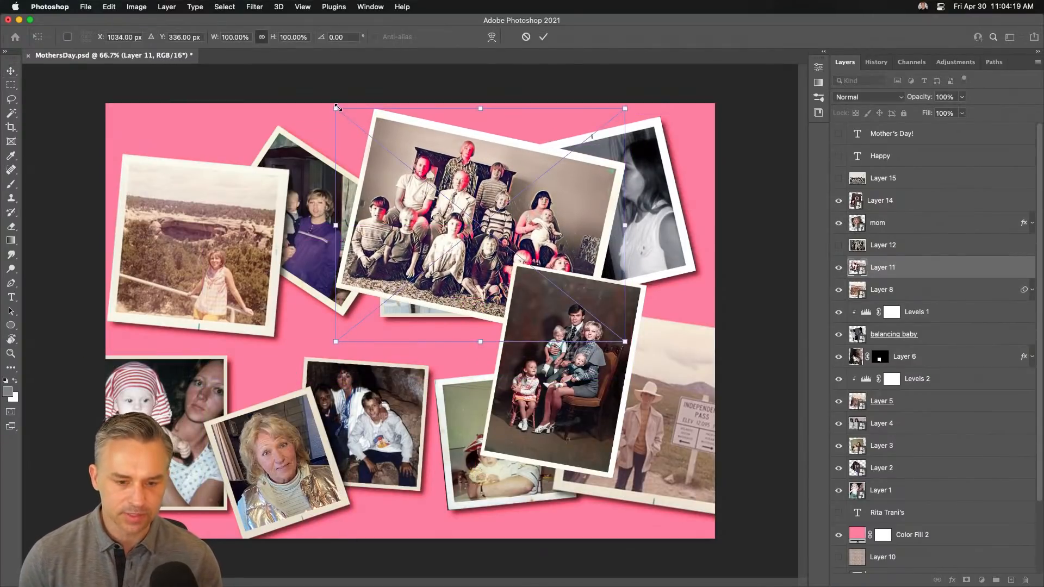
{"action": "left_click_drag", "start_coordinate": [345, 109], "coordinate": [400, 209]}
{"action": "left_click_drag", "start_coordinate": [453, 238], "coordinate": [392, 202]}
{"action": "key", "text": "Return"}
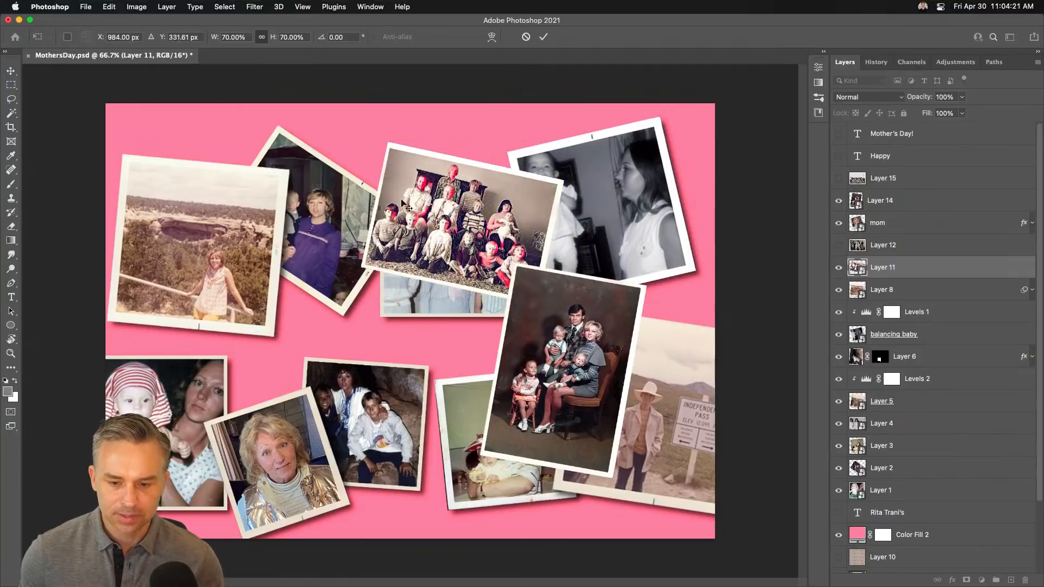
Spread out the lower photos: Layer 4 down and left, Layer 5 toward the lower-right corner, and Layer 3 slightly left
{"action": "left_click_drag", "start_coordinate": [405, 310], "coordinate": [303, 372]}
{"action": "left_click_drag", "start_coordinate": [662, 419], "coordinate": [675, 462]}
{"action": "left_click_drag", "start_coordinate": [486, 486], "coordinate": [475, 492]}
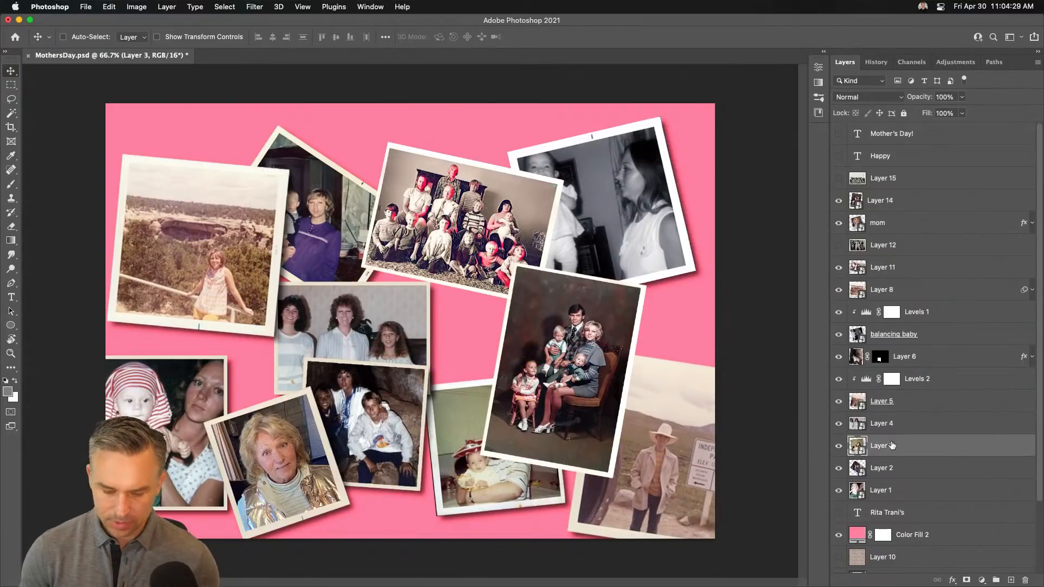
Move Layer 3 up and down through the layer stack one position at a time
{"action": "key", "text": "super+bracketright"}
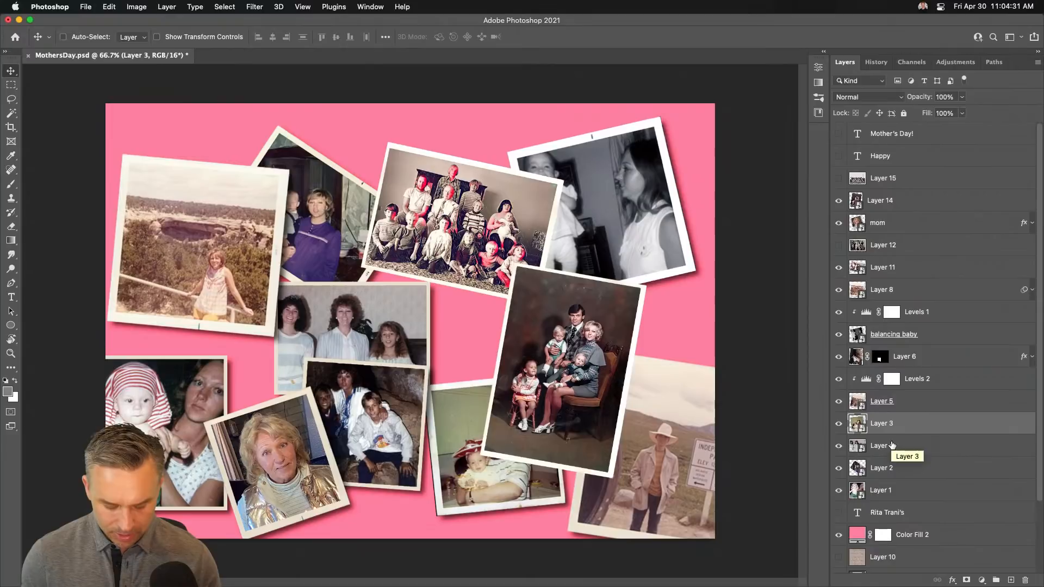
{"action": "key", "text": "super+bracketright"}
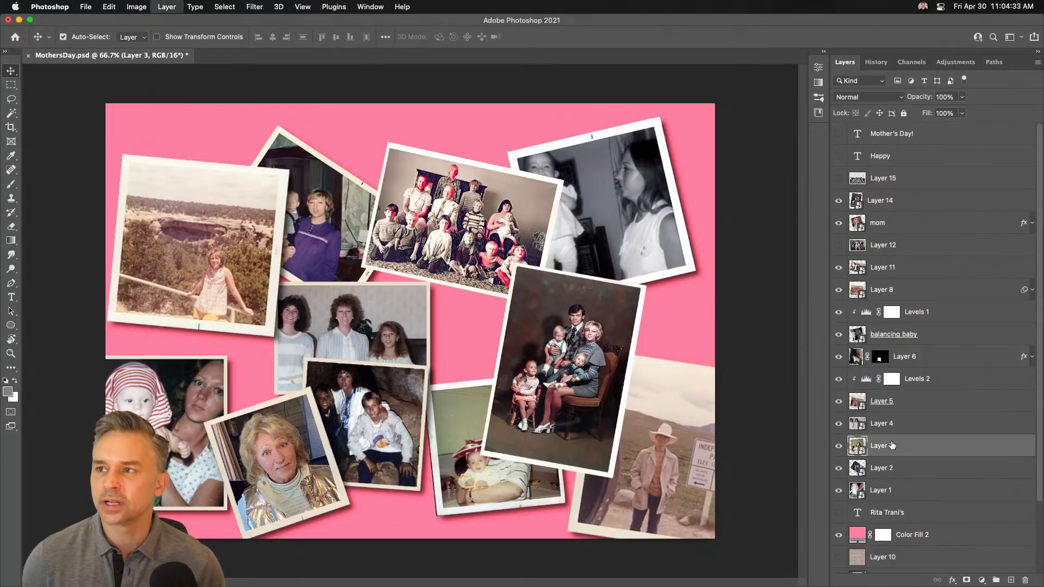
{"action": "key", "text": "super+bracketright"}
{"action": "key", "text": "super+bracketright"}
{"action": "key", "text": "super+bracketright"}
{"action": "key", "text": "super+bracketright"}
{"action": "key", "text": "super+bracketright"}
{"action": "key", "text": "super+bracketright"}
{"action": "key", "text": "super+bracketright"}
{"action": "key", "text": "super+bracketleft"}
{"action": "key", "text": "super+bracketleft"}
{"action": "key", "text": "super+bracketleft"}
{"action": "key", "text": "super+bracketleft"}
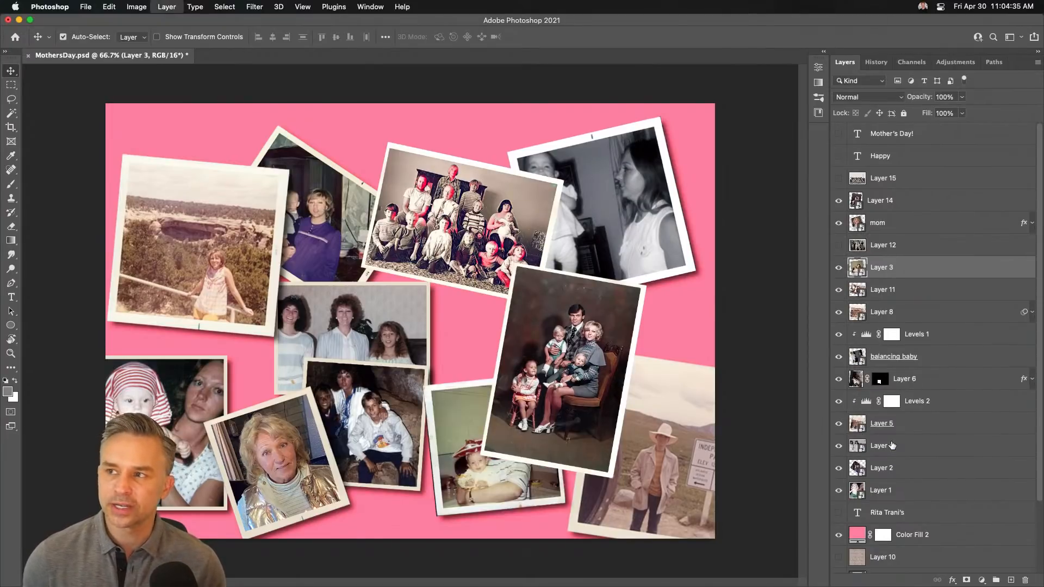
{"action": "key", "text": "super+bracketleft"}
{"action": "key", "text": "super+bracketleft"}
{"action": "key", "text": "super+bracketleft"}
{"action": "key", "text": "super+bracketleft"}
{"action": "key", "text": "super+bracketleft"}
{"action": "key", "text": "super+bracketright"}
{"action": "key", "text": "super+bracketright"}
{"action": "key", "text": "super+bracketright"}
{"action": "key", "text": "super+bracketright"}
{"action": "key", "text": "super+bracketright"}
{"action": "key", "text": "super+bracketright"}
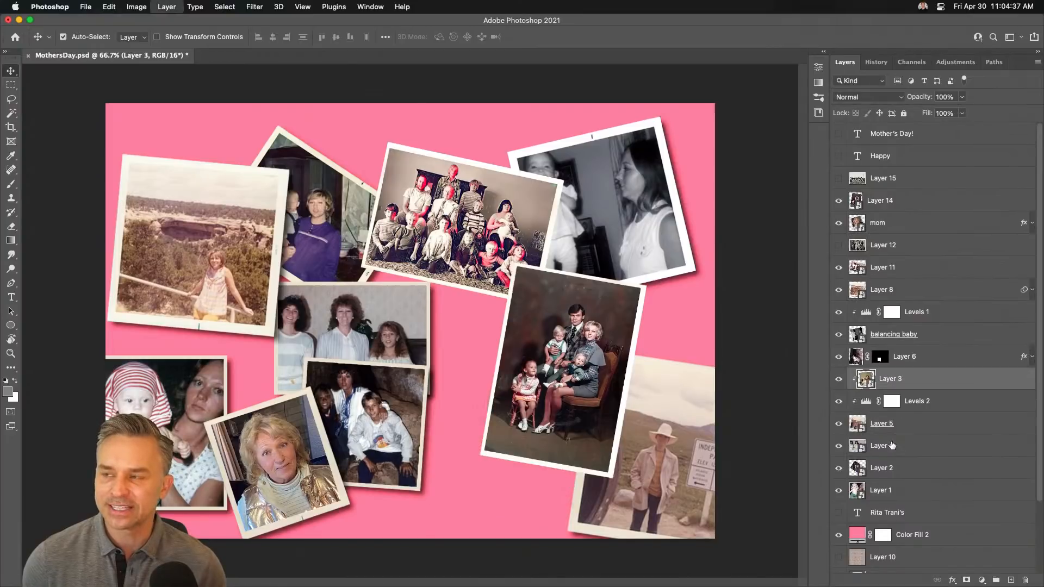
{"action": "key", "text": "super+bracketright"}
{"action": "key", "text": "super+bracketright"}
{"action": "key", "text": "super+bracketright"}
{"action": "key", "text": "super+bracketright"}
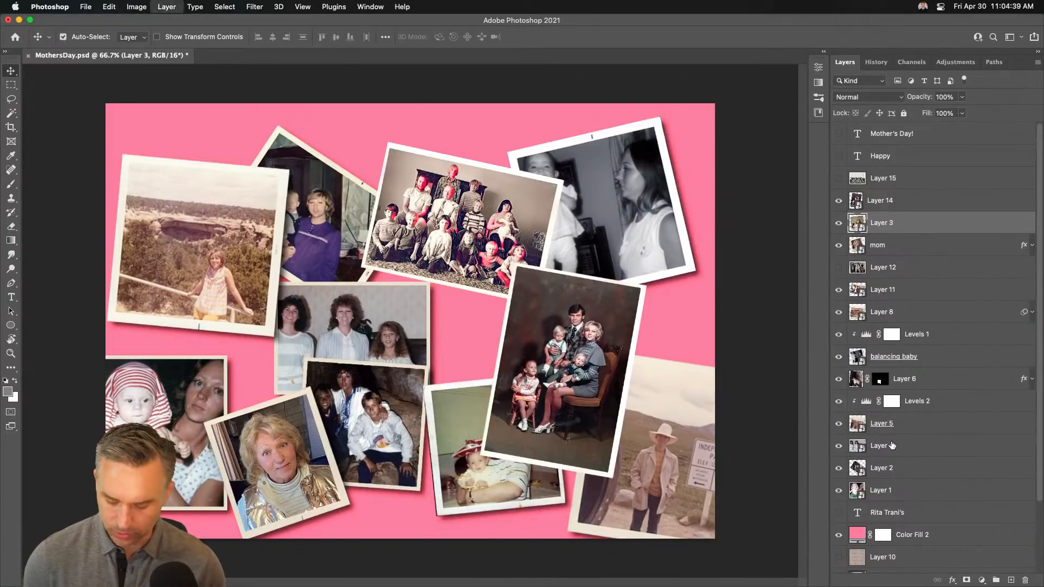
{"action": "key", "text": "super+bracketright"}
{"action": "key", "text": "super+bracketleft"}
{"action": "key", "text": "super+bracketleft"}
{"action": "key", "text": "super+bracketleft"}
{"action": "key", "text": "super+bracketleft"}
{"action": "key", "text": "super+bracketright"}
{"action": "key", "text": "super+bracketright"}
{"action": "key", "text": "super+bracketright"}
{"action": "key", "text": "super+bracketleft"}
{"action": "key", "text": "super+bracketleft"}
{"action": "key", "text": "super+bracketleft"}
{"action": "key", "text": "super+bracketleft"}
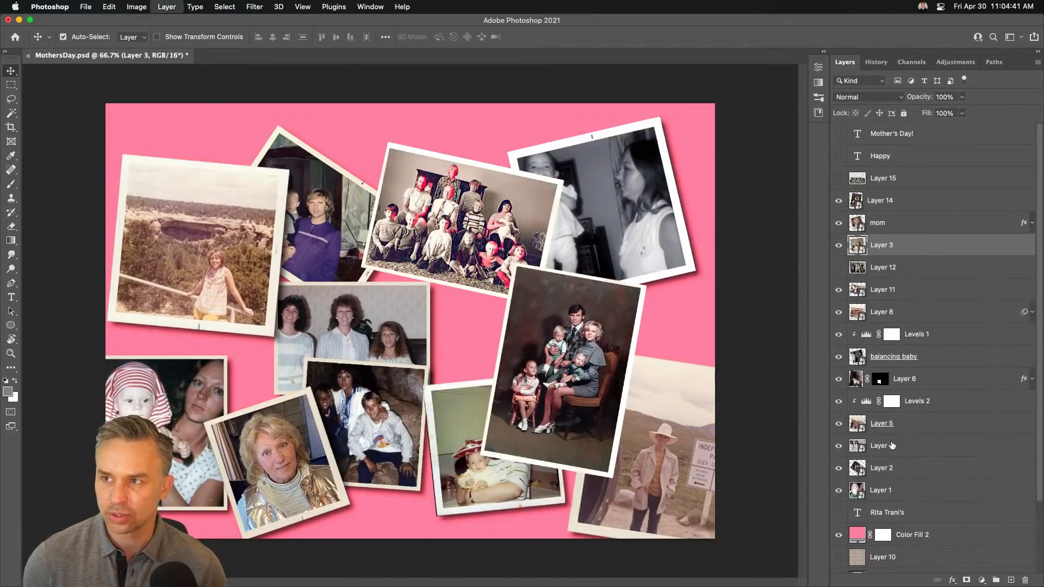
{"action": "key", "text": "super+bracketleft"}
{"action": "key", "text": "super+bracketleft"}
{"action": "key", "text": "super+bracketleft"}
{"action": "key", "text": "super+bracketleft"}
{"action": "key", "text": "super+bracketleft"}
{"action": "key", "text": "super+bracketleft"}
{"action": "key", "text": "super+bracketleft"}
{"action": "key", "text": "super+bracketright"}
{"action": "key", "text": "super+bracketright"}
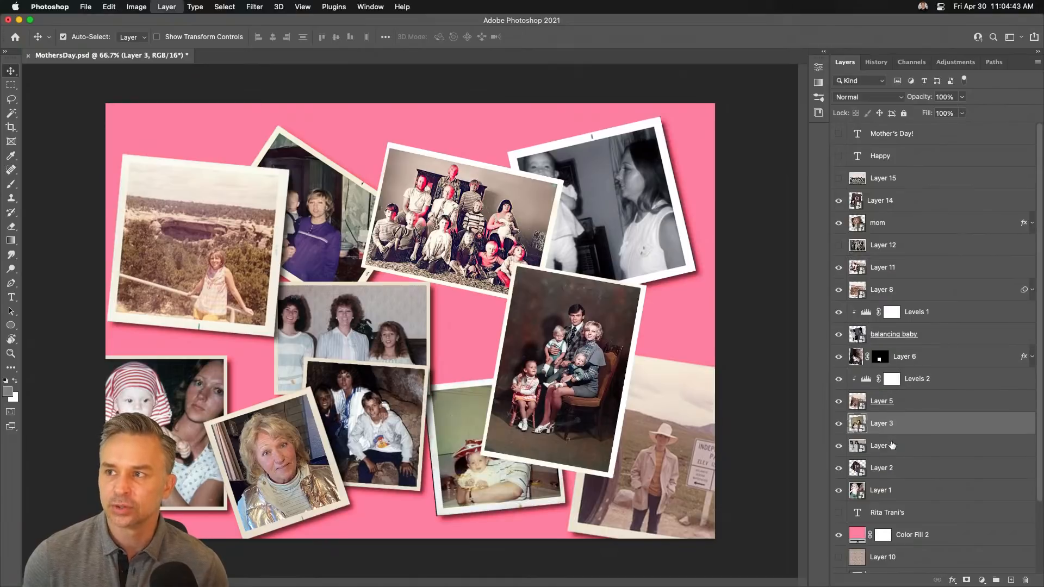
{"action": "key", "text": "super+bracketright"}
{"action": "key", "text": "super+bracketright"}
{"action": "key", "text": "super+bracketright"}
{"action": "key", "text": "super+bracketright"}
{"action": "key", "text": "super+bracketright"}
{"action": "key", "text": "super+bracketright"}
{"action": "key", "text": "super+bracketright"}
{"action": "key", "text": "super+bracketright"}
{"action": "key", "text": "super+bracketright"}
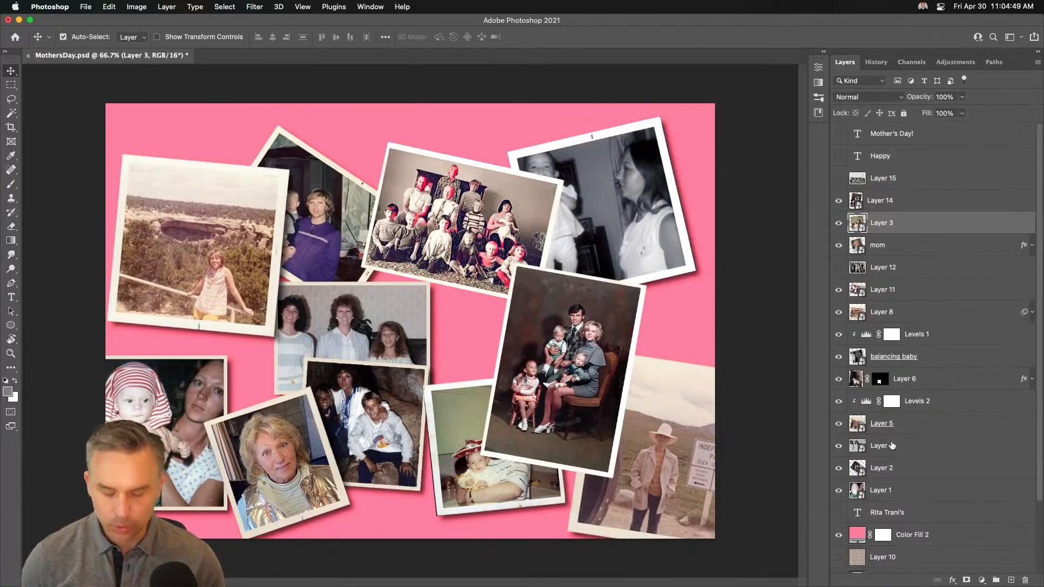
{"action": "key", "text": "super+bracketleft"}
{"action": "key", "text": "super+bracketleft"}
{"action": "key", "text": "super+bracketleft"}
{"action": "key", "text": "super+bracketleft"}
{"action": "key", "text": "super+bracketleft"}
{"action": "key", "text": "super+bracketleft"}
{"action": "key", "text": "super+bracketleft"}
{"action": "key", "text": "super+bracketleft"}
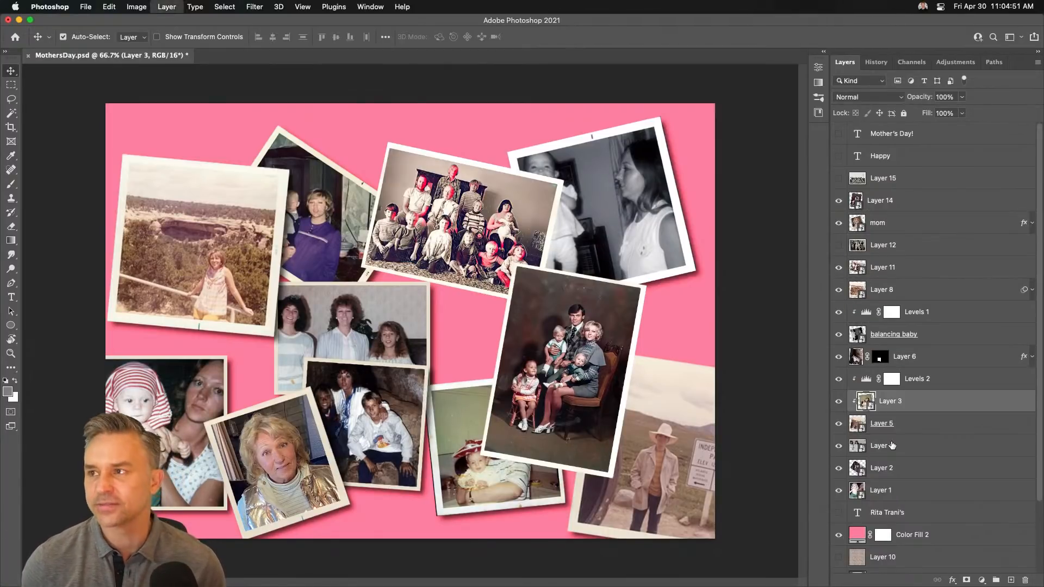
{"action": "key", "text": "super"}
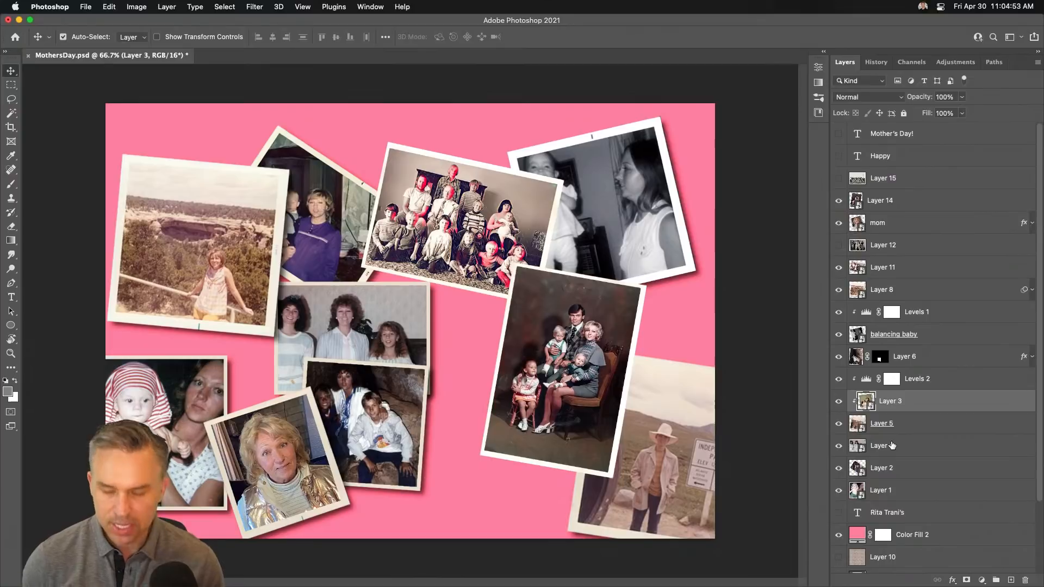
Switch Layer 3 between the back and front of the stack, leaving it in front, and nudge its photo slightly upward
{"action": "key", "text": "super+shift+bracketright"}
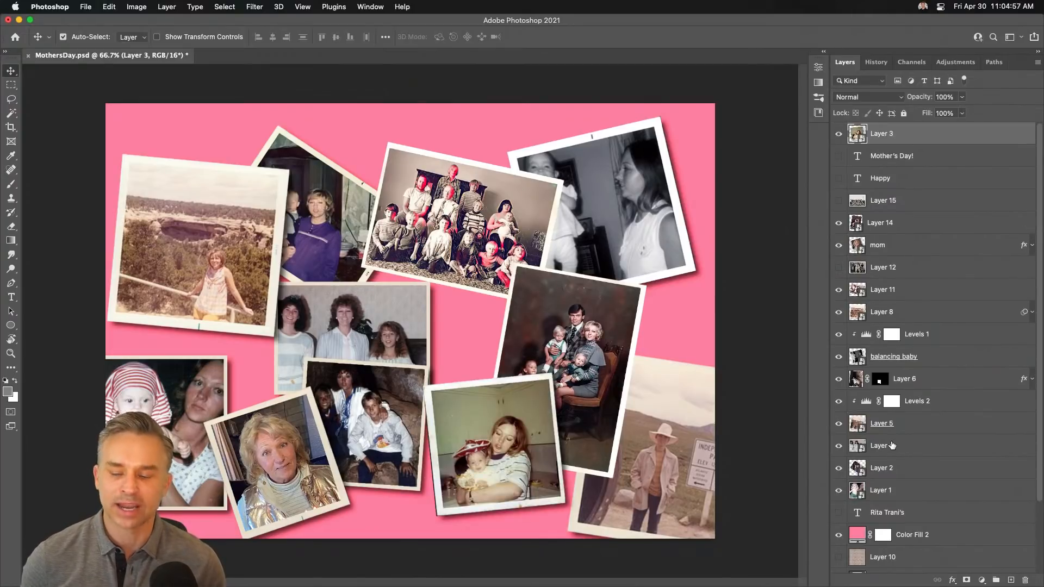
{"action": "key", "text": "super+shift+bracketleft"}
{"action": "key", "text": "super+shift+bracketright"}
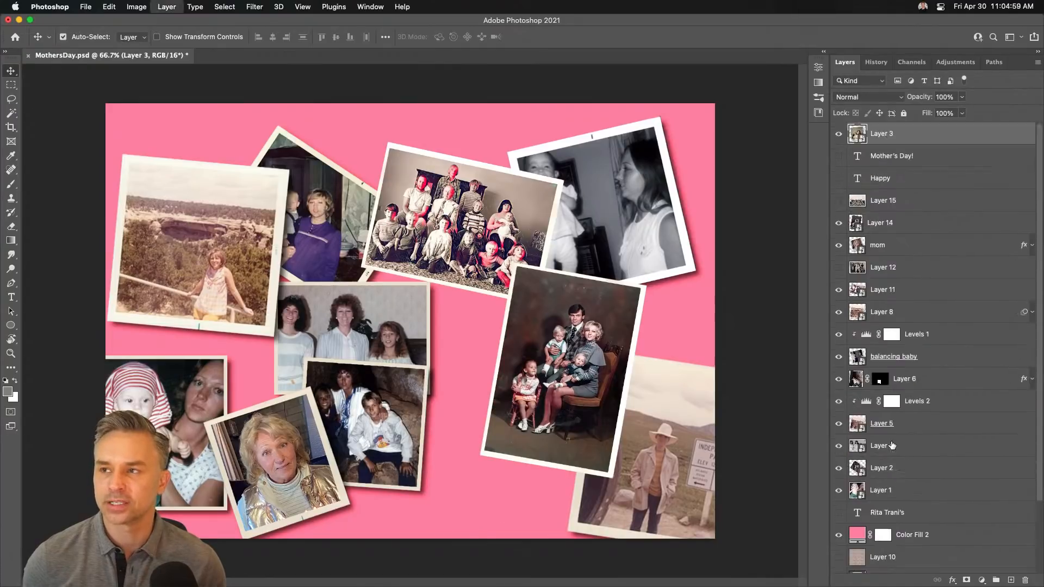
{"action": "key", "text": "super+shift+bracketleft"}
{"action": "key", "text": "super+shift+bracketright"}
{"action": "key", "text": "super+shift+bracketleft"}
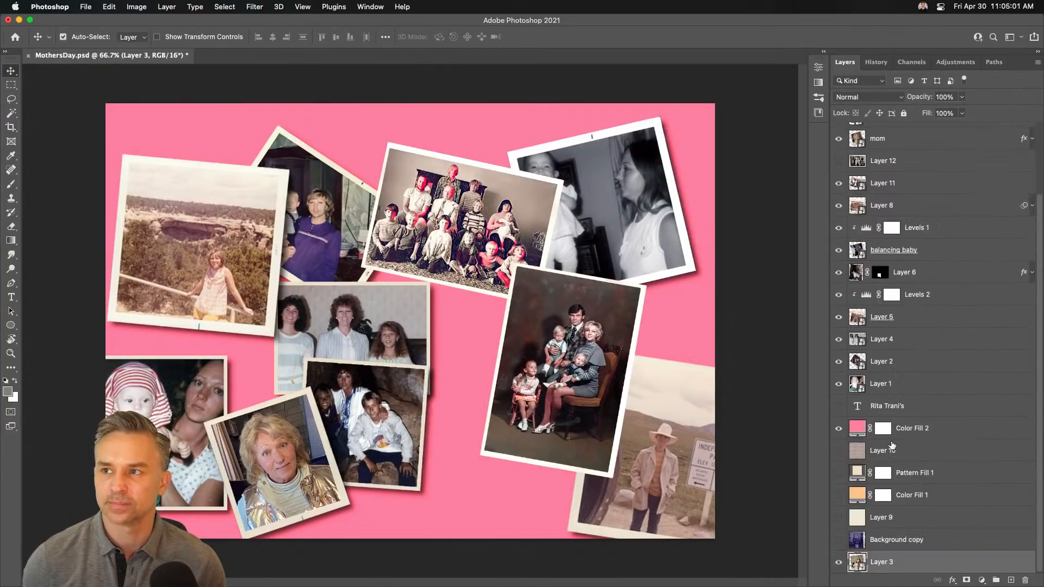
{"action": "key", "text": "super+shift+bracketright"}
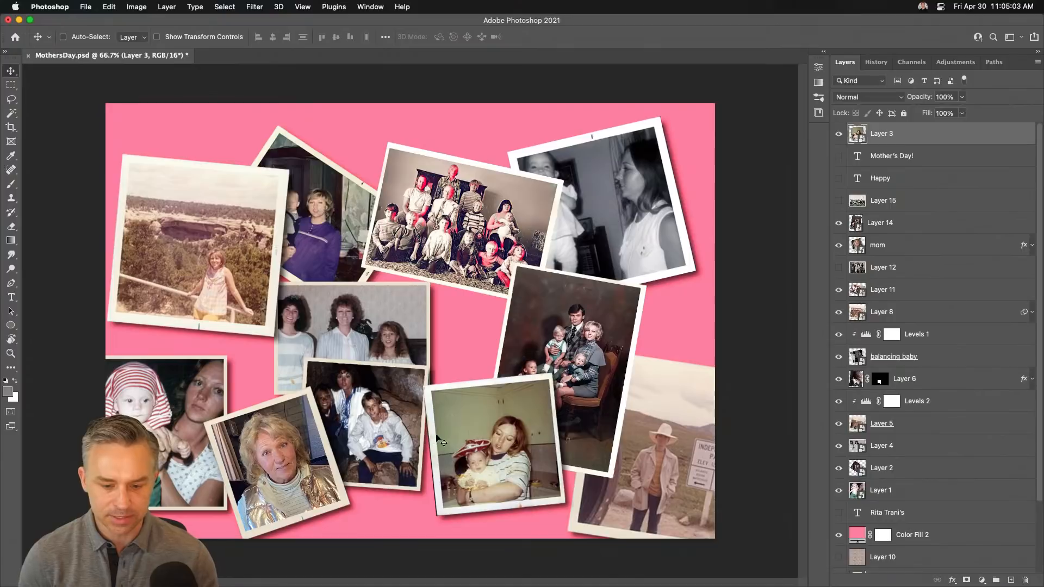
{"action": "left_click_drag", "start_coordinate": [465, 435], "coordinate": [465, 429]}
Move the Layer 4 photo of three women to the card's upper-left corner, tilt it counterclockwise and bring it to the front
{"action": "left_click", "coordinate": [338, 330], "text": "super"}
{"action": "left_click_drag", "start_coordinate": [338, 330], "coordinate": [239, 161]}
{"action": "key", "text": "super+t"}
{"action": "left_click_drag", "start_coordinate": [127, 84], "coordinate": [109, 108]}
{"action": "key", "text": "Return"}
{"action": "key", "text": "super+shift+bracketright"}
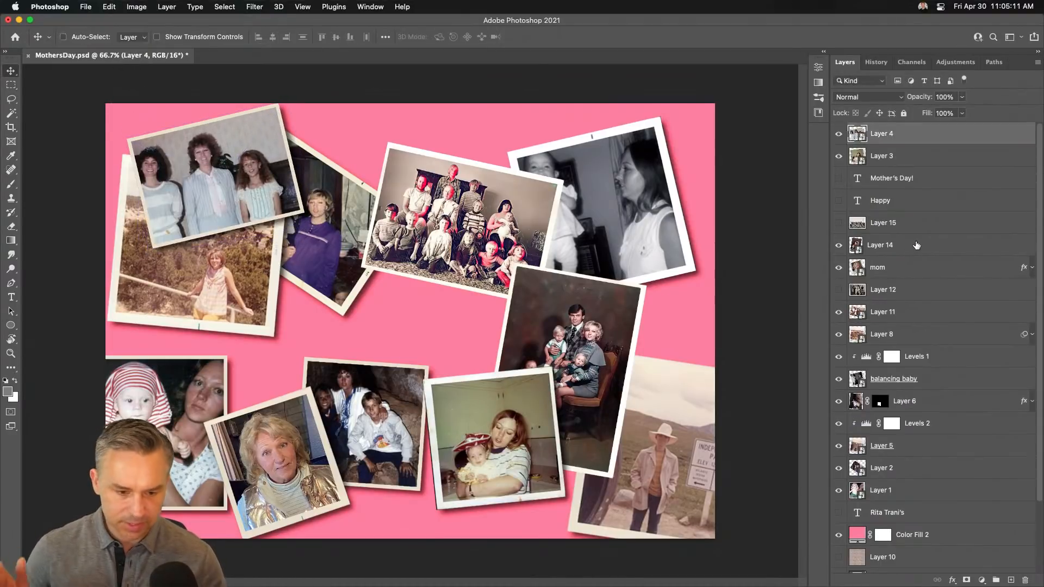
Move the Layer 2 photo down below the overlook photo, shift Layer 5 slightly up and left, and place the mom photo near the centre
{"action": "left_click_drag", "start_coordinate": [301, 254], "coordinate": [340, 359]}
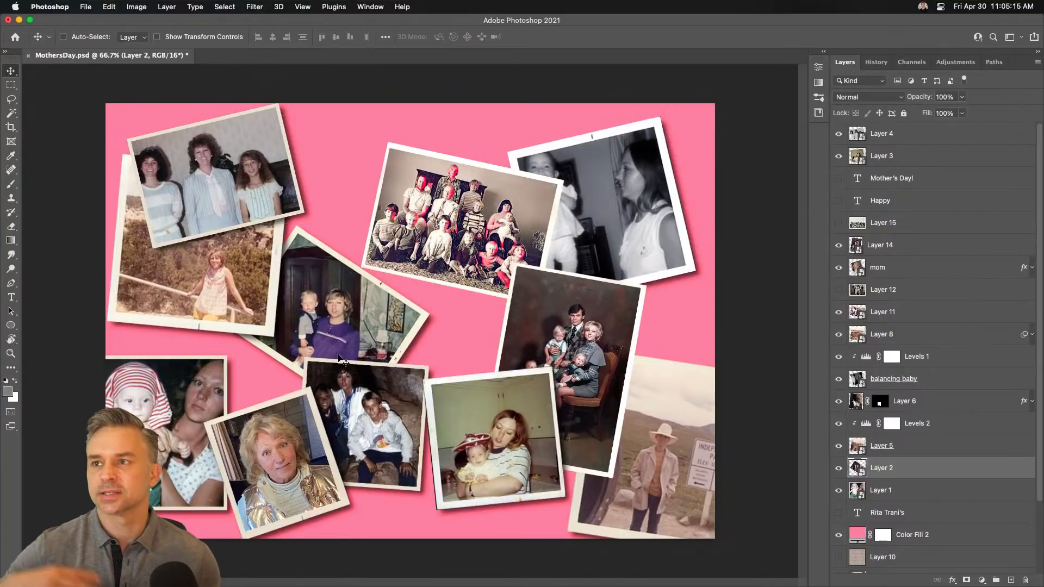
{"action": "left_click", "coordinate": [655, 466], "text": "super"}
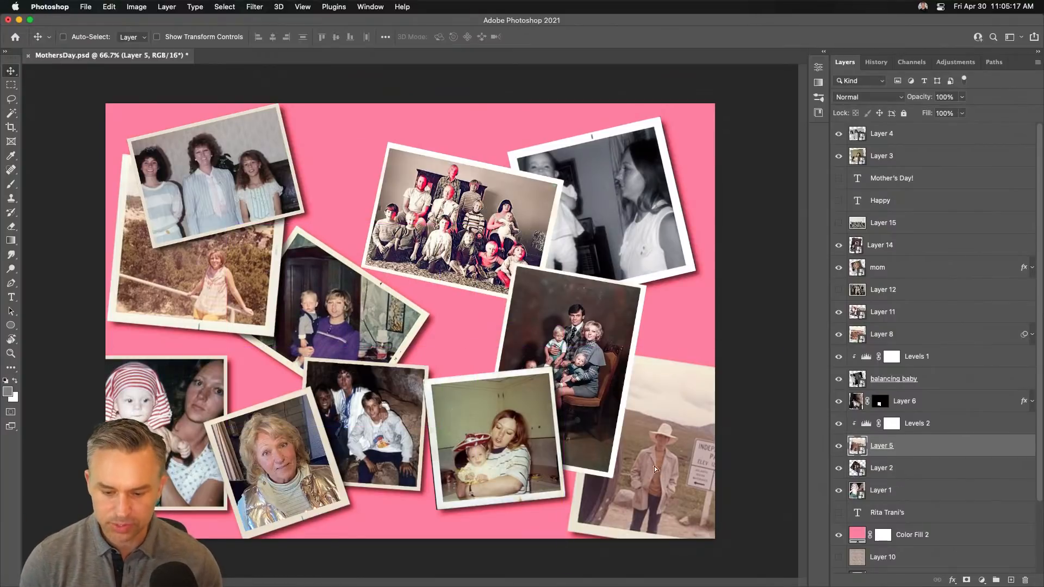
{"action": "left_click_drag", "start_coordinate": [654, 465], "coordinate": [648, 463]}
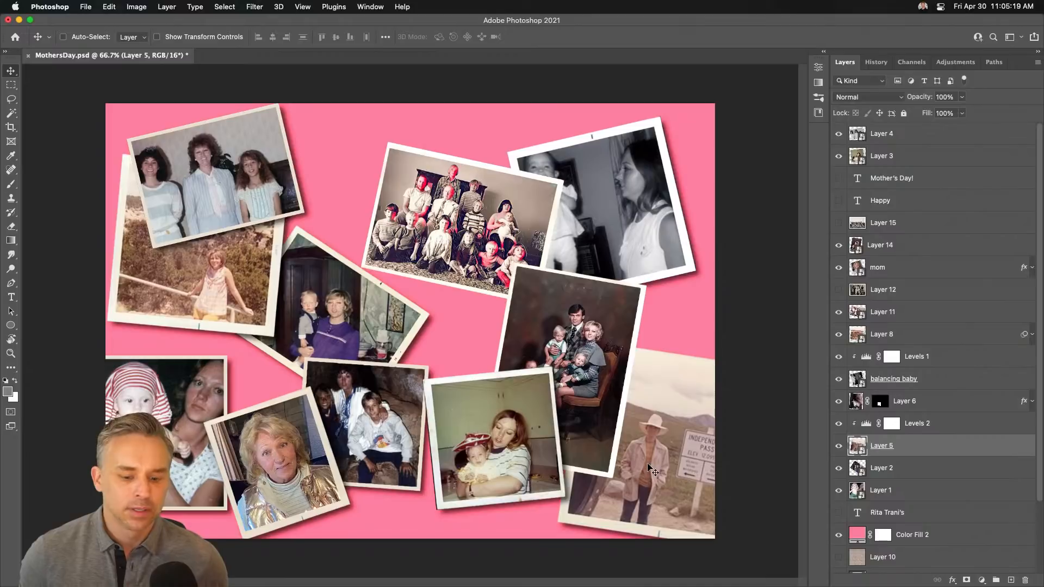
{"action": "left_click", "coordinate": [277, 468], "text": "super"}
{"action": "left_click_drag", "start_coordinate": [277, 468], "coordinate": [376, 353]}
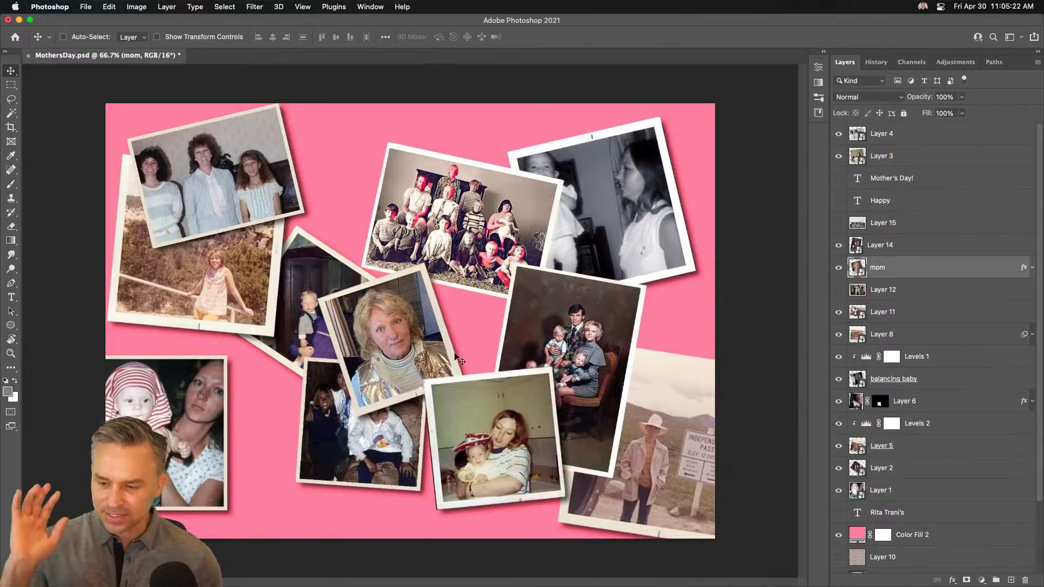
Open the mom smart object and its nested Layer 13 smart object containing the original birthday cake photo
{"action": "double_click", "coordinate": [858, 269]}
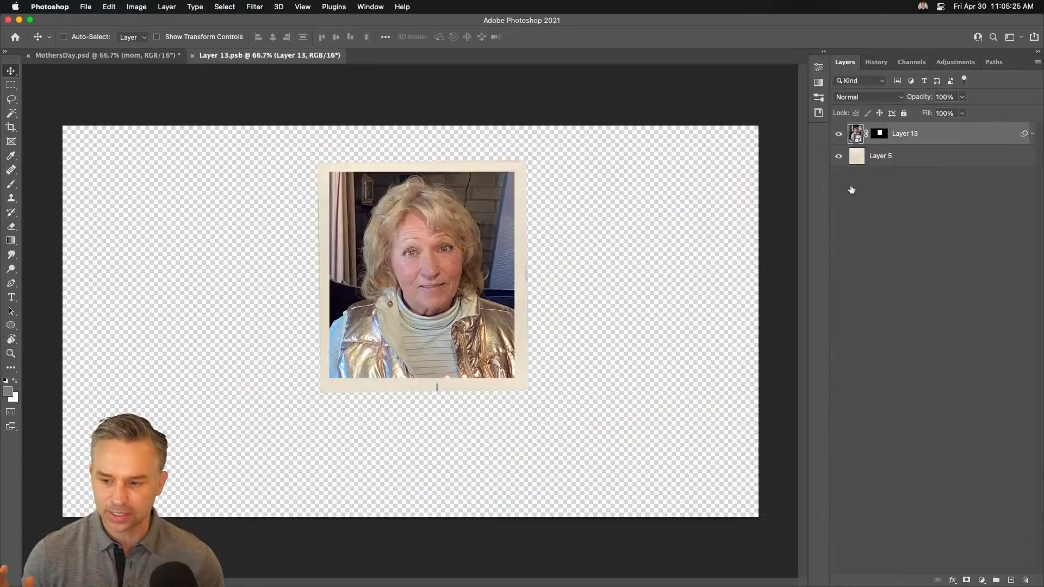
{"action": "double_click", "coordinate": [855, 131]}
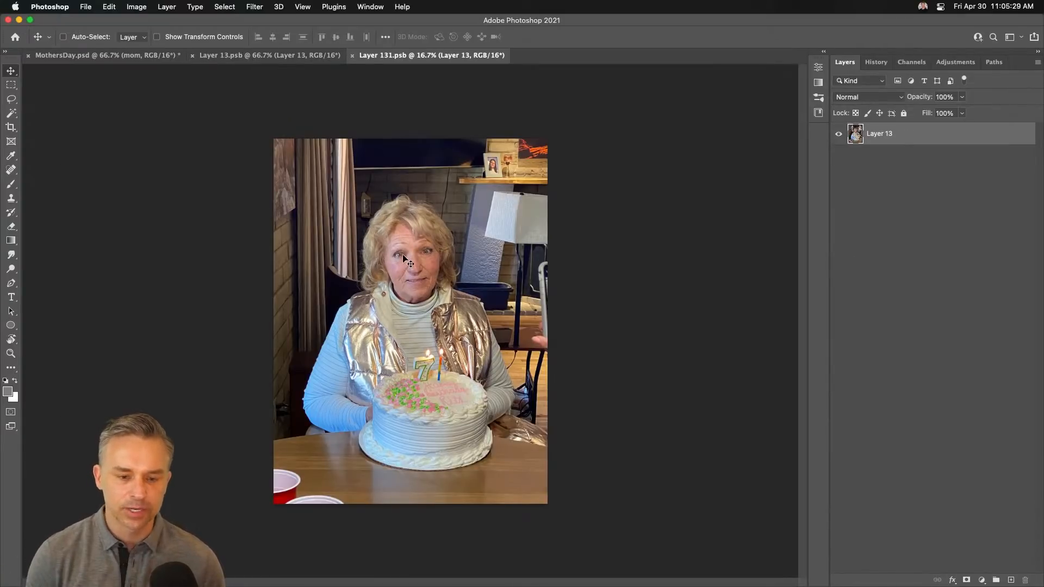
Switch to Finder and locate the birthday cake photos in the Downloads folder
{"action": "left_click", "coordinate": [192, 573]}
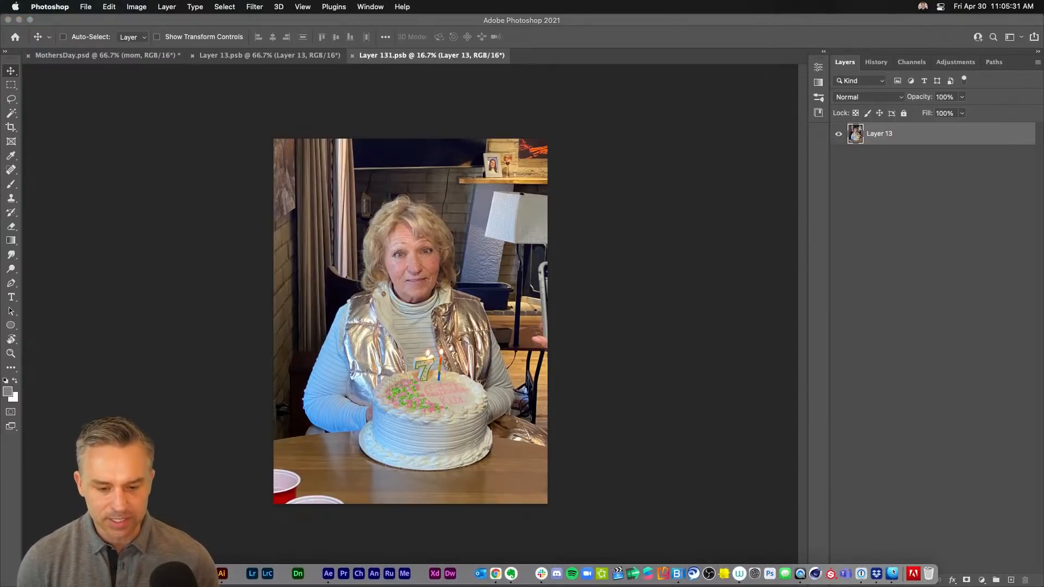
{"action": "left_click", "coordinate": [287, 389]}
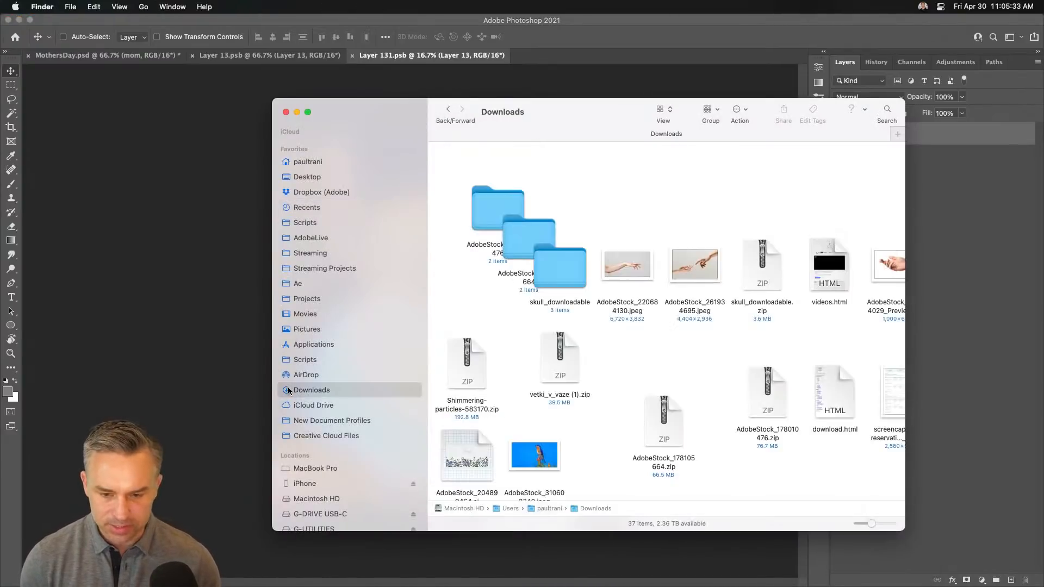
{"action": "scroll", "coordinate": [544, 377], "scroll_direction": "down", "scroll_amount": 5}
{"action": "scroll", "coordinate": [667, 376], "scroll_direction": "right", "scroll_amount": 4}
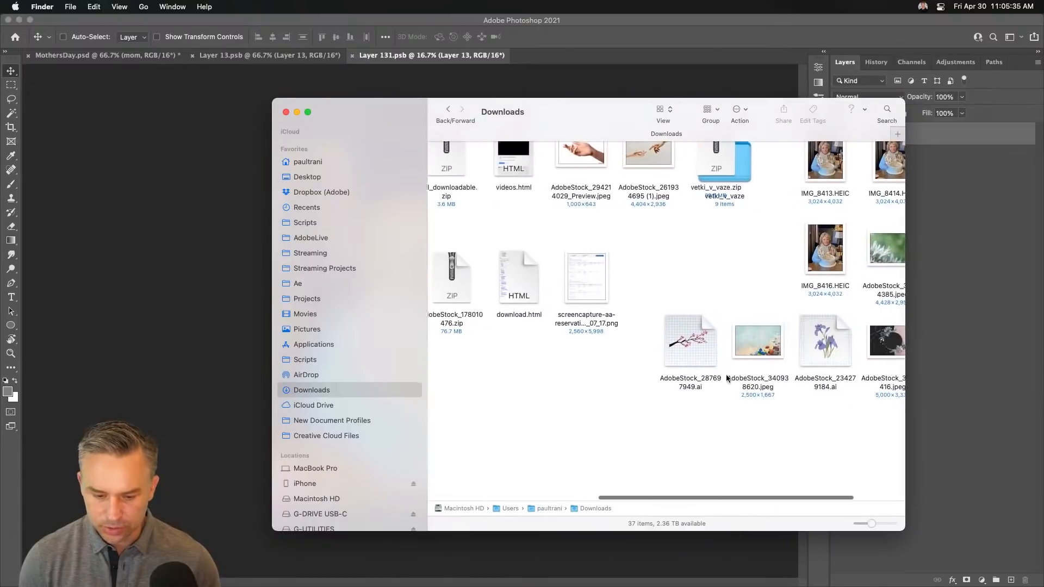
{"action": "scroll", "coordinate": [740, 384], "scroll_direction": "up", "scroll_amount": 4}
{"action": "scroll", "coordinate": [731, 386], "scroll_direction": "right", "scroll_amount": 3}
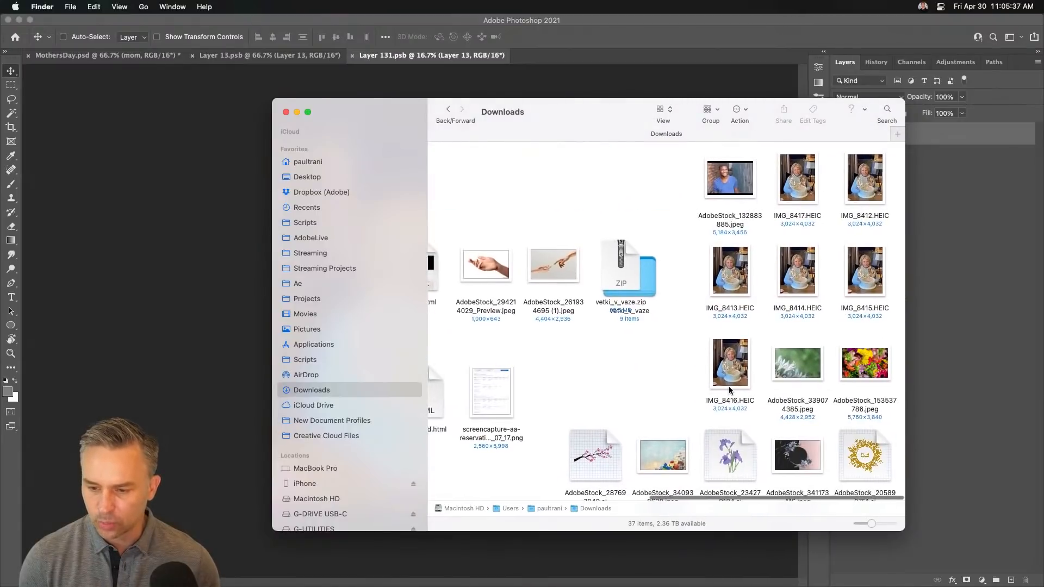
Preview the birthday cake photos IMG_8413.HEIC, IMG_8415.HEIC and IMG_8412.HEIC to compare the expressions
{"action": "left_click", "coordinate": [728, 356]}
{"action": "key", "text": "space"}
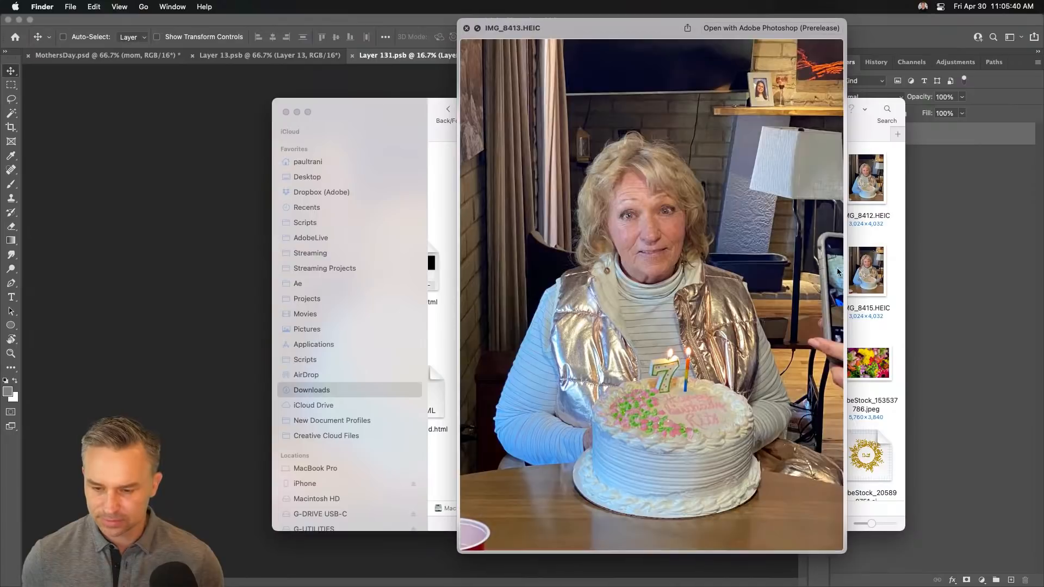
{"action": "left_click", "coordinate": [876, 278]}
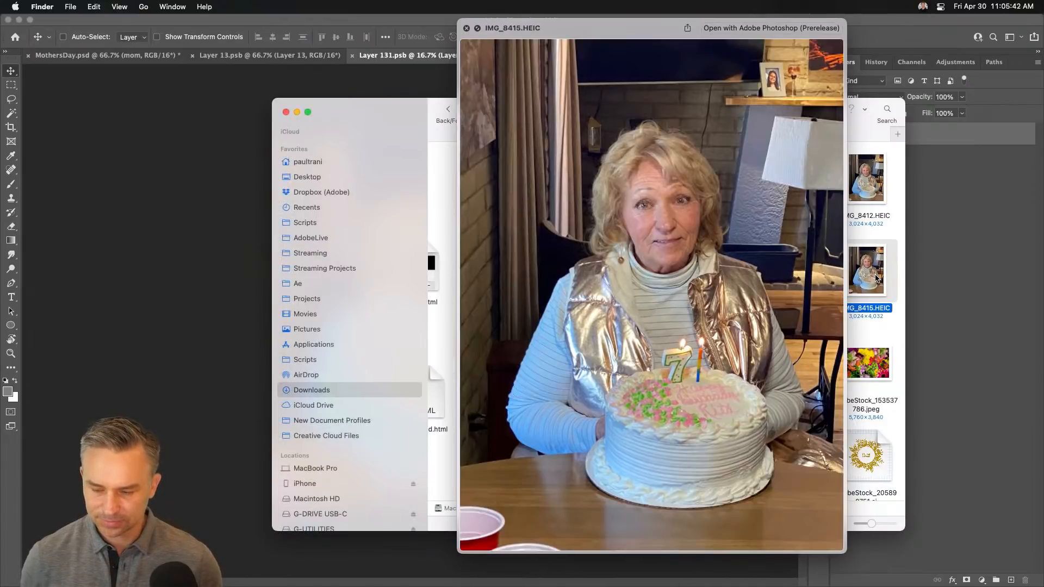
{"action": "key", "text": "space"}
{"action": "left_click", "coordinate": [868, 175]}
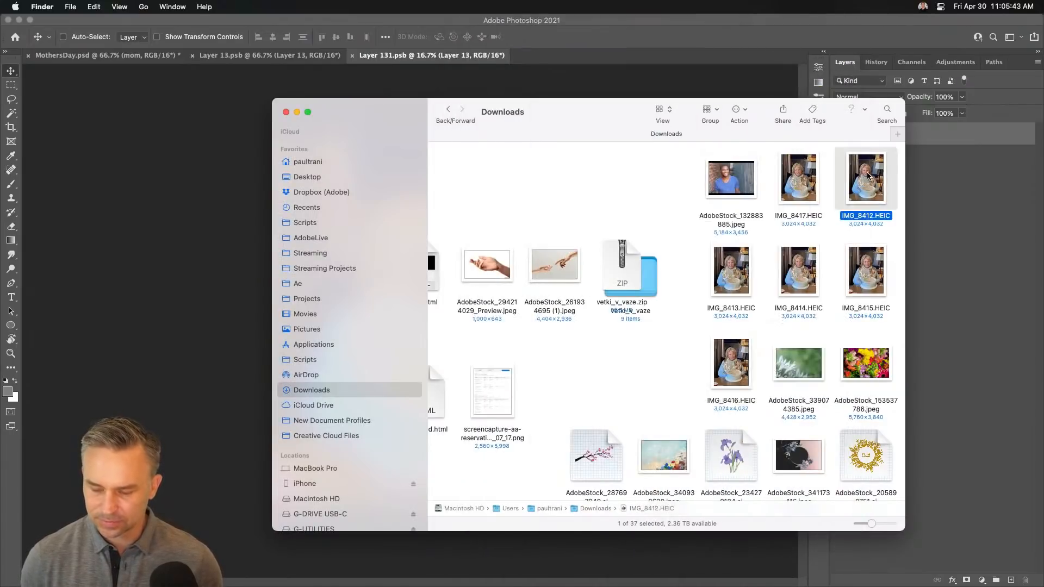
{"action": "key", "text": "space"}
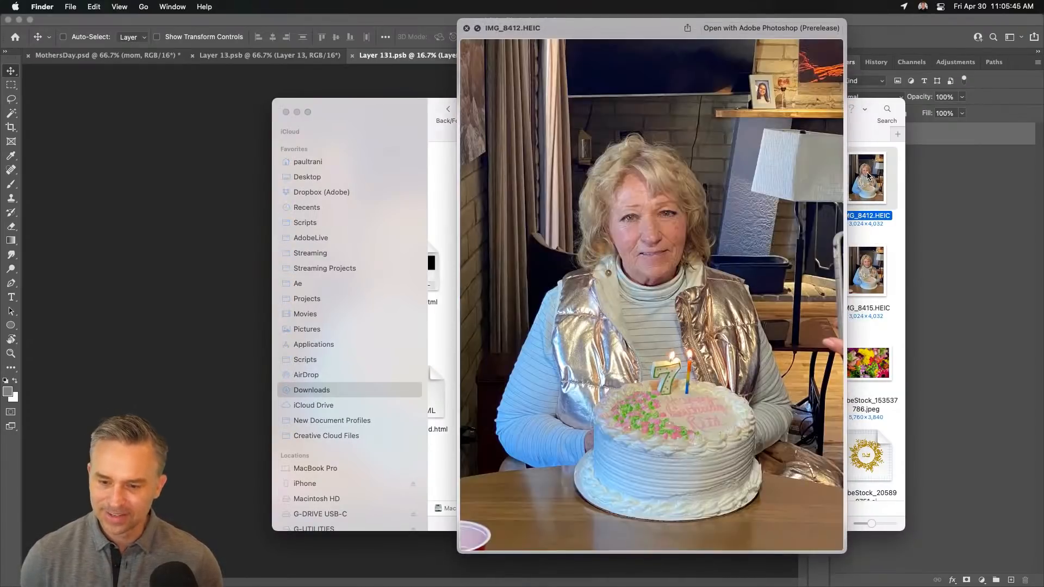
{"action": "key", "text": "space"}
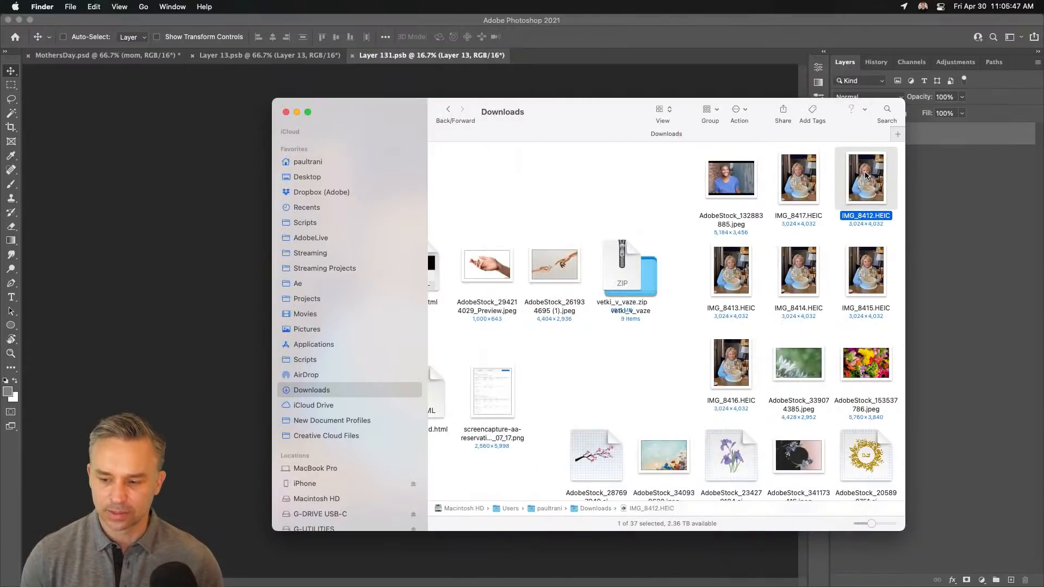
Open IMG_8412.HEIC in Photoshop, copy the whole photo into Layer 131.psb as a new layer, and close the source without saving
{"action": "double_click", "coordinate": [860, 177]}
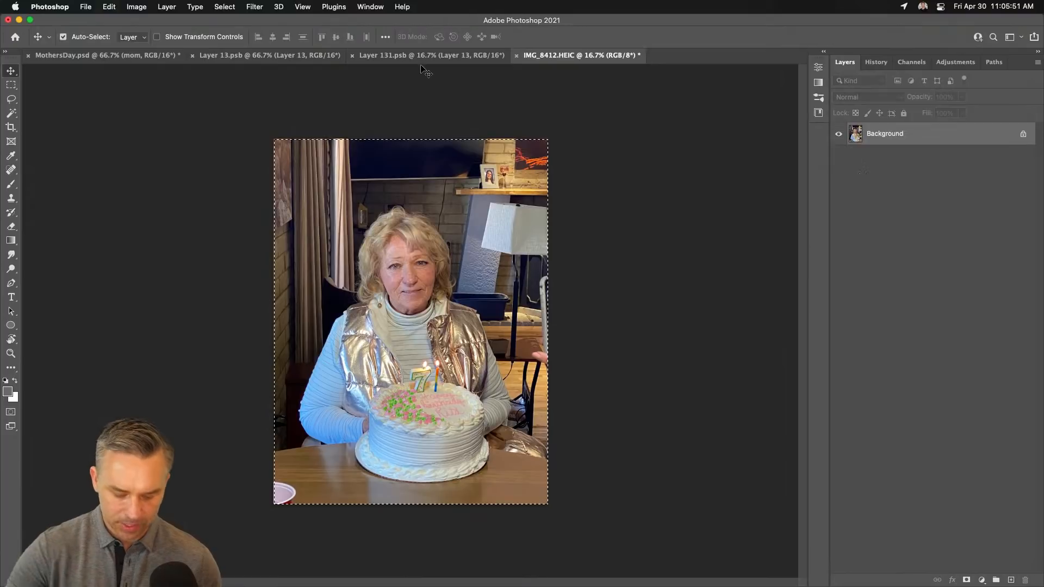
{"action": "key", "text": "super+a"}
{"action": "key", "text": "super+w"}
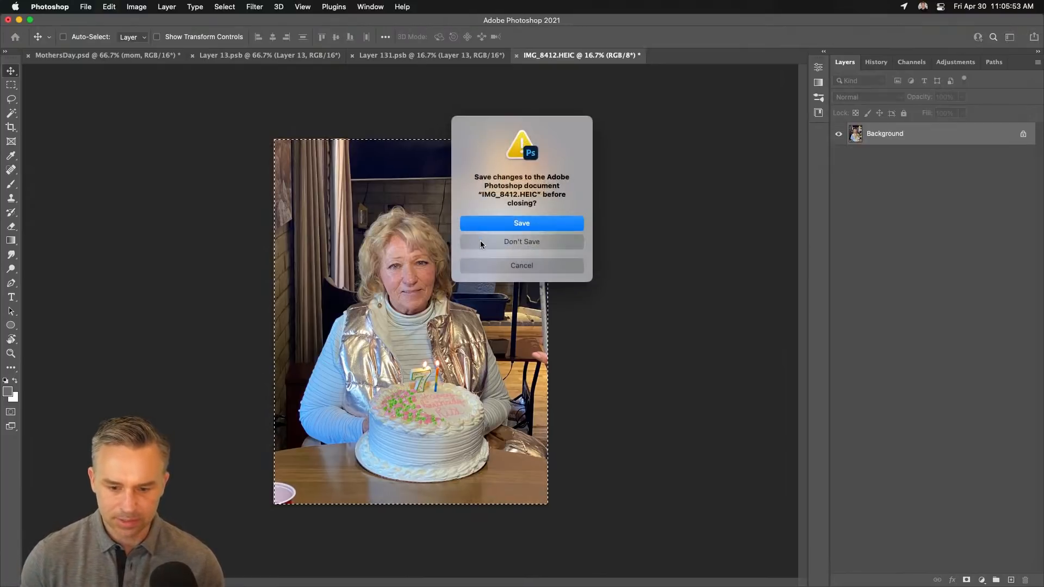
{"action": "left_click", "coordinate": [480, 241]}
{"action": "key", "text": "super+v"}
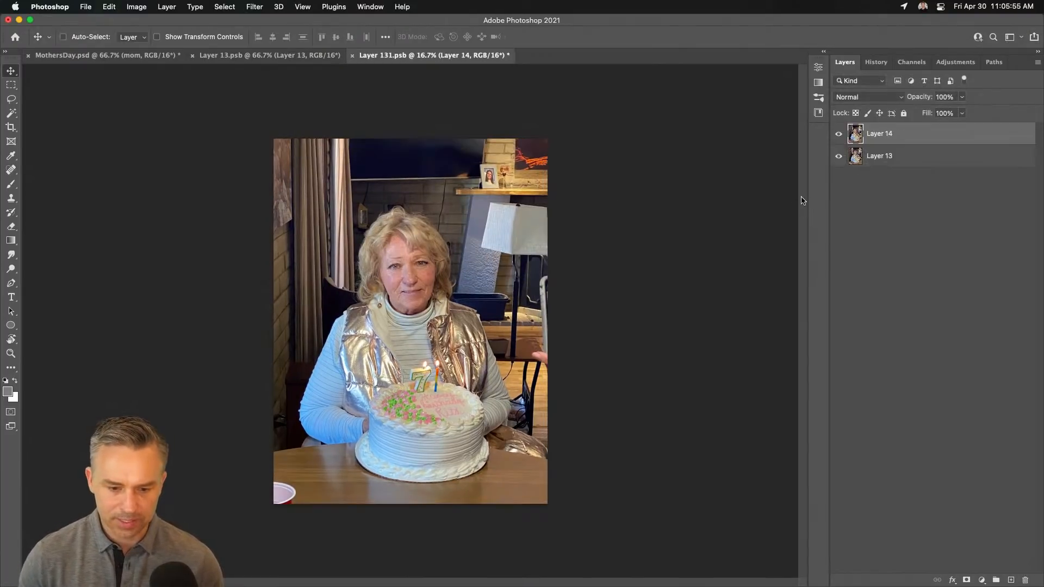
Make Layer 14 semi-transparent, shift it up to line up with the Layer 13 photo, and restore its opacity to 100%
{"action": "left_click_drag", "start_coordinate": [915, 100], "coordinate": [902, 101]}
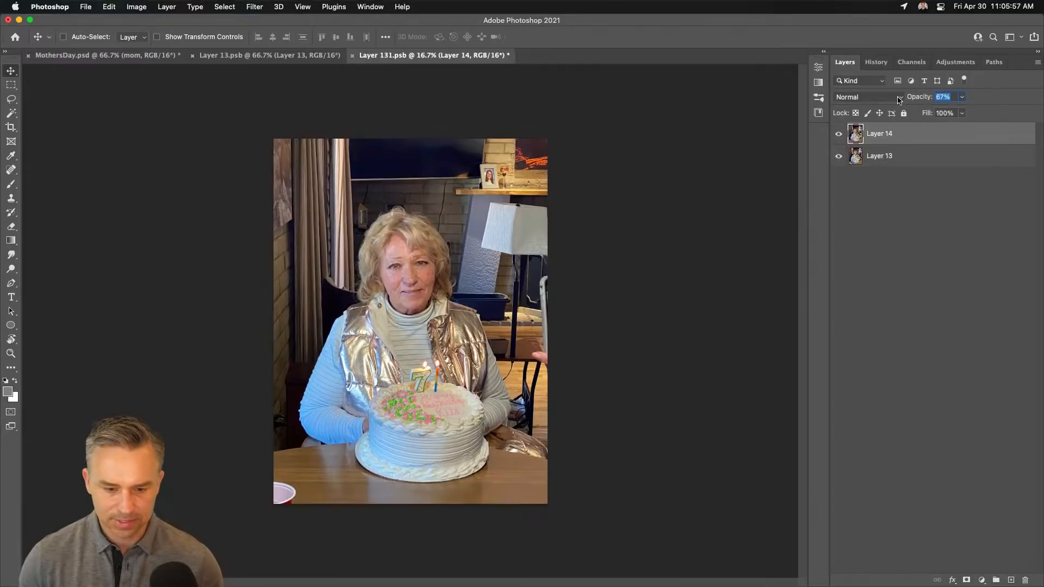
{"action": "left_click_drag", "start_coordinate": [329, 390], "coordinate": [332, 381]}
{"action": "left_click_drag", "start_coordinate": [916, 100], "coordinate": [940, 101]}
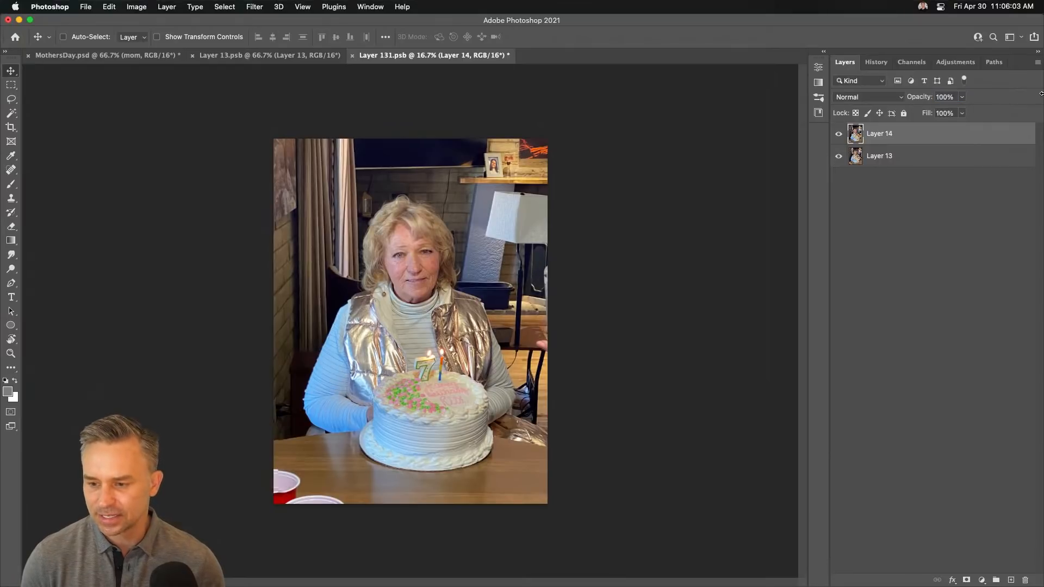
Save and close the nested Layer 131.psb, and close Layer 13.psb with its changes saved
{"action": "key", "text": "cmd+s"}
{"action": "key", "text": "super"}
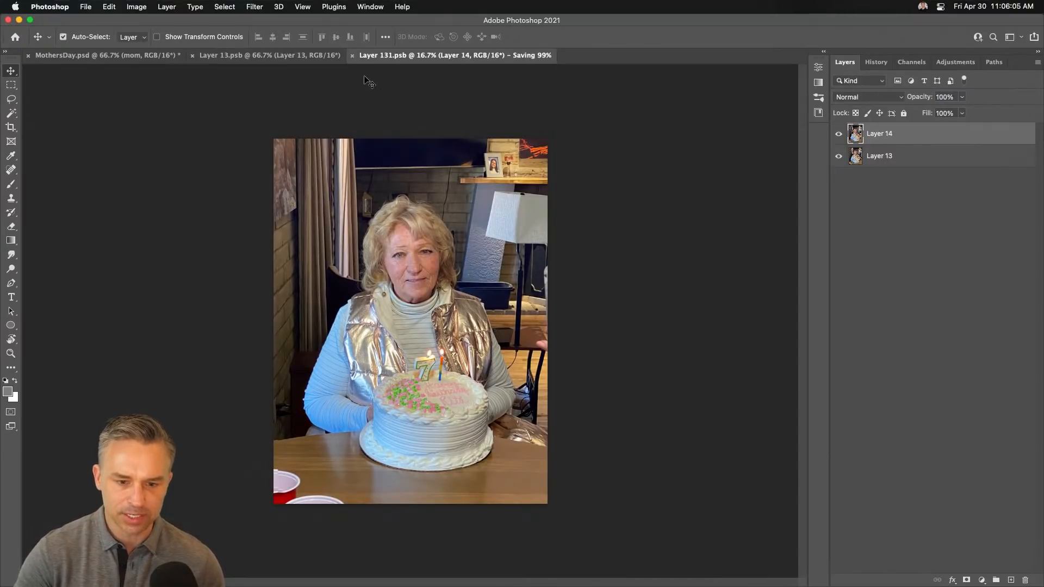
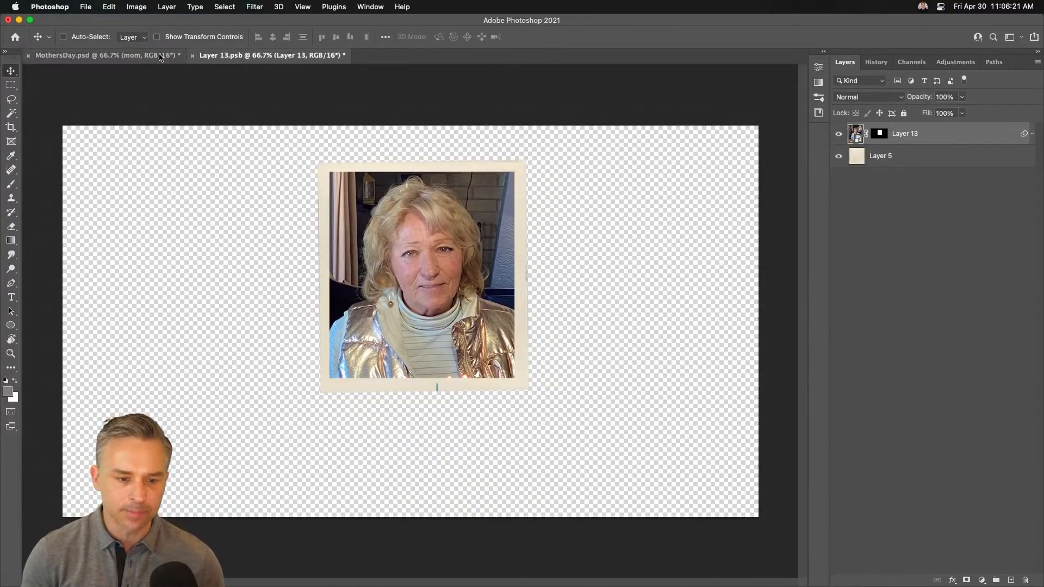
{"action": "left_click", "coordinate": [192, 56]}
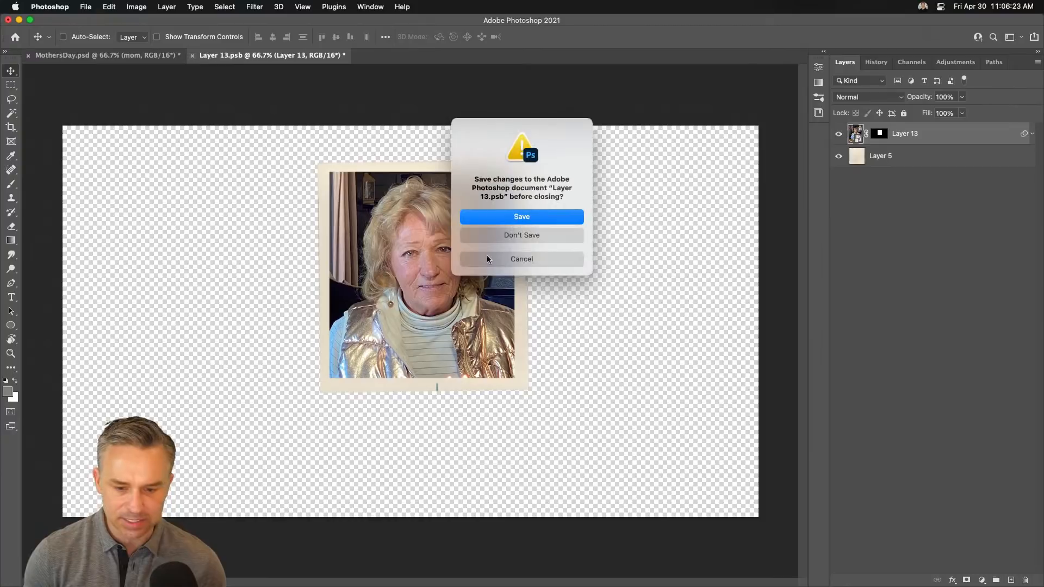
{"action": "left_click", "coordinate": [536, 219]}
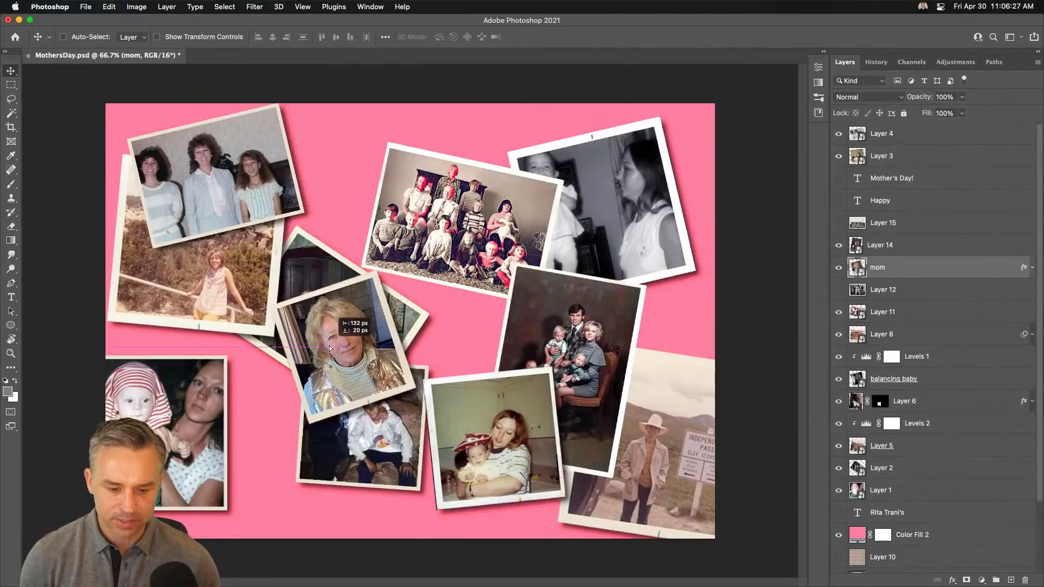
Place the tulip image from the Nature library on the card, scale it to about 32%, and move it over the group photo's edge
{"action": "left_click", "coordinate": [823, 52]}
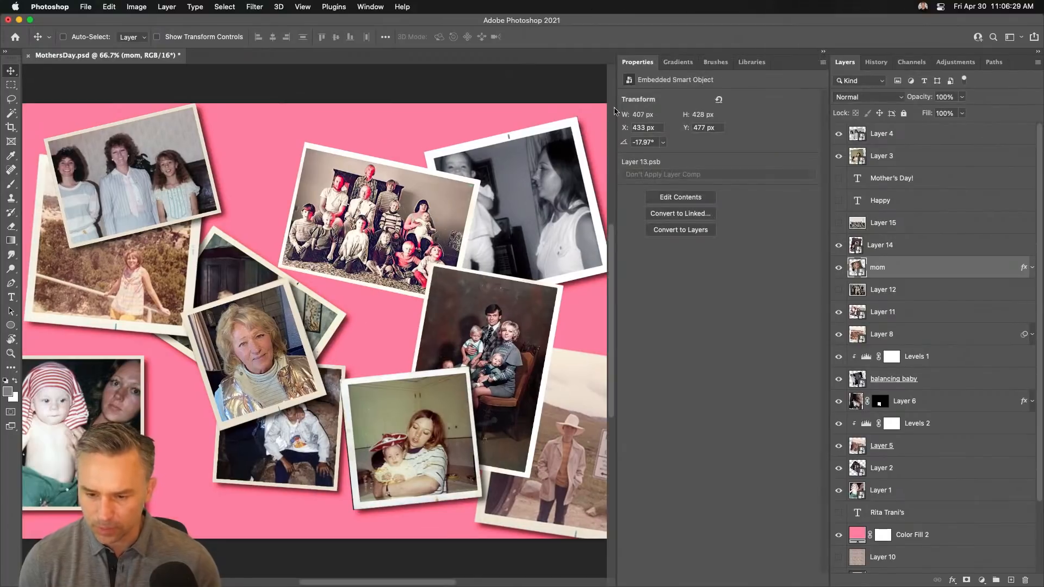
{"action": "left_click", "coordinate": [752, 62]}
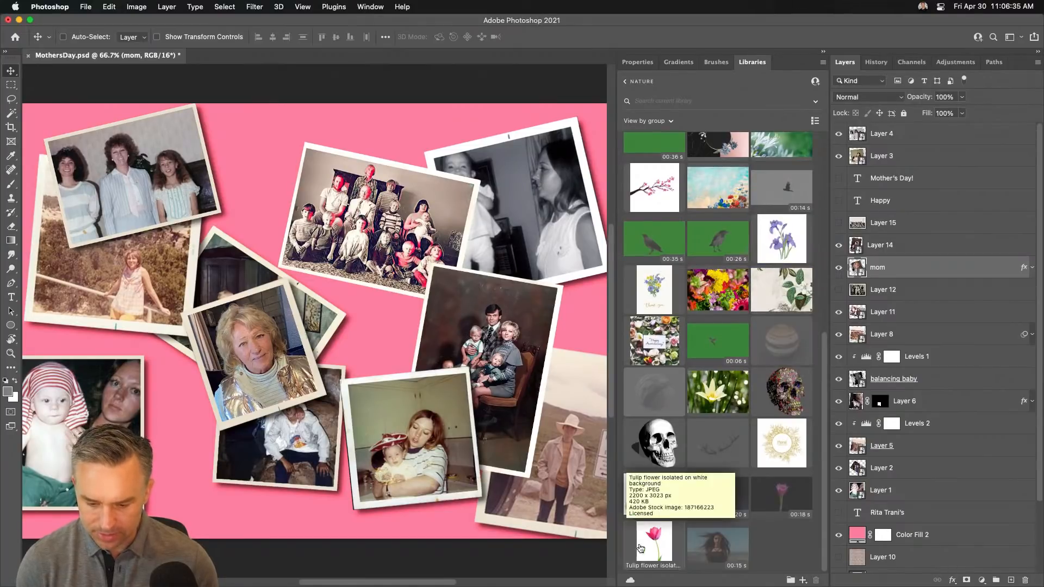
{"action": "left_click_drag", "start_coordinate": [652, 545], "coordinate": [235, 254]}
{"action": "left_click_drag", "start_coordinate": [150, 237], "coordinate": [309, 317]}
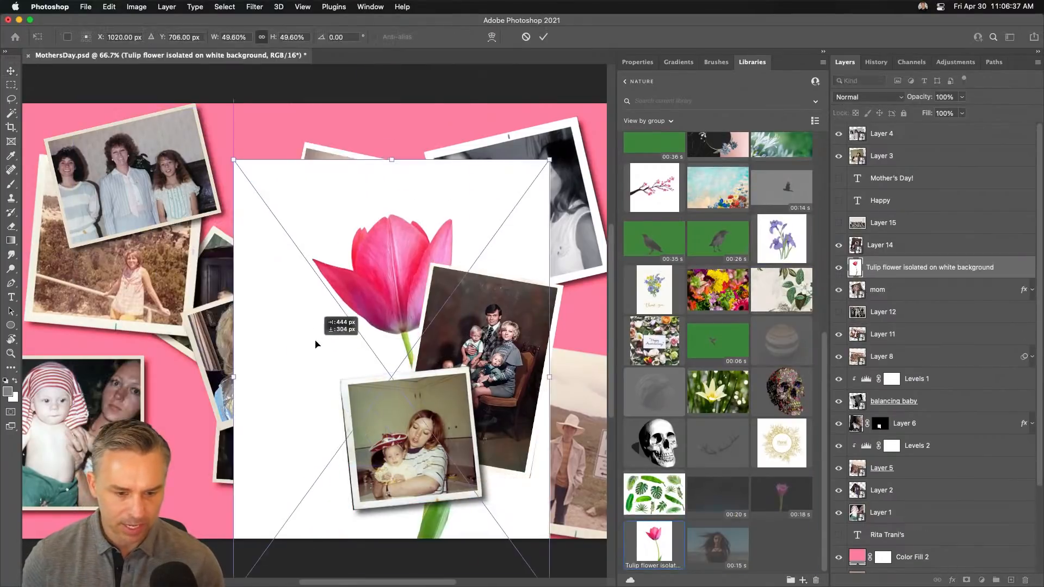
{"action": "left_click_drag", "start_coordinate": [232, 106], "coordinate": [338, 288]}
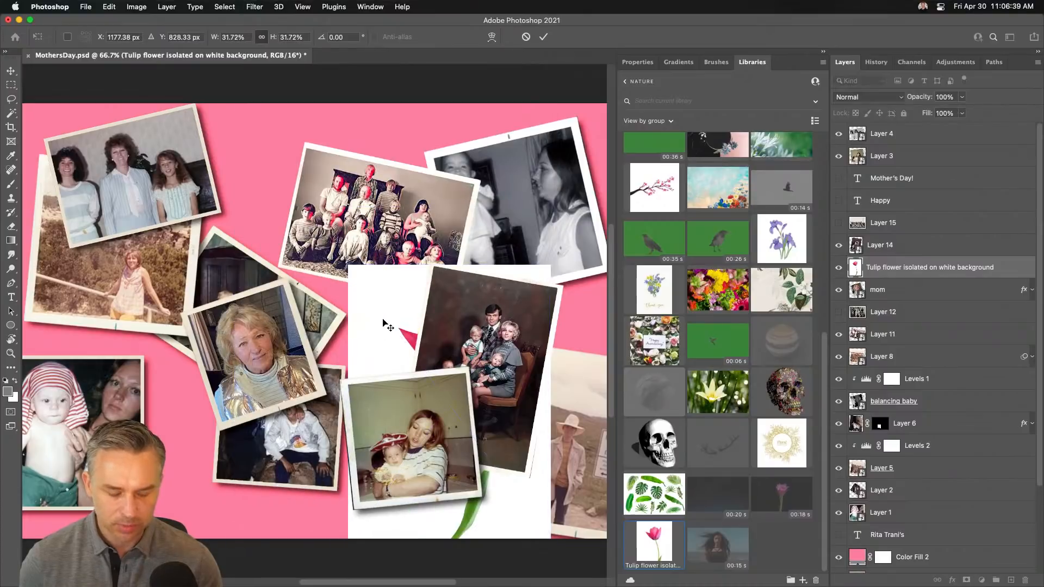
{"action": "key", "text": "Return"}
{"action": "left_click_drag", "start_coordinate": [382, 323], "coordinate": [242, 215]}
Rasterize the tulip layer, remove its white background, and move the flower onto the black-and-white photo
{"action": "right_click", "coordinate": [827, 272]}
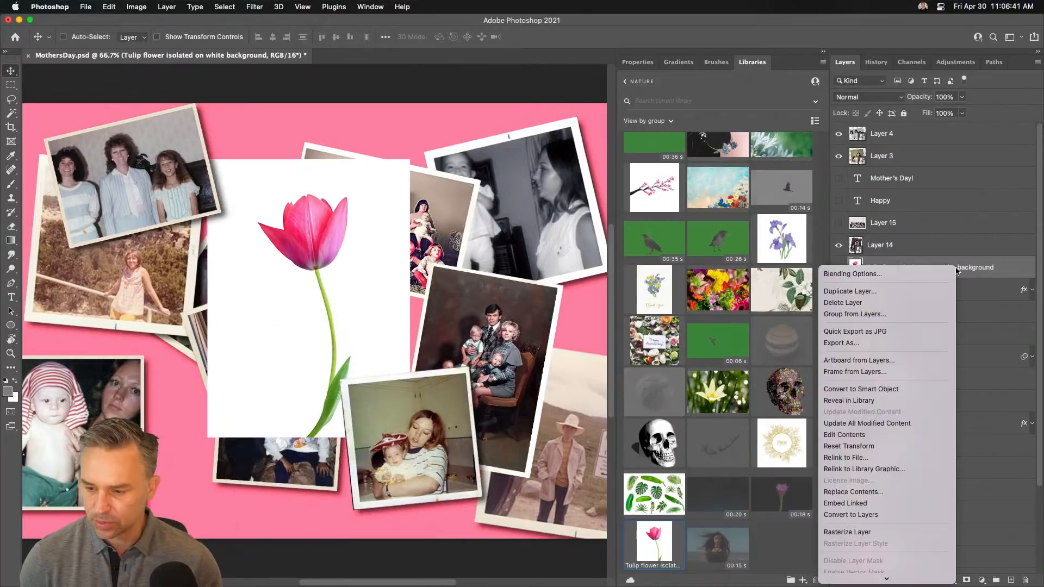
{"action": "left_click", "coordinate": [854, 531]}
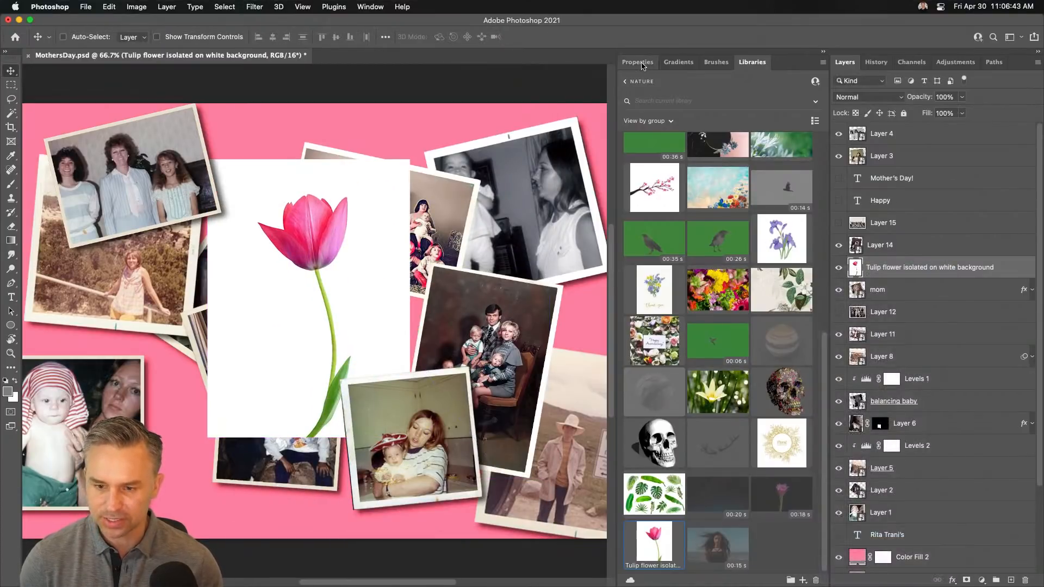
{"action": "left_click", "coordinate": [670, 247]}
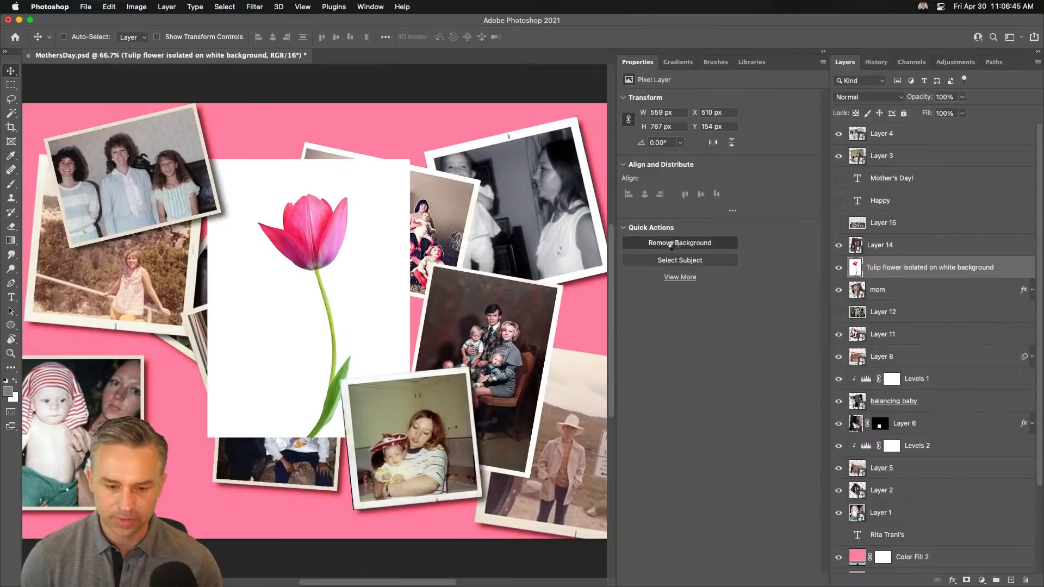
{"action": "left_click_drag", "start_coordinate": [294, 233], "coordinate": [522, 237]}
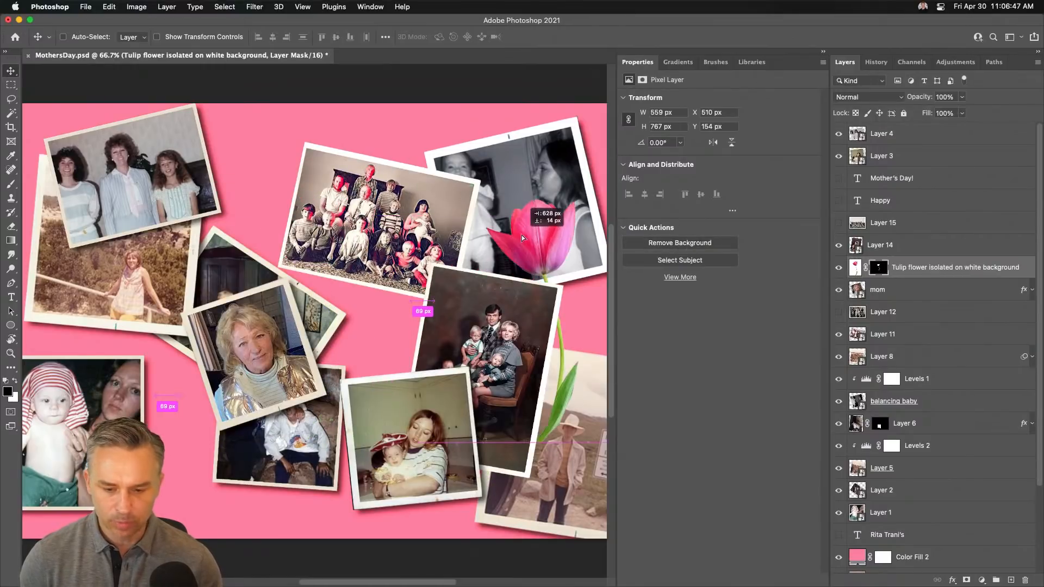
Place the Chinese tree branch with flowers across the lower photos and the spring iris drawing in the middle of the card
{"action": "left_click", "coordinate": [751, 62]}
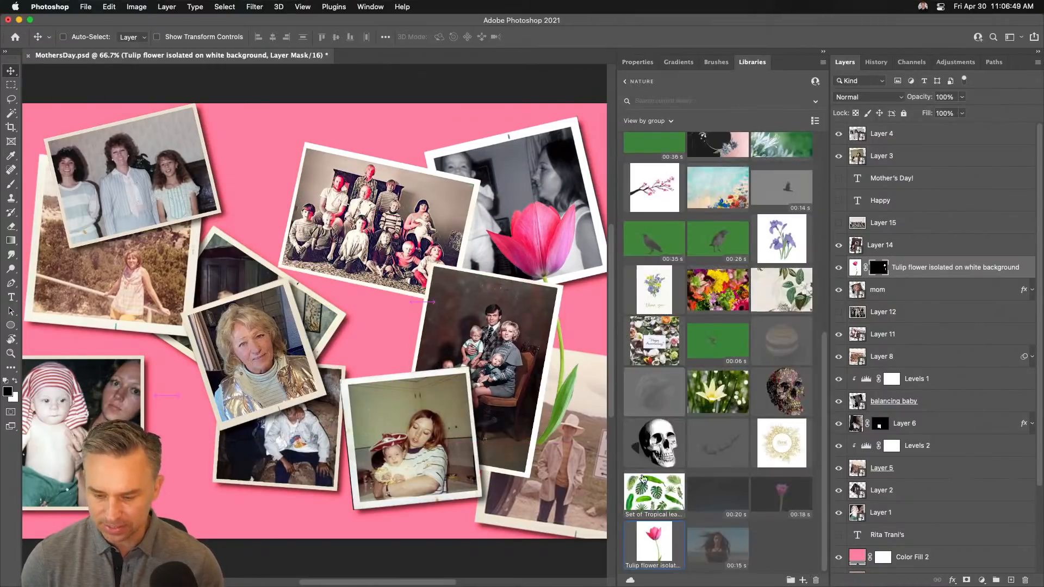
{"action": "left_click_drag", "start_coordinate": [655, 499], "coordinate": [250, 423]}
{"action": "key", "text": "Return"}
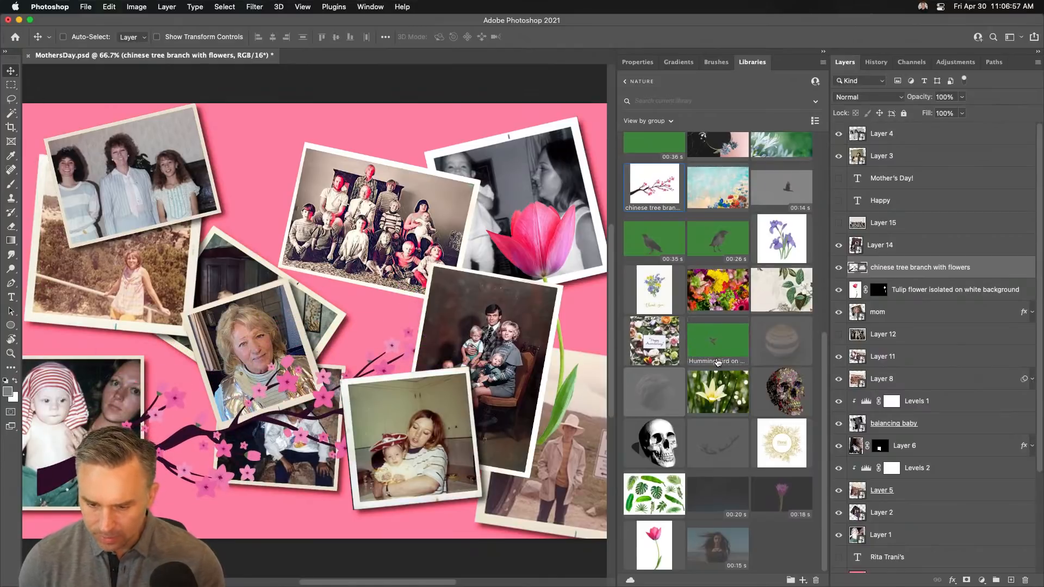
{"action": "mouse_move", "coordinate": [781, 245]}
{"action": "left_mouse_down"}
{"action": "mouse_move", "coordinate": [356, 302]}
{"action": "mouse_move", "coordinate": [370, 295]}
{"action": "left_mouse_up"}
{"action": "key", "text": "Return"}
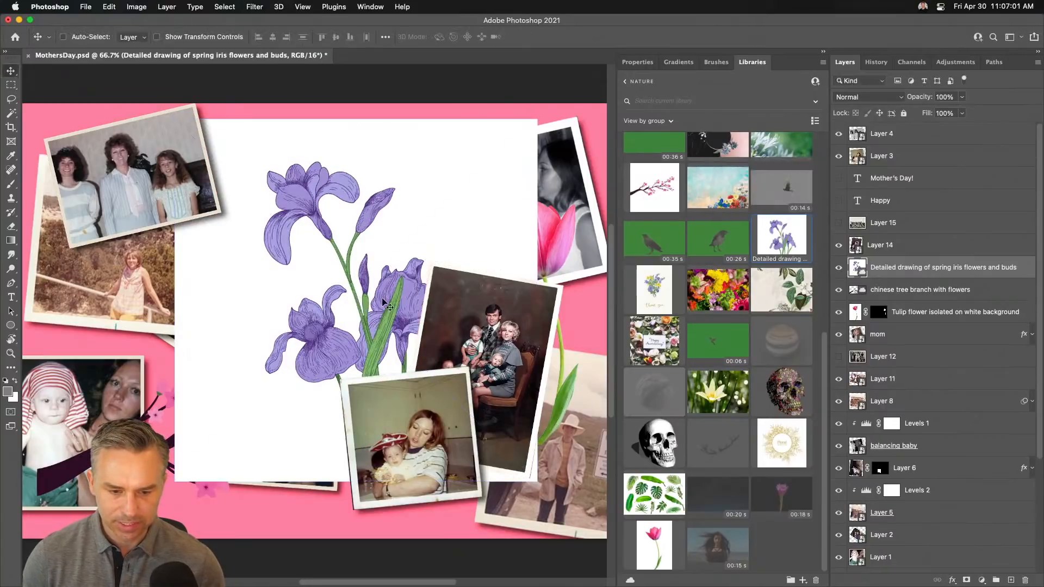
Rasterize the iris layer, remove its background, and move the flowers down and right behind the family portraits
{"action": "right_click", "coordinate": [907, 269]}
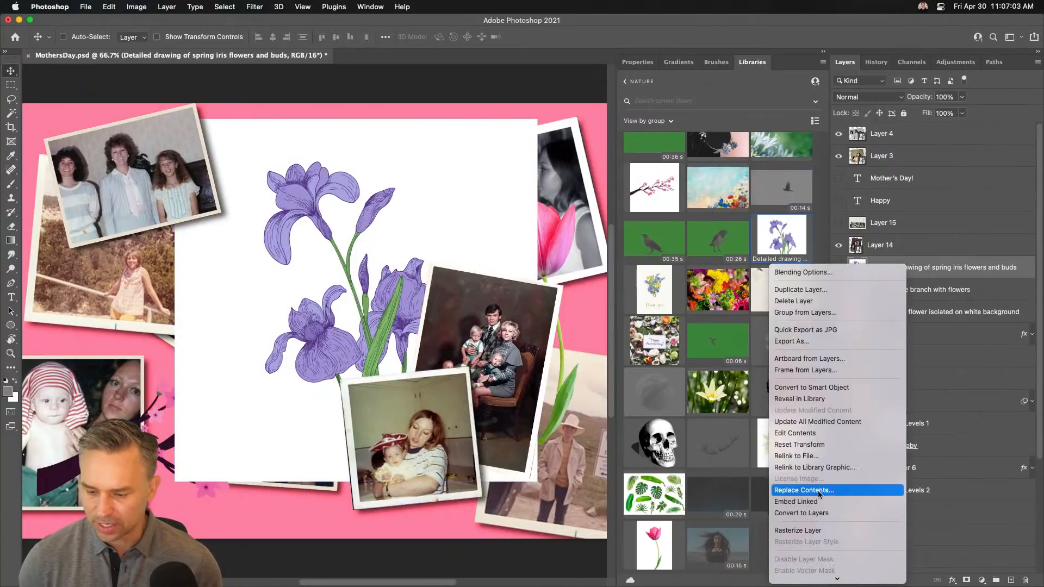
{"action": "left_click", "coordinate": [836, 532]}
{"action": "left_click", "coordinate": [637, 62]}
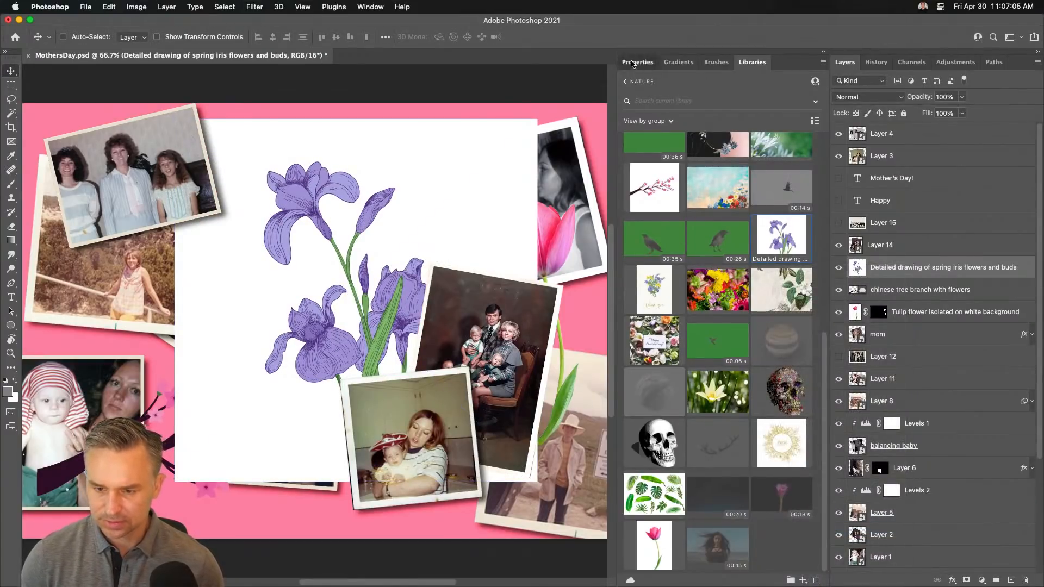
{"action": "left_click", "coordinate": [683, 243]}
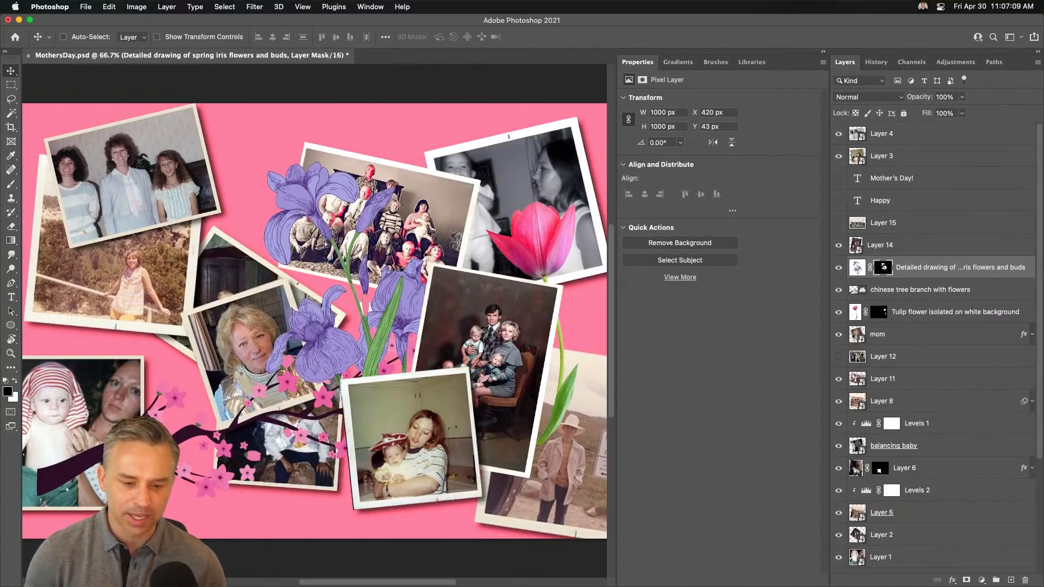
{"action": "mouse_move", "coordinate": [326, 244]}
{"action": "left_mouse_down"}
{"action": "mouse_move", "coordinate": [244, 315]}
{"action": "mouse_move", "coordinate": [405, 327]}
{"action": "mouse_move", "coordinate": [337, 272]}
{"action": "mouse_move", "coordinate": [392, 323]}
{"action": "left_mouse_up"}
Place the floral card template with the yellow and purple bouquet from the Nature library on the middle of the card
{"action": "left_click", "coordinate": [751, 62]}
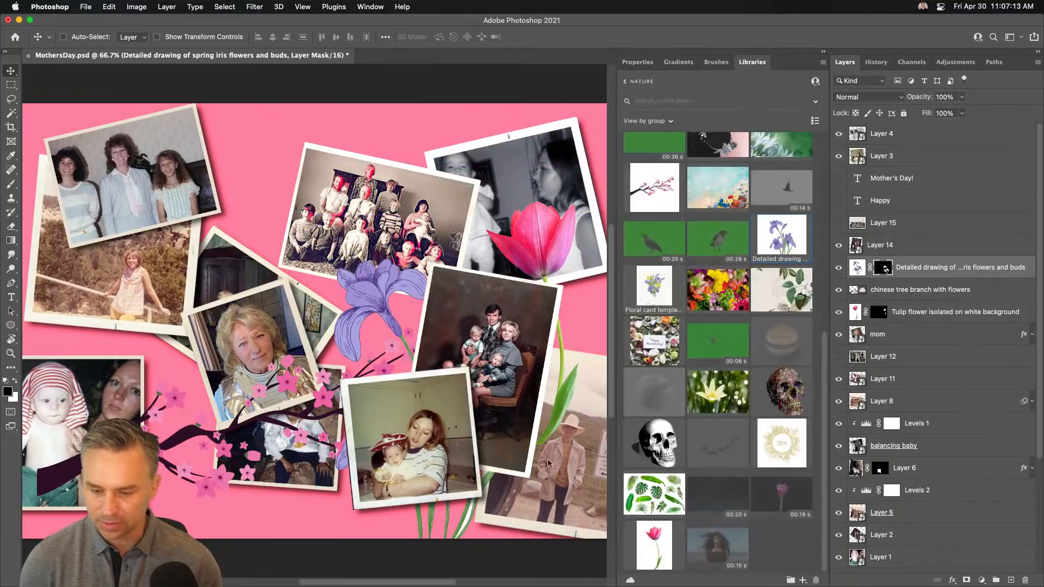
{"action": "scroll", "coordinate": [680, 407], "scroll_direction": "up", "scroll_amount": 1}
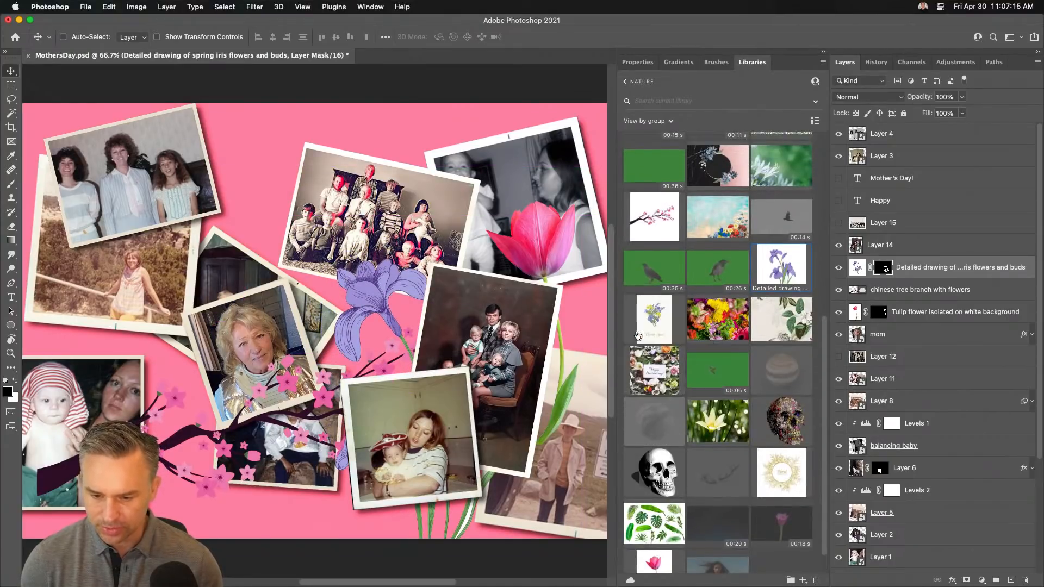
{"action": "left_click_drag", "start_coordinate": [654, 289], "coordinate": [318, 308]}
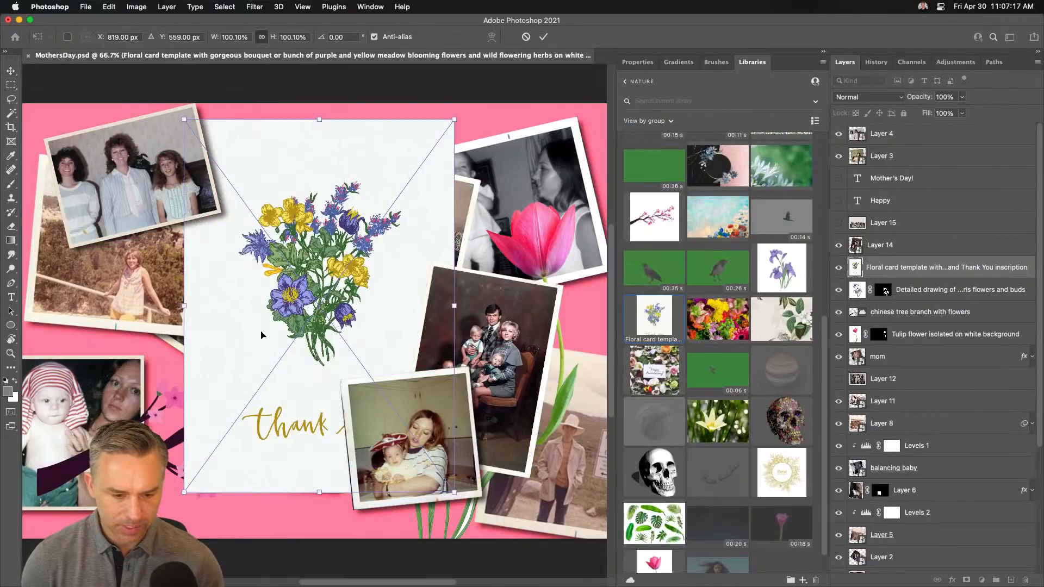
{"action": "key", "text": "Return"}
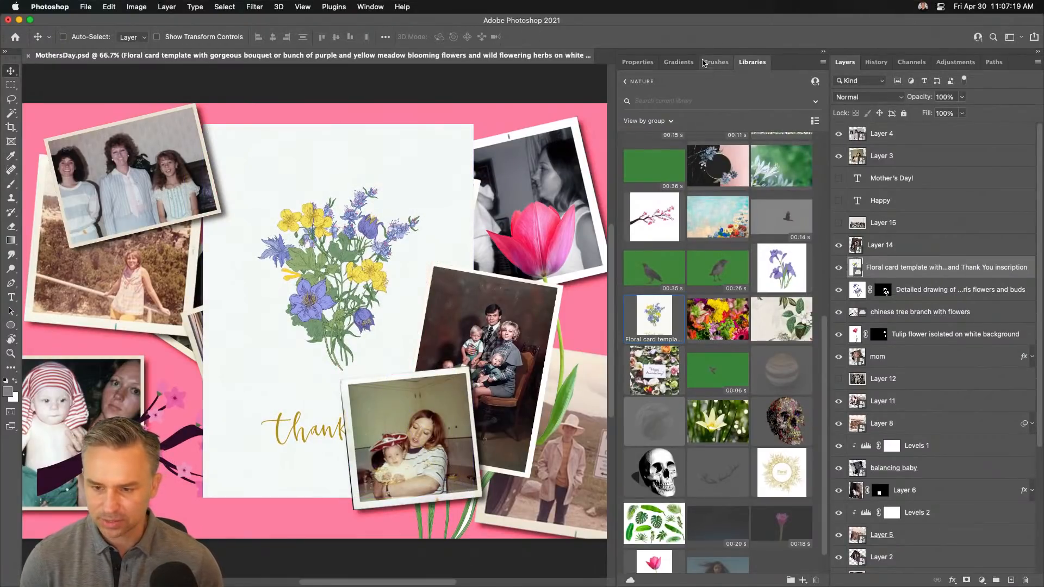
Rasterize the floral card template layer, remove its background, and move the bouquet up beside the group photo
{"action": "left_click", "coordinate": [632, 65]}
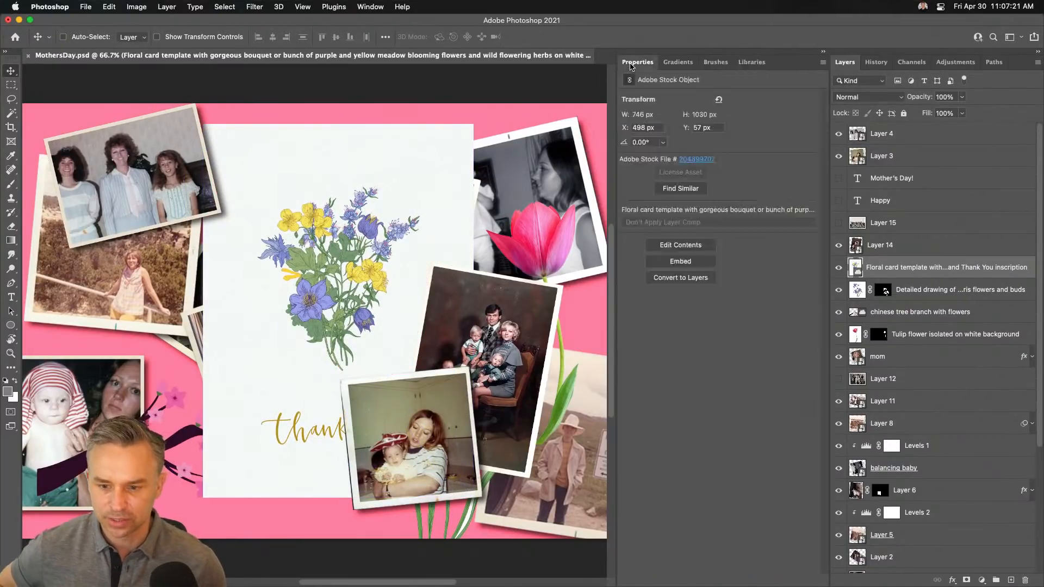
{"action": "left_click", "coordinate": [751, 62]}
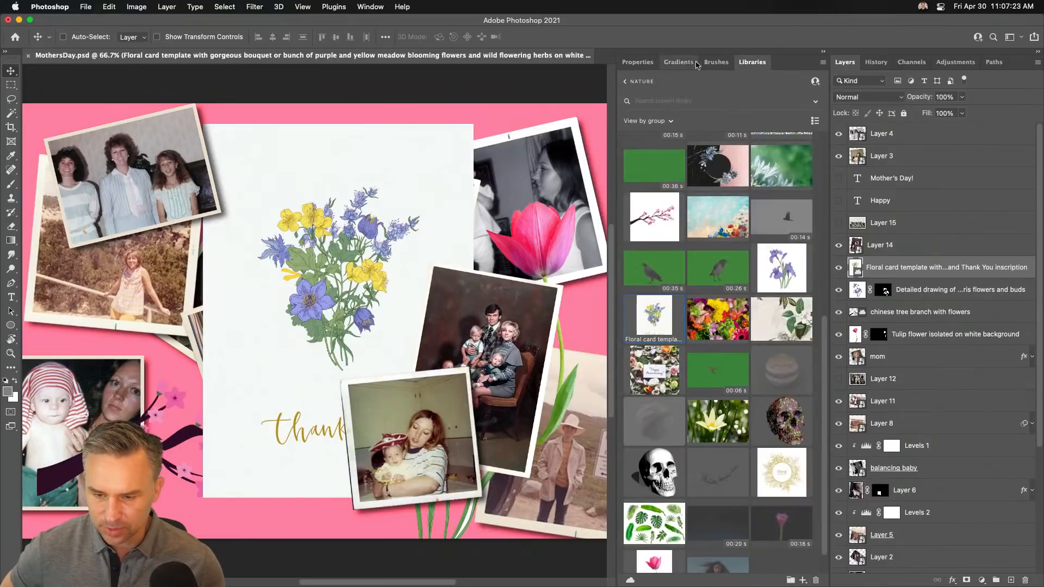
{"action": "left_click", "coordinate": [640, 63]}
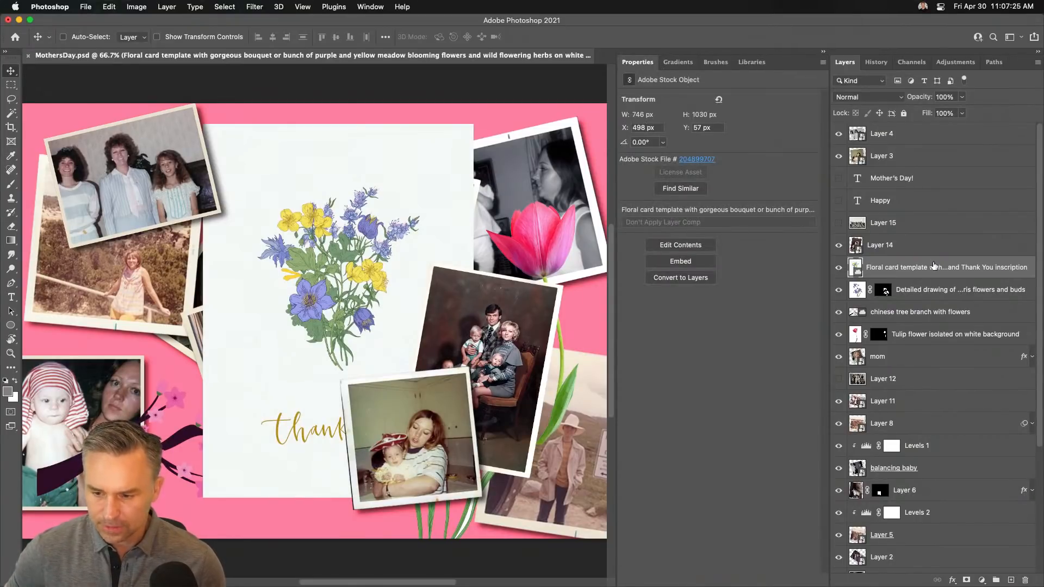
{"action": "right_click", "coordinate": [903, 270]}
{"action": "left_click", "coordinate": [921, 531]}
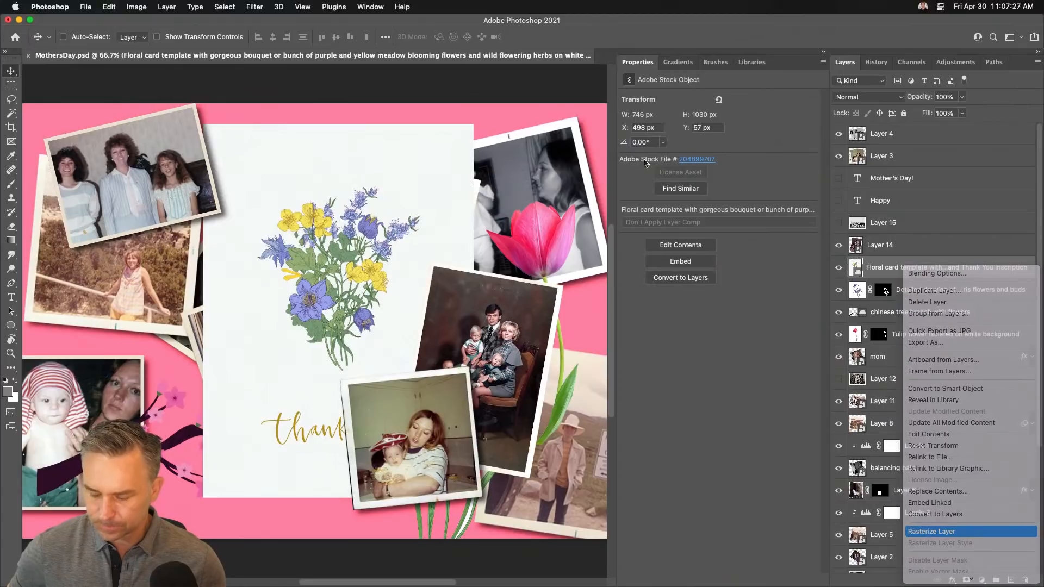
{"action": "left_click", "coordinate": [655, 245]}
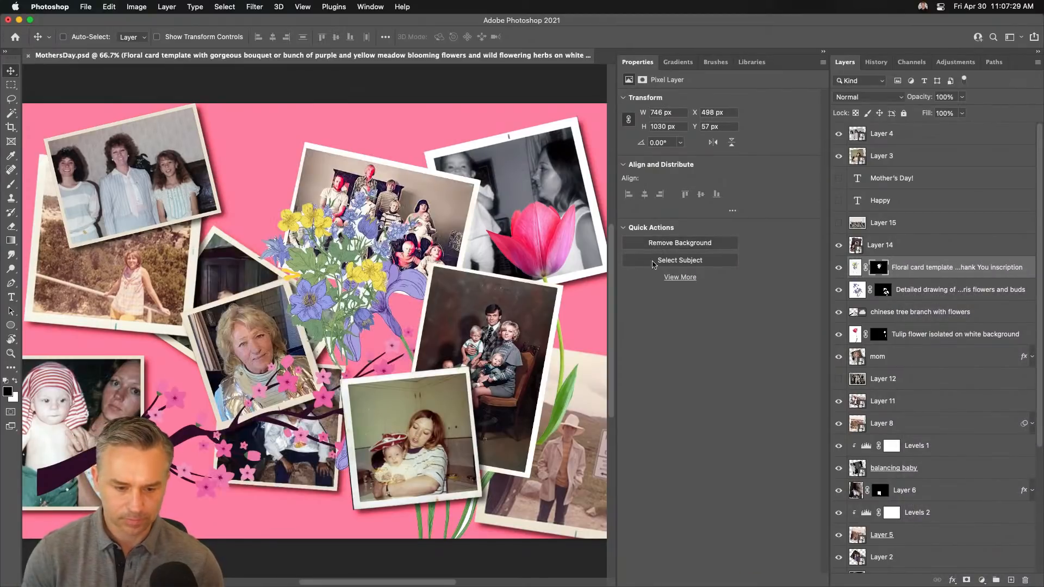
{"action": "left_click_drag", "start_coordinate": [333, 264], "coordinate": [283, 202]}
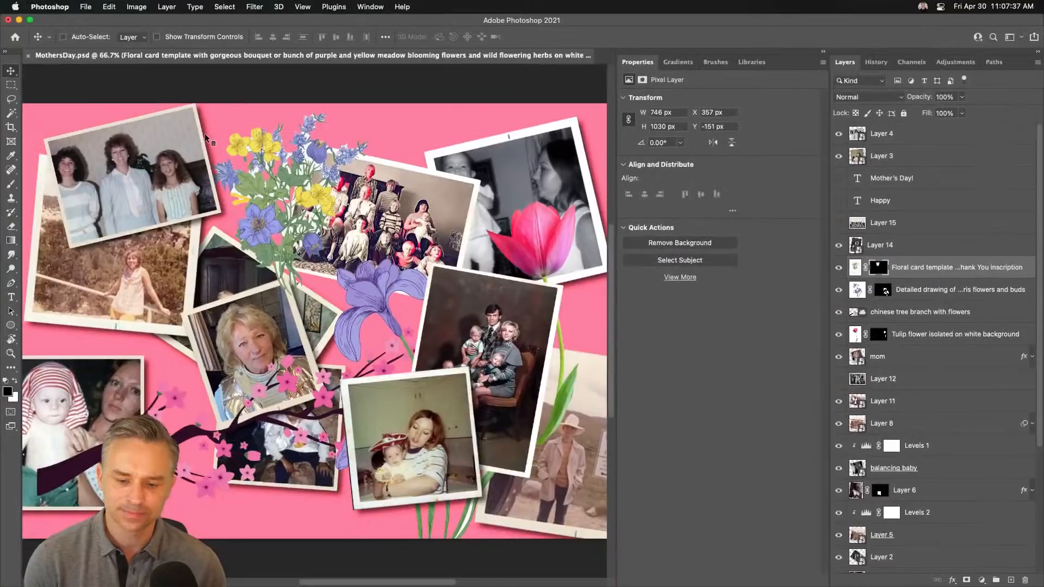
Delete the floral card's layer mask, bring its layer to the top of the stack, and move the image toward the card's middle
{"action": "left_click", "coordinate": [866, 96]}
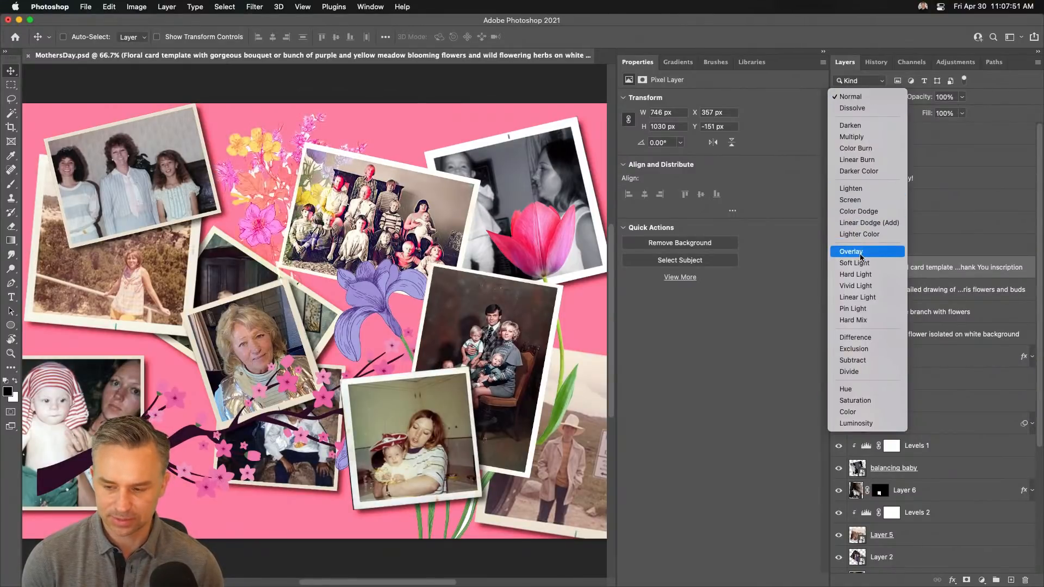
{"action": "left_click", "coordinate": [962, 274]}
{"action": "left_click", "coordinate": [854, 267]}
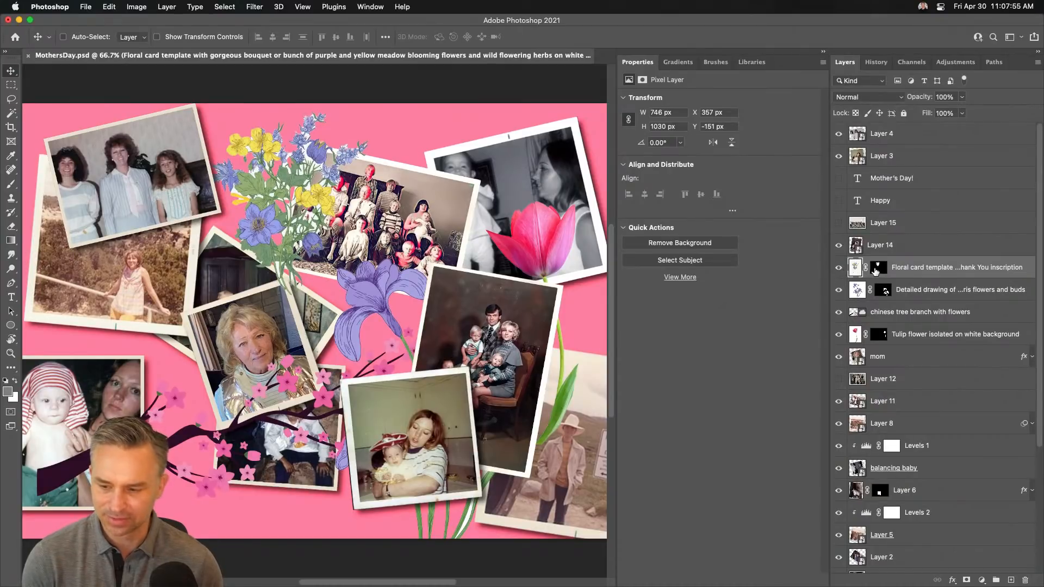
{"action": "right_click", "coordinate": [875, 271]}
{"action": "left_click", "coordinate": [895, 288]}
{"action": "left_click_drag", "start_coordinate": [897, 268], "coordinate": [905, 133]}
{"action": "left_click_drag", "start_coordinate": [208, 181], "coordinate": [289, 255]}
Marquee-select the thank-you lettering below the bouquet, delete it, and clear the selection
{"action": "left_click", "coordinate": [10, 86]}
{"action": "left_click_drag", "start_coordinate": [201, 381], "coordinate": [606, 540]}
{"action": "key", "text": "BackSpace"}
{"action": "key", "text": "super+d"}
{"action": "scroll", "coordinate": [106, 188], "scroll_direction": "down", "scroll_amount": 8}
{"action": "scroll", "coordinate": [106, 188], "scroll_direction": "right", "scroll_amount": 10}
{"action": "key", "text": "super+1"}
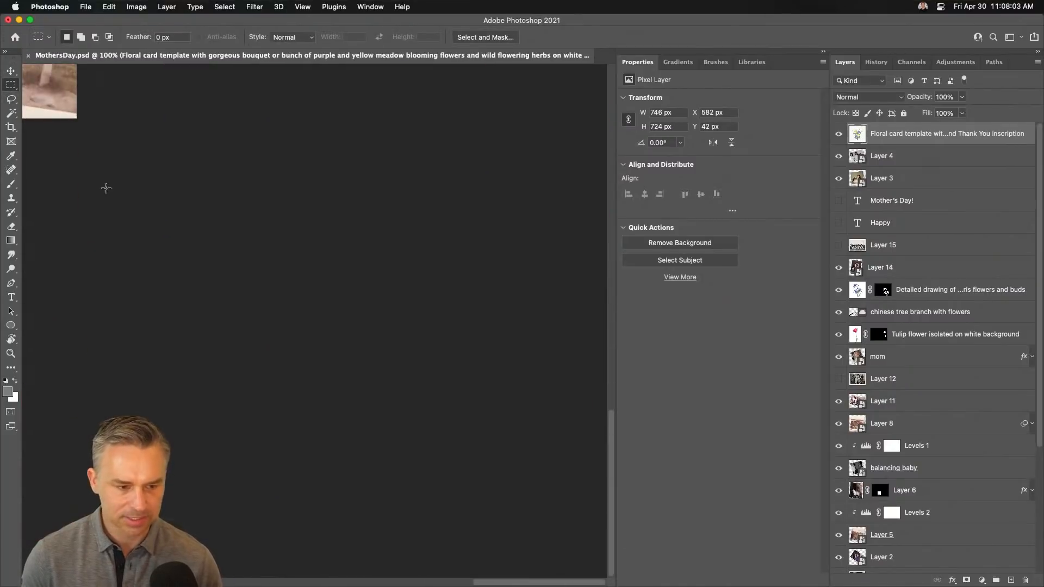
{"action": "key", "text": "super+0"}
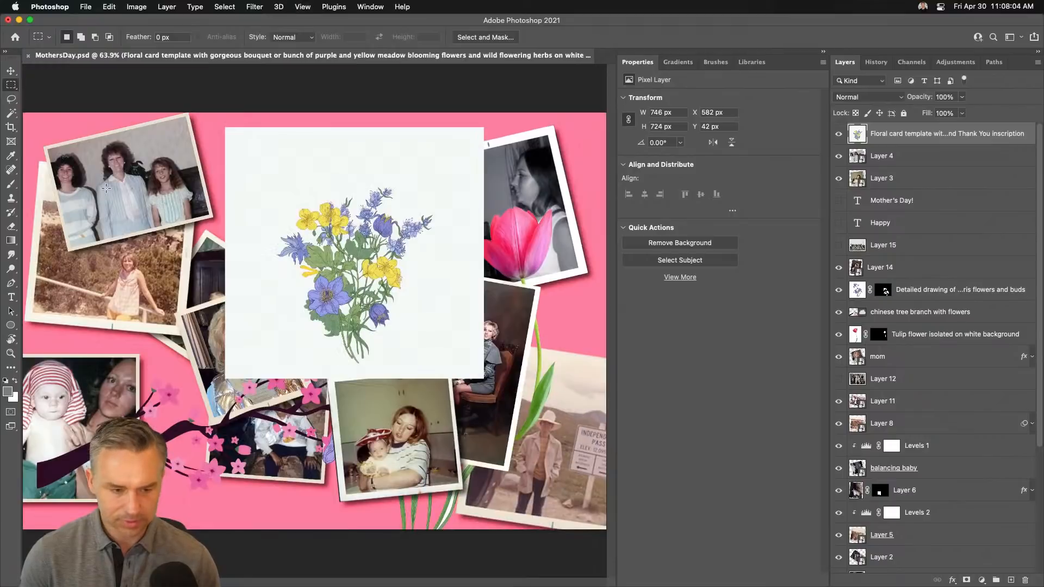
Select the bouquet's white background with Color Range using Sampled Colors, and hide it with a layer mask
{"action": "left_click", "coordinate": [225, 6]}
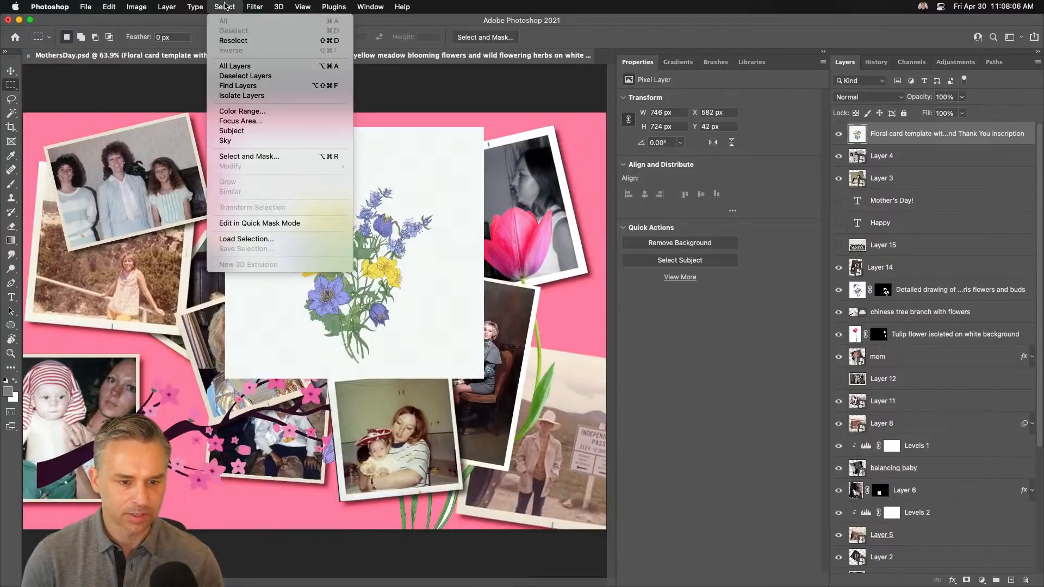
{"action": "left_click", "coordinate": [235, 112]}
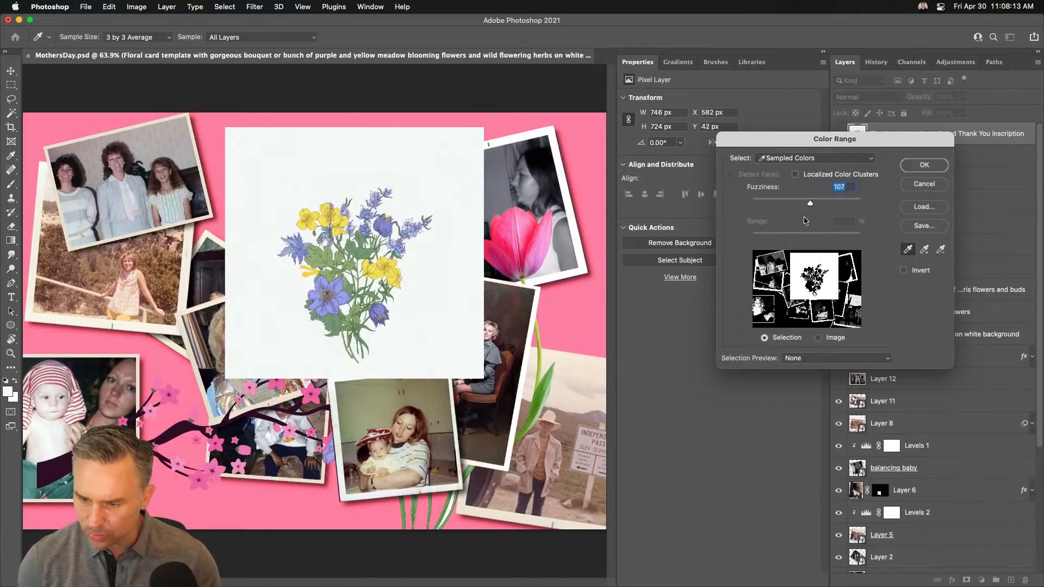
{"action": "left_click", "coordinate": [797, 159]}
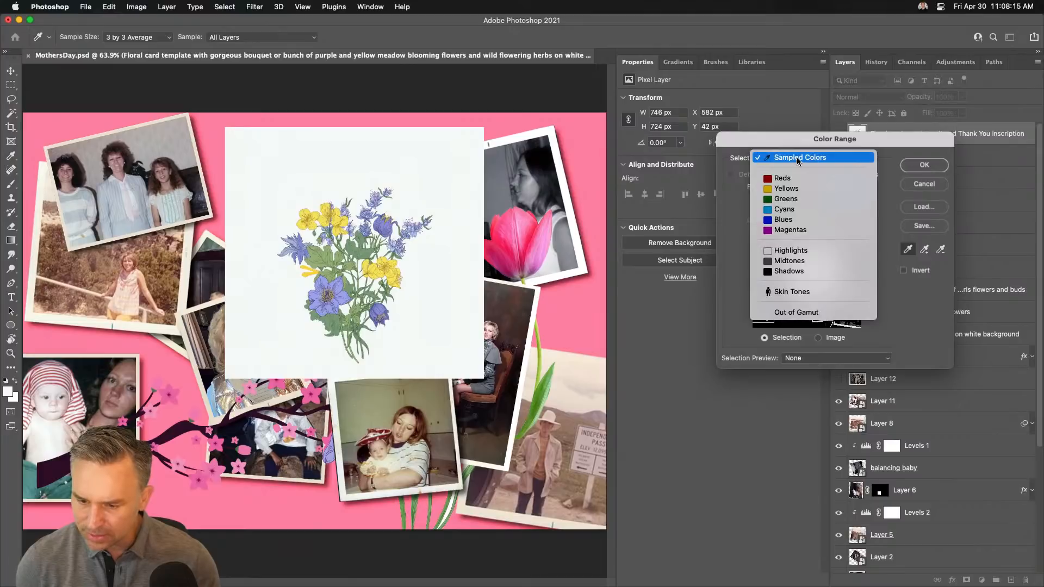
{"action": "left_click", "coordinate": [796, 157]}
{"action": "left_click", "coordinate": [797, 157]}
{"action": "left_click", "coordinate": [796, 158]}
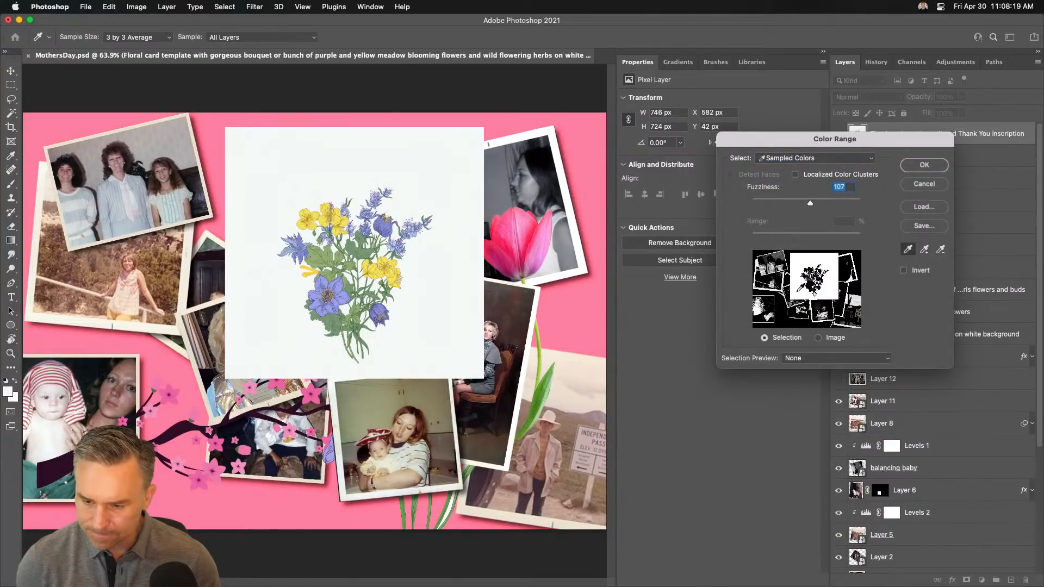
{"action": "left_click", "coordinate": [919, 168]}
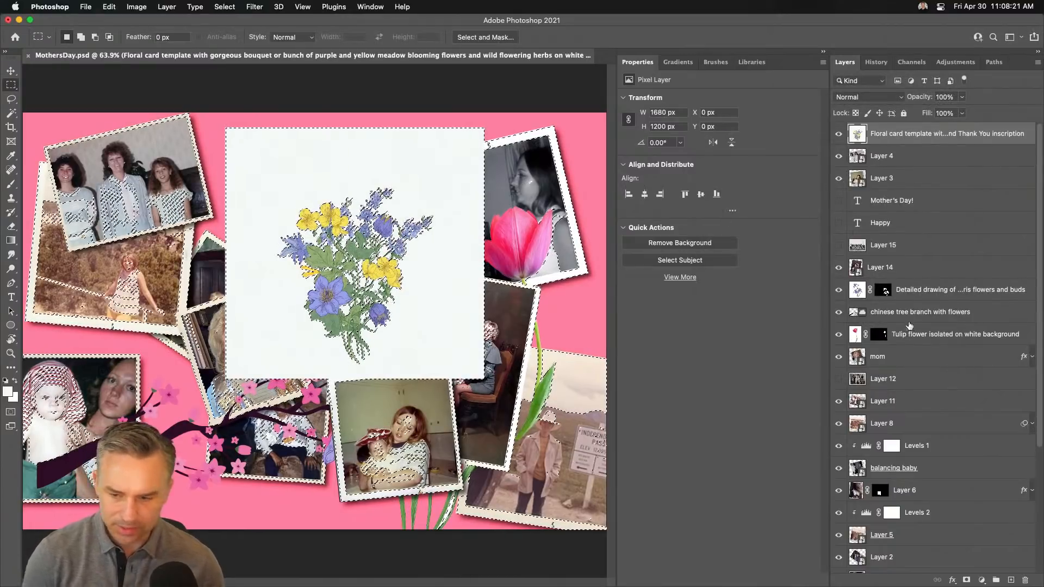
{"action": "left_click", "coordinate": [965, 580]}
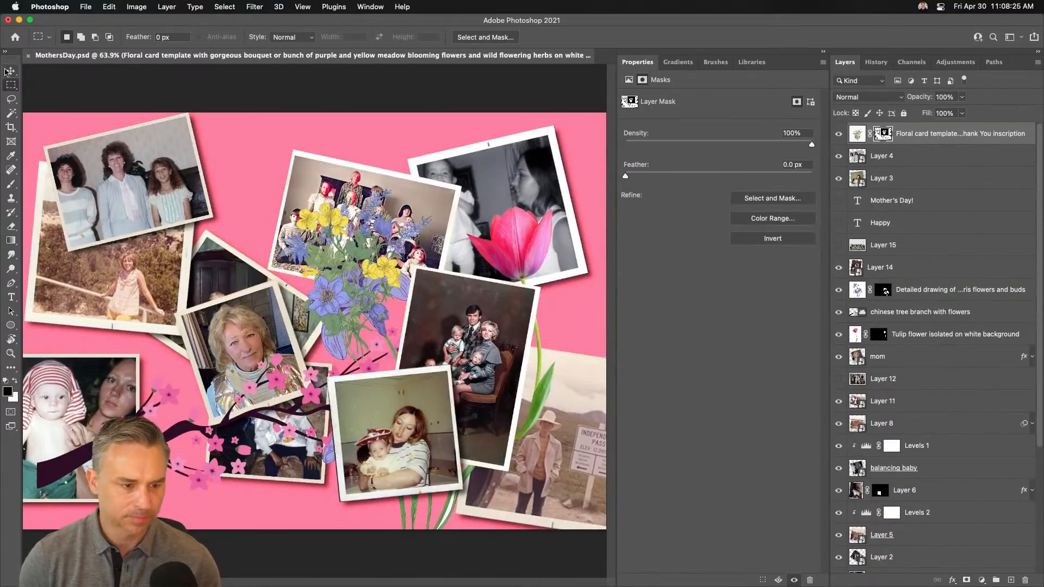
Move the bouquet over the lower-left photos and shift the Chinese tree branch down to the card's bottom edge
{"action": "left_click", "coordinate": [8, 71]}
{"action": "left_click_drag", "start_coordinate": [484, 335], "coordinate": [227, 414]}
{"action": "left_click_drag", "start_coordinate": [81, 451], "coordinate": [49, 530]}
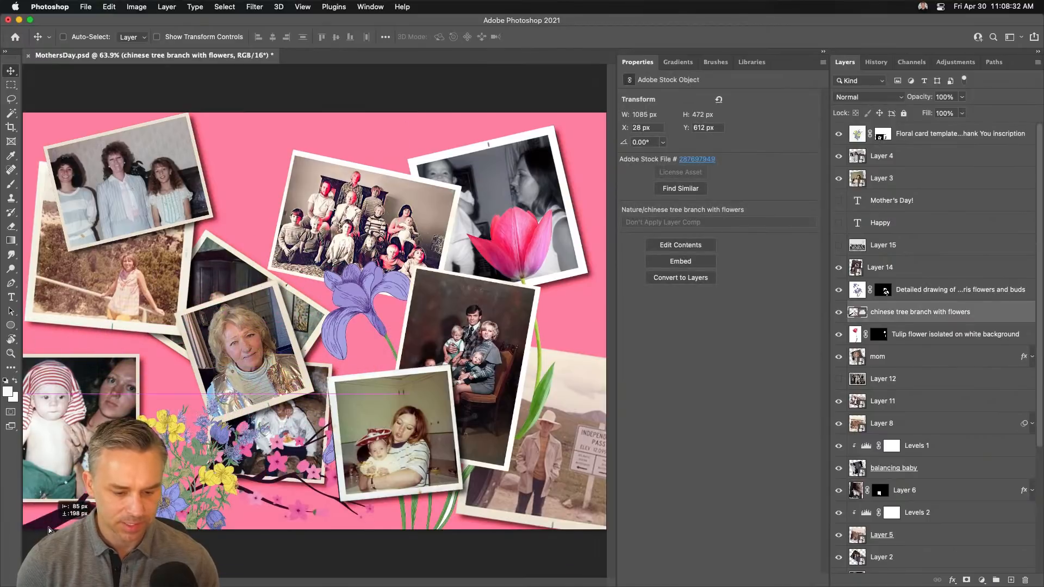
Show the Mother's Day! text layer and set its text color to white
{"action": "left_click", "coordinate": [823, 53]}
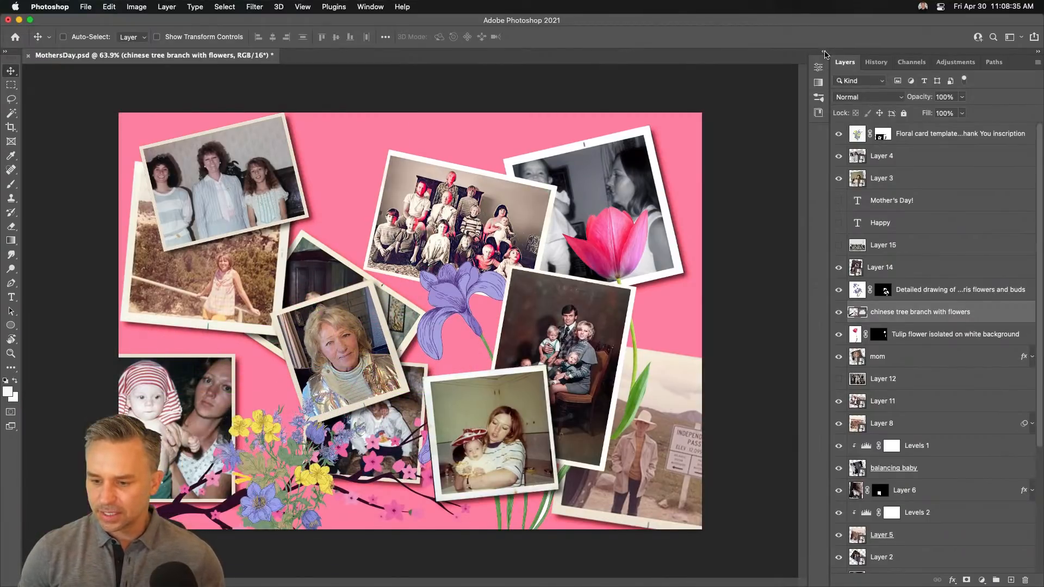
{"action": "left_click", "coordinate": [838, 201]}
{"action": "left_click", "coordinate": [952, 202]}
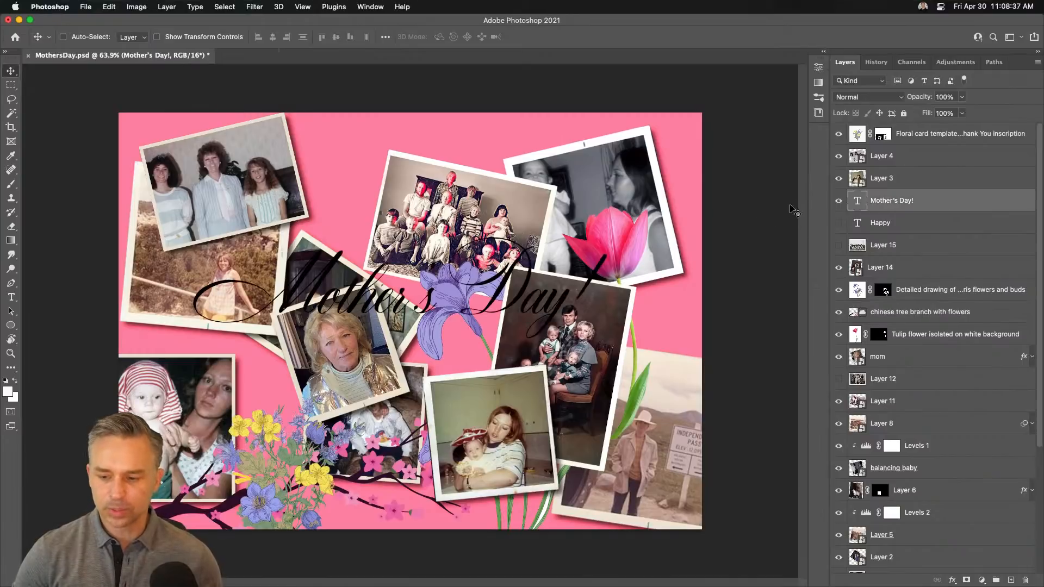
{"action": "left_click", "coordinate": [11, 296]}
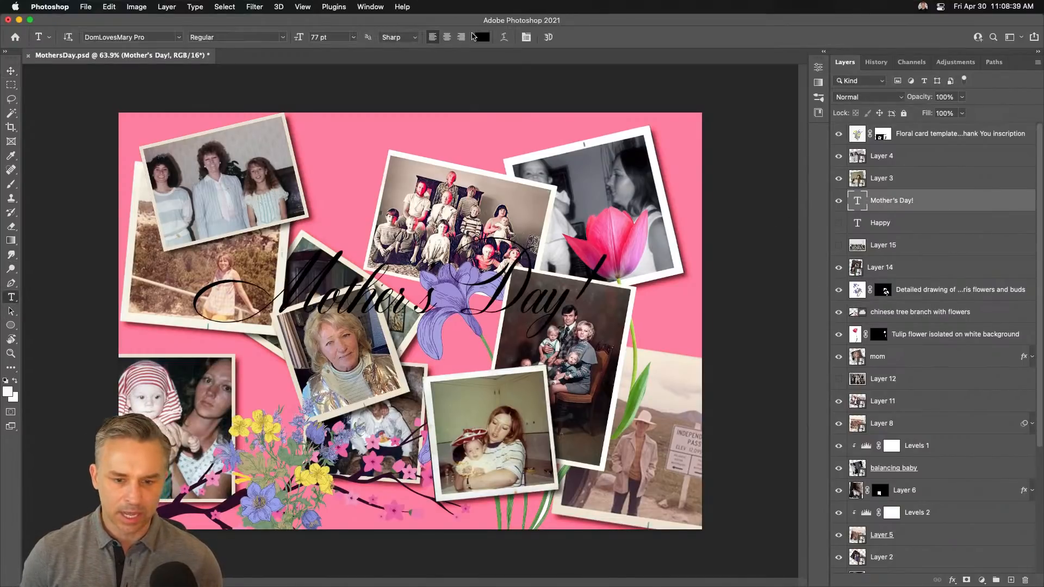
{"action": "left_click", "coordinate": [479, 37]}
{"action": "left_click_drag", "start_coordinate": [453, 306], "coordinate": [359, 245]}
{"action": "left_click", "coordinate": [629, 245]}
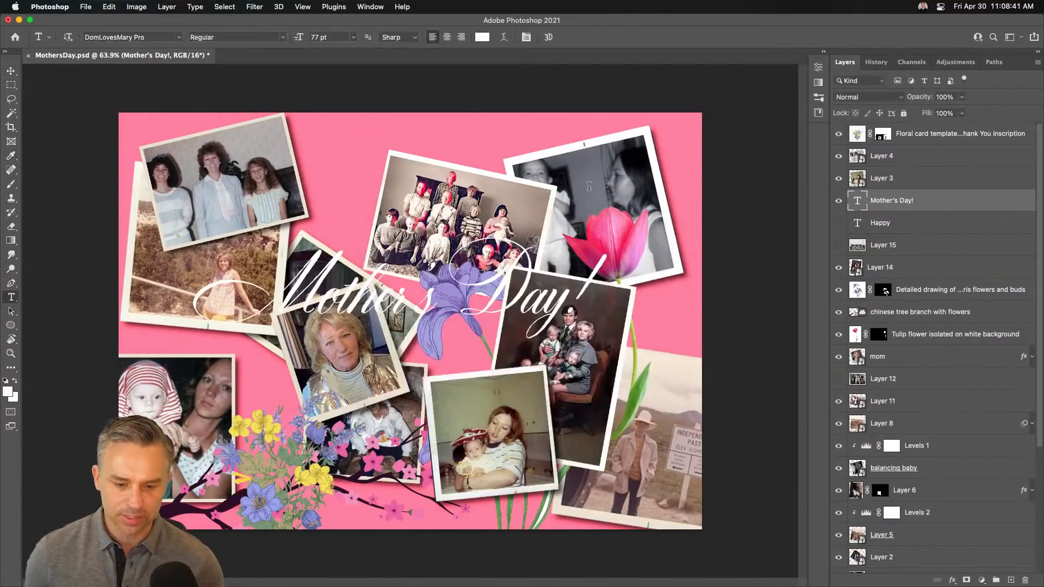
Show the Happy text layer and set its text color to white
{"action": "left_click", "coordinate": [870, 224]}
{"action": "left_click", "coordinate": [838, 223]}
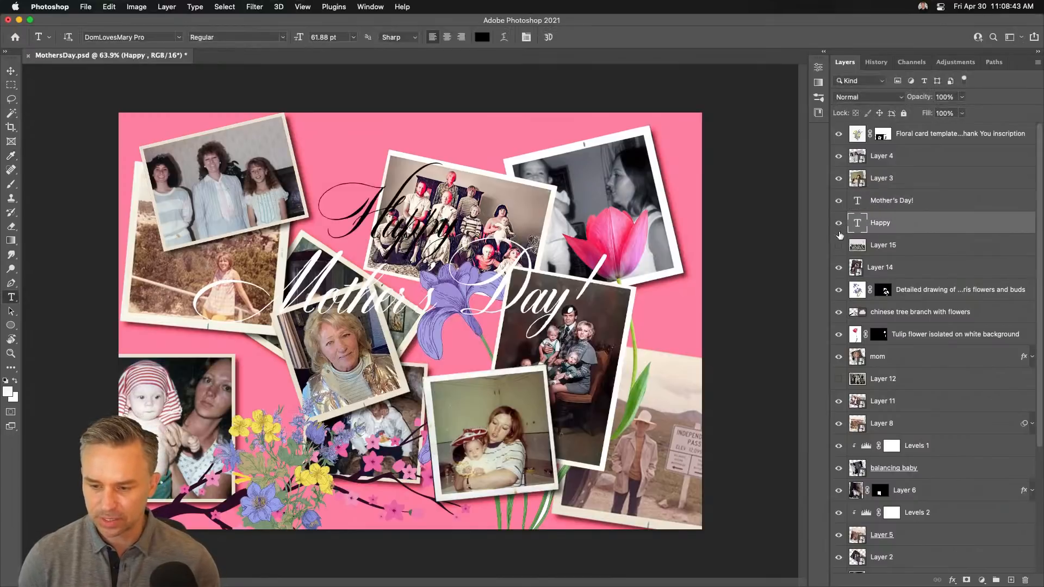
{"action": "left_click", "coordinate": [484, 37]}
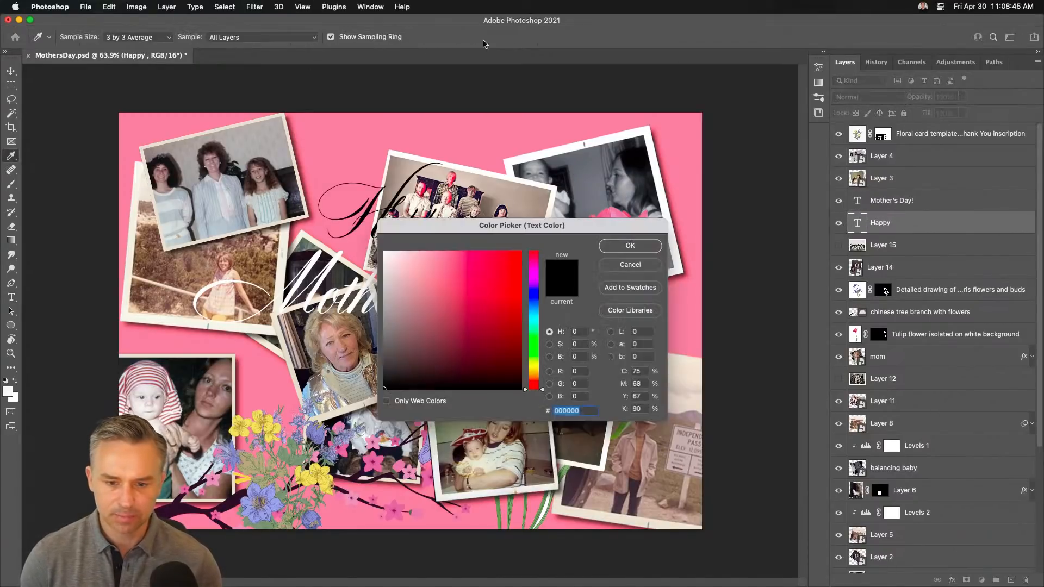
{"action": "left_click_drag", "start_coordinate": [465, 358], "coordinate": [289, 185]}
{"action": "key", "text": "Return"}
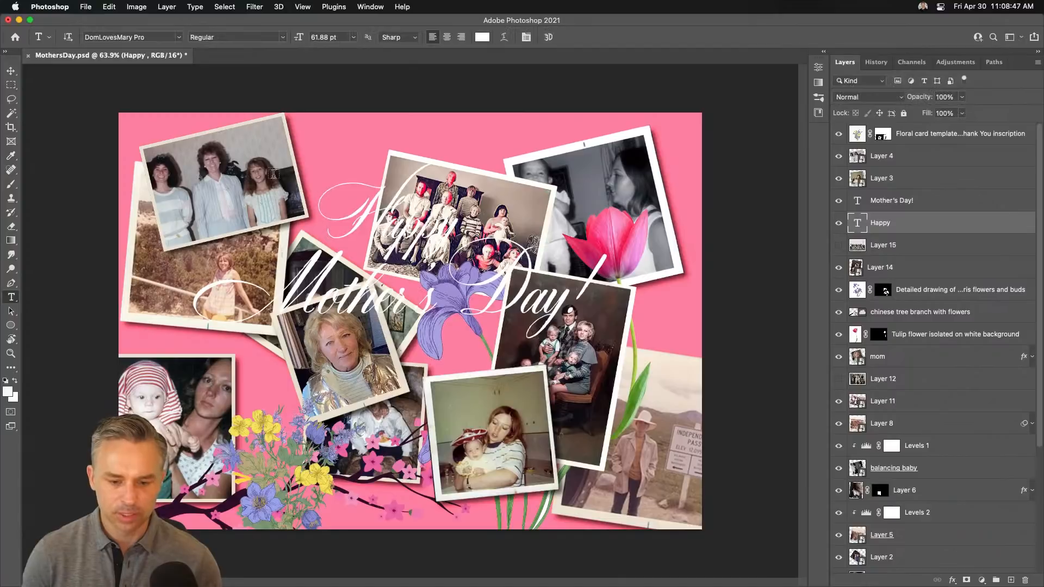
Move the large group photo up and right toward the card's top edge, and delete the tulip layer
{"action": "left_click", "coordinate": [10, 71]}
{"action": "left_click", "coordinate": [894, 203]}
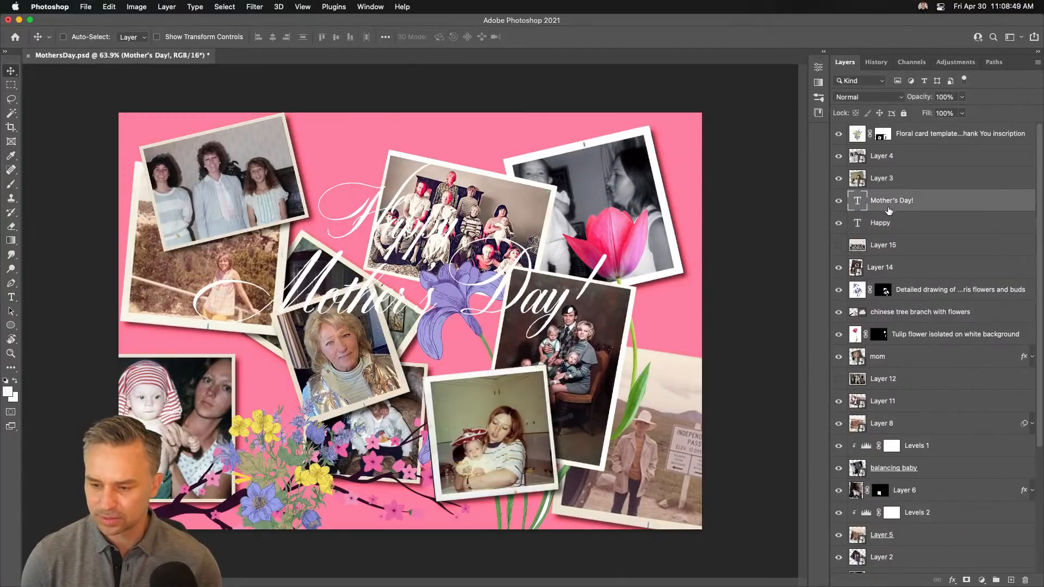
{"action": "left_click_drag", "start_coordinate": [550, 188], "coordinate": [586, 147]}
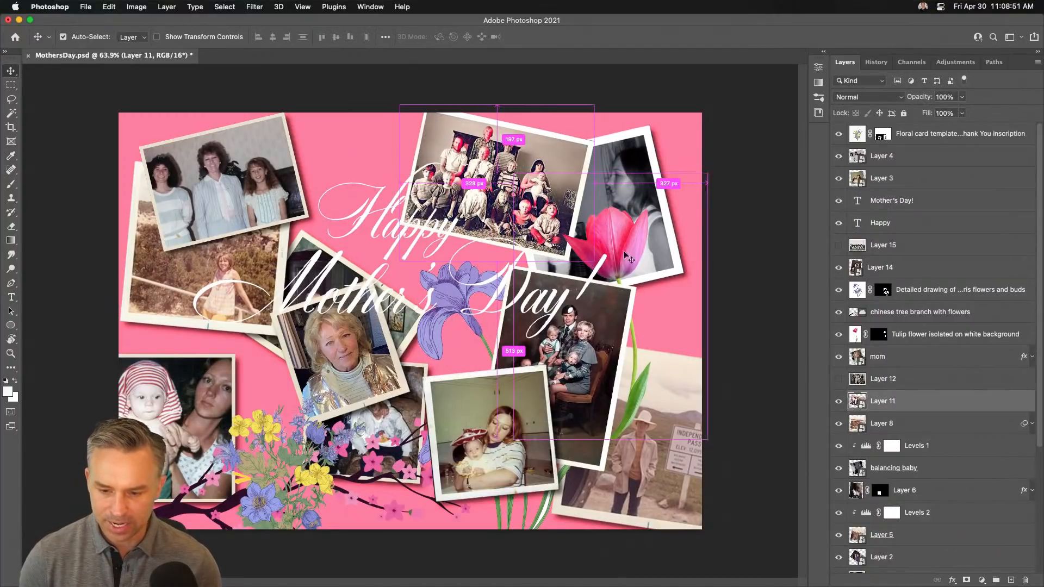
{"action": "left_click", "coordinate": [655, 261], "text": "super"}
{"action": "left_click_drag", "start_coordinate": [943, 335], "coordinate": [1026, 580]}
Spread the mom, group, black-and-white baby and family portrait photos outward from the lettering toward the card's edges
{"action": "left_click_drag", "start_coordinate": [436, 172], "coordinate": [379, 212]}
{"action": "left_click_drag", "start_coordinate": [500, 146], "coordinate": [498, 110]}
{"action": "left_click_drag", "start_coordinate": [619, 218], "coordinate": [673, 215]}
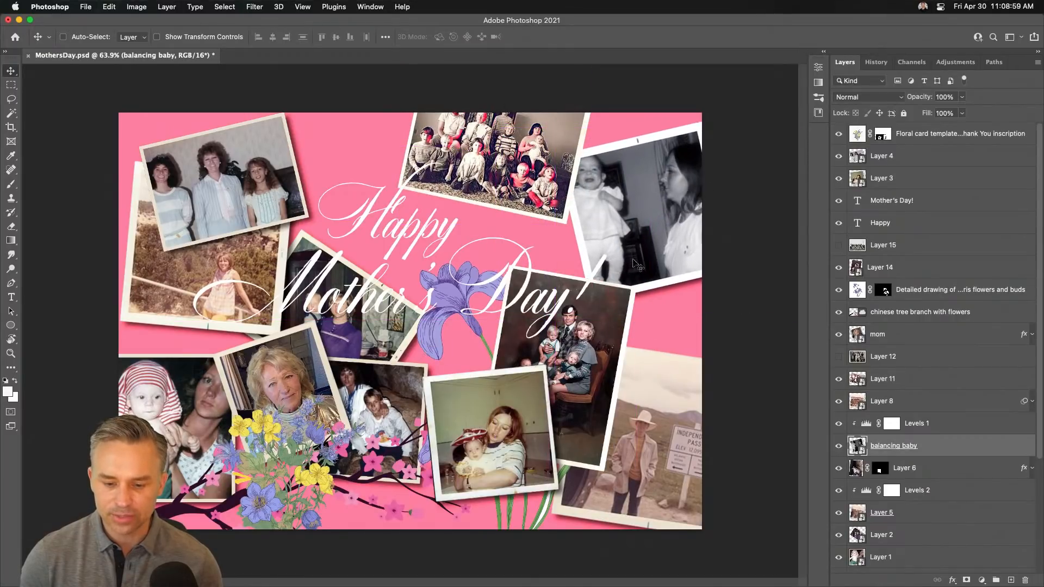
{"action": "left_click_drag", "start_coordinate": [573, 378], "coordinate": [626, 403]}
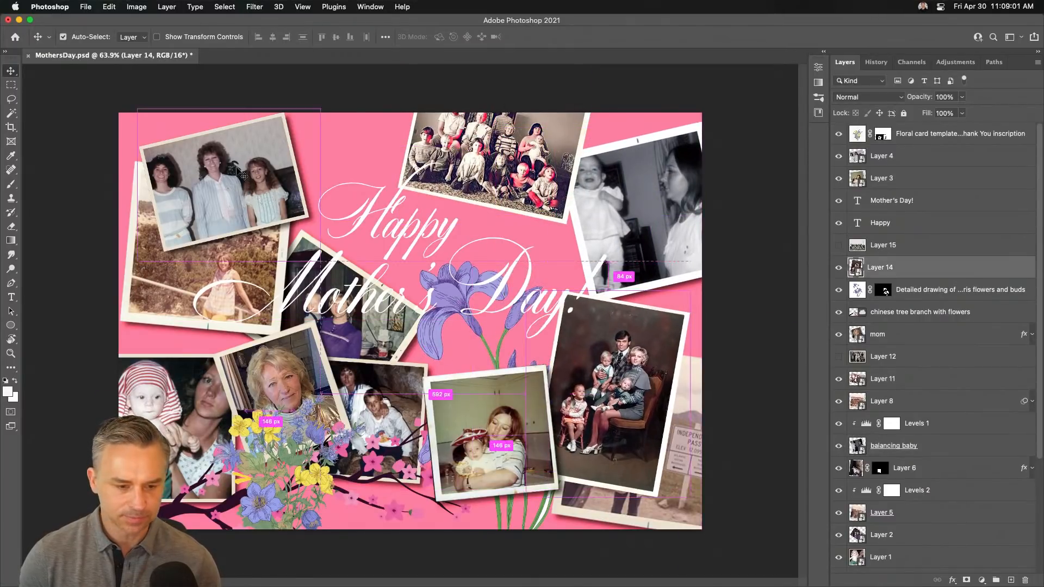
Move the three-women photo up-left, the canyon photo down-left, and the photo of the mother holding a baby down-right
{"action": "left_click_drag", "start_coordinate": [244, 180], "coordinate": [226, 161]}
{"action": "left_click", "coordinate": [197, 283], "text": "super"}
{"action": "left_click_drag", "start_coordinate": [204, 291], "coordinate": [197, 319]}
{"action": "left_click", "coordinate": [444, 387], "text": "super"}
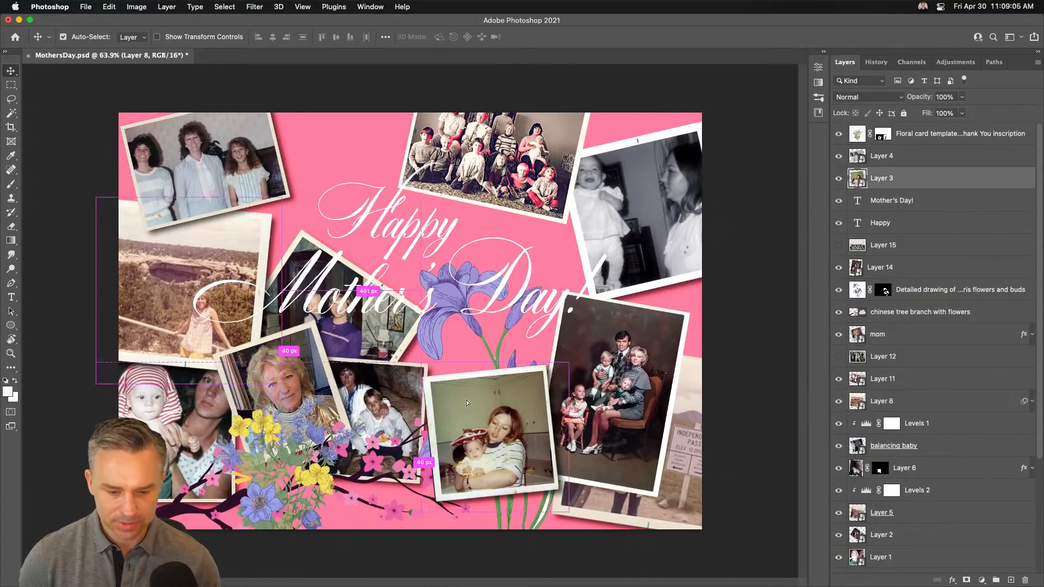
{"action": "left_click_drag", "start_coordinate": [445, 387], "coordinate": [468, 413]}
Scale down the Independence Pass photo and place it in the card's lower-right corner
{"action": "left_click", "coordinate": [429, 329], "text": "super"}
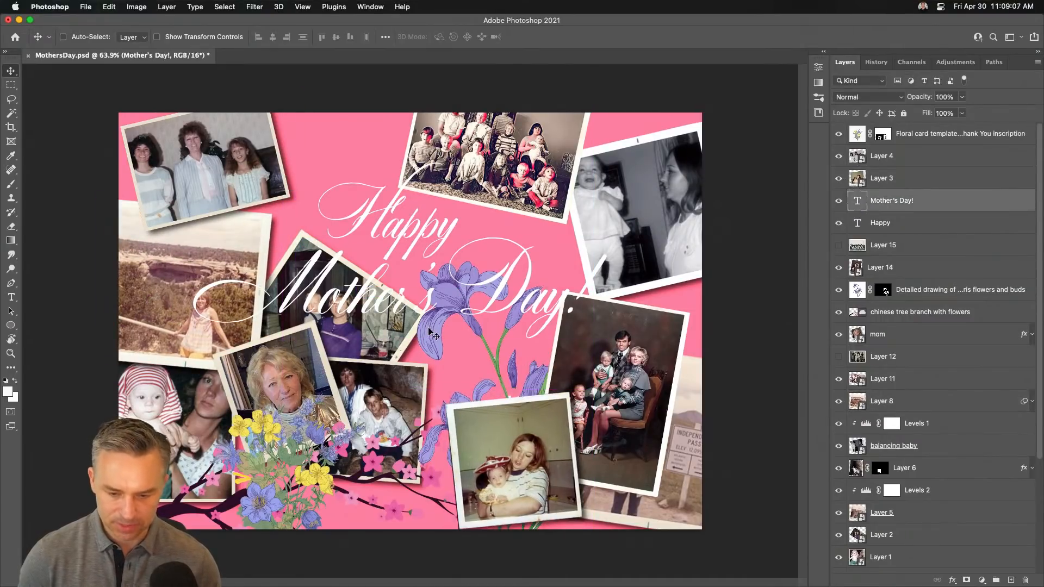
{"action": "left_click", "coordinate": [658, 405], "text": "super"}
{"action": "left_click", "coordinate": [679, 475], "text": "super"}
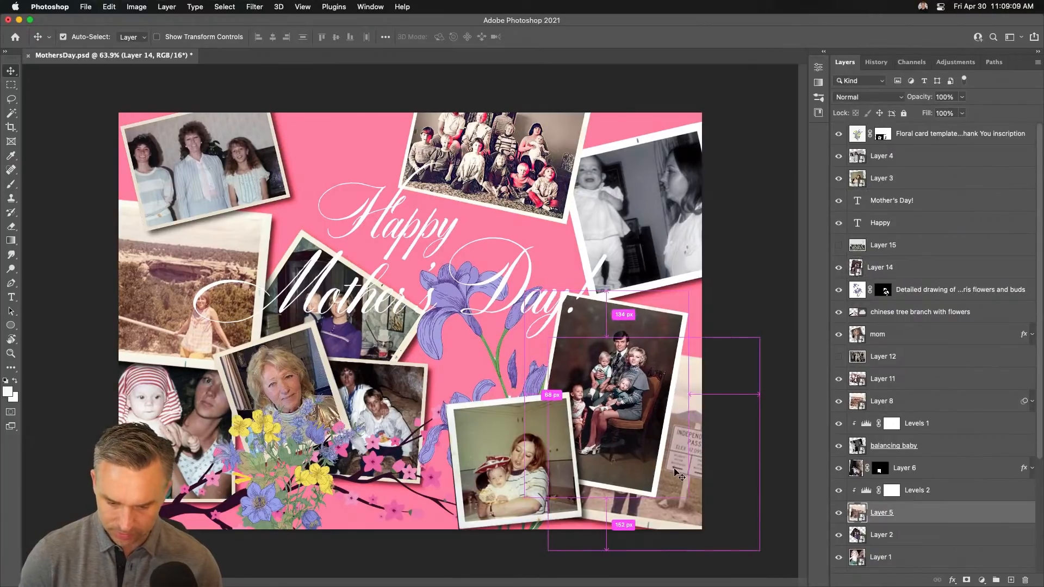
{"action": "key", "text": "super+t"}
{"action": "left_click_drag", "start_coordinate": [568, 331], "coordinate": [623, 405]}
{"action": "left_click_drag", "start_coordinate": [664, 489], "coordinate": [658, 474]}
{"action": "key", "text": "Return"}
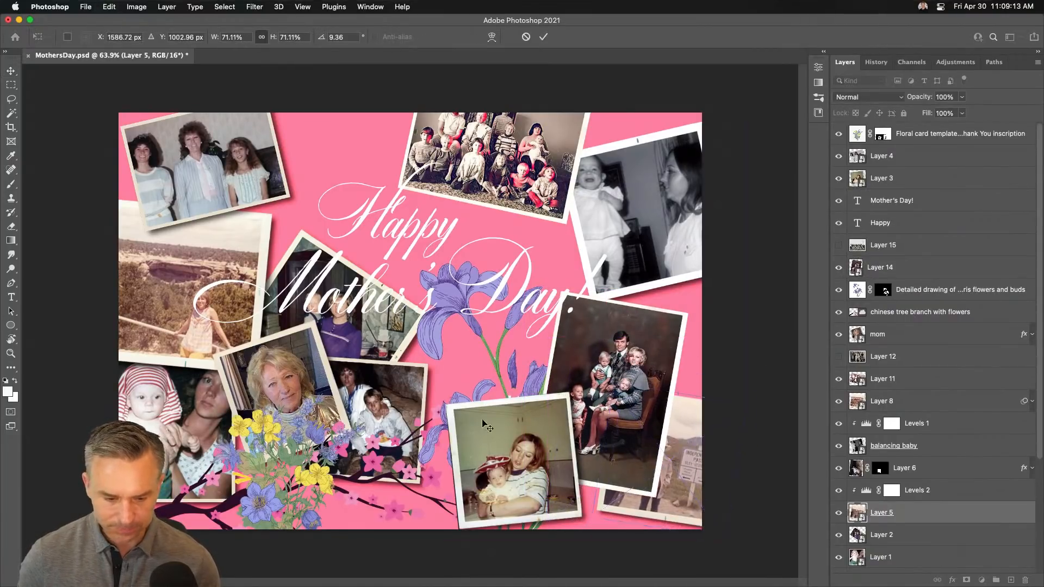
{"action": "mouse_move", "coordinate": [253, 381]}
{"action": "left_mouse_down"}
{"action": "mouse_move", "coordinate": [288, 376]}
{"action": "mouse_move", "coordinate": [231, 395]}
{"action": "mouse_move", "coordinate": [244, 398]}
{"action": "left_mouse_up"}
Merge the Independence Pass photo (Layer 5) with Levels 2, and the balancing baby layer with Levels 1
{"action": "key", "text": "super+shift+bracketright"}
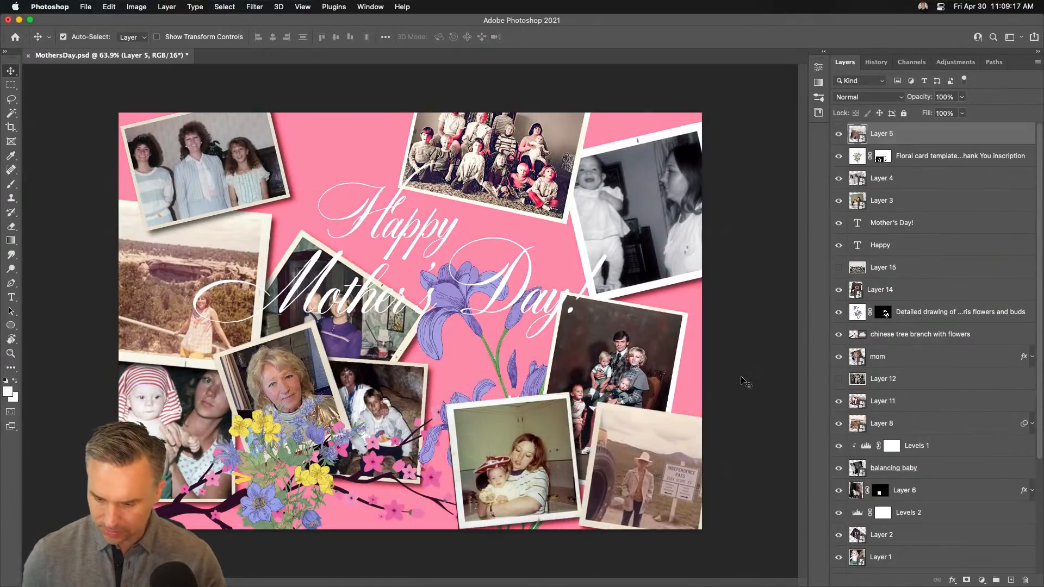
{"action": "key", "text": "super+z"}
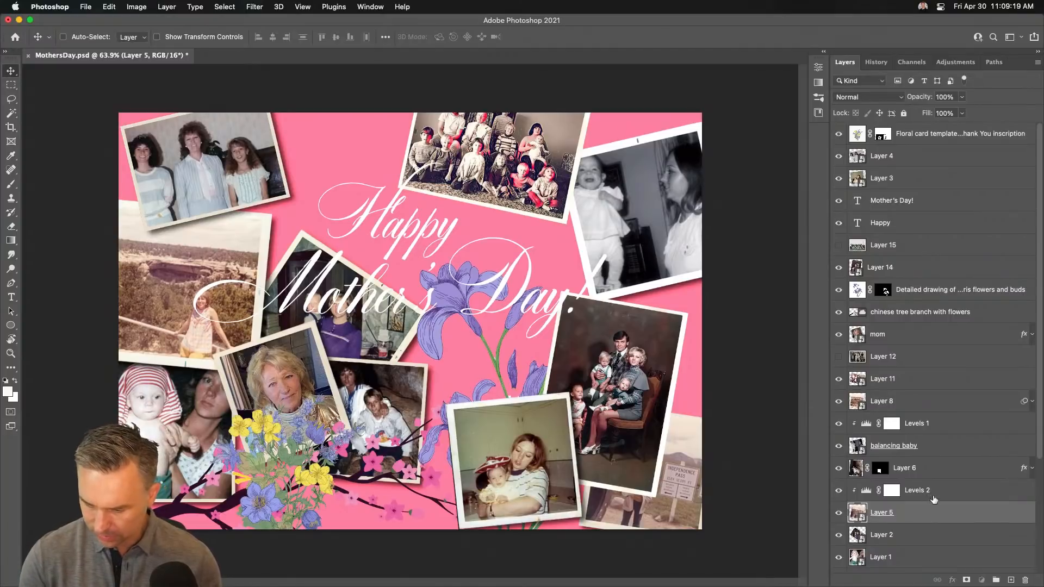
{"action": "left_click", "coordinate": [931, 496], "text": "shift"}
{"action": "key", "text": "super+e"}
{"action": "left_click", "coordinate": [922, 446]}
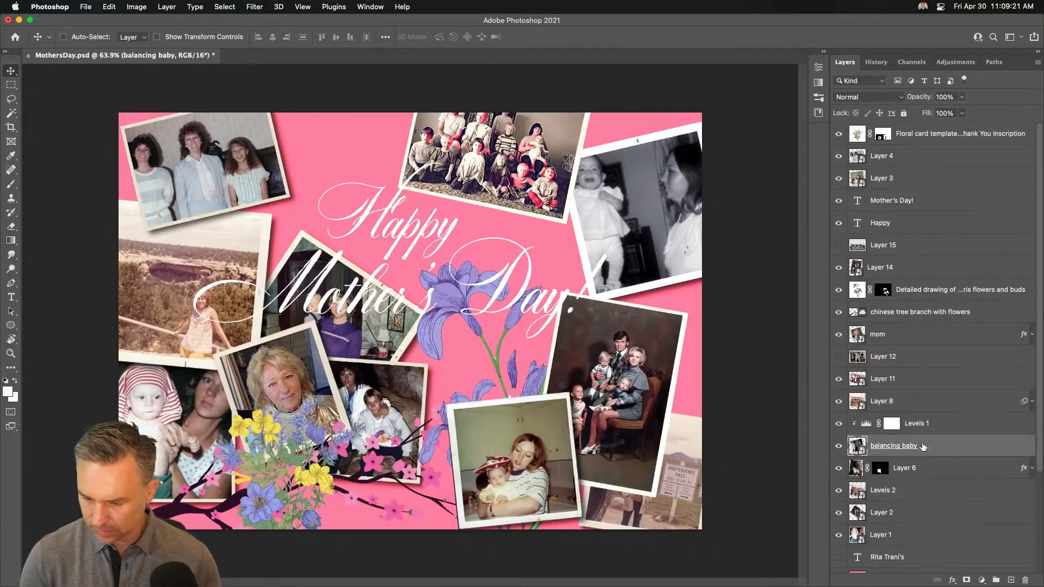
{"action": "left_click", "coordinate": [932, 429], "text": "shift"}
{"action": "key", "text": "super+e"}
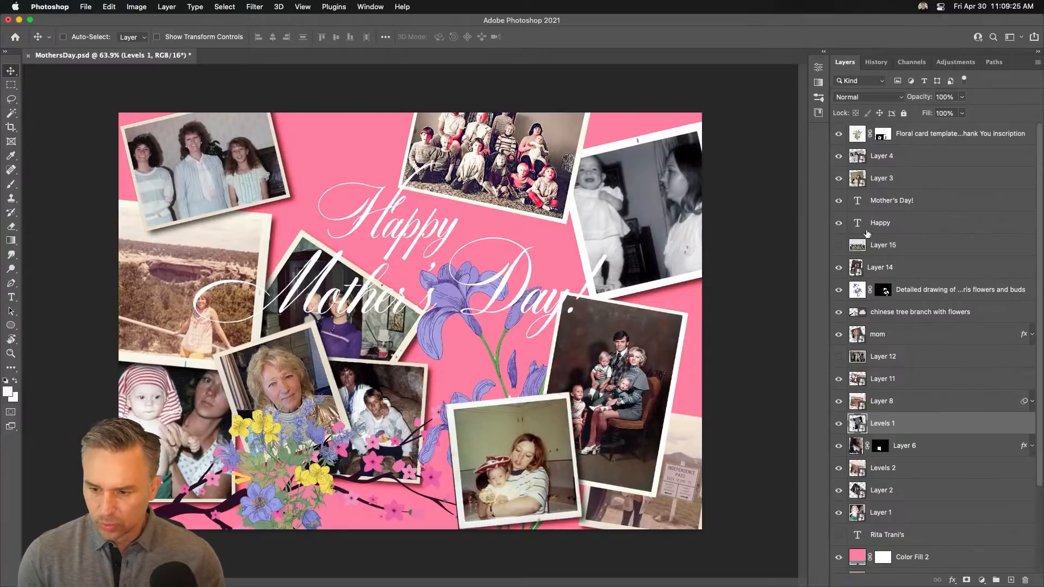
Delete the unused layers: Layer 15, Layer 10, Pattern Fill 1, Color Fill 1, Layer 9 and Background copy
{"action": "left_click_drag", "start_coordinate": [869, 244], "coordinate": [1022, 580]}
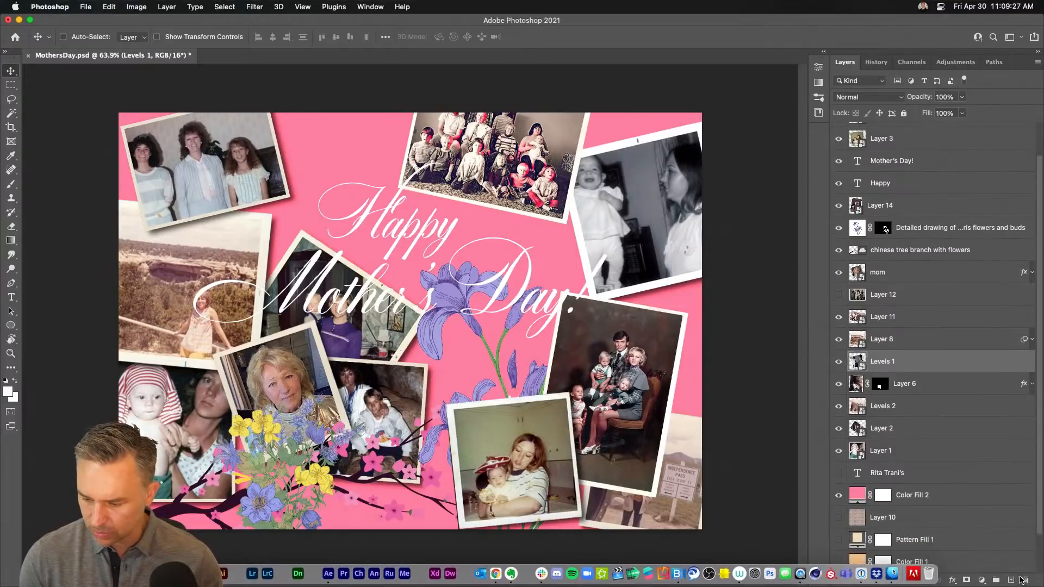
{"action": "left_click", "coordinate": [933, 525]}
{"action": "left_click", "coordinate": [972, 561], "text": "shift"}
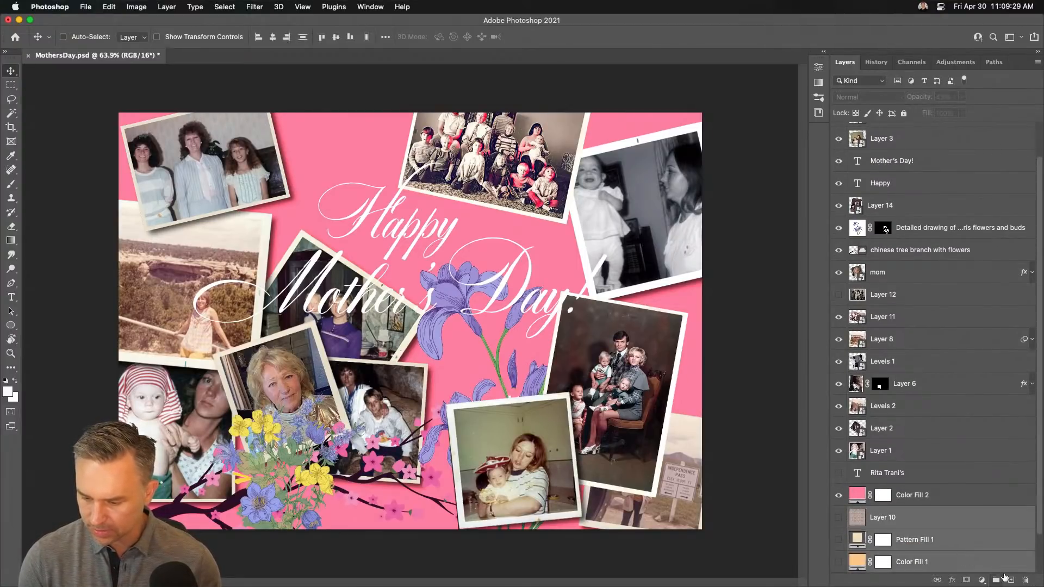
{"action": "left_click", "coordinate": [1024, 580]}
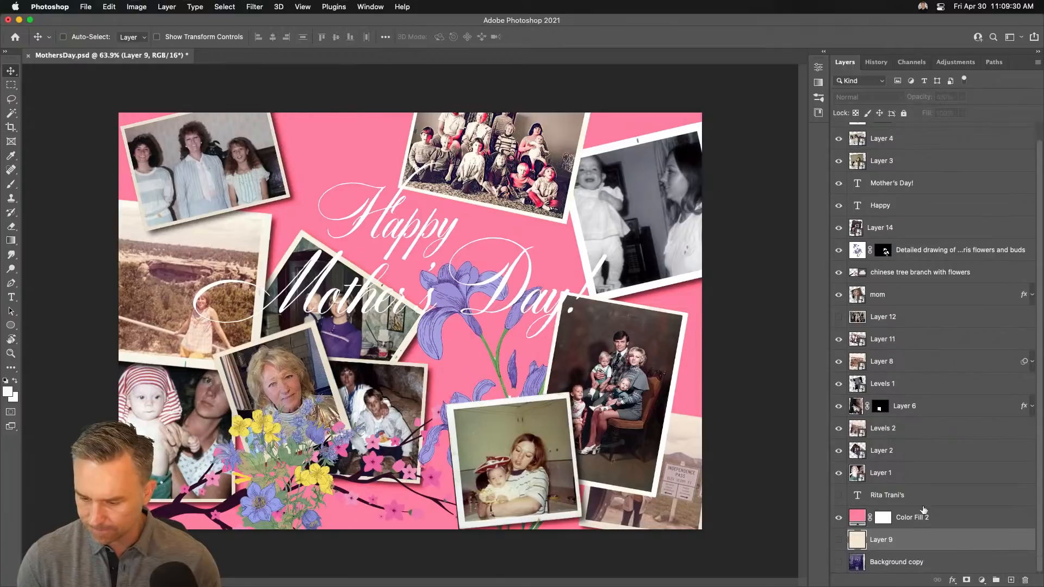
{"action": "left_click", "coordinate": [924, 564], "text": "shift"}
{"action": "left_click", "coordinate": [1024, 580]}
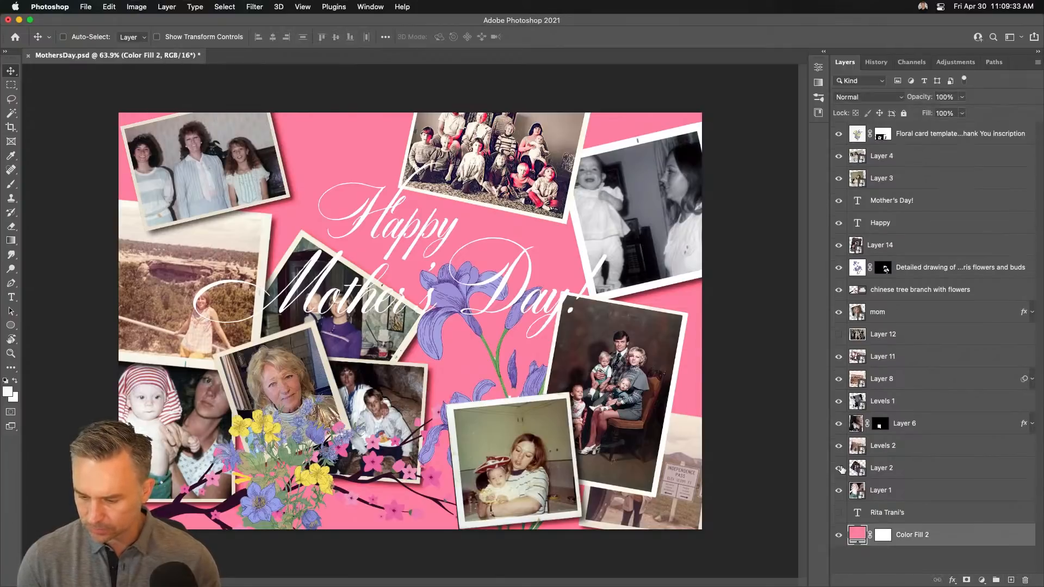
Convert the masked Floral card template layer to a smart object
{"action": "left_click", "coordinate": [936, 135]}
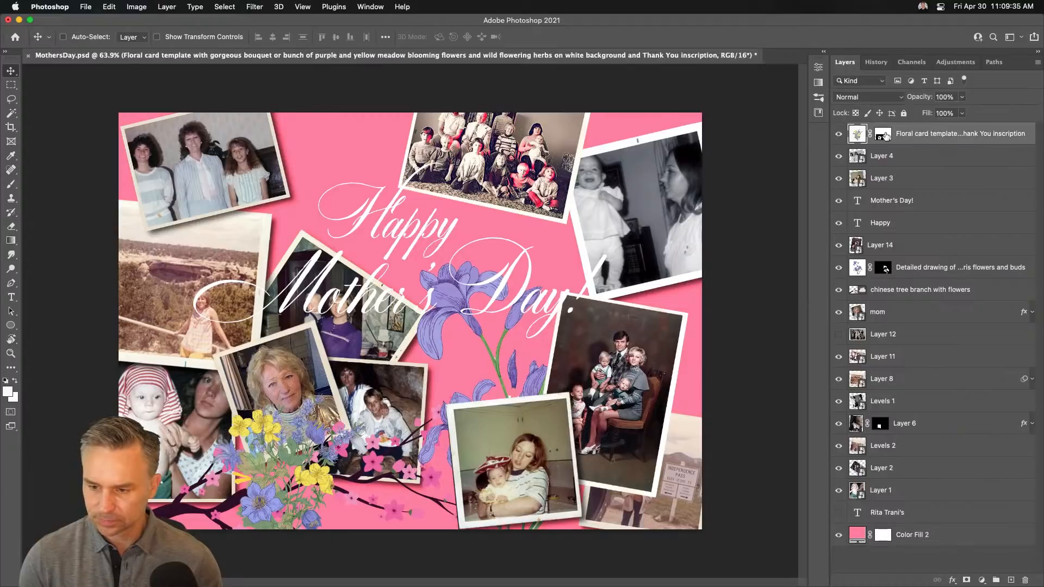
{"action": "key", "text": "ctrl+super+s"}
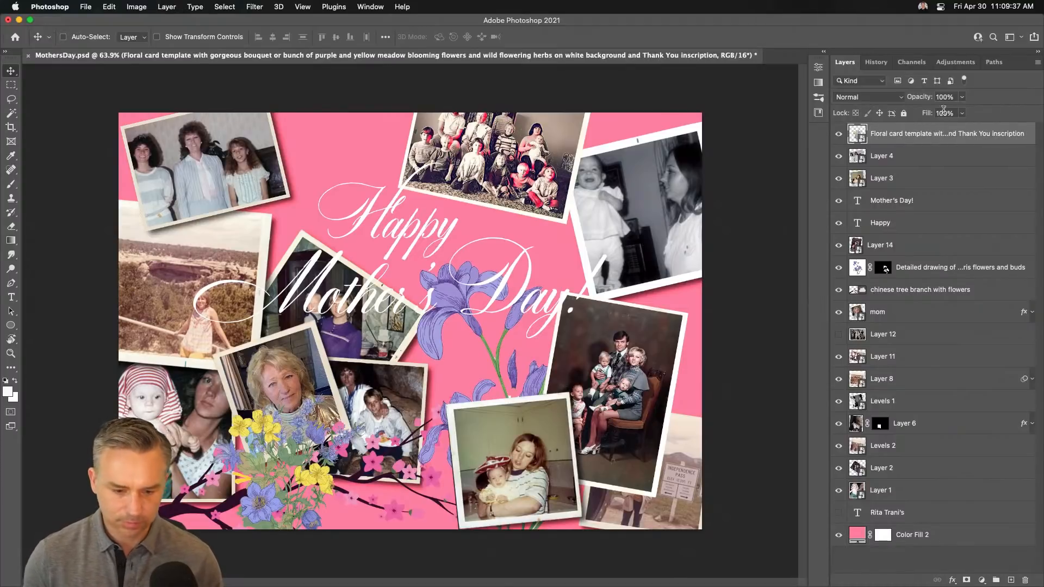
Scale the black-and-white baby photo to about 73% and move it against the large group photo's lower-right side
{"action": "left_click", "coordinate": [607, 215]}
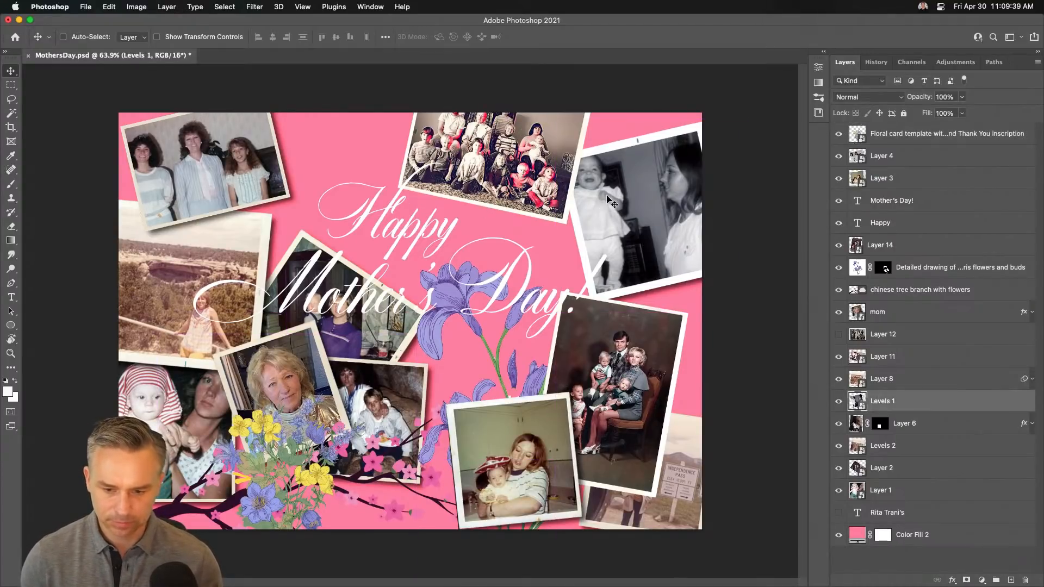
{"action": "key", "text": "super+t"}
{"action": "left_click_drag", "start_coordinate": [555, 312], "coordinate": [609, 220]}
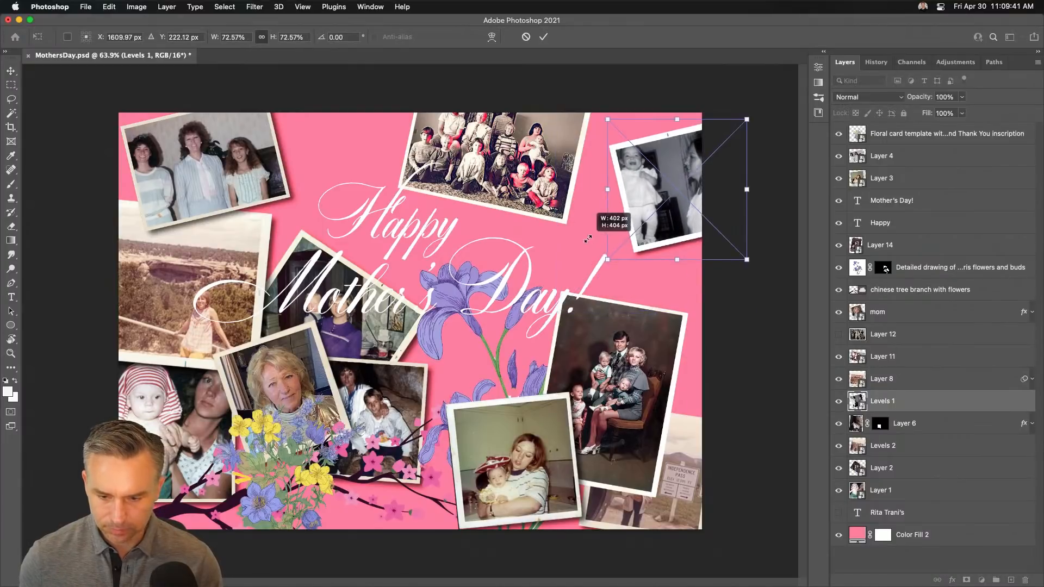
{"action": "key", "text": "Return"}
{"action": "left_click_drag", "start_coordinate": [652, 170], "coordinate": [607, 185]}
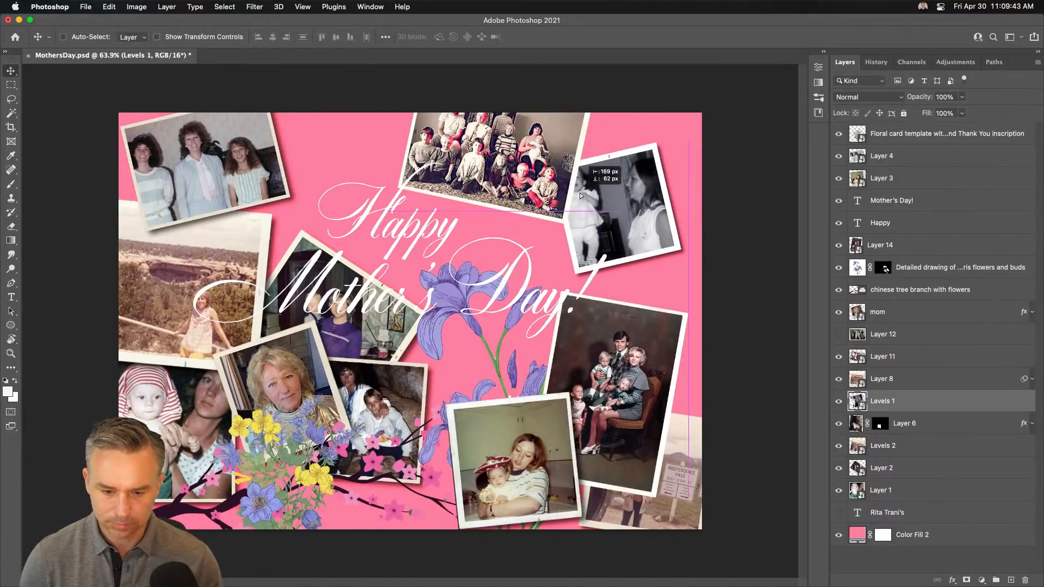
Reorder the family portrait layer (Layer 14) so it sits directly above Color Fill 2, behind the other photos
{"action": "left_click", "coordinate": [592, 373], "text": "super"}
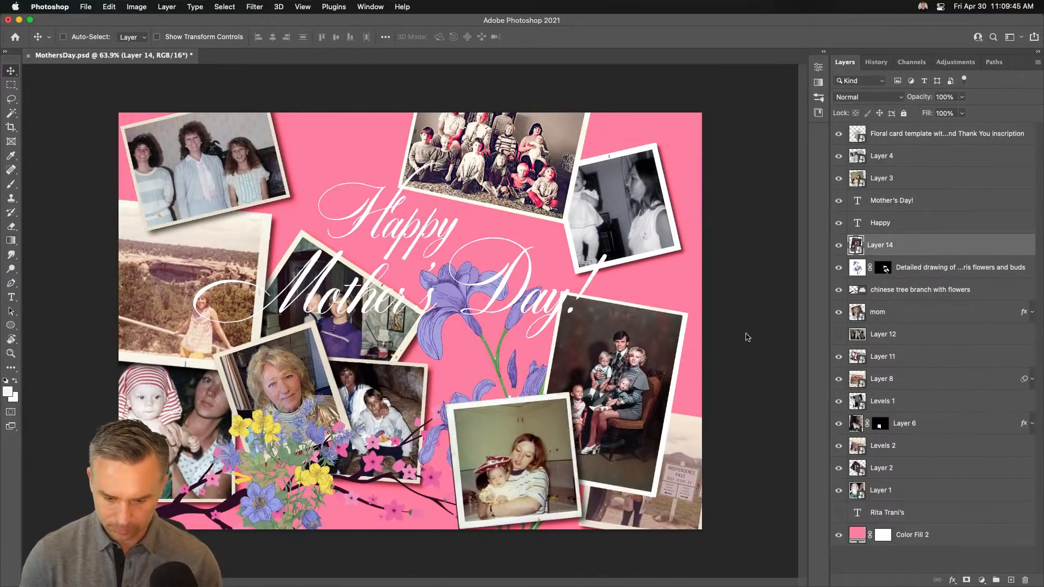
{"action": "key", "text": "super+shift+bracketleft"}
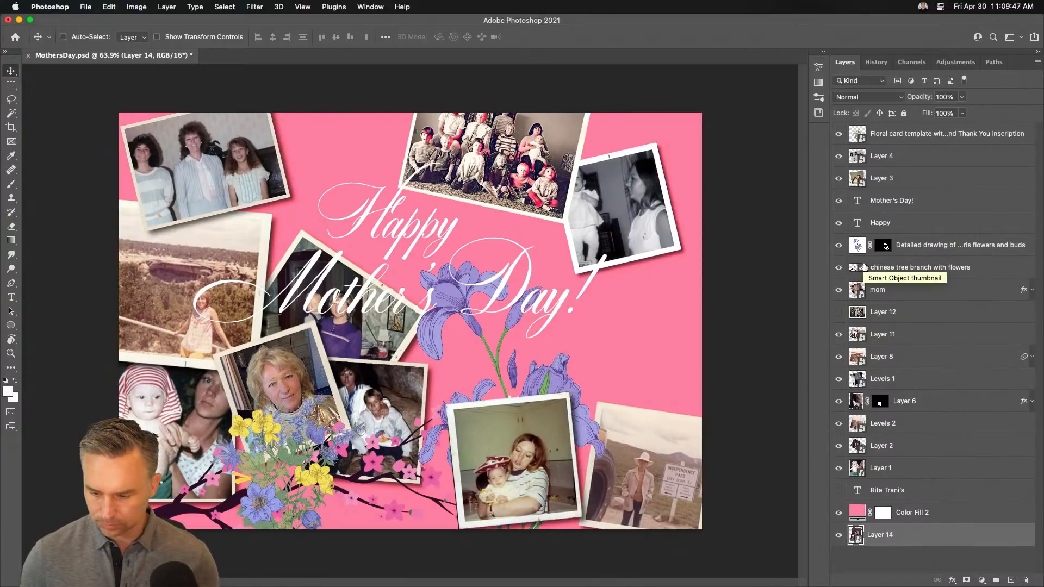
{"action": "left_click_drag", "start_coordinate": [956, 543], "coordinate": [952, 502]}
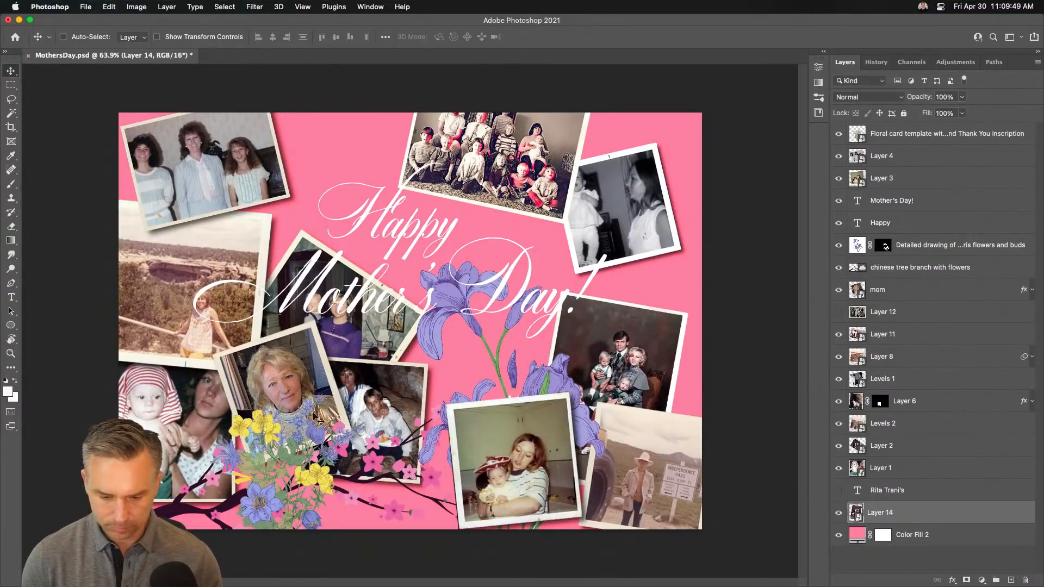
Move the photo of the mother holding a baby up-left, and nudge the Mother's Day! lettering up and right
{"action": "left_click_drag", "start_coordinate": [472, 455], "coordinate": [448, 424]}
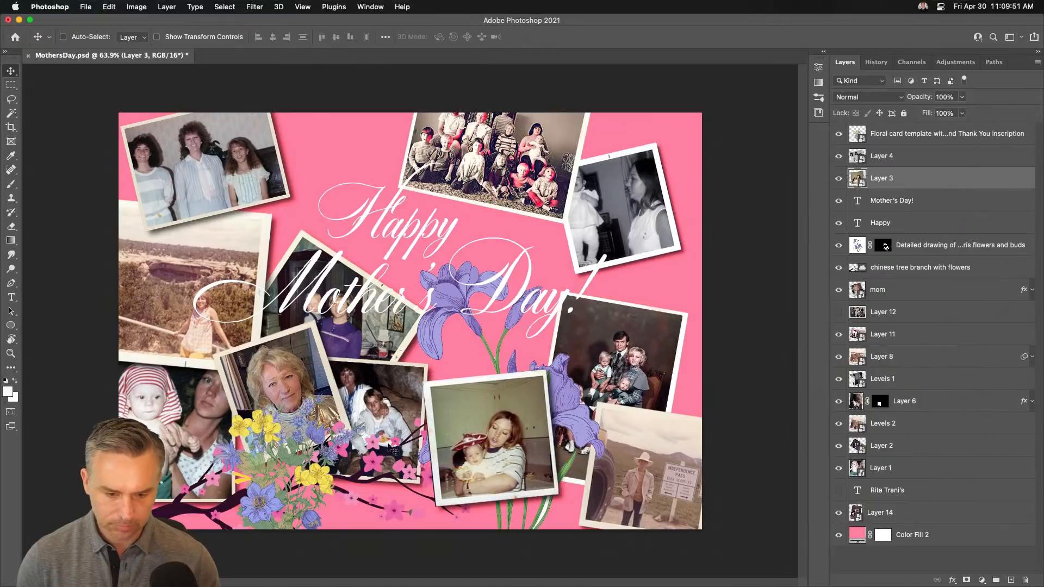
{"action": "left_click", "coordinate": [350, 332]}
{"action": "mouse_move", "coordinate": [348, 334]}
{"action": "left_mouse_down"}
{"action": "mouse_move", "coordinate": [346, 321]}
{"action": "mouse_move", "coordinate": [342, 340]}
{"action": "mouse_move", "coordinate": [354, 328]}
{"action": "left_mouse_up"}
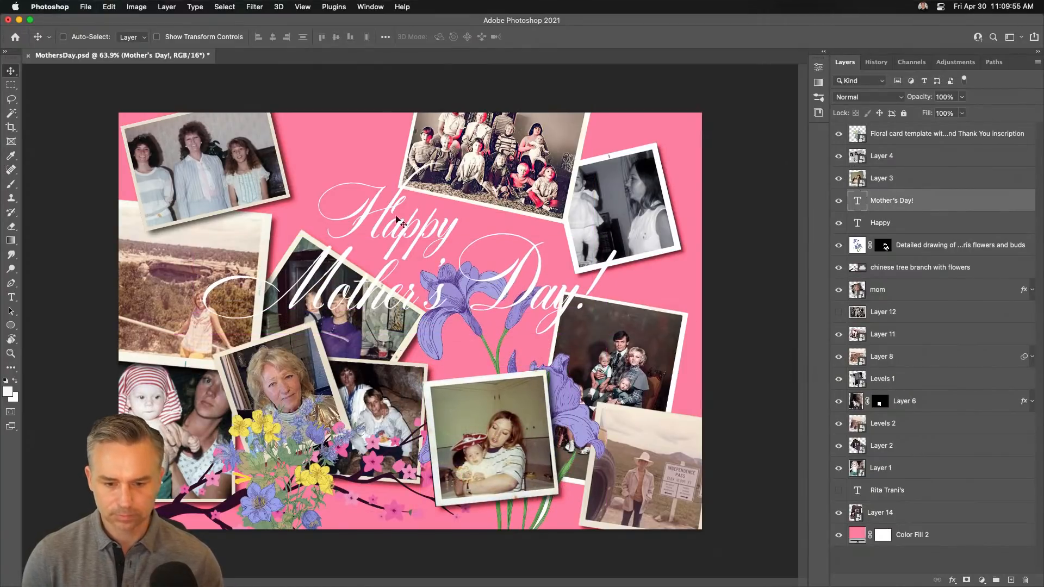
Nudge the large group photo right and down, and place the black-and-white baby photo in the upper-right corner in front of all layers
{"action": "left_click_drag", "start_coordinate": [525, 169], "coordinate": [535, 174]}
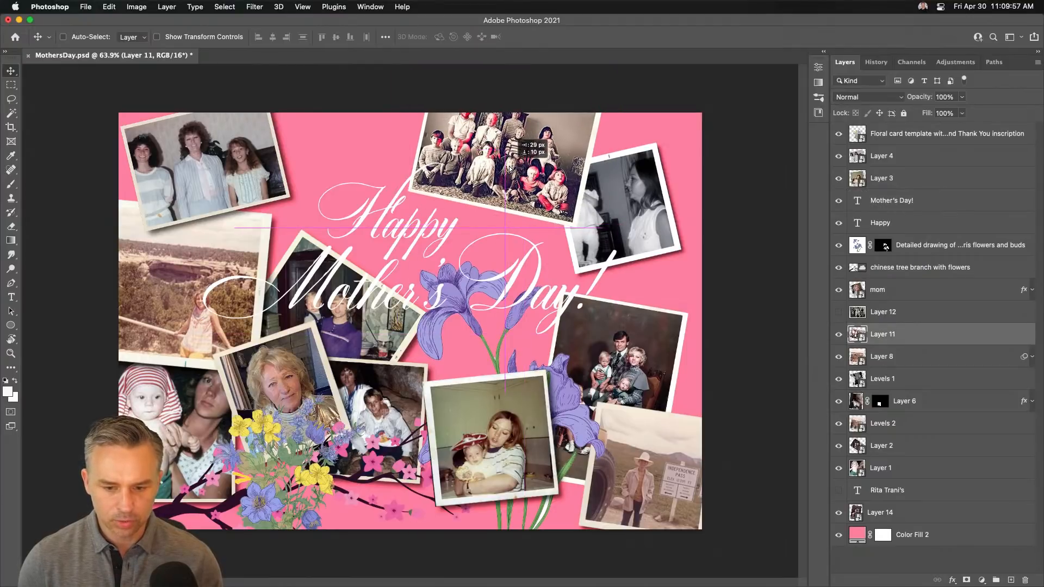
{"action": "left_click_drag", "start_coordinate": [610, 212], "coordinate": [633, 181]}
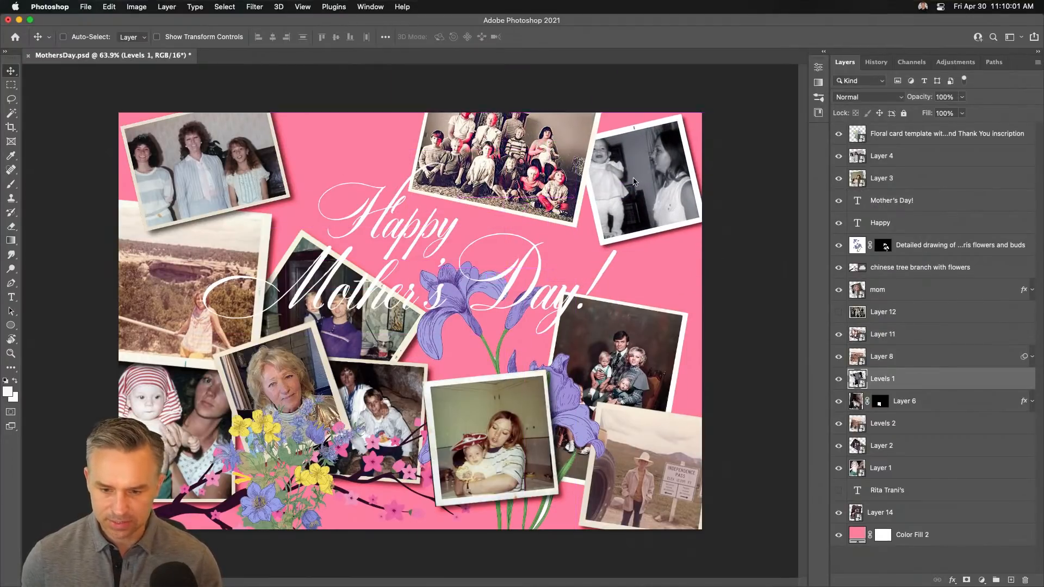
{"action": "key", "text": "super+shift+bracketright"}
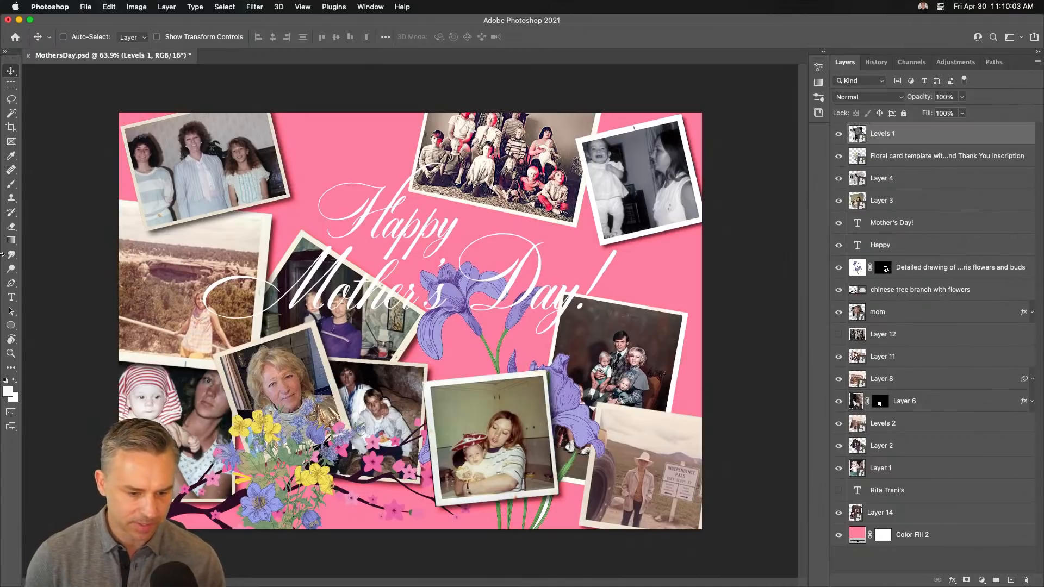
Shift the mom portrait and the Layer 6 photo of three people down-right, and place Layer 6 above the chinese tree branch layer
{"action": "left_click_drag", "start_coordinate": [370, 401], "coordinate": [414, 444]}
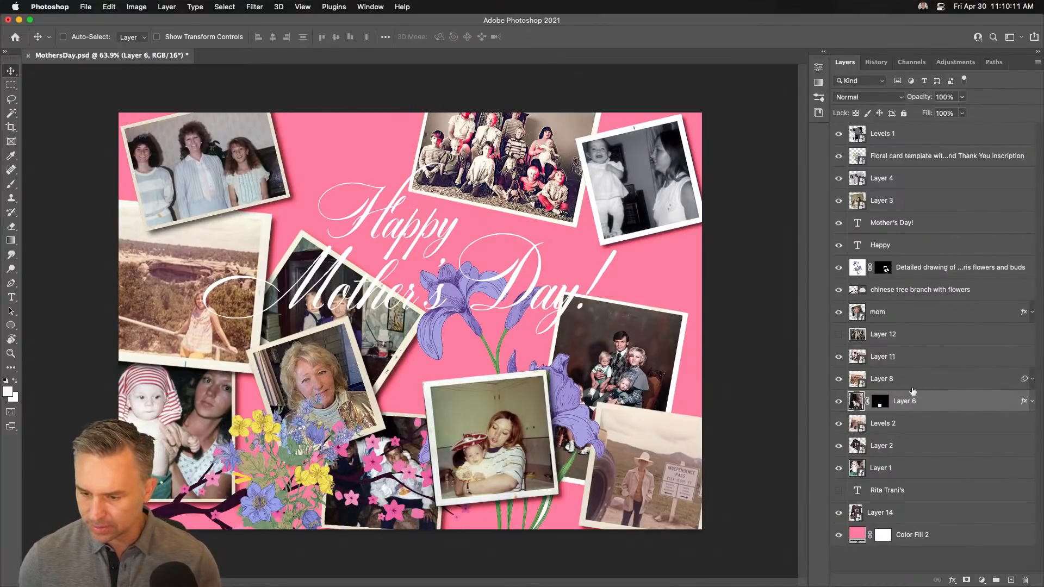
{"action": "left_click_drag", "start_coordinate": [950, 401], "coordinate": [935, 284]}
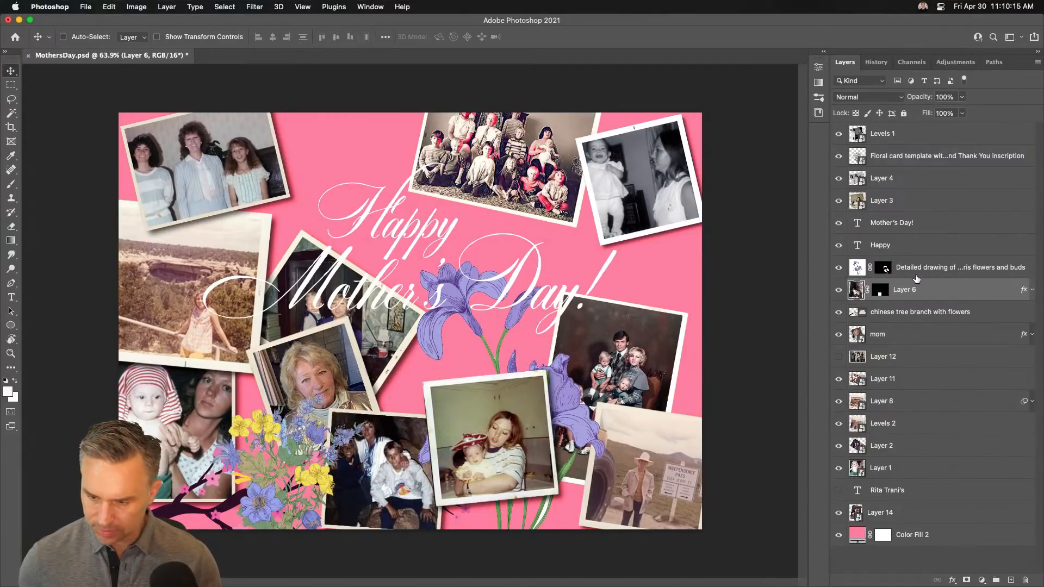
Move the floral bouquet up beside the Happy lettering and reorder its layer directly above Color Fill 2, behind the photos
{"action": "left_click", "coordinate": [904, 268]}
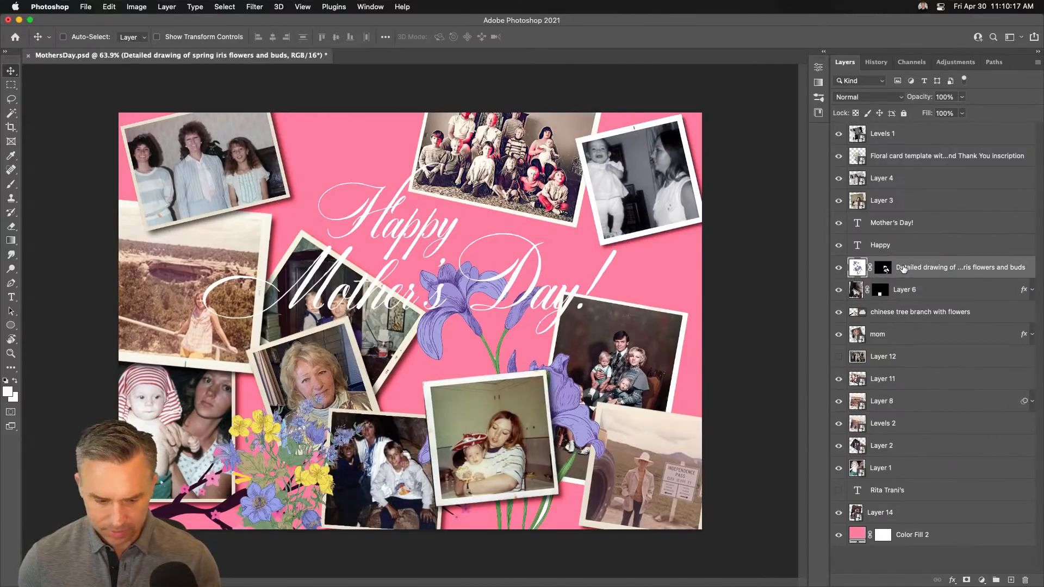
{"action": "left_click", "coordinate": [902, 156]}
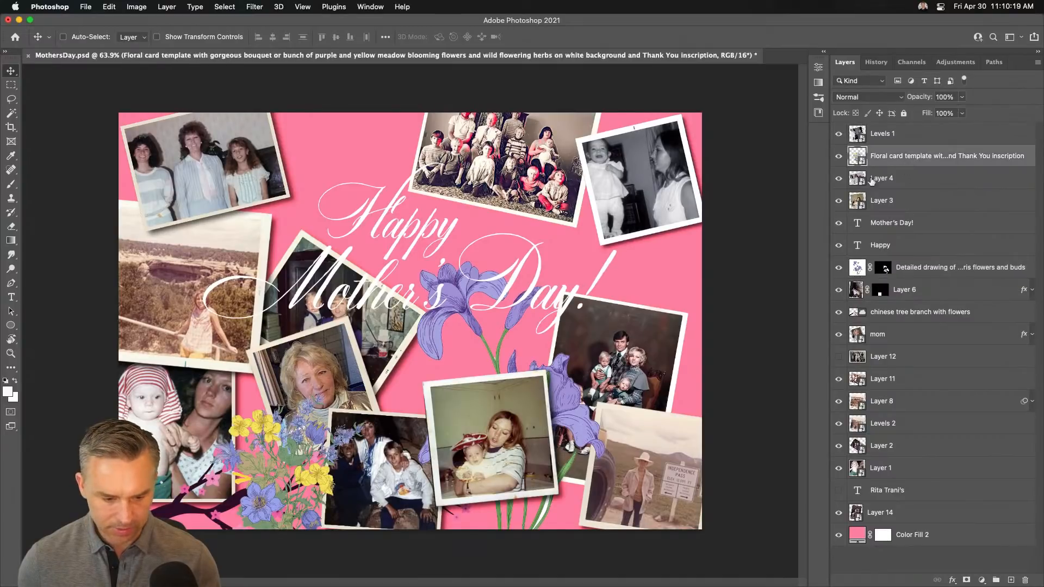
{"action": "left_click_drag", "start_coordinate": [250, 409], "coordinate": [260, 168]}
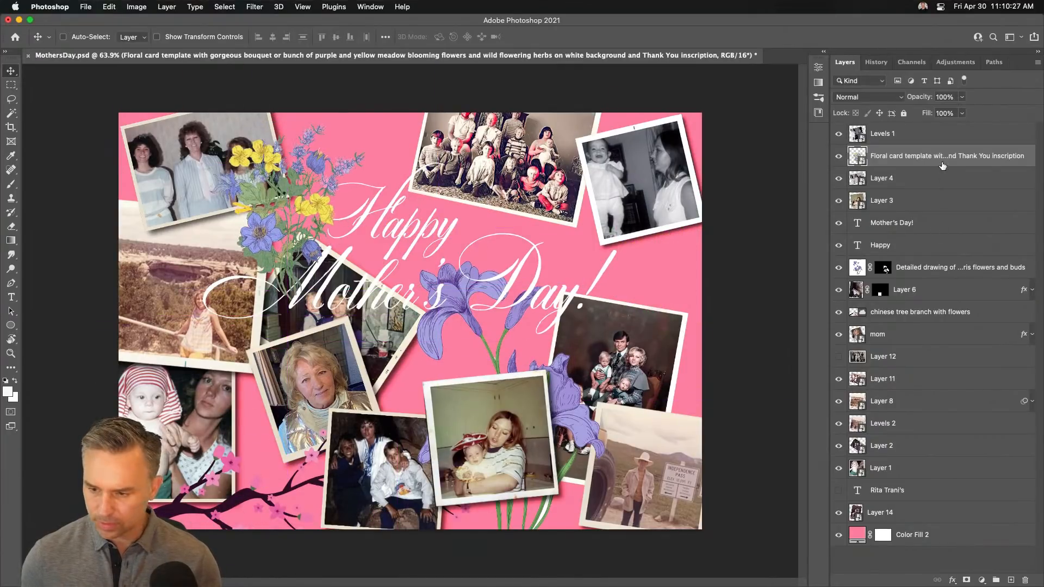
{"action": "left_click_drag", "start_coordinate": [948, 156], "coordinate": [940, 520]}
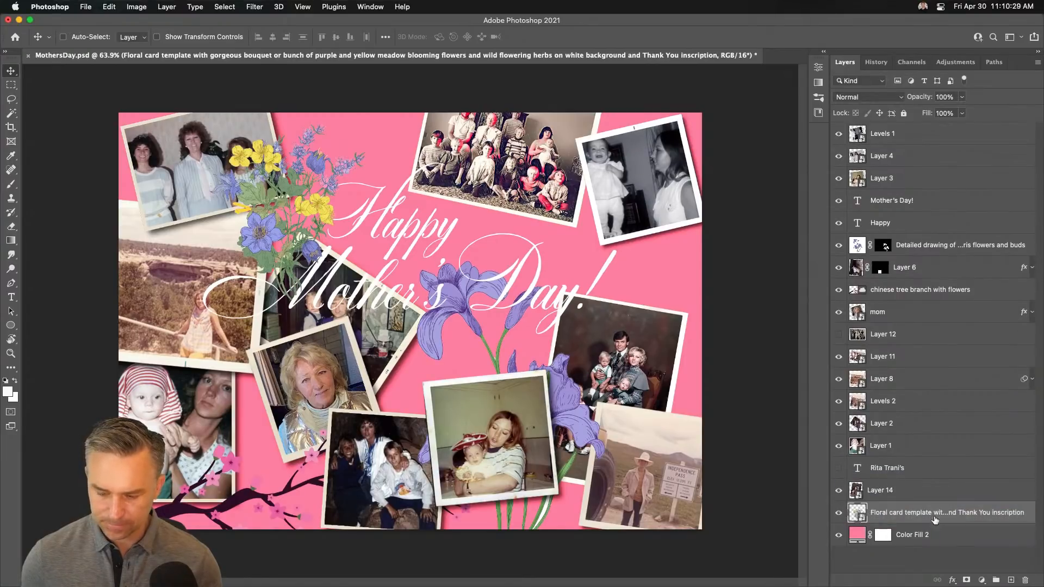
Scale down the photo of the woman in purple, move it down-left near the cherry branch, and shift the mom portrait up-right
{"action": "left_click", "coordinate": [374, 337], "text": "super"}
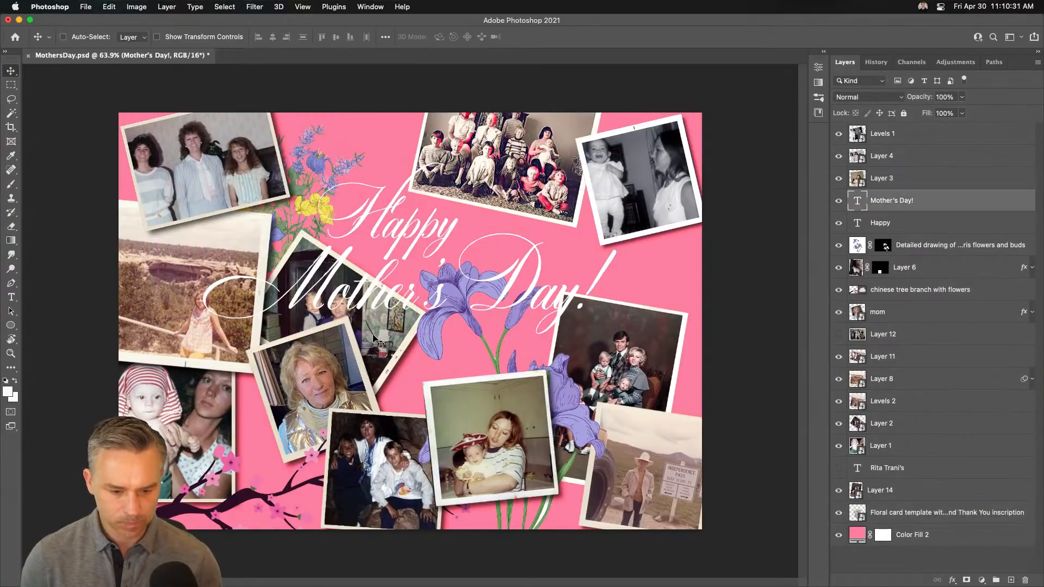
{"action": "mouse_move", "coordinate": [374, 337]}
{"action": "left_mouse_down"}
{"action": "mouse_move", "coordinate": [379, 371]}
{"action": "mouse_move", "coordinate": [377, 340]}
{"action": "left_mouse_up"}
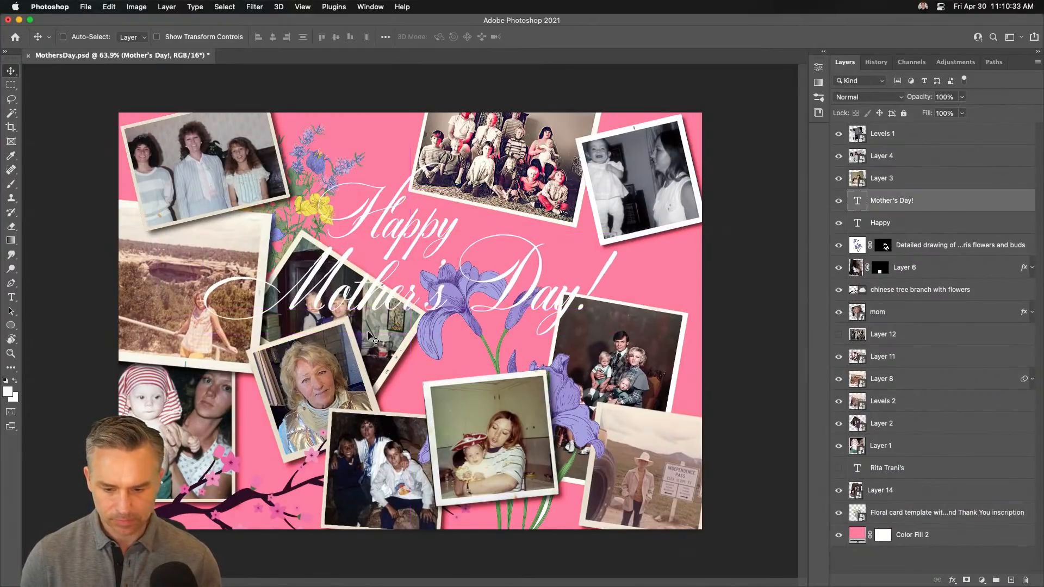
{"action": "left_click", "coordinate": [389, 355]}
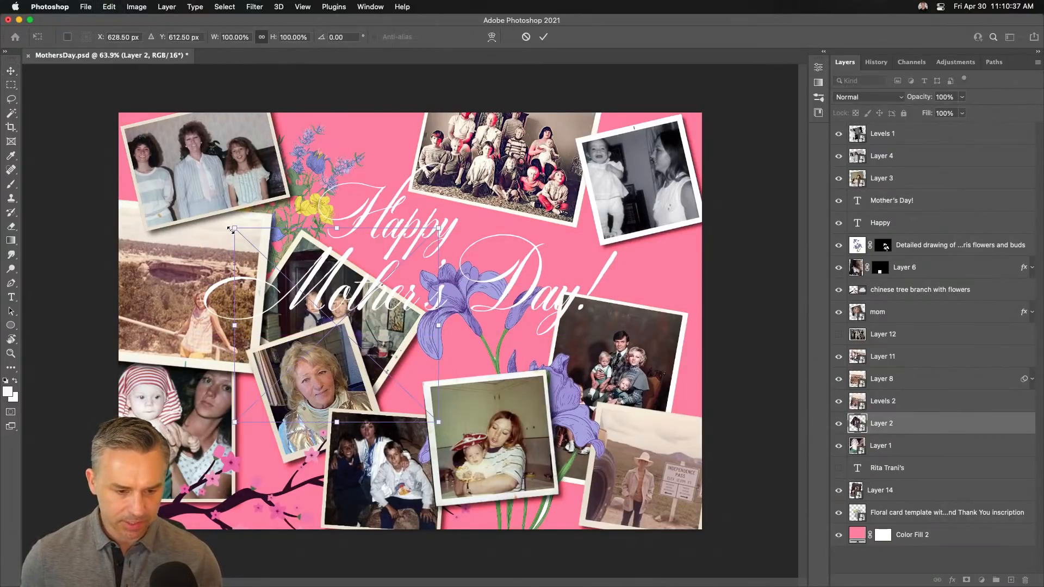
{"action": "key", "text": "super+t"}
{"action": "left_click_drag", "start_coordinate": [234, 228], "coordinate": [252, 303]}
{"action": "key", "text": "Return"}
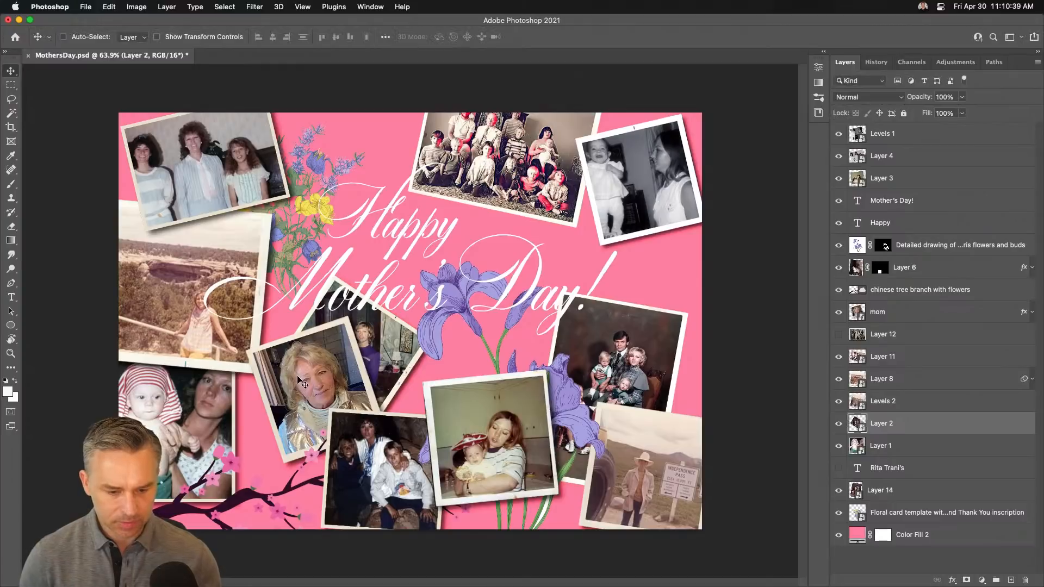
{"action": "left_click_drag", "start_coordinate": [389, 348], "coordinate": [298, 452]}
{"action": "left_click_drag", "start_coordinate": [288, 387], "coordinate": [306, 377]}
Scale down the purple iris drawing and shift it so its blooms rise just above the photo of the woman holding a baby
{"action": "left_click", "coordinate": [420, 345]}
{"action": "key", "text": "super+t"}
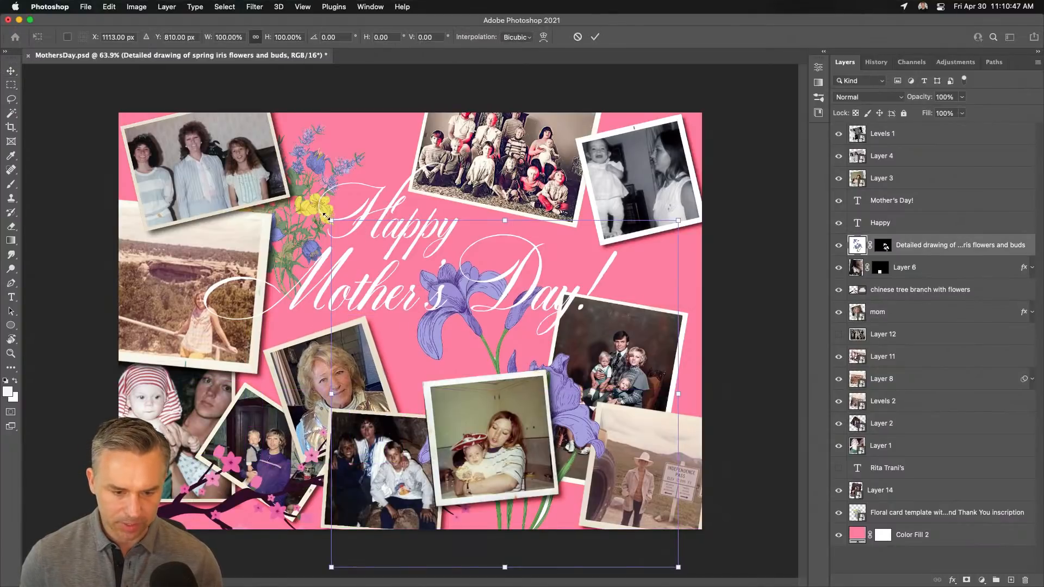
{"action": "left_click_drag", "start_coordinate": [325, 216], "coordinate": [411, 300]}
{"action": "left_click_drag", "start_coordinate": [466, 375], "coordinate": [429, 359]}
{"action": "key", "text": "Return"}
Scale down the Layer 3 photo of the woman holding a baby and nudge it slightly left
{"action": "left_click", "coordinate": [446, 406]}
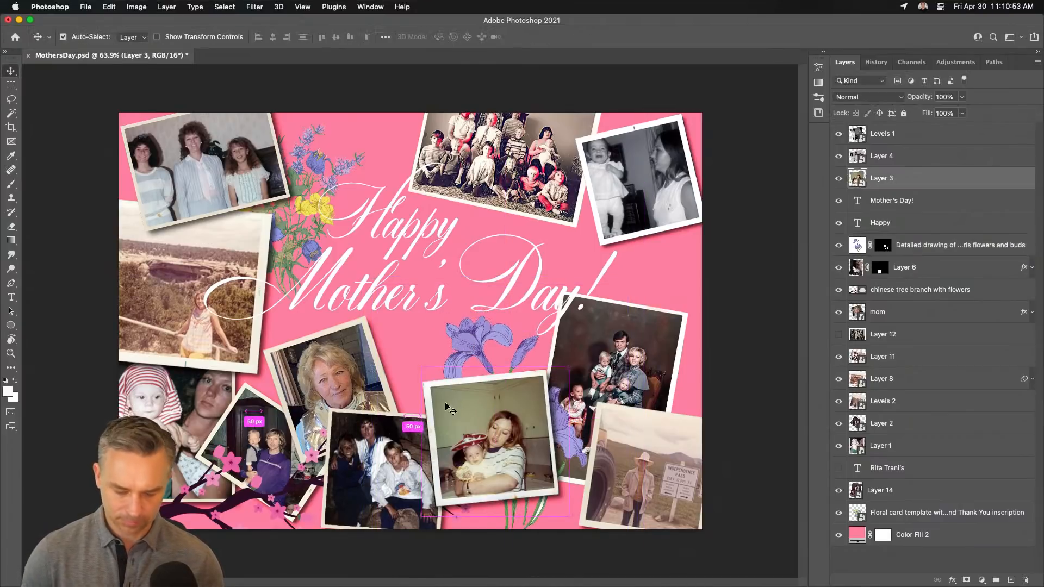
{"action": "key", "text": "super+t"}
{"action": "left_click_drag", "start_coordinate": [417, 368], "coordinate": [432, 382]}
{"action": "key", "text": "Return"}
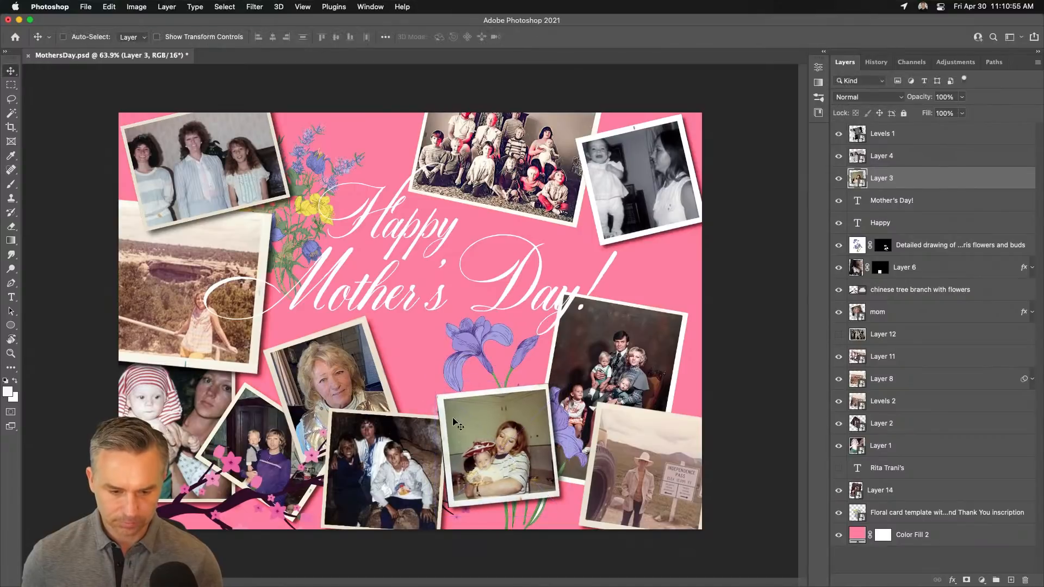
{"action": "left_click_drag", "start_coordinate": [481, 425], "coordinate": [477, 424]}
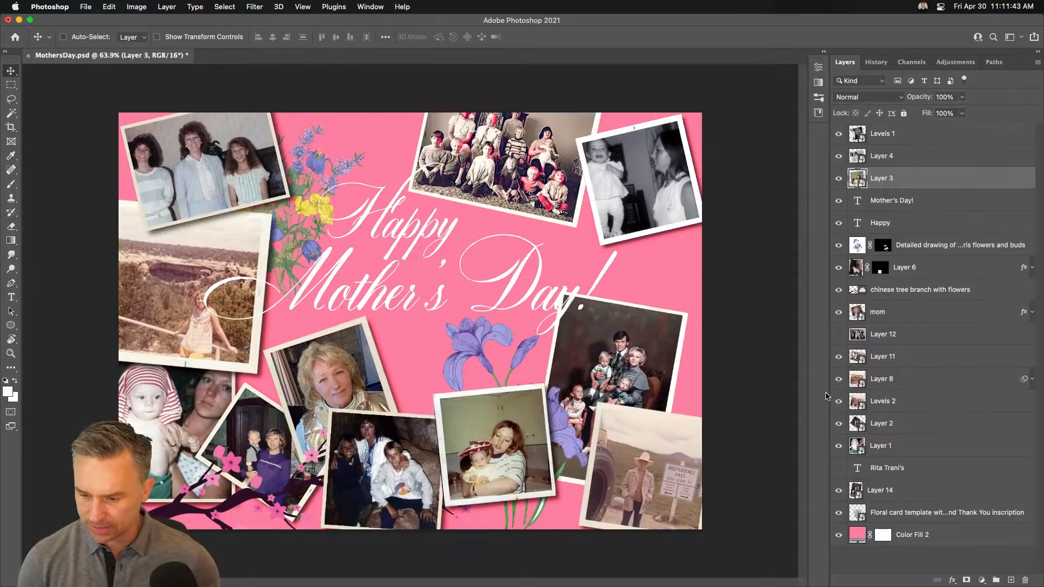
Move the iris drawing and chinese tree branch layers directly above the floral card template layer, behind all photos
{"action": "left_click", "coordinate": [916, 254]}
{"action": "left_click", "coordinate": [908, 291], "text": "super"}
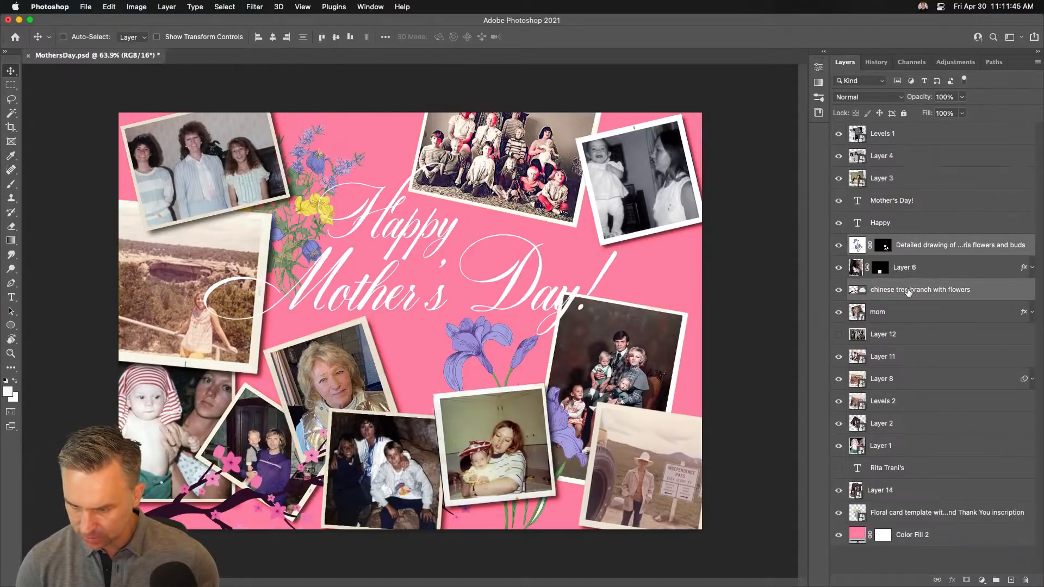
{"action": "left_click_drag", "start_coordinate": [911, 289], "coordinate": [915, 505]}
Delete the hidden unused text layer and the hidden Layer 12, checking what Layer 12 contains before removing it
{"action": "mouse_move", "coordinate": [910, 427]}
{"action": "left_mouse_down"}
{"action": "mouse_move", "coordinate": [942, 462]}
{"action": "mouse_move", "coordinate": [928, 427]}
{"action": "left_mouse_up"}
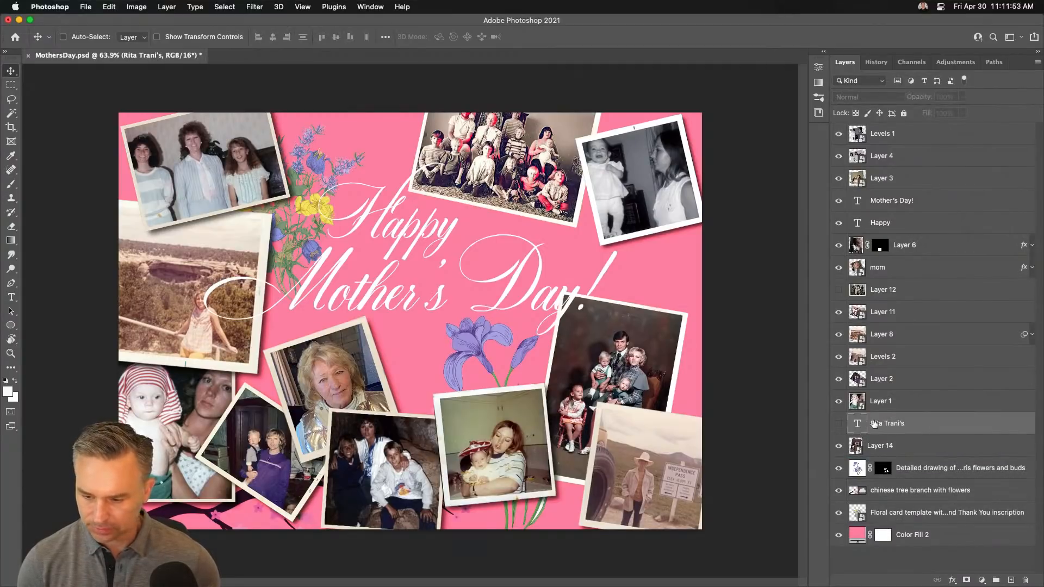
{"action": "left_click_drag", "start_coordinate": [908, 428], "coordinate": [1025, 579]}
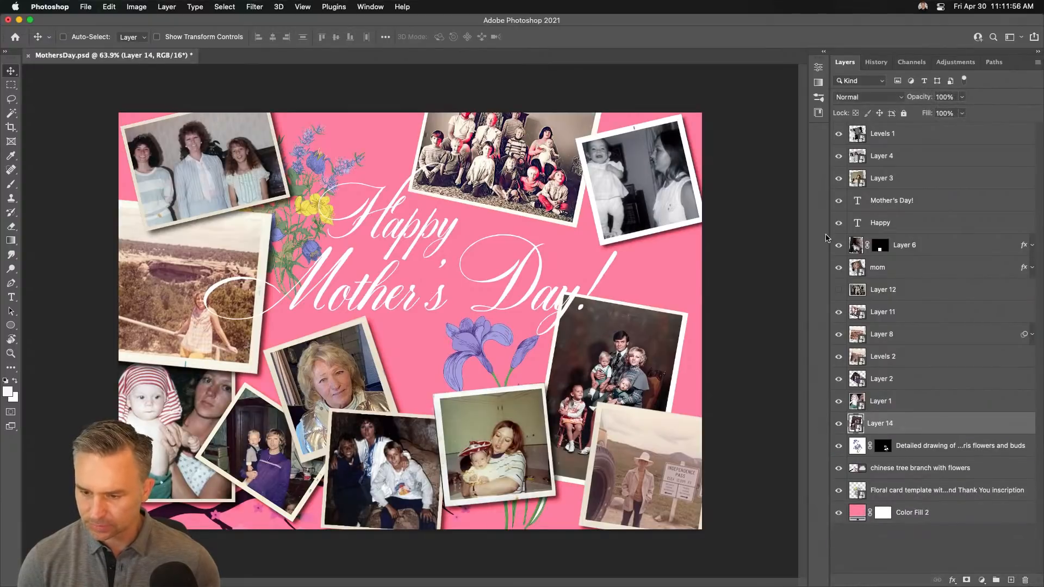
{"action": "left_click", "coordinate": [837, 291]}
{"action": "left_click", "coordinate": [838, 292]}
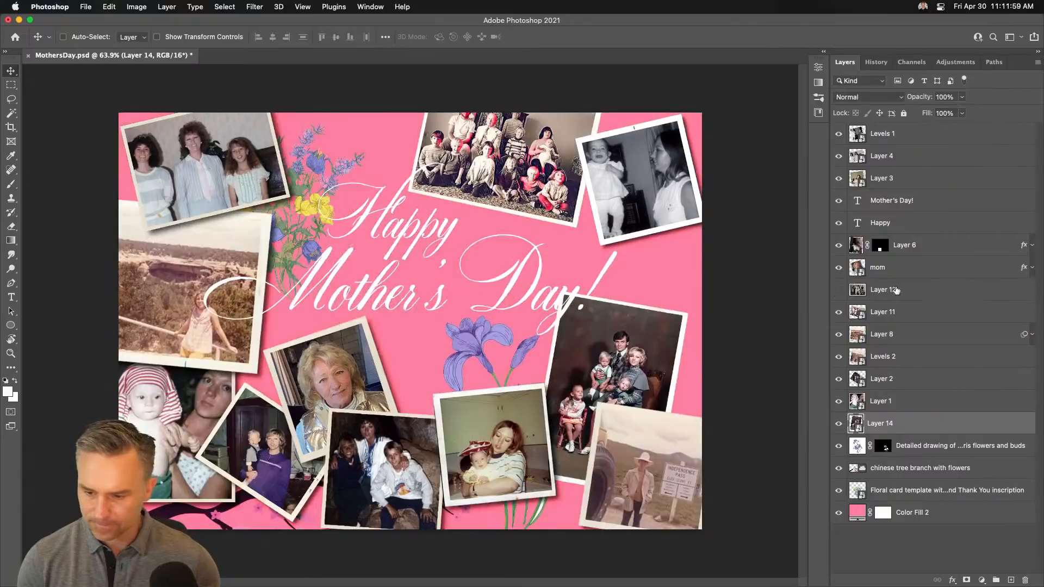
{"action": "left_click_drag", "start_coordinate": [895, 291], "coordinate": [1025, 579]}
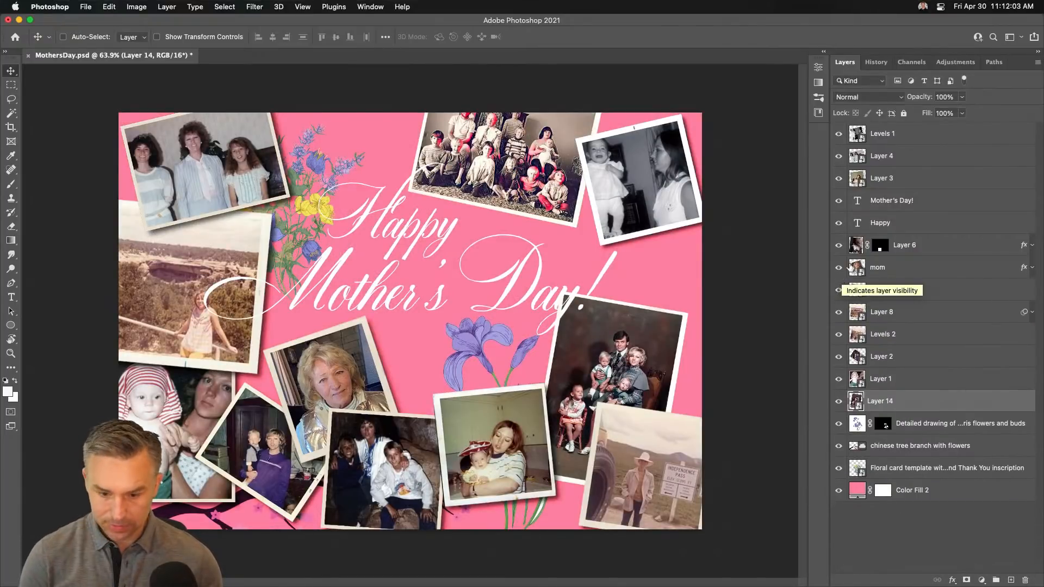
Move the Happy and Mother's Day! text layers below Layer 14, directly above the iris drawing layer
{"action": "left_click", "coordinate": [884, 224]}
{"action": "left_click", "coordinate": [946, 201], "text": "shift"}
{"action": "left_click_drag", "start_coordinate": [946, 201], "coordinate": [922, 413]}
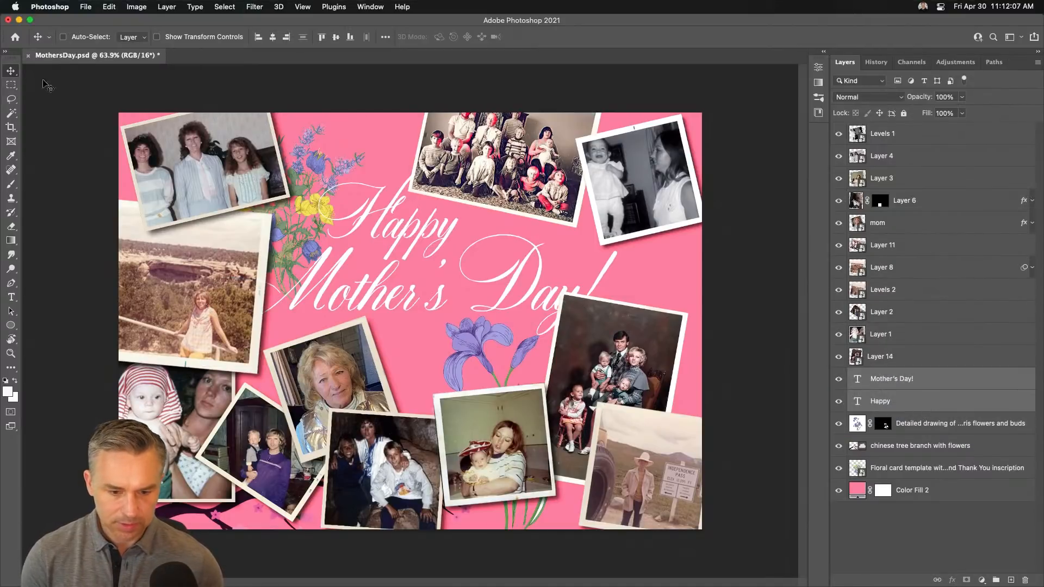
Rotate the floral bouquet beside the Happy lettering clockwise so it fans out from behind the photo of three women
{"action": "key", "text": "super"}
{"action": "left_click", "coordinate": [310, 172]}
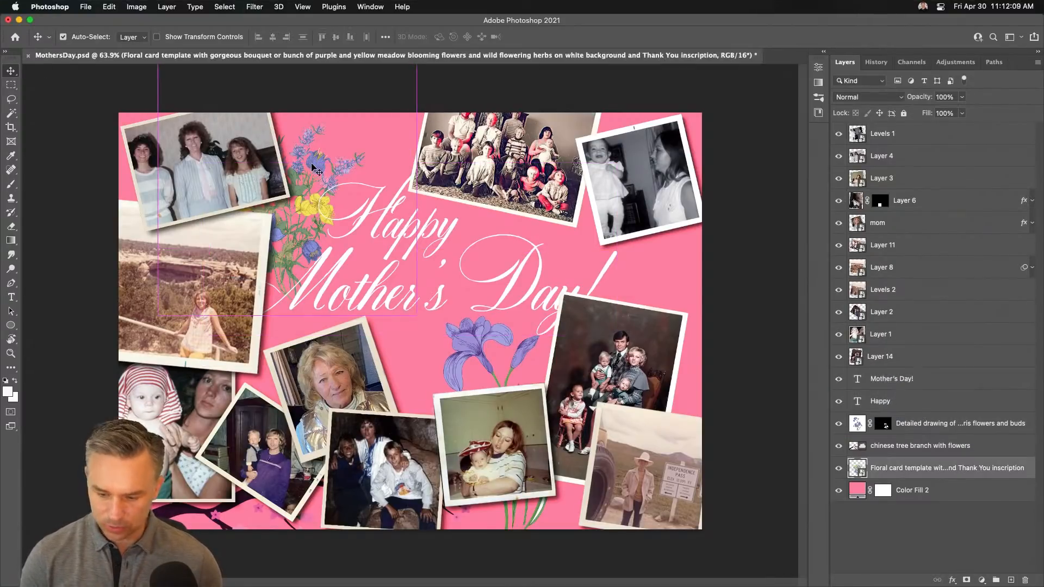
{"action": "key", "text": "super+t"}
{"action": "left_click_drag", "start_coordinate": [138, 122], "coordinate": [235, 205]}
{"action": "key", "text": "Return"}
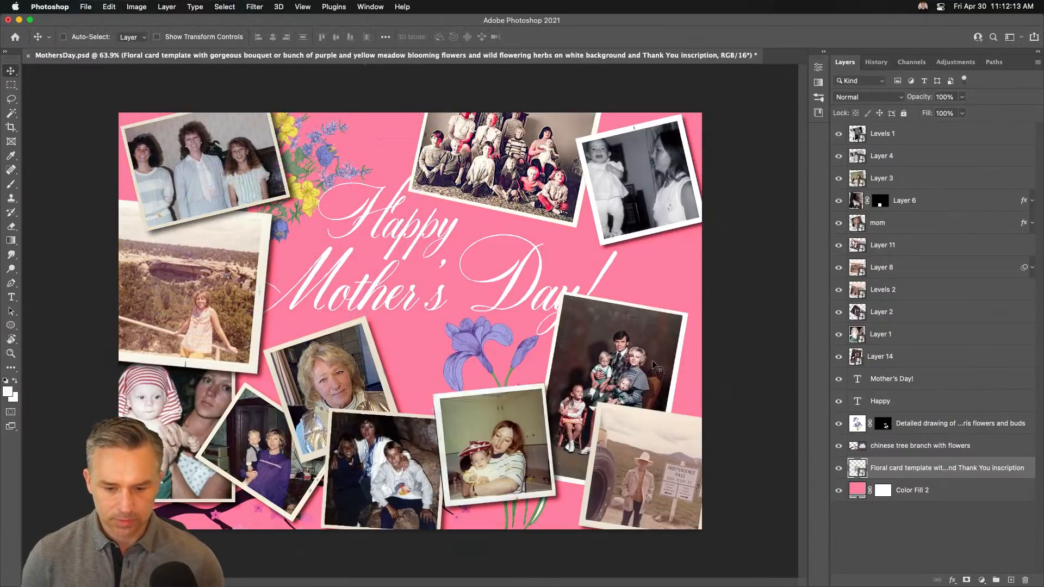
Scale the Layer 14 family portrait down to 63.41% and shift it right, clear of the Mother's Day! lettering
{"action": "left_click", "coordinate": [588, 341]}
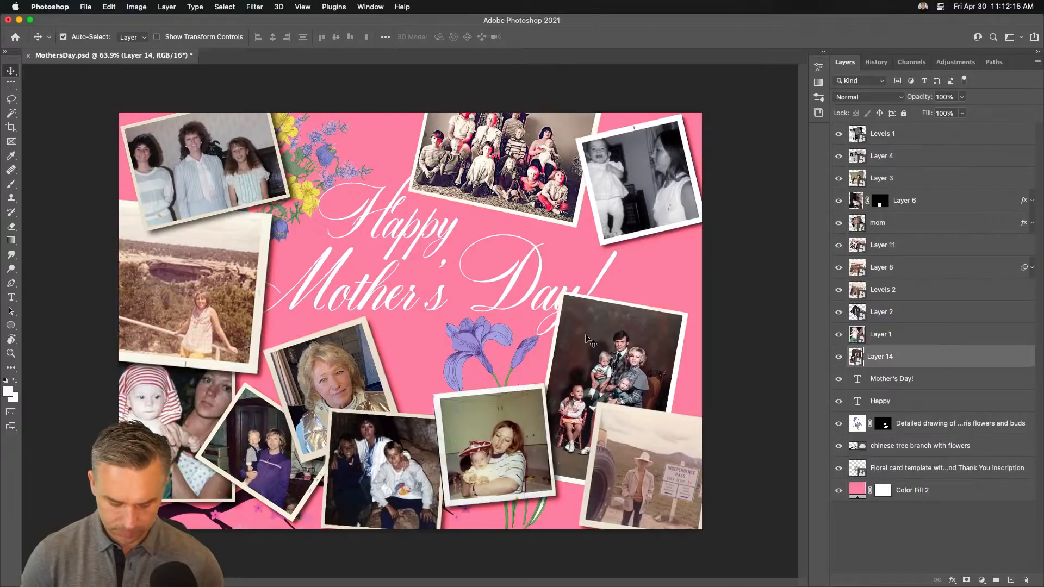
{"action": "key", "text": "super+t"}
{"action": "left_click_drag", "start_coordinate": [366, 227], "coordinate": [420, 294]}
{"action": "left_click_drag", "start_coordinate": [486, 423], "coordinate": [484, 374]}
{"action": "key", "text": "Return"}
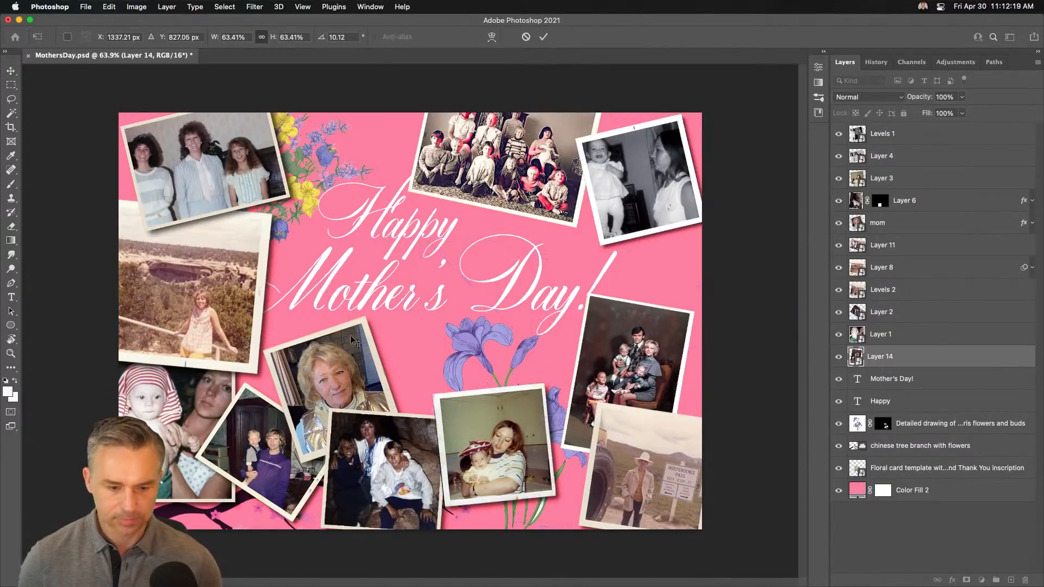
Scale down the Layer 8 canyon photo and reposition it at the card's left edge, and nudge the large group photo down-right
{"action": "left_click", "coordinate": [194, 297]}
{"action": "key", "text": "super+t"}
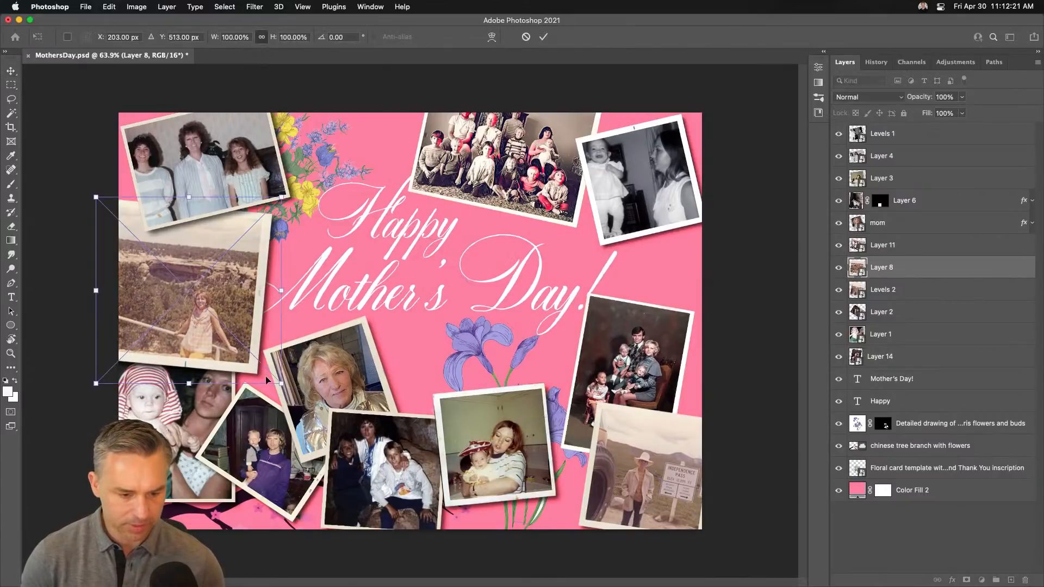
{"action": "left_click_drag", "start_coordinate": [282, 384], "coordinate": [259, 353]}
{"action": "key", "text": "Return"}
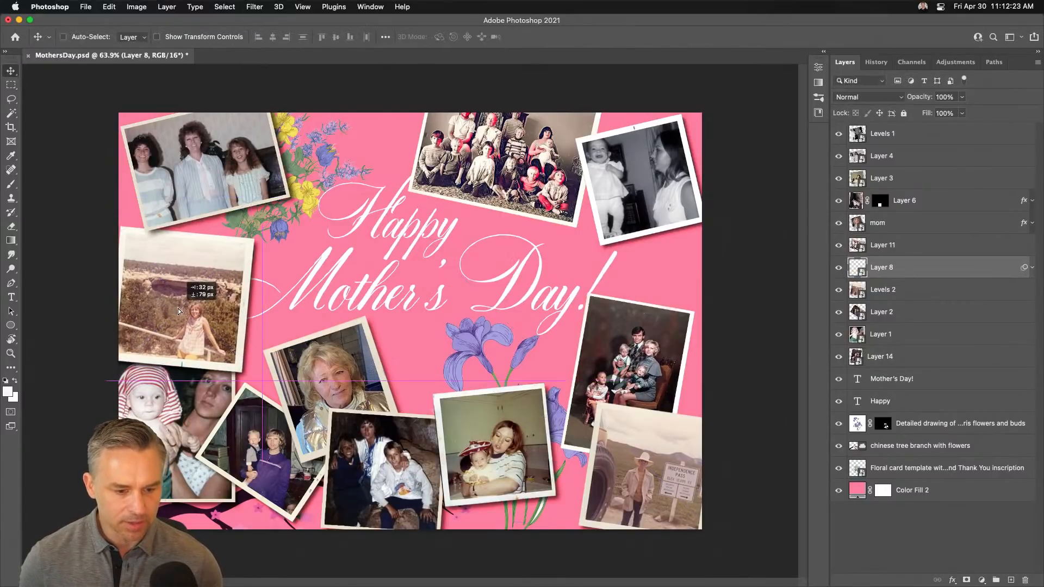
{"action": "left_click_drag", "start_coordinate": [178, 309], "coordinate": [177, 299]}
{"action": "left_click_drag", "start_coordinate": [511, 161], "coordinate": [507, 160]}
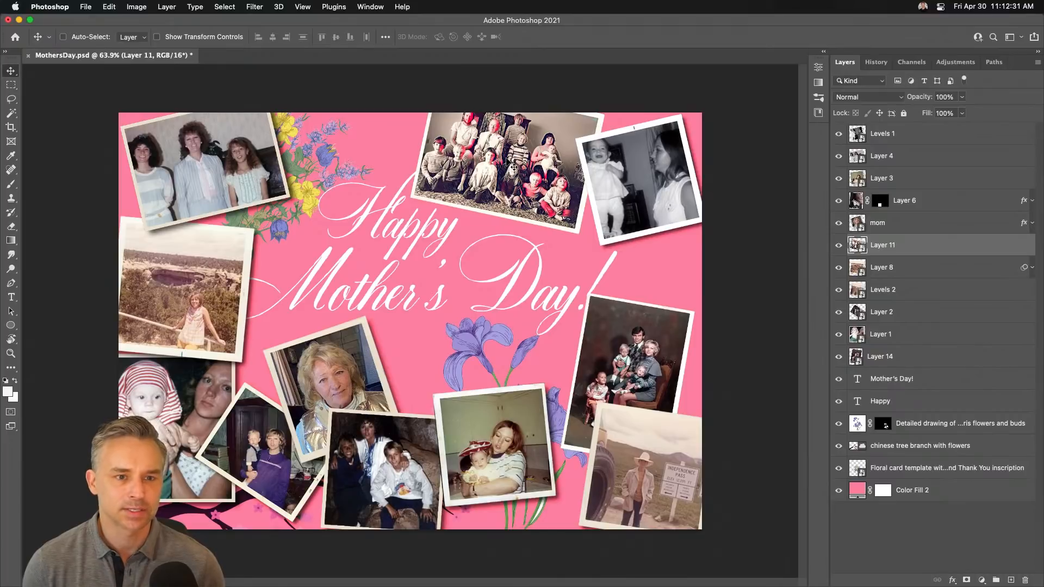
Group all photo layers from Layer 14 up to Levels 1 and name the group Photos
{"action": "left_click", "coordinate": [876, 359]}
{"action": "left_click", "coordinate": [917, 135], "text": "shift"}
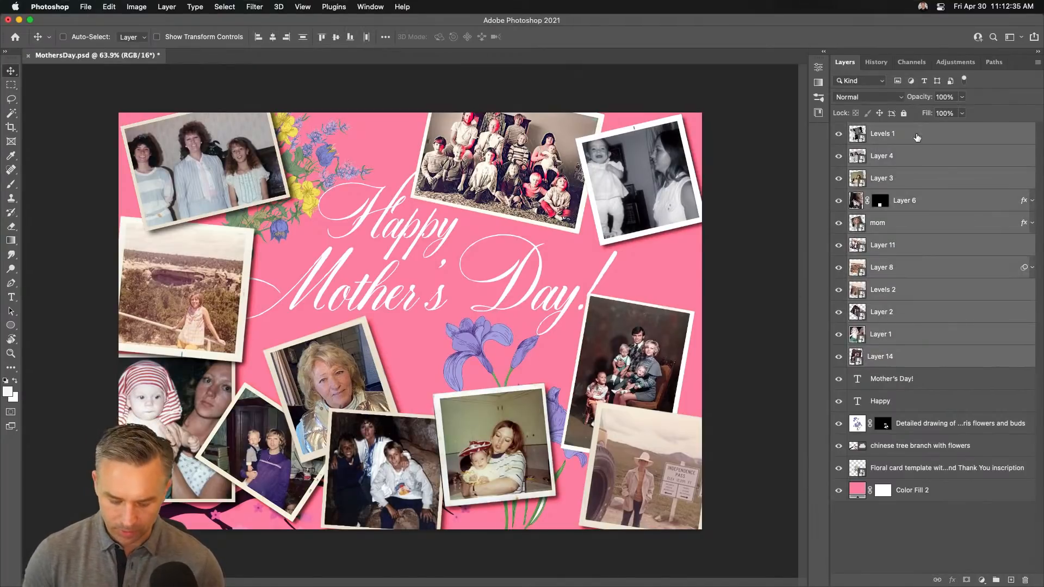
{"action": "key", "text": "super+g"}
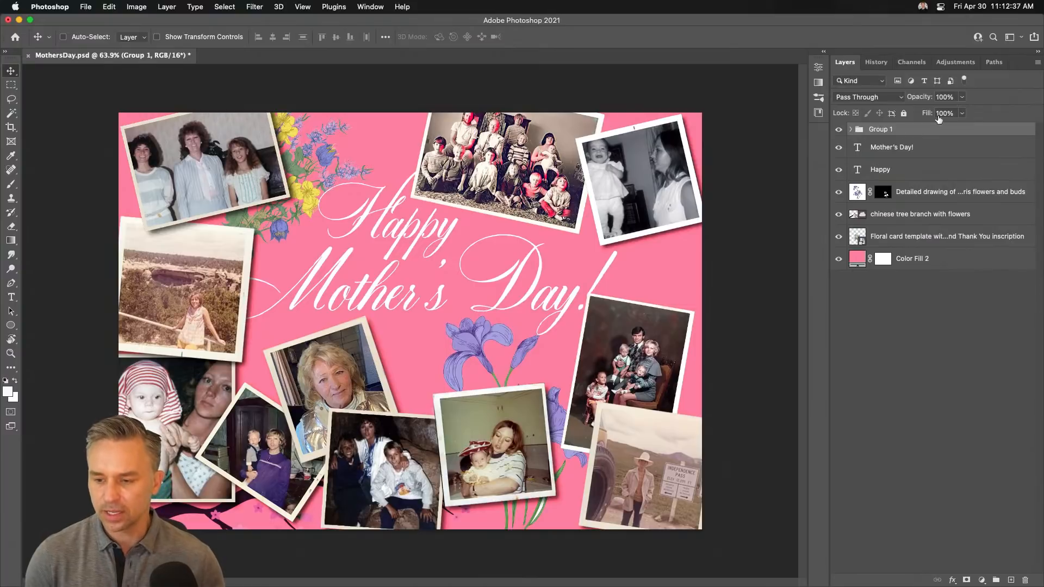
{"action": "double_click", "coordinate": [878, 129]}
{"action": "type", "text": "Ph"}
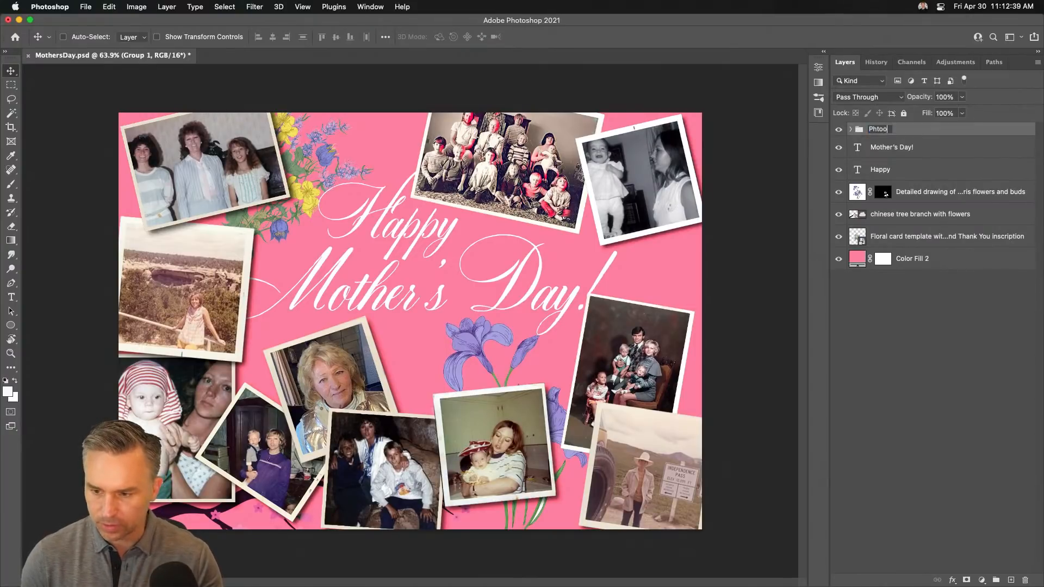
{"action": "type", "text": "otos"}
{"action": "key", "text": "Return"}
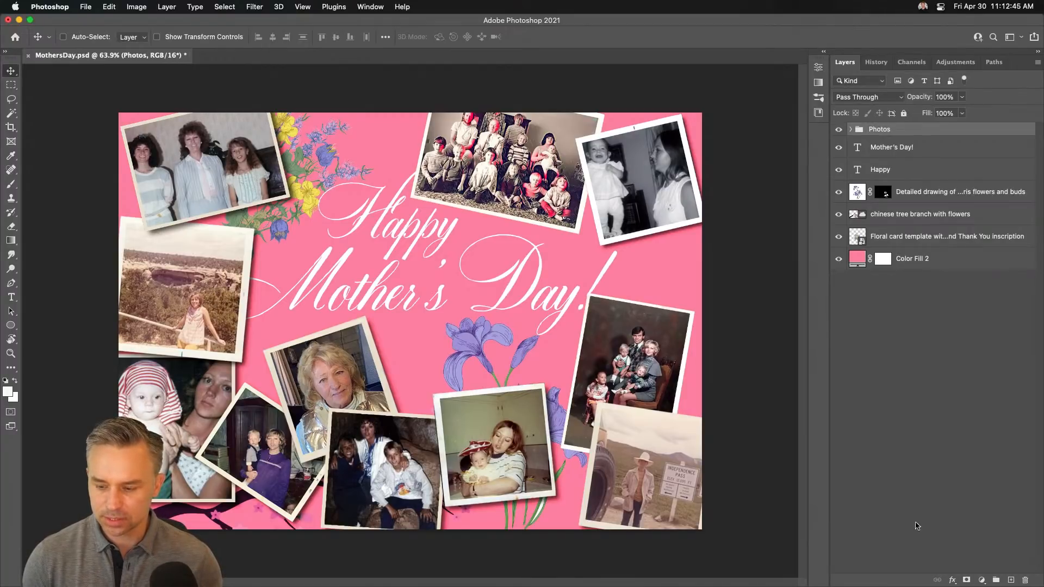
Add a Black & White adjustment layer above the Photos group and clip it to the group
{"action": "left_click", "coordinate": [981, 580]}
{"action": "left_click", "coordinate": [991, 460]}
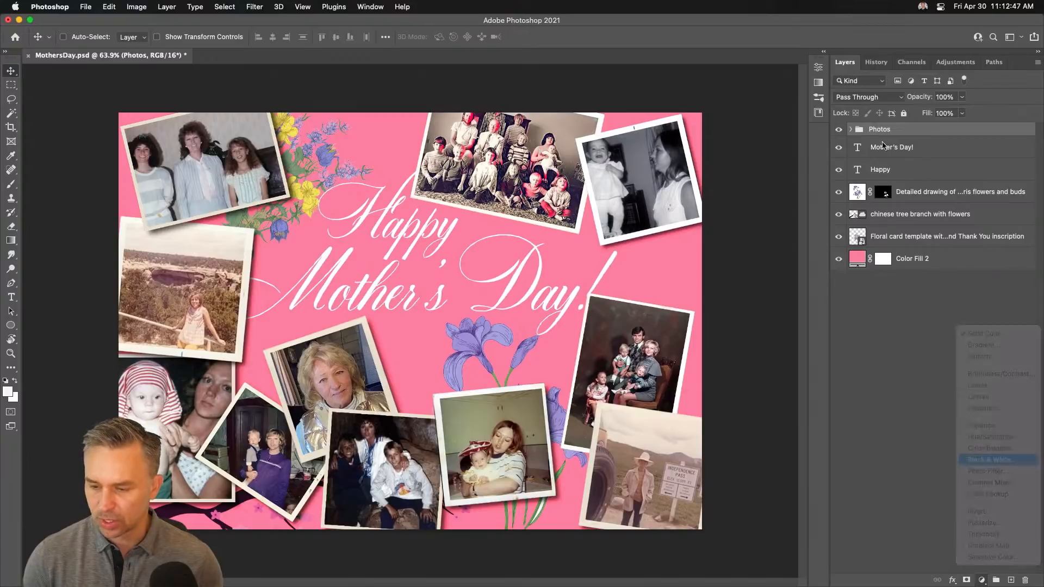
{"action": "left_click", "coordinate": [907, 143], "text": "alt"}
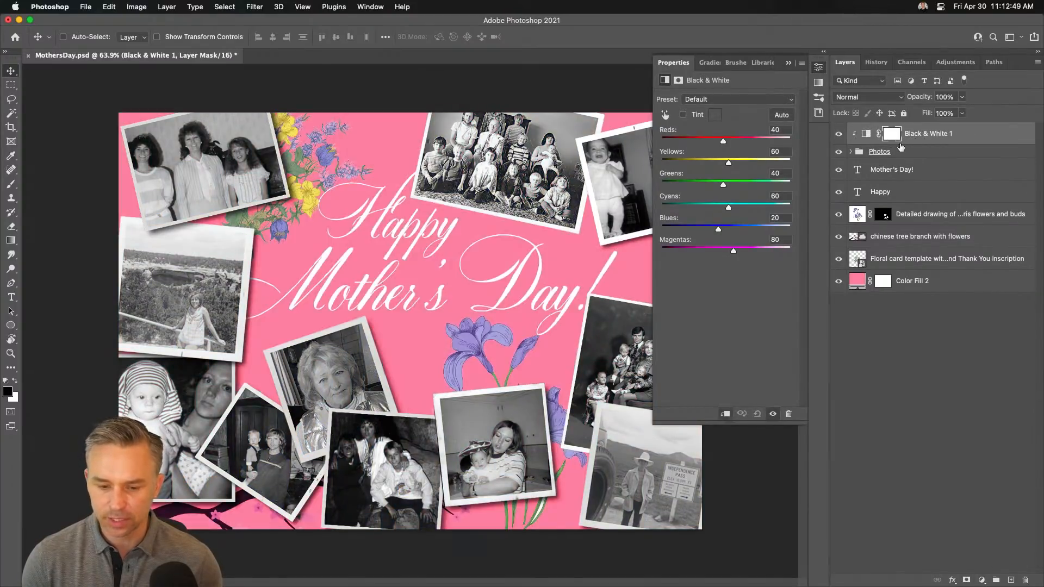
{"action": "left_click", "coordinate": [788, 64]}
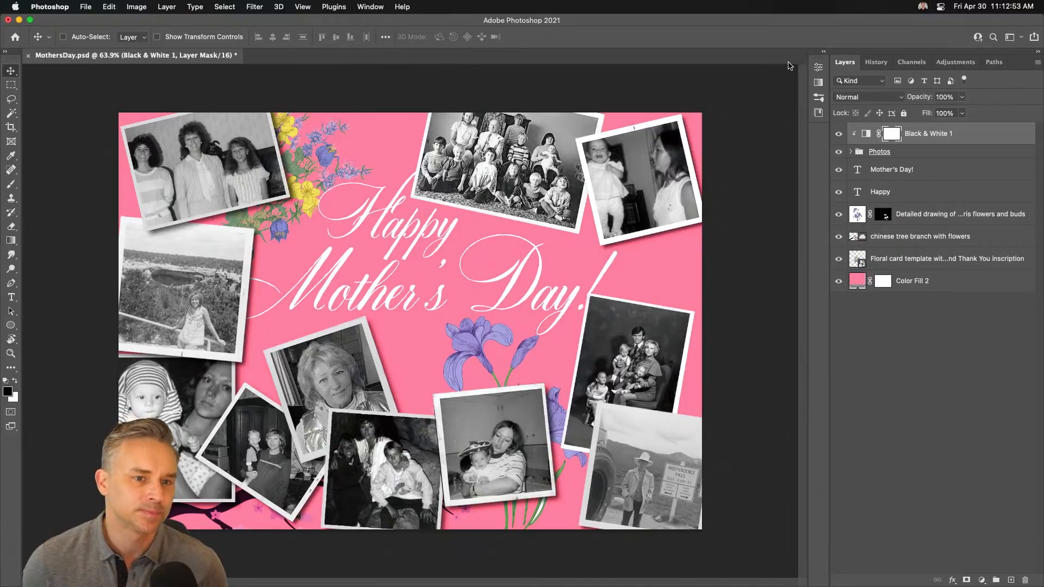
Toggle the Black & White 1 layer's visibility to compare the photos in colour and in black and white
{"action": "left_click", "coordinate": [840, 135]}
{"action": "left_click", "coordinate": [839, 135]}
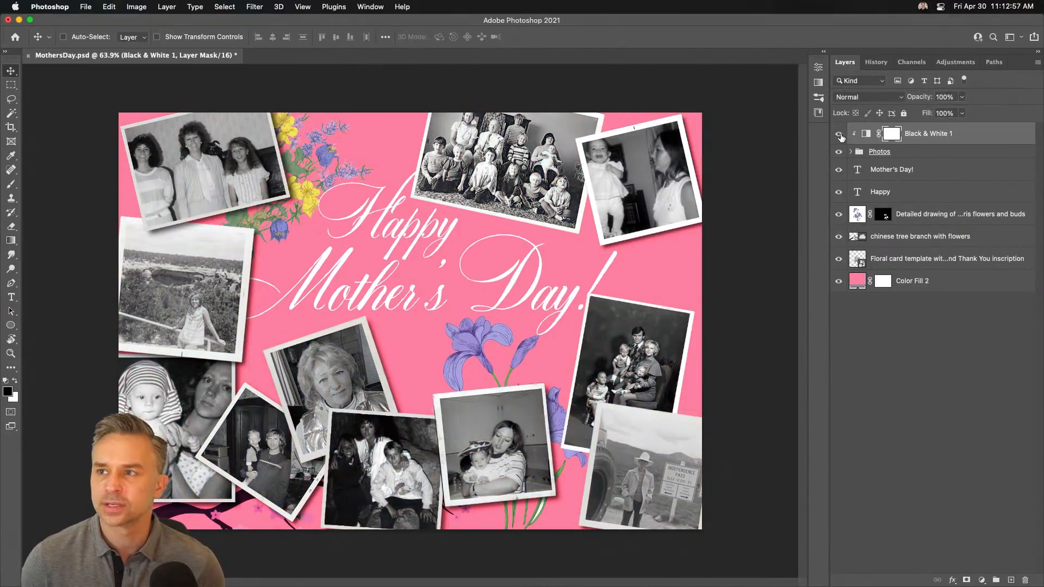
{"action": "left_click", "coordinate": [840, 136]}
{"action": "left_click", "coordinate": [840, 136]}
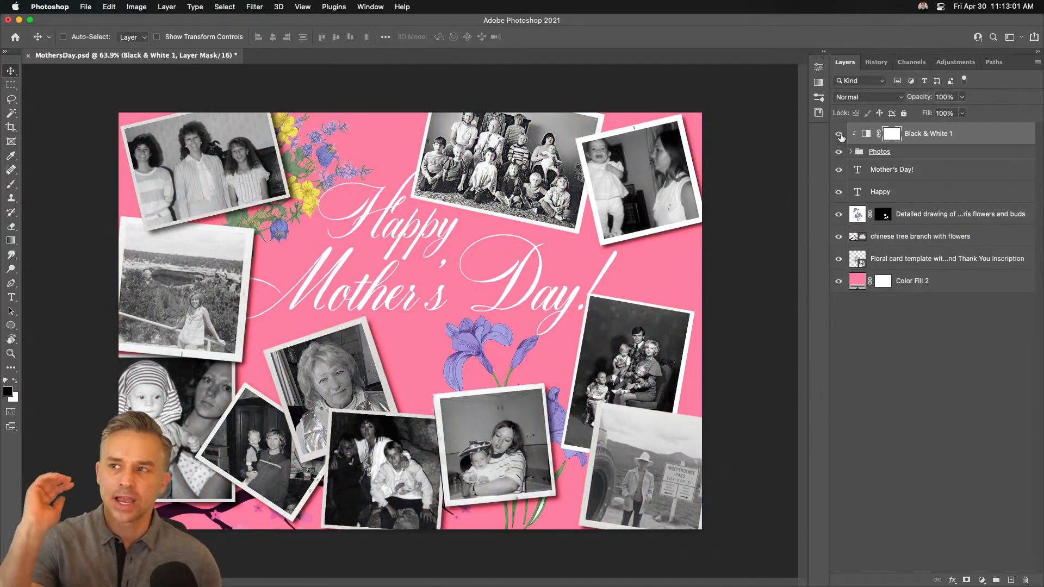
{"action": "left_click", "coordinate": [840, 136]}
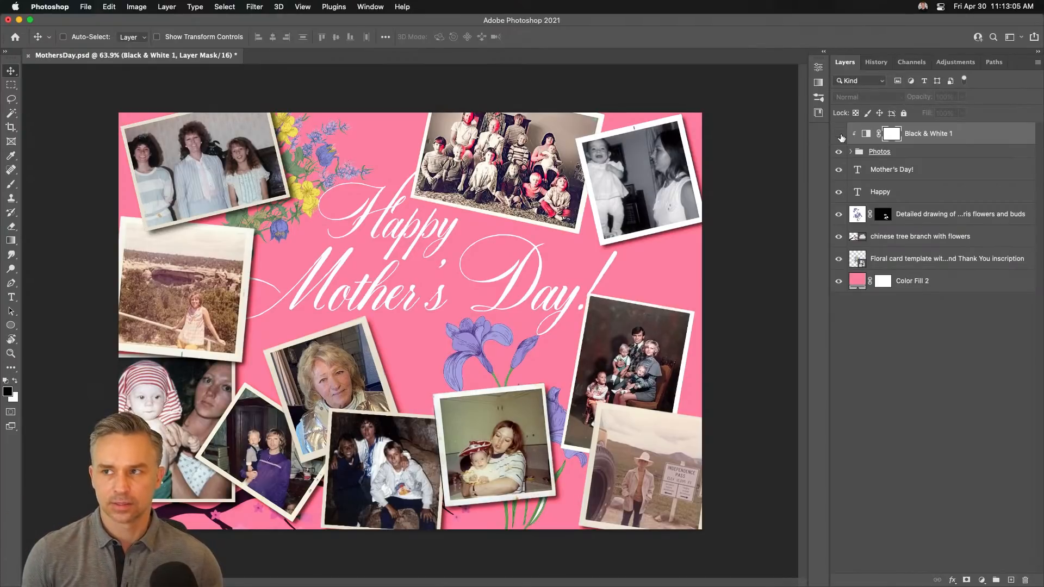
{"action": "left_click", "coordinate": [840, 135]}
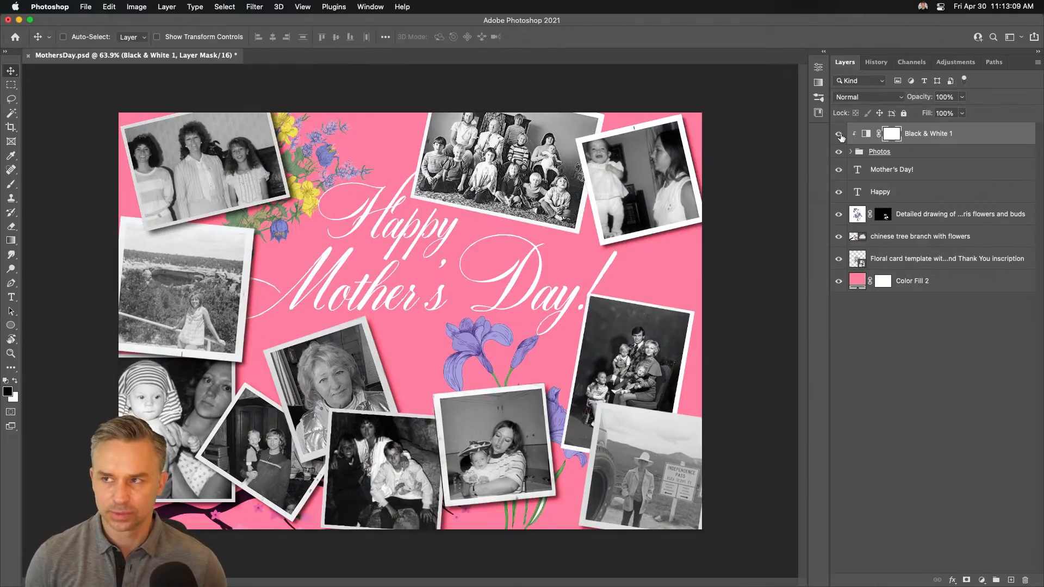
Try the large group photo at the middle of the card with the Happy Mother's Day! lettering moved up above it
{"action": "left_click_drag", "start_coordinate": [484, 171], "coordinate": [447, 303]}
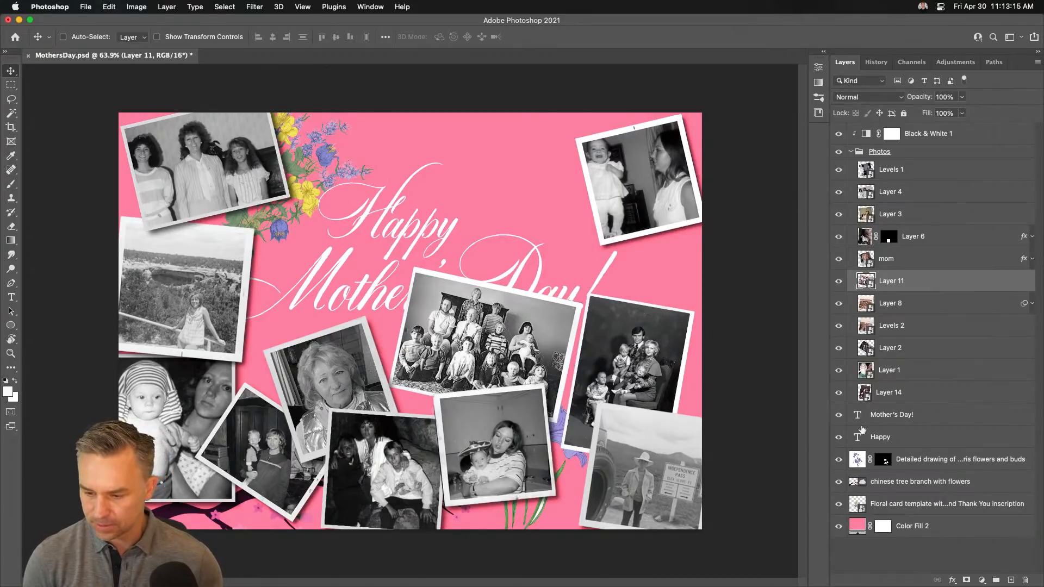
{"action": "left_click", "coordinate": [883, 417]}
{"action": "left_click", "coordinate": [909, 436], "text": "shift"}
{"action": "left_click_drag", "start_coordinate": [333, 299], "coordinate": [334, 255]}
Shift the photo of three women and the baby photo left, and place the large group photo at the card's top edge
{"action": "mouse_move", "coordinate": [201, 168]}
{"action": "left_mouse_down"}
{"action": "mouse_move", "coordinate": [171, 180]}
{"action": "mouse_move", "coordinate": [190, 171]}
{"action": "left_mouse_up"}
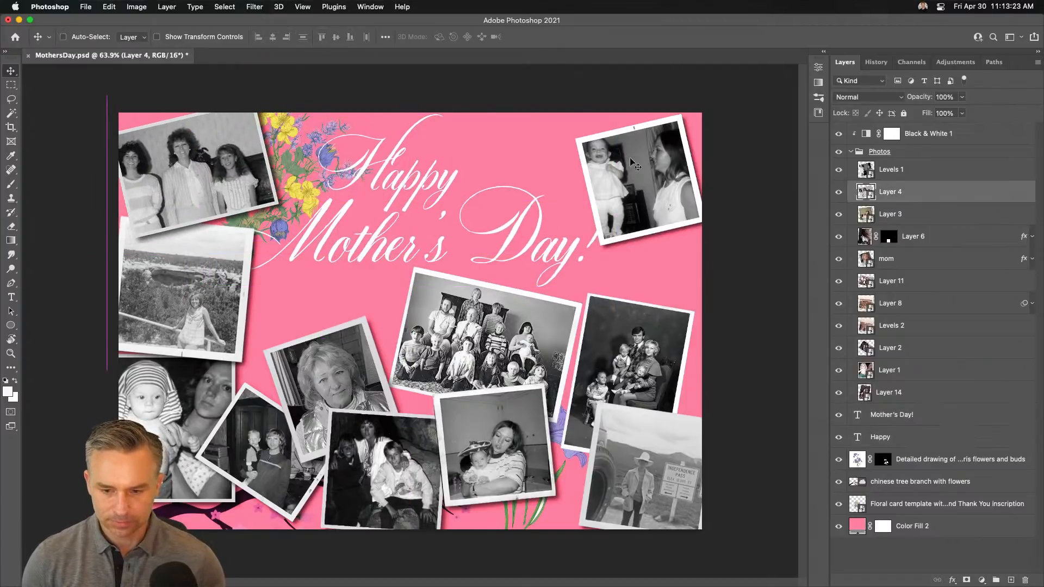
{"action": "left_click_drag", "start_coordinate": [635, 175], "coordinate": [620, 178]}
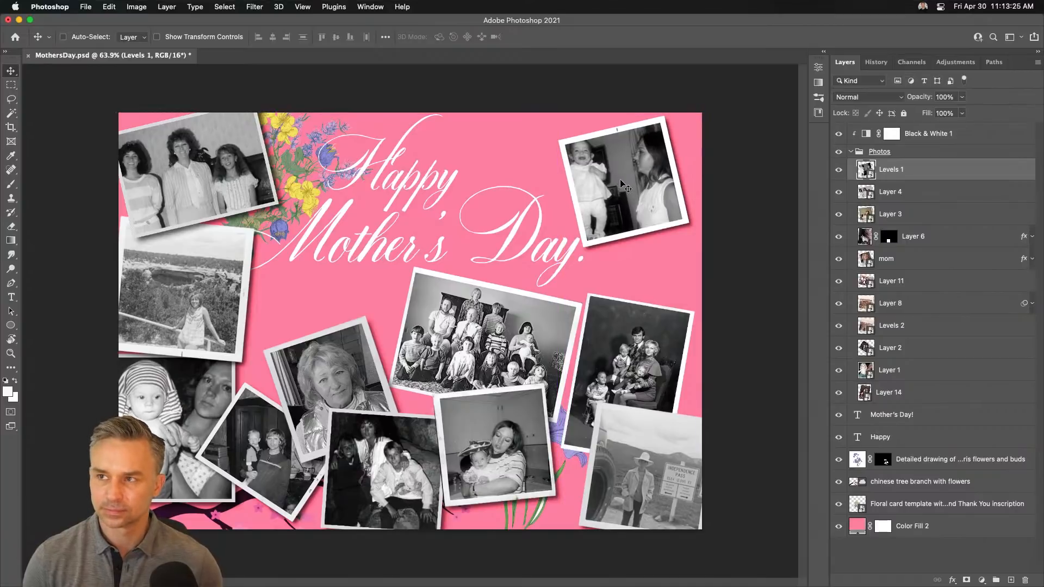
{"action": "left_click_drag", "start_coordinate": [421, 282], "coordinate": [405, 162]}
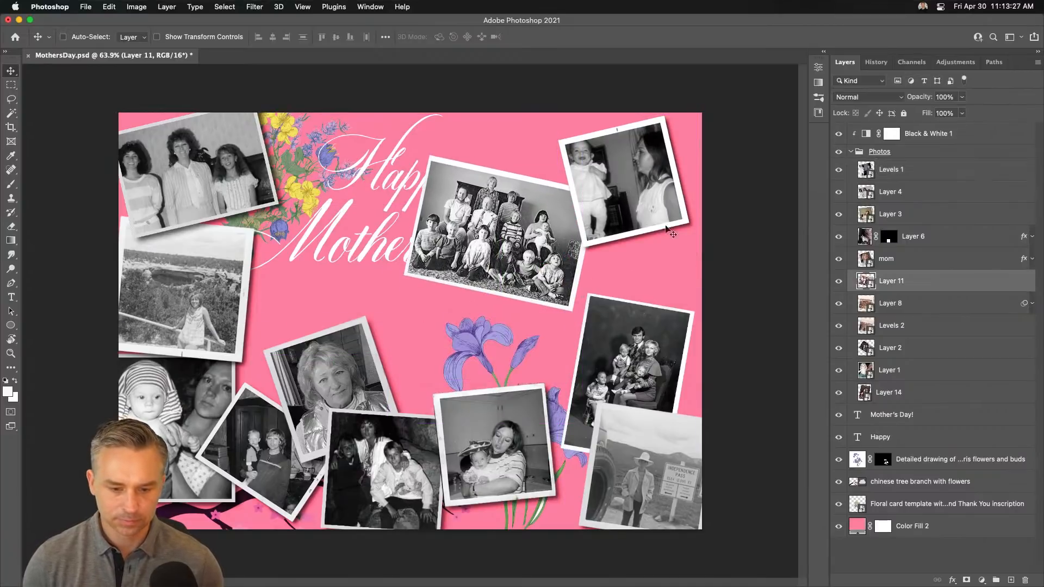
{"action": "left_click_drag", "start_coordinate": [448, 232], "coordinate": [454, 187]}
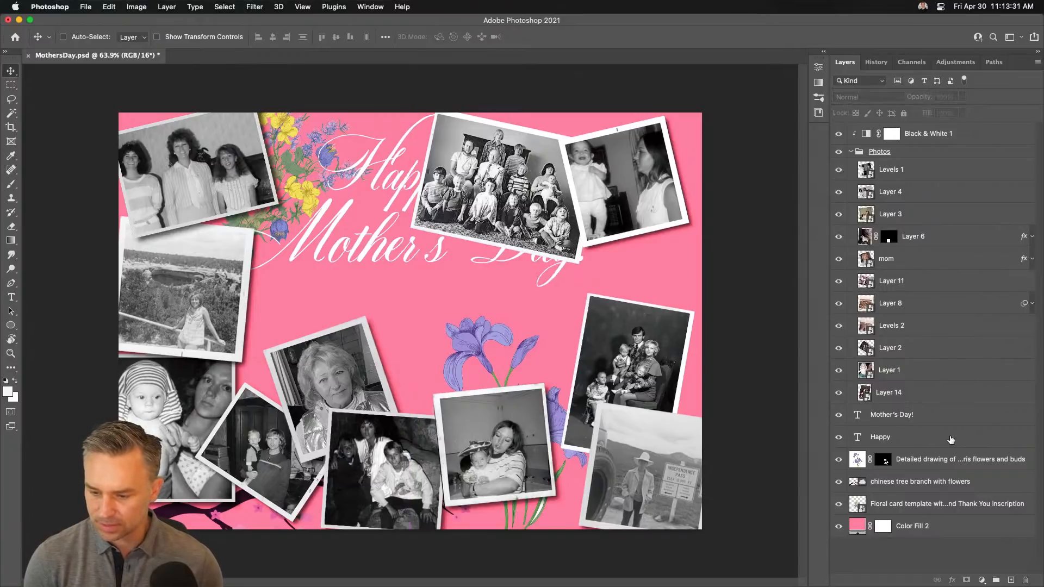
Move the Happy and Mother's Day! lettering down below the large group photo, and select the Black & White 1 layer
{"action": "left_click", "coordinate": [924, 415]}
{"action": "left_click", "coordinate": [924, 437], "text": "shift"}
{"action": "left_click_drag", "start_coordinate": [307, 248], "coordinate": [301, 324]}
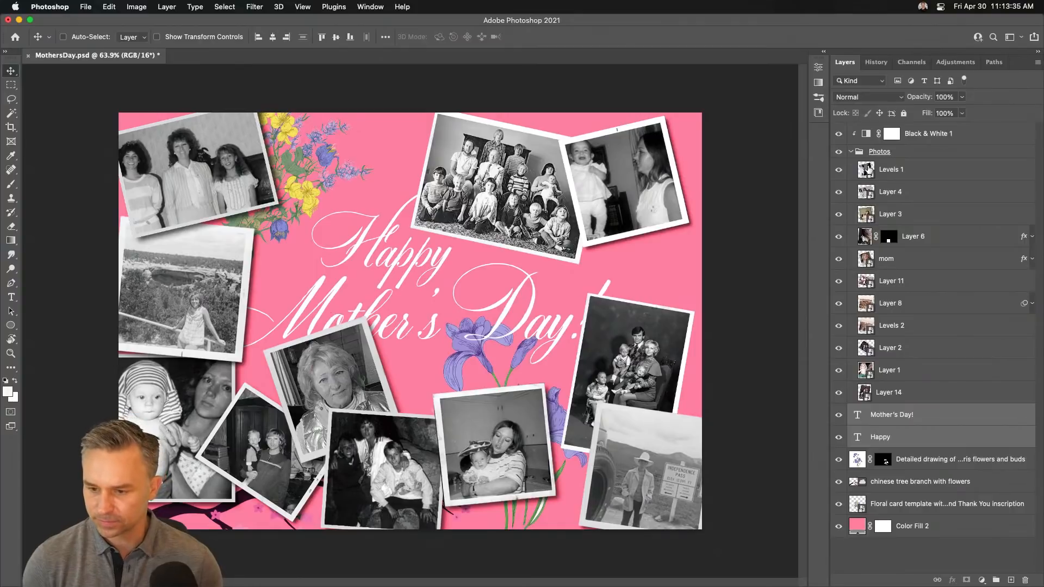
{"action": "left_click", "coordinate": [984, 138]}
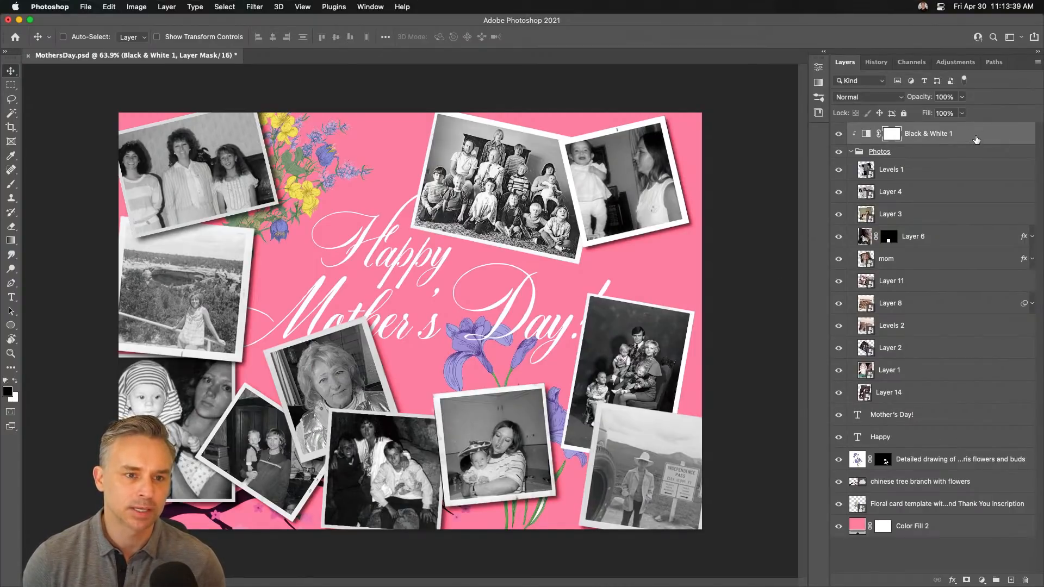
Delete the Black & White 1 adjustment layer and ungroup the Photos group
{"action": "left_click_drag", "start_coordinate": [979, 140], "coordinate": [1025, 580]}
{"action": "right_click", "coordinate": [918, 127]}
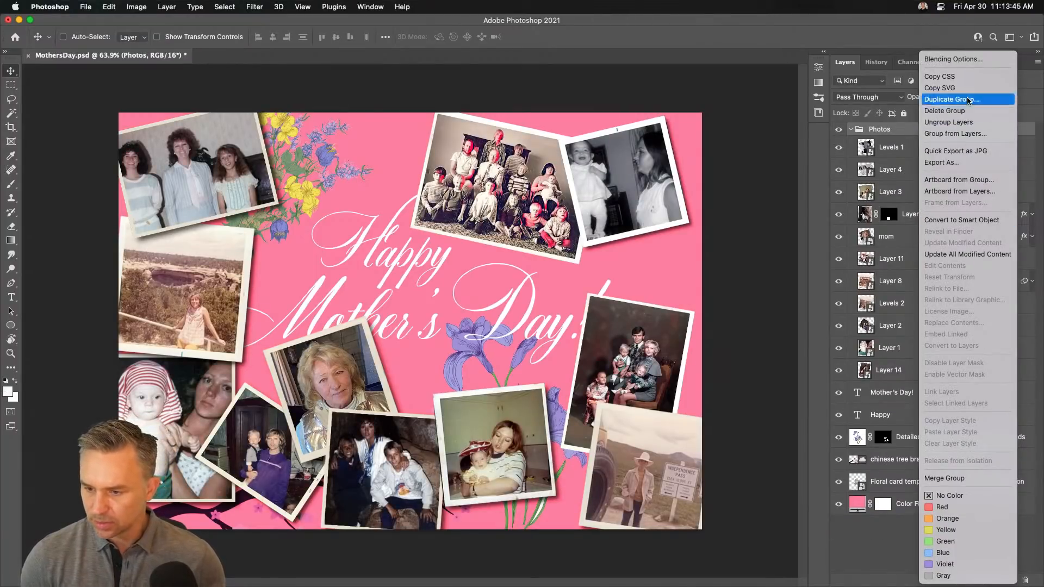
{"action": "left_click", "coordinate": [967, 122]}
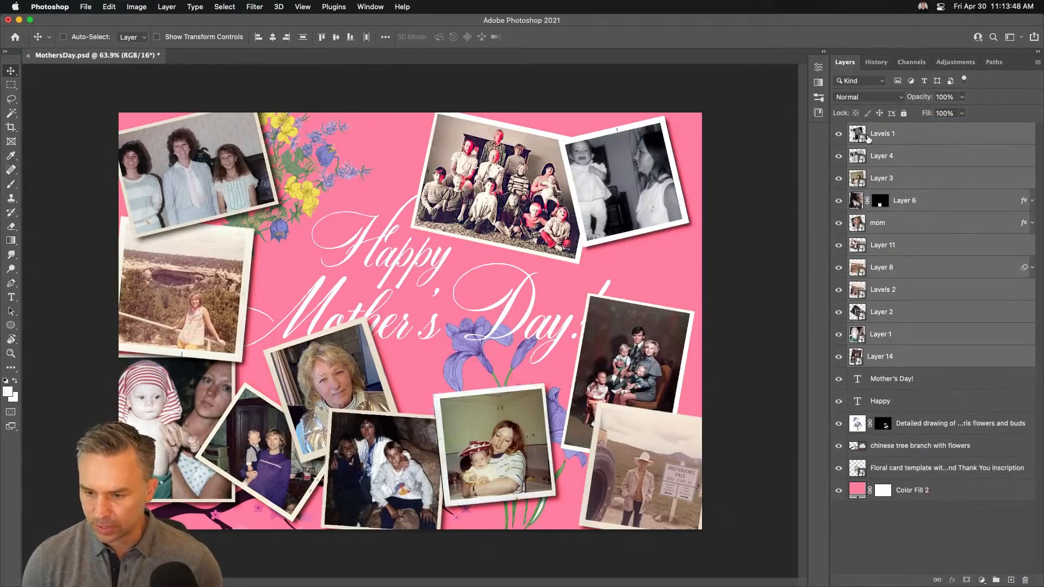
Rename the Levels 1 and Layer 4 layers as photo
{"action": "double_click", "coordinate": [875, 133]}
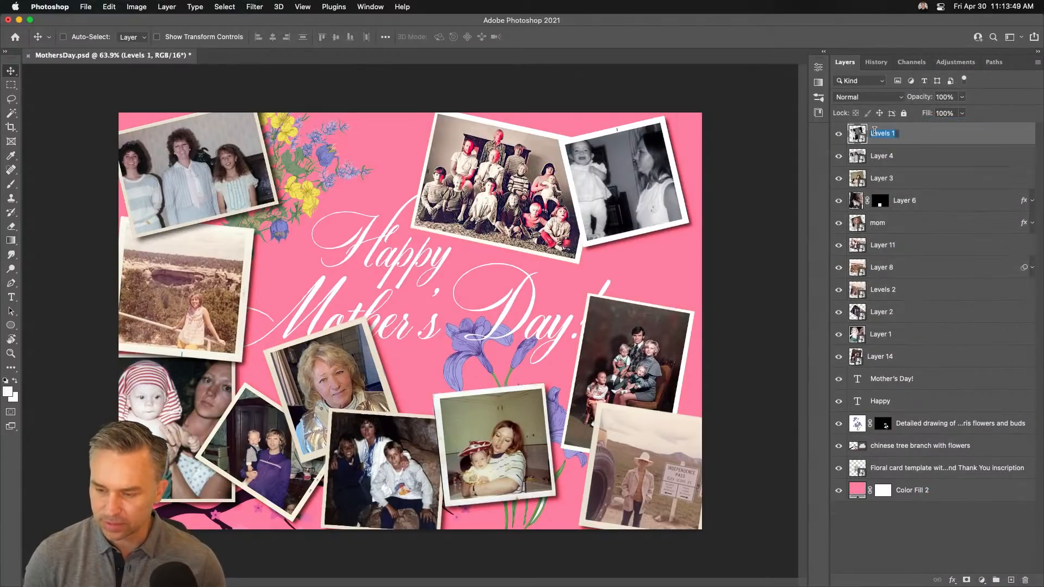
{"action": "type", "text": "photo"}
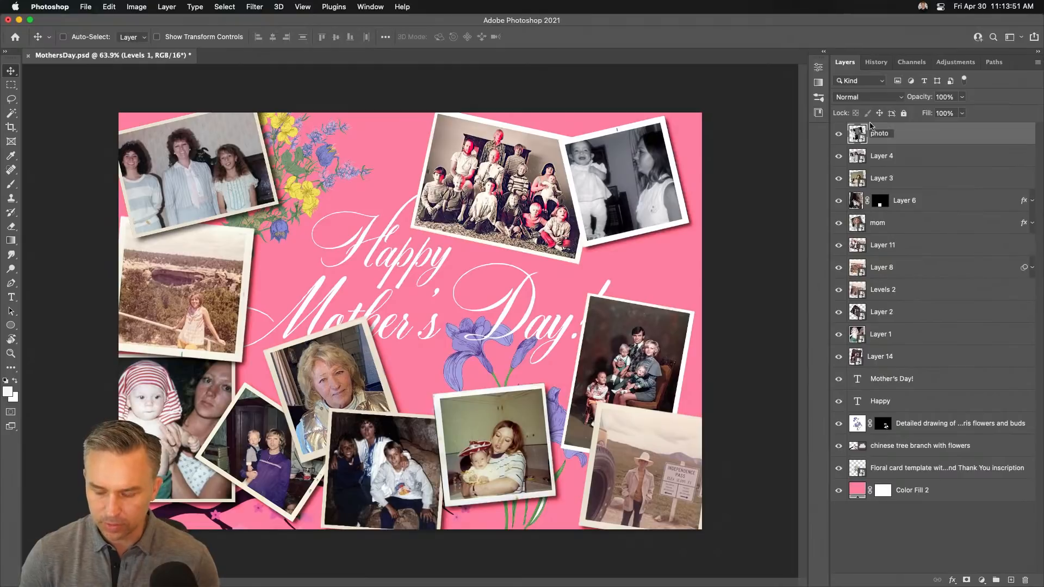
{"action": "key", "text": "super+a"}
{"action": "key", "text": "super+c"}
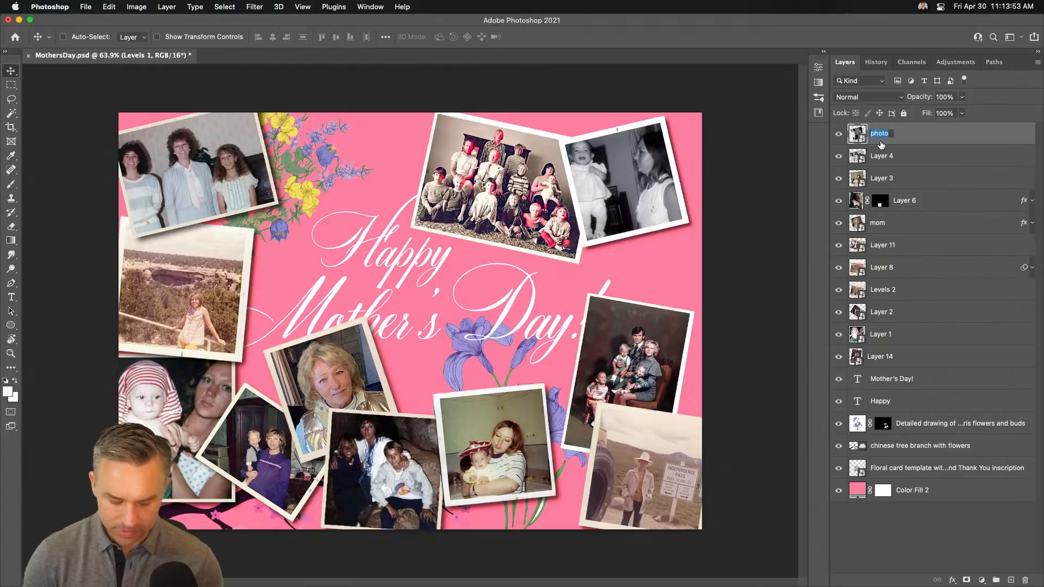
{"action": "key", "text": "Tab"}
{"action": "type", "text": "g"}
{"action": "key", "text": "BackSpace"}
{"action": "key", "text": "super+v"}
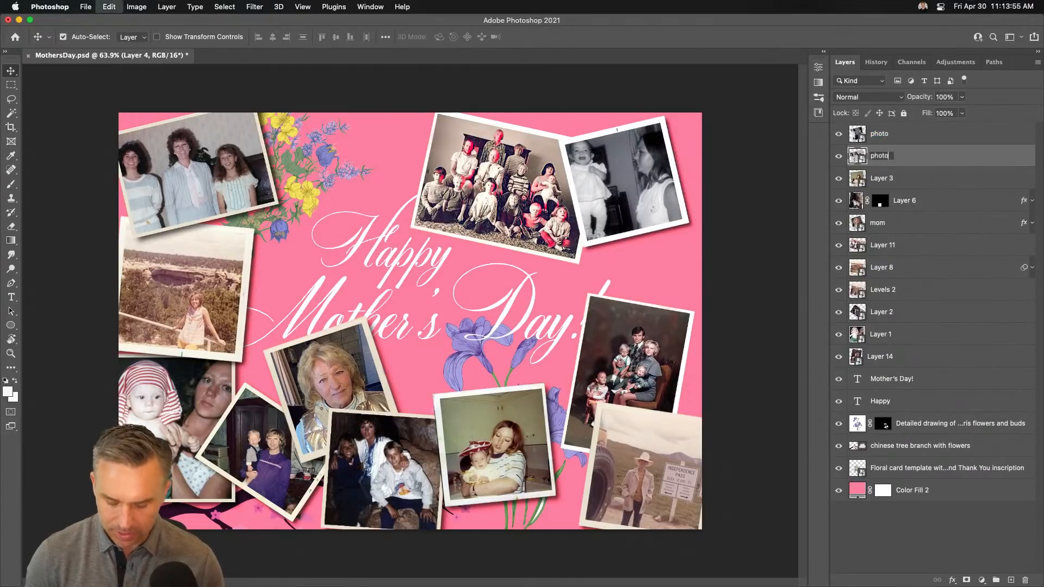
Rename the Layer 3, Layer 6 and mom layers as photo
{"action": "key", "text": "Tab"}
{"action": "key", "text": "super+v"}
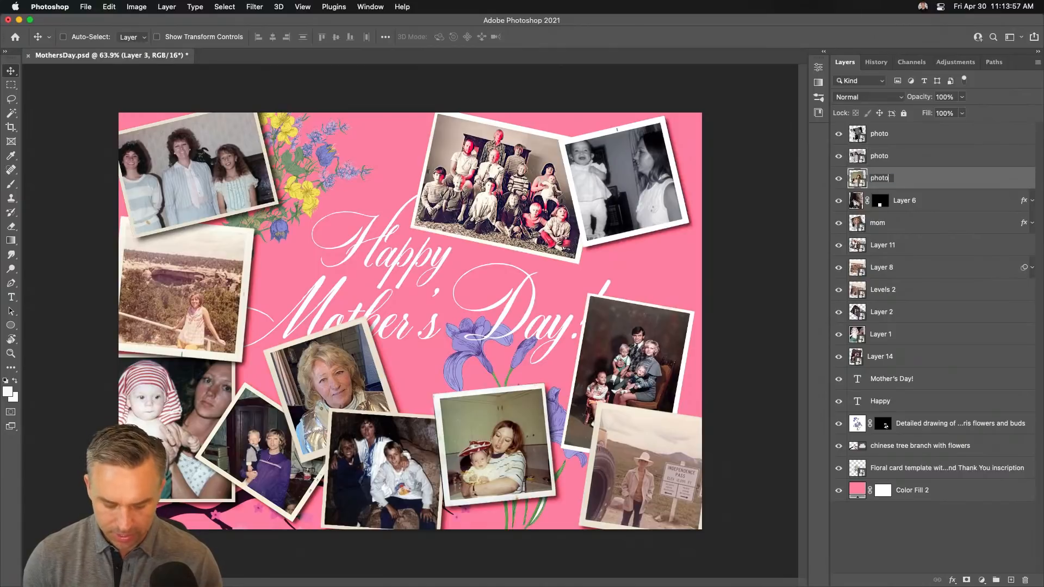
{"action": "key", "text": "Tab"}
{"action": "key", "text": "super+v"}
{"action": "key", "text": "Tab"}
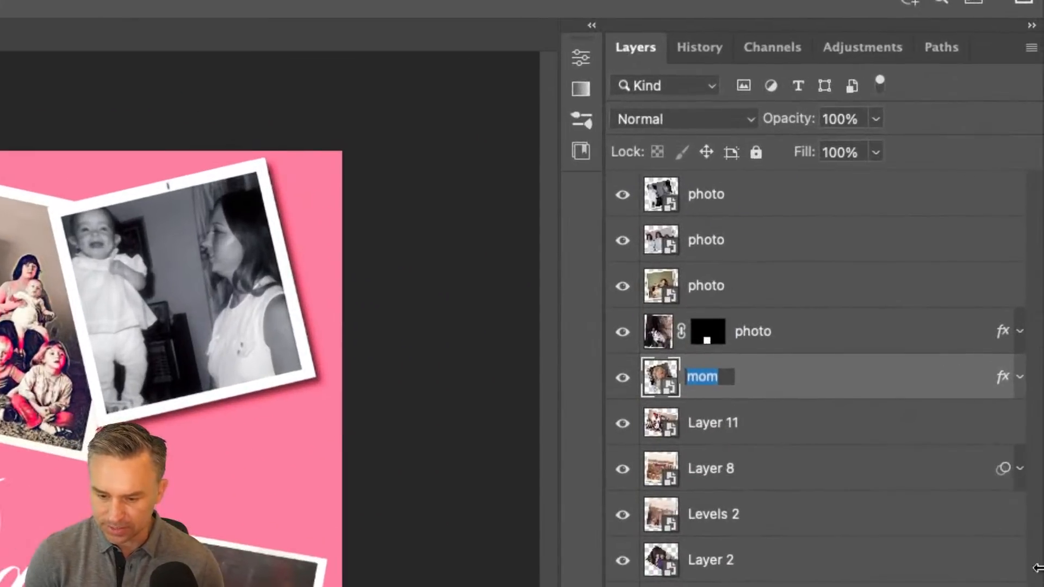
{"action": "key", "text": "super+v"}
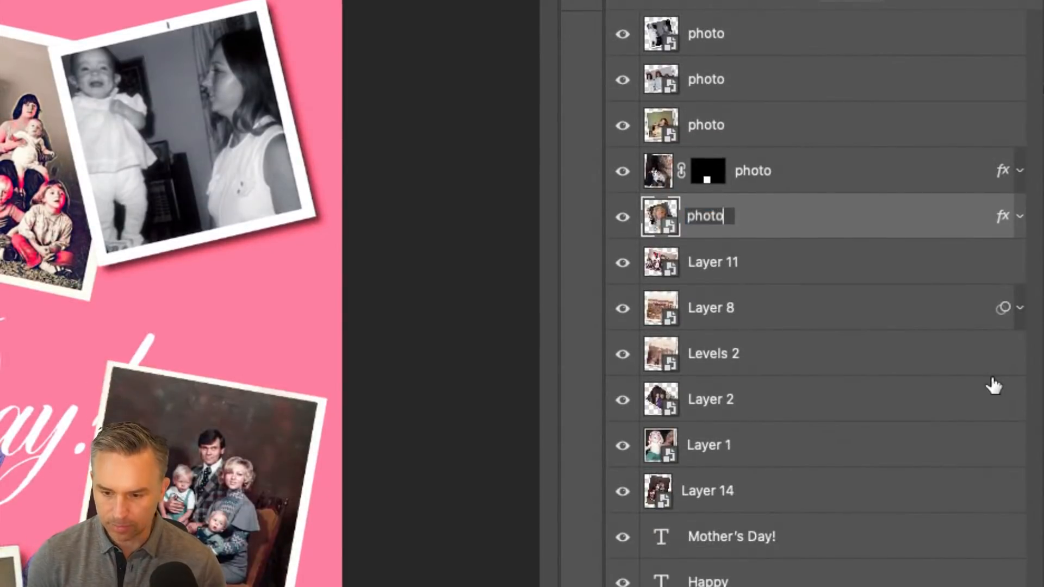
Rename the Layer 11, Layer 8 and Levels 2 layers as photo
{"action": "key", "text": "Tab"}
{"action": "key", "text": "super+v"}
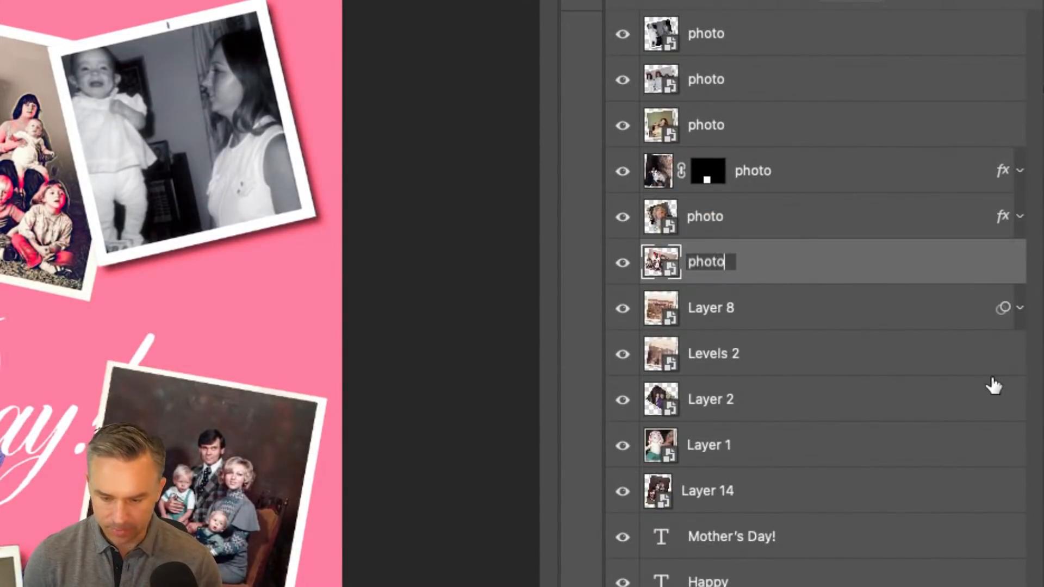
{"action": "key", "text": "Tab"}
{"action": "key", "text": "super+v"}
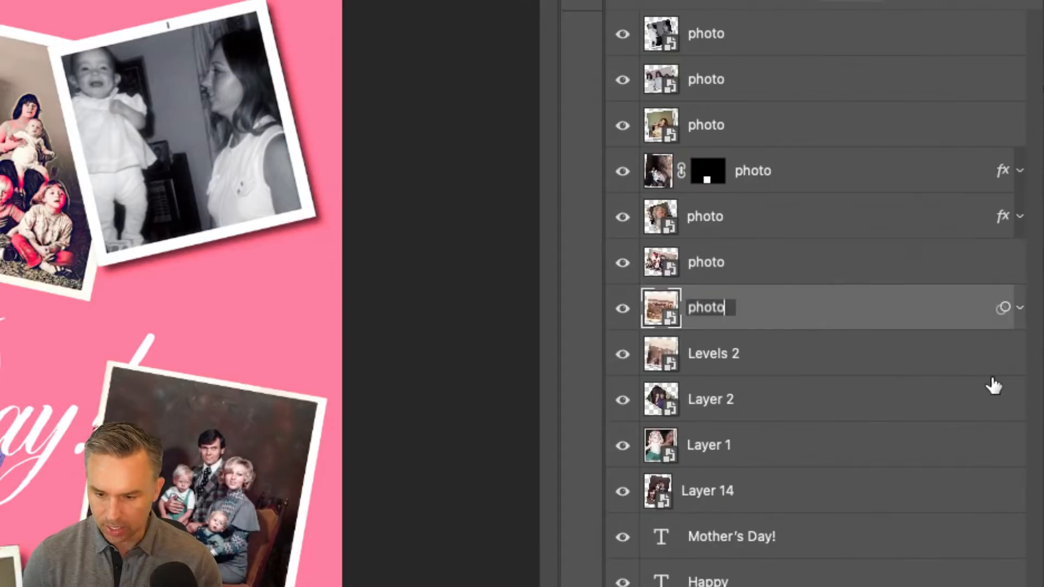
{"action": "key", "text": "Tab"}
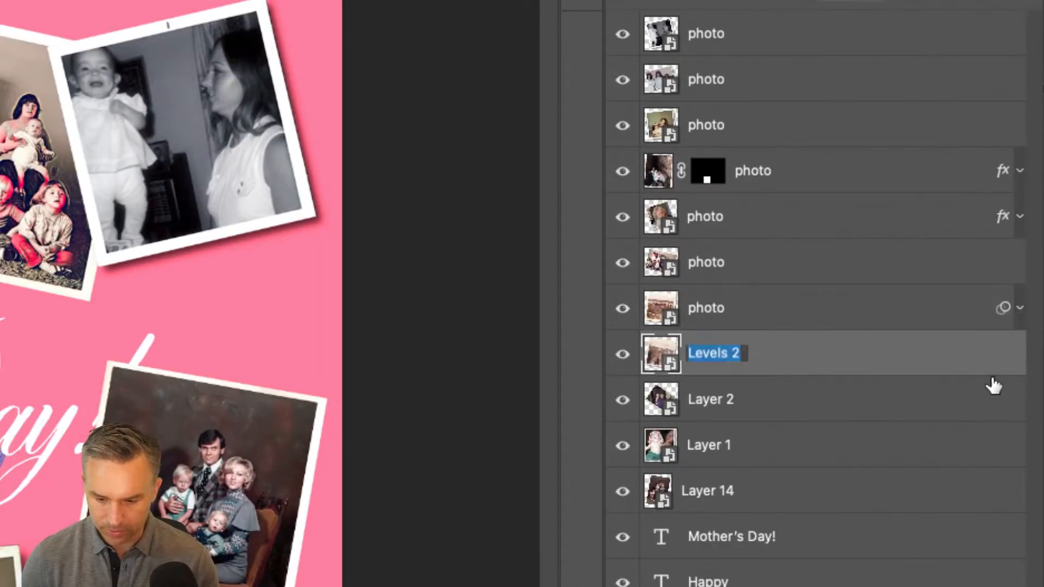
{"action": "key", "text": "super+v"}
Rename Layer 2 as photo2, Layer 1 as photo3 and Layer 14 as photo4
{"action": "key", "text": "Tab"}
{"action": "key", "text": "super+v"}
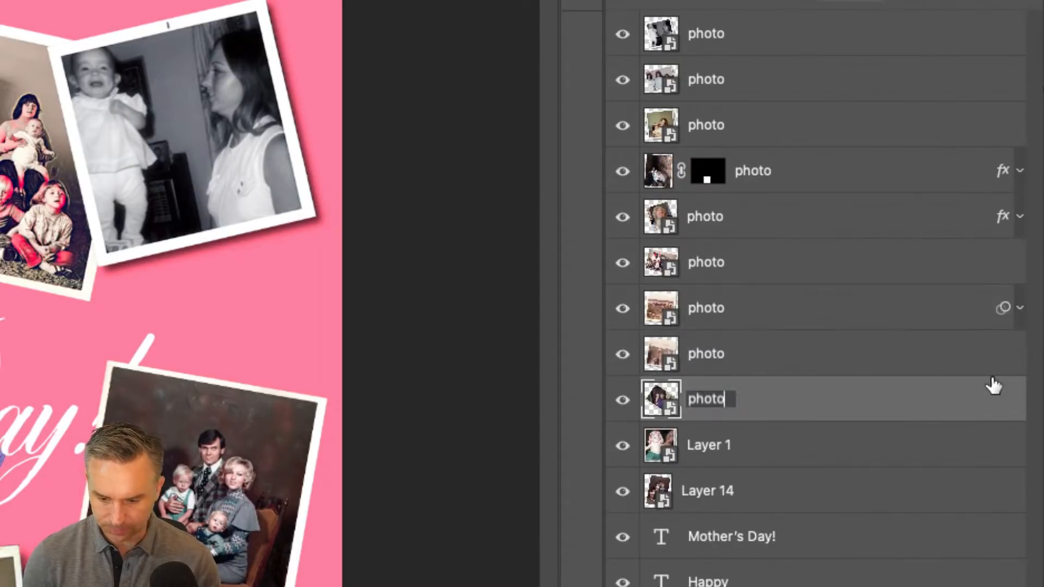
{"action": "type", "text": "2"}
{"action": "key", "text": "Tab"}
{"action": "key", "text": "super+v"}
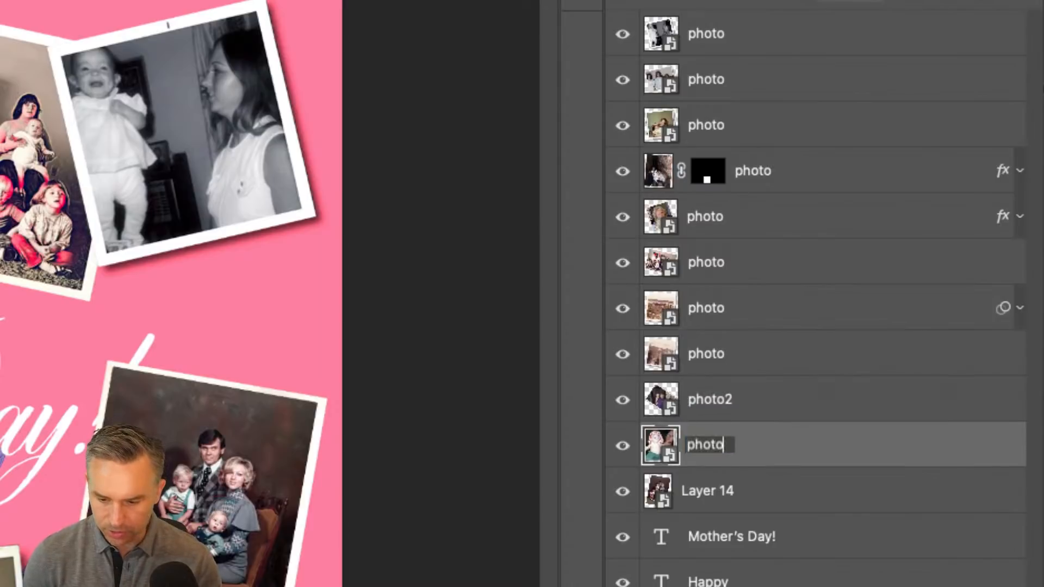
{"action": "type", "text": "3"}
{"action": "key", "text": "Tab"}
{"action": "key", "text": "super+v"}
{"action": "type", "text": "4"}
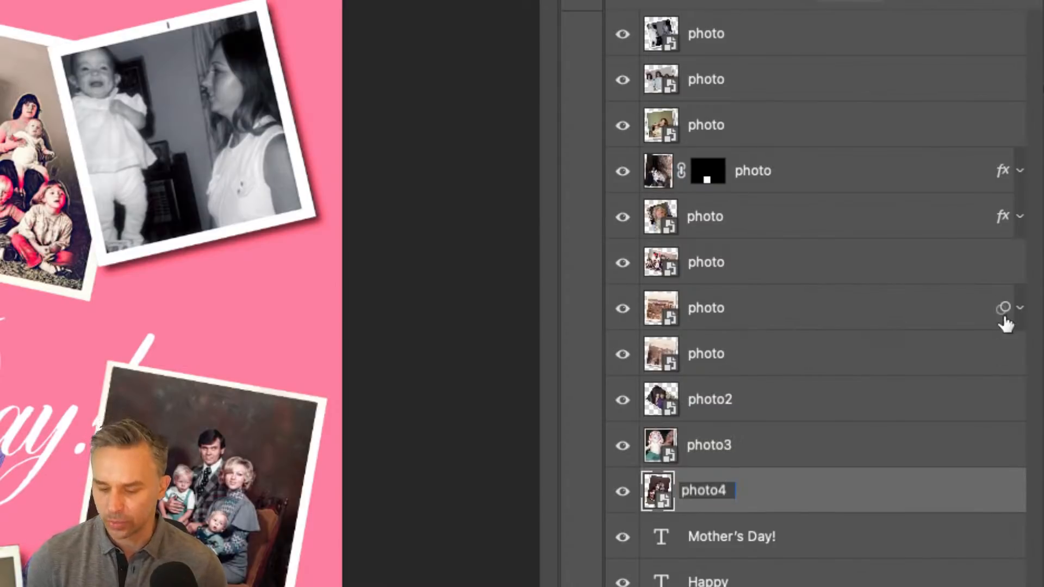
{"action": "key", "text": "Return"}
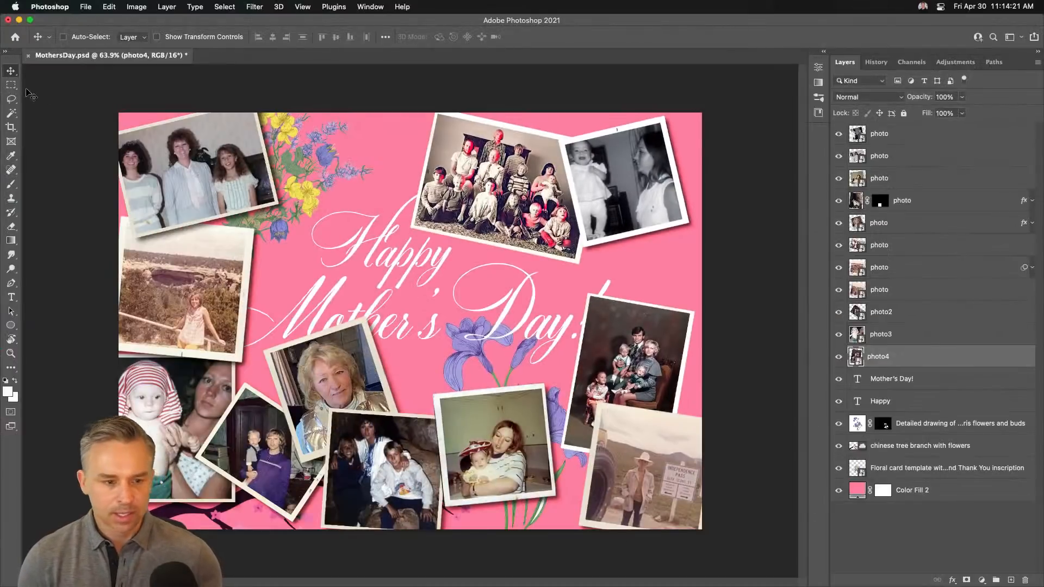
{"action": "left_click", "coordinate": [137, 6]}
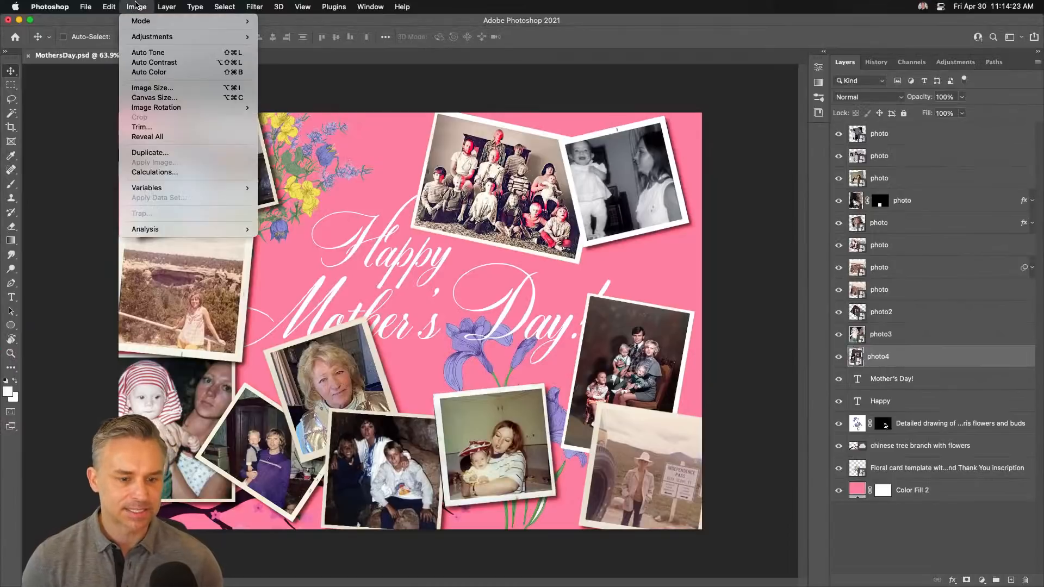
{"action": "left_click", "coordinate": [139, 89]}
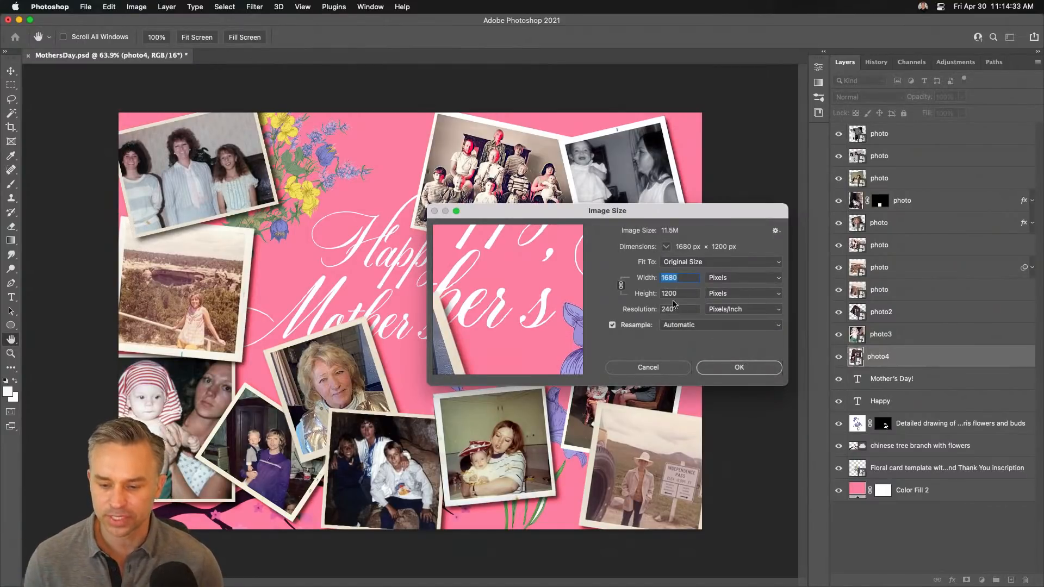
{"action": "type", "text": "1080"}
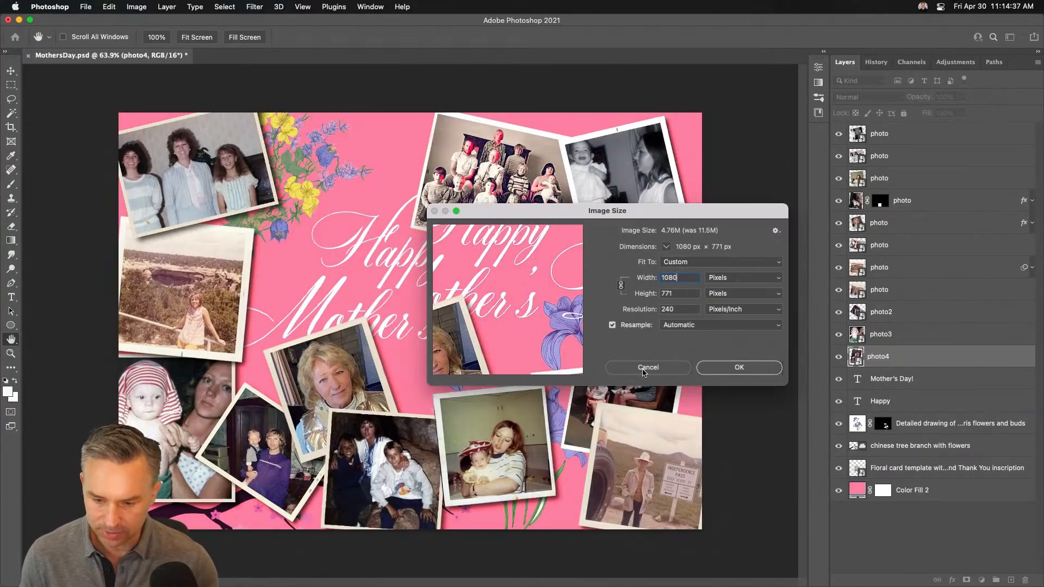
{"action": "key", "text": "Tab"}
{"action": "type", "text": "1350"}
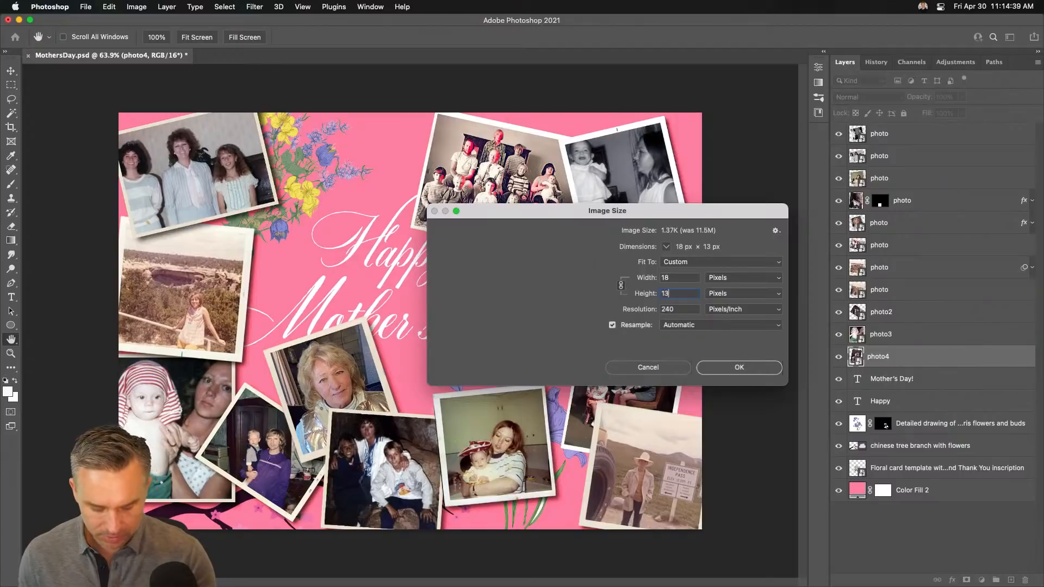
{"action": "left_click", "coordinate": [648, 368]}
Set the canvas size to 1080 × 1350 pixels, anchored at the centre
{"action": "left_click", "coordinate": [136, 6]}
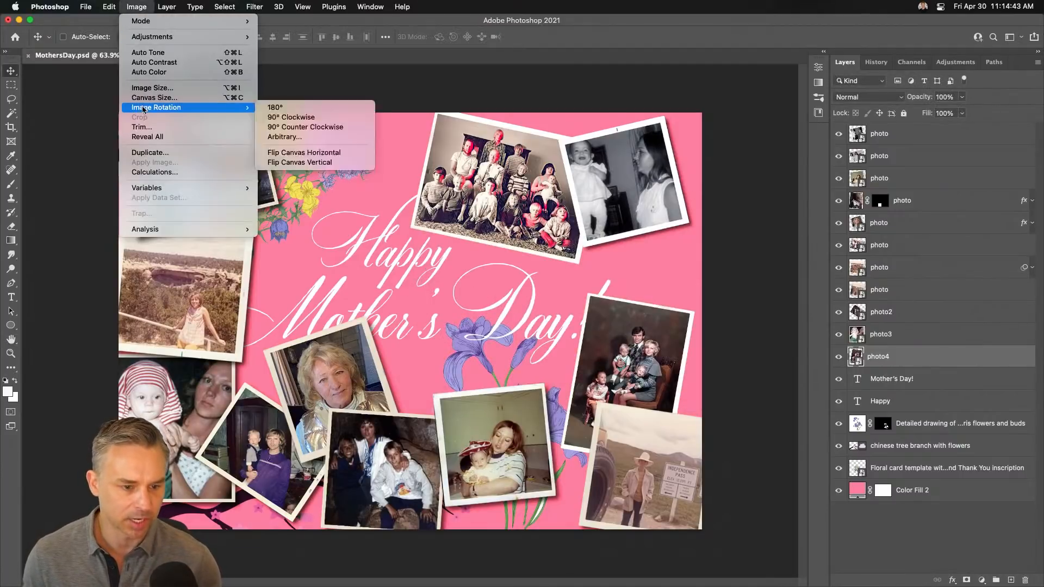
{"action": "left_click", "coordinate": [157, 100]}
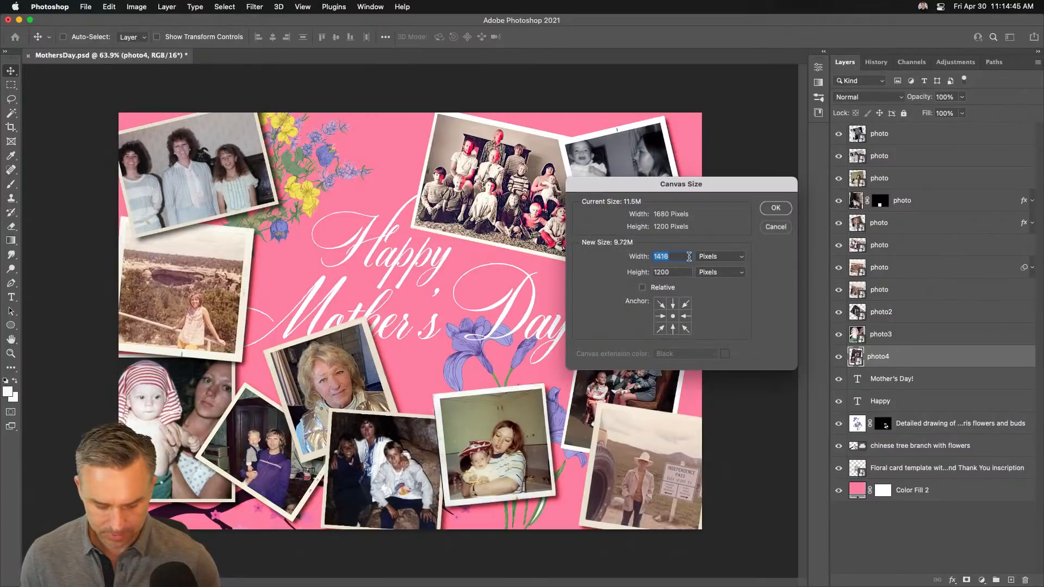
{"action": "type", "text": "1"}
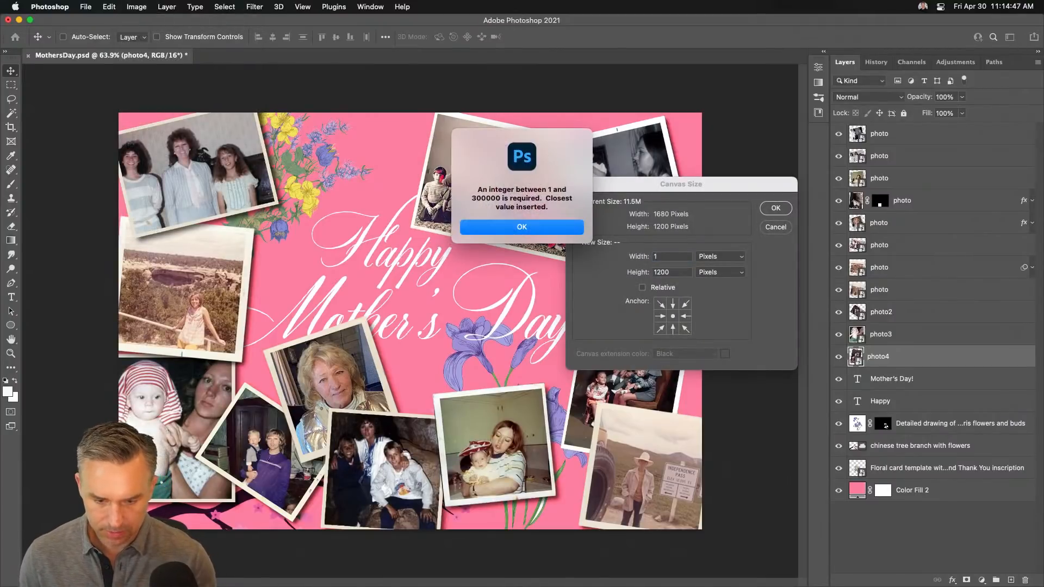
{"action": "key", "text": "Return"}
{"action": "type", "text": "1080"}
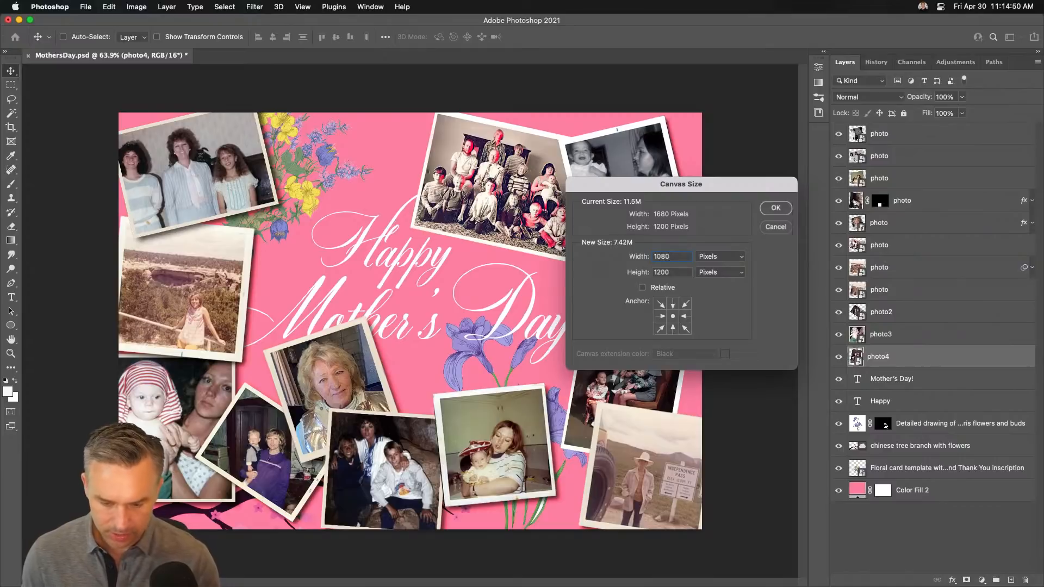
{"action": "key", "text": "Tab"}
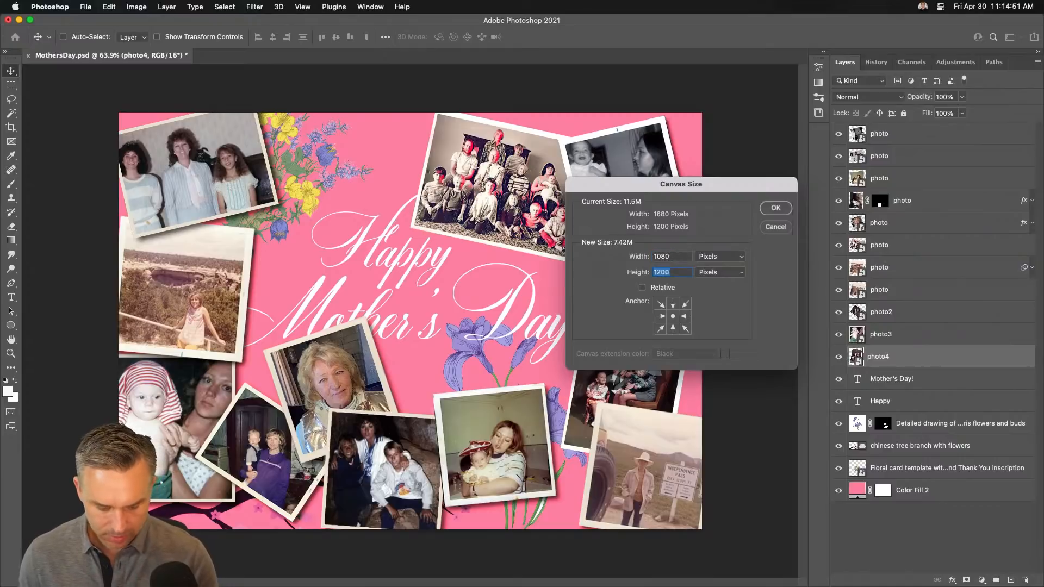
{"action": "type", "text": "1350"}
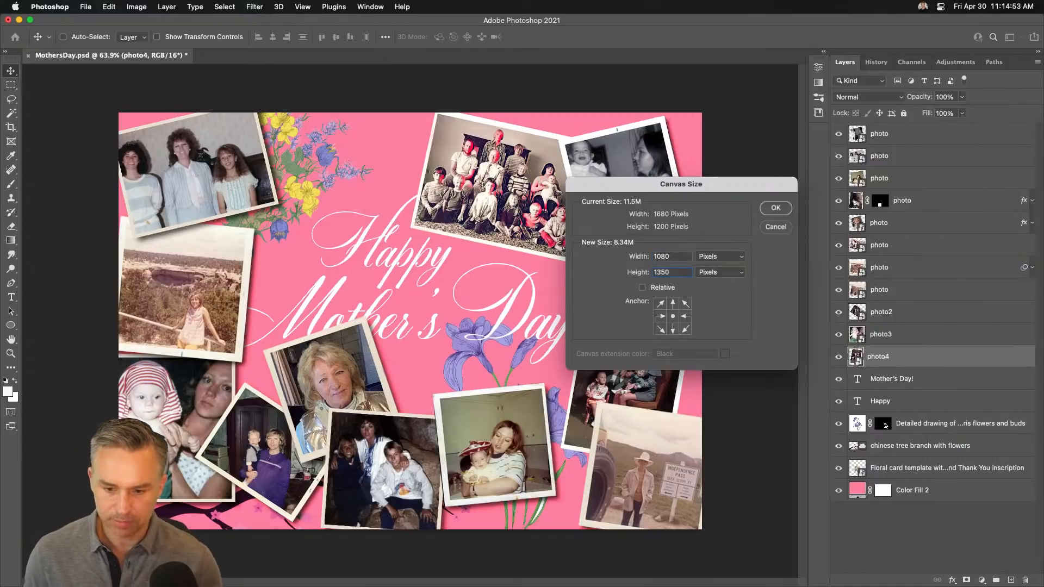
{"action": "key", "text": "Return"}
{"action": "key", "text": "super+minus"}
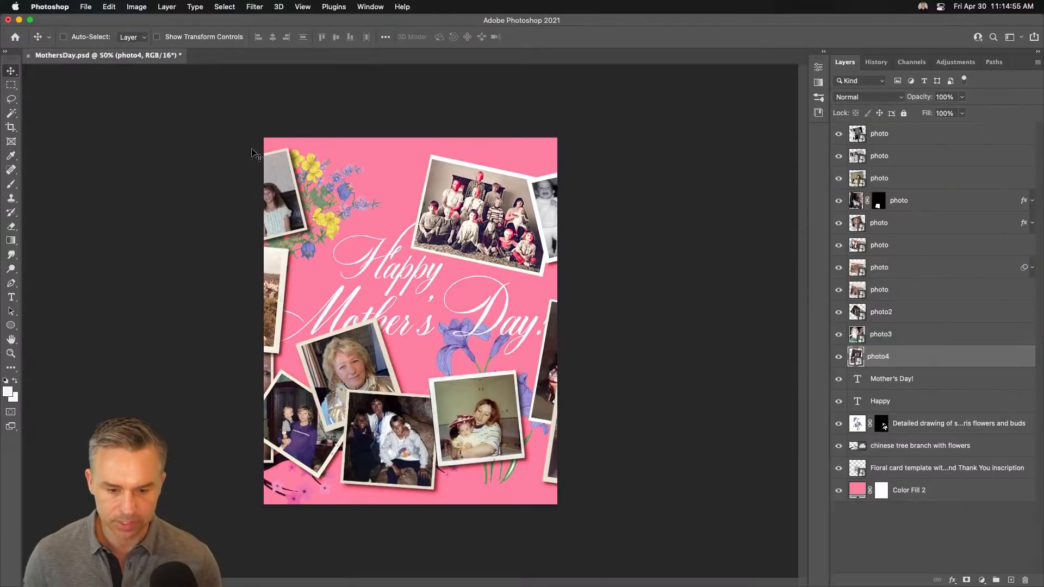
Move the large group photo to the top edge and bring the baby, mother, family portrait and road-sign photos inside the card's right half
{"action": "left_click_drag", "start_coordinate": [479, 210], "coordinate": [438, 165]}
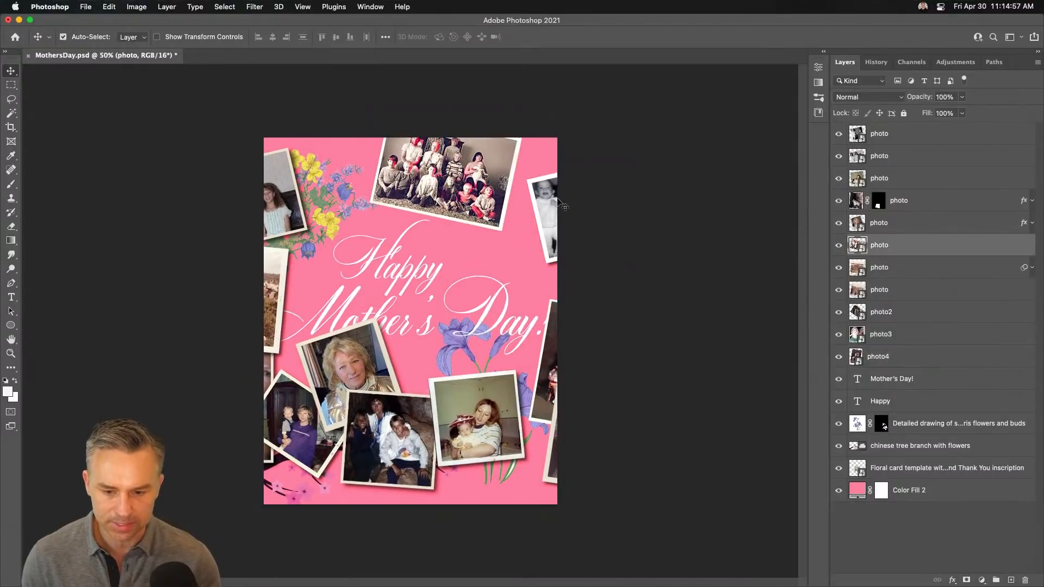
{"action": "left_click_drag", "start_coordinate": [562, 204], "coordinate": [506, 222]}
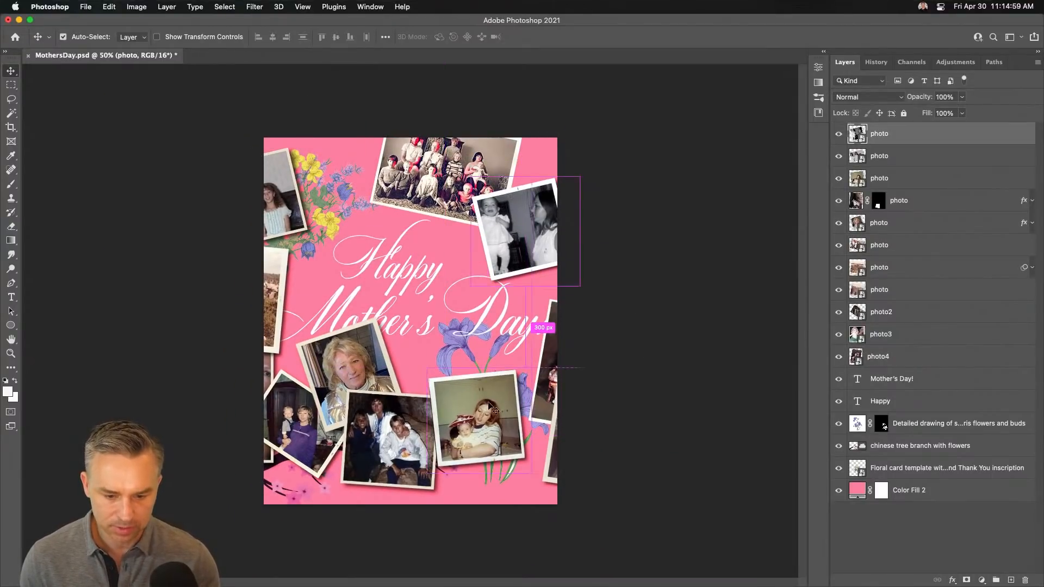
{"action": "left_click_drag", "start_coordinate": [492, 405], "coordinate": [466, 438]}
{"action": "left_click_drag", "start_coordinate": [550, 369], "coordinate": [497, 407]}
{"action": "left_click_drag", "start_coordinate": [551, 465], "coordinate": [503, 478]}
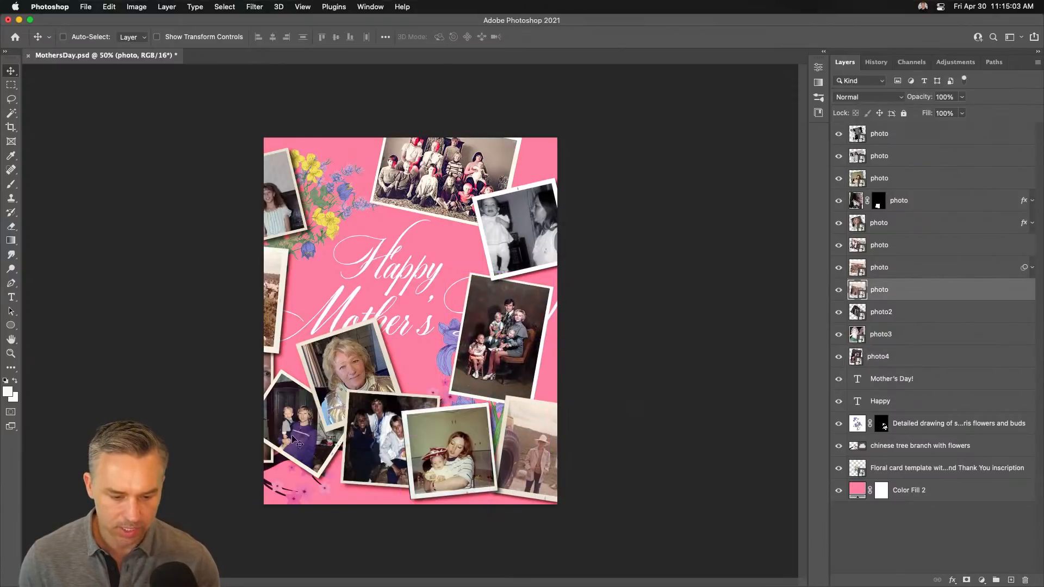
Shift the four photos along the card's left edge inward, laying the photo of three women over the flowers, and turn off Auto-Select
{"action": "left_click_drag", "start_coordinate": [292, 436], "coordinate": [316, 466]}
{"action": "left_click_drag", "start_coordinate": [267, 388], "coordinate": [307, 394]}
{"action": "left_click_drag", "start_coordinate": [273, 291], "coordinate": [334, 289]}
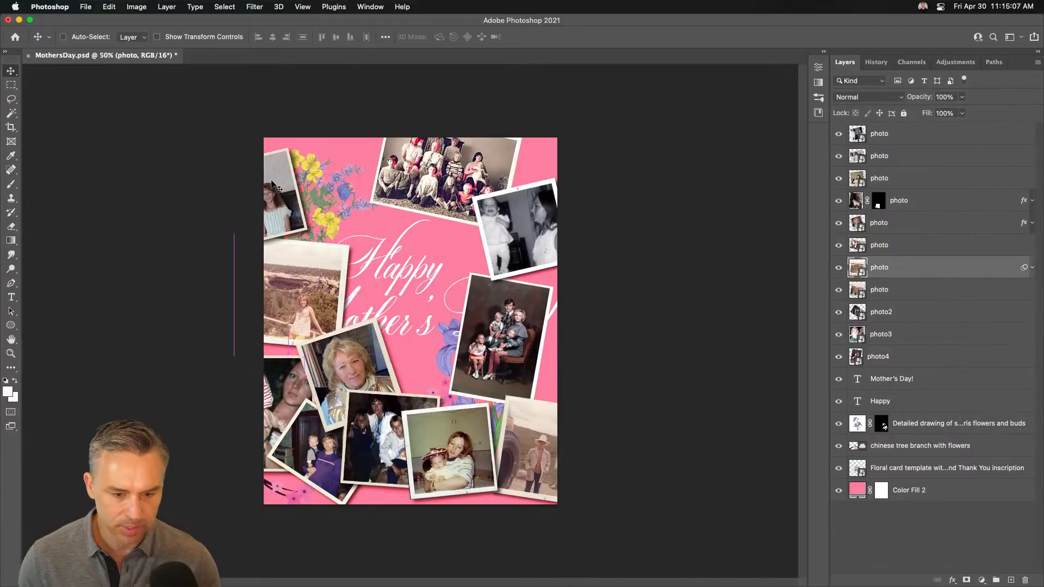
{"action": "left_click_drag", "start_coordinate": [272, 185], "coordinate": [367, 188]}
{"action": "left_click", "coordinate": [63, 36]}
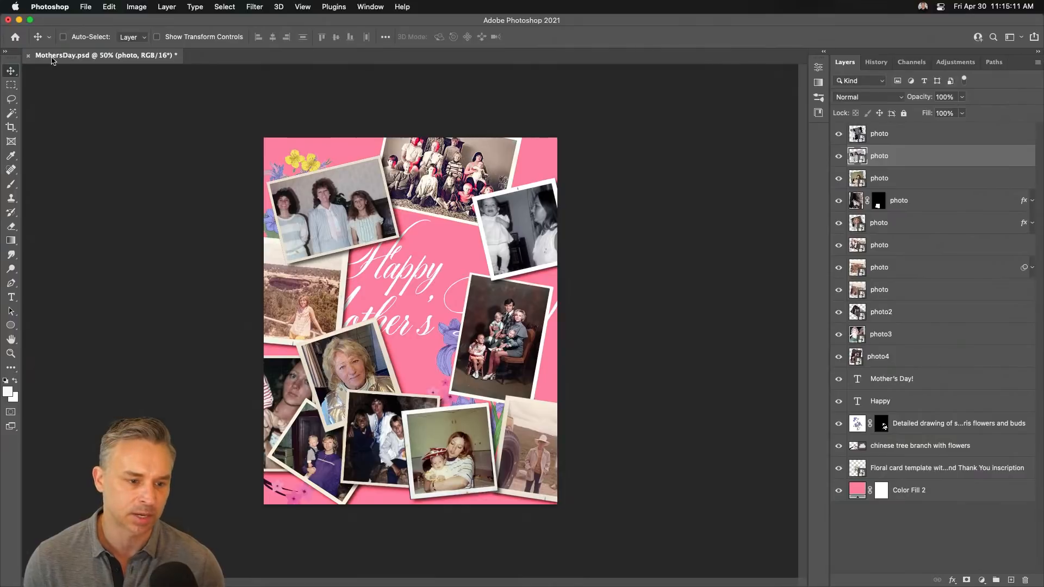
Start saving the portrait card under a new name on the computer, with Mom.psd as the file name
{"action": "left_click", "coordinate": [84, 7]}
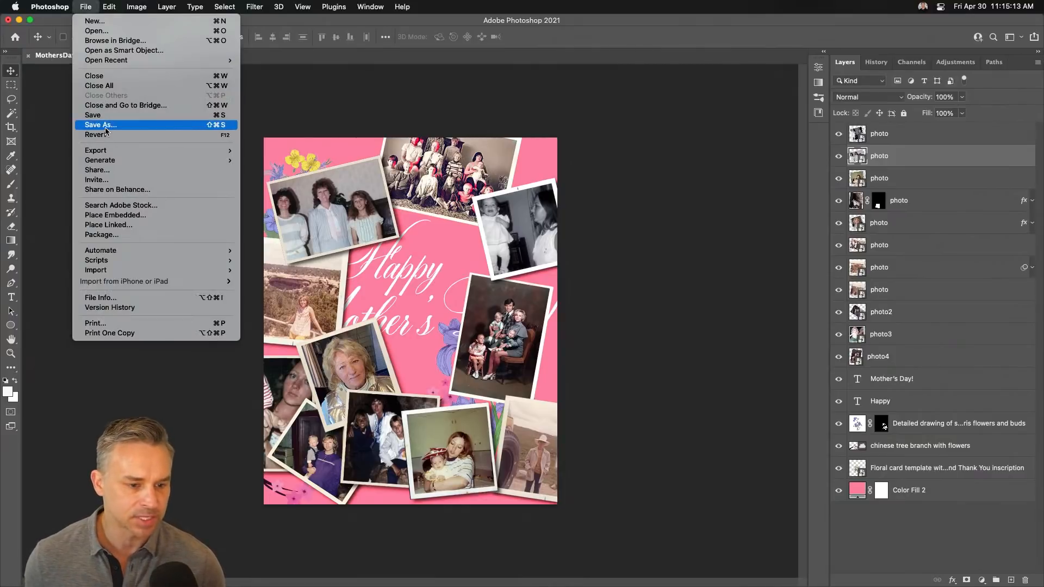
{"action": "left_click", "coordinate": [105, 124]}
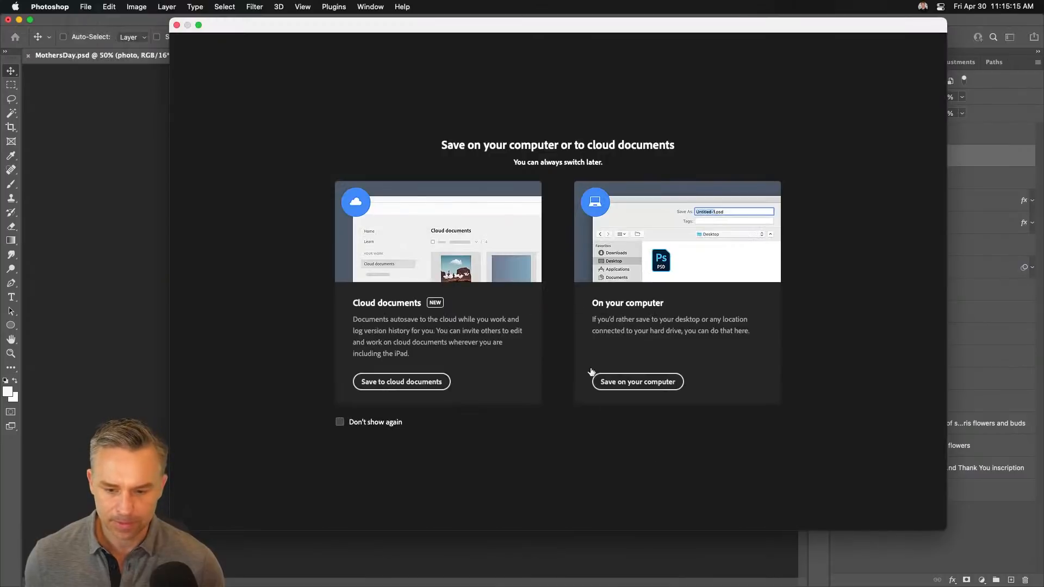
{"action": "left_click", "coordinate": [611, 381]}
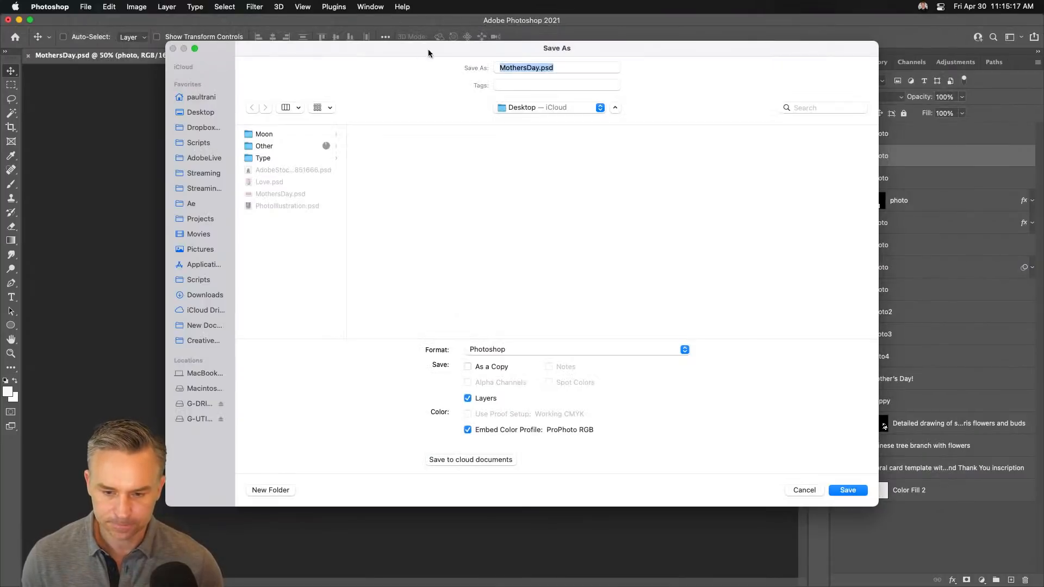
{"action": "left_click", "coordinate": [536, 69]}
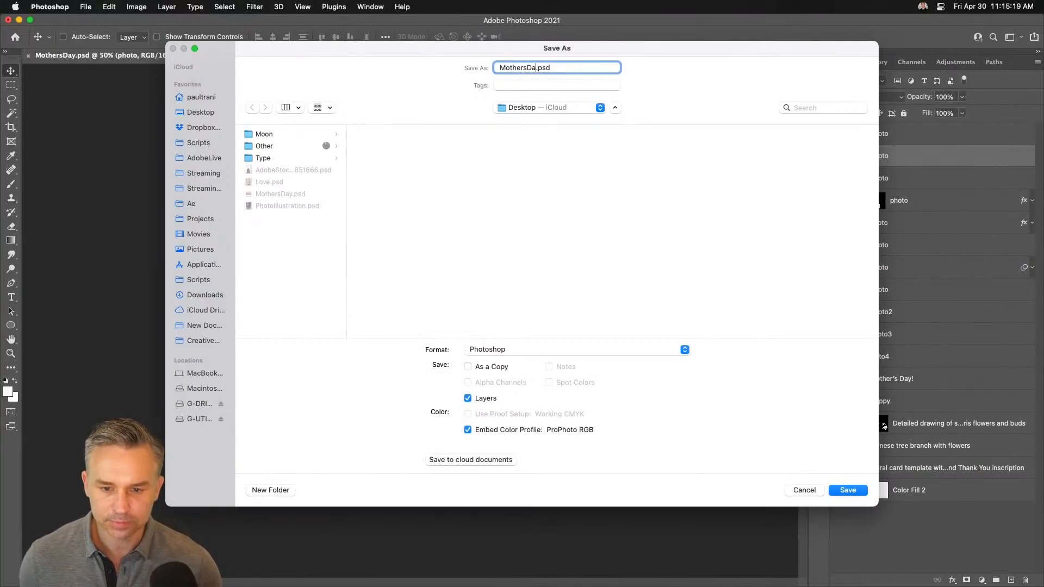
{"action": "left_click", "coordinate": [498, 69]}
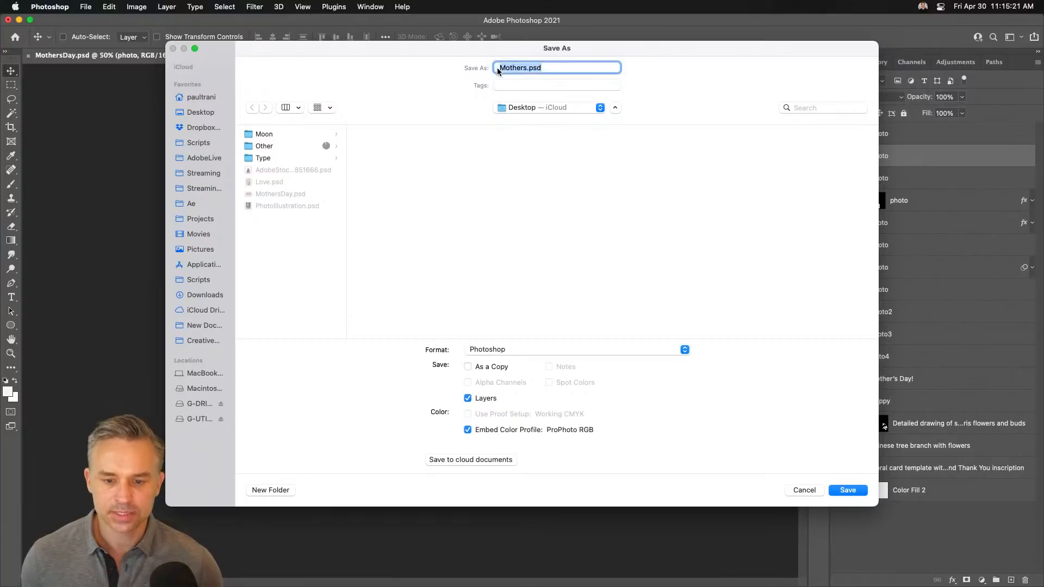
{"action": "left_click", "coordinate": [501, 68]}
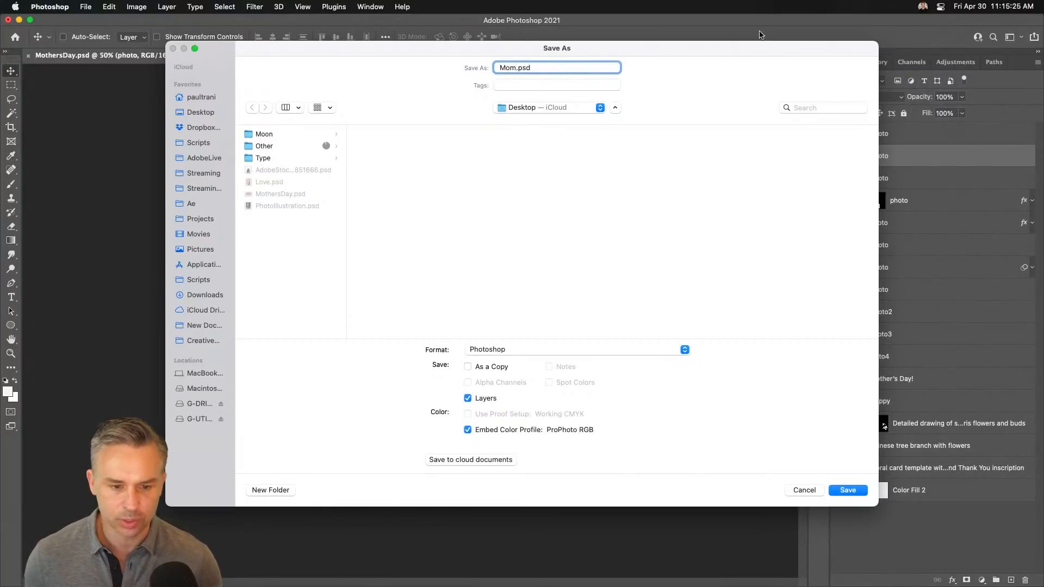
{"action": "left_click", "coordinate": [290, 274]}
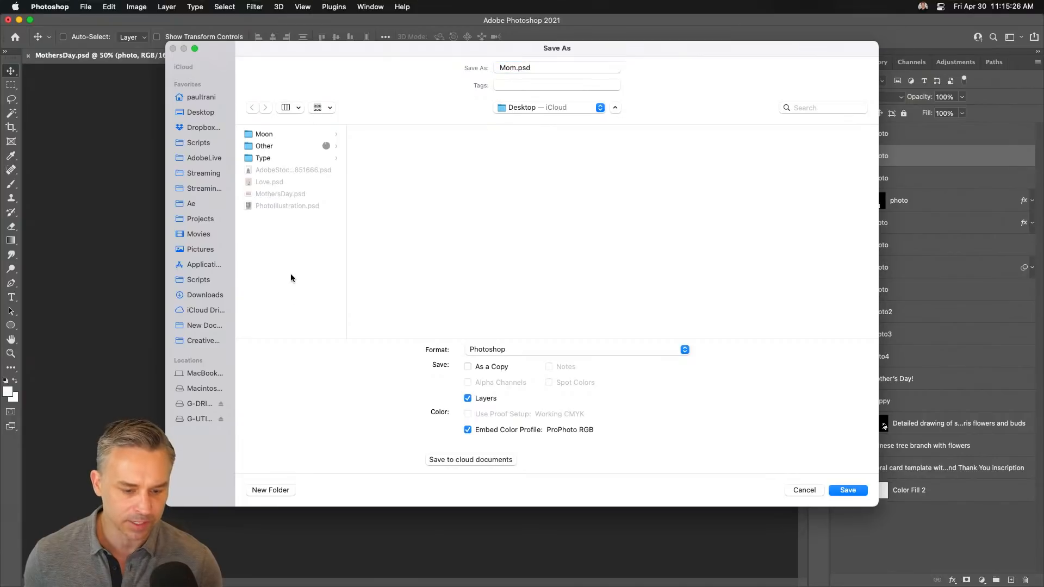
Create a MothersDay folder on the desktop and save the card in it
{"action": "left_click", "coordinate": [266, 490]}
{"action": "type", "text": "MothersDay"}
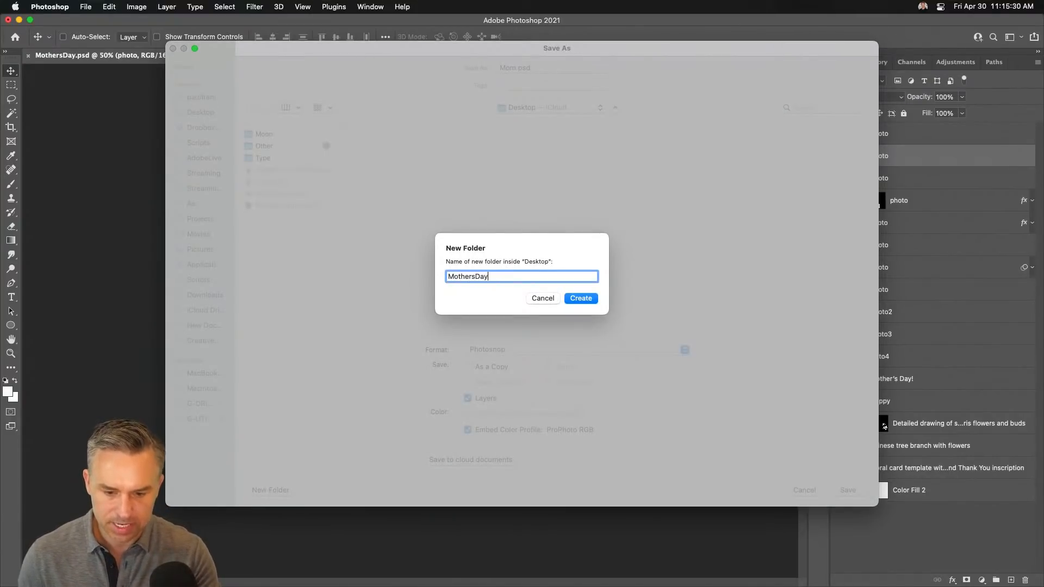
{"action": "key", "text": "Return"}
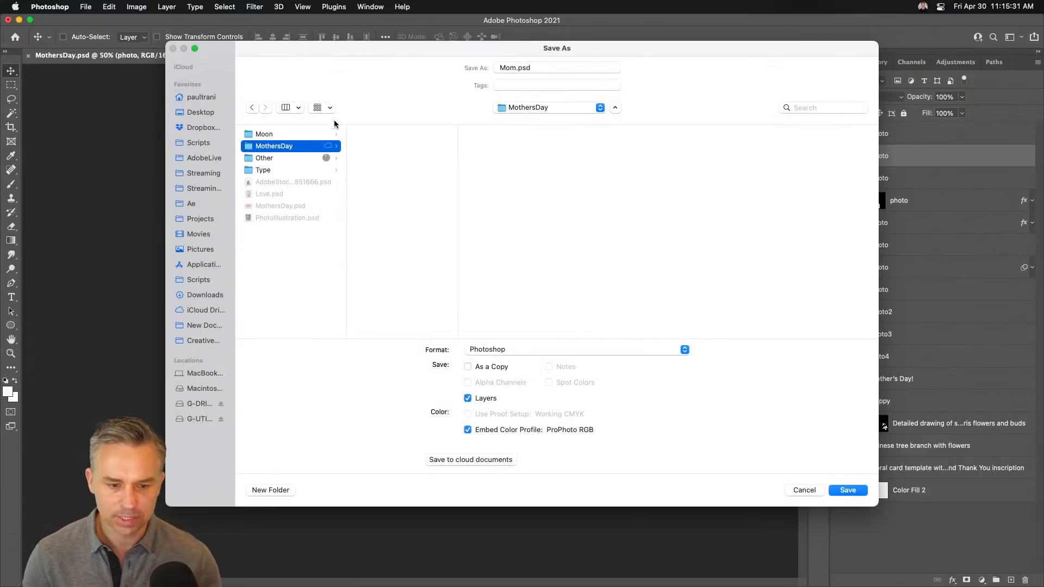
{"action": "left_click", "coordinate": [847, 491]}
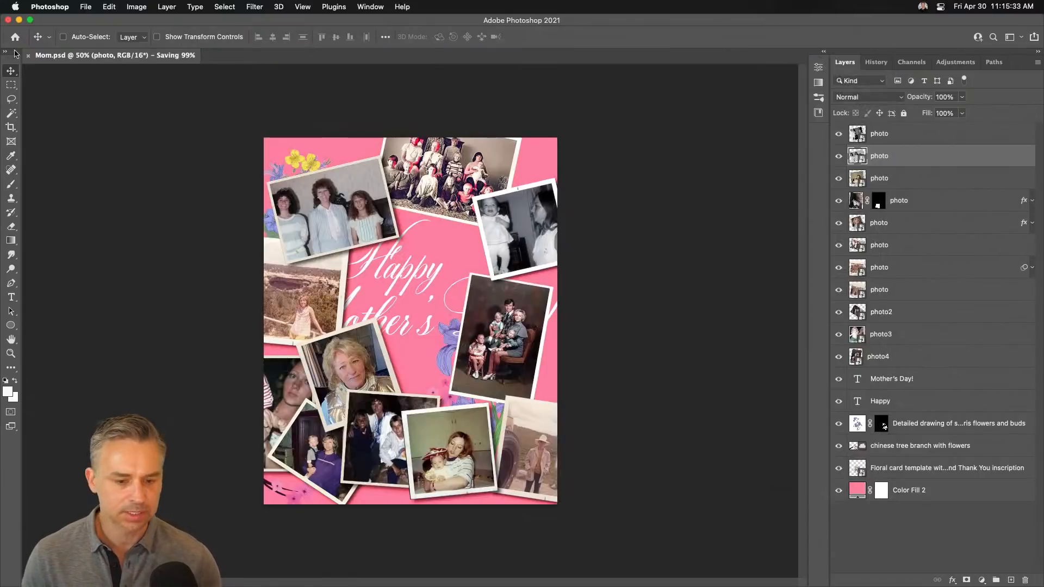
Clear the Photoshop, Downloads and Illustrator windows away, then switch to After Effects and narrow its window to expose the desktop icons
{"action": "left_click", "coordinate": [19, 21]}
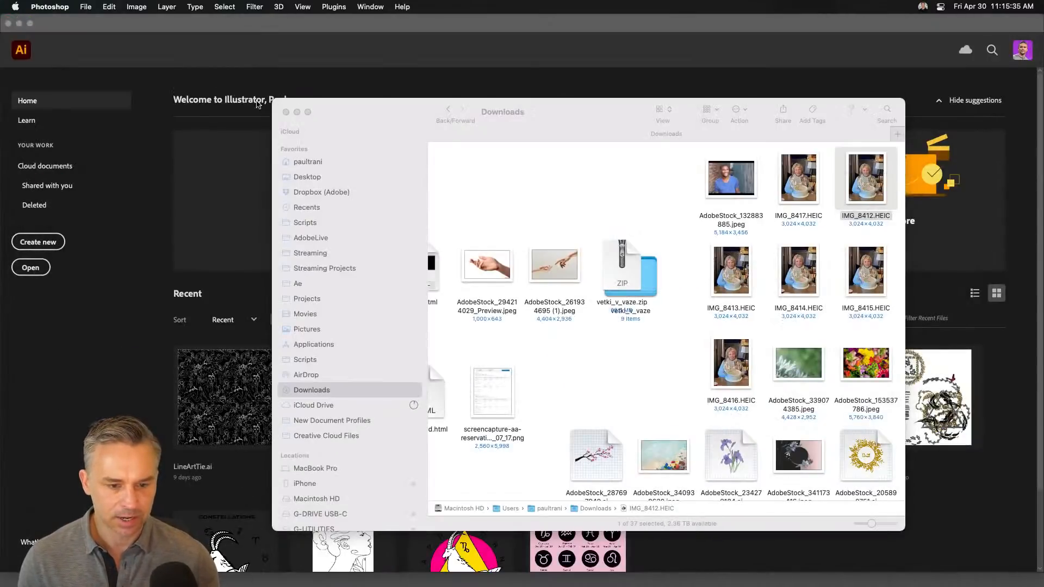
{"action": "left_click", "coordinate": [286, 112]}
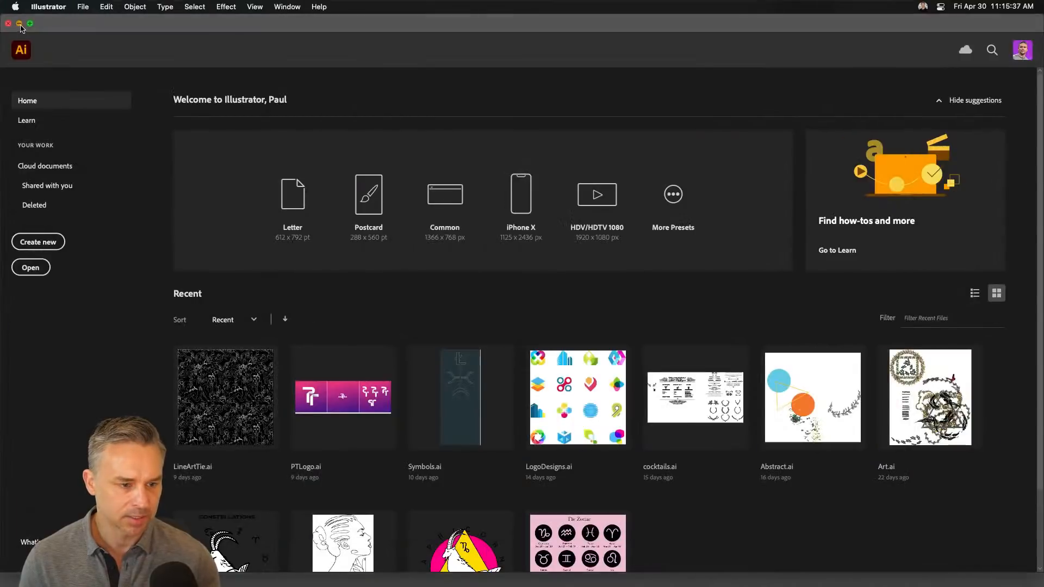
{"action": "left_click", "coordinate": [26, 25]}
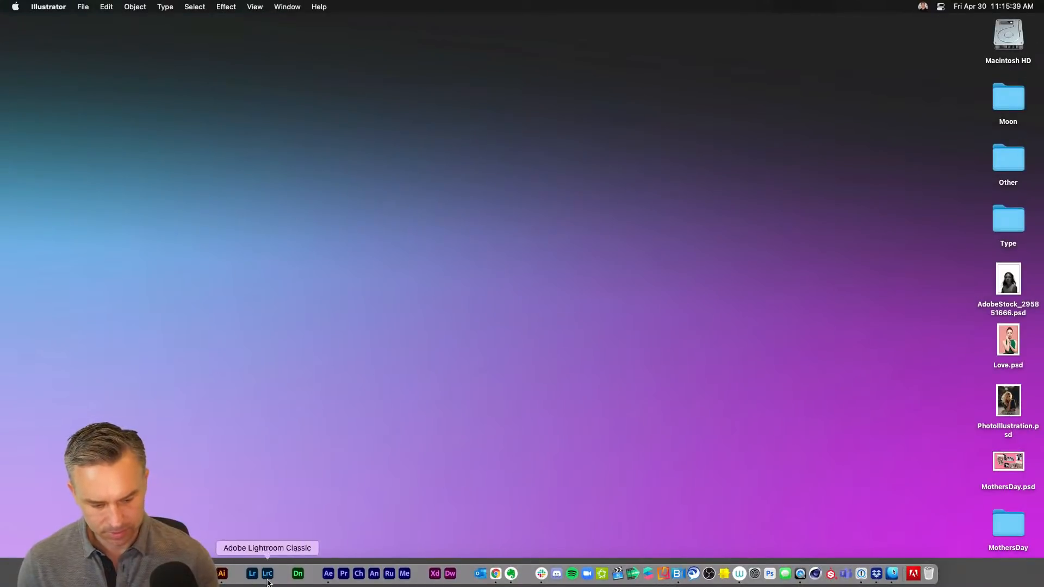
{"action": "left_click", "coordinate": [327, 573]}
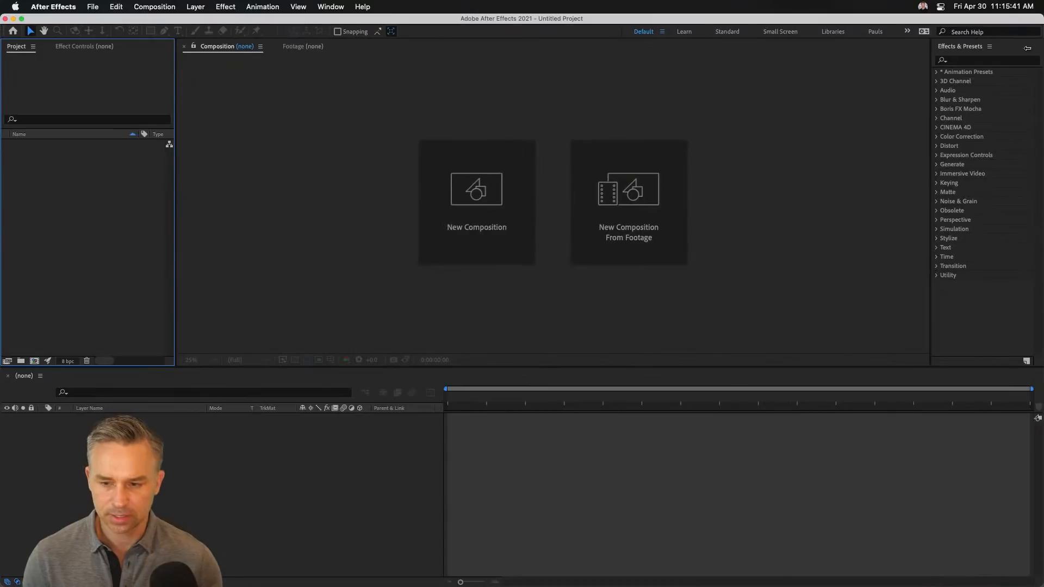
{"action": "left_click_drag", "start_coordinate": [1039, 19], "coordinate": [920, 17]}
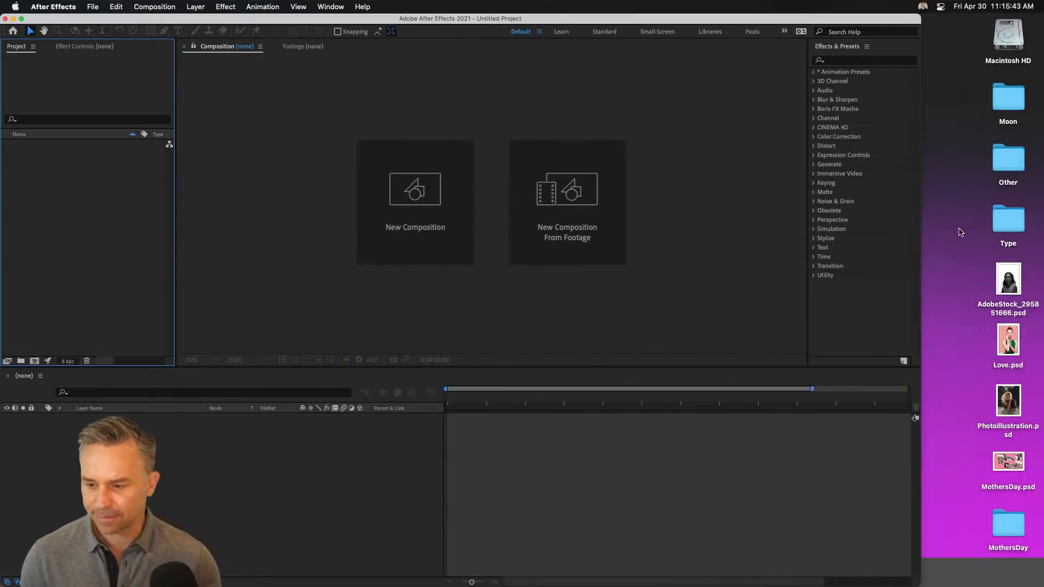
Import Mom.psd from the MothersDay folder into the project as Composition - Retain Layer Sizes with Editable Layer Styles
{"action": "left_click", "coordinate": [1012, 470]}
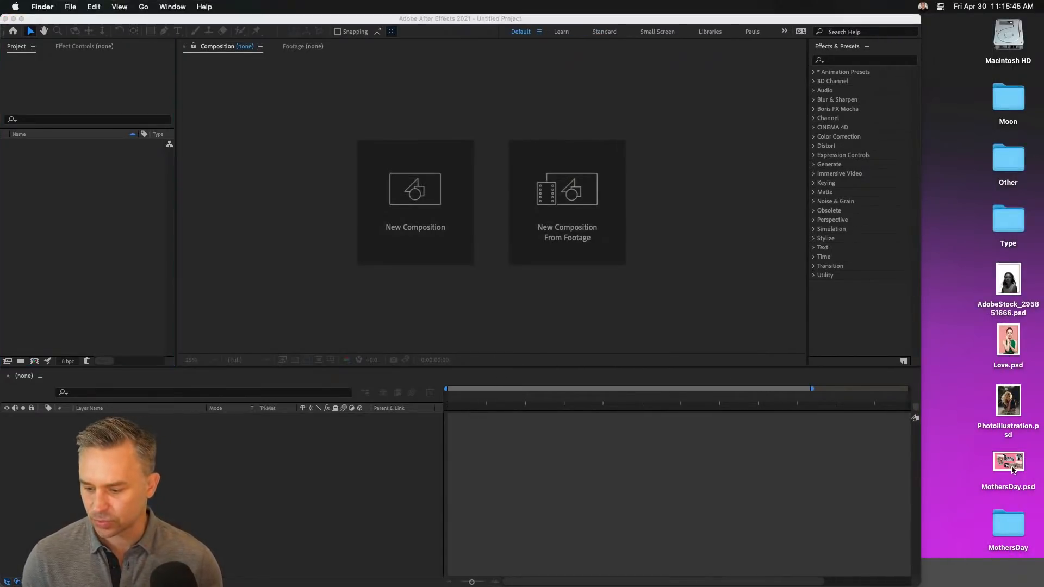
{"action": "double_click", "coordinate": [1006, 531]}
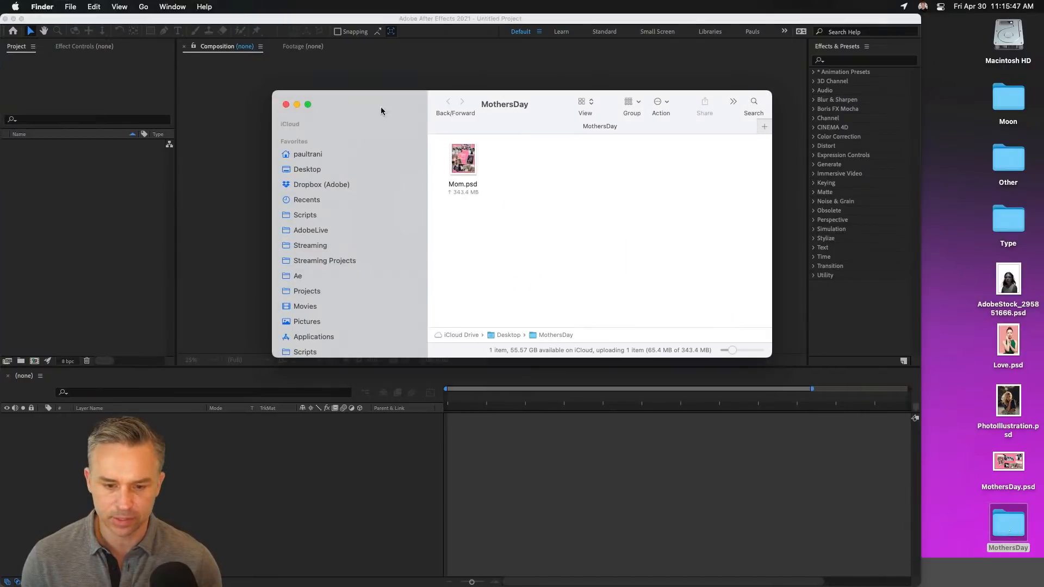
{"action": "left_click_drag", "start_coordinate": [381, 111], "coordinate": [764, 221]}
{"action": "left_click_drag", "start_coordinate": [853, 263], "coordinate": [51, 206]}
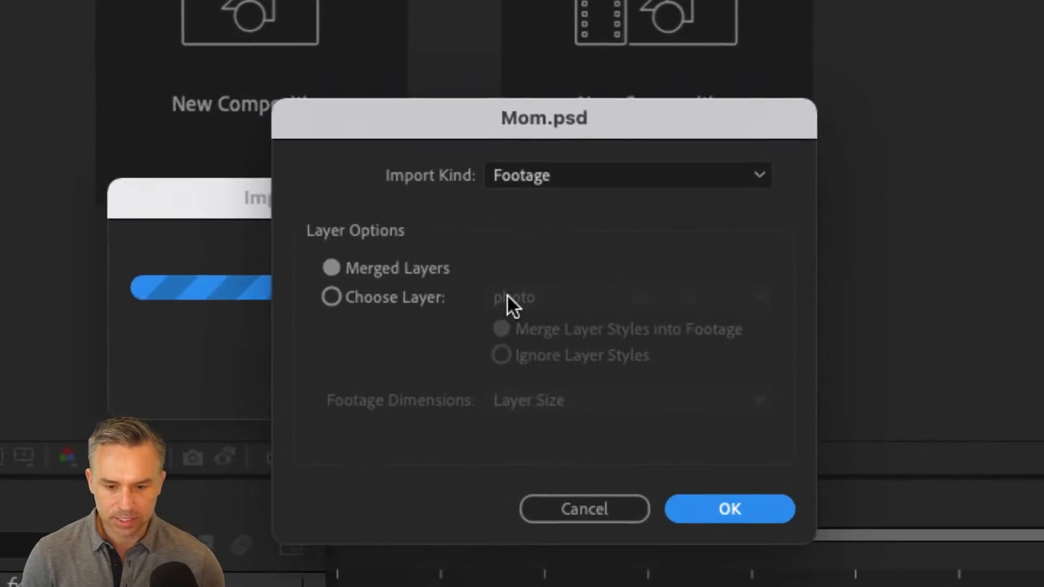
{"action": "left_click", "coordinate": [557, 175]}
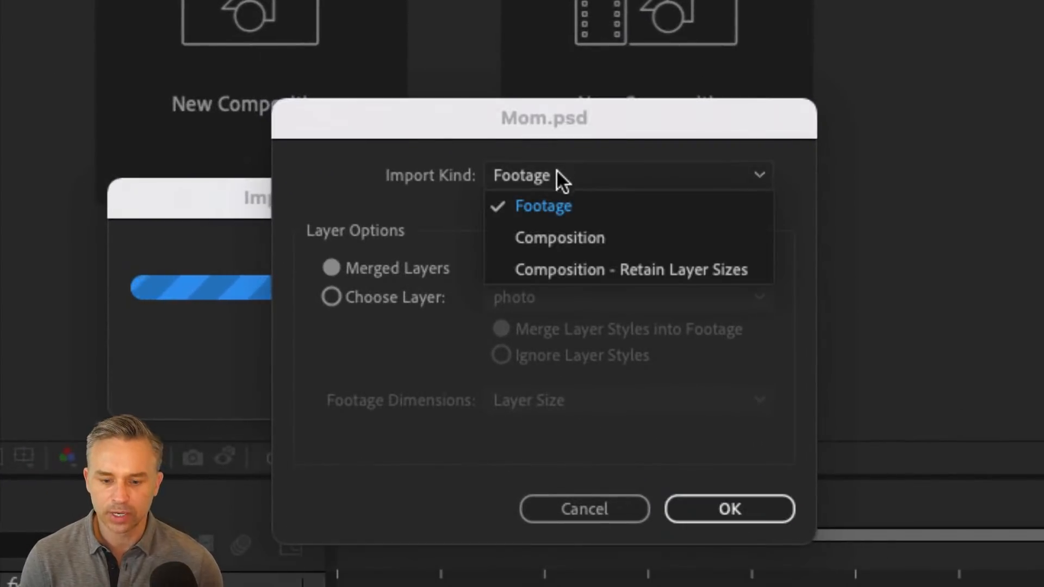
{"action": "left_click", "coordinate": [615, 267]}
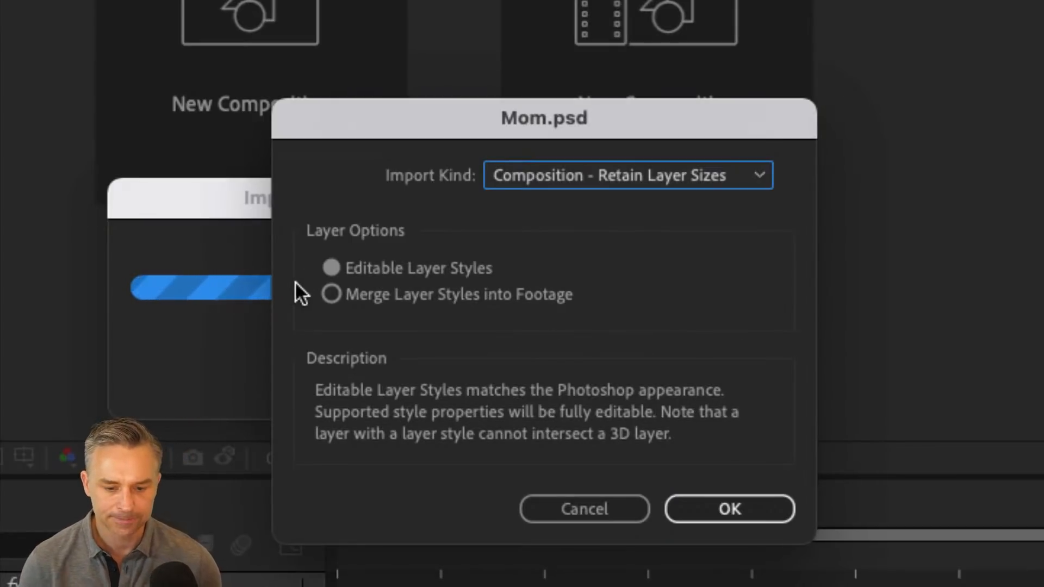
{"action": "left_click", "coordinate": [333, 296]}
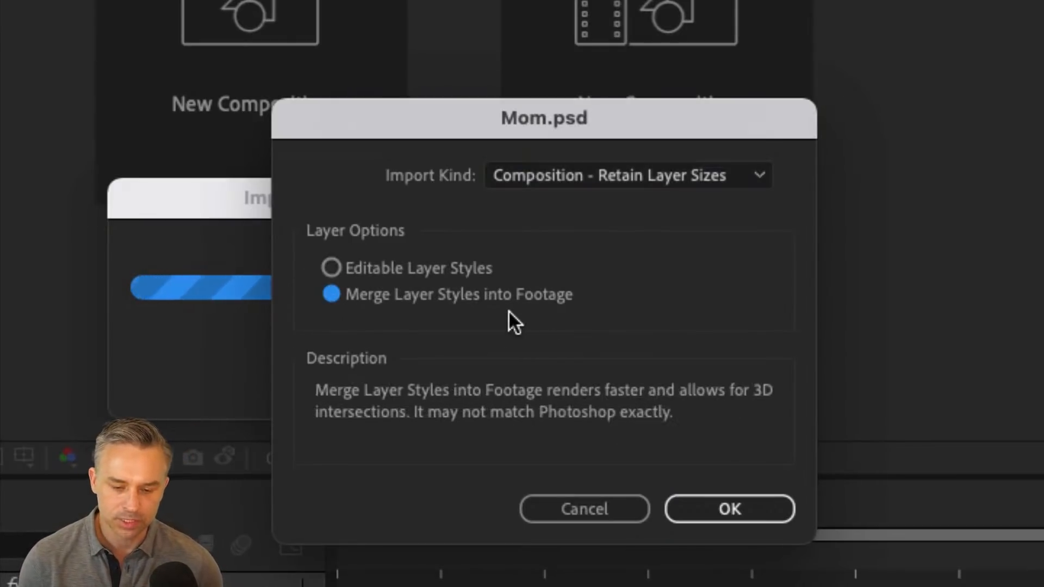
{"action": "left_click", "coordinate": [334, 266]}
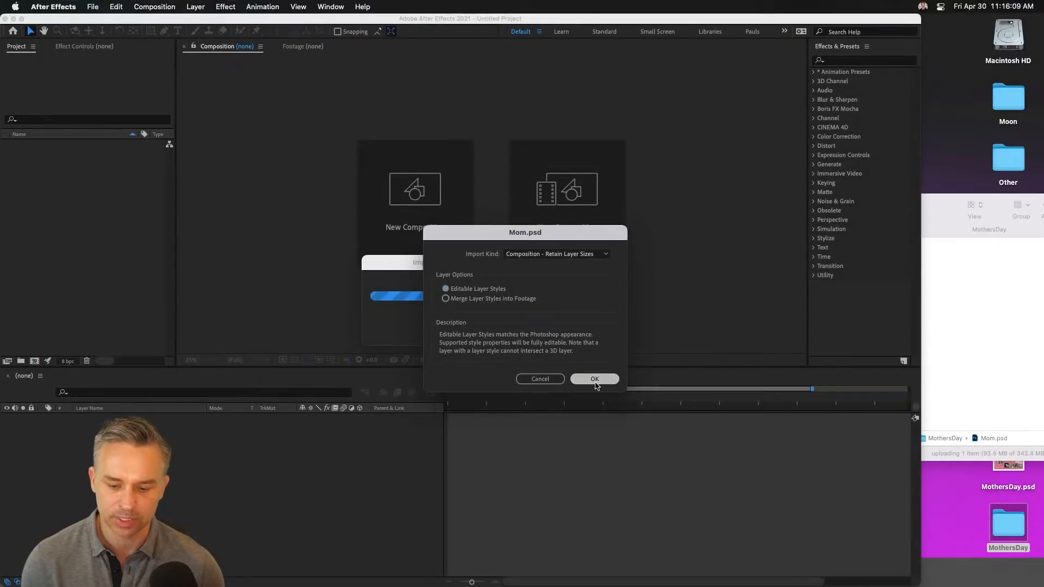
{"action": "left_click", "coordinate": [729, 509]}
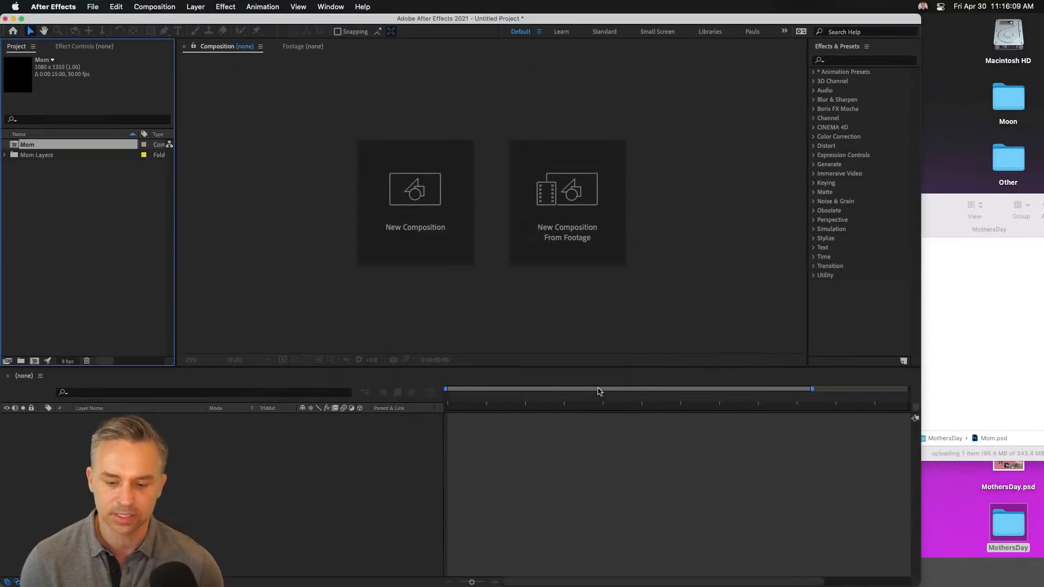
Open the Mom composition in a full-width window with a taller timeline and set the current time to 0:00:06:00
{"action": "double_click", "coordinate": [14, 147]}
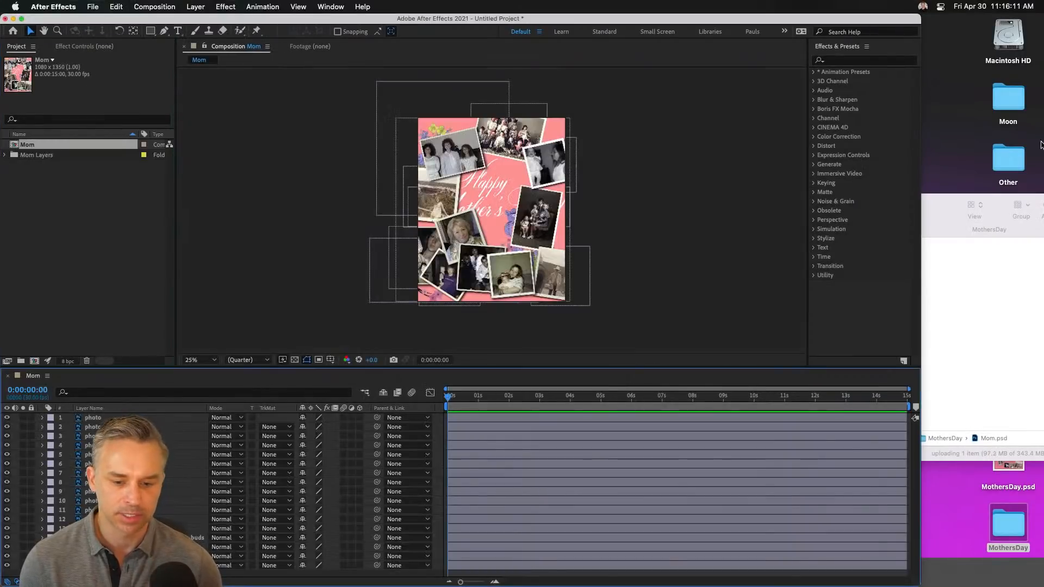
{"action": "double_click", "coordinate": [916, 16]}
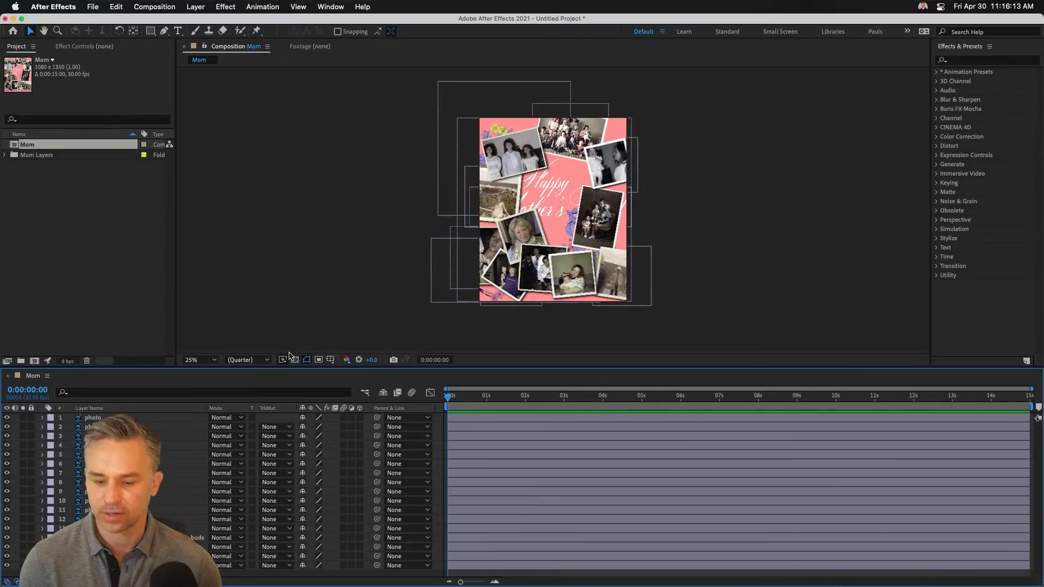
{"action": "left_click_drag", "start_coordinate": [294, 368], "coordinate": [294, 259]}
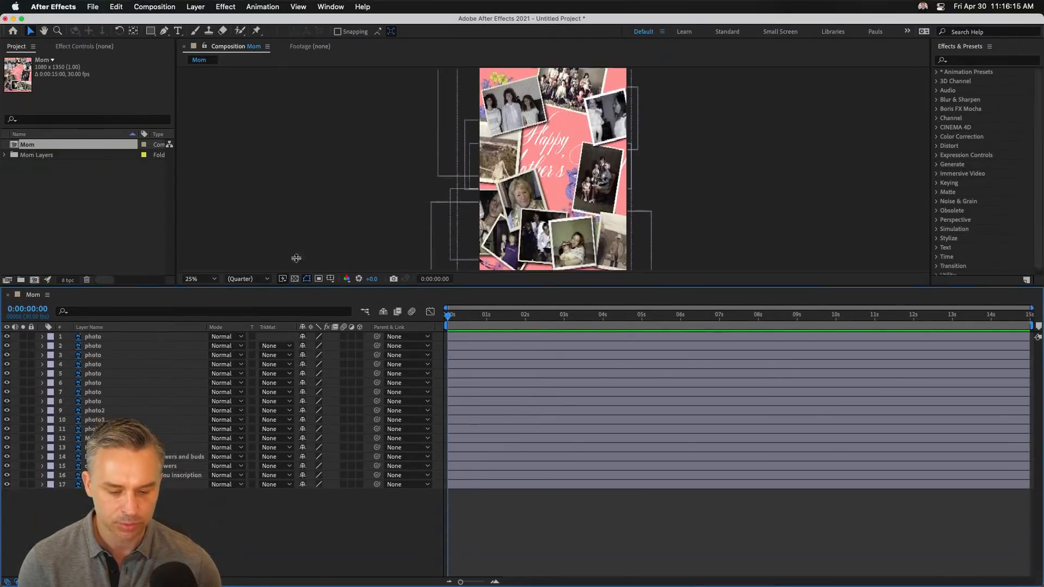
{"action": "left_click_drag", "start_coordinate": [485, 301], "coordinate": [679, 328]}
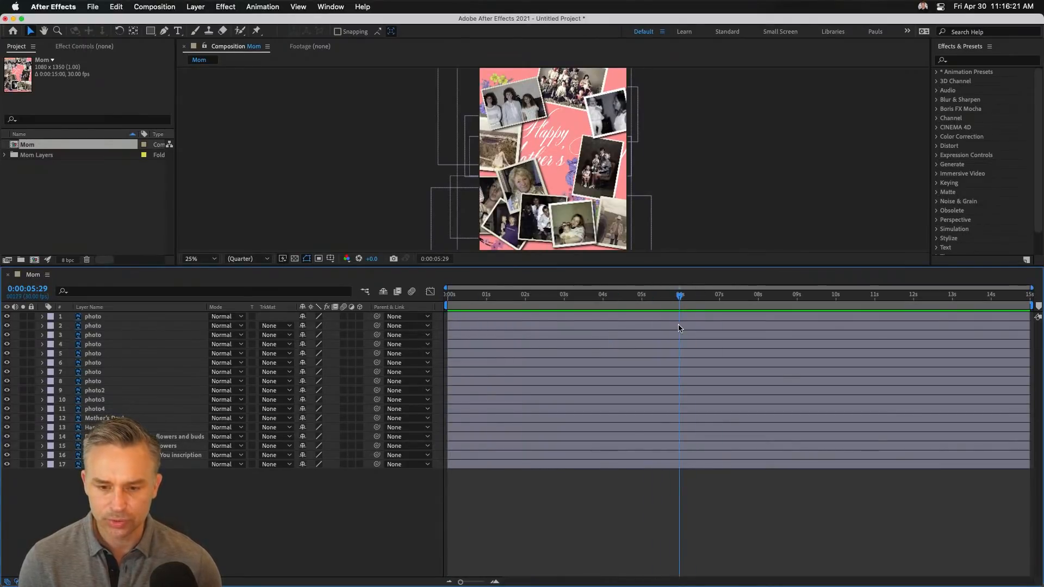
{"action": "left_click_drag", "start_coordinate": [678, 329], "coordinate": [681, 336]}
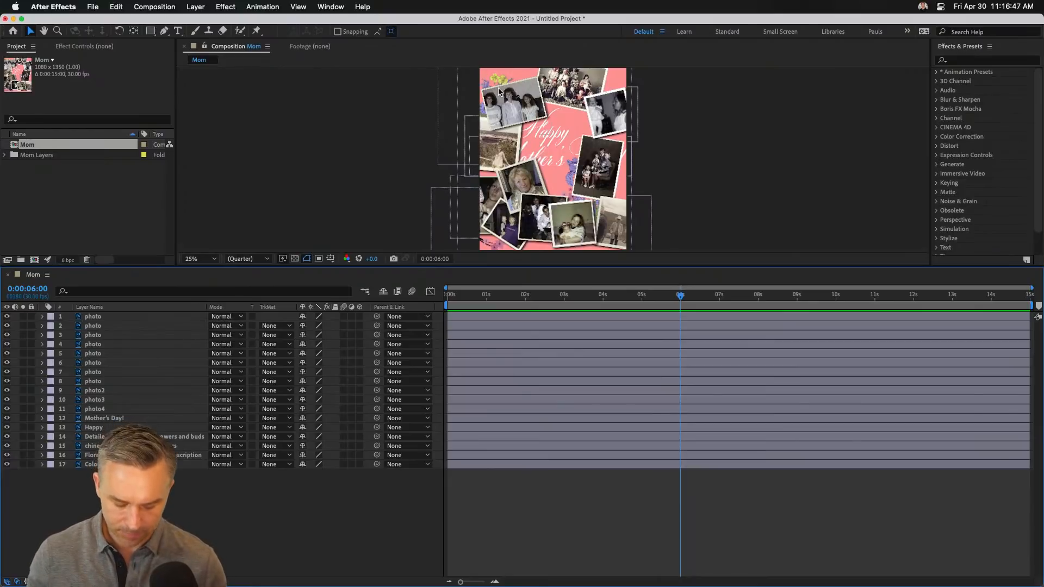
Shift the landscape photo inward from the card's left edge and move the blonde woman's portrait to the card's centre, beside the family portrait
{"action": "key", "text": "period"}
{"action": "mouse_move", "coordinate": [492, 191]}
{"action": "left_mouse_down"}
{"action": "mouse_move", "coordinate": [466, 188]}
{"action": "mouse_move", "coordinate": [488, 170]}
{"action": "left_mouse_up"}
{"action": "left_click_drag", "start_coordinate": [419, 120], "coordinate": [471, 114]}
{"action": "left_click_drag", "start_coordinate": [485, 197], "coordinate": [550, 168]}
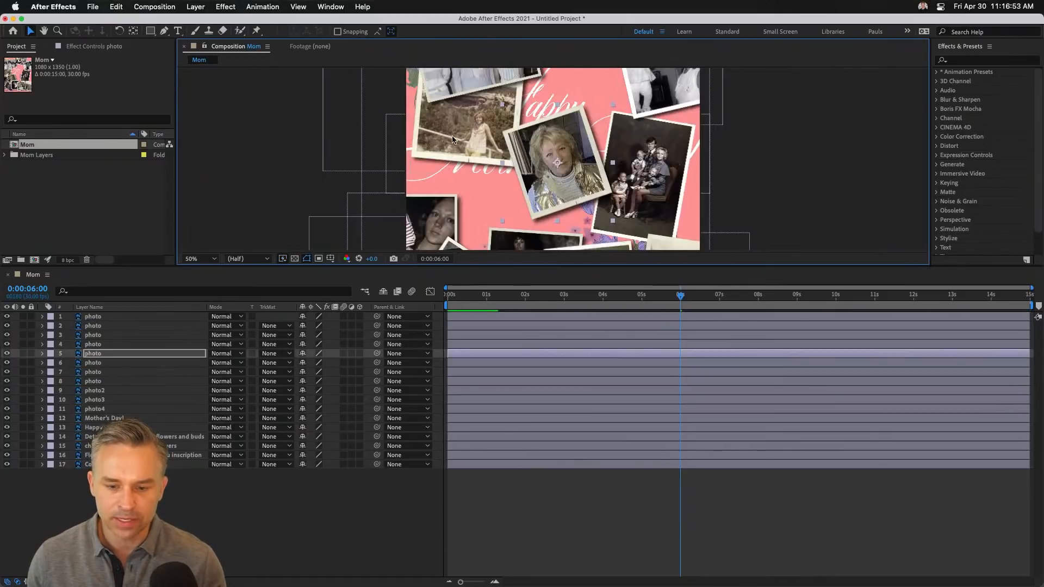
{"action": "mouse_move", "coordinate": [452, 139]}
{"action": "left_mouse_down"}
{"action": "mouse_move", "coordinate": [456, 166]}
{"action": "mouse_move", "coordinate": [479, 126]}
{"action": "mouse_move", "coordinate": [475, 138]}
{"action": "mouse_move", "coordinate": [455, 134]}
{"action": "mouse_move", "coordinate": [466, 128]}
{"action": "left_mouse_up"}
{"action": "left_click_drag", "start_coordinate": [553, 202], "coordinate": [533, 214]}
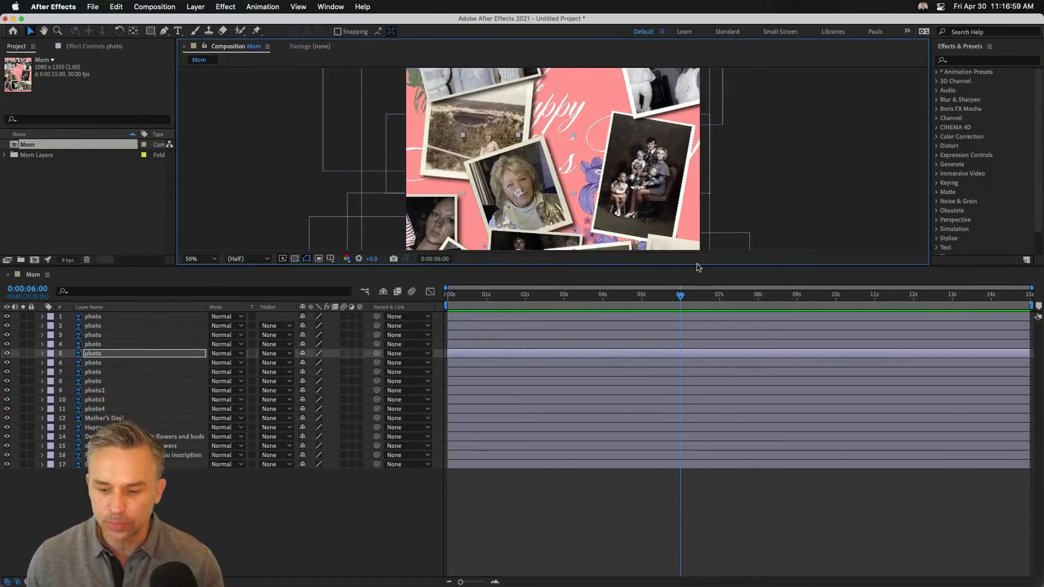
{"action": "left_click_drag", "start_coordinate": [697, 265], "coordinate": [690, 337]}
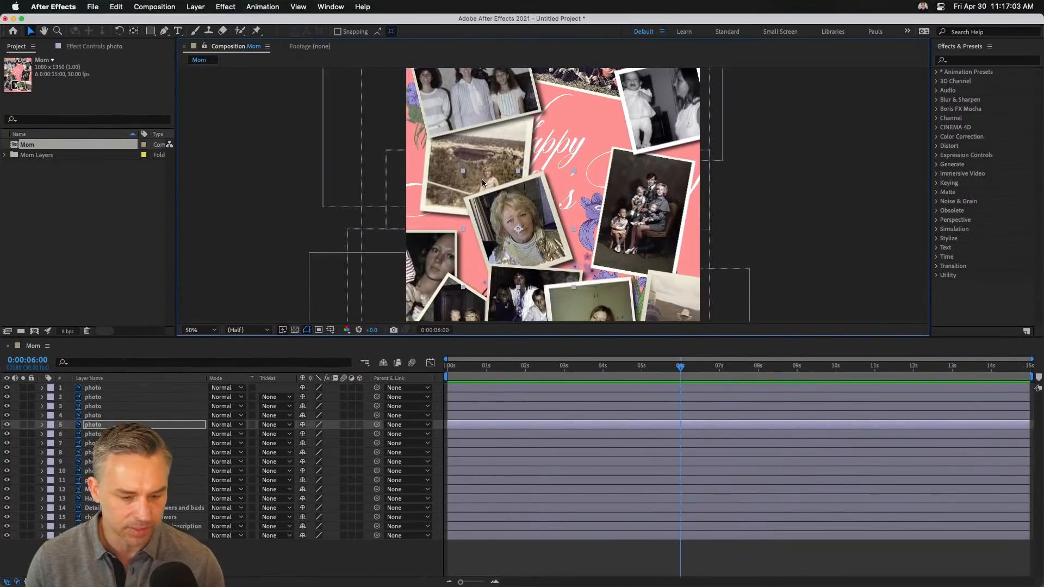
{"action": "left_click_drag", "start_coordinate": [495, 236], "coordinate": [525, 212]}
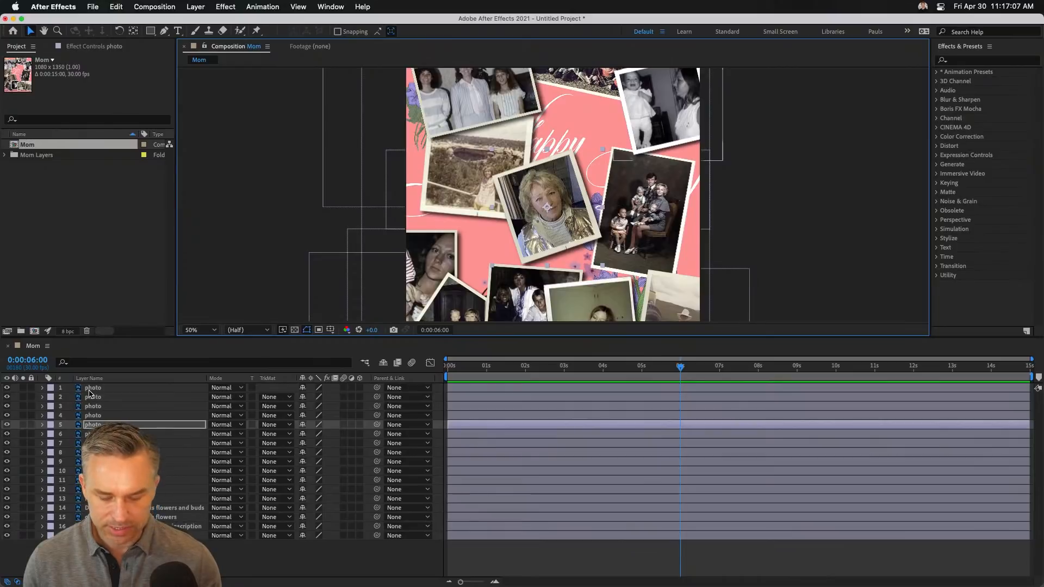
Add Position keyframes at 0:00:07:00 to the ten photo layers, from layer 1 through photo3, with the timeline enlarged
{"action": "key", "text": "Home"}
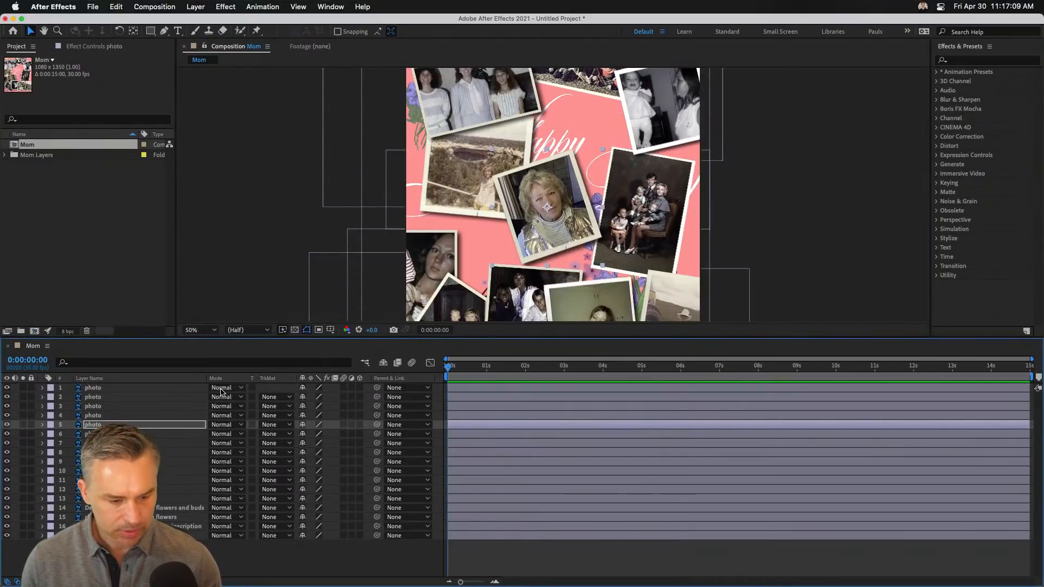
{"action": "left_click", "coordinate": [82, 416]}
{"action": "left_click", "coordinate": [85, 389], "text": "shift"}
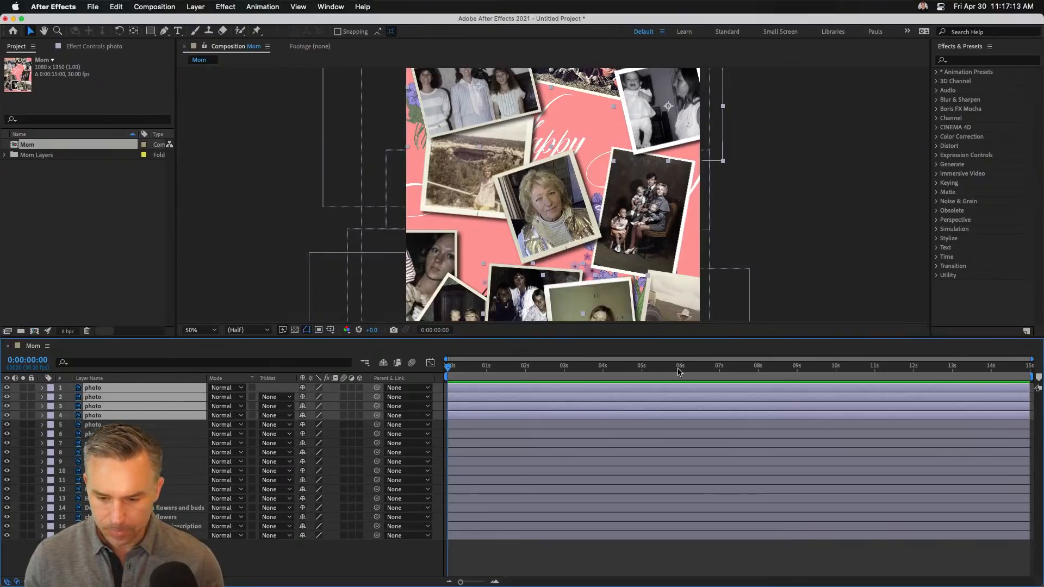
{"action": "left_click_drag", "start_coordinate": [661, 369], "coordinate": [719, 382]}
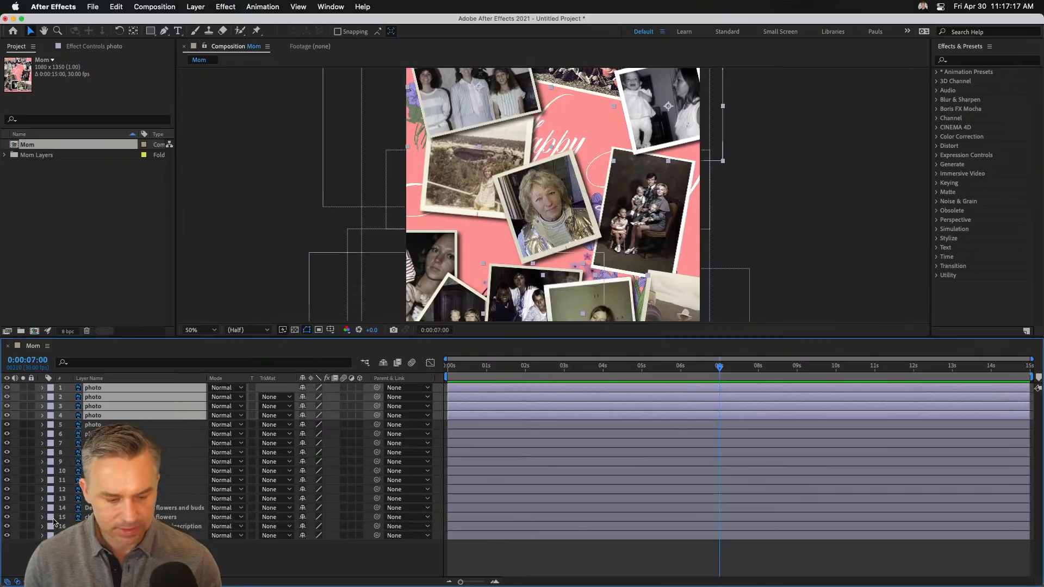
{"action": "left_click", "coordinate": [114, 499]}
{"action": "left_click", "coordinate": [405, 292]}
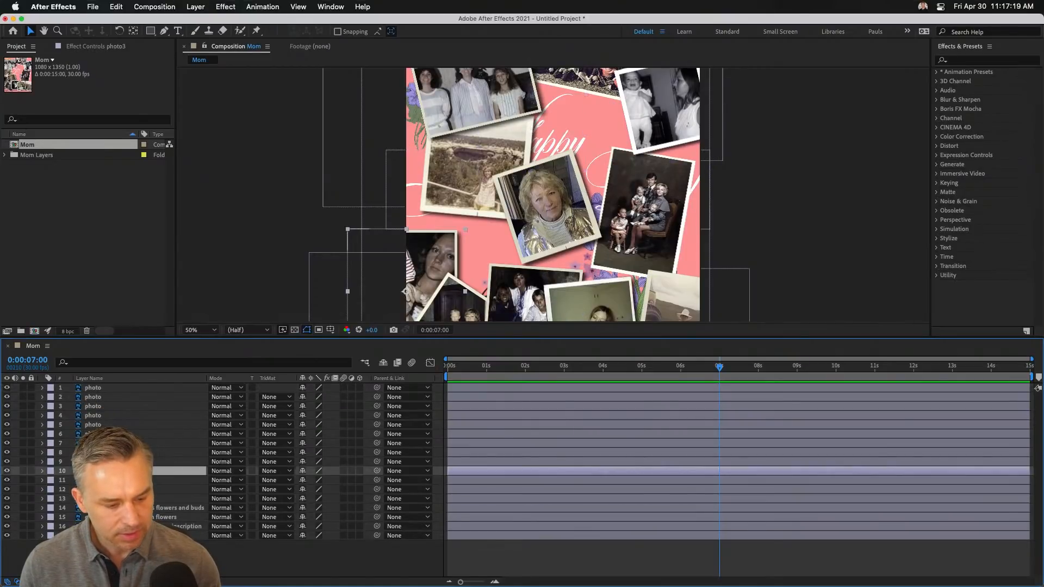
{"action": "left_click", "coordinate": [106, 390], "text": "shift"}
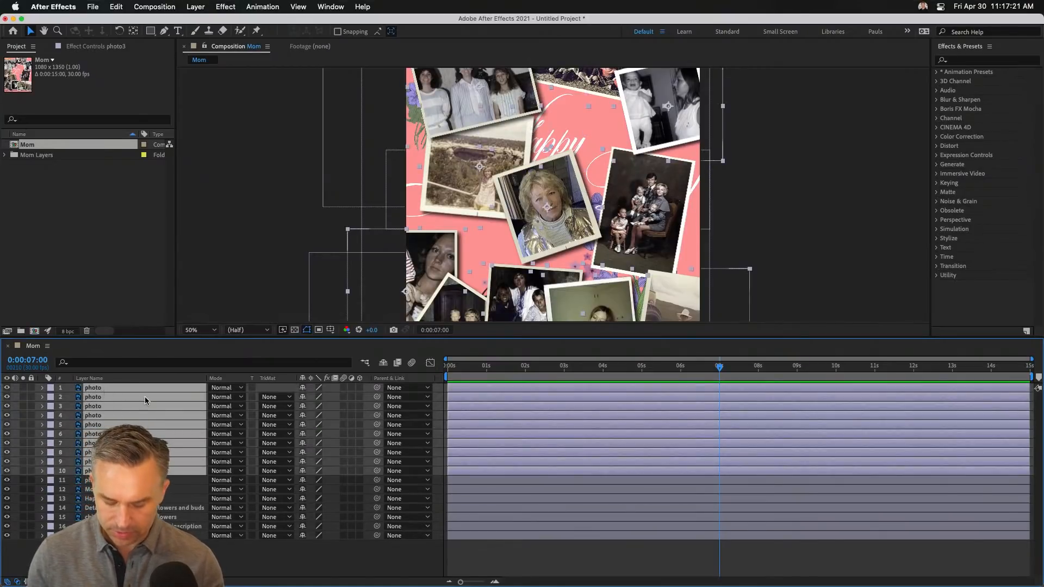
{"action": "key", "text": "p"}
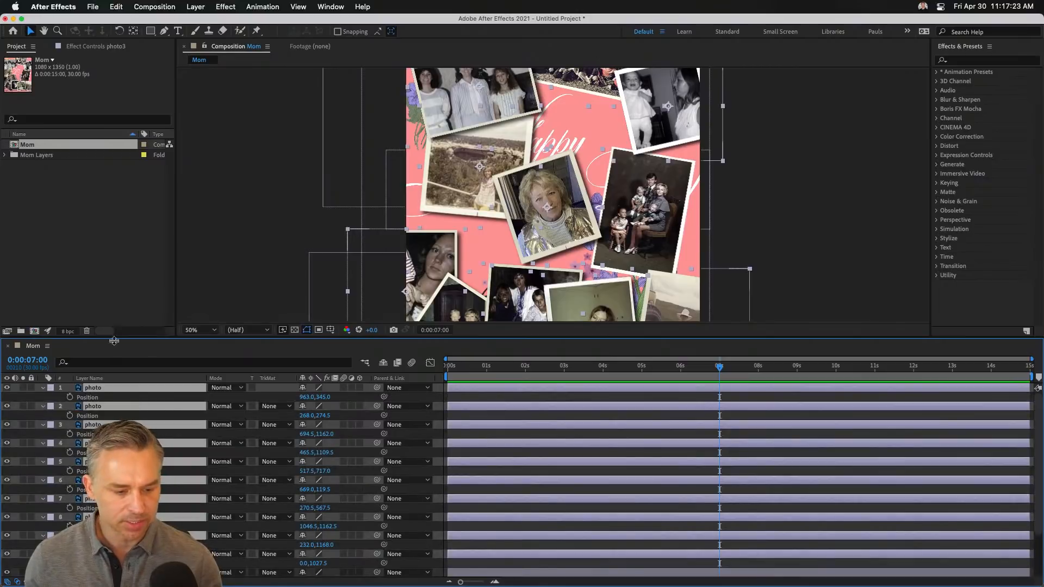
{"action": "left_click_drag", "start_coordinate": [119, 337], "coordinate": [123, 163]}
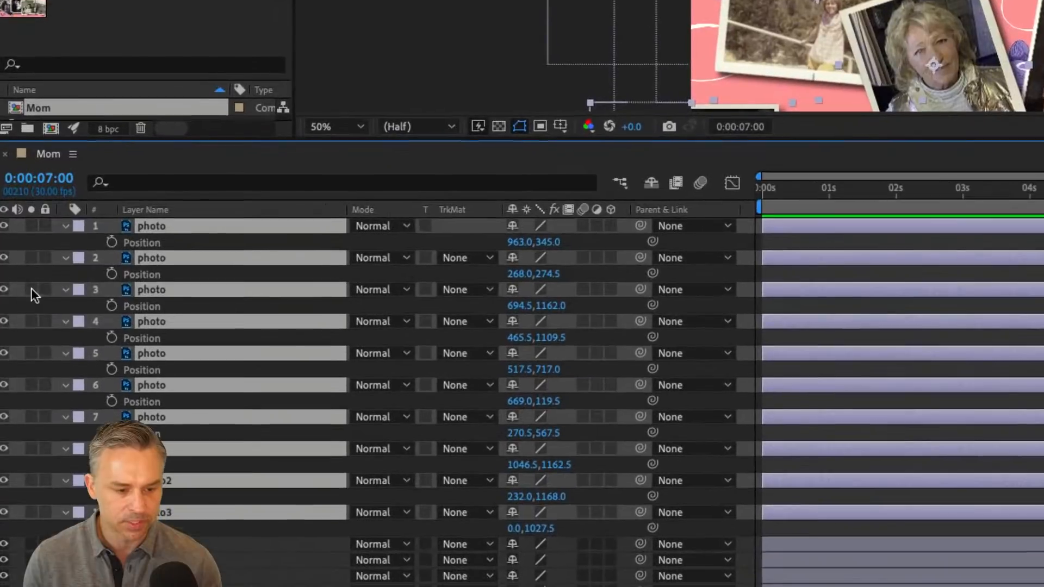
{"action": "left_click", "coordinate": [71, 224]}
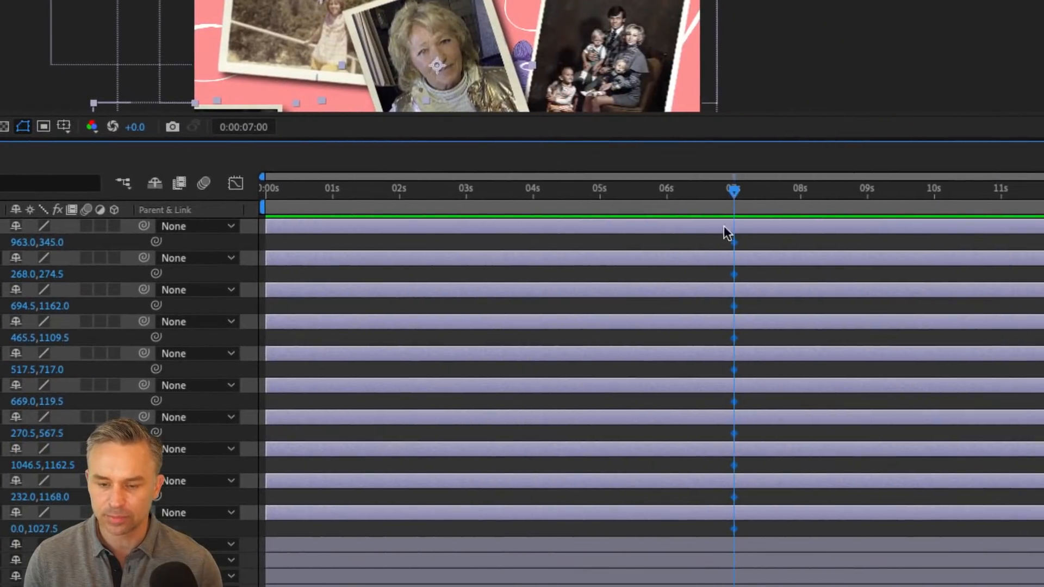
Add Rotation keyframes at 0:00:07:00 to the same ten photo layers and show their Position and Rotation properties together
{"action": "left_click_drag", "start_coordinate": [622, 194], "coordinate": [735, 206]}
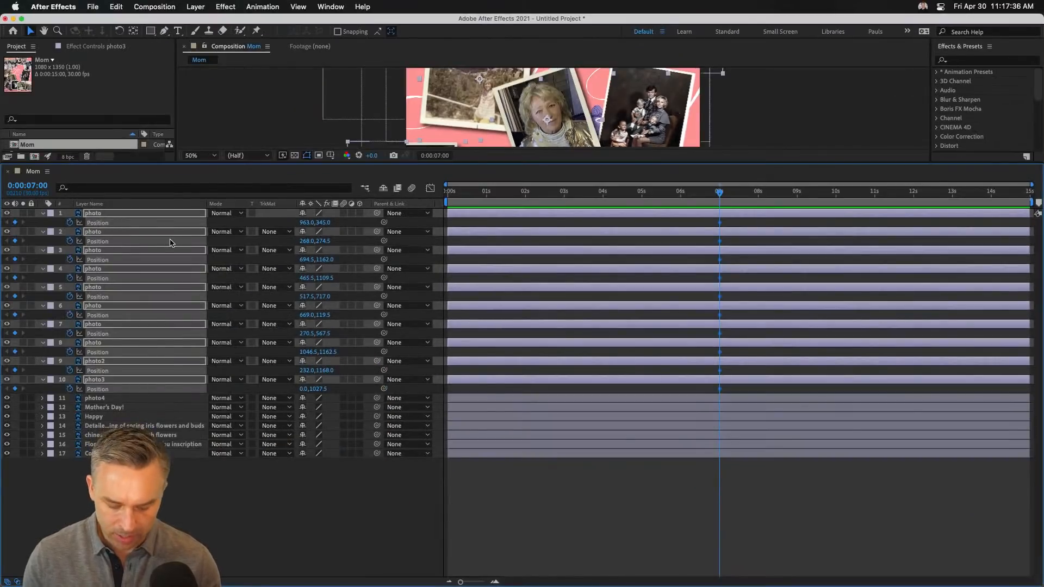
{"action": "key", "text": "r"}
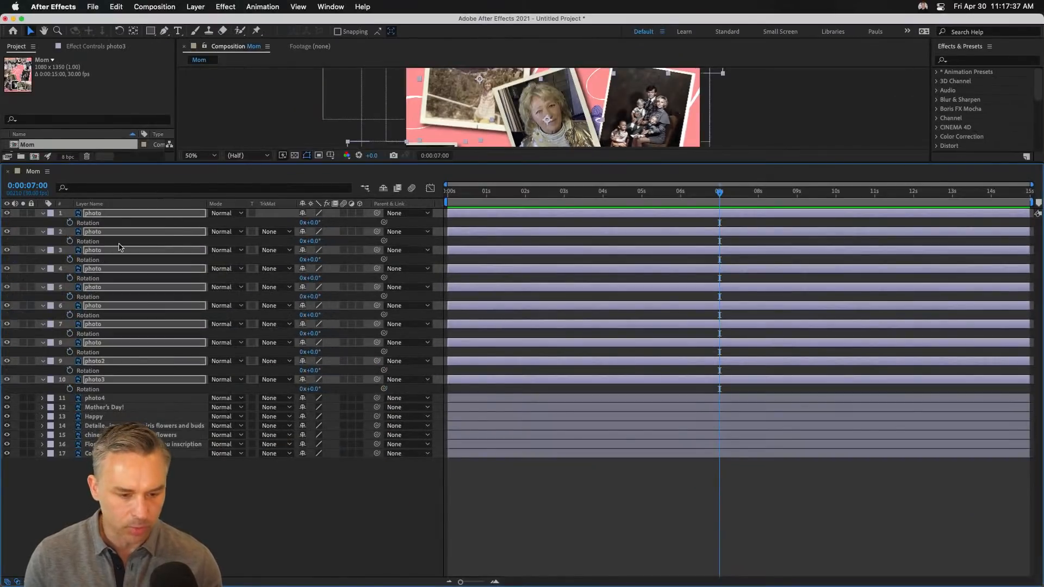
{"action": "left_click", "coordinate": [69, 223]}
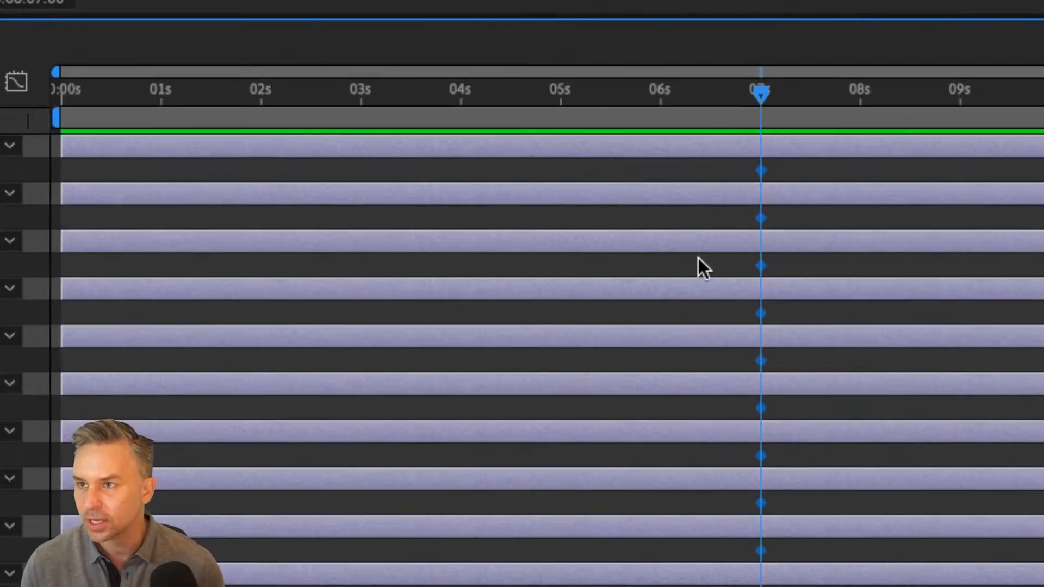
{"action": "key", "text": "shift+p"}
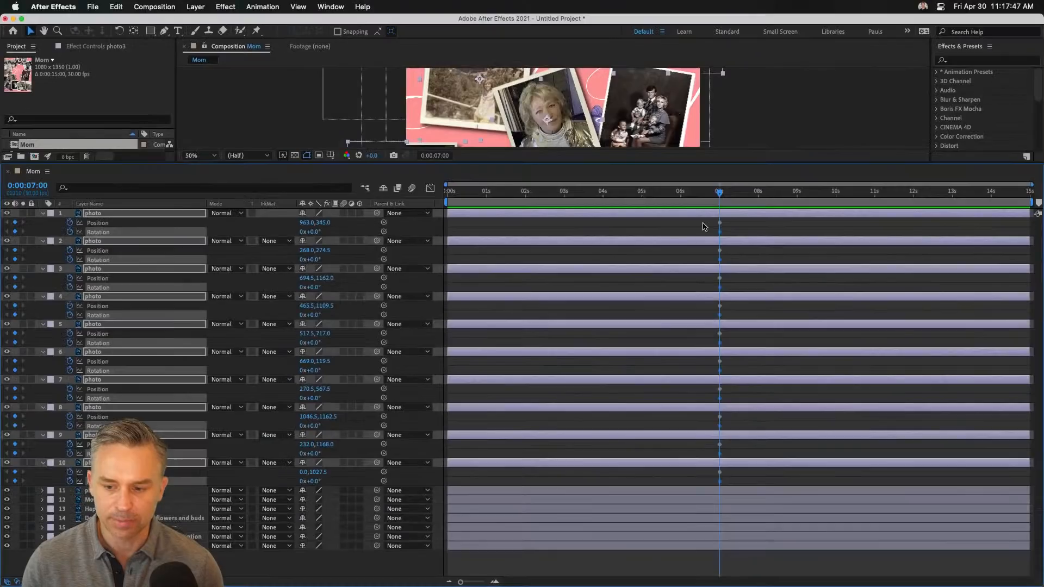
At 0:00:00:00, move layer 1's toddler photo off the card's right side and set its rotation to 61°
{"action": "left_click_drag", "start_coordinate": [603, 196], "coordinate": [348, 196]}
{"action": "left_click", "coordinate": [467, 232]}
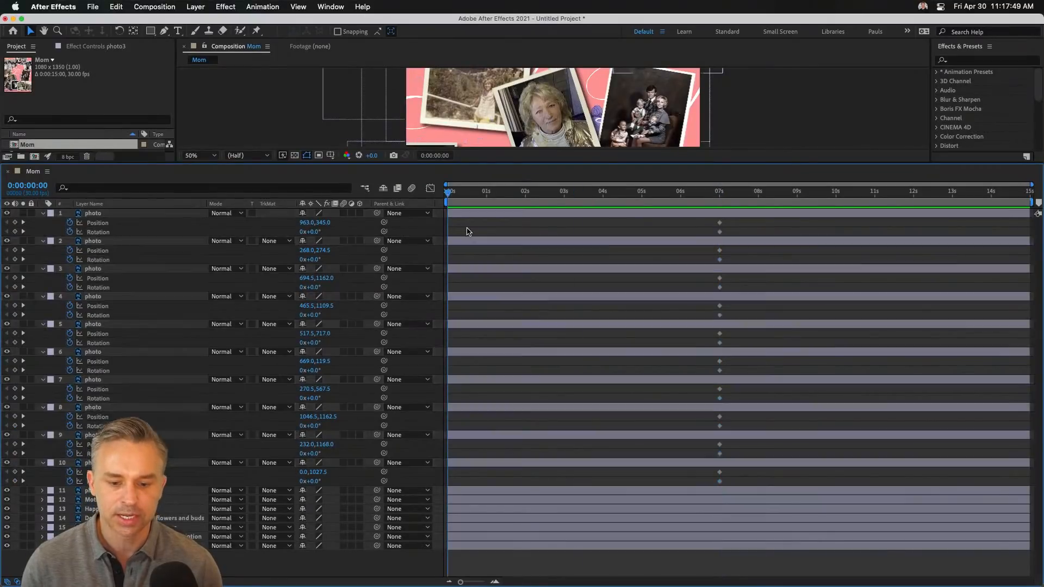
{"action": "left_click_drag", "start_coordinate": [441, 163], "coordinate": [441, 395]}
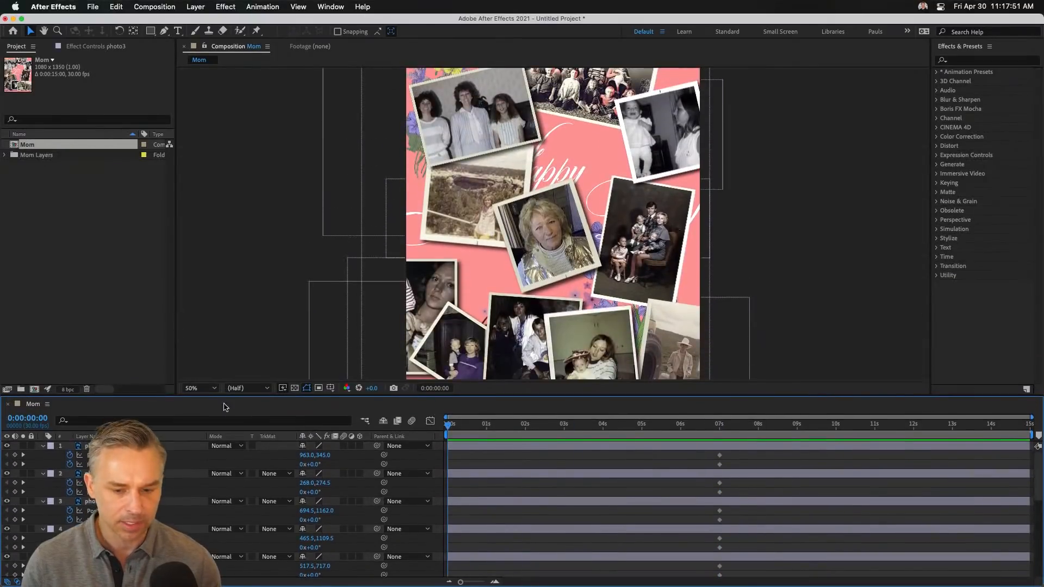
{"action": "left_click", "coordinate": [142, 445]}
{"action": "left_click_drag", "start_coordinate": [657, 152], "coordinate": [769, 143]}
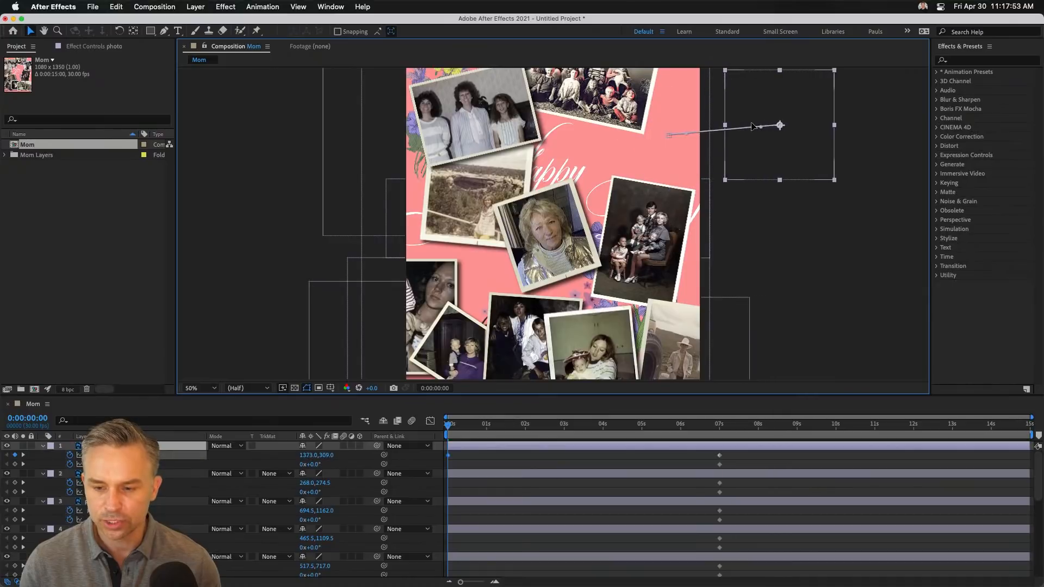
{"action": "key", "text": "r"}
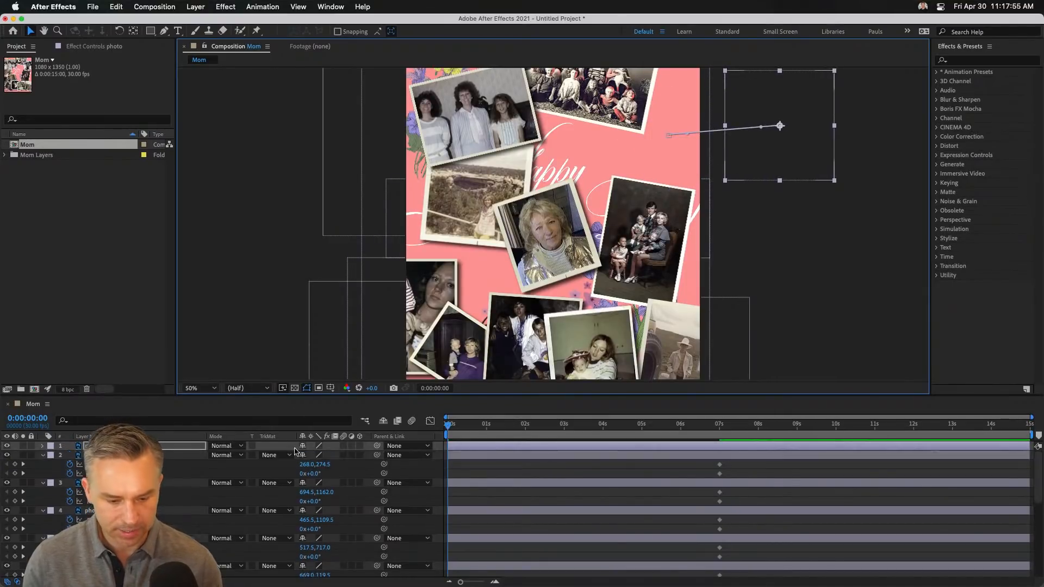
{"action": "key", "text": "r"}
{"action": "left_click_drag", "start_coordinate": [317, 458], "coordinate": [351, 457]}
Move the three-women, landscape and left-edge portrait photos off the card's left side, and the family portrait and cowboy photo off its right
{"action": "left_click_drag", "start_coordinate": [444, 124], "coordinate": [239, 133]}
{"action": "left_click_drag", "start_coordinate": [428, 206], "coordinate": [247, 282]}
{"action": "left_click_drag", "start_coordinate": [441, 286], "coordinate": [355, 152]}
{"action": "left_click_drag", "start_coordinate": [637, 235], "coordinate": [791, 237]}
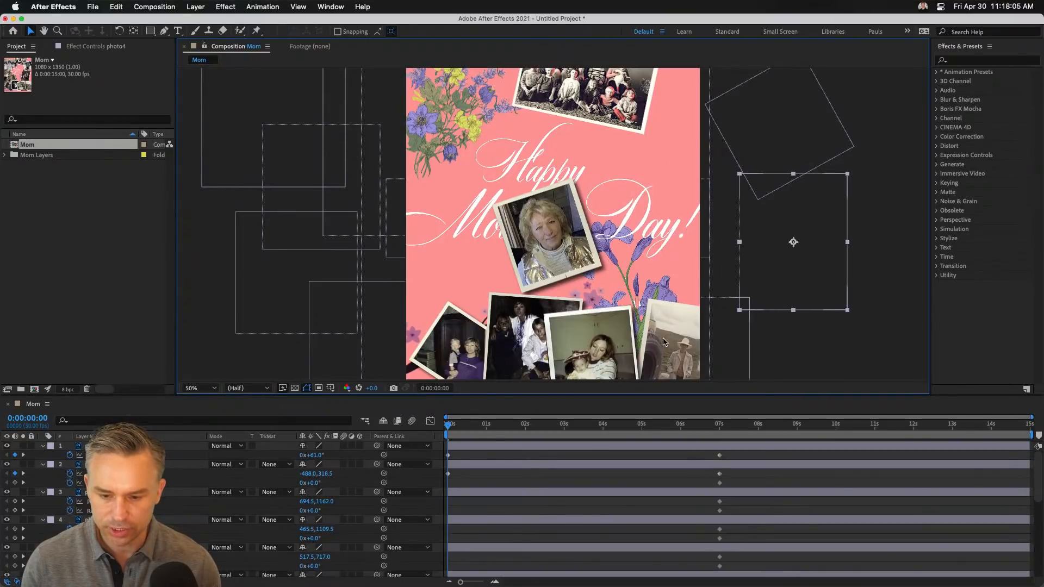
{"action": "left_click_drag", "start_coordinate": [667, 342], "coordinate": [766, 348]}
Move layer 3's mother-and-baby photo below the card to about 826.5, 1642 and set its rotation to 46°
{"action": "scroll", "coordinate": [564, 321], "scroll_direction": "down", "scroll_amount": 6}
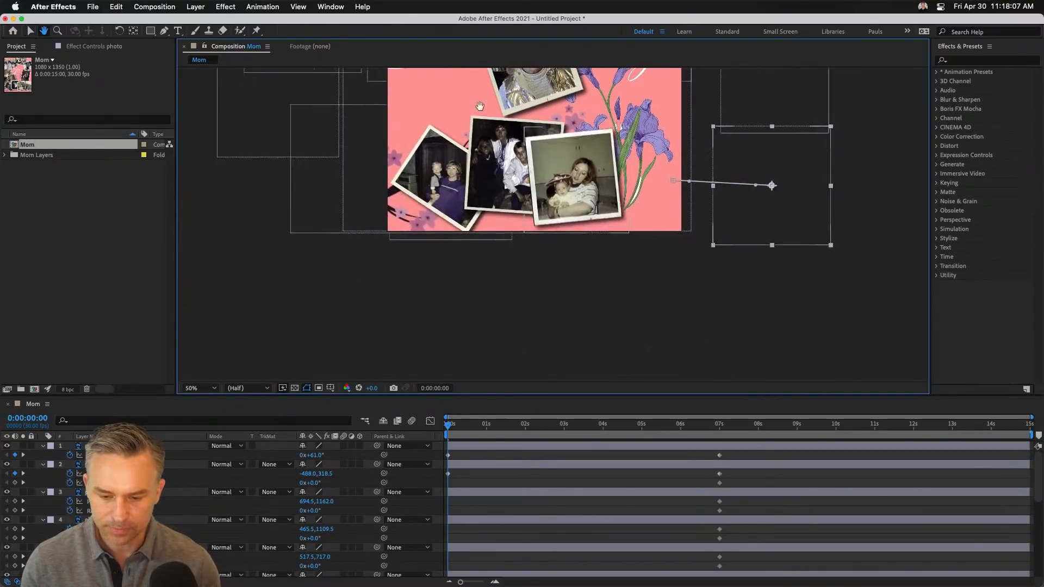
{"action": "left_click_drag", "start_coordinate": [575, 165], "coordinate": [609, 302]}
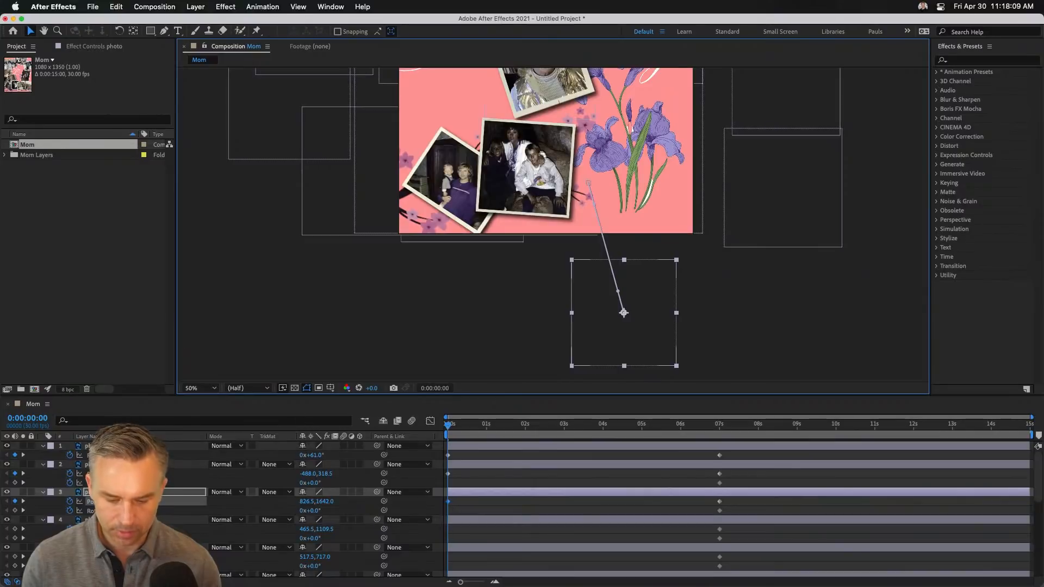
{"action": "key", "text": "r"}
{"action": "key", "text": "r"}
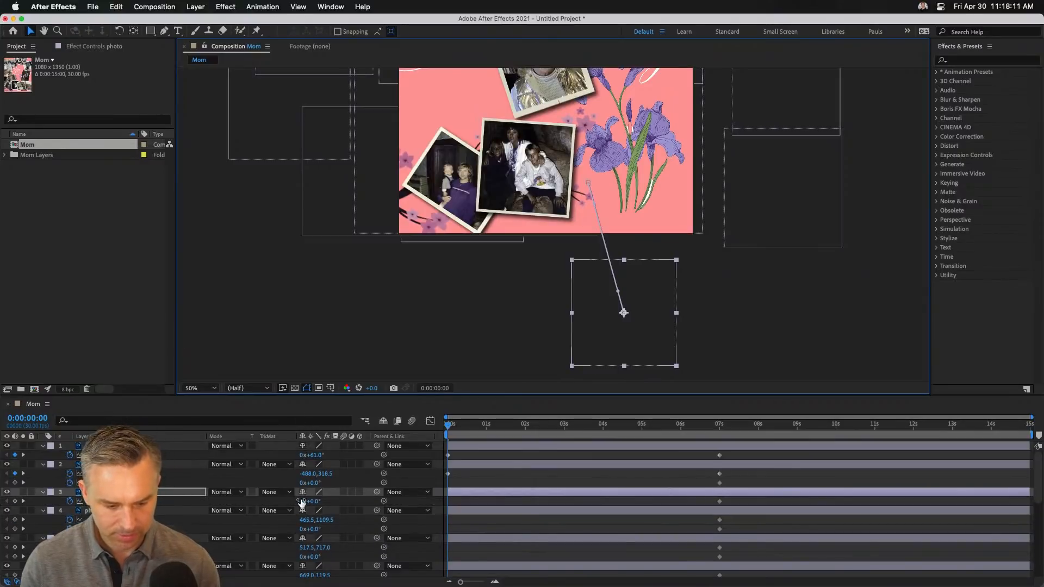
{"action": "left_click_drag", "start_coordinate": [316, 503], "coordinate": [341, 503]}
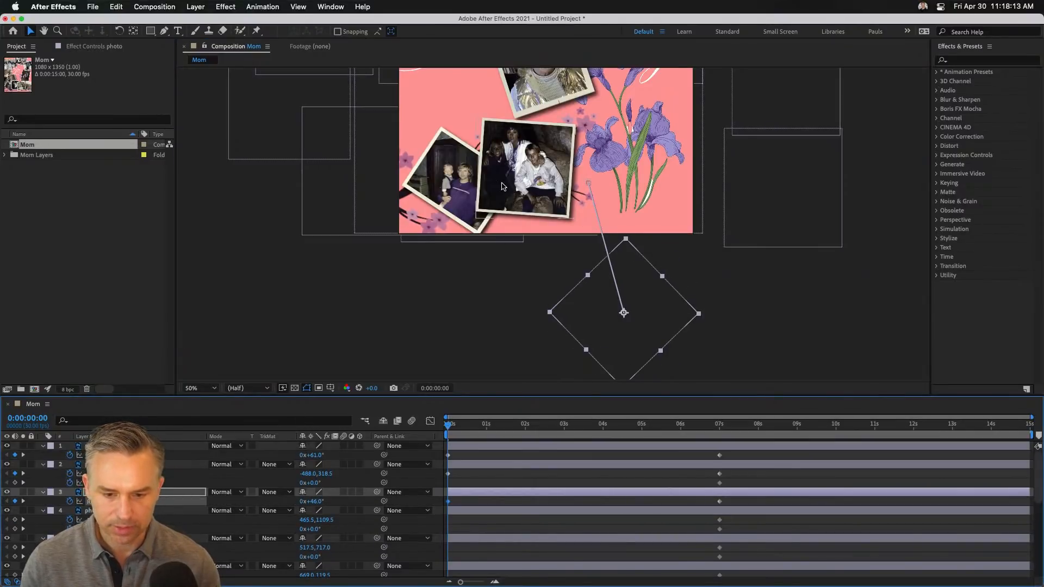
Move layer 4's photo below the card with -43° rotation, and photo2 off the lower-left corner with -28° rotation
{"action": "left_click_drag", "start_coordinate": [504, 189], "coordinate": [414, 338]}
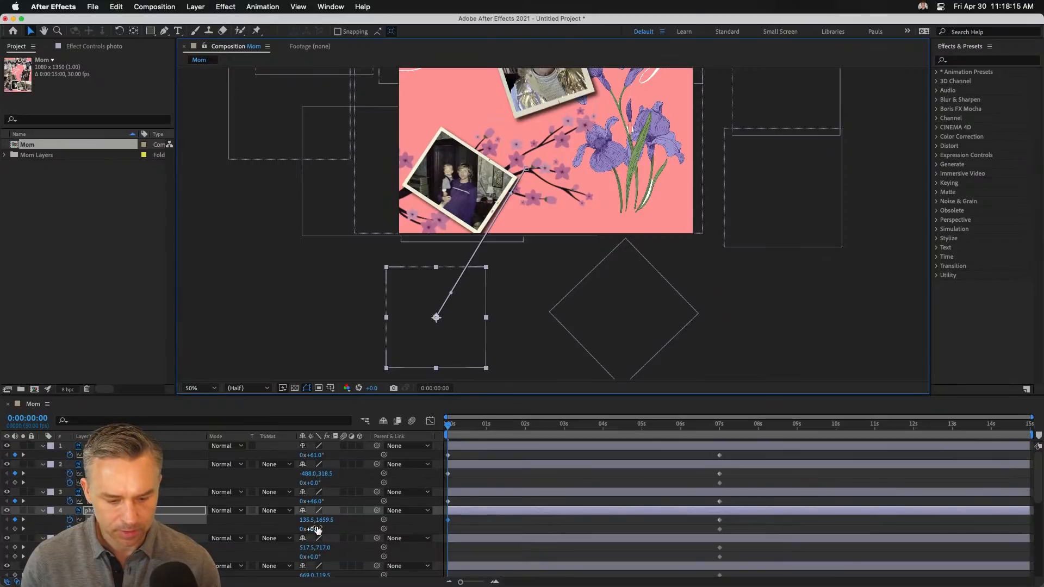
{"action": "left_click_drag", "start_coordinate": [317, 528], "coordinate": [294, 525]}
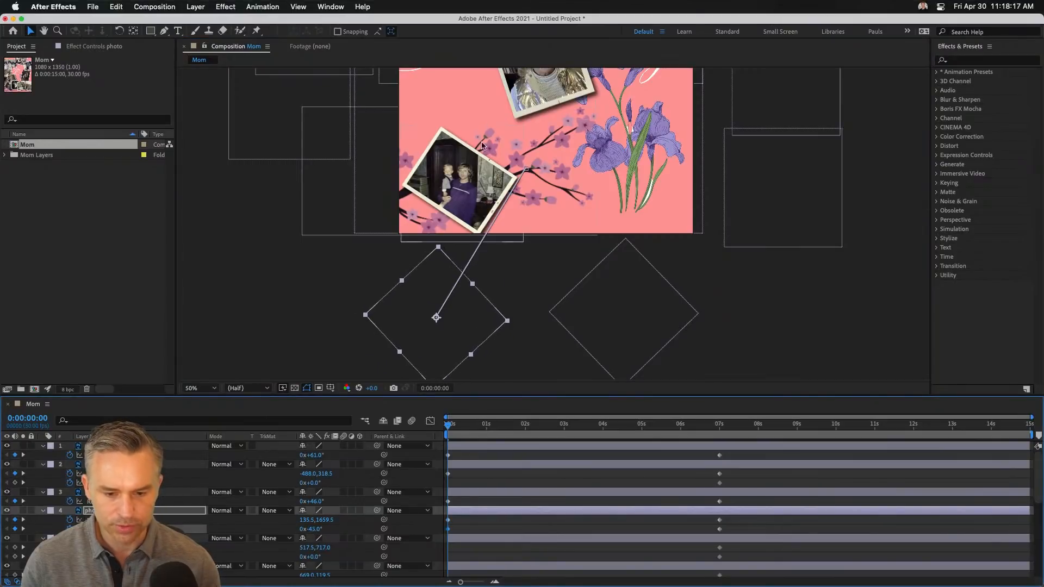
{"action": "left_click_drag", "start_coordinate": [454, 179], "coordinate": [310, 284]}
{"action": "scroll", "coordinate": [283, 551], "scroll_direction": "down", "scroll_amount": 5}
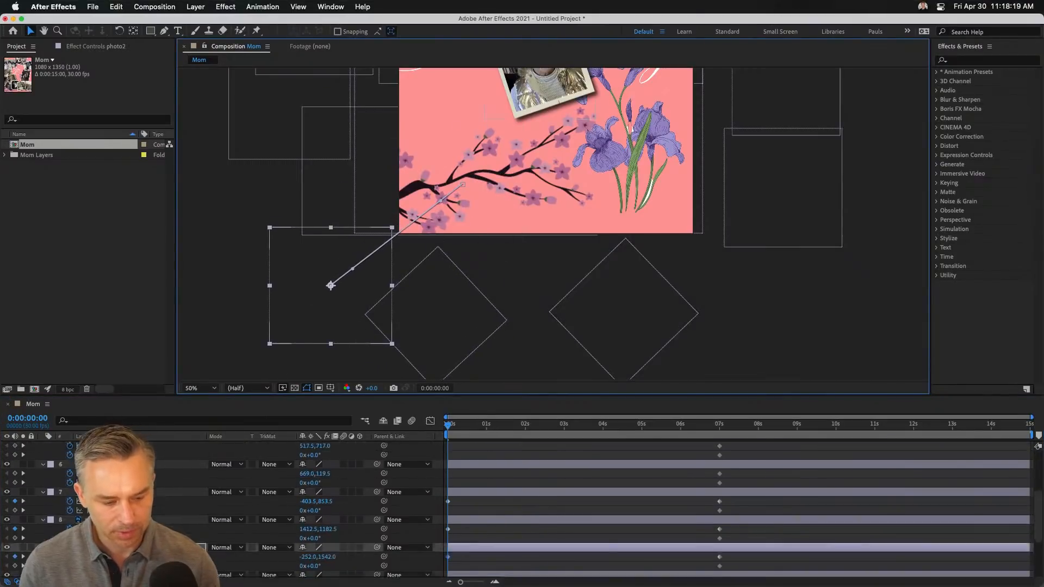
{"action": "left_click_drag", "start_coordinate": [313, 538], "coordinate": [299, 538]}
Move the group photo above the card to about 869, -270.5 and the blonde woman's portrait beyond the upper-right corner to about 1287.5, -117
{"action": "scroll", "coordinate": [420, 234], "scroll_direction": "up", "scroll_amount": 5}
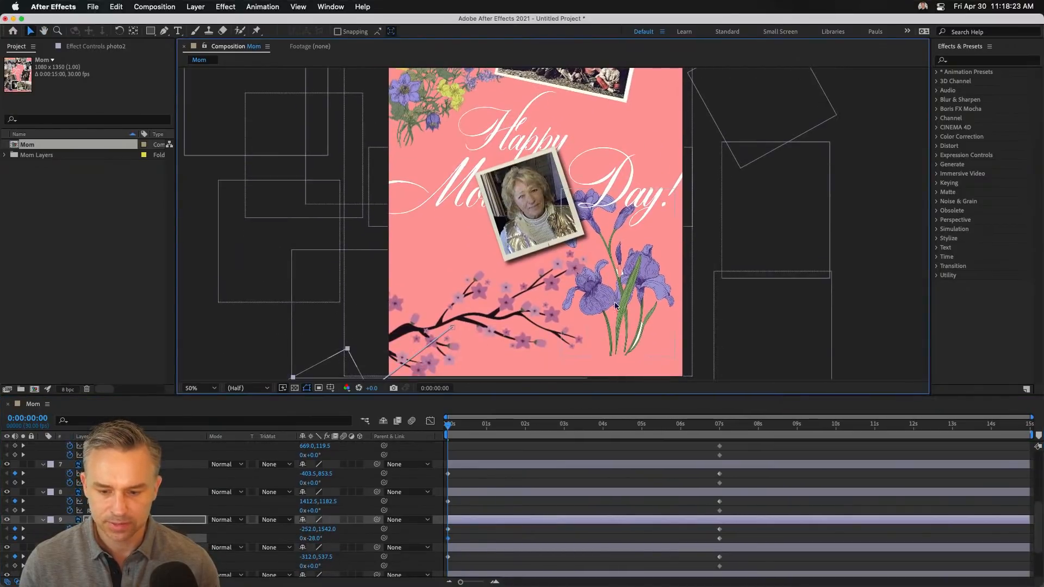
{"action": "left_click", "coordinate": [656, 274]}
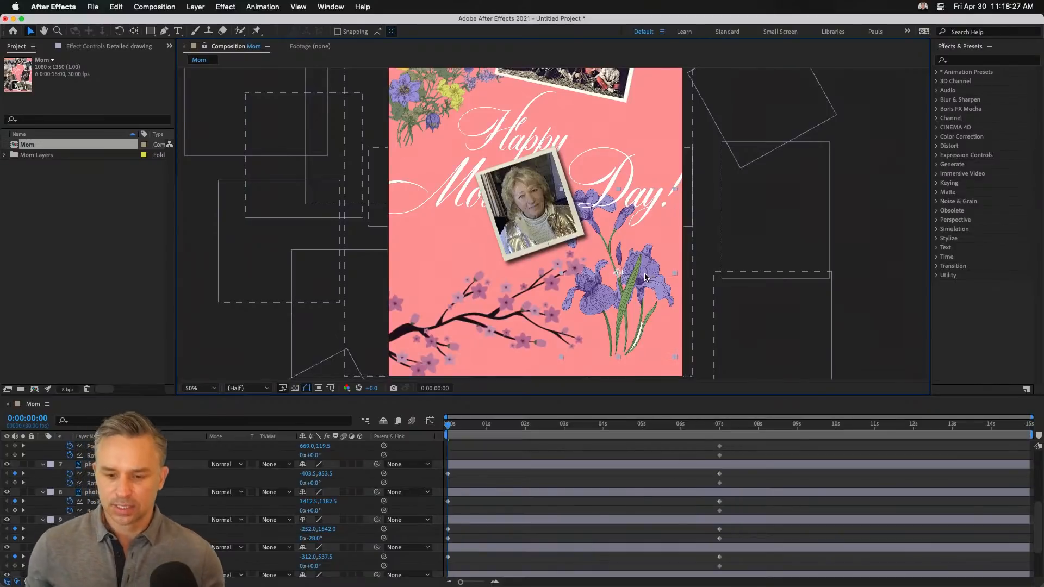
{"action": "left_click_drag", "start_coordinate": [471, 124], "coordinate": [470, 242]}
{"action": "left_click_drag", "start_coordinate": [579, 174], "coordinate": [633, 71]}
{"action": "left_click_drag", "start_coordinate": [508, 318], "coordinate": [728, 125]}
{"action": "left_click_drag", "start_coordinate": [407, 221], "coordinate": [441, 231]}
{"action": "key", "text": "v"}
{"action": "key", "text": "h"}
{"action": "key", "text": "v"}
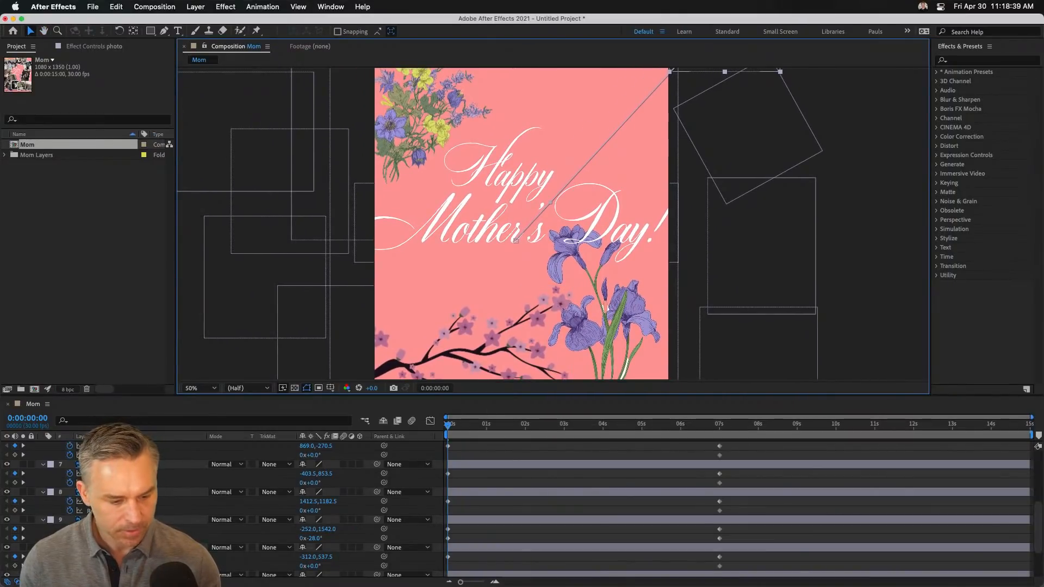
Set starting rotations: layer 2 to -17°, layer 5 to 8°, layer 6 to 5°, layer 7 to -8°, layer 8 to 19° and layer 10 to 24°
{"action": "left_click_drag", "start_coordinate": [312, 457], "coordinate": [310, 483]}
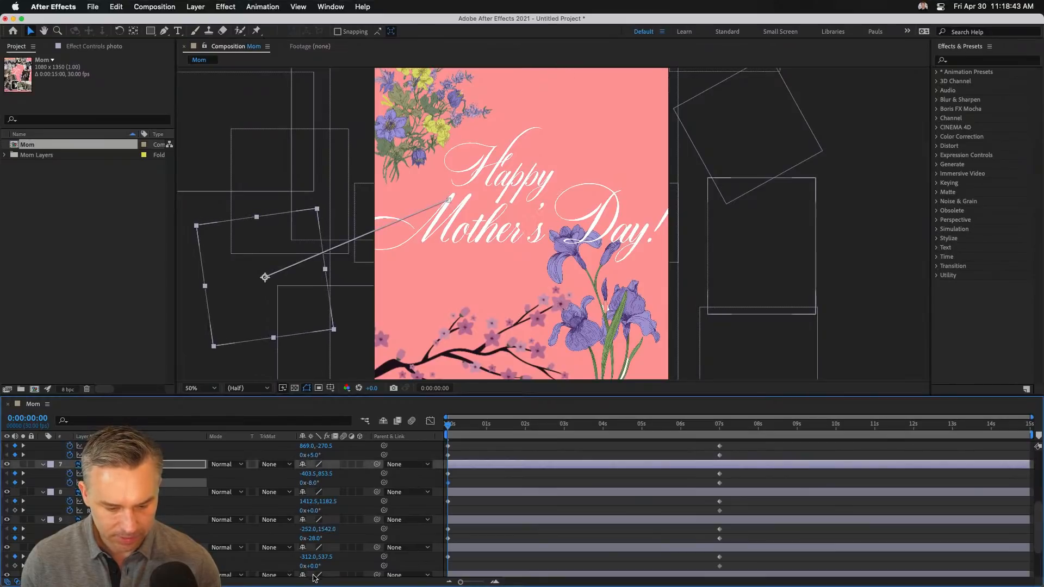
{"action": "left_click_drag", "start_coordinate": [314, 566], "coordinate": [329, 571]}
{"action": "left_click_drag", "start_coordinate": [312, 510], "coordinate": [320, 539]}
{"action": "scroll", "coordinate": [326, 485], "scroll_direction": "up", "scroll_amount": 4}
{"action": "left_click_drag", "start_coordinate": [311, 465], "coordinate": [354, 486]}
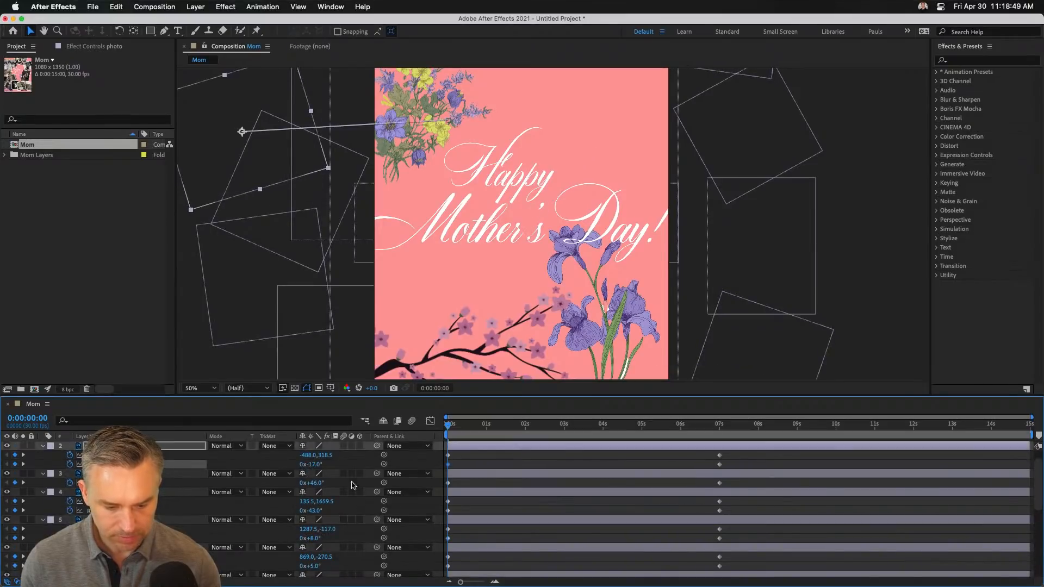
Review the photo layers' keyframes and preview the animation from 0:00:00:00 in an enlarged composition view
{"action": "scroll", "coordinate": [364, 487], "scroll_direction": "up", "scroll_amount": 2}
{"action": "scroll", "coordinate": [364, 488], "scroll_direction": "down", "scroll_amount": 5}
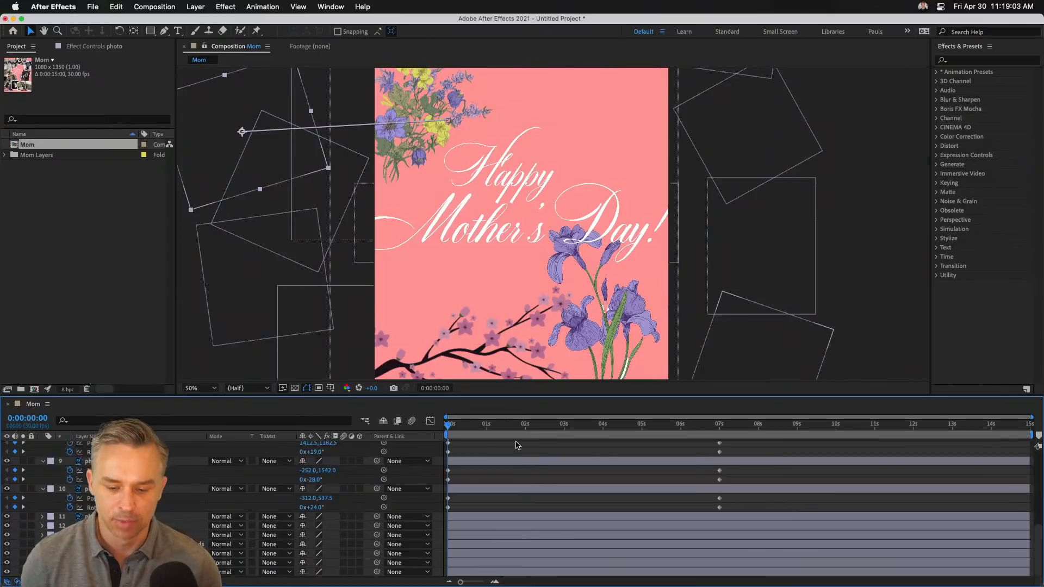
{"action": "left_click_drag", "start_coordinate": [491, 396], "coordinate": [492, 430]}
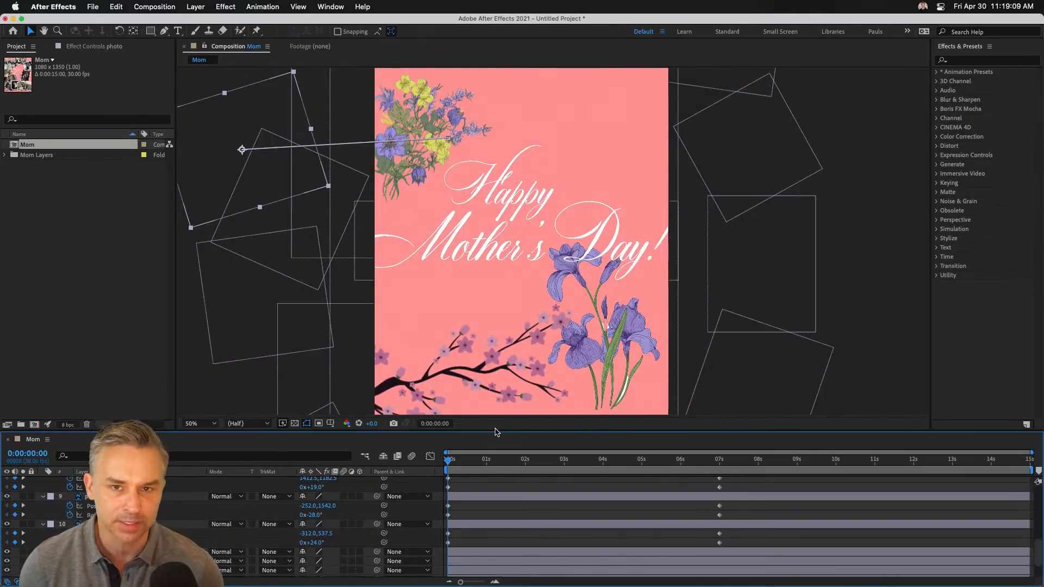
{"action": "left_click", "coordinate": [460, 514]}
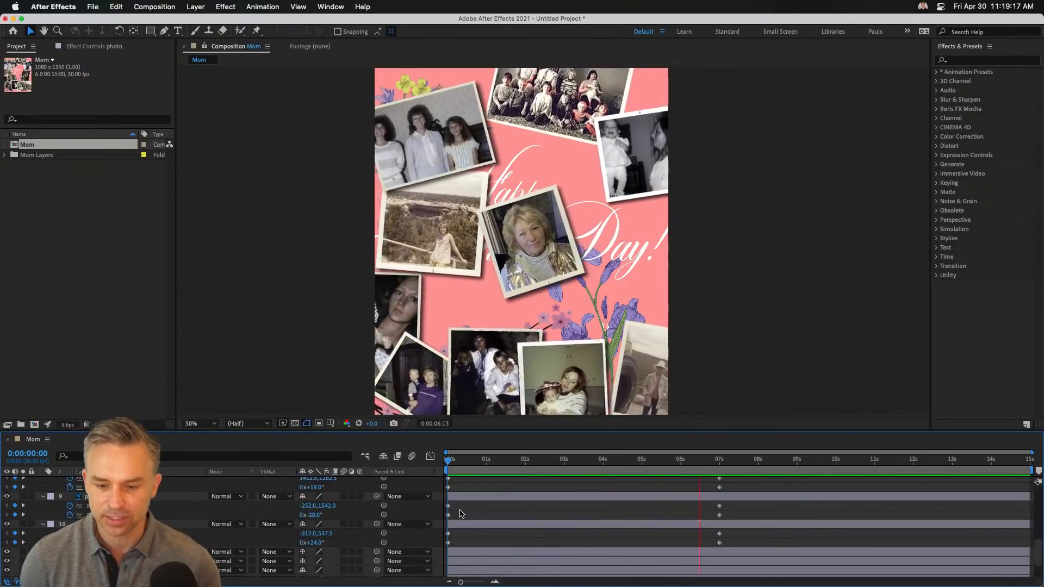
Apply Easy Ease to all the keyframes at 0:00:07:00 on photo layers 1 to 10
{"action": "mouse_move", "coordinate": [717, 460]}
{"action": "left_mouse_down"}
{"action": "mouse_move", "coordinate": [690, 462]}
{"action": "mouse_move", "coordinate": [727, 465]}
{"action": "left_mouse_up"}
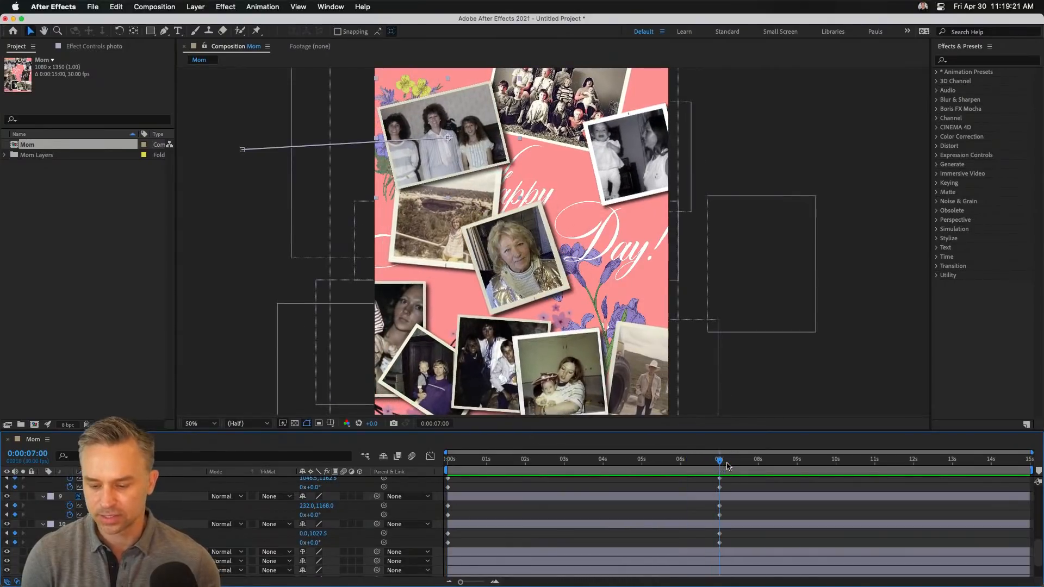
{"action": "left_click_drag", "start_coordinate": [688, 431], "coordinate": [681, 46]}
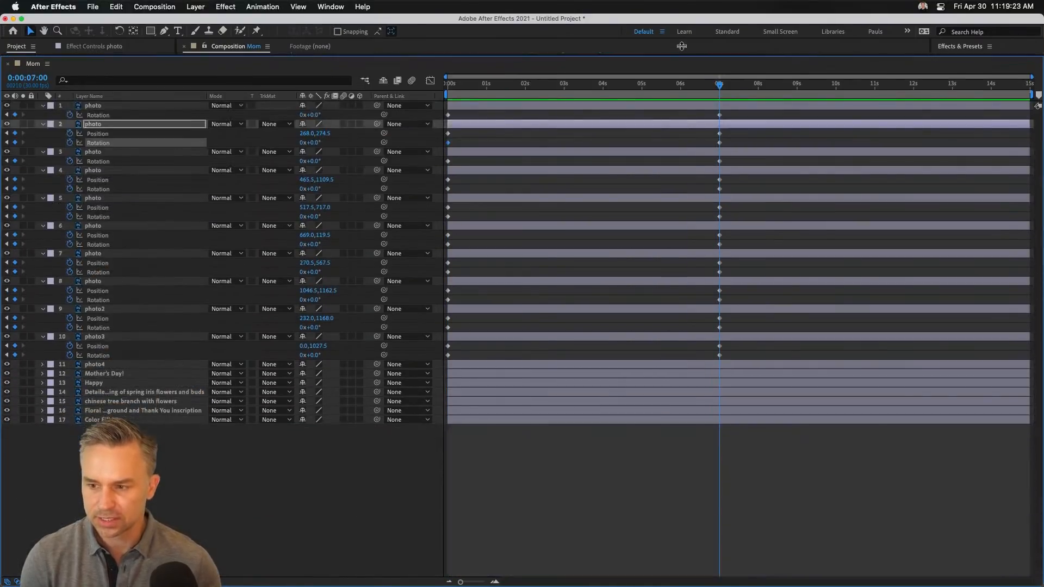
{"action": "left_click_drag", "start_coordinate": [705, 116], "coordinate": [746, 455]}
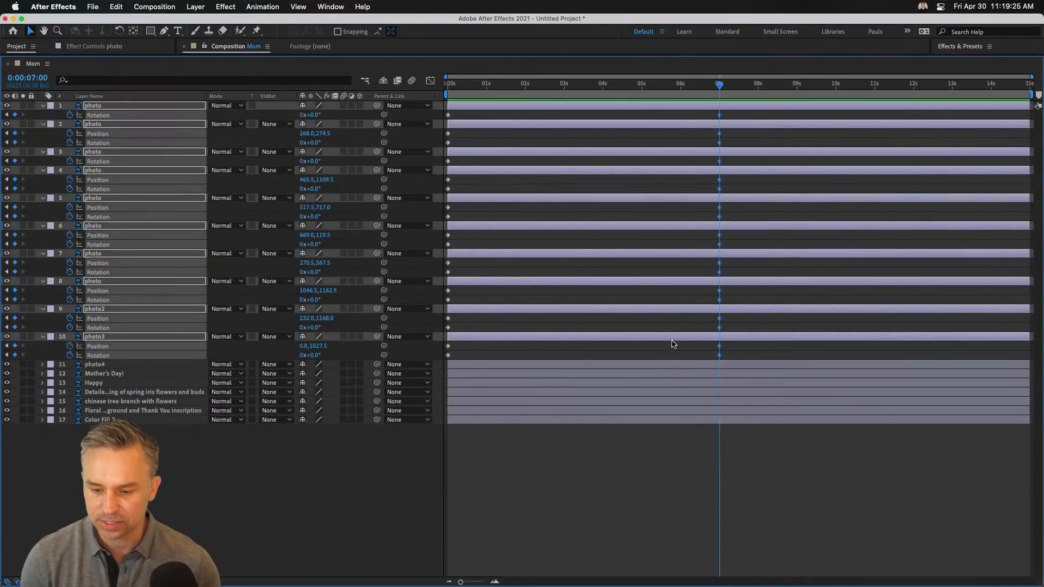
{"action": "right_click", "coordinate": [720, 321]}
{"action": "mouse_move", "coordinate": [809, 462]}
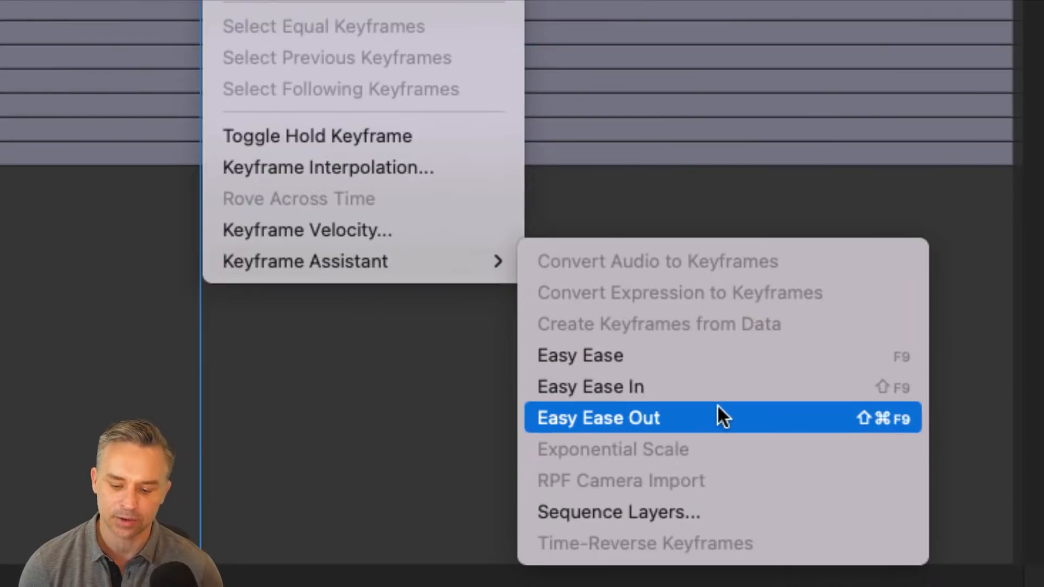
{"action": "left_click", "coordinate": [710, 360]}
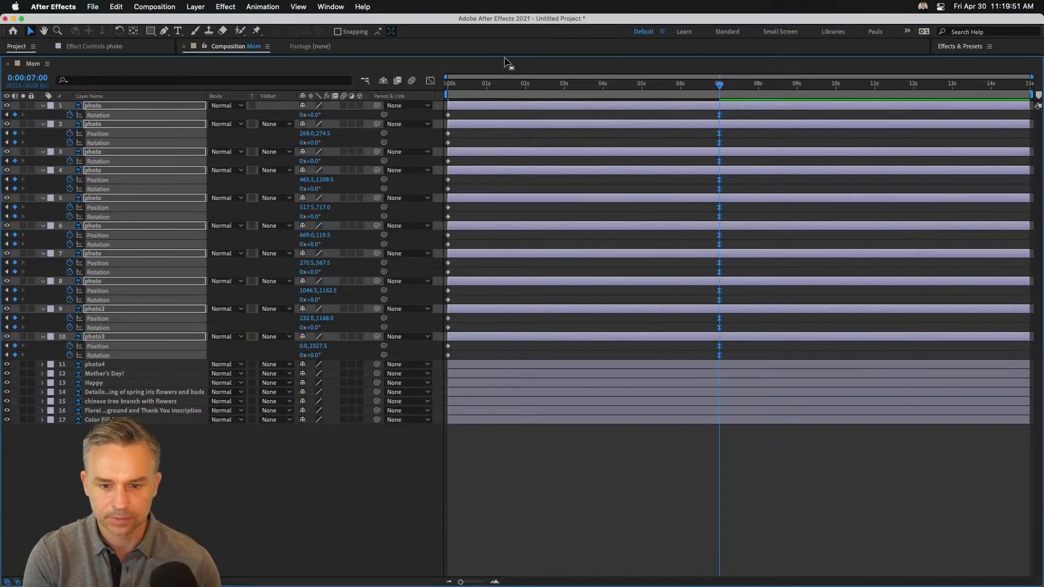
Bring the eased final keyframes of all ten photo layers forward to about two seconds
{"action": "left_click_drag", "start_coordinate": [505, 55], "coordinate": [528, 190]}
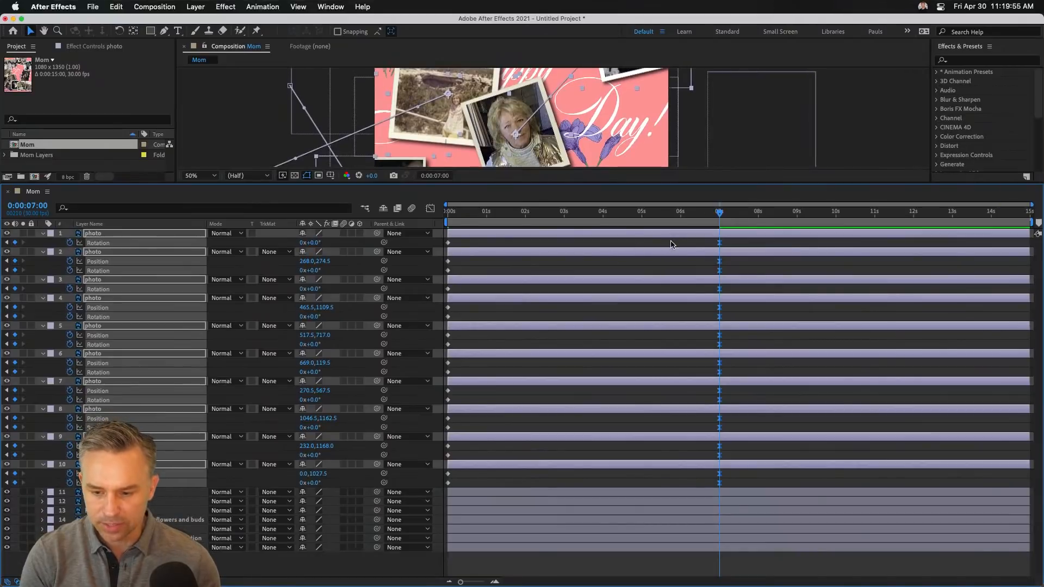
{"action": "left_click_drag", "start_coordinate": [672, 244], "coordinate": [793, 522]}
{"action": "left_click_drag", "start_coordinate": [719, 449], "coordinate": [528, 450]}
{"action": "left_click", "coordinate": [478, 447]}
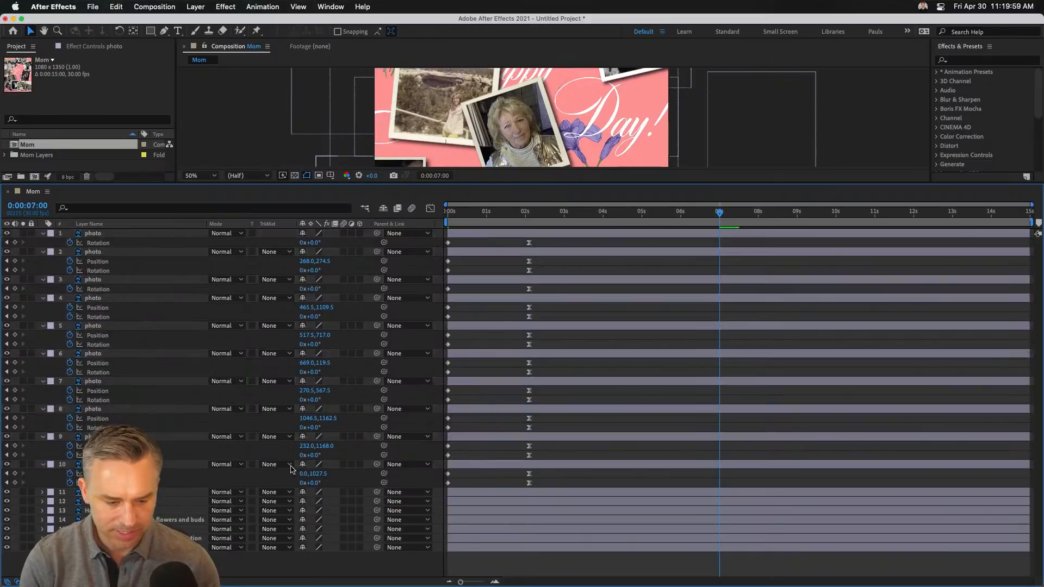
Delay photo layers 1 to 9 together so they start at about 1.4 seconds, leaving layer 10 at zero
{"action": "left_click", "coordinate": [179, 437]}
{"action": "left_click", "coordinate": [90, 235], "text": "shift"}
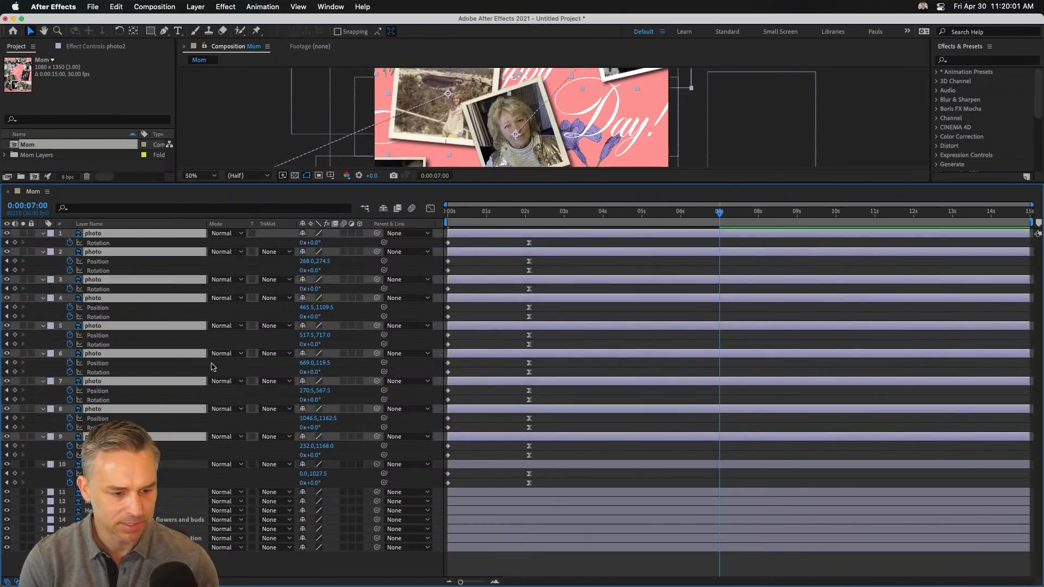
{"action": "left_click_drag", "start_coordinate": [470, 441], "coordinate": [524, 438]}
{"action": "left_click", "coordinate": [477, 391]}
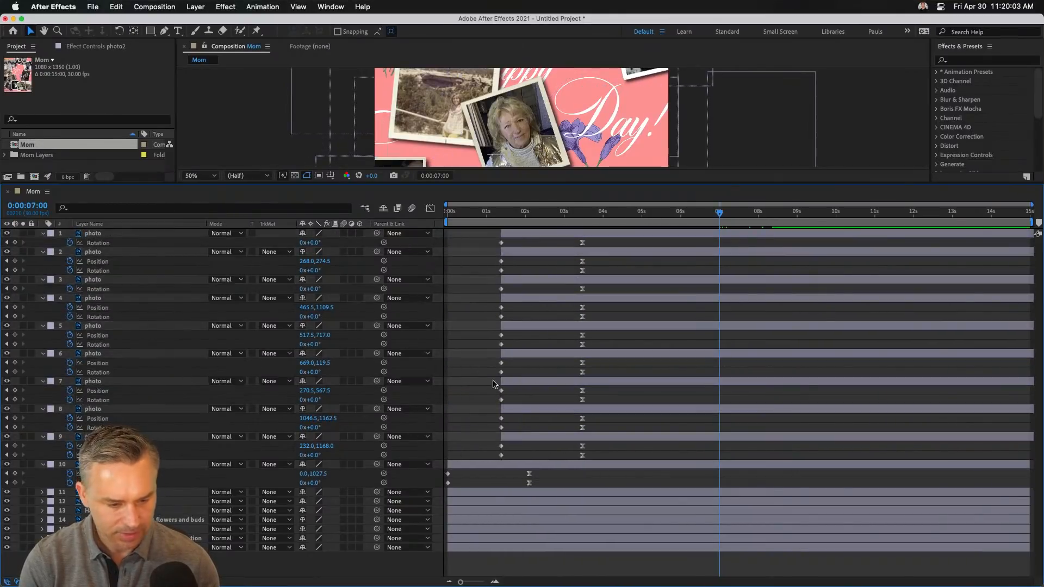
Stagger the layer starts: 7 at about 4 s, 5 at 3.9 s, 3 at 5.2 s, 2 at 6.7 s, 4 at 0.5 s, 8 at 2.6 s
{"action": "left_click_drag", "start_coordinate": [530, 383], "coordinate": [629, 384]}
{"action": "left_click_drag", "start_coordinate": [557, 326], "coordinate": [655, 326]}
{"action": "left_click_drag", "start_coordinate": [550, 282], "coordinate": [700, 281]}
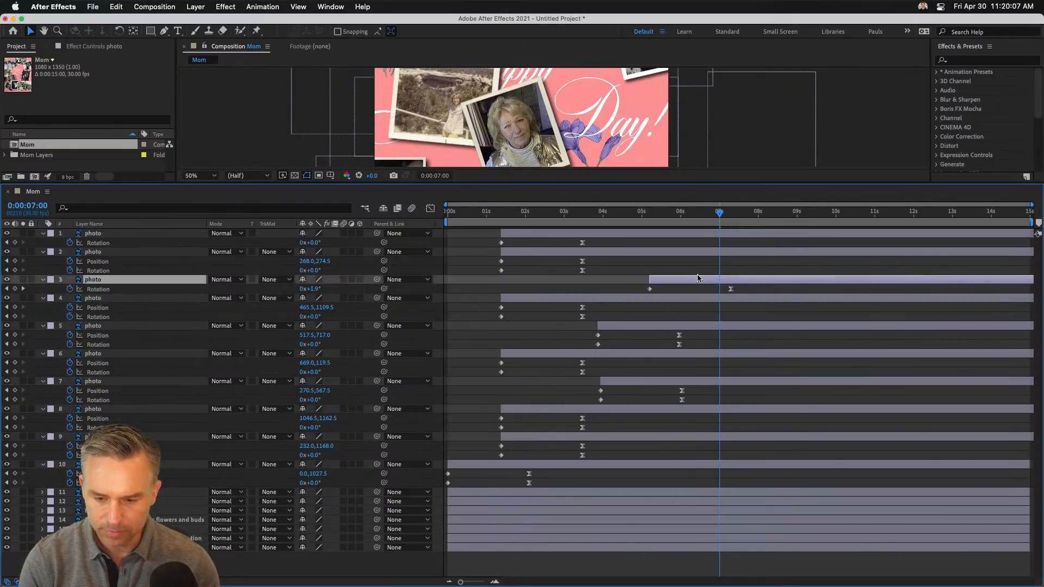
{"action": "left_click_drag", "start_coordinate": [551, 254], "coordinate": [758, 254]}
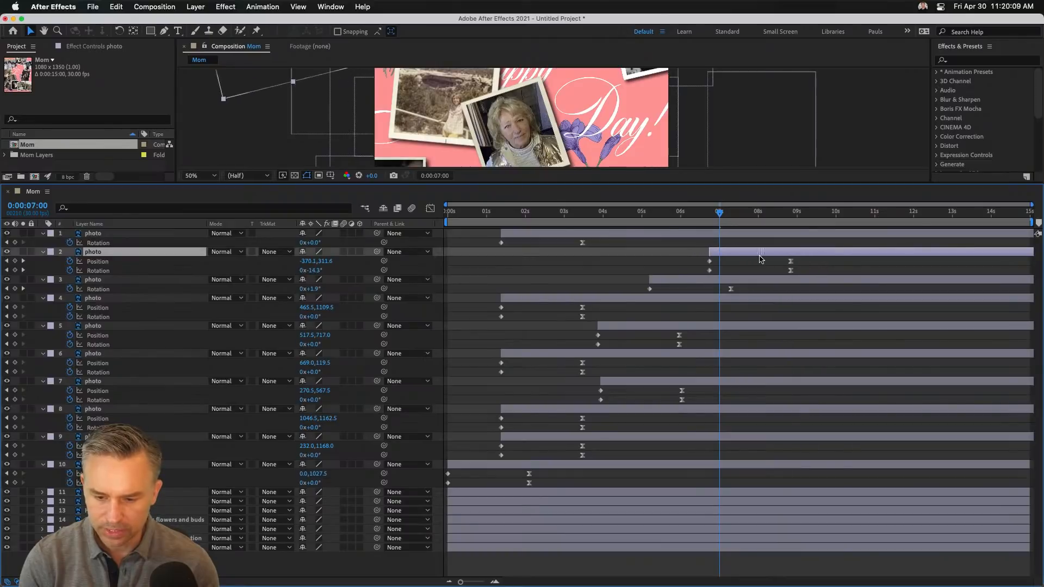
{"action": "left_click_drag", "start_coordinate": [541, 298], "coordinate": [508, 303]}
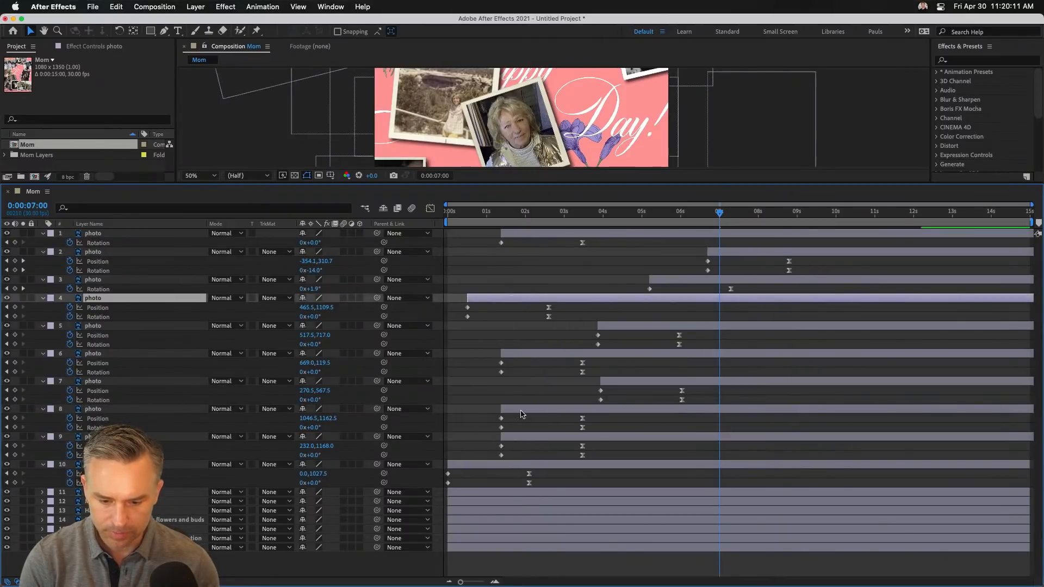
{"action": "left_click_drag", "start_coordinate": [523, 411], "coordinate": [571, 416]}
Vary the final keyframes: layer 1 at about 6.2 s, 2 at 10.2 s, 5 at 9.5 s, 7 at 4.9 s, 9 at 5 s, 10 at 0.9 s
{"action": "left_click_drag", "start_coordinate": [562, 235], "coordinate": [688, 243]}
{"action": "left_click_drag", "start_coordinate": [779, 257], "coordinate": [843, 262]}
{"action": "mouse_move", "coordinate": [657, 331]}
{"action": "left_mouse_down"}
{"action": "mouse_move", "coordinate": [683, 349]}
{"action": "mouse_move", "coordinate": [818, 335]}
{"action": "left_mouse_up"}
{"action": "mouse_move", "coordinate": [663, 388]}
{"action": "left_mouse_down"}
{"action": "mouse_move", "coordinate": [692, 410]}
{"action": "mouse_move", "coordinate": [646, 393]}
{"action": "left_mouse_up"}
{"action": "left_click_drag", "start_coordinate": [559, 466], "coordinate": [642, 450]}
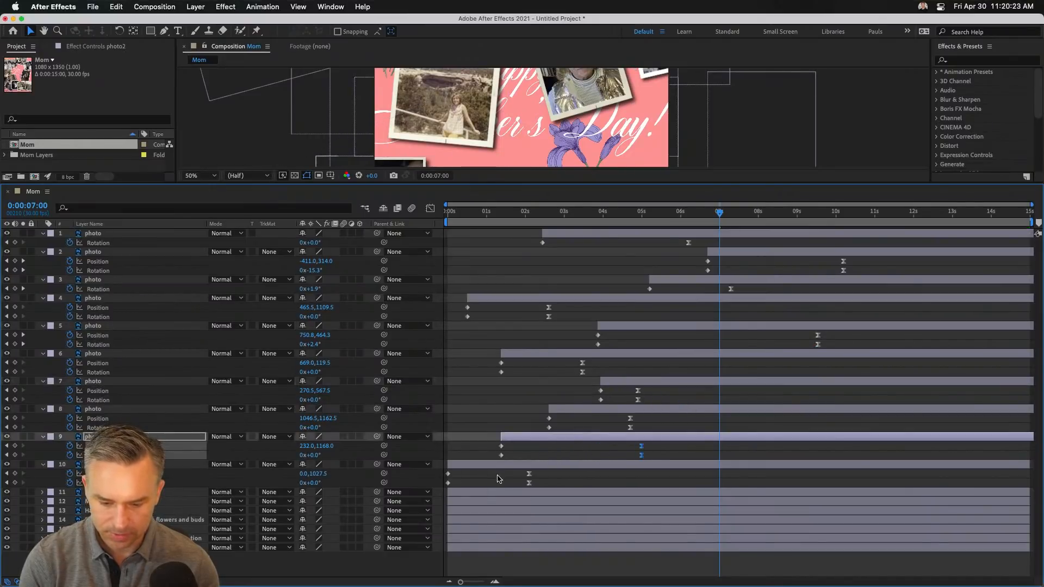
{"action": "left_click_drag", "start_coordinate": [514, 472], "coordinate": [481, 478]}
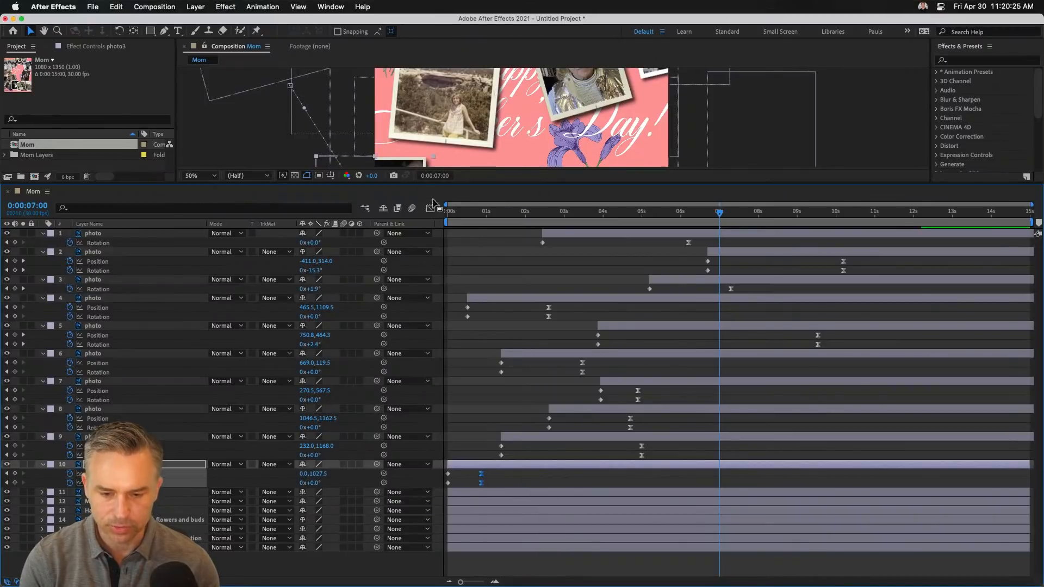
Preview the staggered photo animation from 0:00:00:00 in an enlarged composition view
{"action": "left_click_drag", "start_coordinate": [423, 182], "coordinate": [381, 466]}
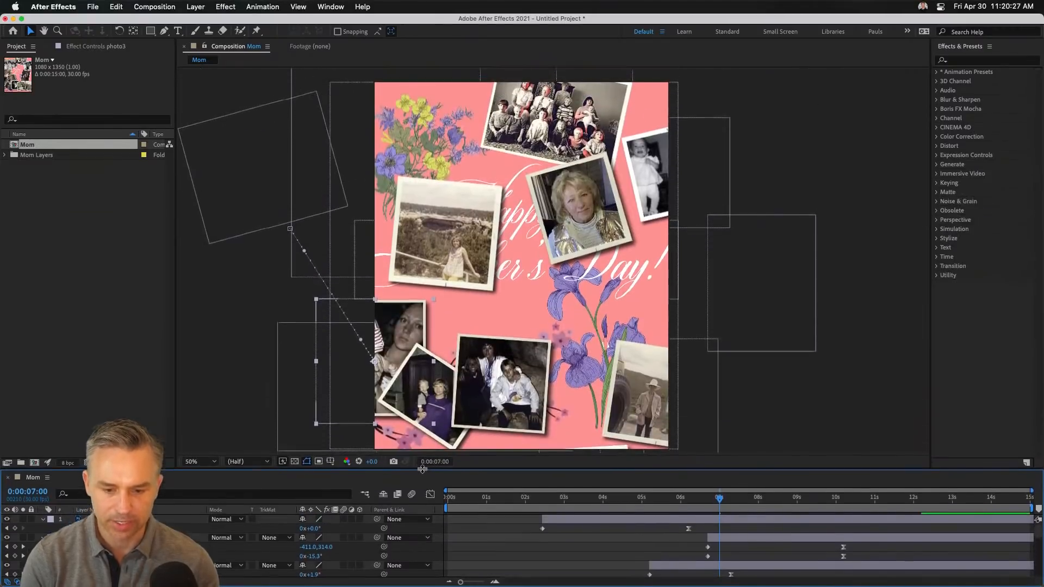
{"action": "key", "text": "Home"}
{"action": "key", "text": "space"}
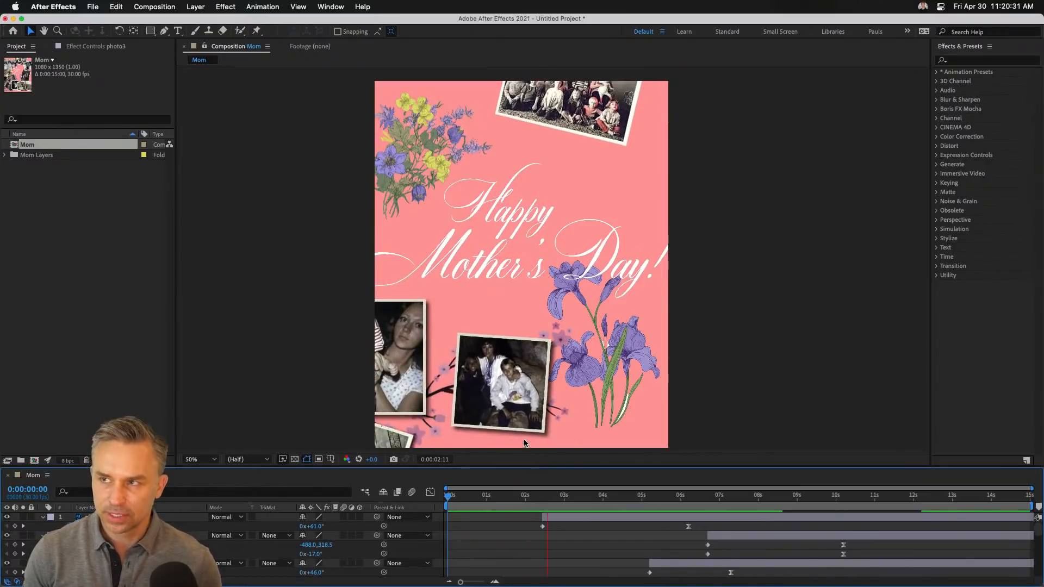
{"action": "key", "text": "space"}
Try to compress all photo keyframes proportionally, bringing layer 2's final keyframes to about 0:00:09:17, and undo it
{"action": "left_click_drag", "start_coordinate": [539, 466], "coordinate": [549, 226]}
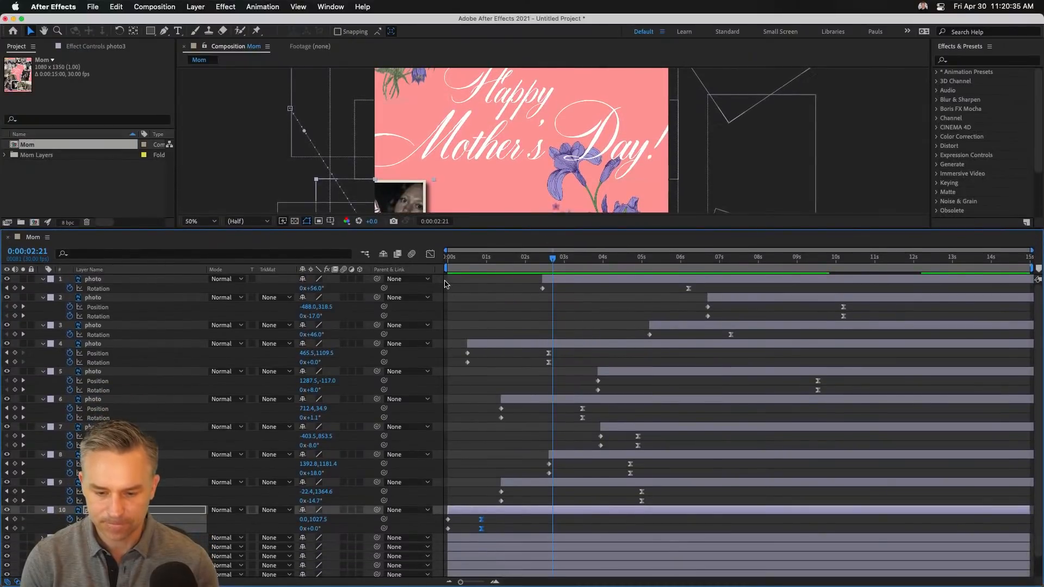
{"action": "left_click_drag", "start_coordinate": [444, 281], "coordinate": [953, 560]}
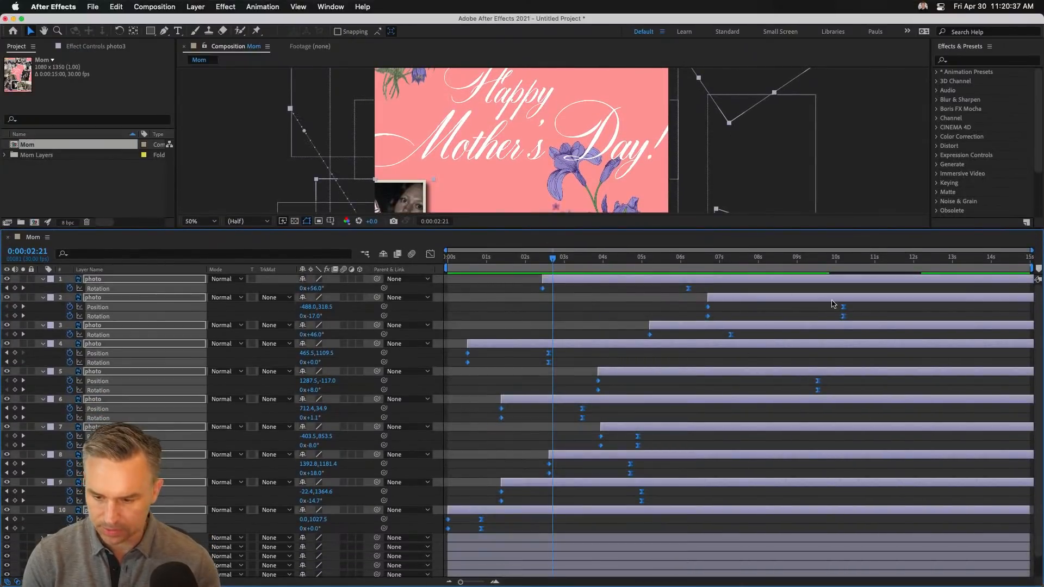
{"action": "left_click_drag", "start_coordinate": [843, 308], "coordinate": [818, 310]}
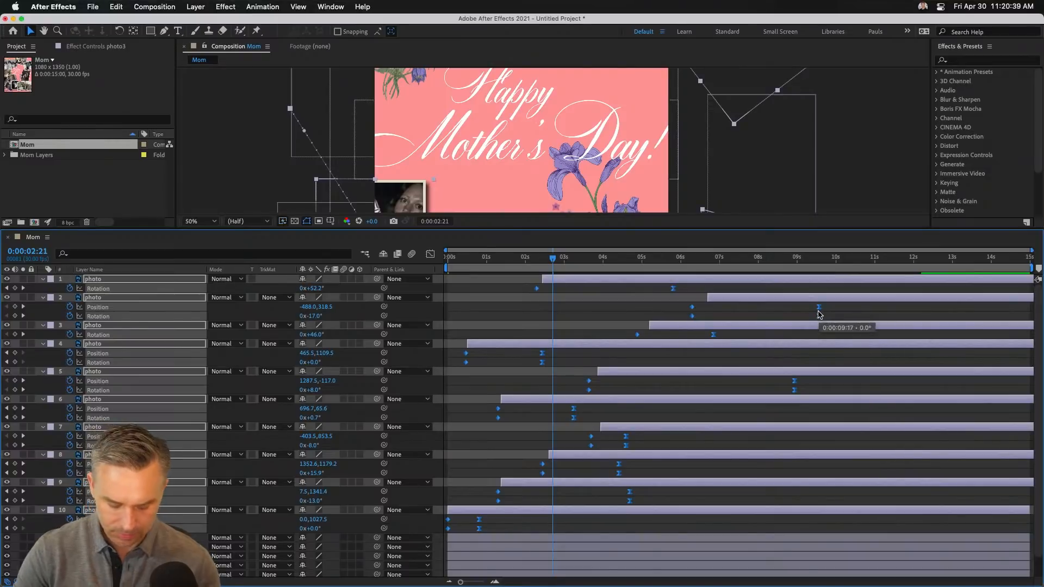
{"action": "key", "text": "super+z"}
{"action": "left_click", "coordinate": [562, 336]}
Pull the final keyframes of layers 4, 5, 6, 8 and 9 earlier to about 1.6, 5.2, 2.9, 3.6 and 3.9 seconds
{"action": "mouse_move", "coordinate": [531, 359]}
{"action": "left_mouse_down"}
{"action": "mouse_move", "coordinate": [552, 357]}
{"action": "mouse_move", "coordinate": [511, 357]}
{"action": "left_mouse_up"}
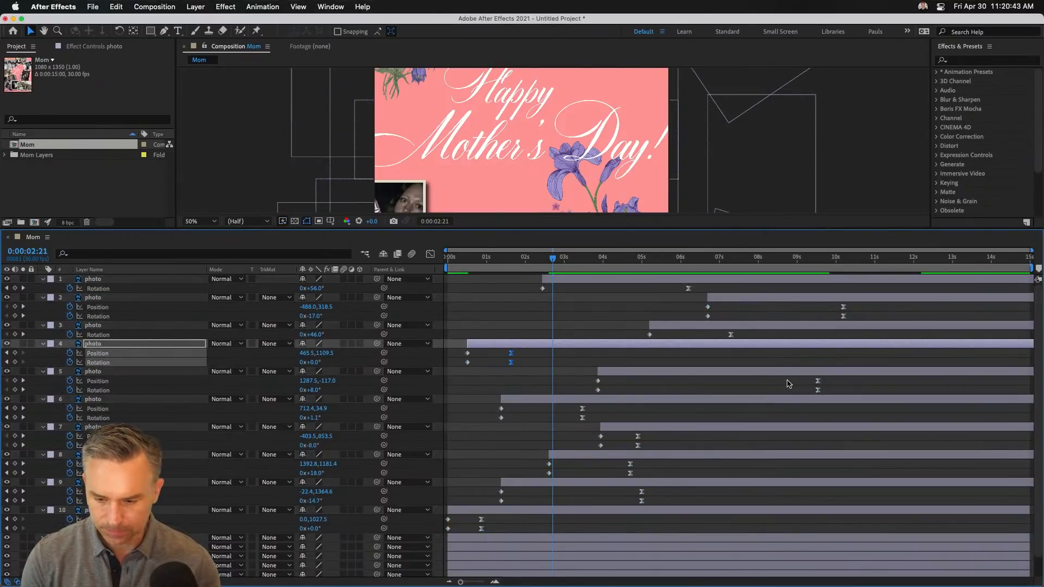
{"action": "left_click_drag", "start_coordinate": [793, 380], "coordinate": [673, 387]}
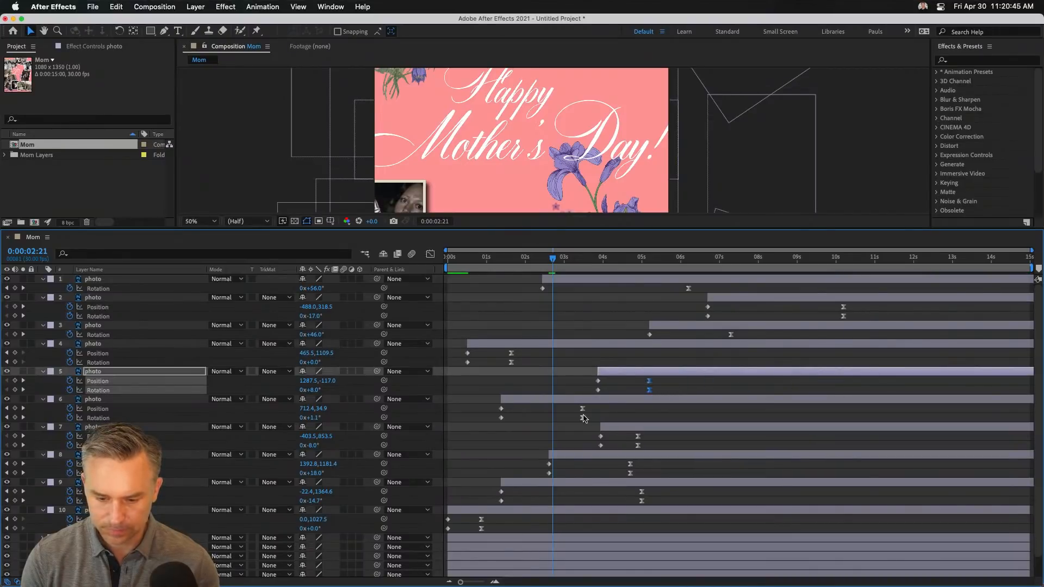
{"action": "left_click_drag", "start_coordinate": [583, 418], "coordinate": [536, 417]}
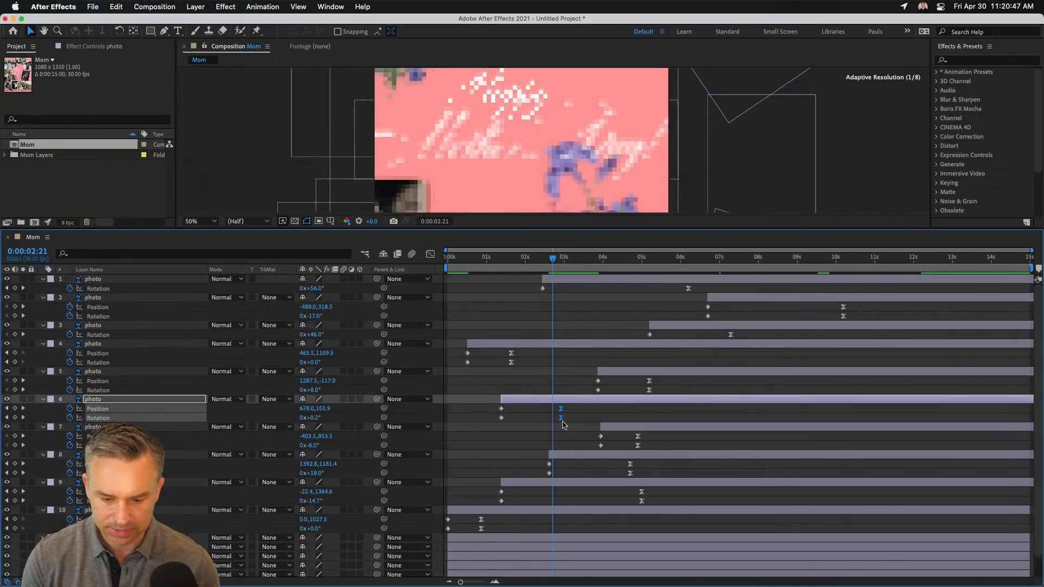
{"action": "left_click_drag", "start_coordinate": [619, 458], "coordinate": [587, 464]}
Pull the final keyframes earlier on layer 2 to about 8 seconds, layer 1 to 3.9 seconds and layer 3 to 6.4 seconds
{"action": "left_click_drag", "start_coordinate": [775, 308], "coordinate": [839, 311]}
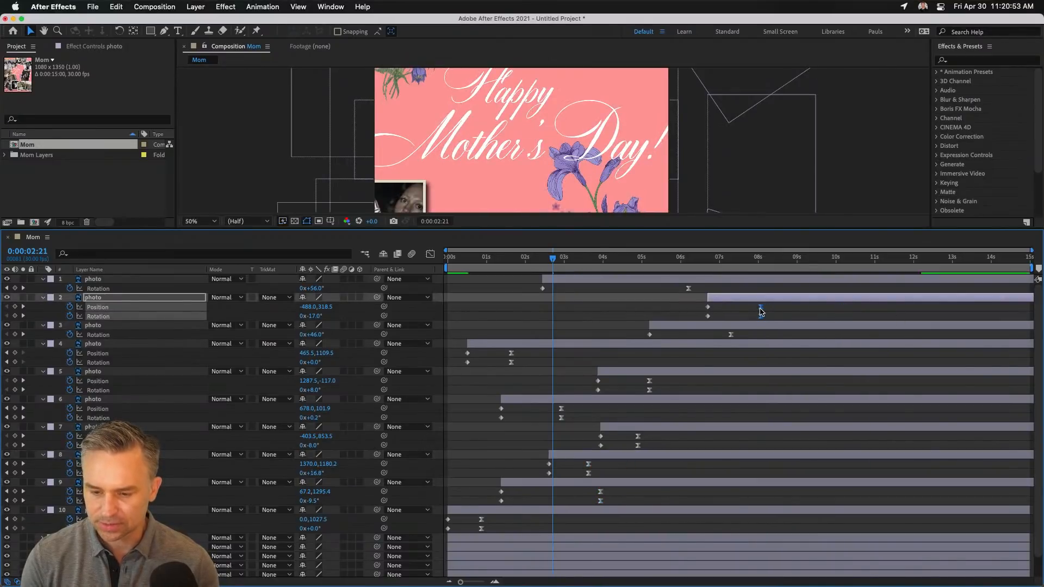
{"action": "left_click_drag", "start_coordinate": [688, 288], "coordinate": [598, 288]}
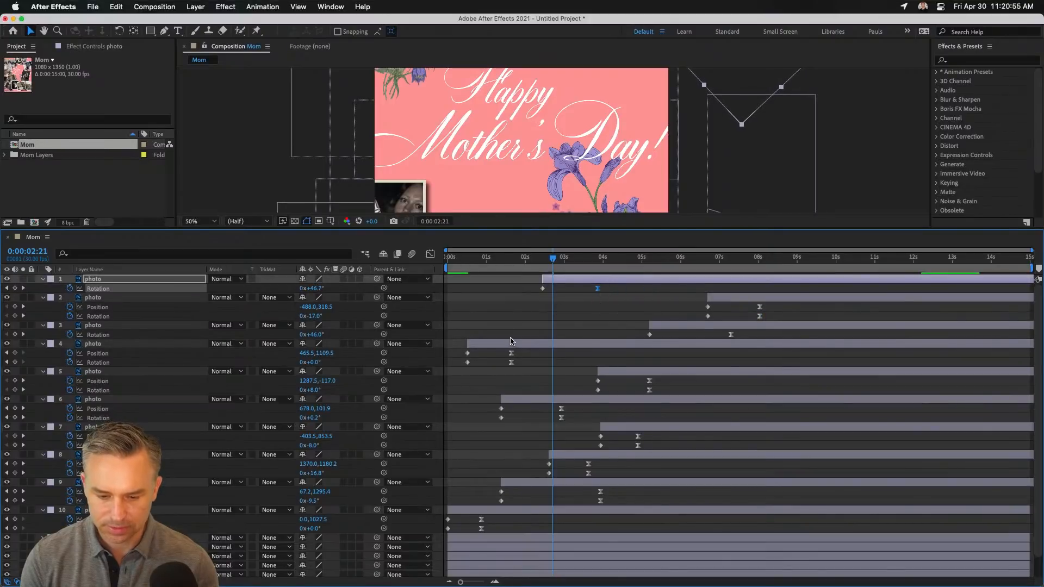
{"action": "left_click_drag", "start_coordinate": [731, 334], "coordinate": [699, 336]}
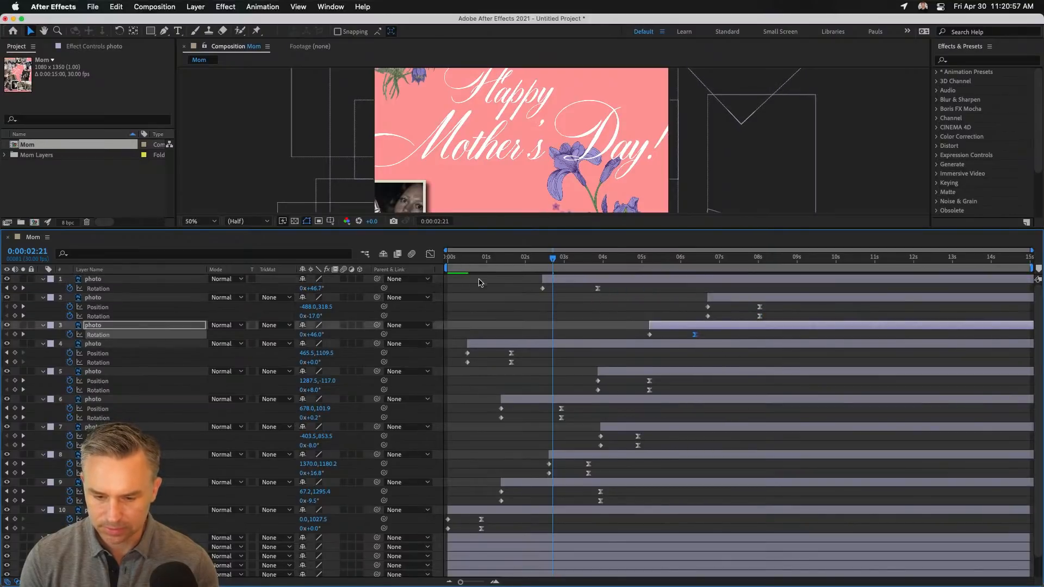
Preview the tightened animation from 0:00:00:00 in an enlarged composition view and stop at about 0:00:01:16
{"action": "key", "text": "Home"}
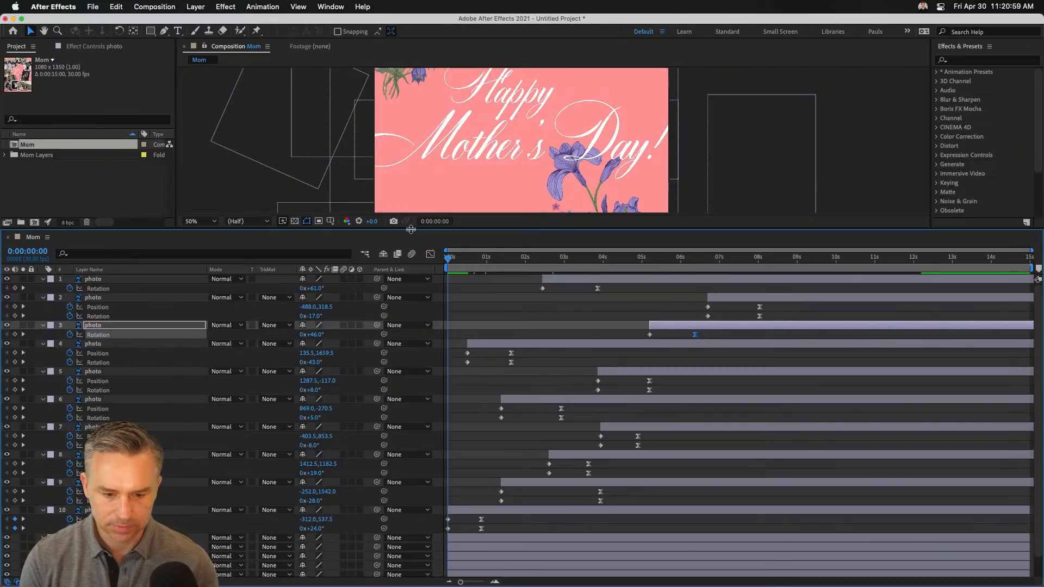
{"action": "left_click_drag", "start_coordinate": [410, 229], "coordinate": [393, 448]}
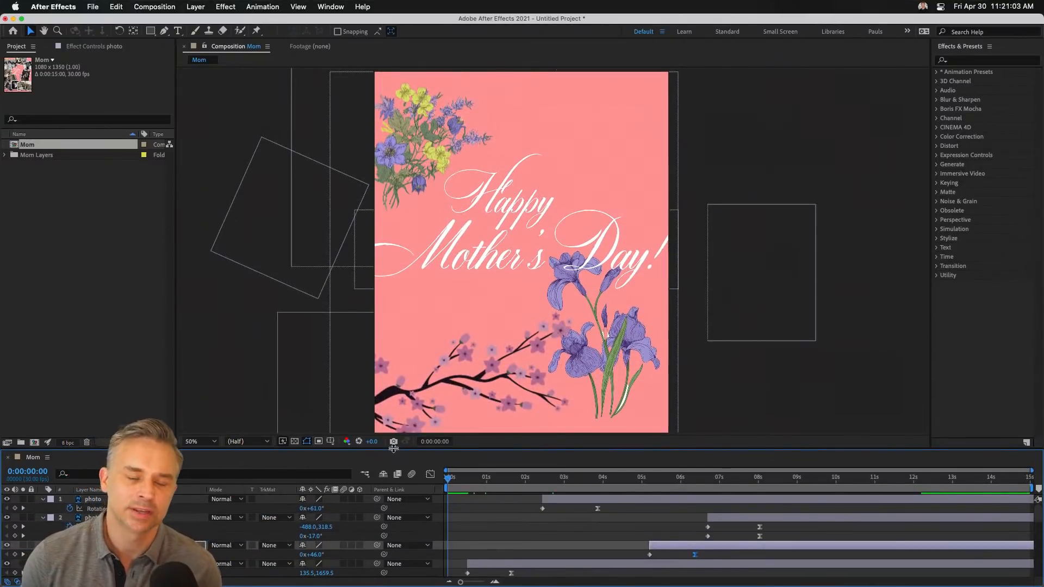
{"action": "key", "text": "space"}
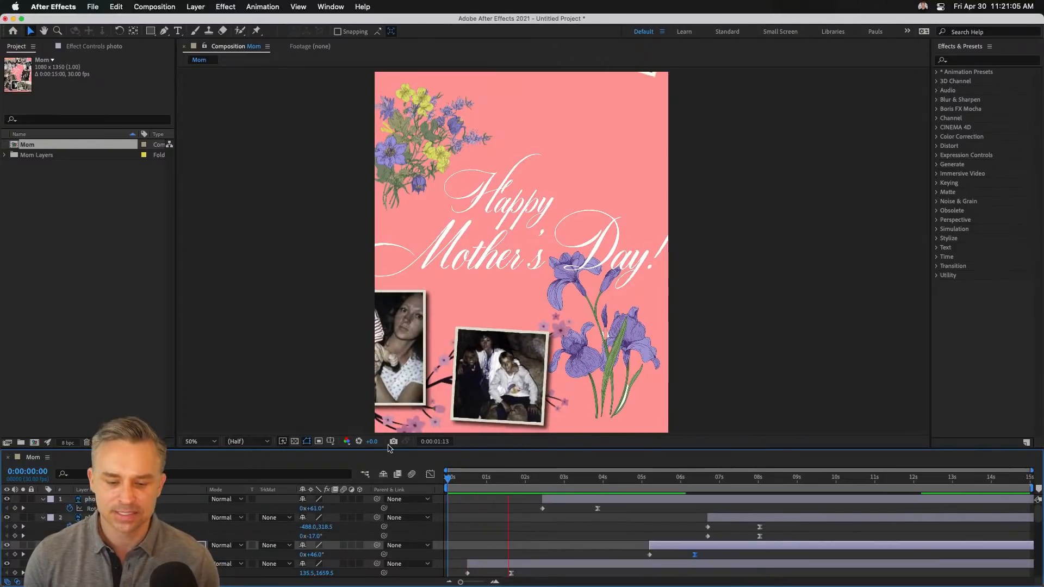
{"action": "key", "text": "space"}
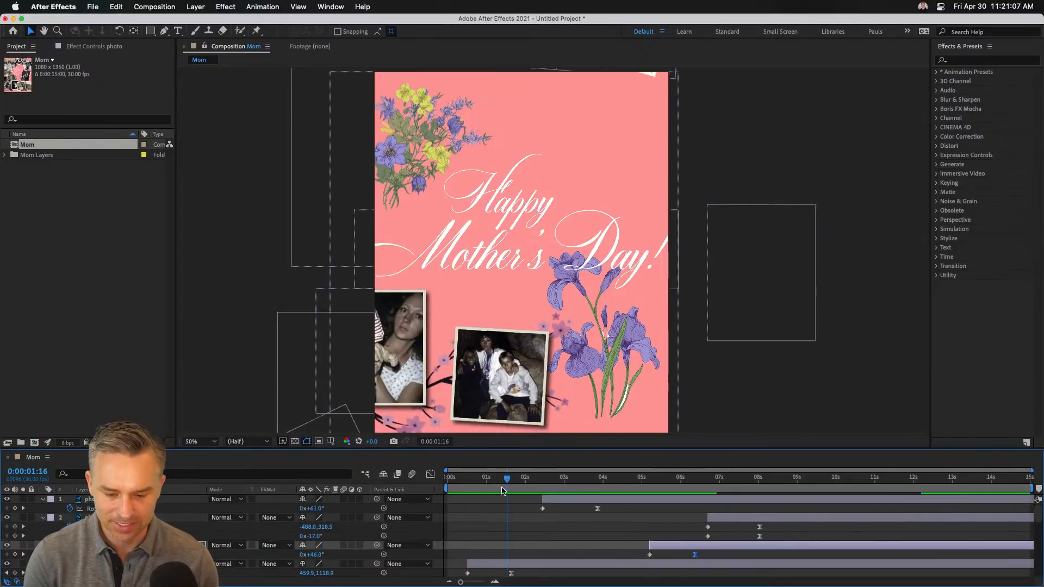
Move photo3's final keyframes to 0:00:01:16 and shift its end position slightly farther onto the card
{"action": "left_click", "coordinate": [328, 390]}
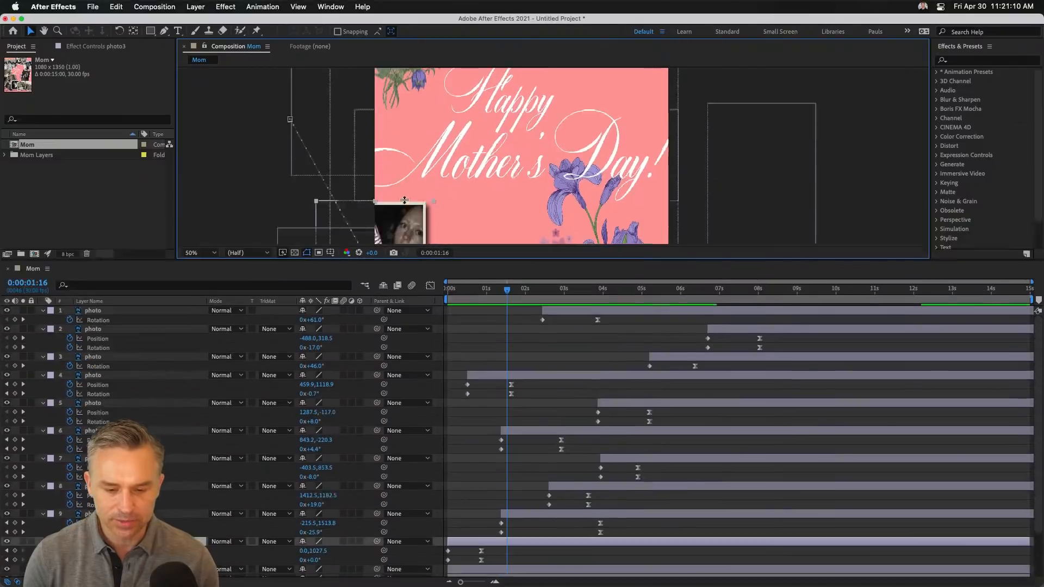
{"action": "left_click_drag", "start_coordinate": [409, 448], "coordinate": [412, 169]}
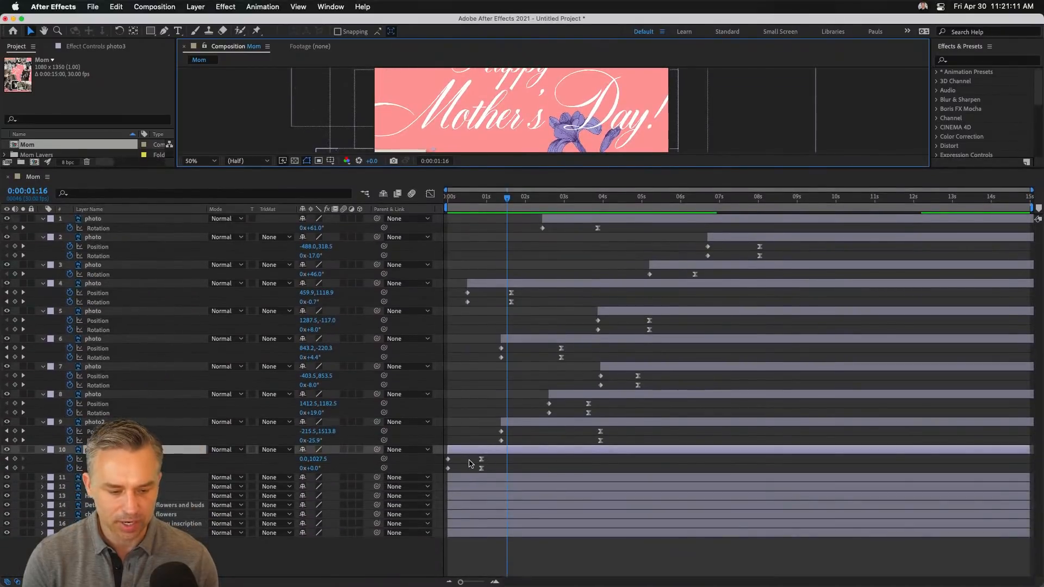
{"action": "left_click_drag", "start_coordinate": [469, 459], "coordinate": [507, 461]}
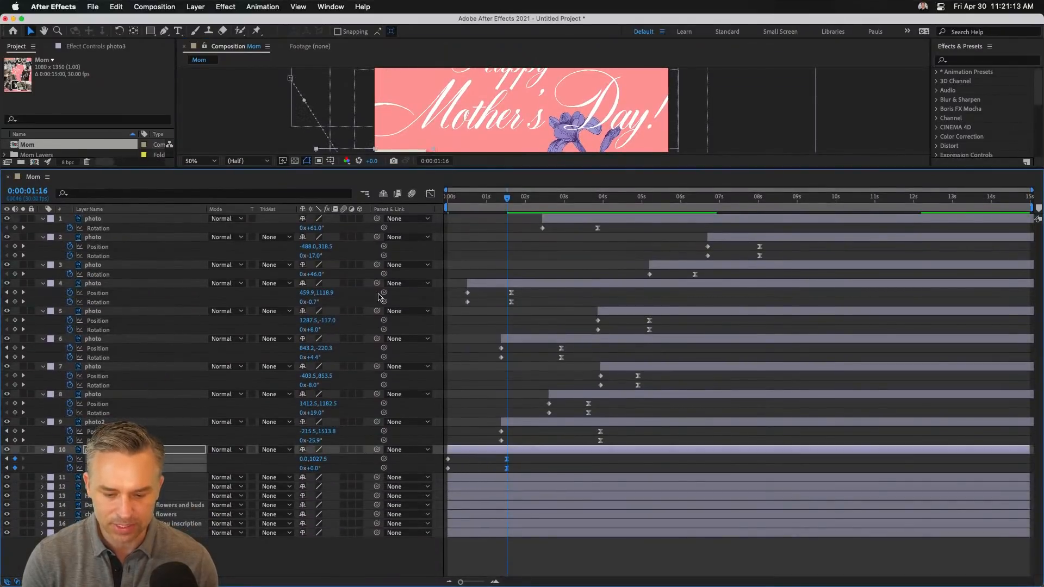
{"action": "left_click_drag", "start_coordinate": [463, 168], "coordinate": [462, 414]}
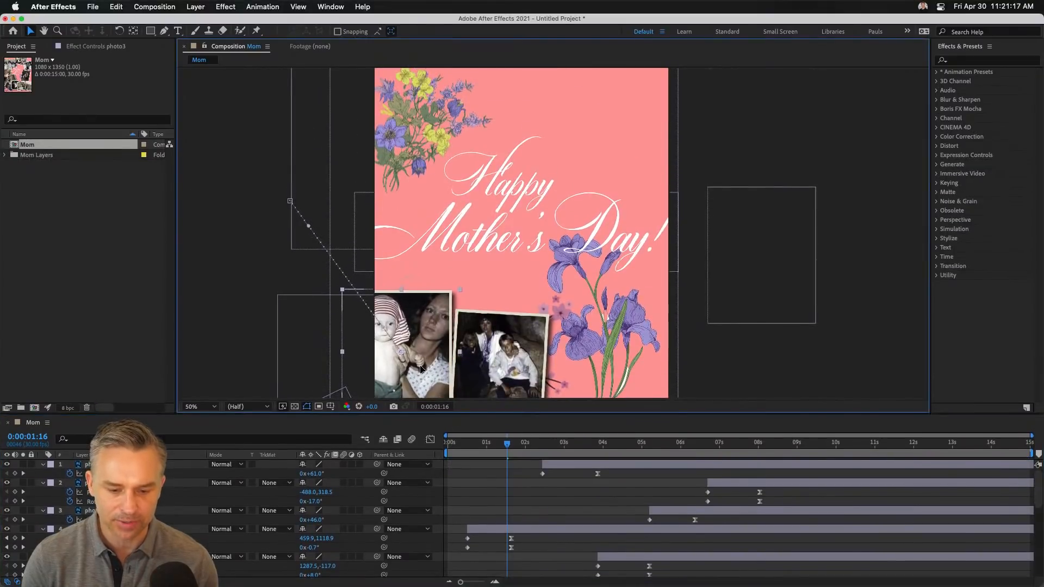
Scrub to about 0:00:10:17 to check the finished collage, and preview the whole animation from 0:00:00:00
{"action": "left_click_drag", "start_coordinate": [514, 445], "coordinate": [860, 439]}
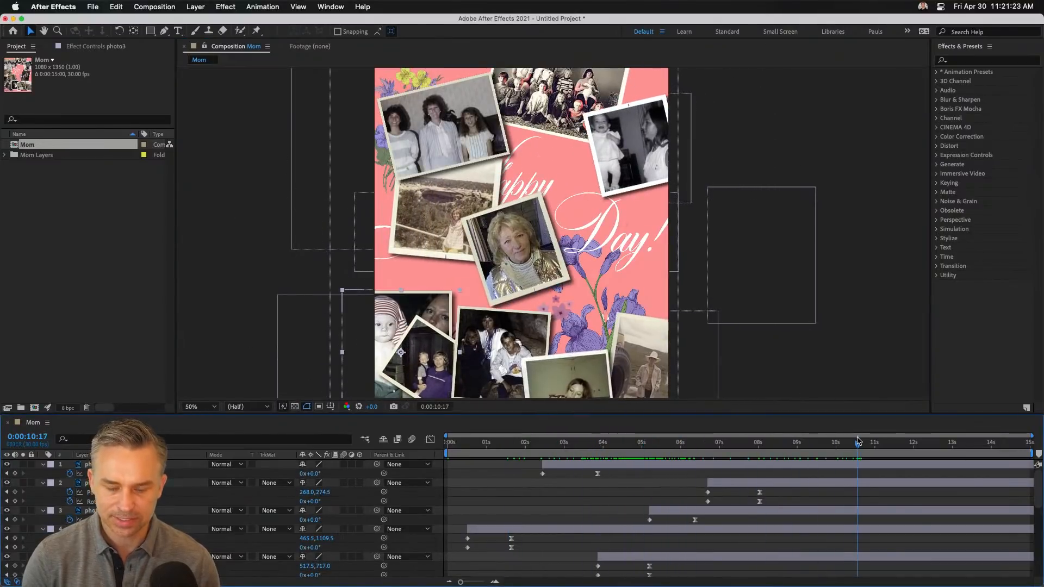
{"action": "key", "text": "Home"}
{"action": "key", "text": "space"}
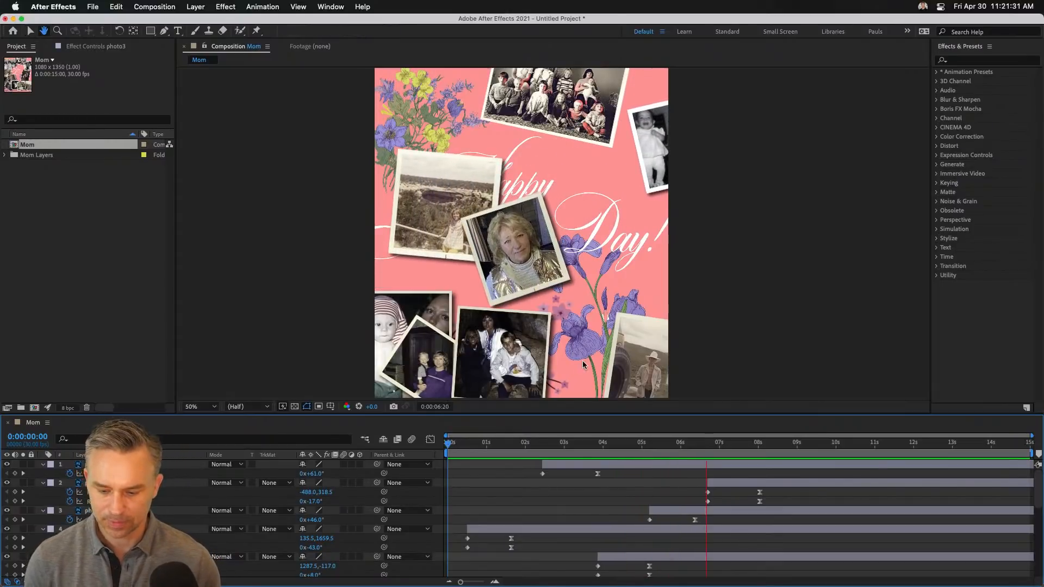
Move the final Position keyframe of the photo on layer 1 earlier to 0:00:03:26, aligned with its last Rotation keyframe
{"action": "left_click", "coordinate": [659, 138]}
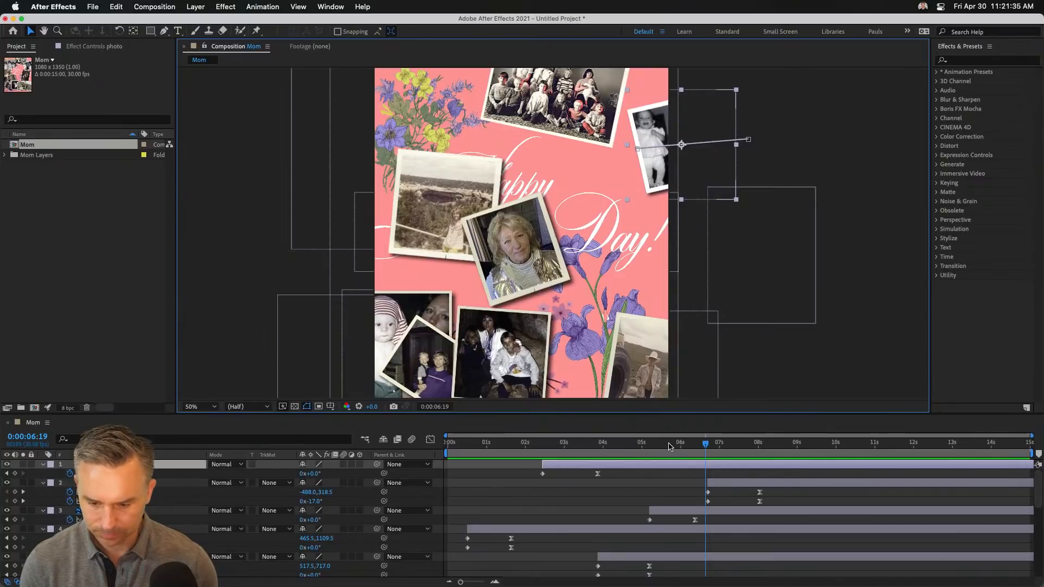
{"action": "scroll", "coordinate": [662, 470], "scroll_direction": "down", "scroll_amount": 5}
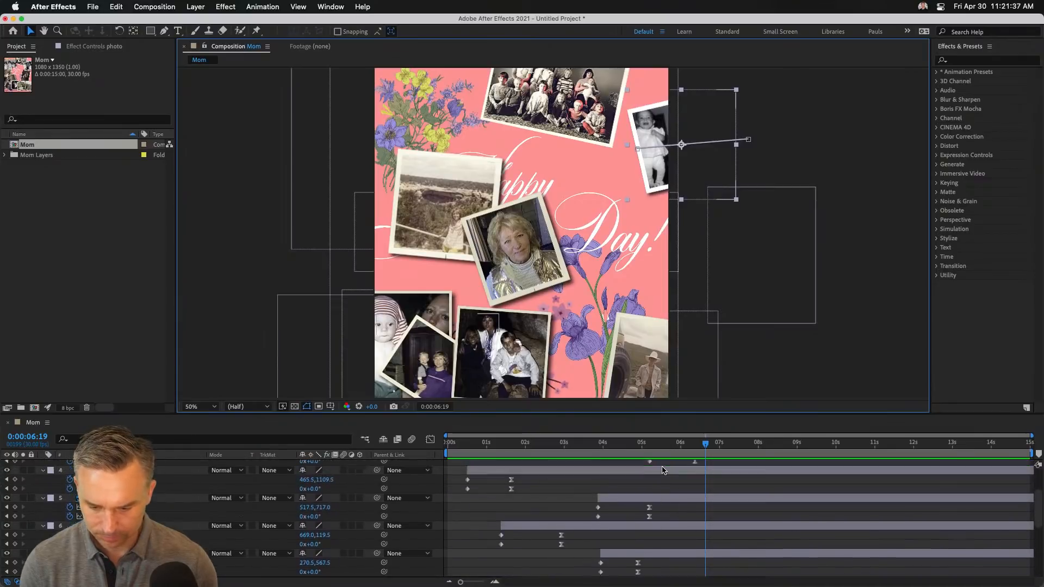
{"action": "scroll", "coordinate": [662, 470], "scroll_direction": "up", "scroll_amount": 5}
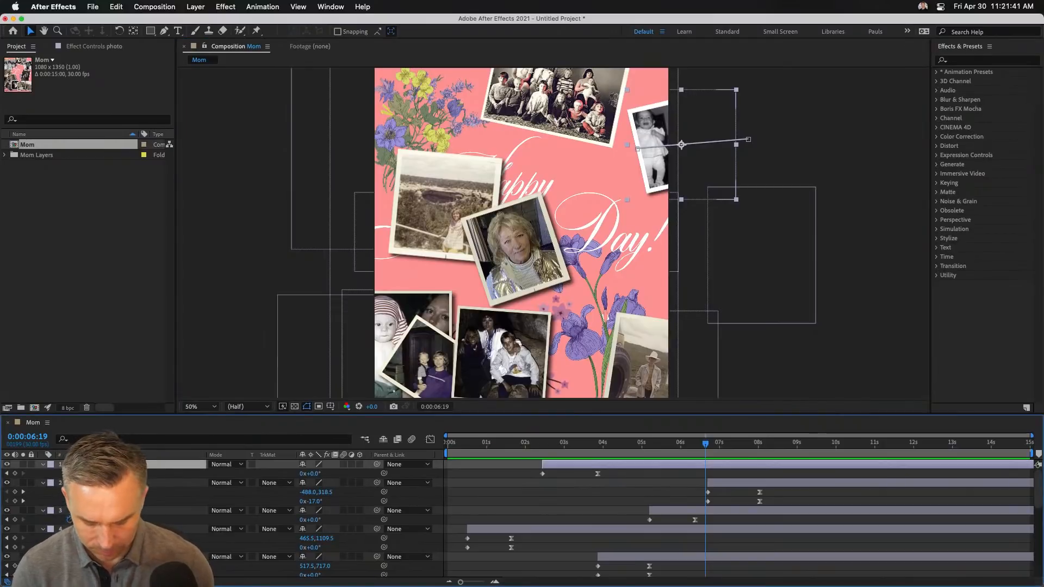
{"action": "key", "text": "shift+p"}
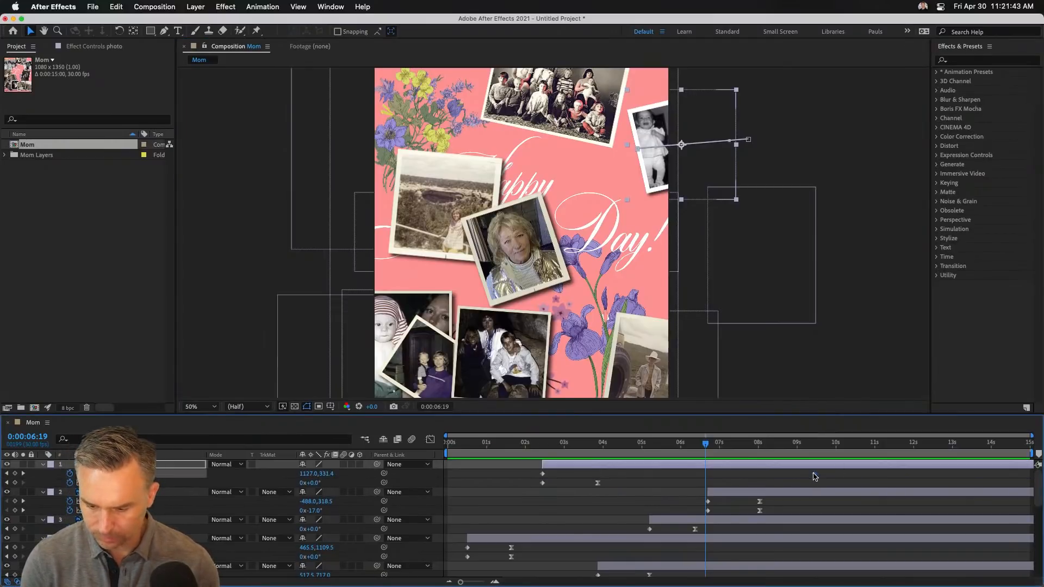
{"action": "left_click_drag", "start_coordinate": [813, 474], "coordinate": [596, 487]}
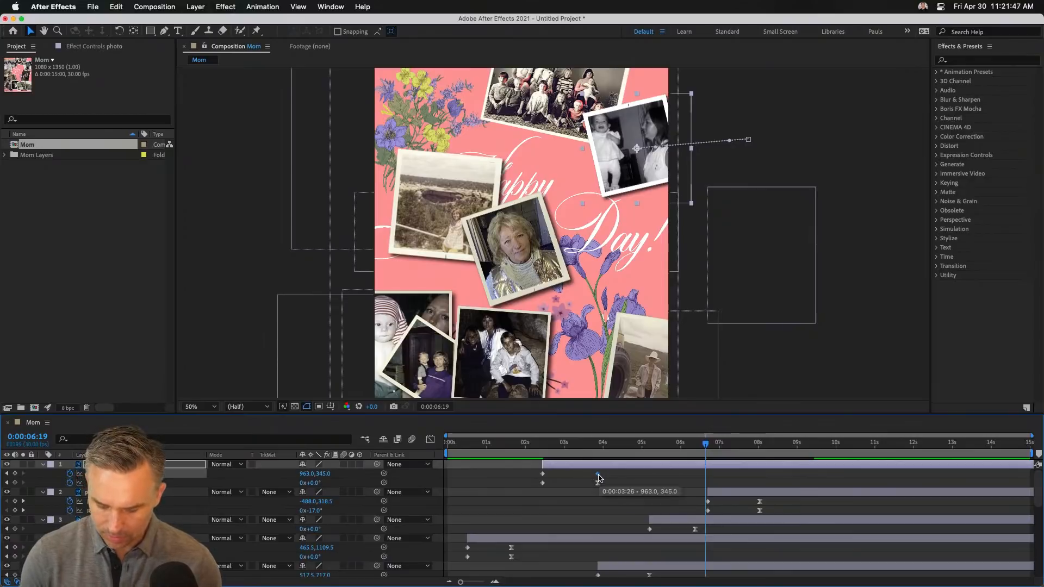
Apply Easy Ease to layer 1's final Position keyframe at 0:00:03:26
{"action": "right_click", "coordinate": [598, 474]}
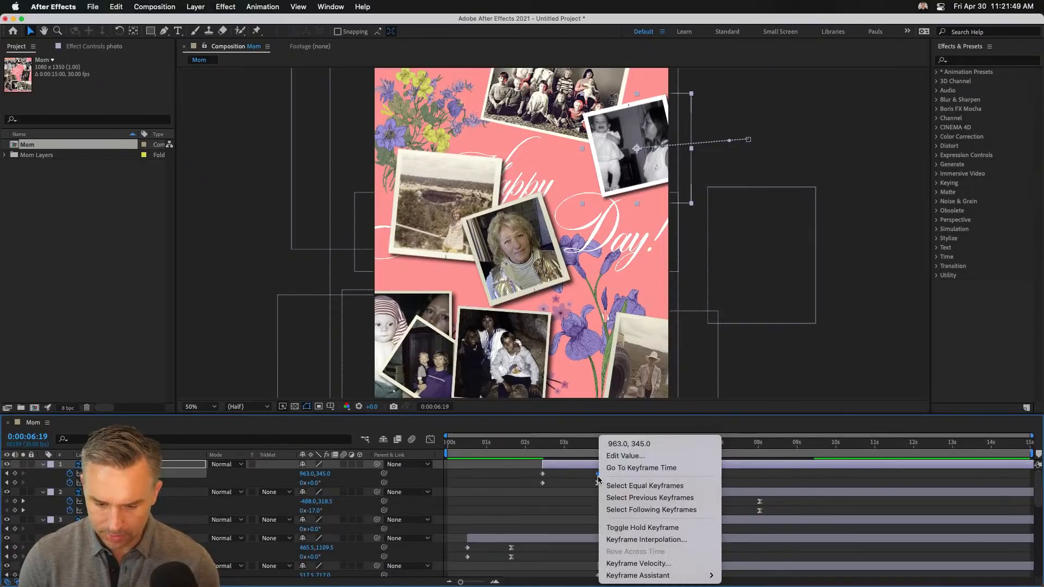
{"action": "left_click", "coordinate": [587, 478]}
{"action": "right_click", "coordinate": [598, 474]}
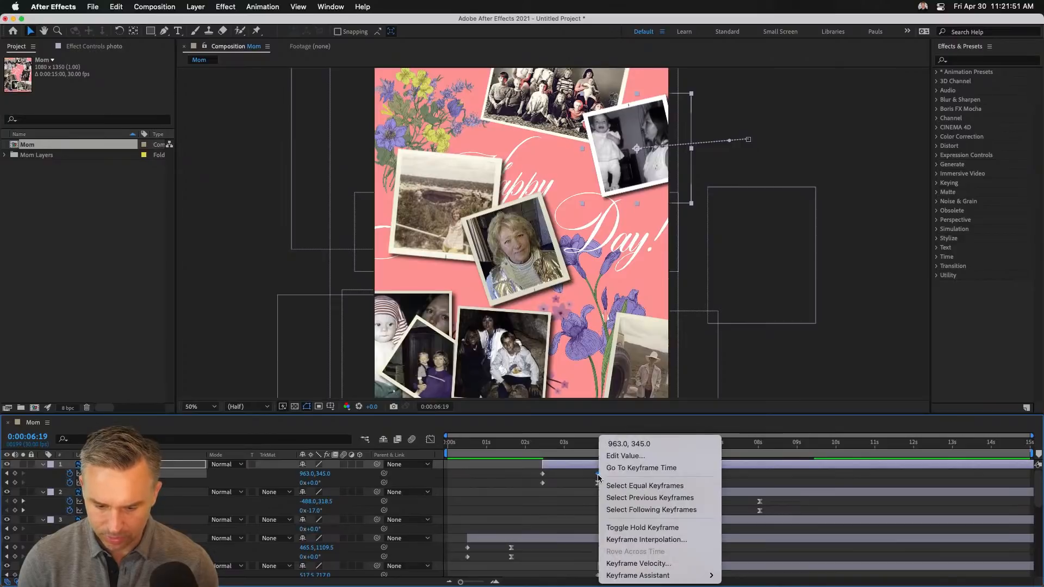
{"action": "mouse_move", "coordinate": [633, 581]}
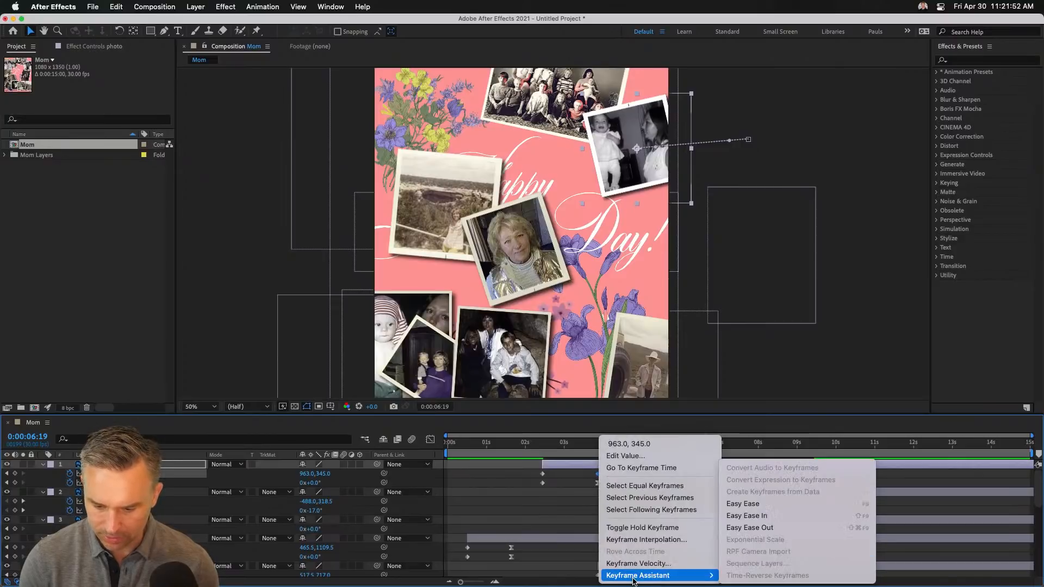
{"action": "left_click", "coordinate": [794, 504]}
Preview the whole collage animation from 0:00:00:00 and stop at about 0:00:09:18
{"action": "left_click", "coordinate": [526, 444]}
{"action": "key", "text": "Home"}
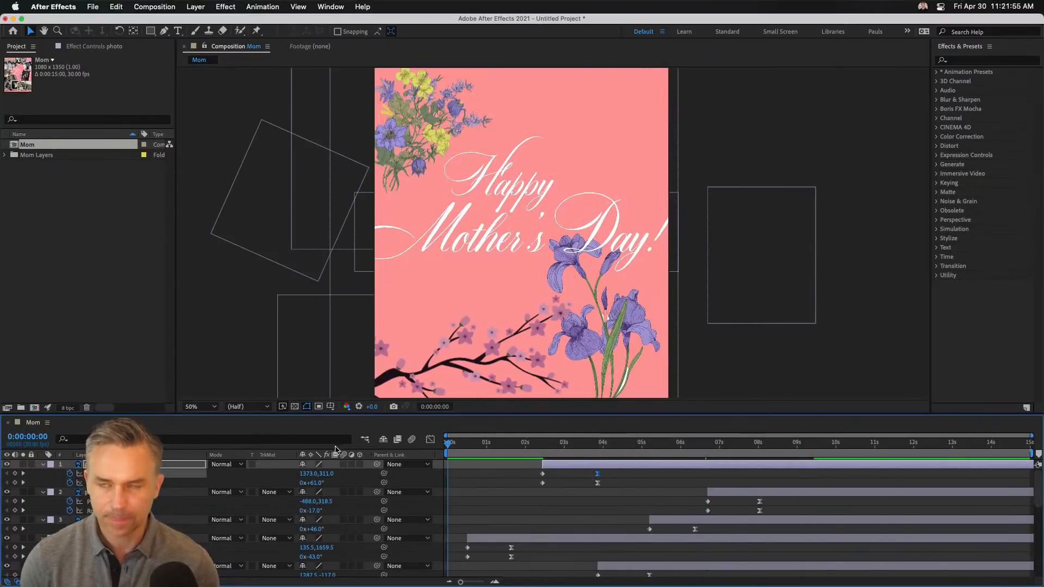
{"action": "key", "text": "space"}
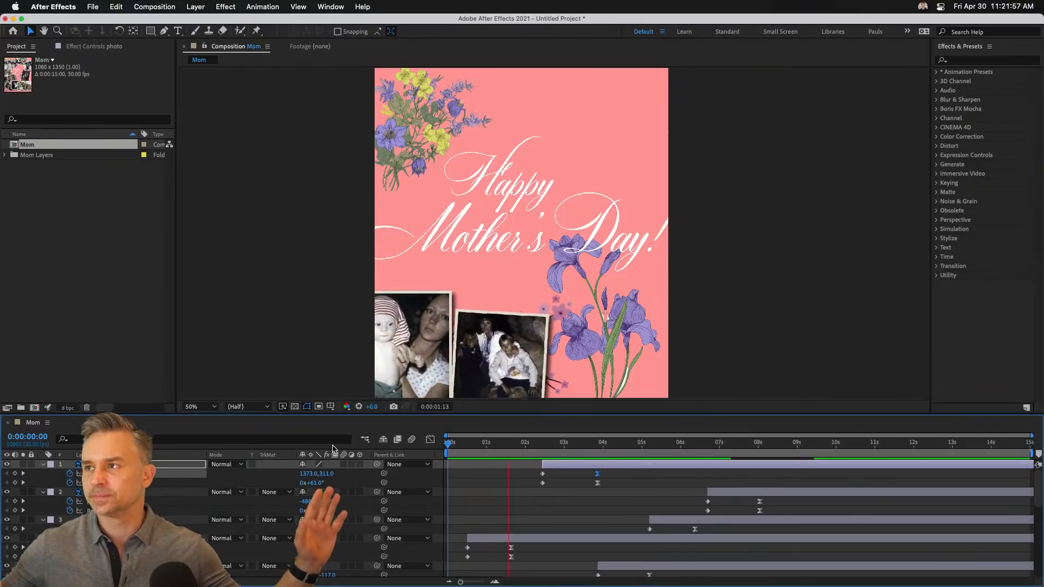
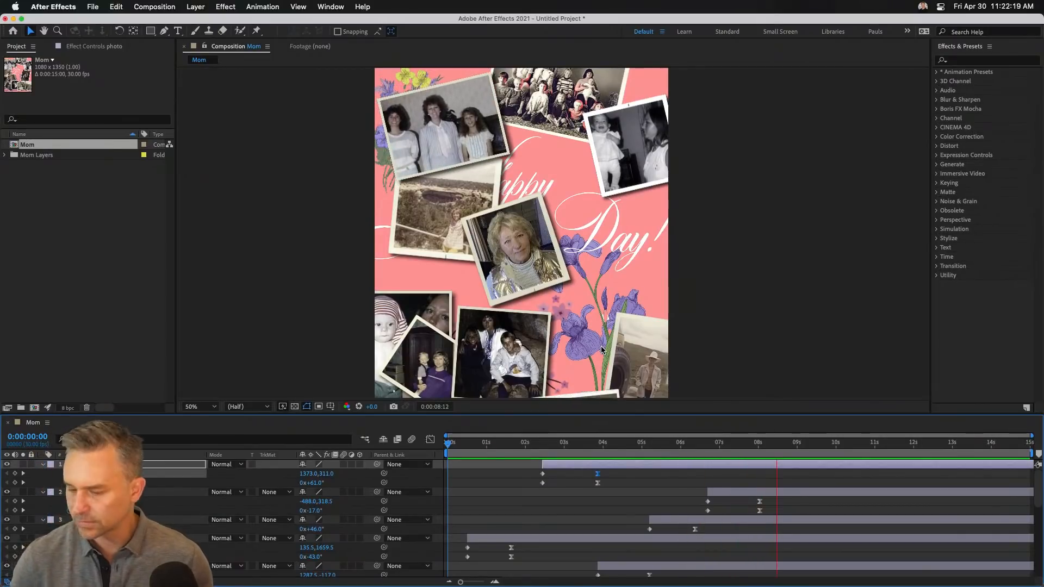
{"action": "key", "text": "space"}
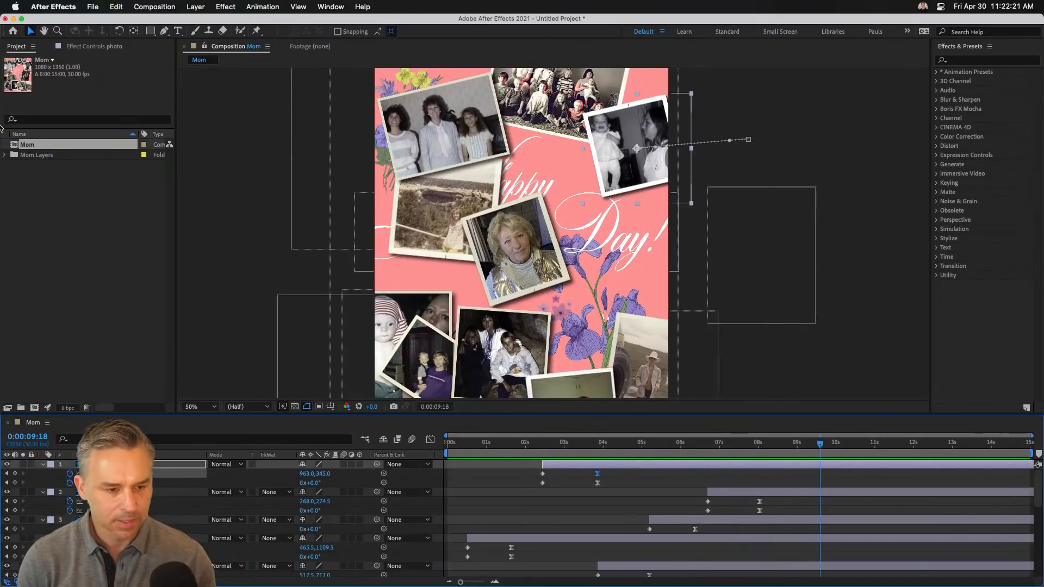
Create a new composition from the Mom composition and scrub it to 0:00:04:06
{"action": "left_click", "coordinate": [12, 148]}
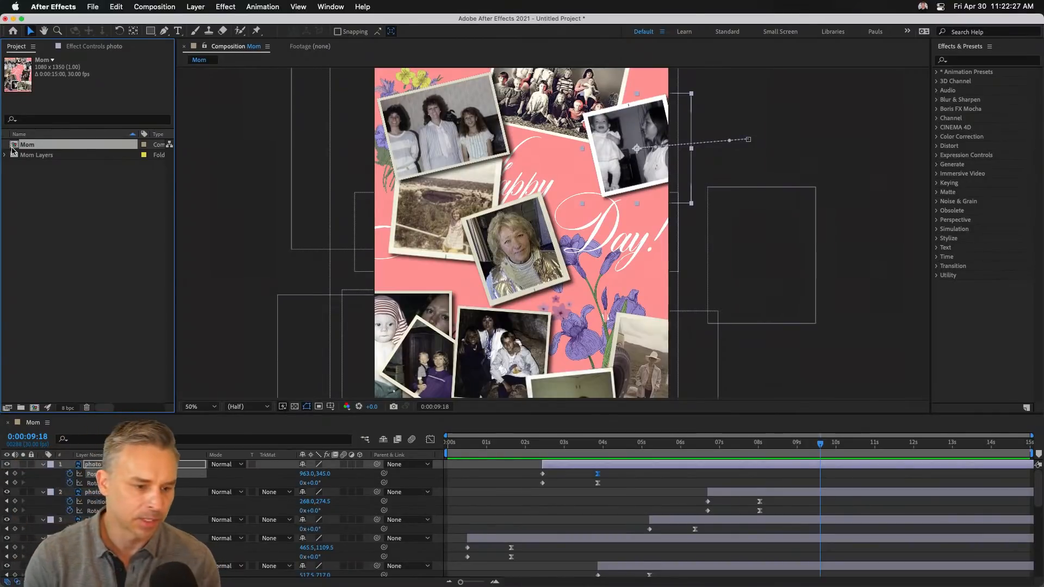
{"action": "right_click", "coordinate": [14, 149]}
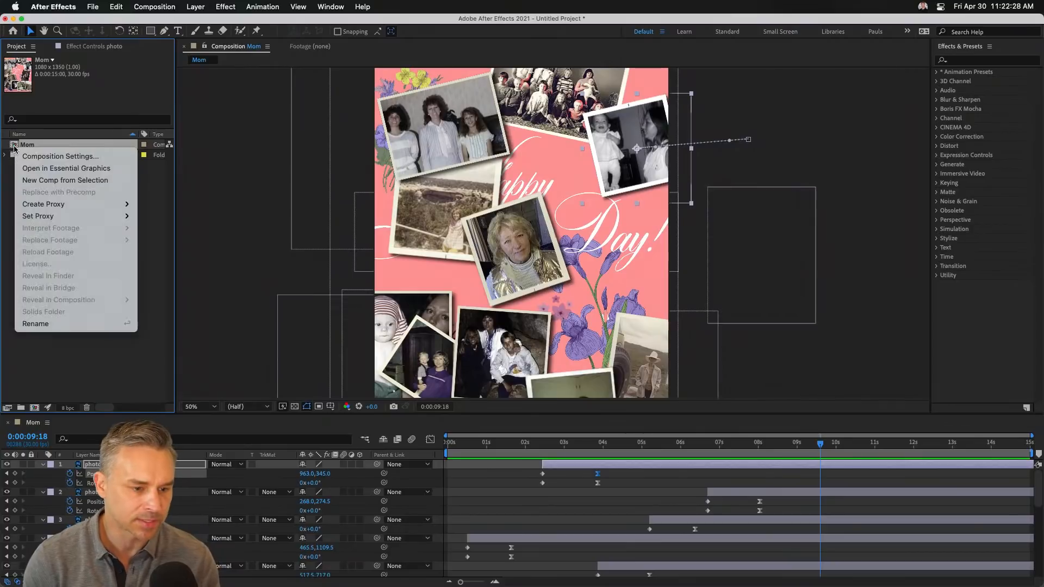
{"action": "left_click", "coordinate": [27, 179]}
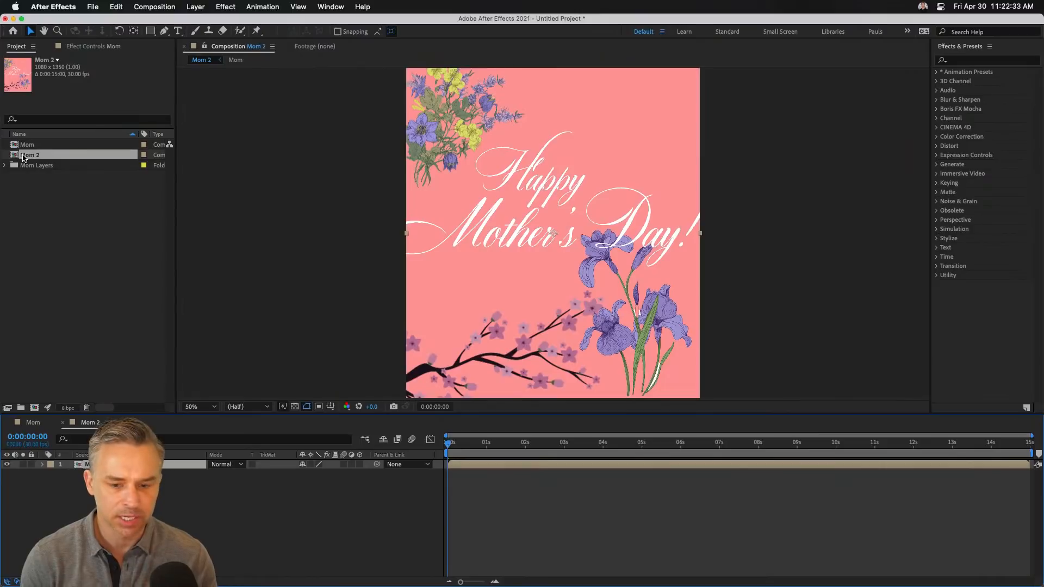
{"action": "left_click_drag", "start_coordinate": [450, 444], "coordinate": [400, 435]}
{"action": "left_click", "coordinate": [609, 443]}
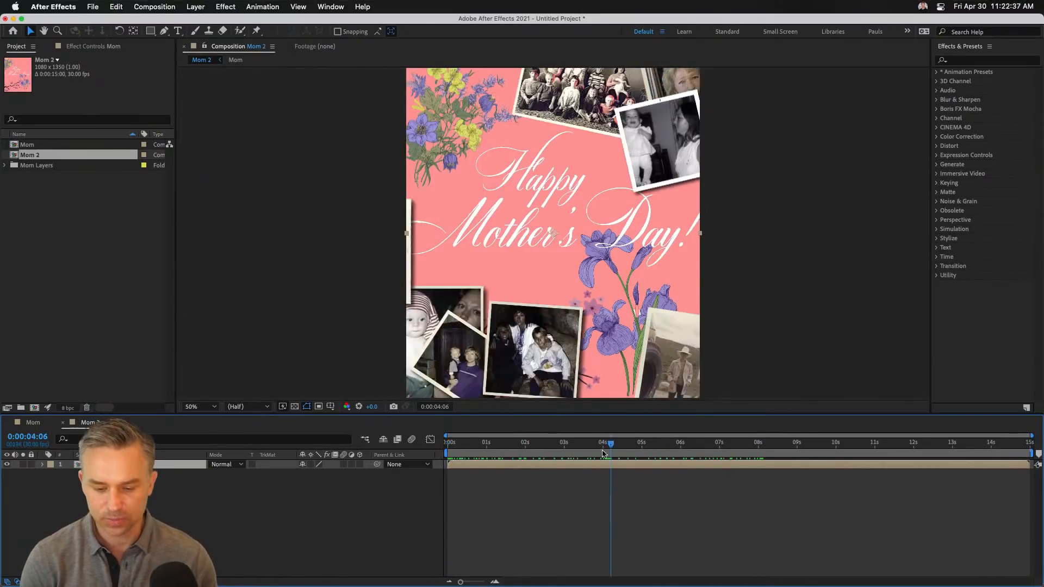
Duplicate the Mom layer, hide the lower copy and time-reverse the upper copy
{"action": "key", "text": "super+d"}
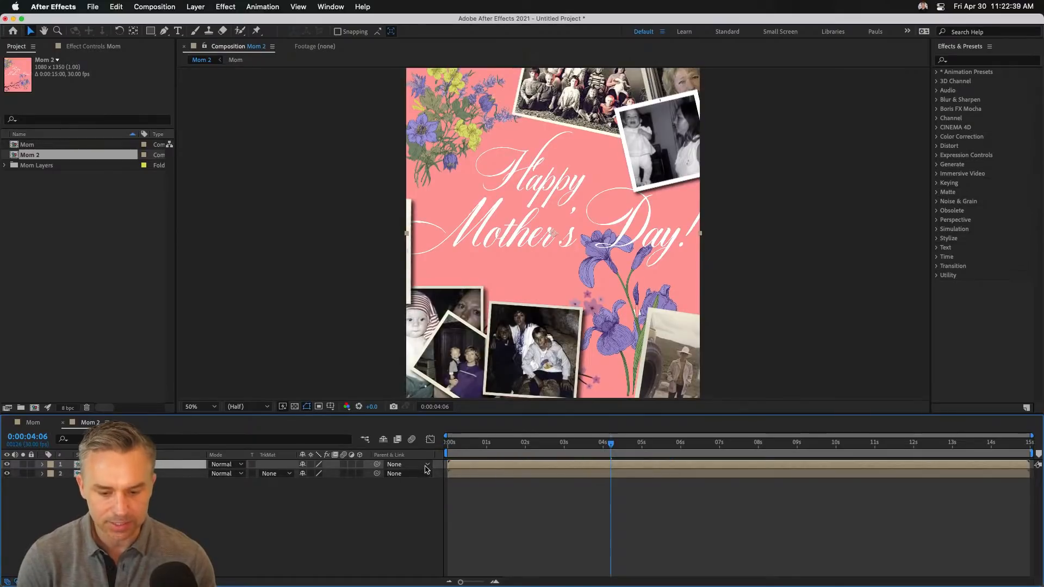
{"action": "left_click", "coordinate": [6, 474]}
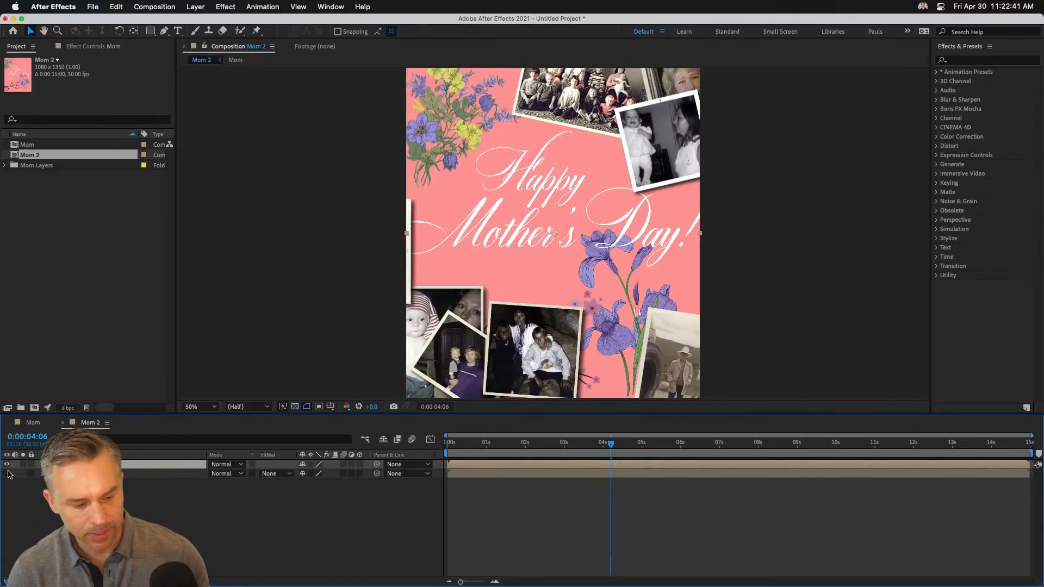
{"action": "left_click", "coordinate": [165, 6]}
{"action": "mouse_move", "coordinate": [186, 4]}
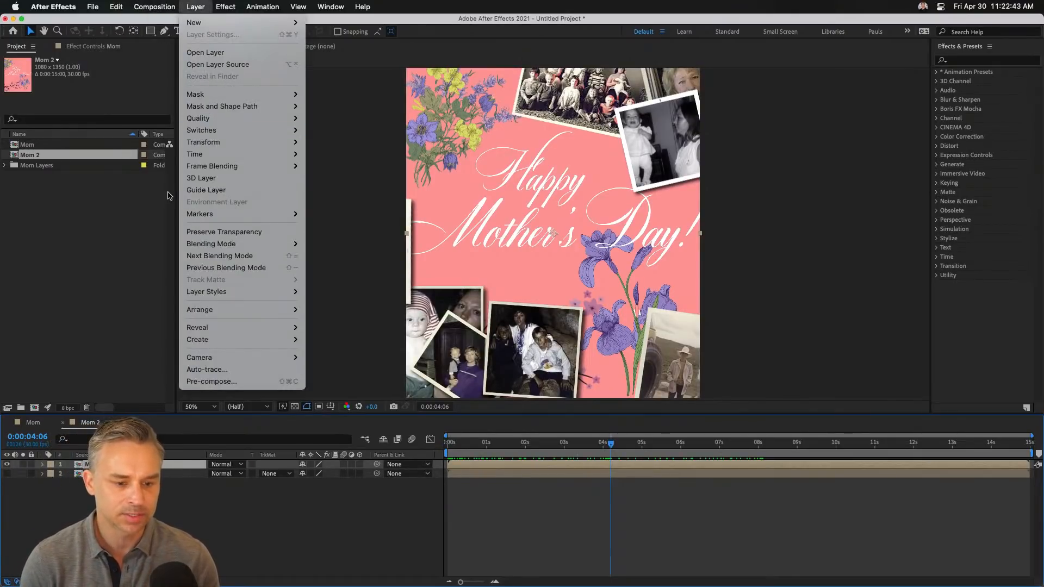
{"action": "mouse_move", "coordinate": [245, 154]}
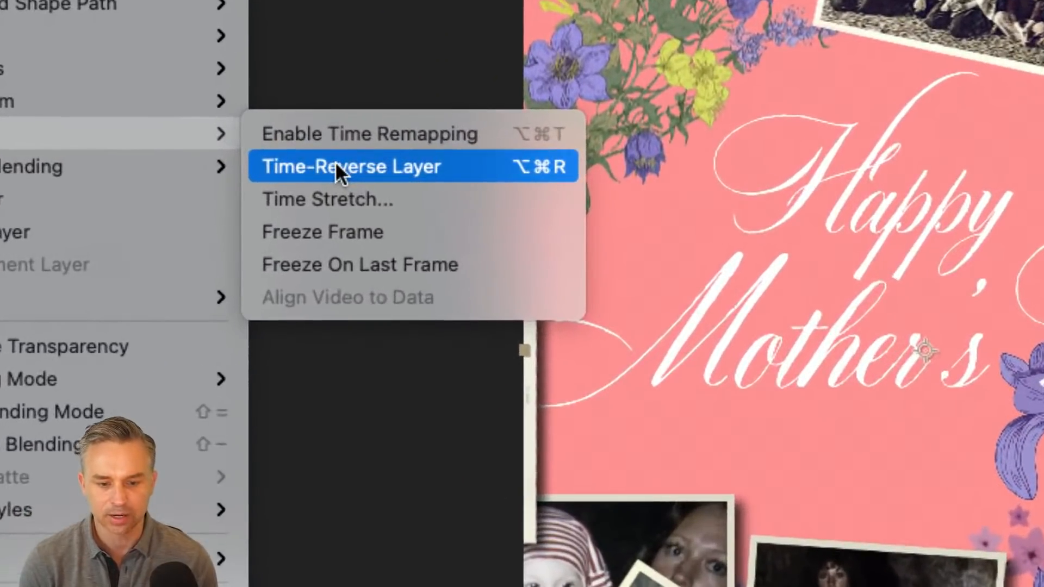
{"action": "left_click", "coordinate": [336, 164]}
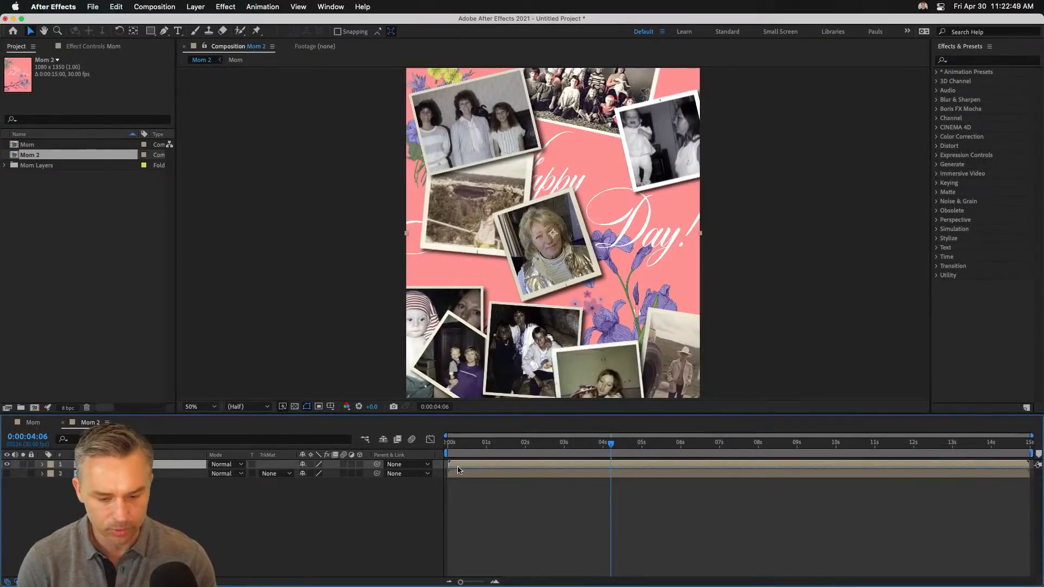
Scrub the reversed layer to find where the photos start leaving, and trim its start to about 0:00:06:23
{"action": "left_click_drag", "start_coordinate": [458, 469], "coordinate": [752, 475]}
{"action": "left_click", "coordinate": [692, 443]}
{"action": "left_click", "coordinate": [661, 443]}
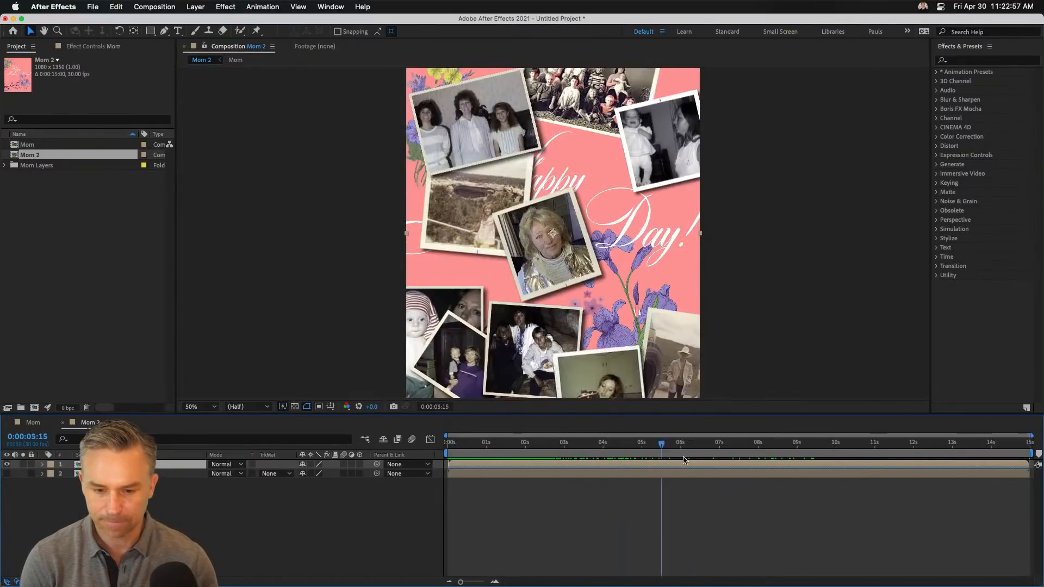
{"action": "left_click_drag", "start_coordinate": [684, 459], "coordinate": [710, 462]}
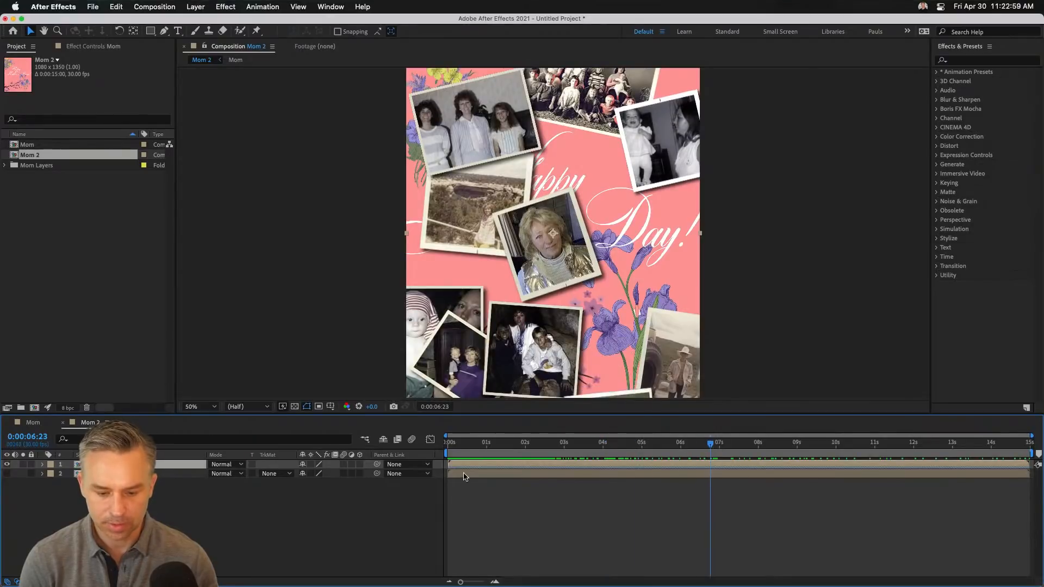
{"action": "left_click_drag", "start_coordinate": [447, 462], "coordinate": [706, 474]}
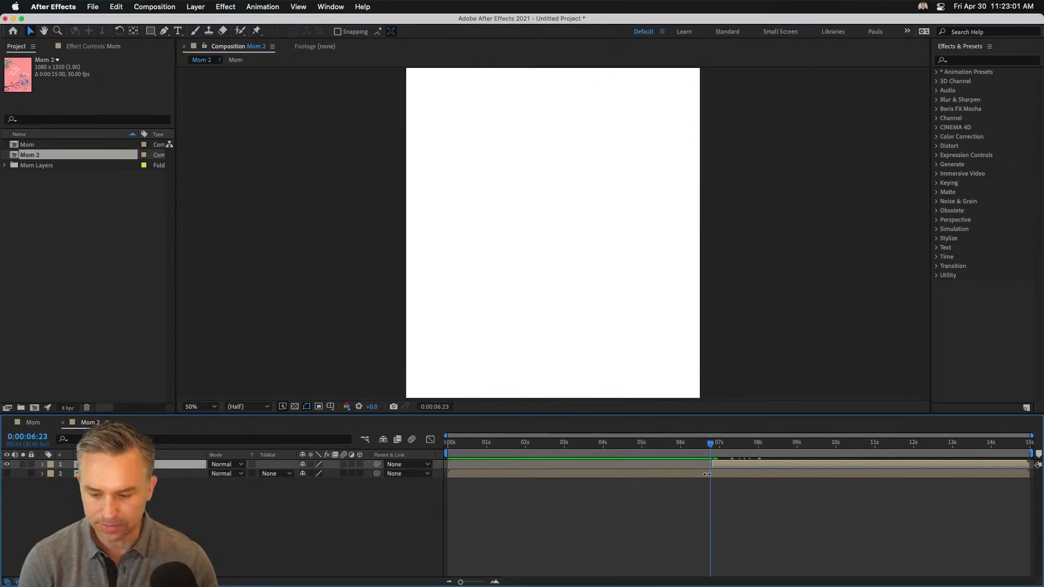
Make the lower Mom layer visible again and scrub to 0:00:06:21 to check the transition into the reversed layer
{"action": "left_click", "coordinate": [692, 447]}
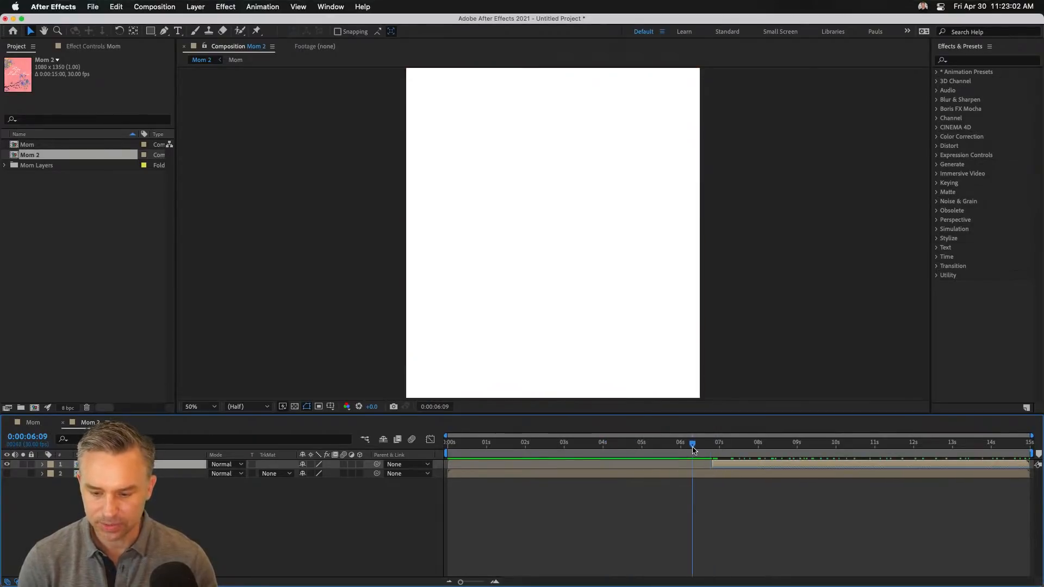
{"action": "left_click", "coordinate": [7, 474]}
{"action": "left_click_drag", "start_coordinate": [692, 445], "coordinate": [707, 471]}
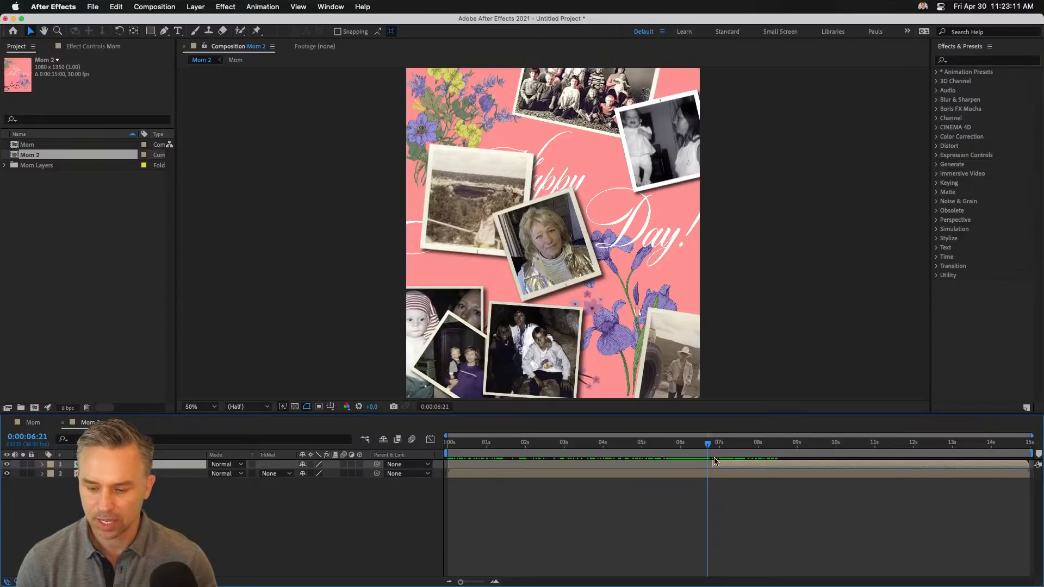
Set the Mom 2 composition's duration to 20 seconds and expand the timeline view to its full length
{"action": "key", "text": "super+k"}
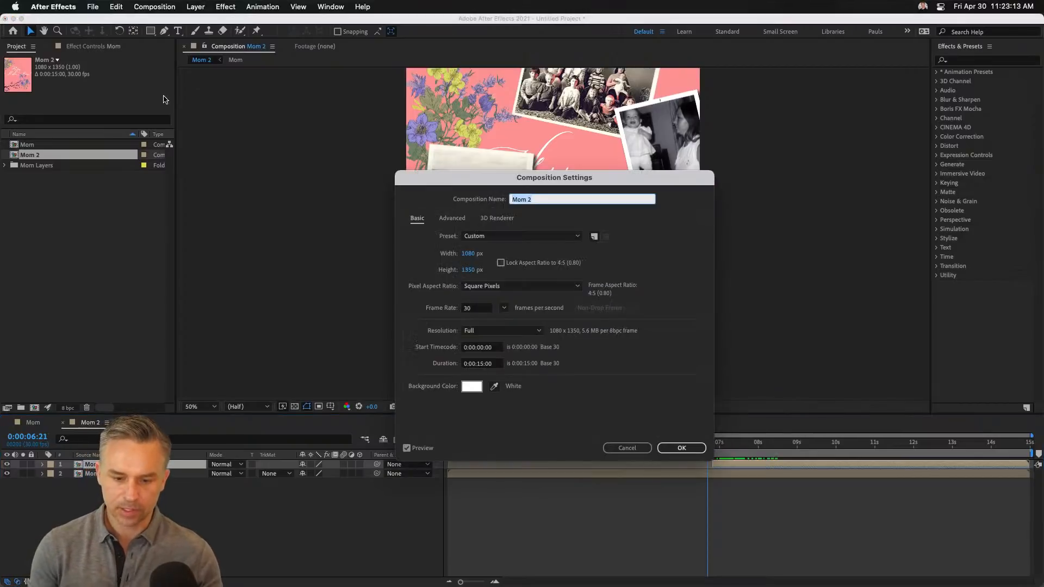
{"action": "double_click", "coordinate": [482, 364]}
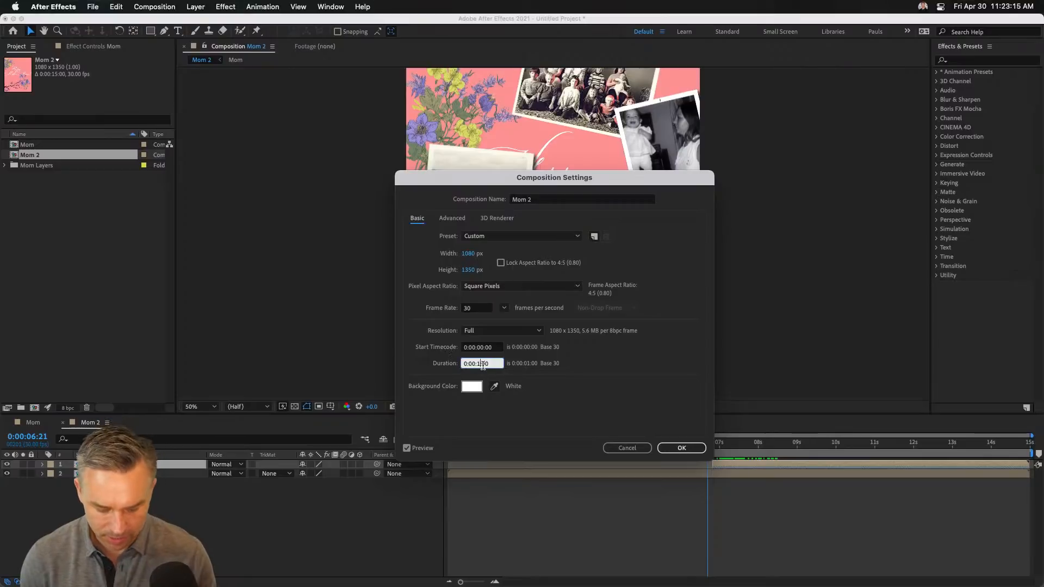
{"action": "type", "text": "20"}
{"action": "key", "text": "Return"}
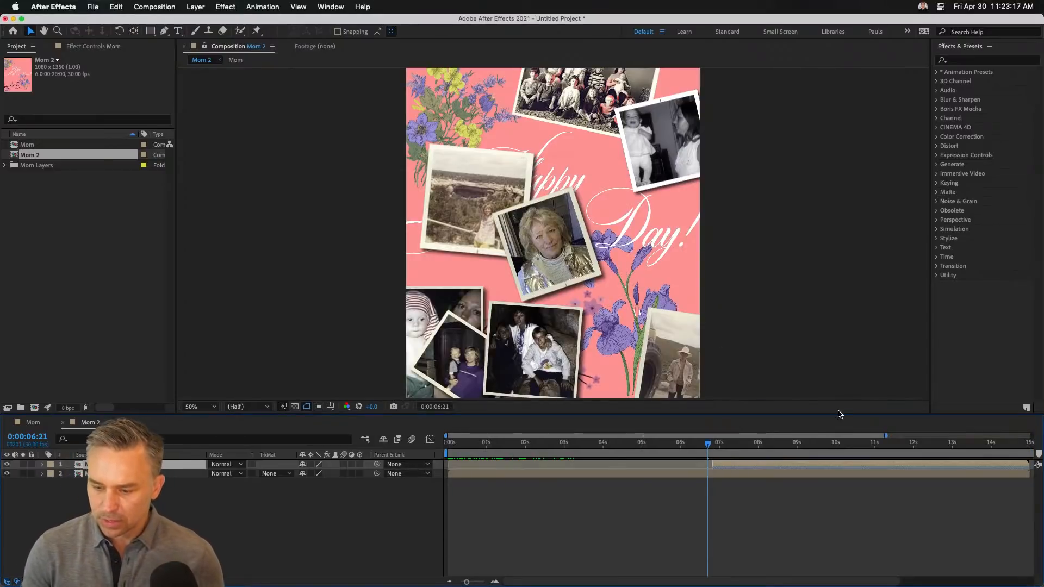
{"action": "left_click_drag", "start_coordinate": [887, 435], "coordinate": [1030, 435]}
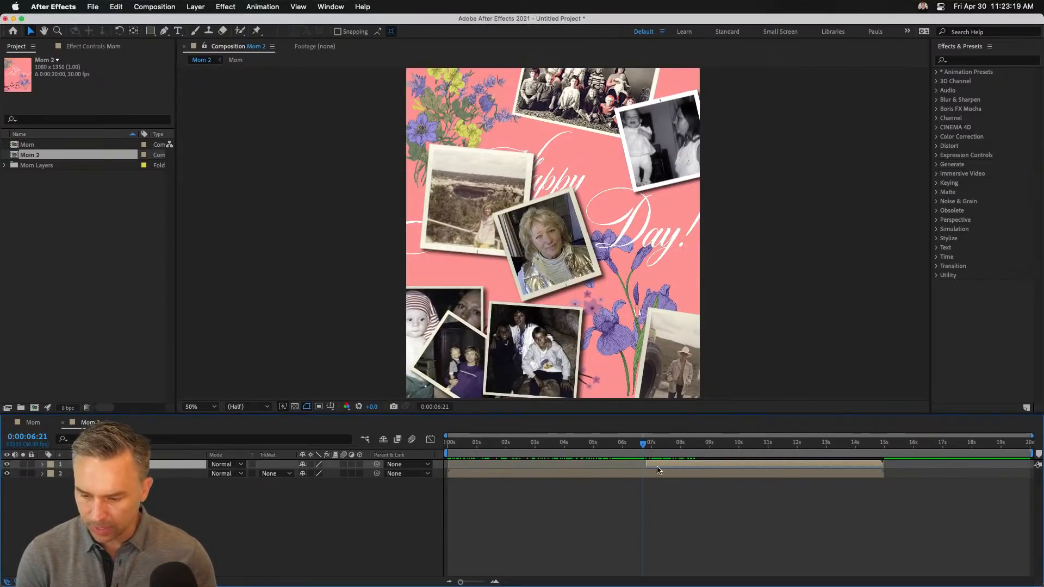
Shift the reversed layer later so its trimmed start falls at about 11.5 seconds, and scrub back to 0:00:10:02
{"action": "left_click_drag", "start_coordinate": [700, 465], "coordinate": [813, 464]}
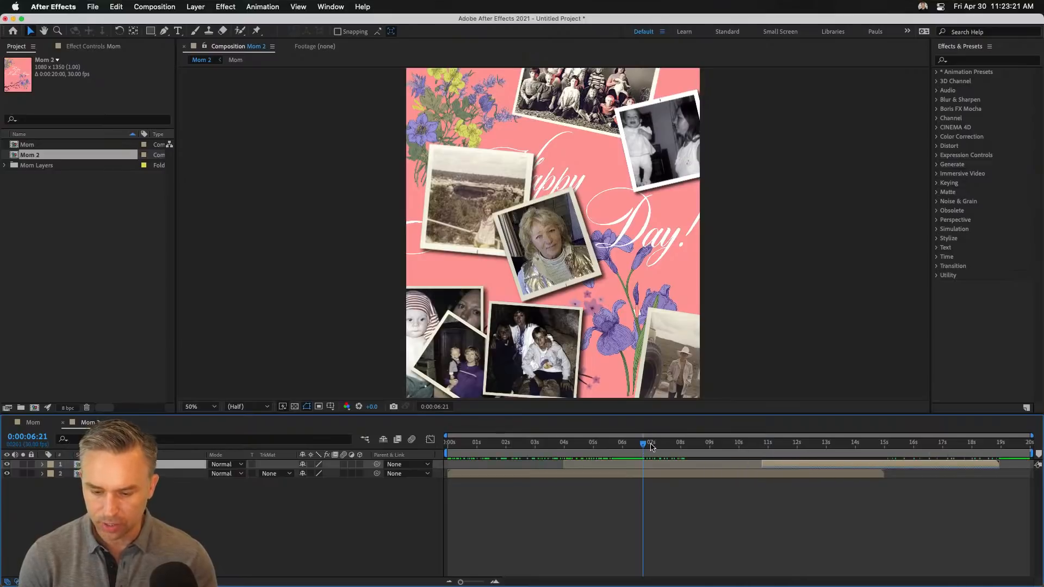
{"action": "left_click_drag", "start_coordinate": [651, 447], "coordinate": [783, 466]}
{"action": "left_click_drag", "start_coordinate": [713, 443], "coordinate": [611, 471]}
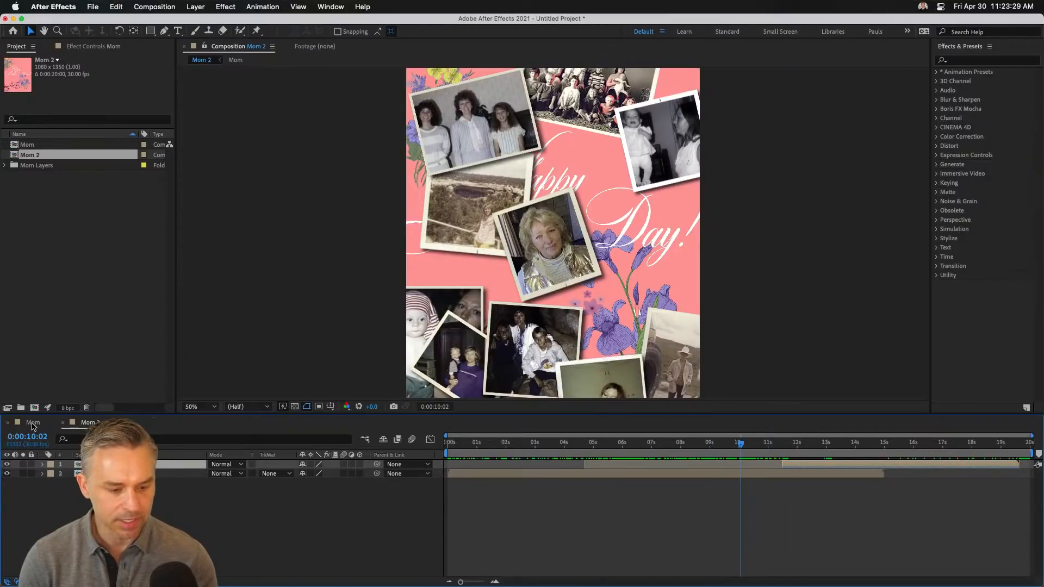
In the Mom composition, reveal all layers' keyframes and move the third layer's last position keyframe to align with its last rotation keyframe
{"action": "left_click", "coordinate": [33, 425]}
{"action": "left_click_drag", "start_coordinate": [706, 443], "coordinate": [808, 473]}
{"action": "scroll", "coordinate": [789, 503], "scroll_direction": "down", "scroll_amount": 5}
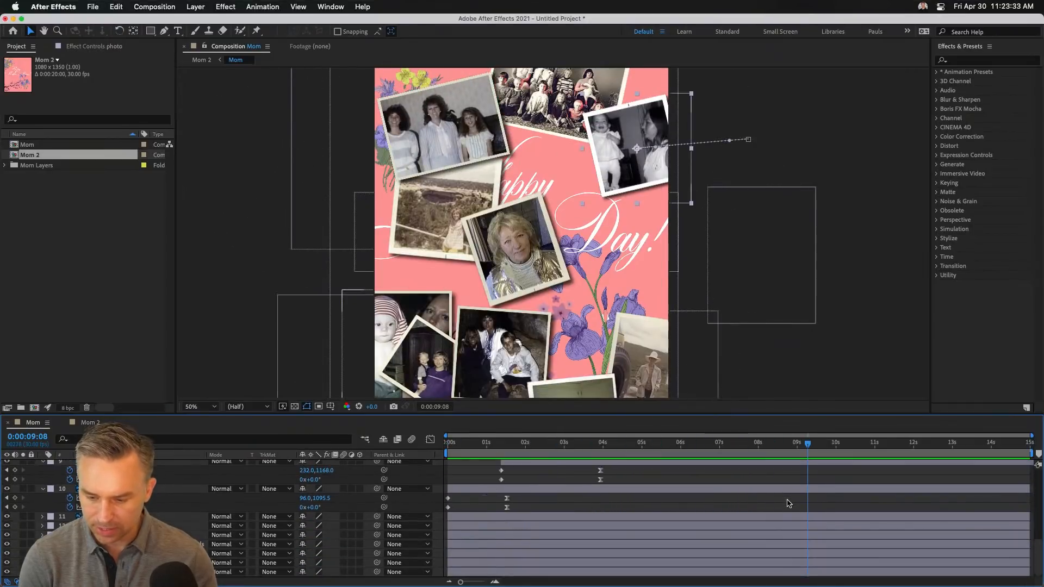
{"action": "left_click", "coordinate": [109, 516]}
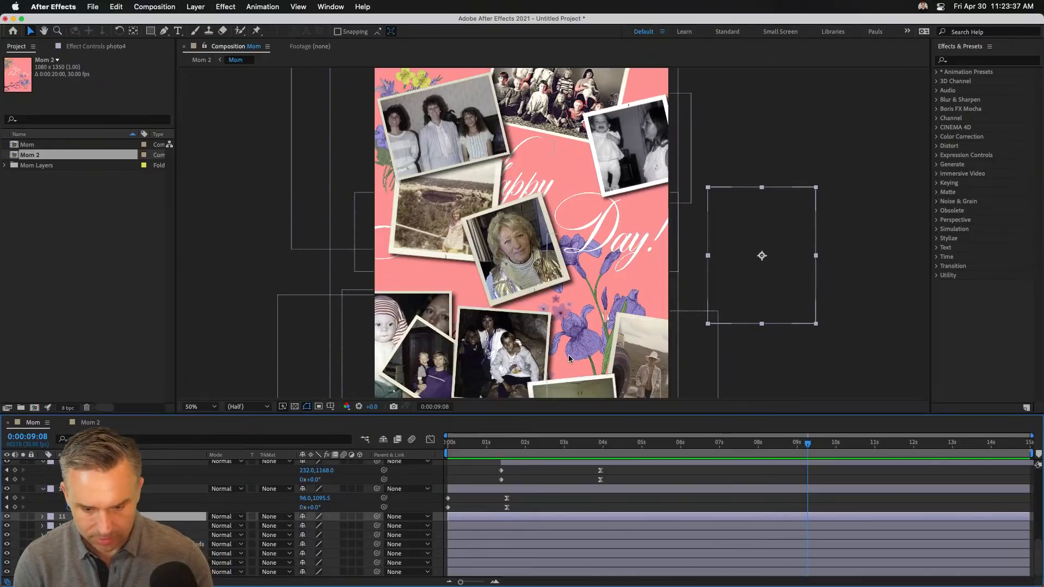
{"action": "key", "text": "super+a"}
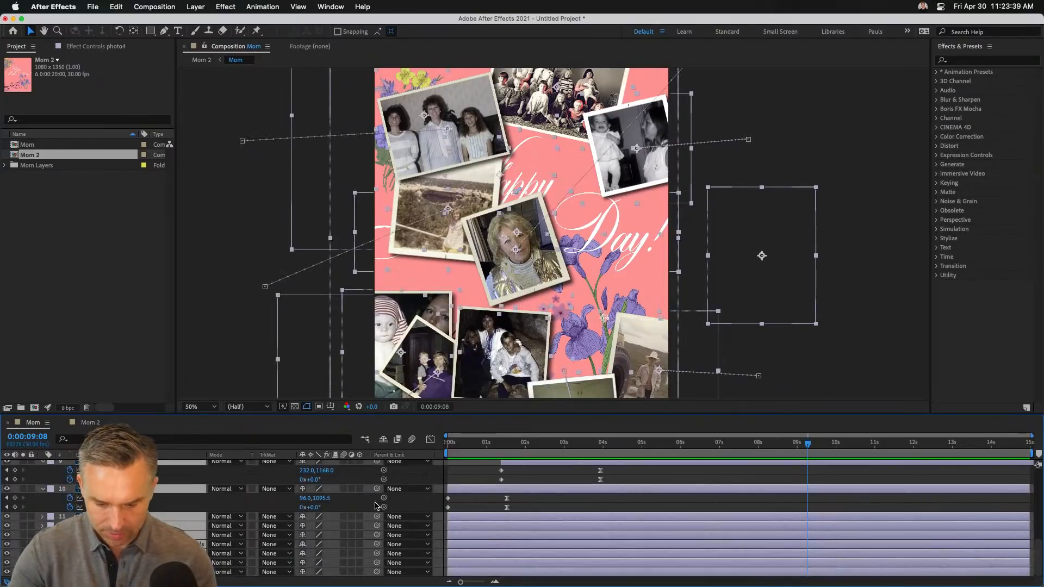
{"action": "key", "text": "u"}
{"action": "key", "text": "u"}
{"action": "left_click", "coordinate": [857, 557]}
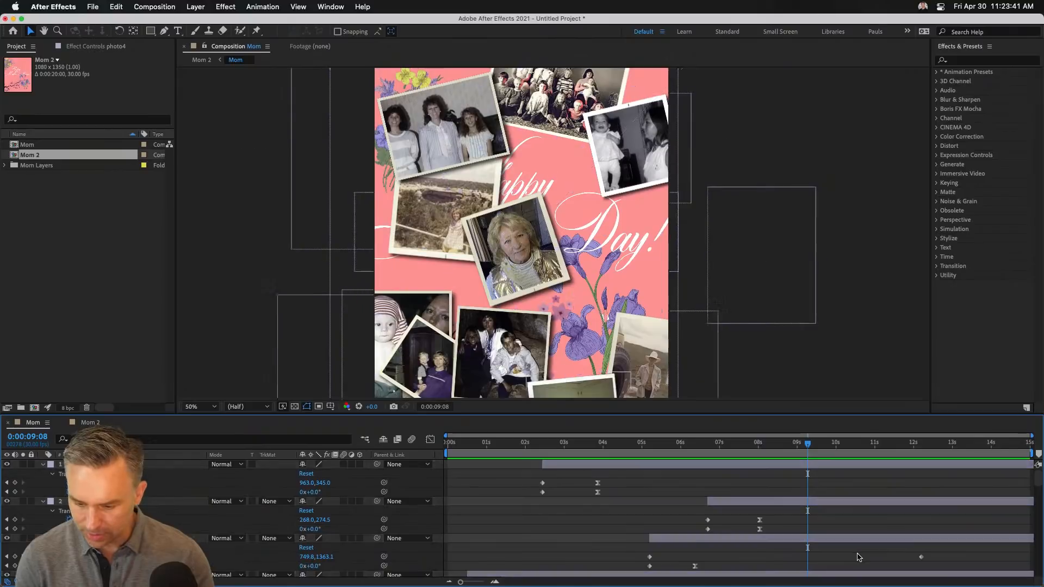
{"action": "left_click_drag", "start_coordinate": [921, 560], "coordinate": [694, 560]}
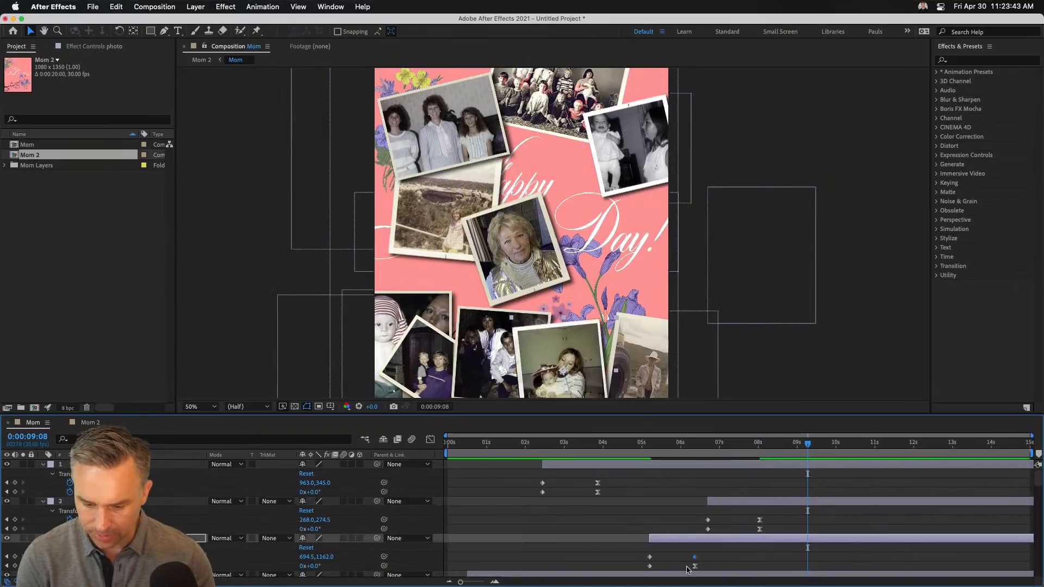
Shift the second photo layer earlier to start at about 5.6 seconds, and check the Mom 2 composition around 0:00:08:03
{"action": "left_click", "coordinate": [760, 444]}
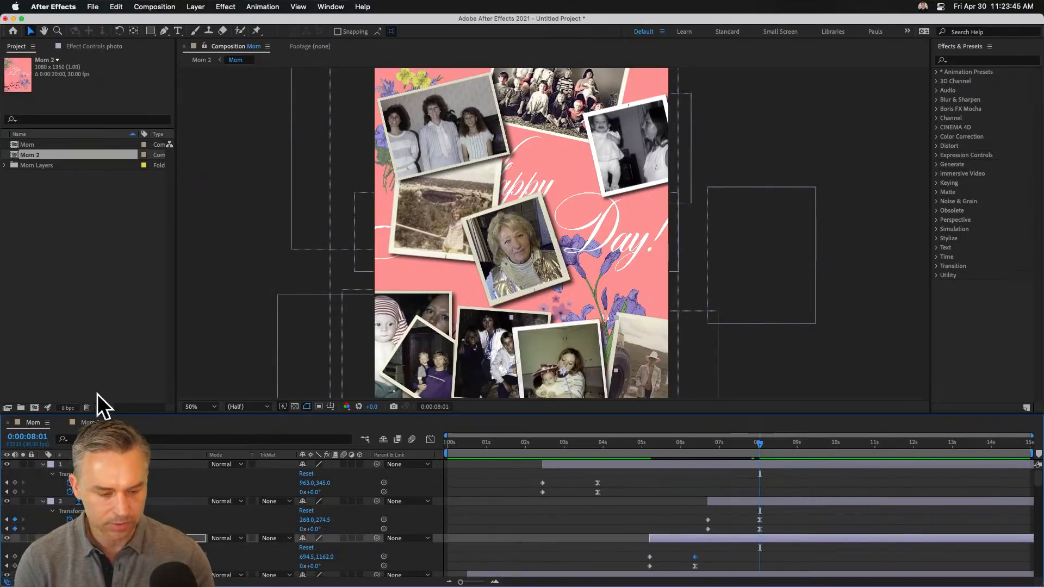
{"action": "left_click_drag", "start_coordinate": [734, 503], "coordinate": [691, 502]}
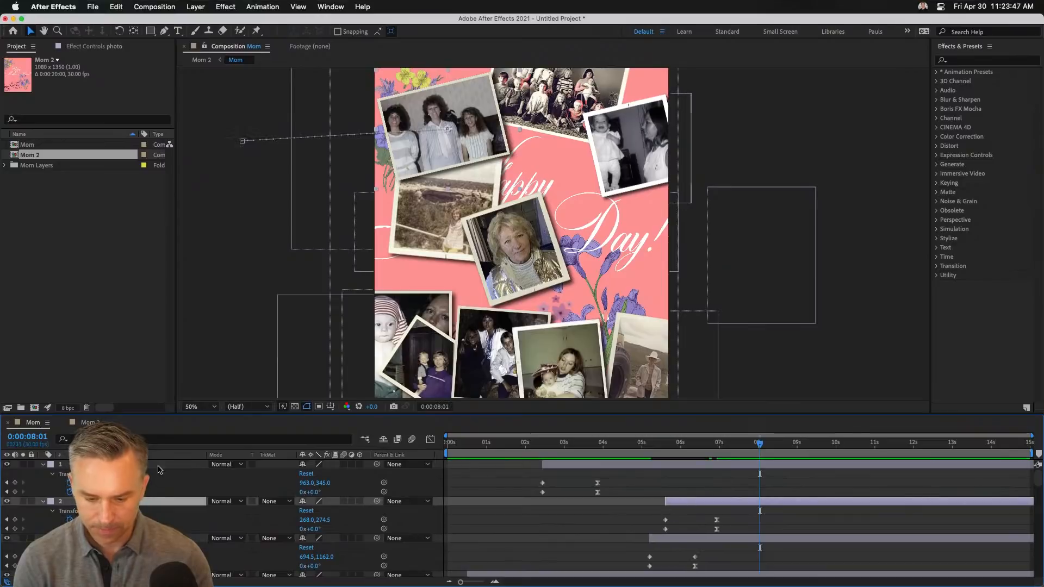
{"action": "left_click", "coordinate": [71, 423]}
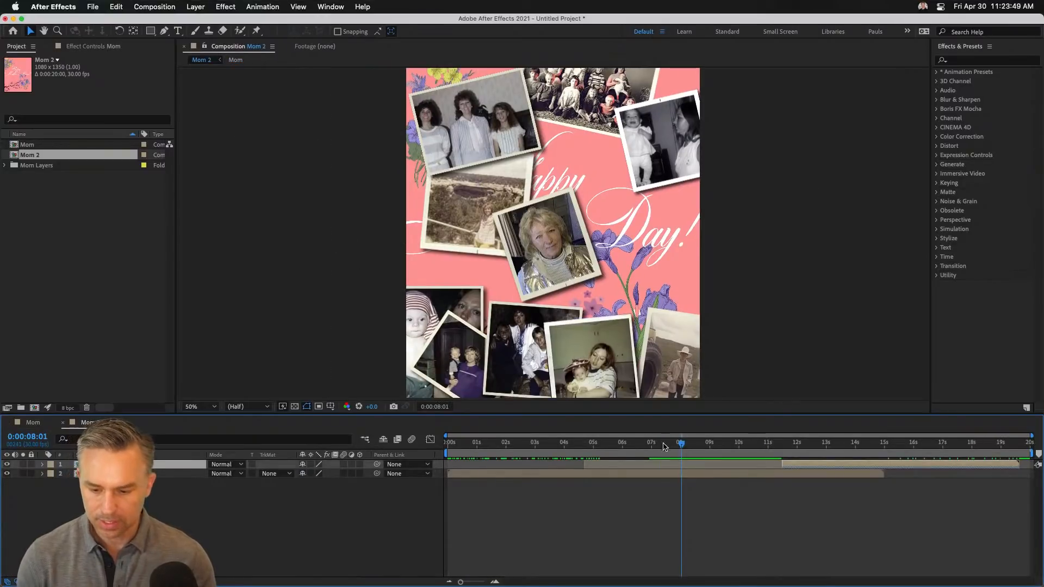
{"action": "mouse_move", "coordinate": [680, 444]}
{"action": "left_mouse_down"}
{"action": "mouse_move", "coordinate": [1028, 443]}
{"action": "mouse_move", "coordinate": [687, 443]}
{"action": "mouse_move", "coordinate": [954, 433]}
{"action": "mouse_move", "coordinate": [1021, 444]}
{"action": "mouse_move", "coordinate": [683, 443]}
{"action": "left_mouse_up"}
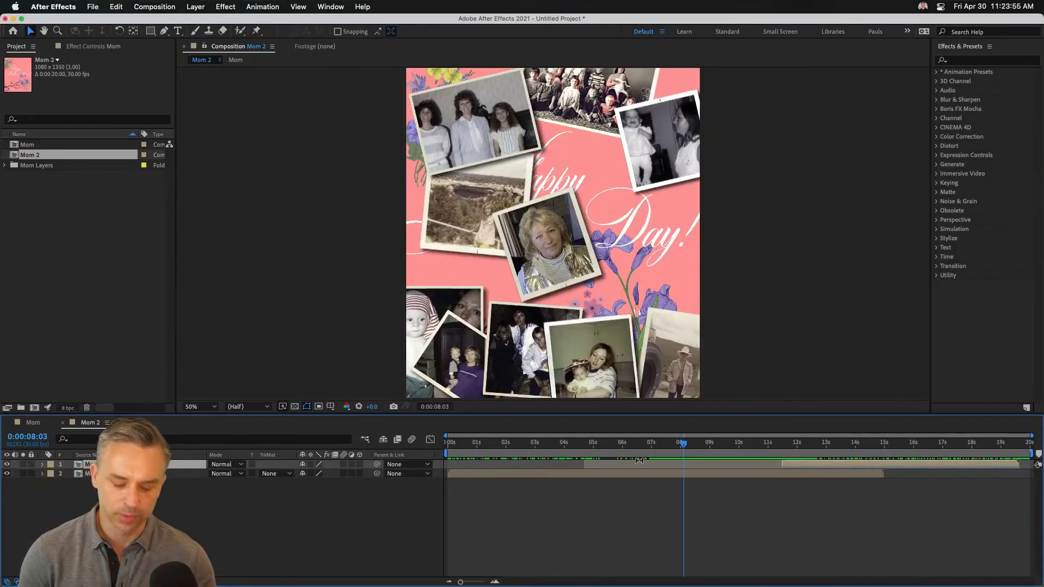
Save the project as Untitled Project.aep in the MothersDay folder on the Desktop
{"action": "key", "text": "super+s"}
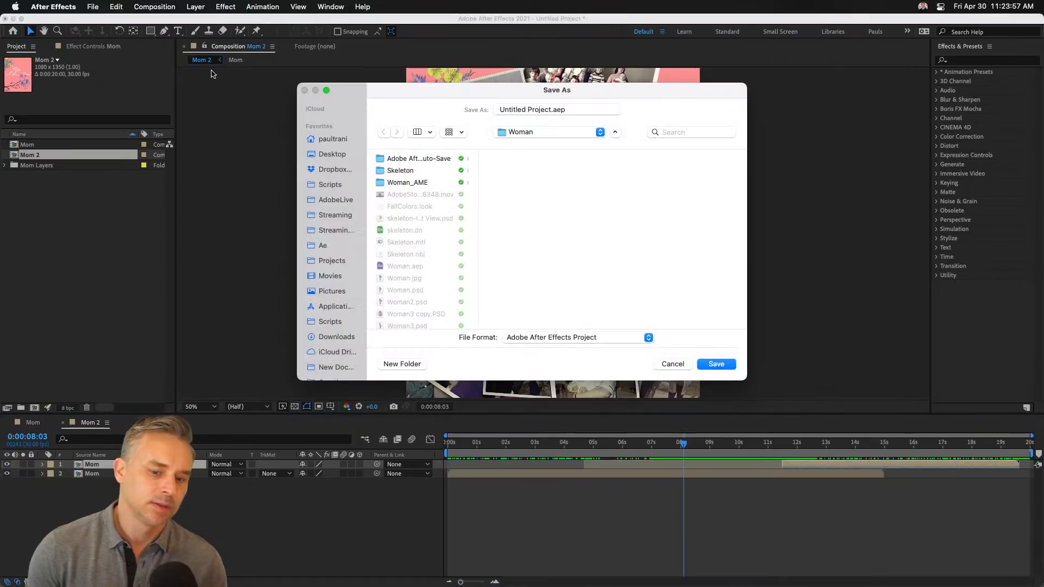
{"action": "left_click", "coordinate": [332, 155]}
{"action": "left_click", "coordinate": [396, 171]}
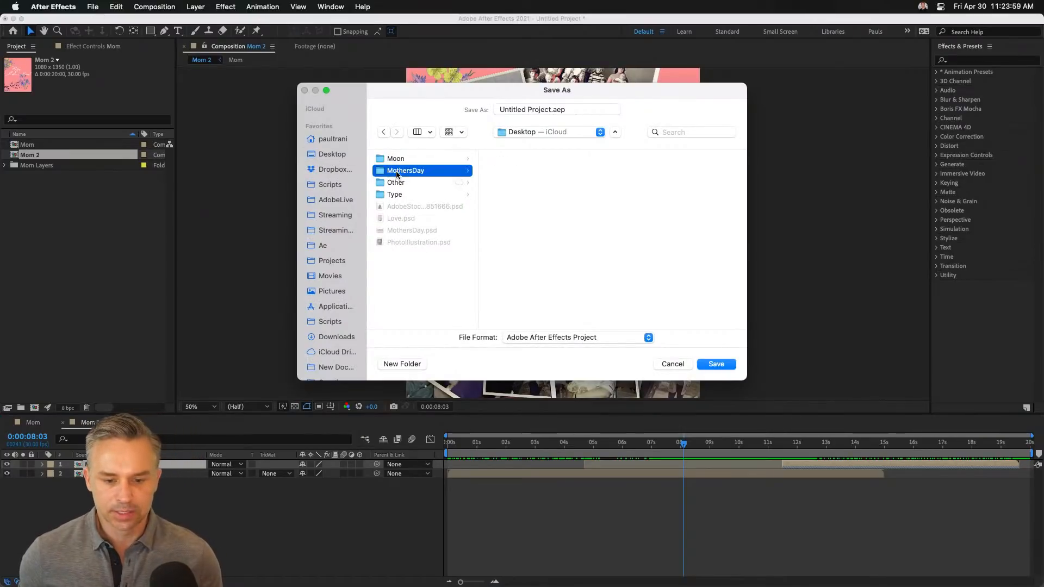
{"action": "left_click", "coordinate": [716, 365]}
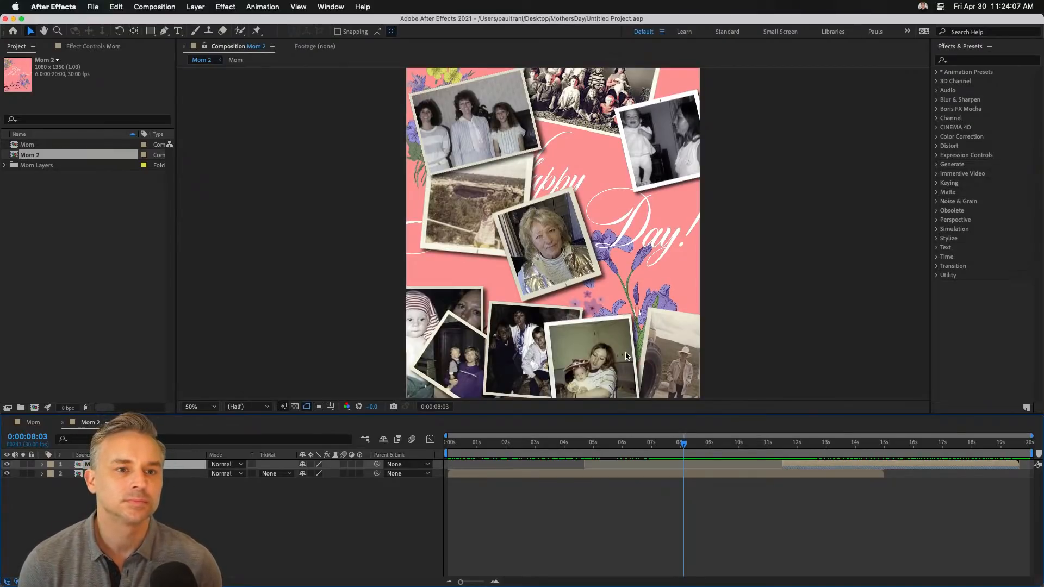
Open the recent project Hands.aep and bring up its HandsFinal composition
{"action": "left_click", "coordinate": [94, 7]}
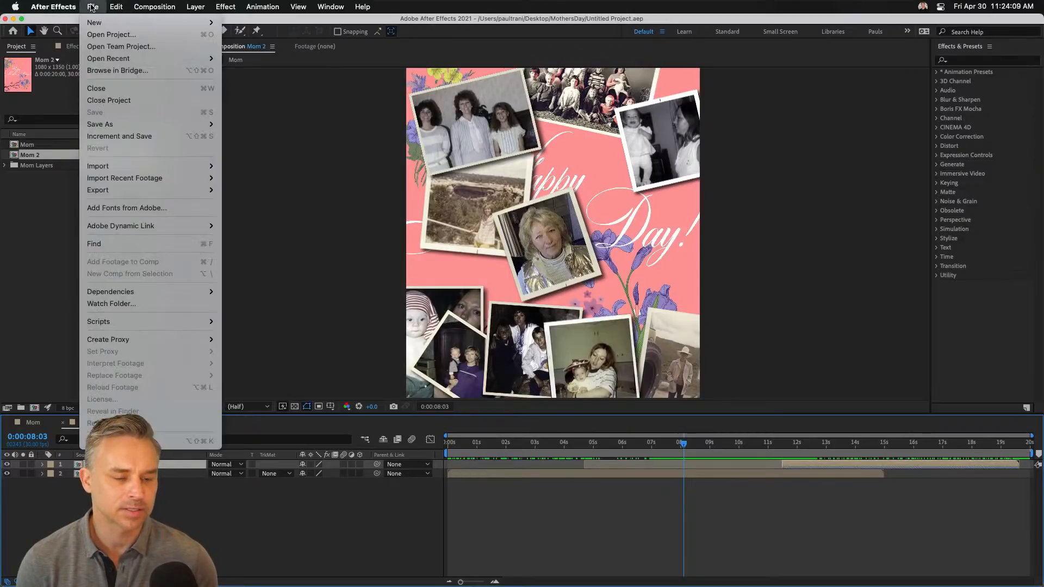
{"action": "mouse_move", "coordinate": [98, 61]}
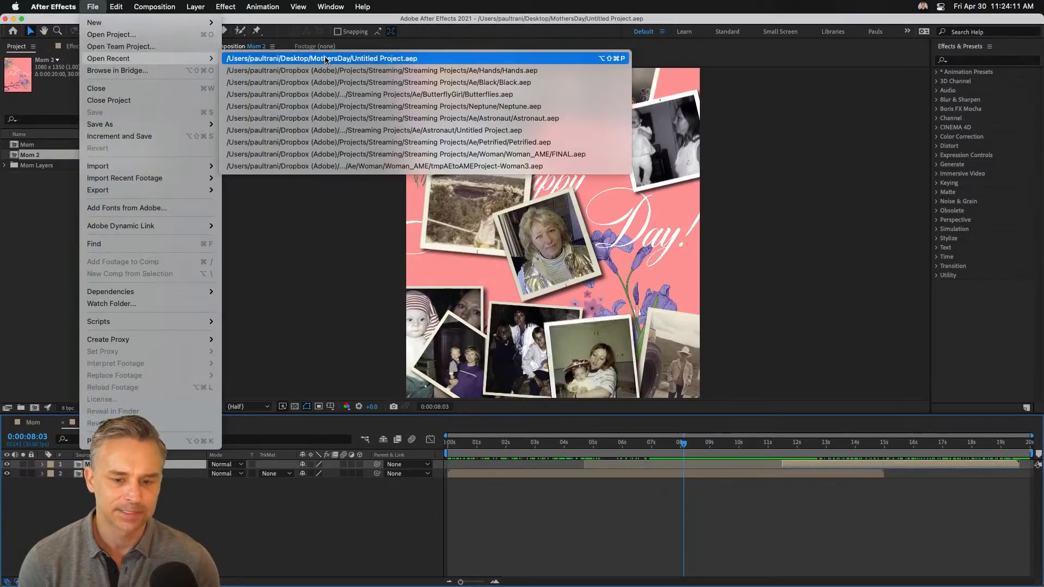
{"action": "left_click", "coordinate": [339, 71]}
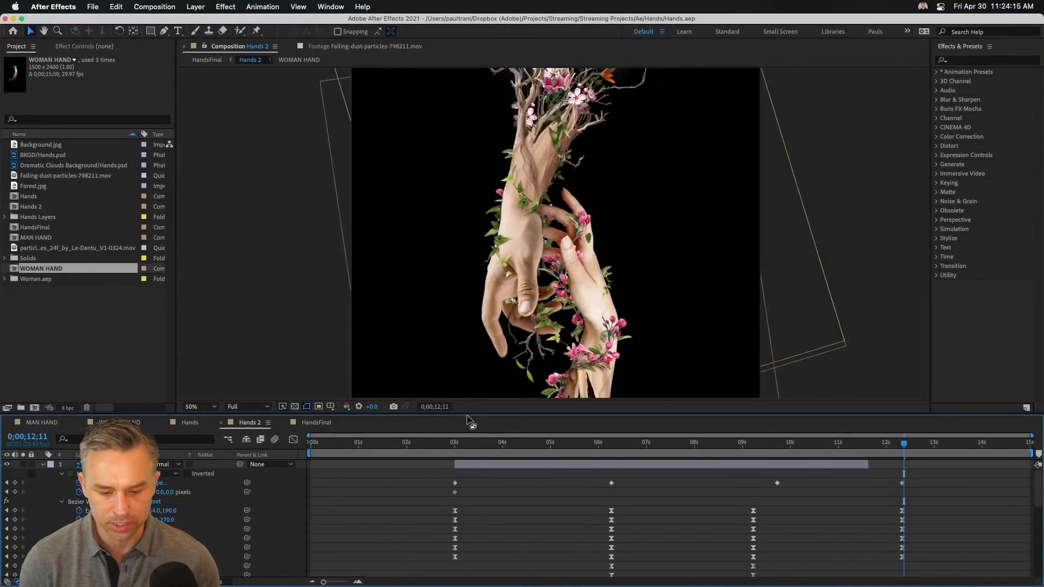
{"action": "left_click", "coordinate": [316, 423]}
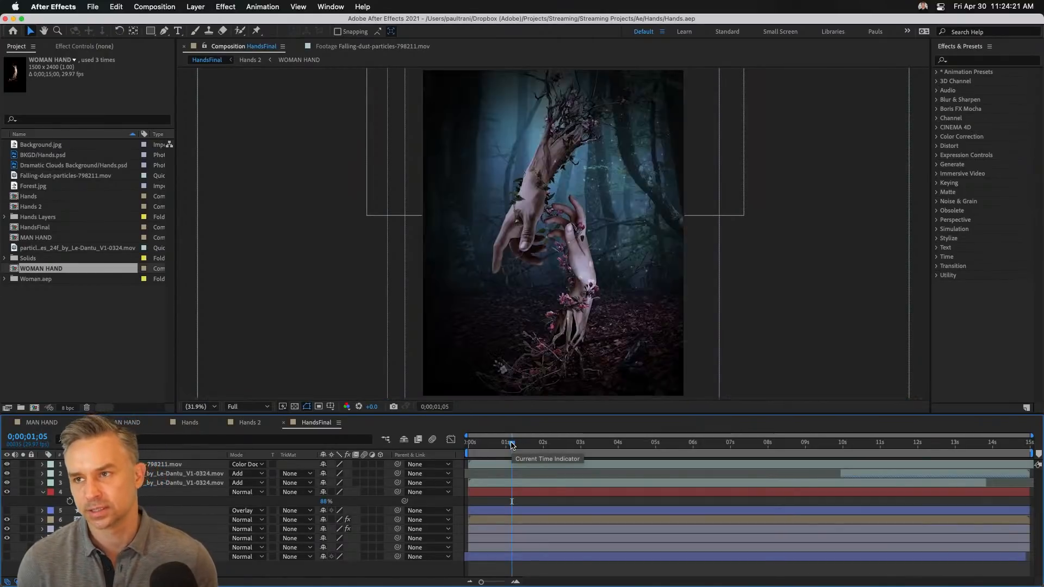
Scrub through the HandsFinal animation to about six seconds and set the preview resolution to Half
{"action": "left_click_drag", "start_coordinate": [512, 445], "coordinate": [566, 447]}
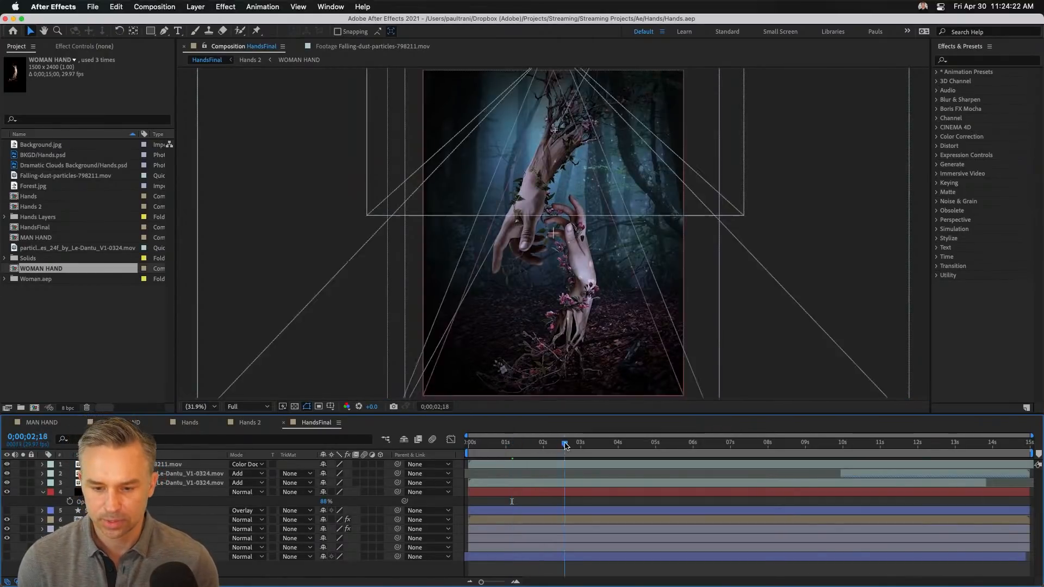
{"action": "left_click", "coordinate": [645, 446]}
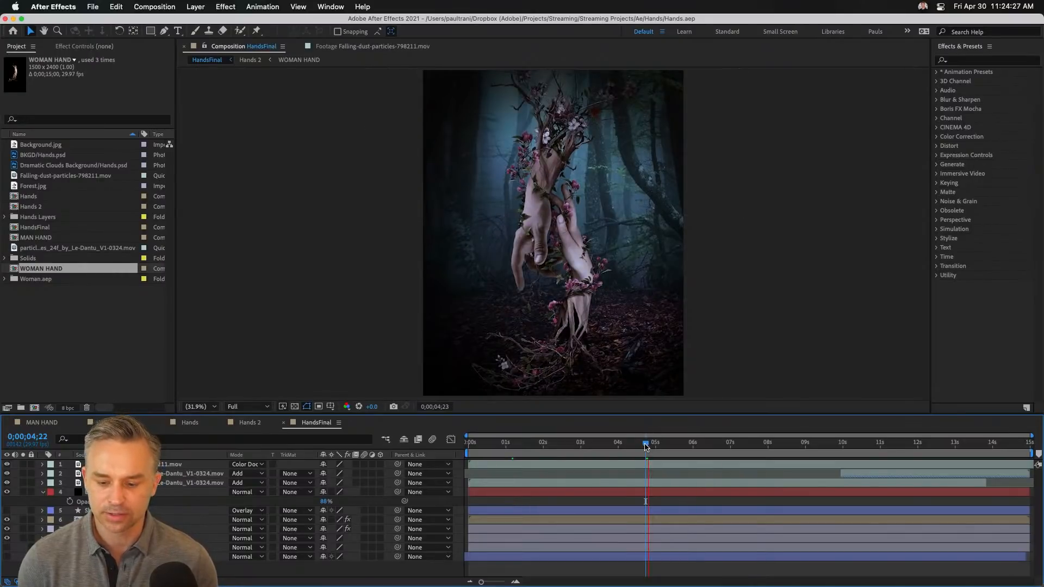
{"action": "left_click_drag", "start_coordinate": [658, 449], "coordinate": [696, 448]}
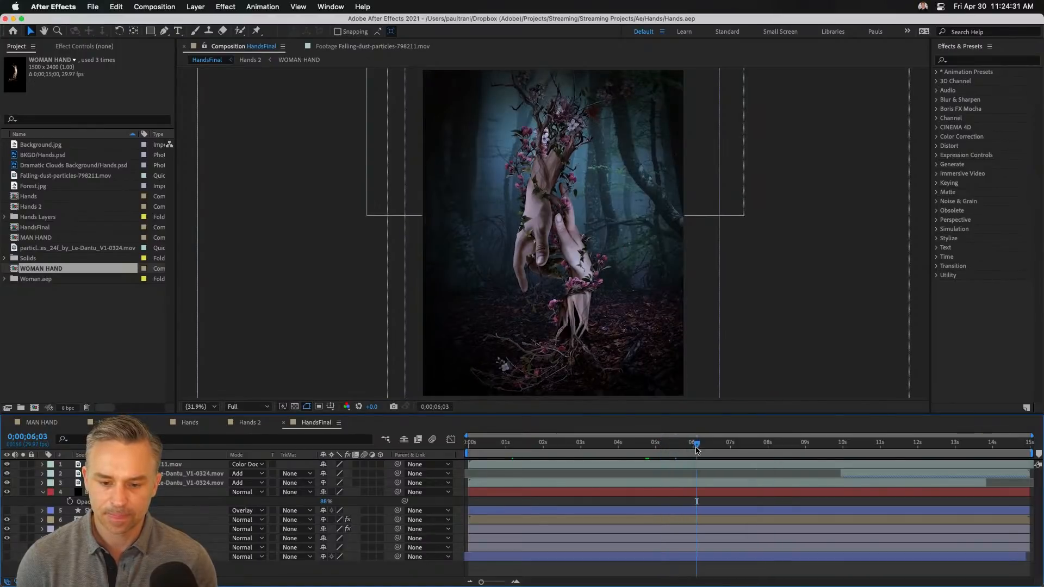
{"action": "left_click", "coordinate": [234, 406]}
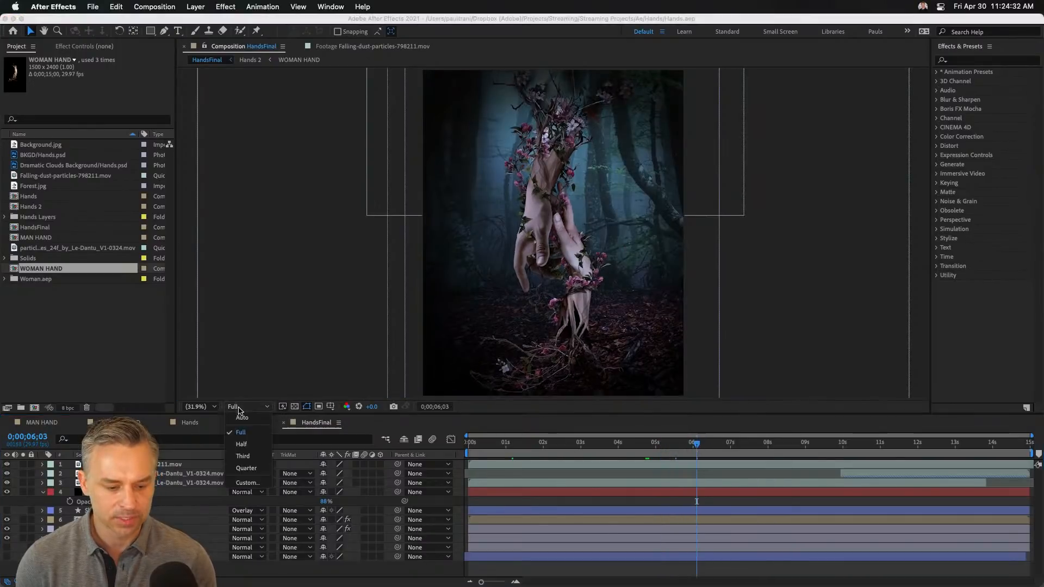
{"action": "left_click", "coordinate": [242, 438]}
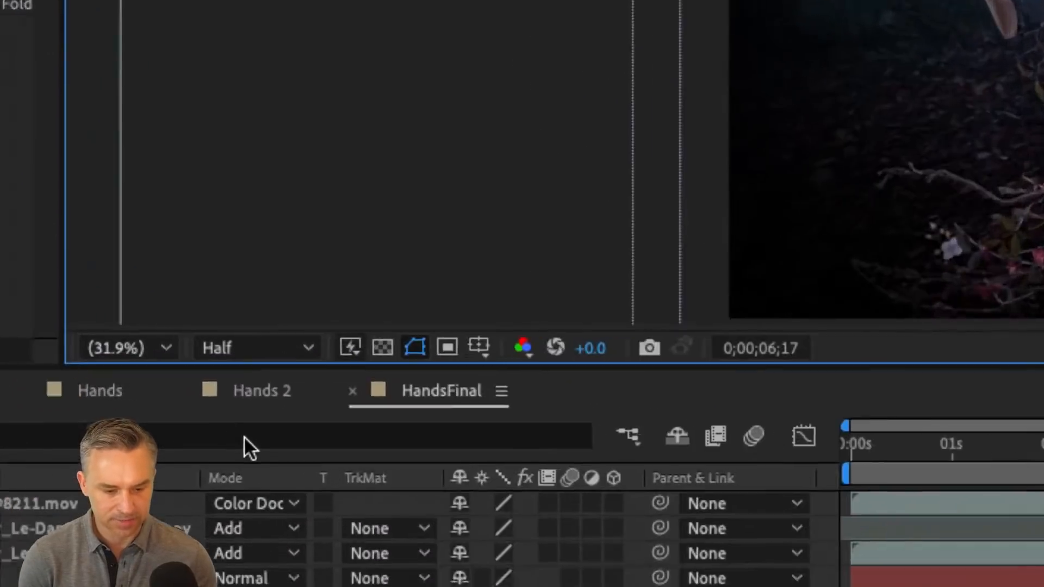
Open the Hands 2 composition, scrub back to 0;00;03;17, and maximize the timeline to examine its keyframes
{"action": "left_click", "coordinate": [267, 384]}
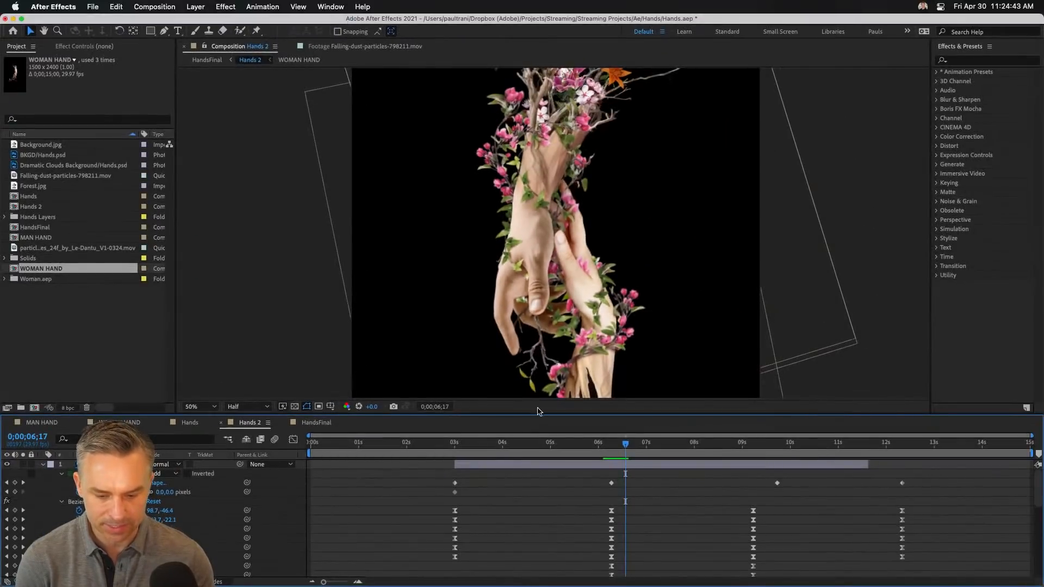
{"action": "left_click_drag", "start_coordinate": [584, 442], "coordinate": [482, 442]}
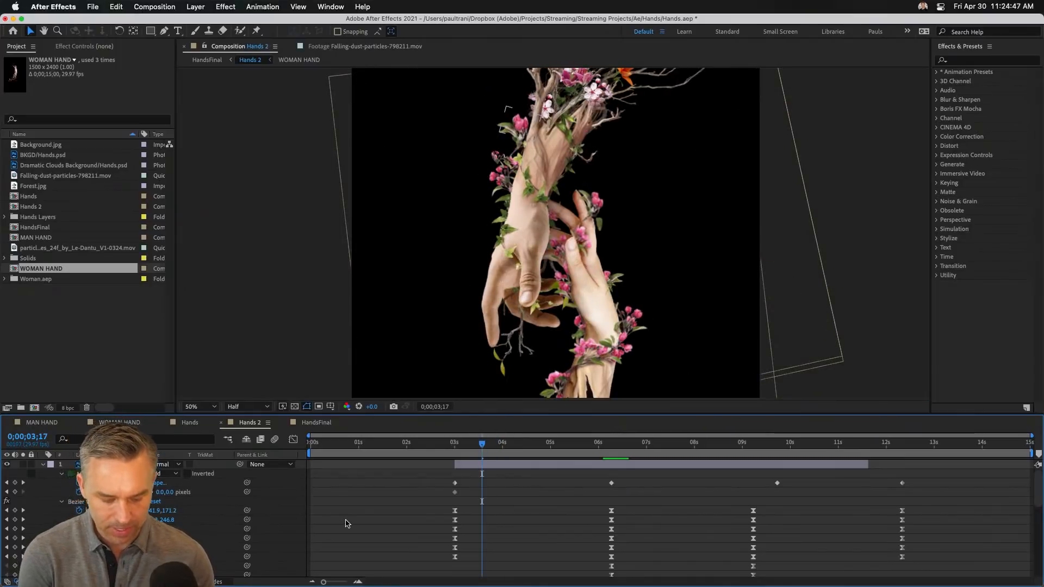
{"action": "key", "text": "grave"}
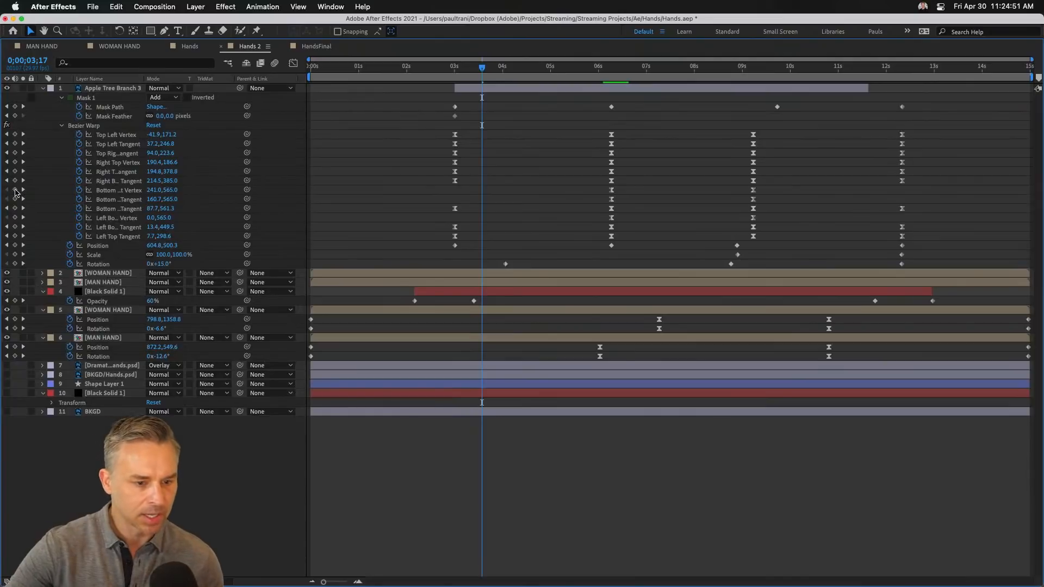
Open the nested WOMAN HAND composition and enlarge its timeline area and preview to inspect the puppet animation
{"action": "double_click", "coordinate": [83, 276]}
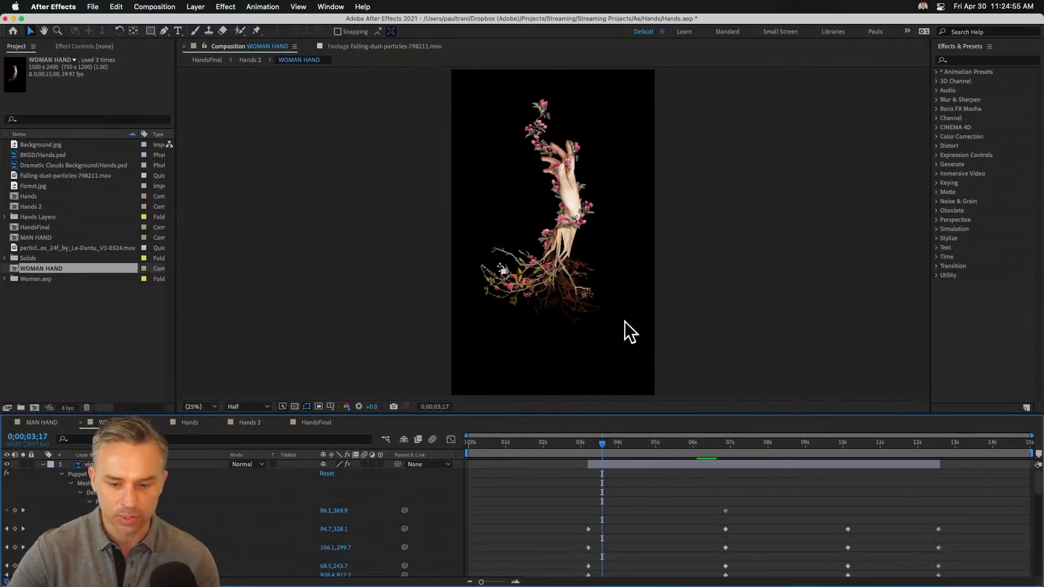
{"action": "left_click_drag", "start_coordinate": [606, 392], "coordinate": [577, 370]}
{"action": "key", "text": "period"}
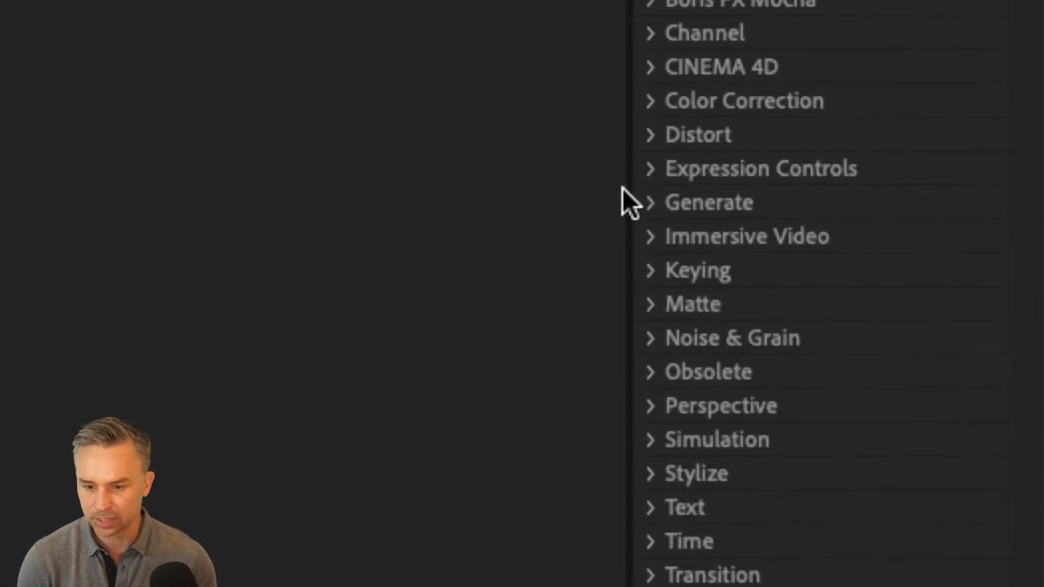
Look through the Distort effects, collapse the category, and scrub the WOMAN HAND animation to 0;00;04;10
{"action": "left_click", "coordinate": [936, 146]}
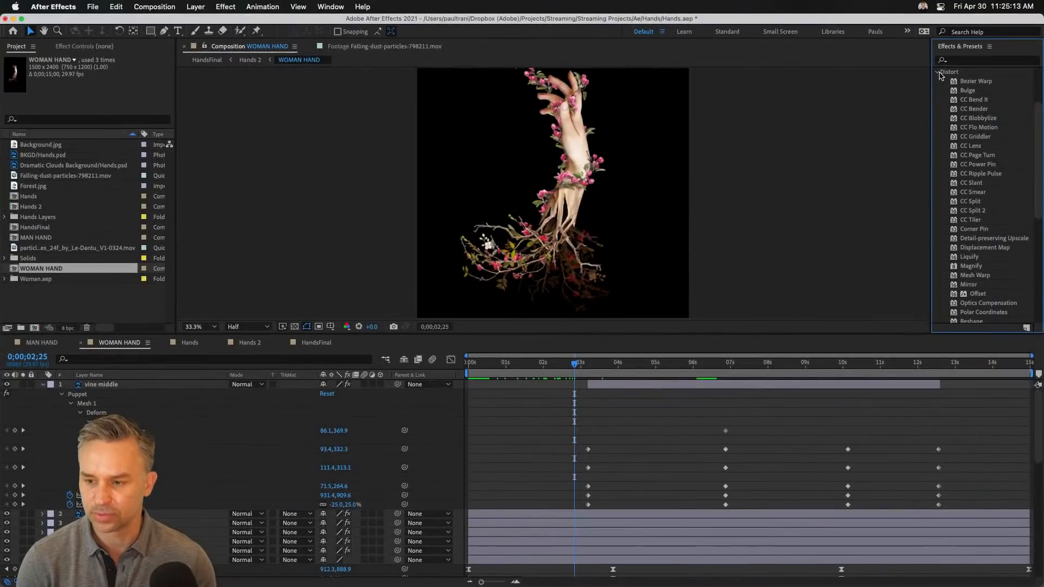
{"action": "left_click", "coordinate": [937, 72]}
{"action": "left_click_drag", "start_coordinate": [580, 363], "coordinate": [630, 364]}
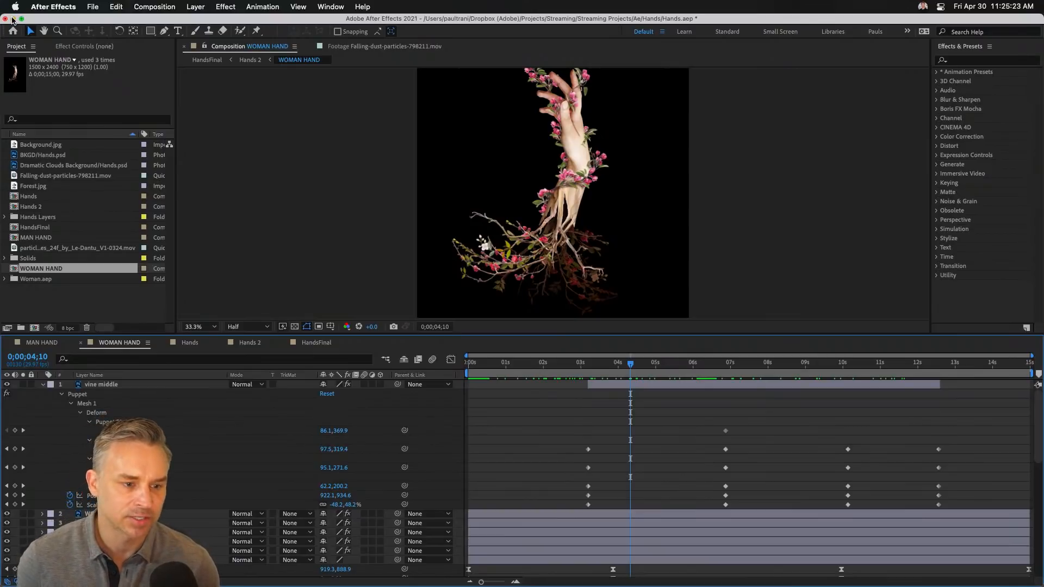
Minimize the After Effects project, switch to Mom.psd in Photoshop, and view the collage at 100%
{"action": "left_click", "coordinate": [13, 19]}
{"action": "left_click_drag", "start_coordinate": [813, 217], "coordinate": [338, 181]}
{"action": "double_click", "coordinate": [402, 227]}
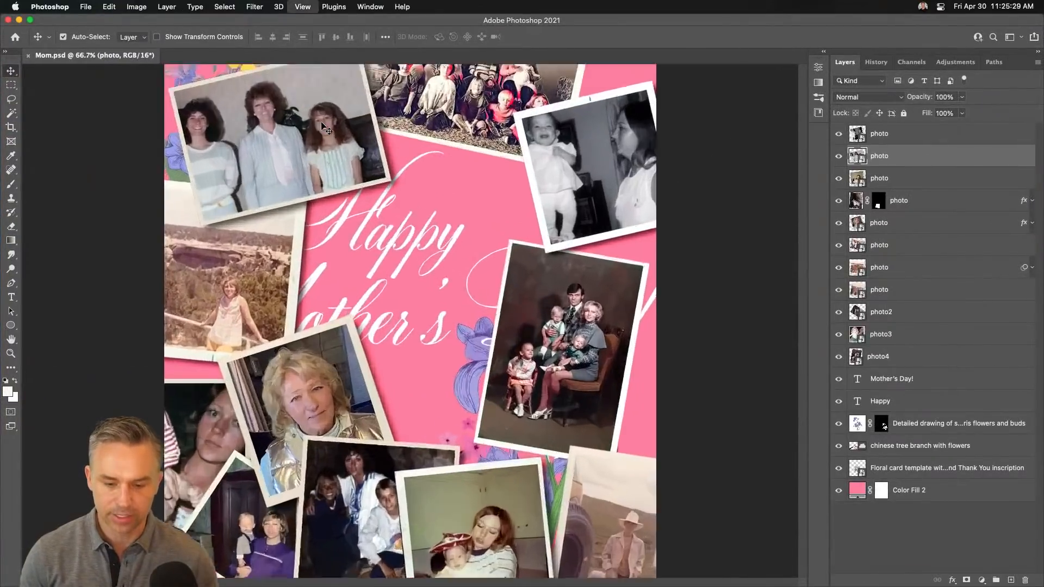
{"action": "key", "text": "super+1"}
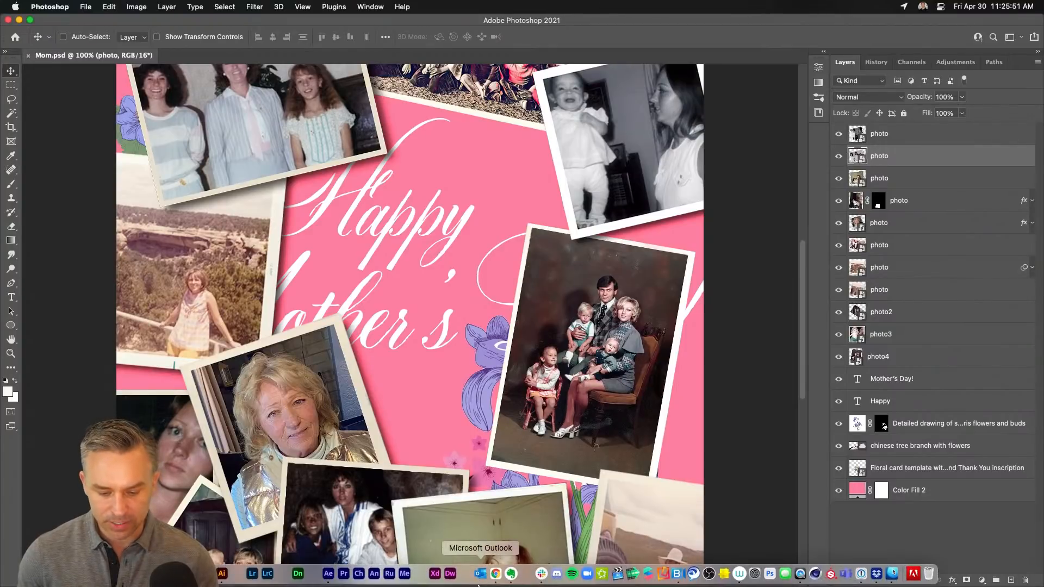
Switch to Chrome and return to the start of the free Adobe Stock results for flowers
{"action": "left_click", "coordinate": [495, 575]}
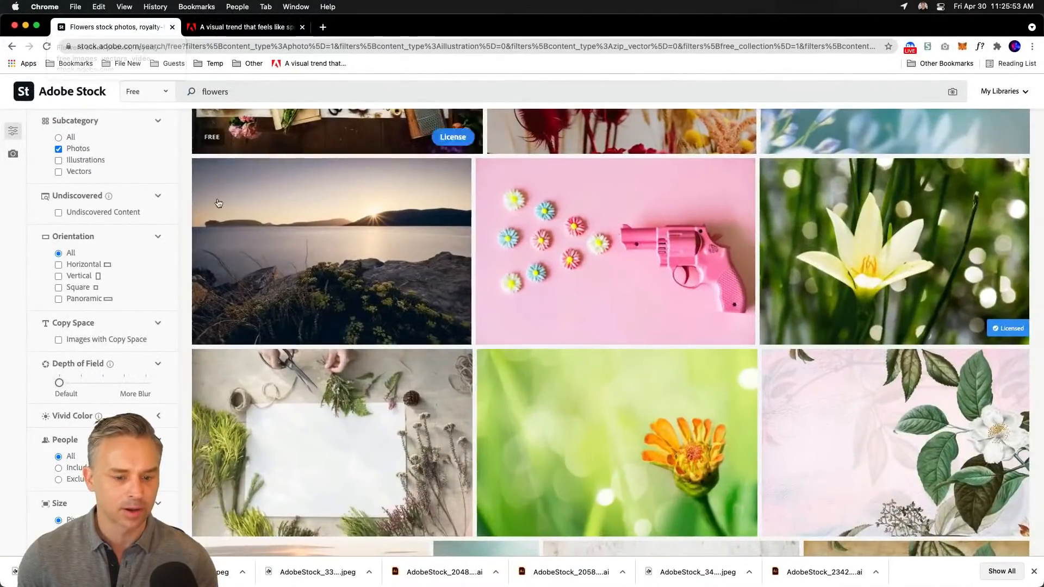
{"action": "scroll", "coordinate": [218, 202], "scroll_direction": "up", "scroll_amount": 10}
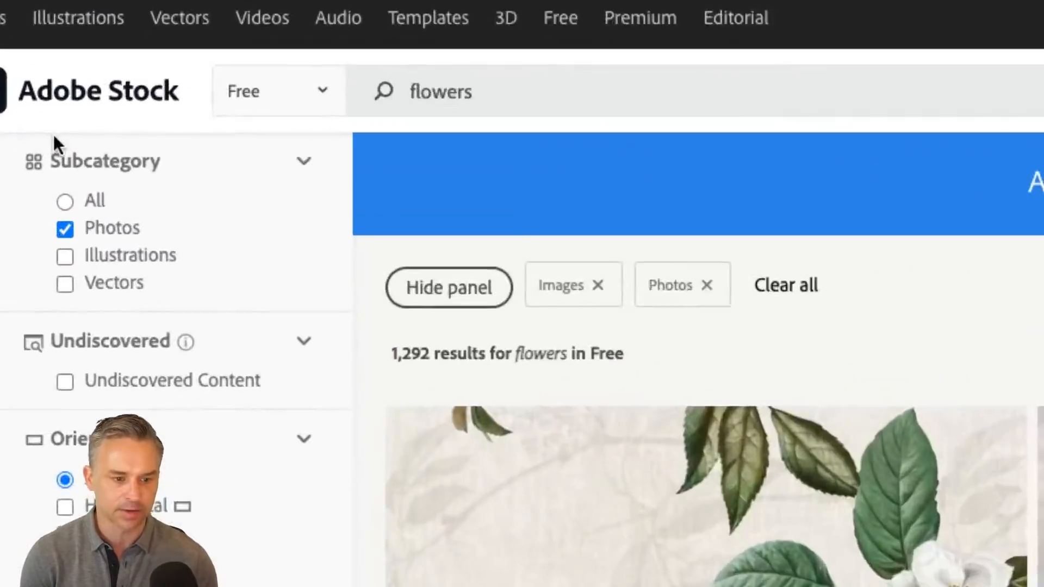